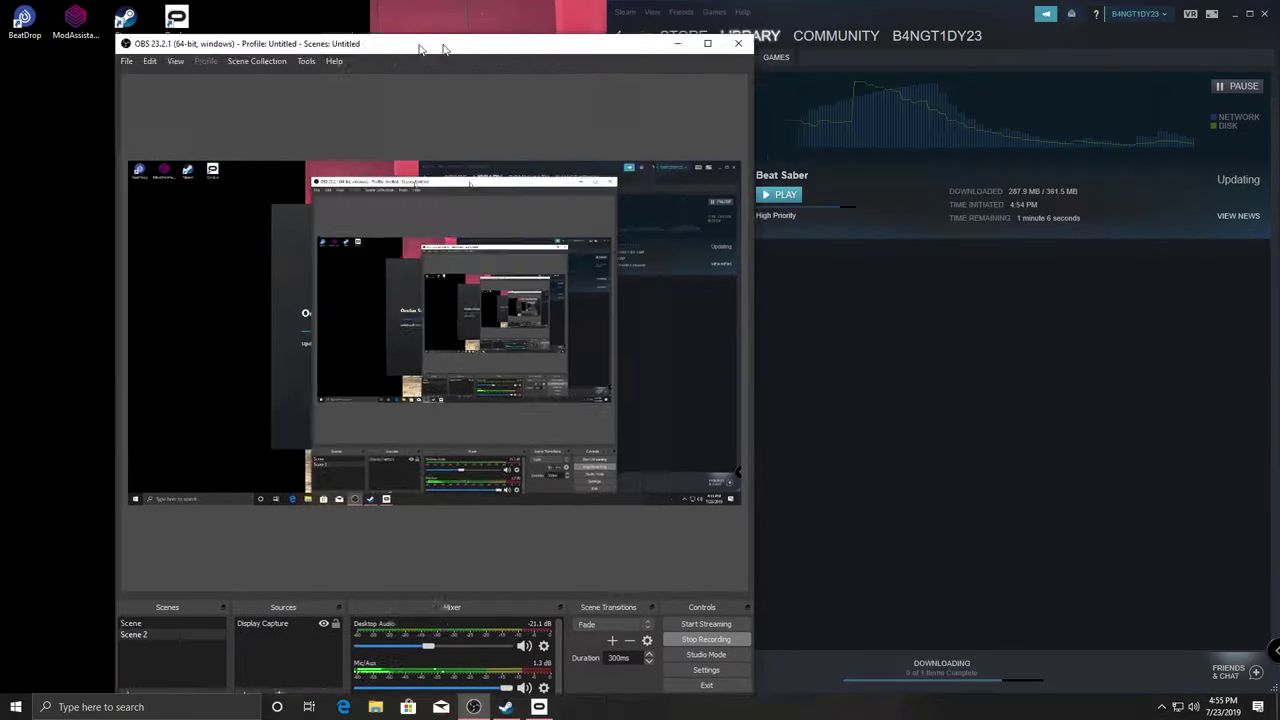
pyautogui.click(136, 73)
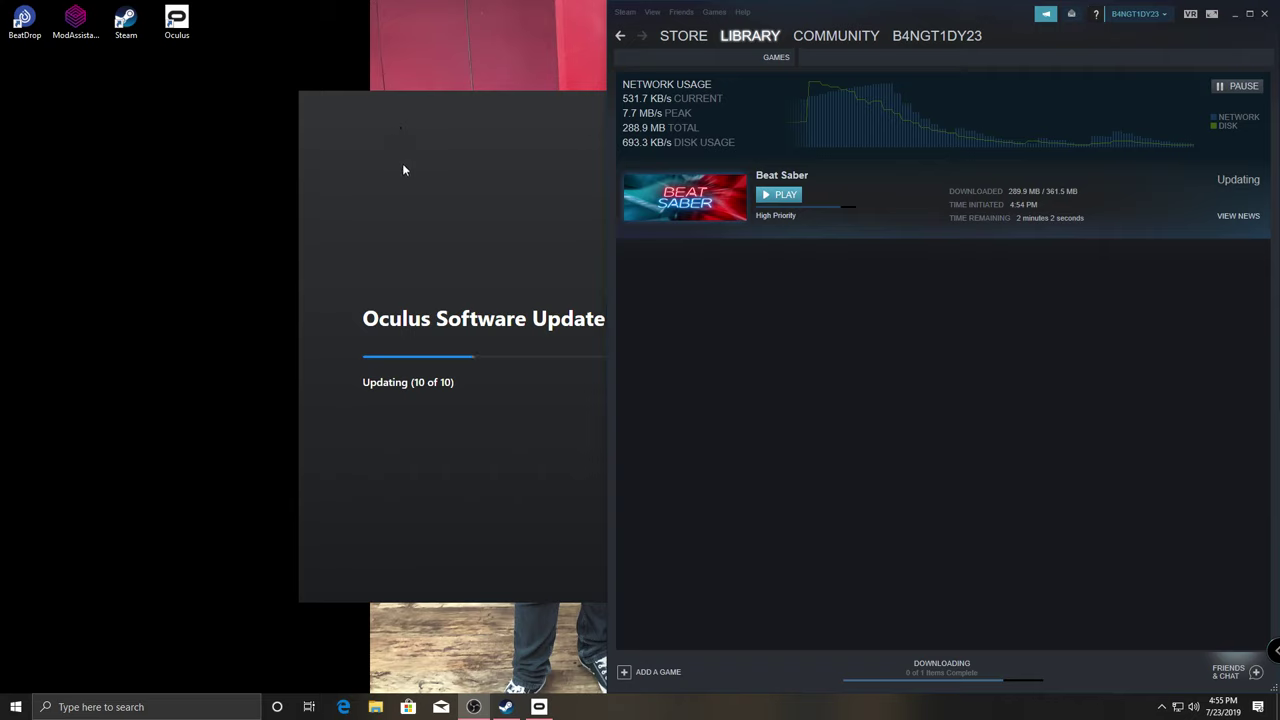
pyautogui.click(76, 30)
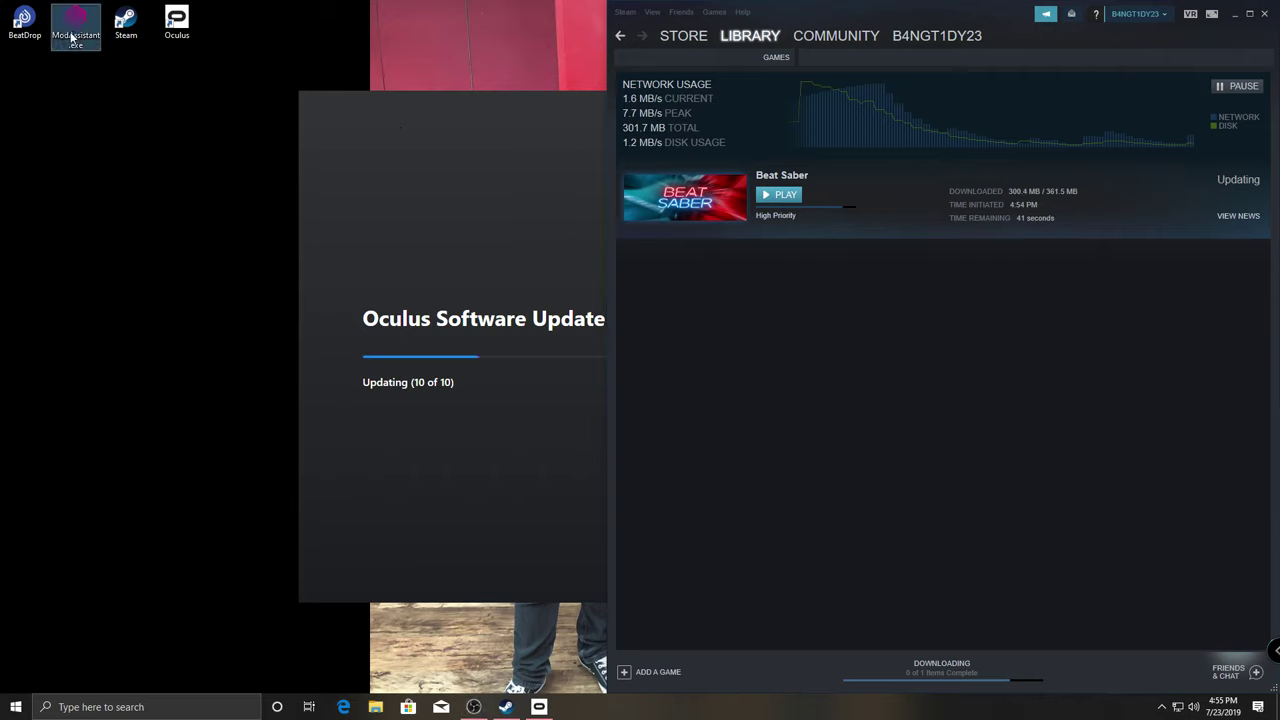
pyautogui.click(30, 28)
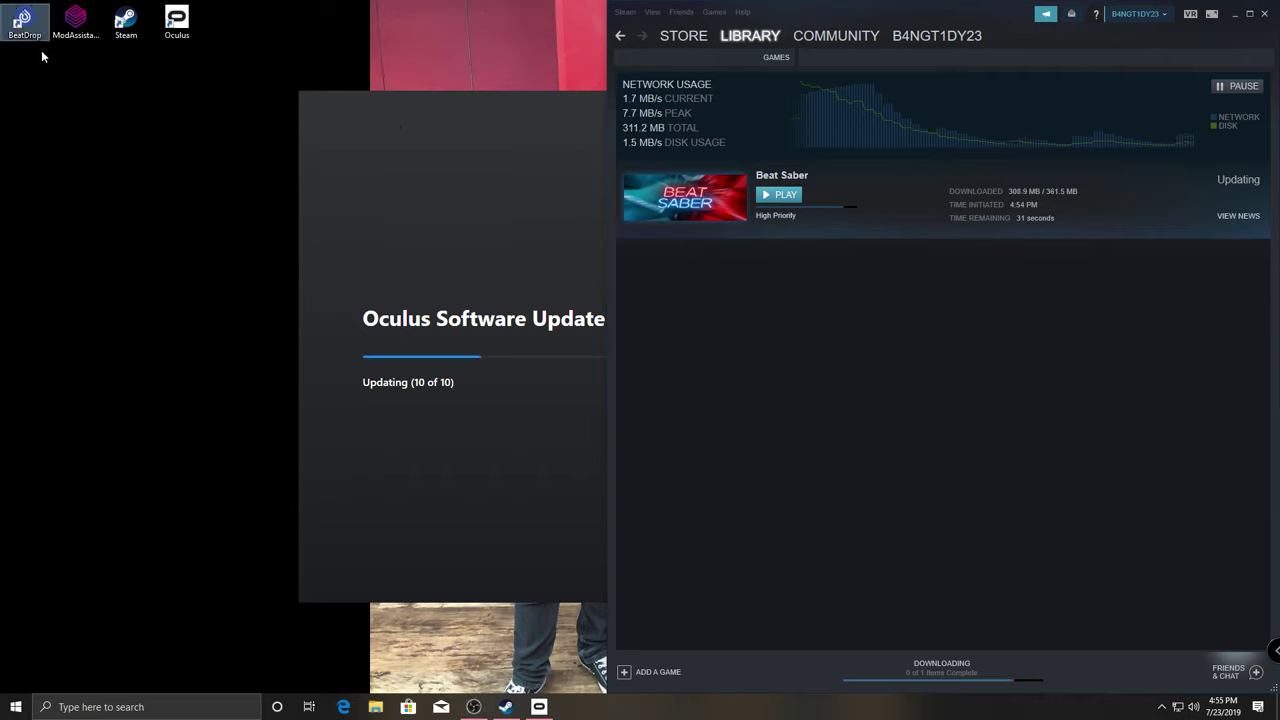
pyautogui.moveTo(110, 58); pyautogui.dragTo(226, 12)
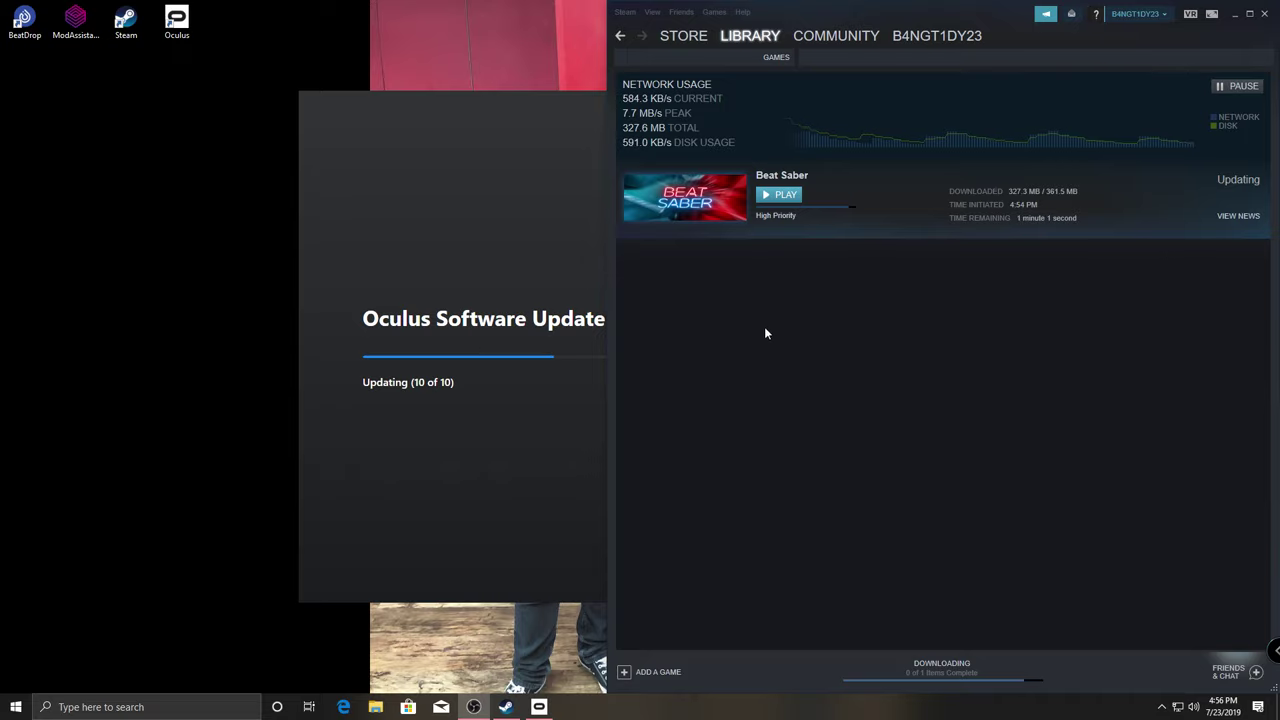
pyautogui.click(444, 291)
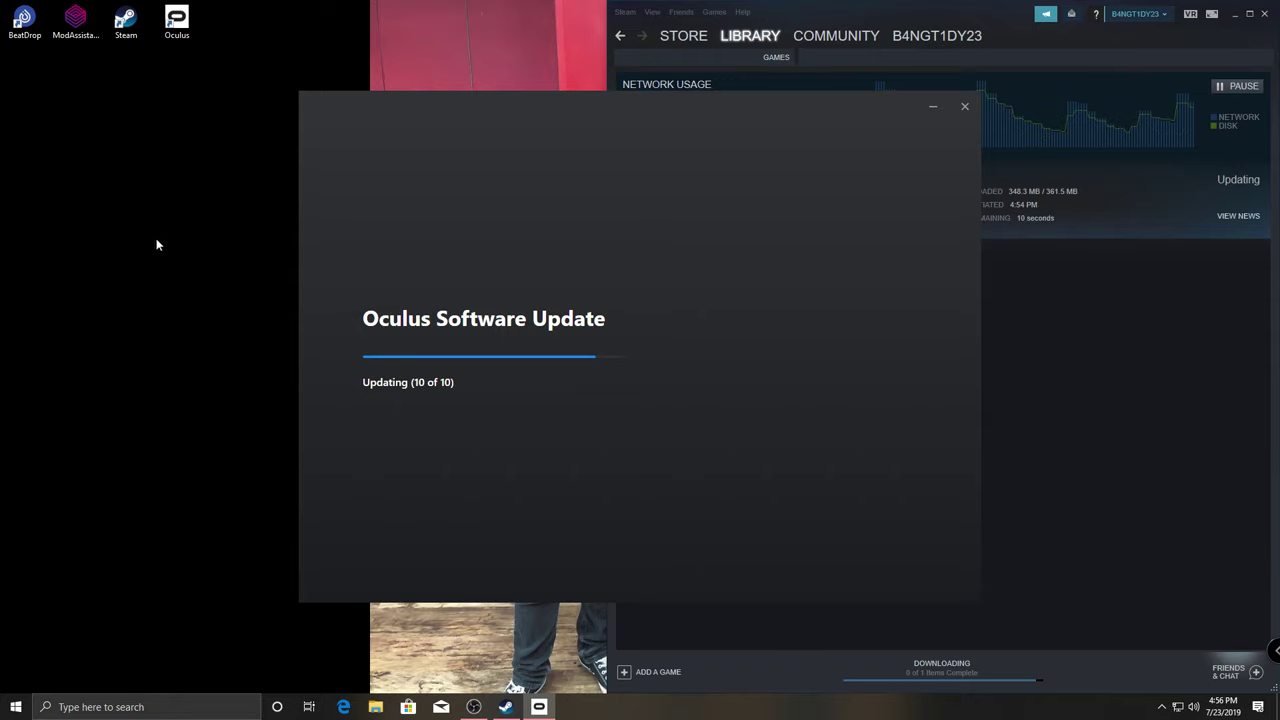
pyautogui.moveTo(546, 117); pyautogui.dragTo(189, 134)
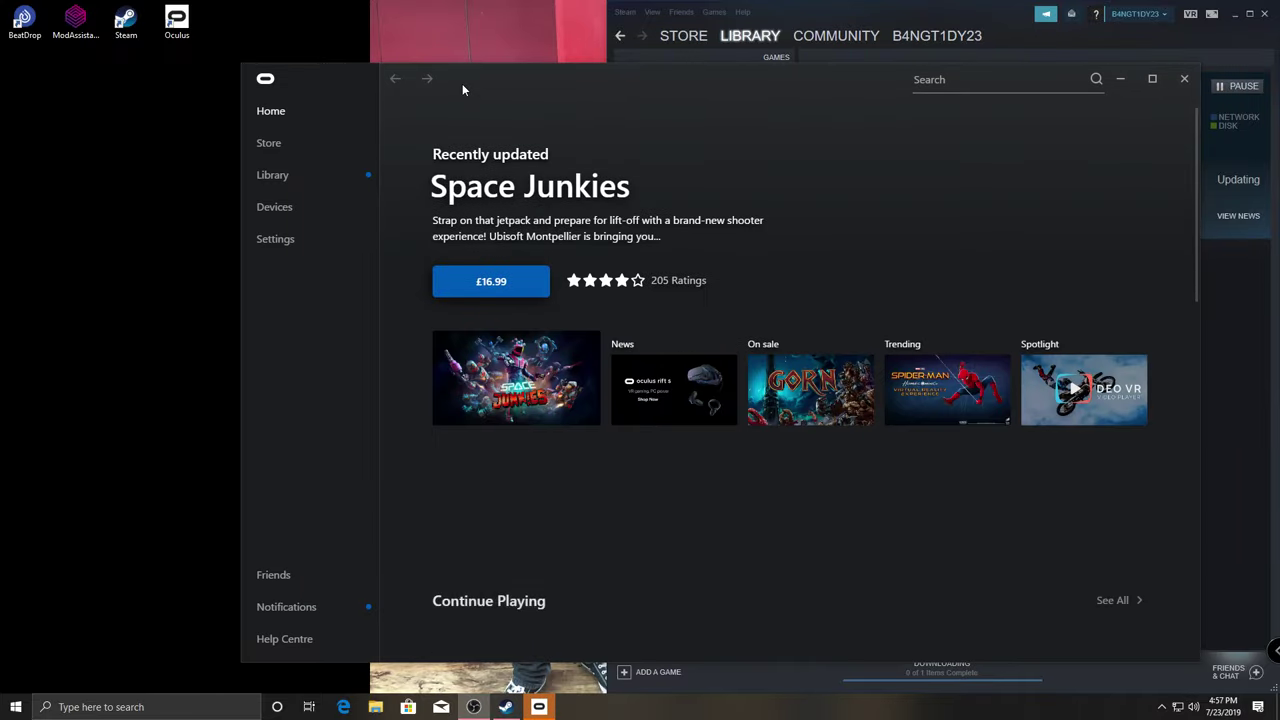
# Read through the release notes of the recent Oculus software update in the library's updates and close them
pyautogui.click(301, 175)
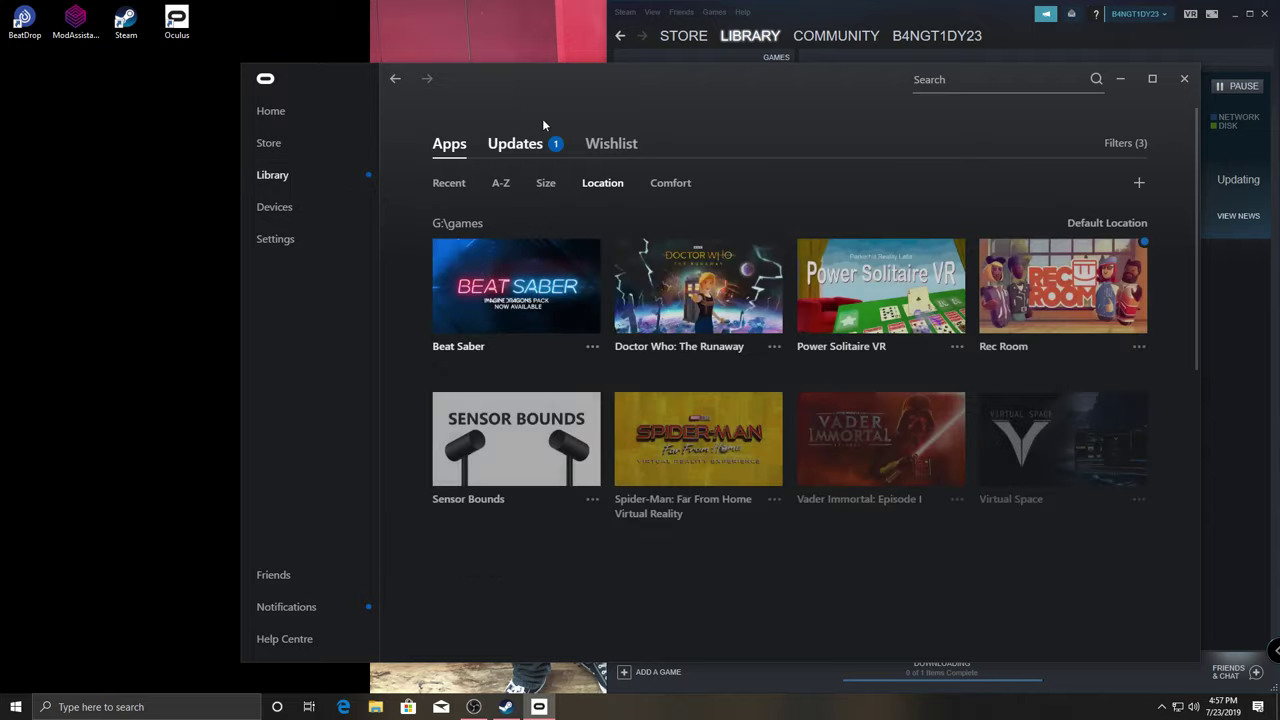
pyautogui.click(514, 147)
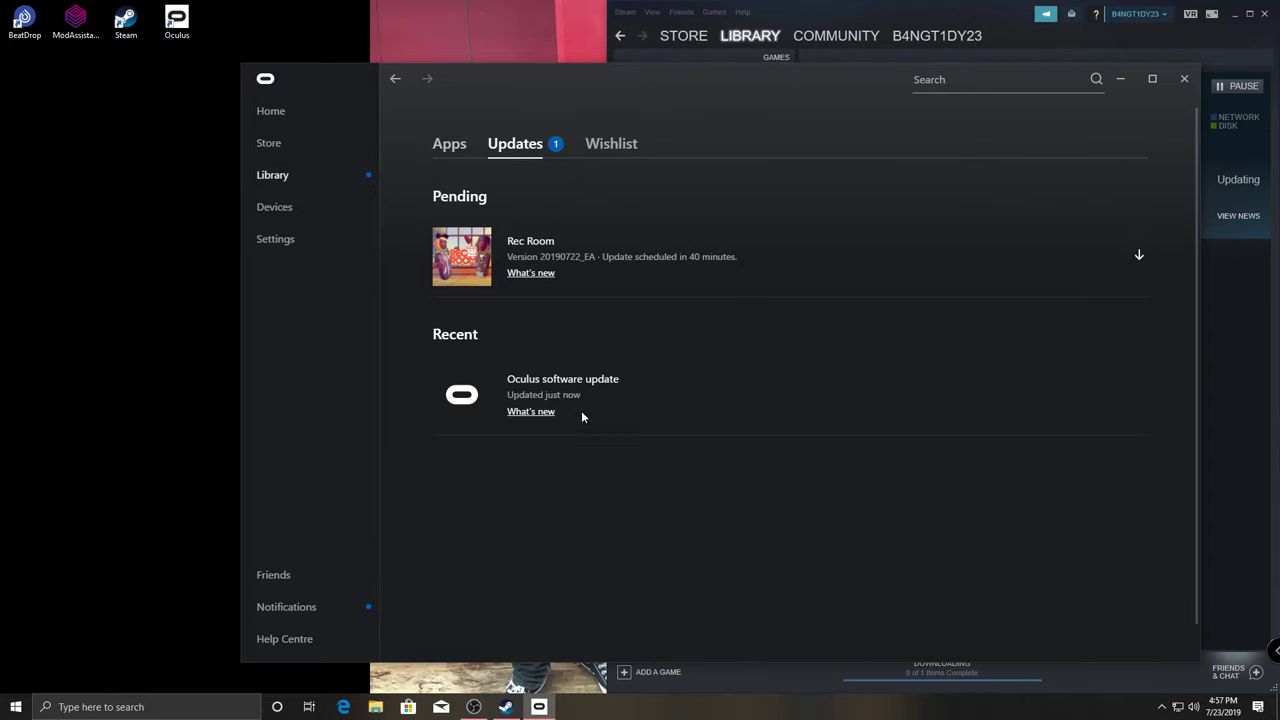
pyautogui.click(530, 411)
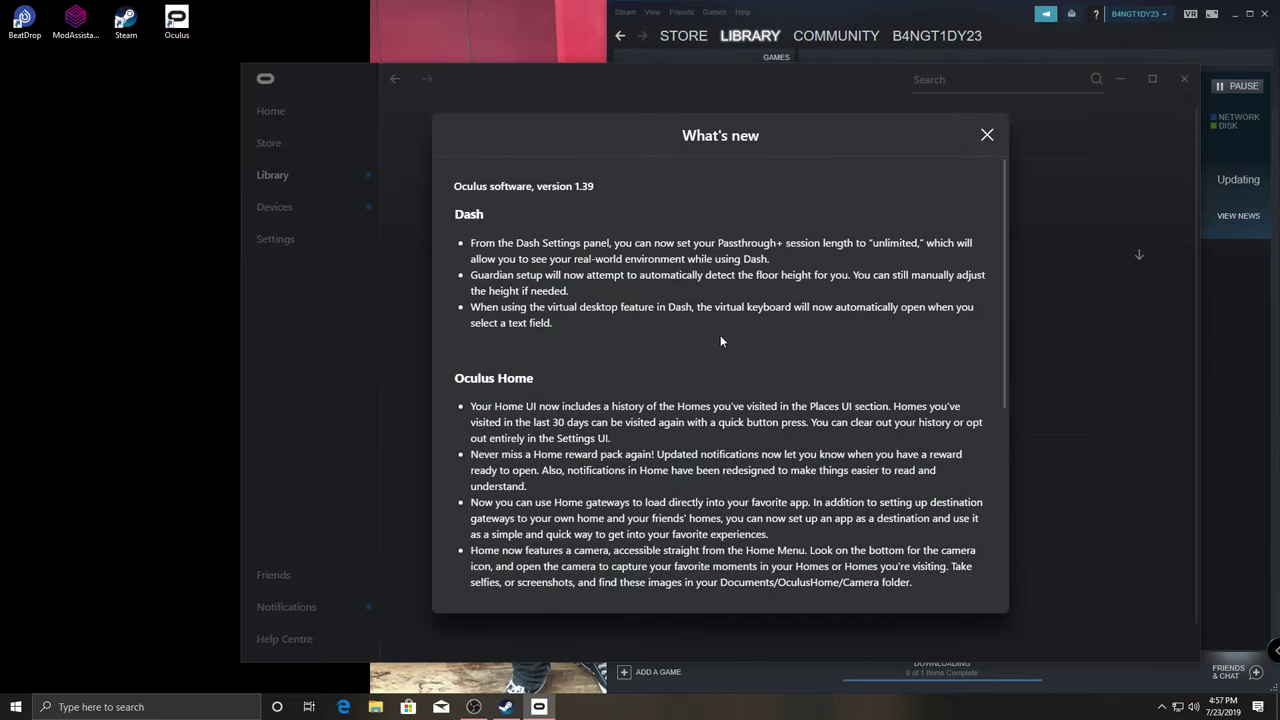
pyautogui.scroll(-5, 670, 360)
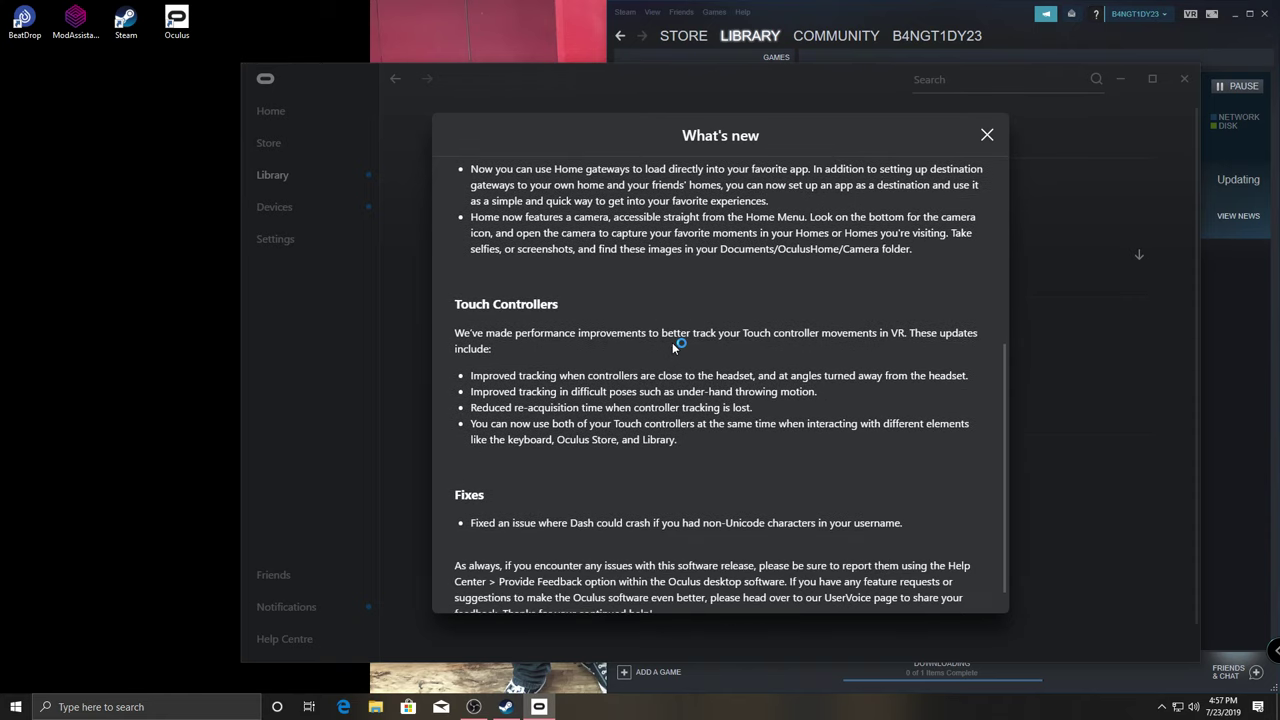
pyautogui.scroll(-1, 672, 342)
pyautogui.click(987, 135)
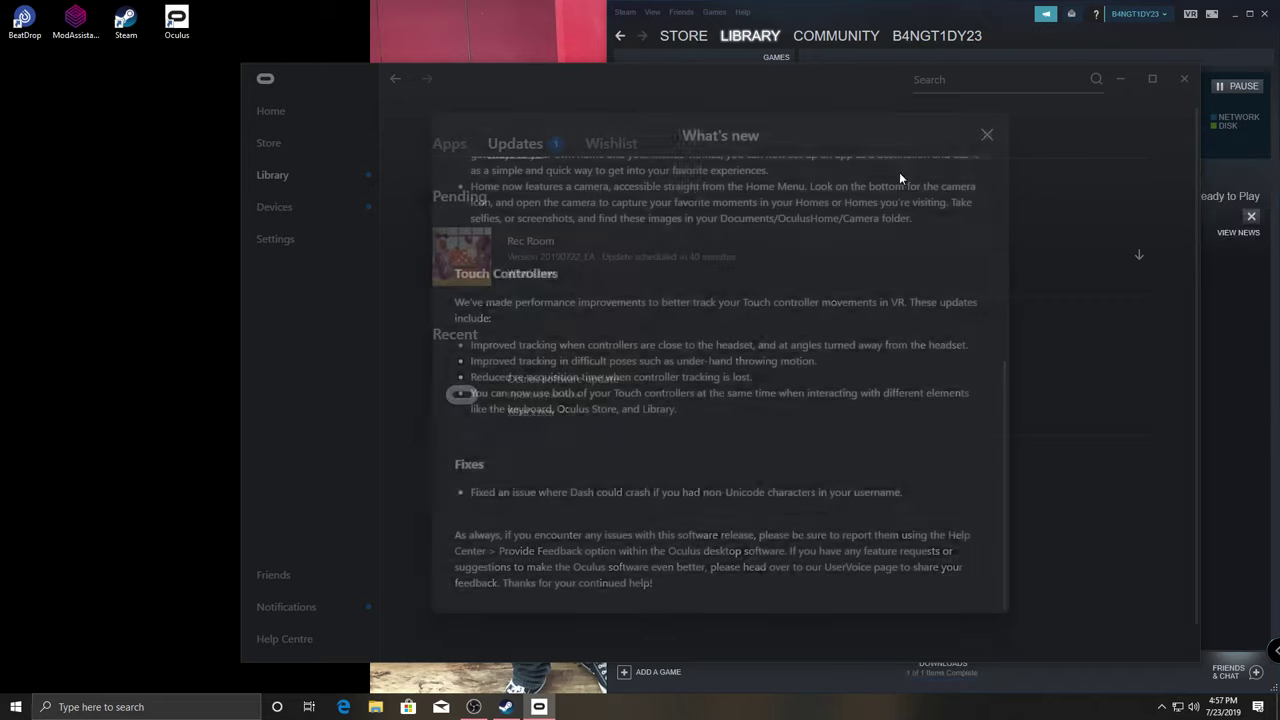
# Check the status and audio details of the Oculus Rift and Touch headset among the devices
pyautogui.click(335, 185)
pyautogui.click(334, 211)
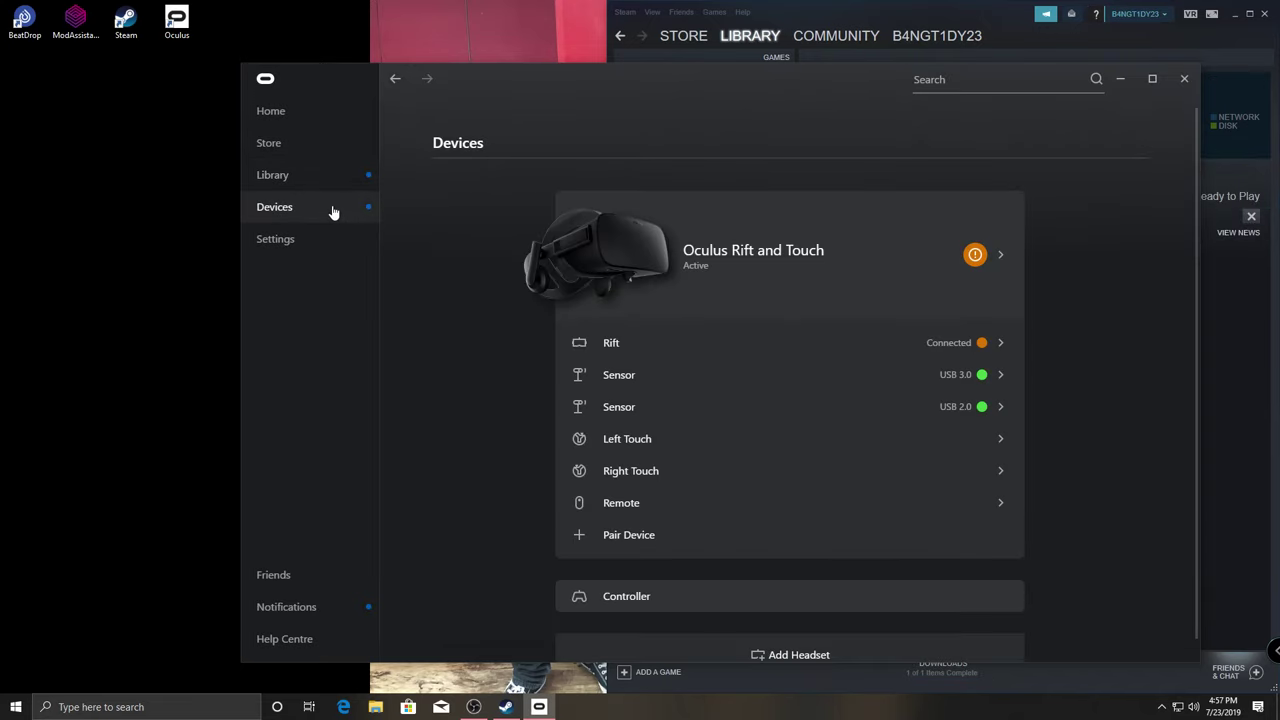
pyautogui.click(995, 284)
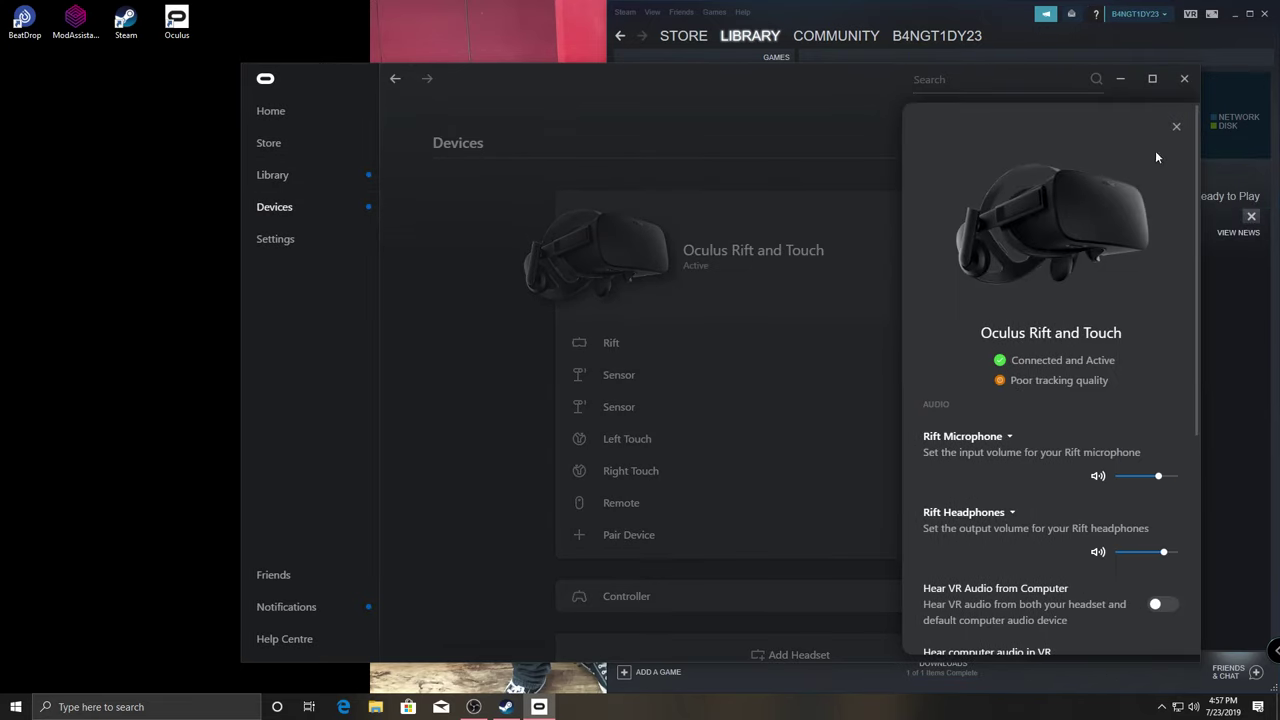
pyautogui.click(817, 140)
# Try to start Beat Saber from the Oculus library and dismiss the error dialog
pyautogui.click(351, 183)
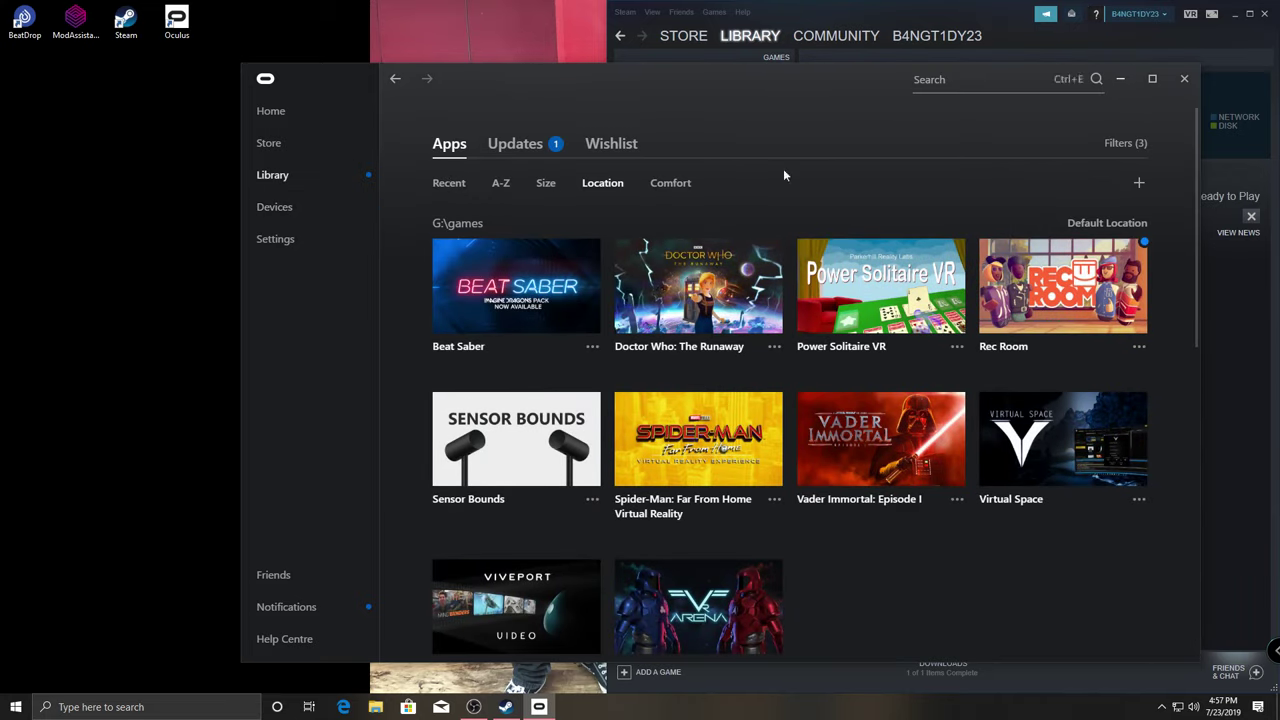
pyautogui.click(514, 297)
pyautogui.click(720, 430)
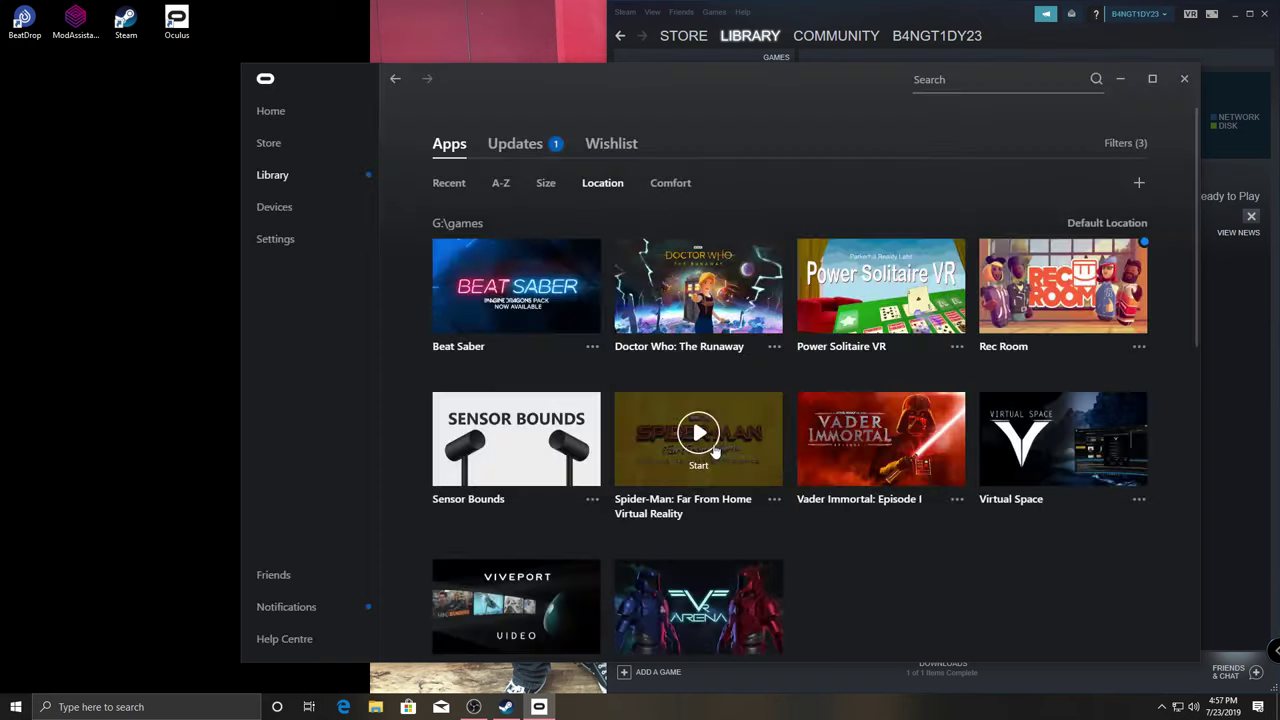
pyautogui.click(592, 346)
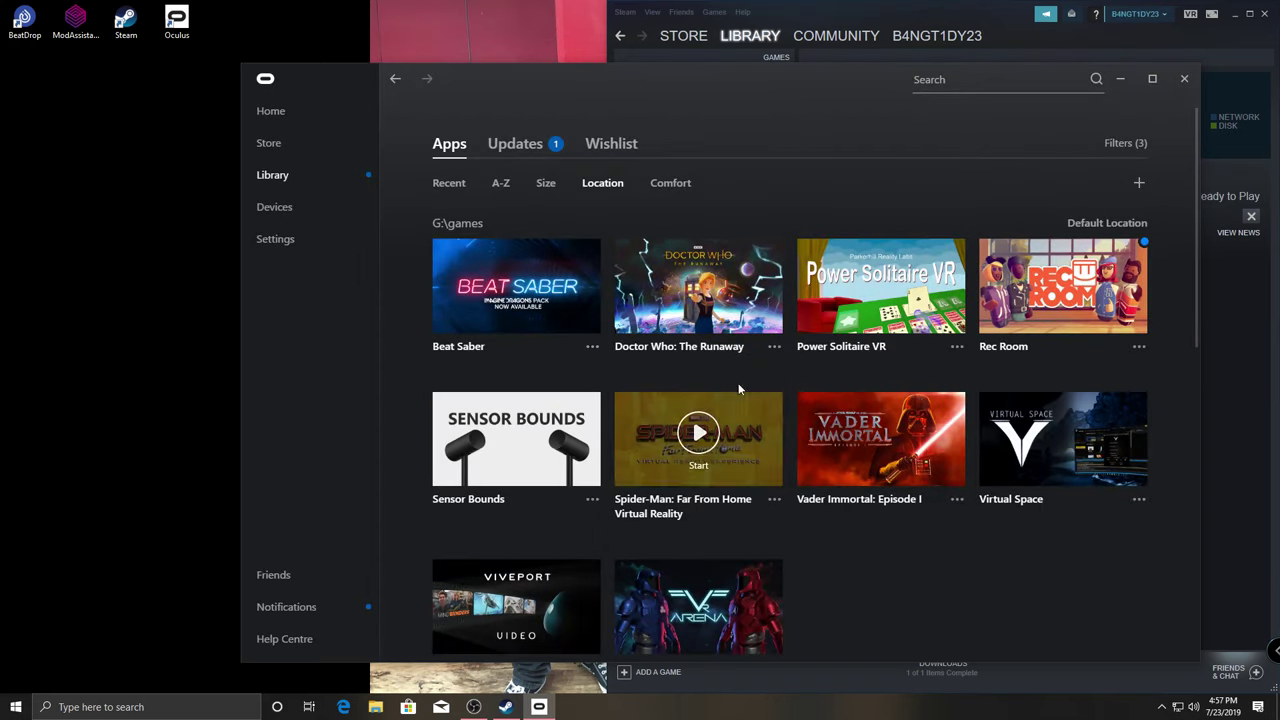
pyautogui.click(516, 283)
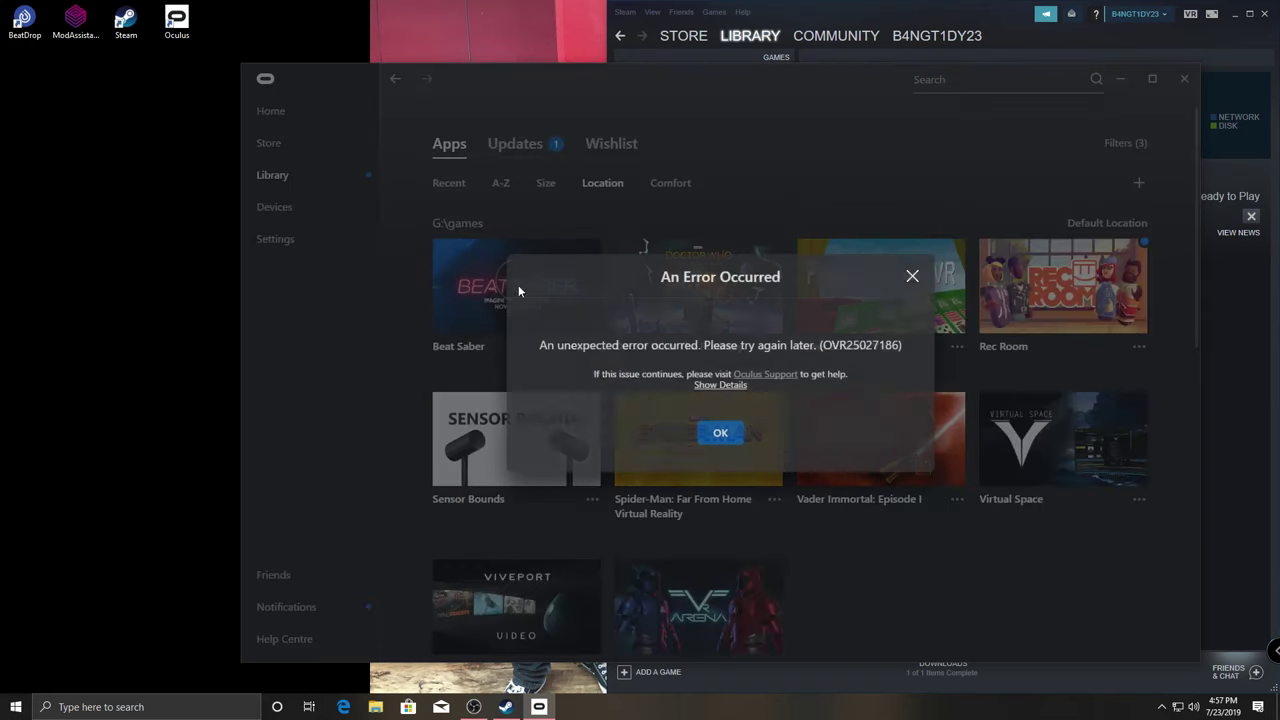
pyautogui.click(720, 431)
# Uninstall Beat Saber from the Oculus library and confirm the removal
pyautogui.click(592, 346)
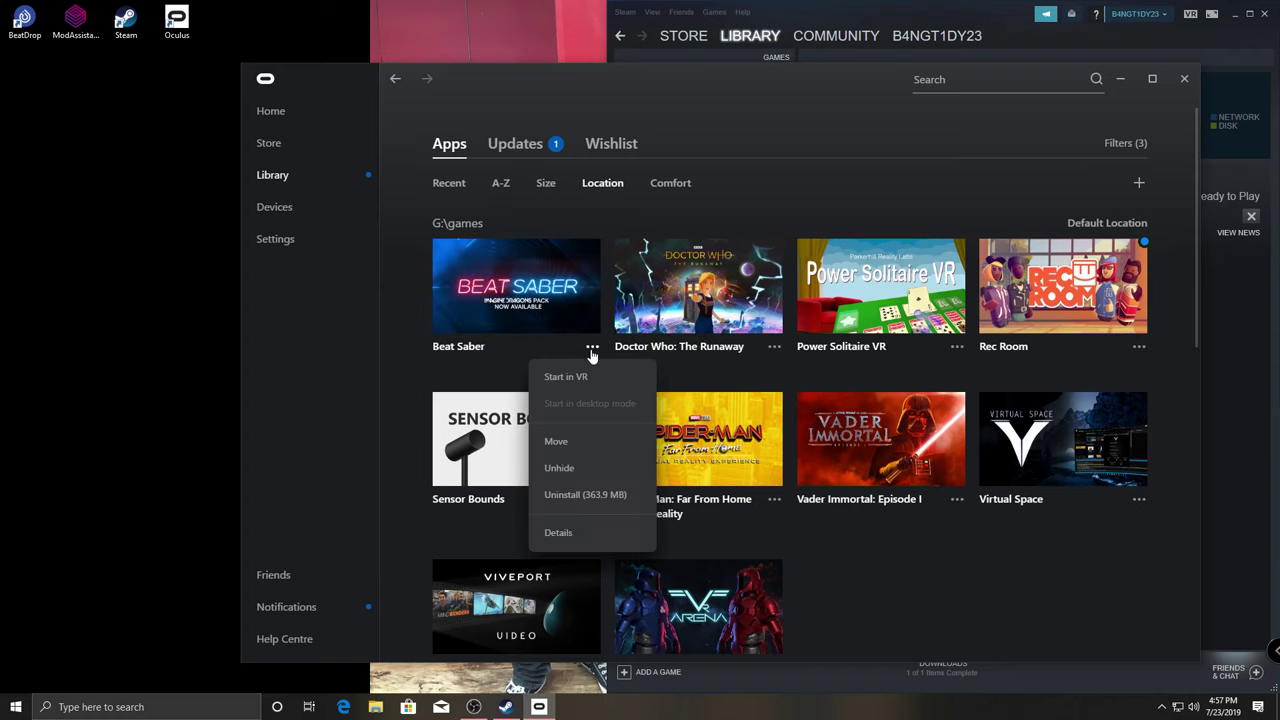
pyautogui.click(578, 494)
pyautogui.click(745, 420)
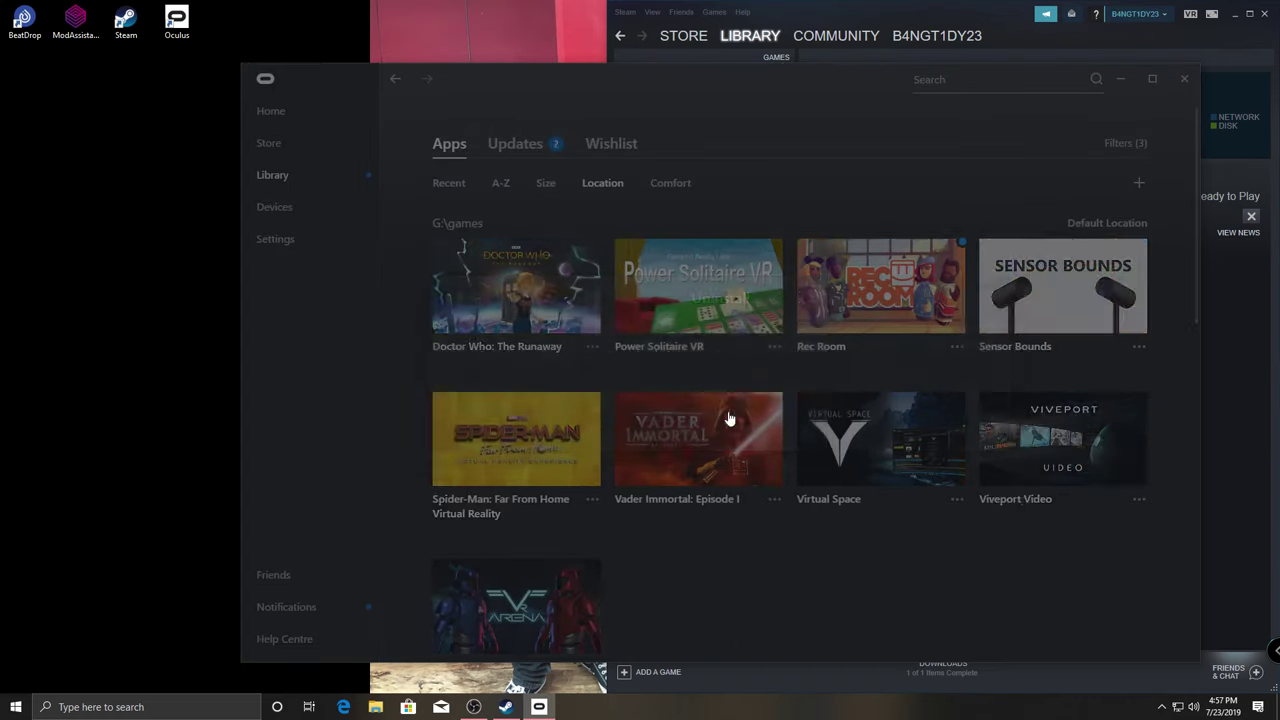
# Install Beat Saber again from the library's Not Installed games and minimize the Oculus window
pyautogui.scroll(-1, 650, 416)
pyautogui.scroll(-4, 650, 416)
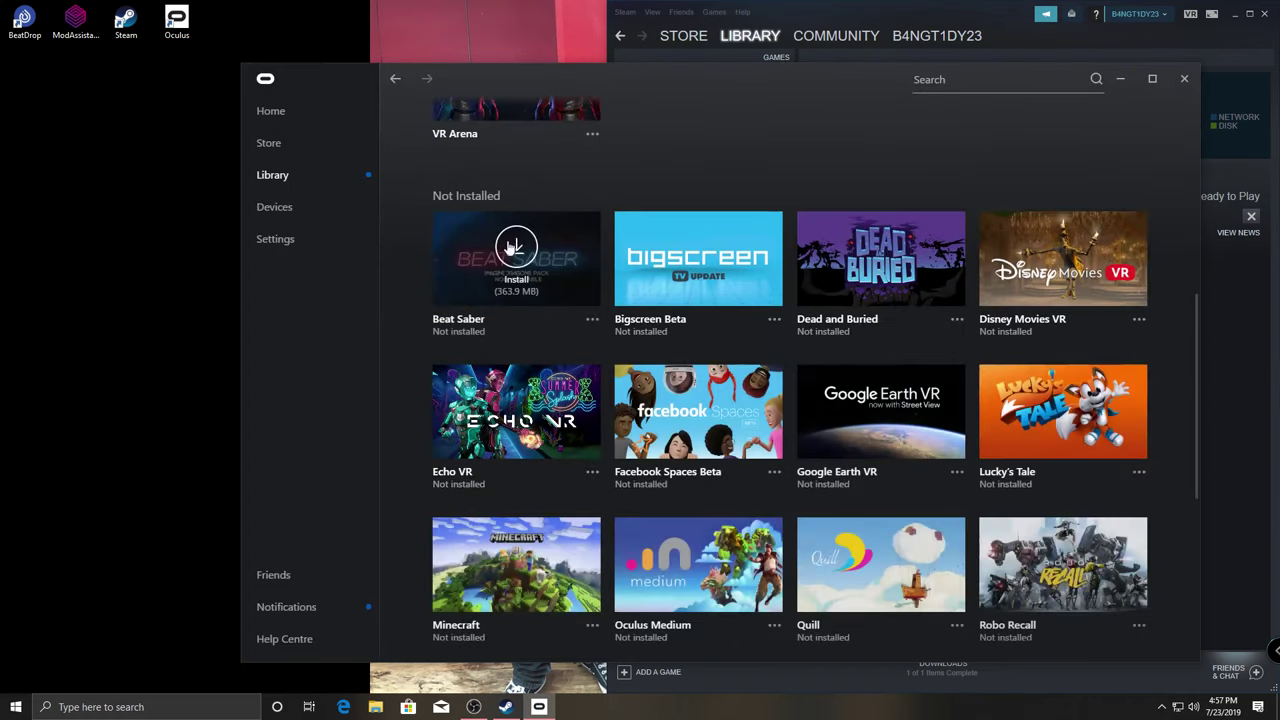
pyautogui.click(594, 282)
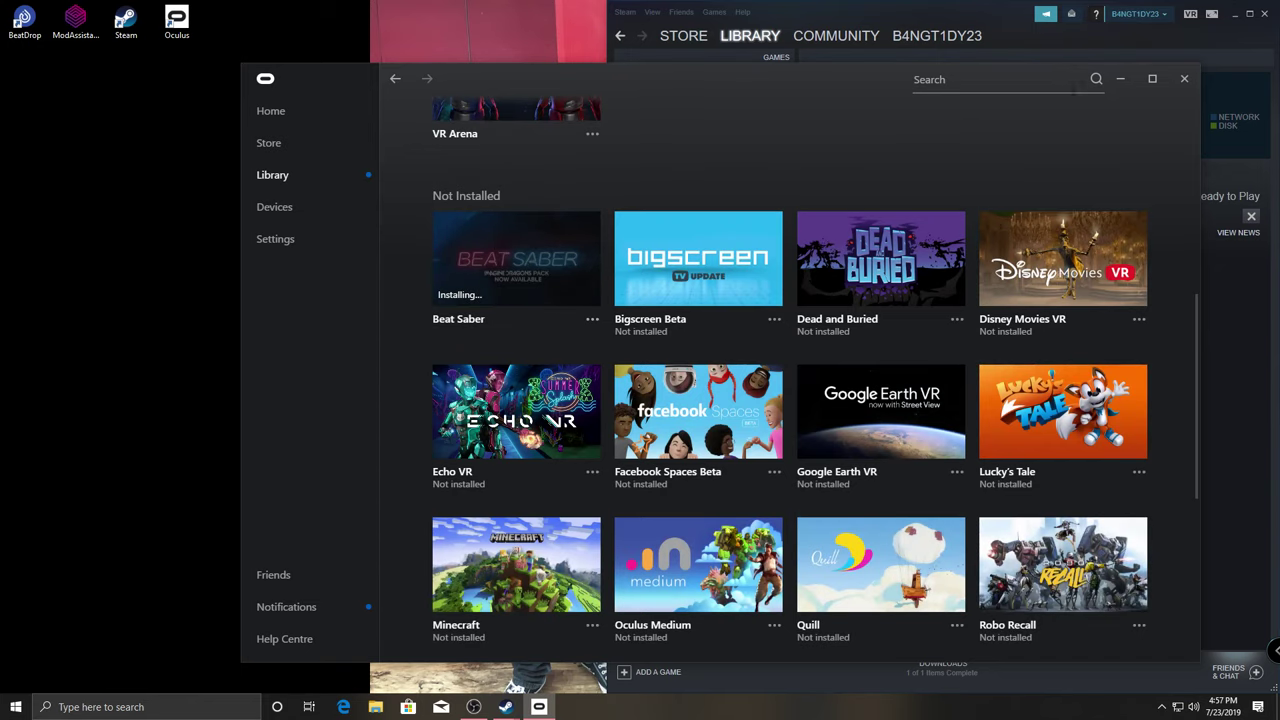
pyautogui.click(1122, 80)
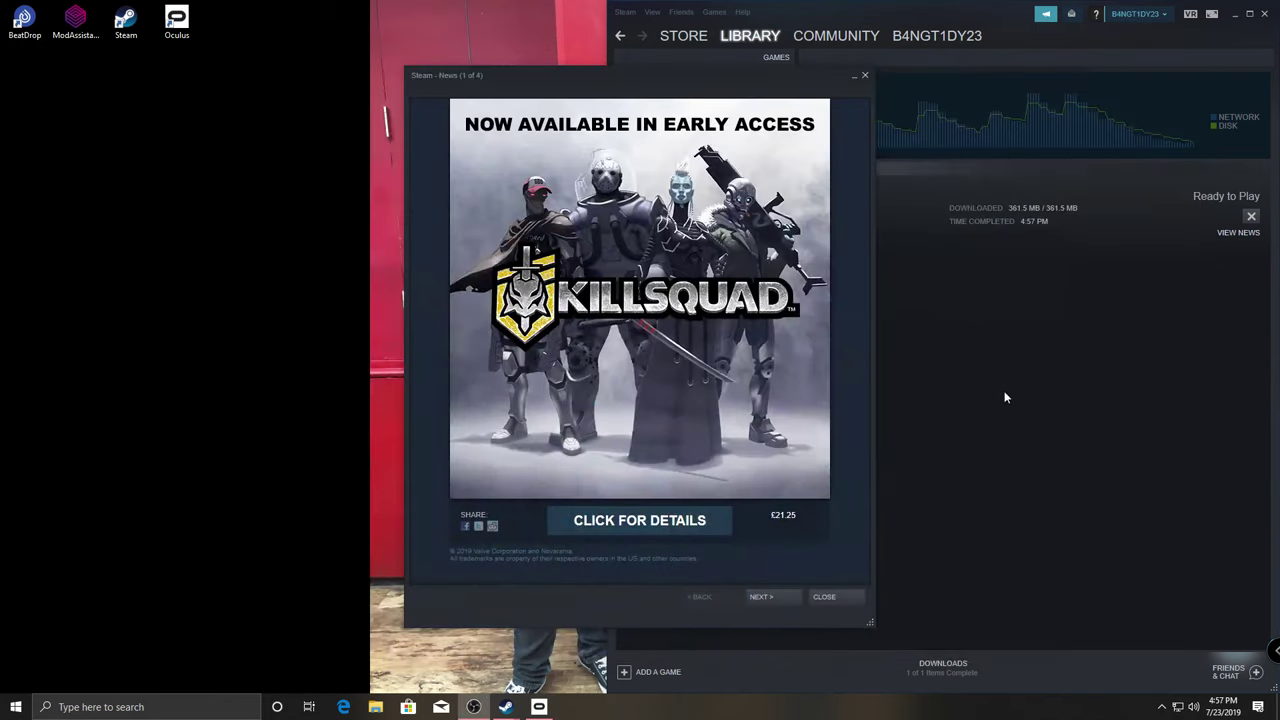
# Close the Steam news and launch Beat Saber once through Steam, quitting SteamVR when done
pyautogui.click(822, 597)
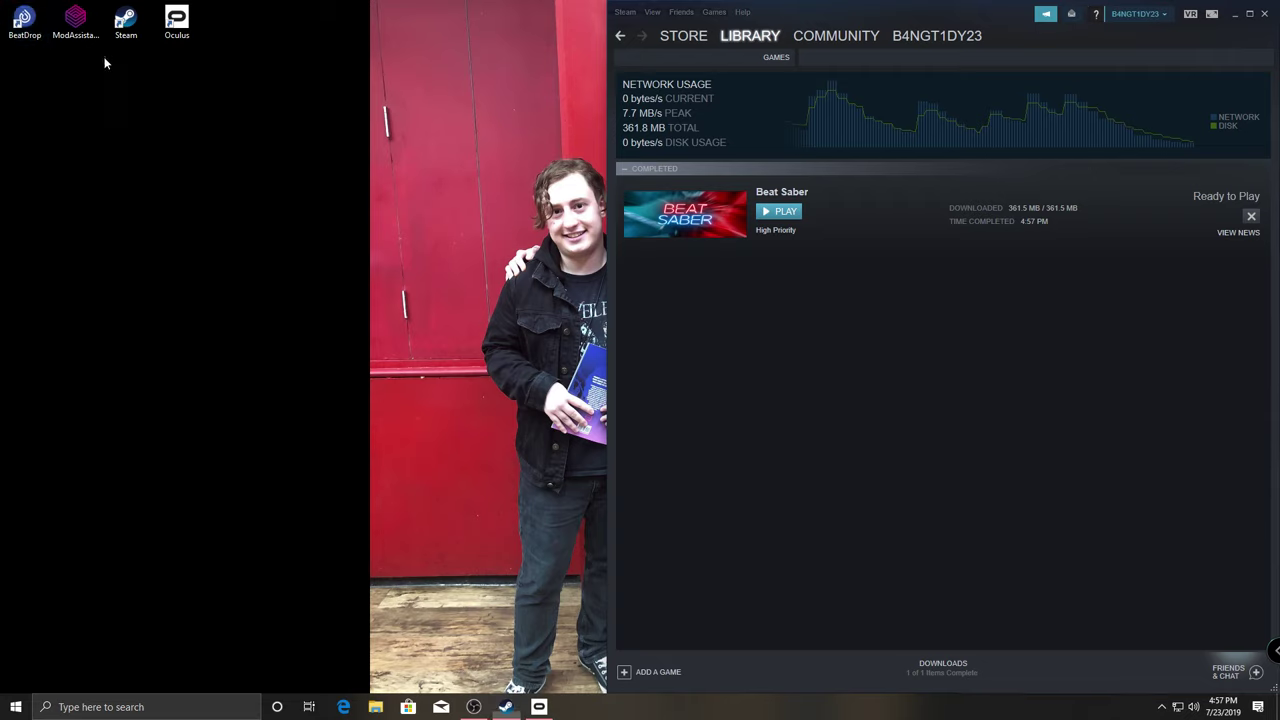
pyautogui.doubleClick(125, 22)
pyautogui.click(772, 205)
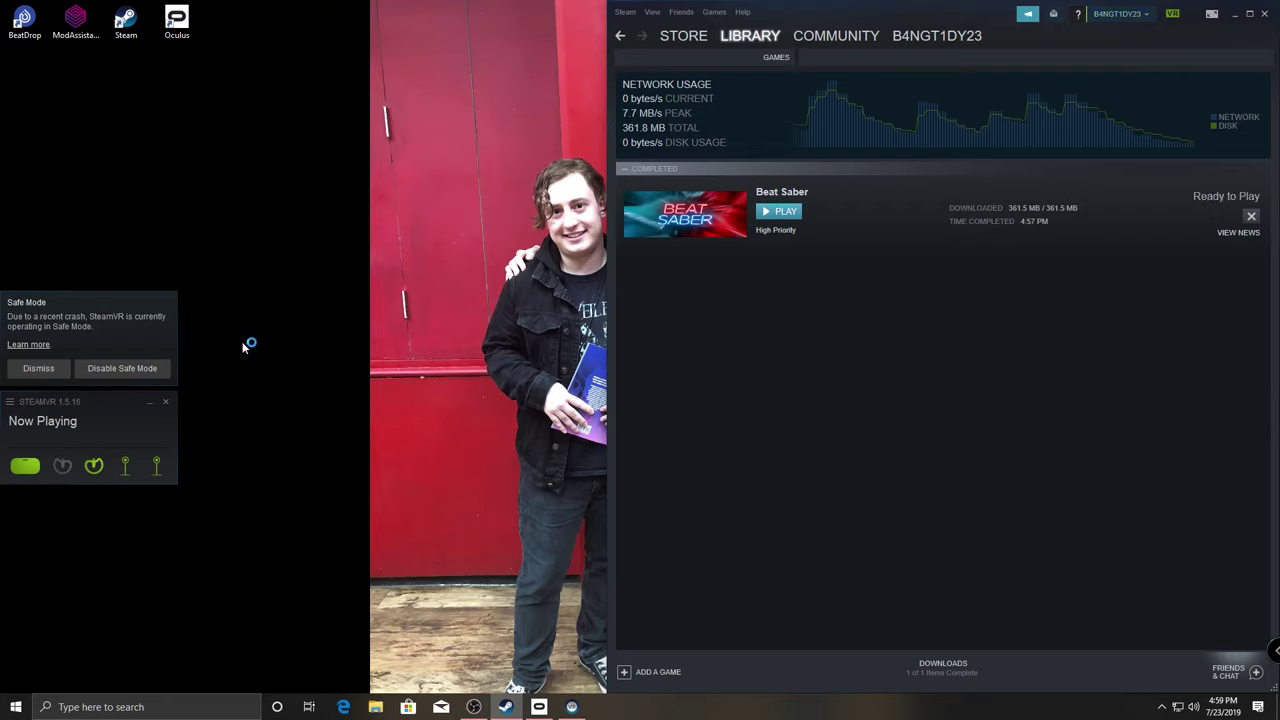
pyautogui.click(167, 401)
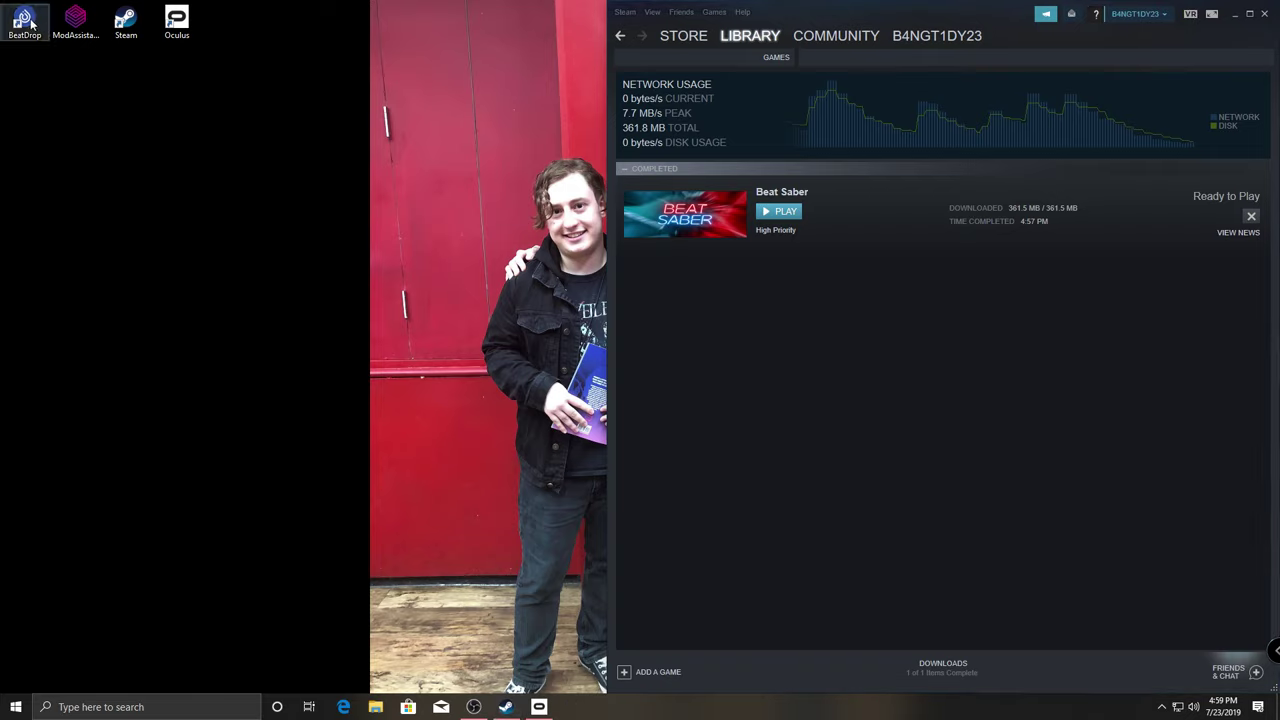
# Launch Mod Assistant from the desktop and agree to the terms on its introduction page
pyautogui.click(72, 16)
pyautogui.doubleClick(72, 16)
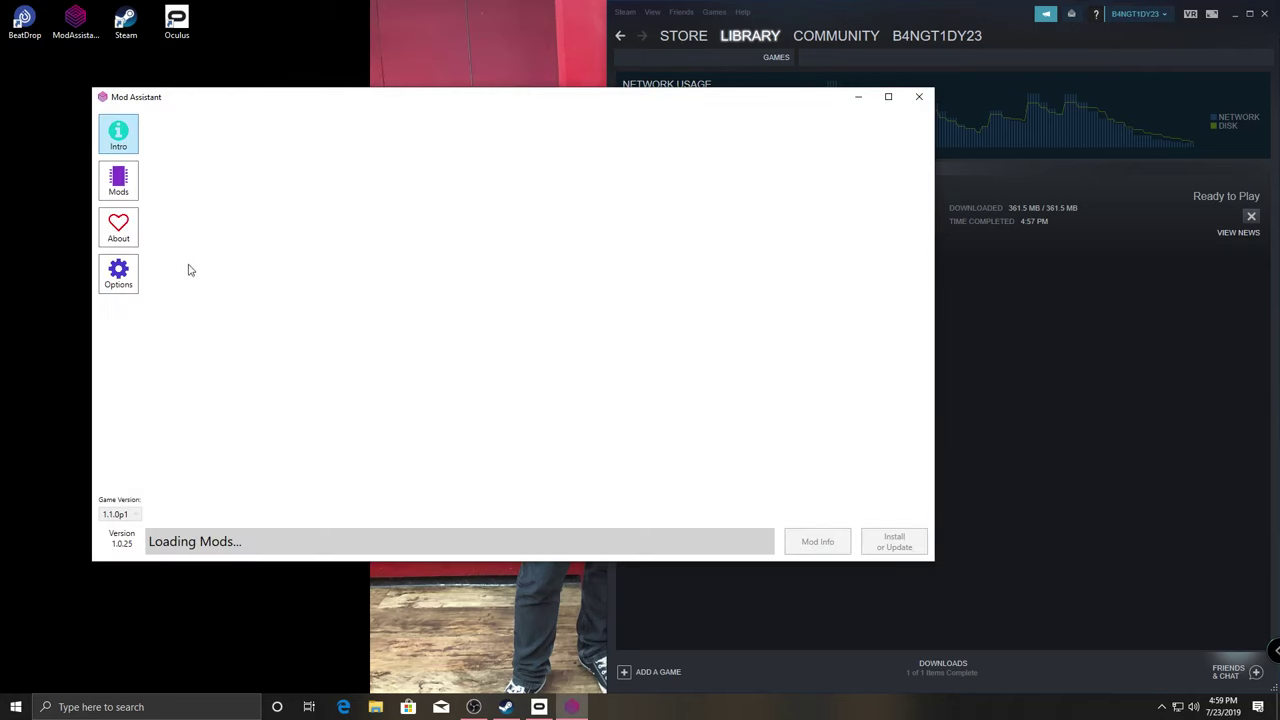
pyautogui.click(118, 135)
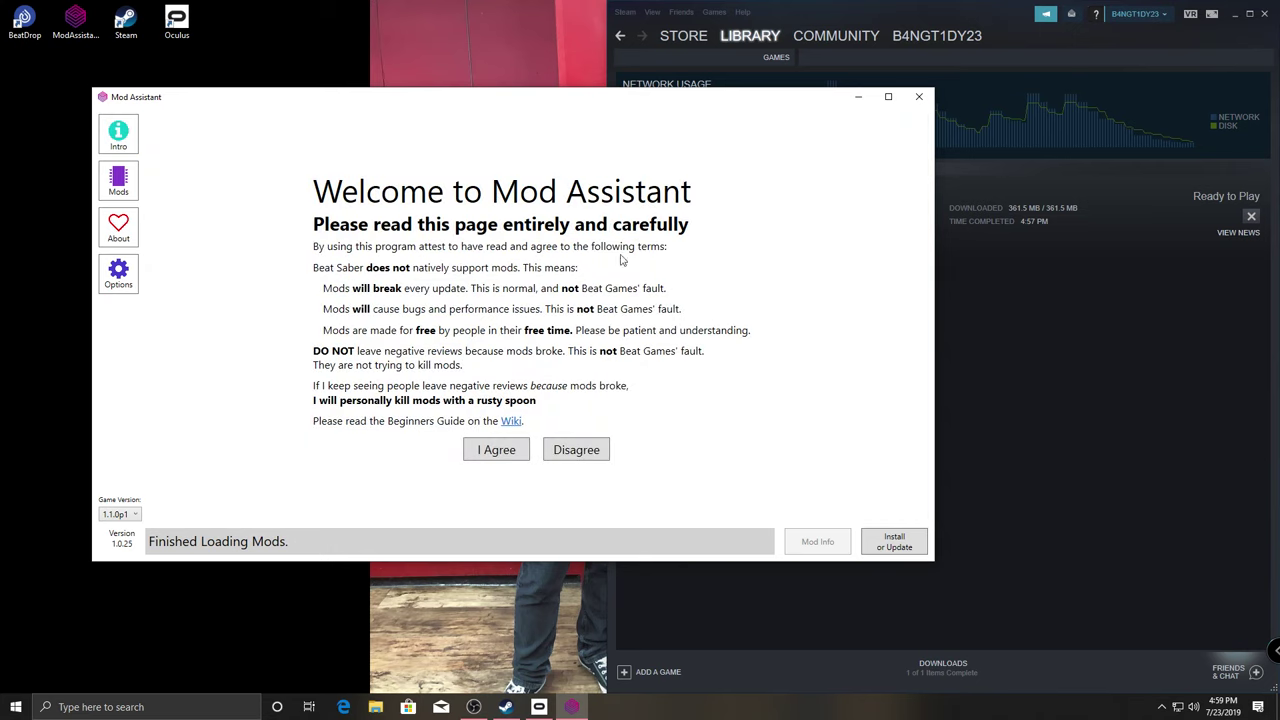
pyautogui.click(513, 450)
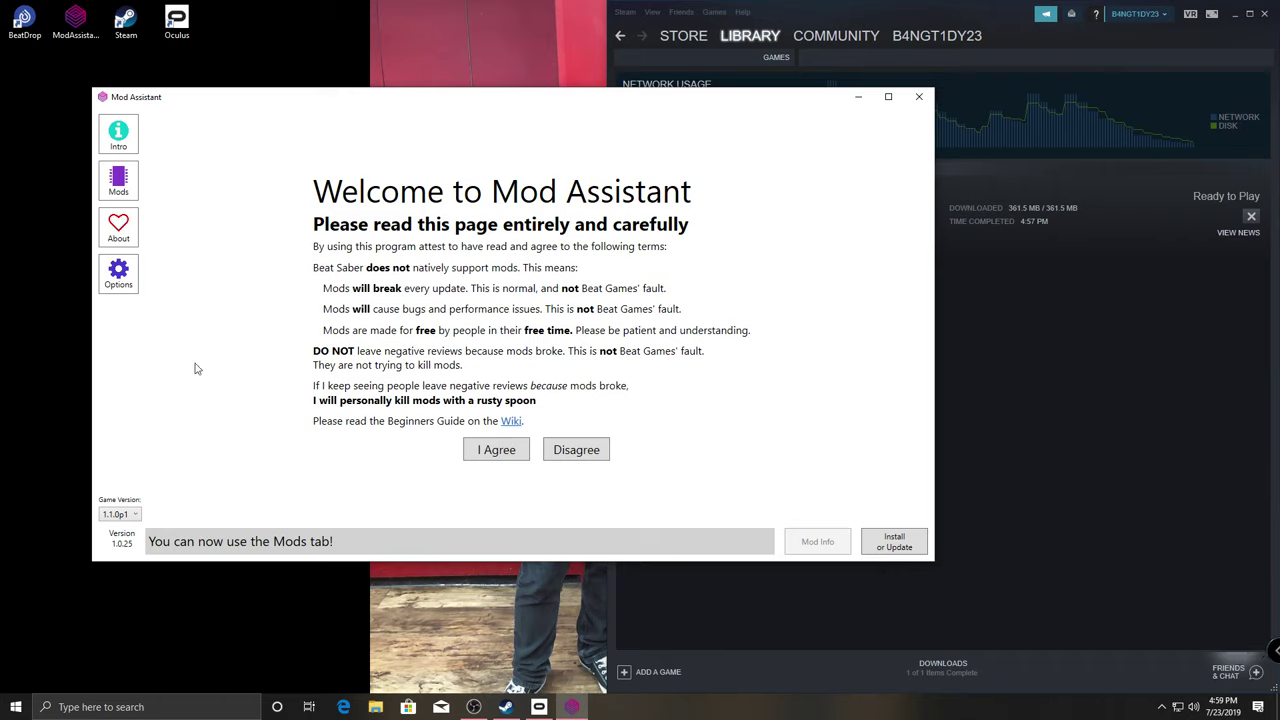
# Choose 1.1.0p1 as the Beat Saber game version in Mod Assistant
pyautogui.click(136, 516)
pyautogui.click(200, 515)
pyautogui.click(1075, 386)
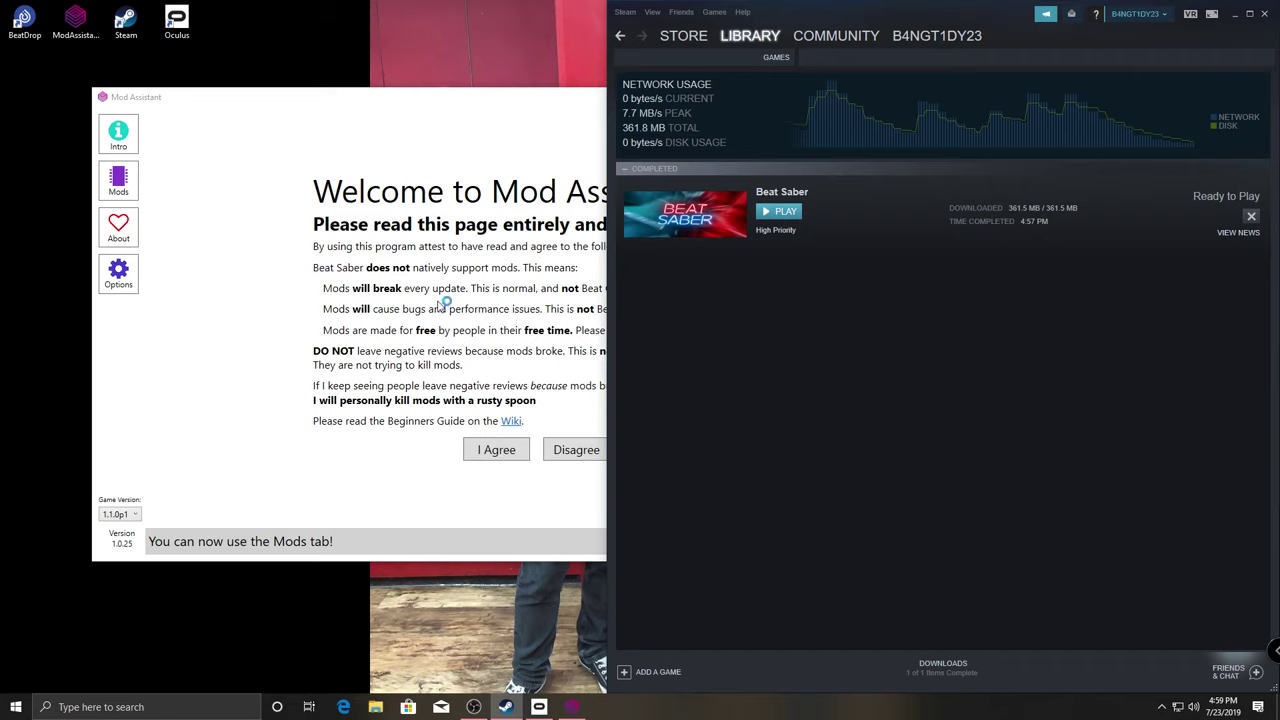
pyautogui.click(357, 340)
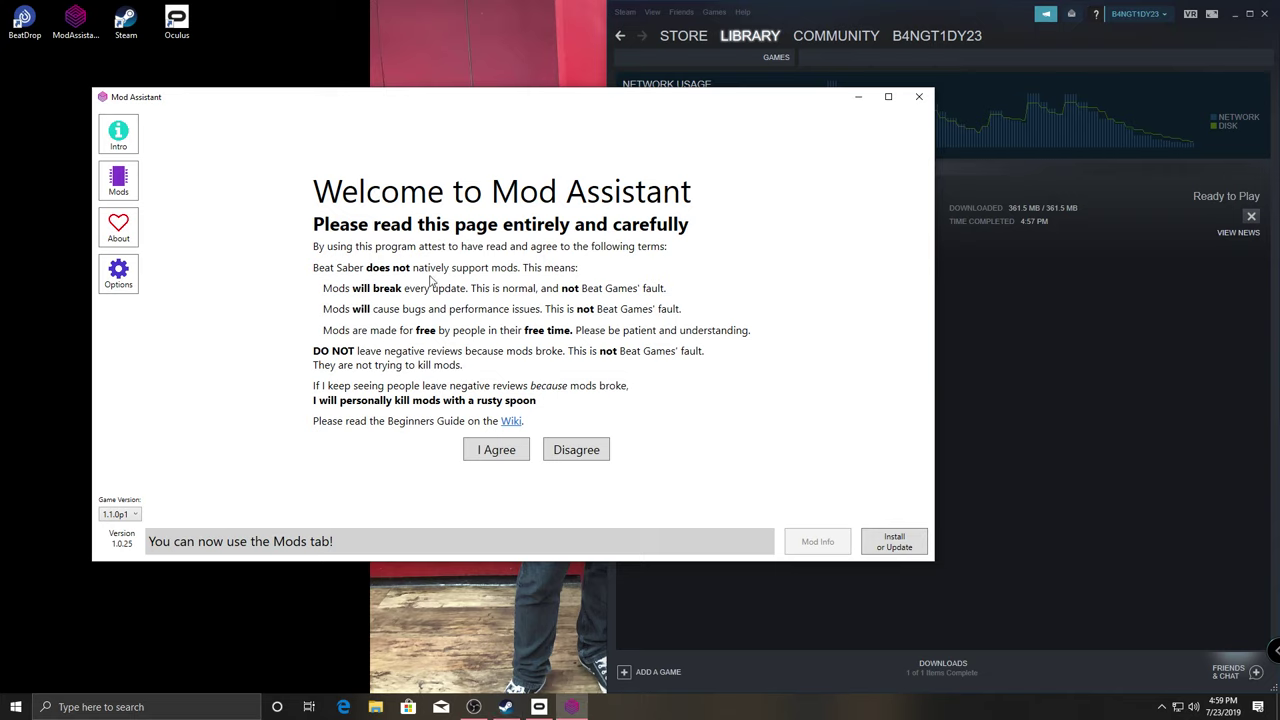
pyautogui.click(120, 514)
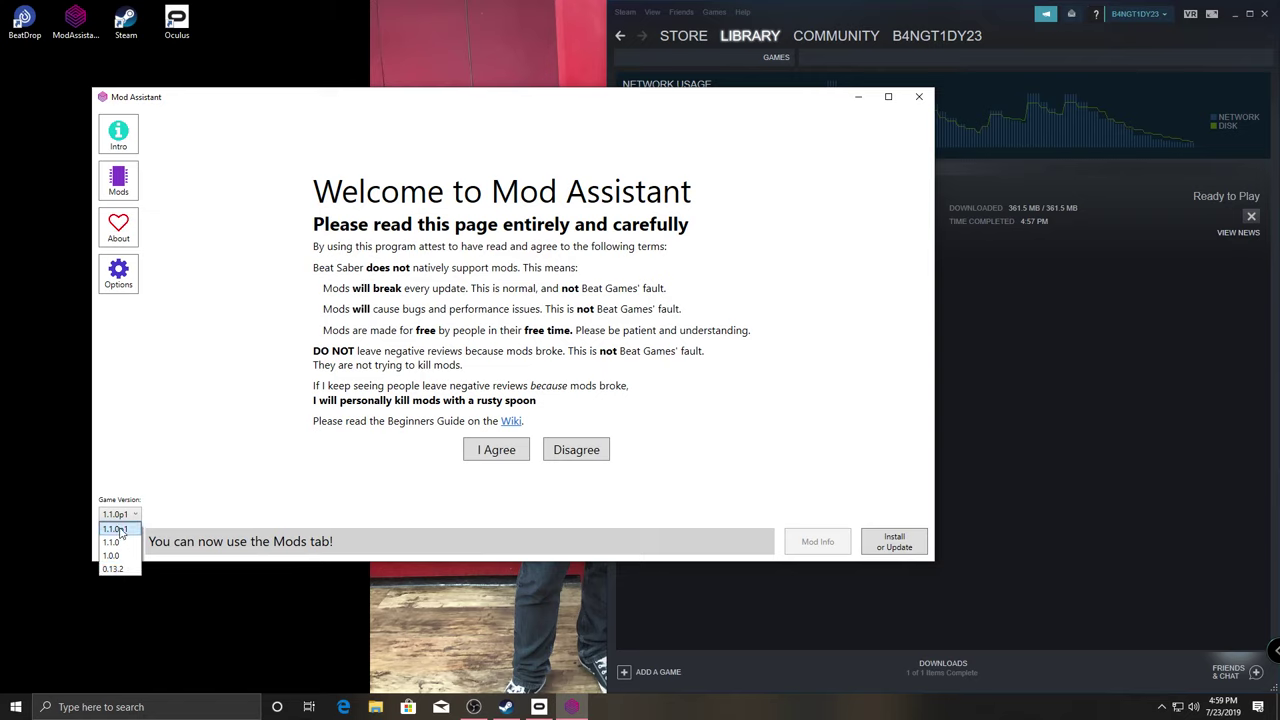
pyautogui.click(147, 523)
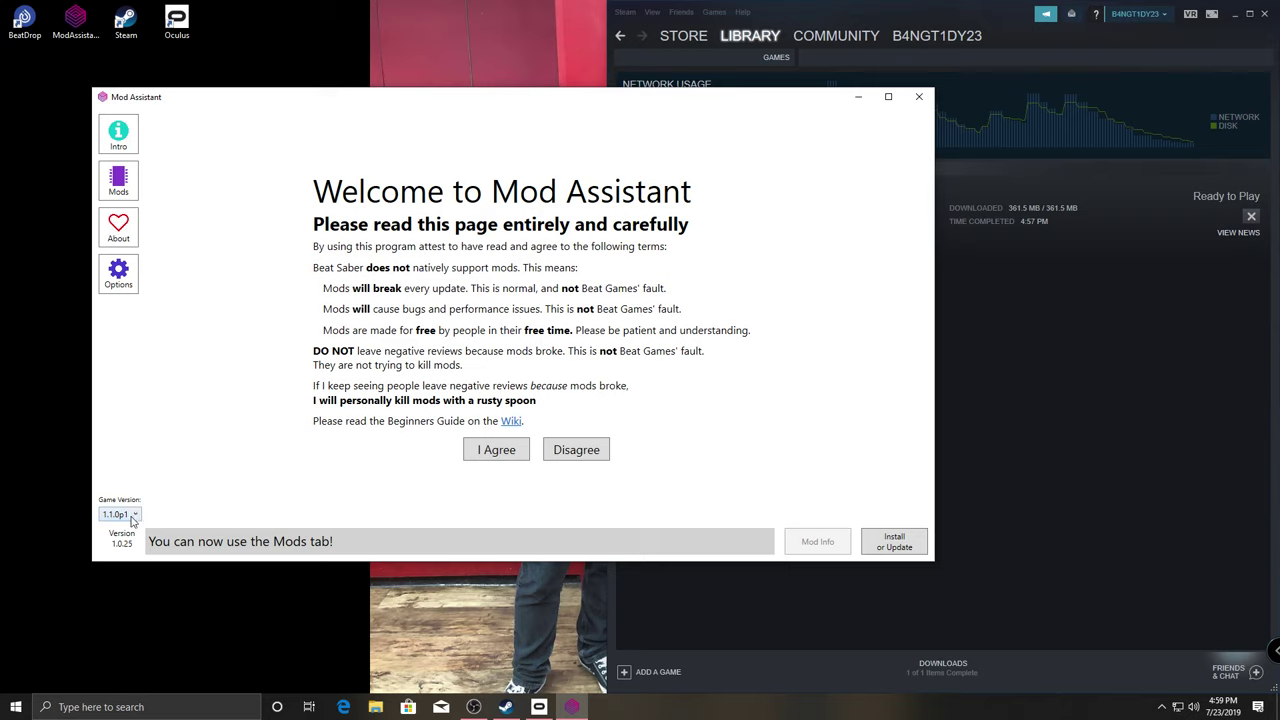
pyautogui.click(127, 516)
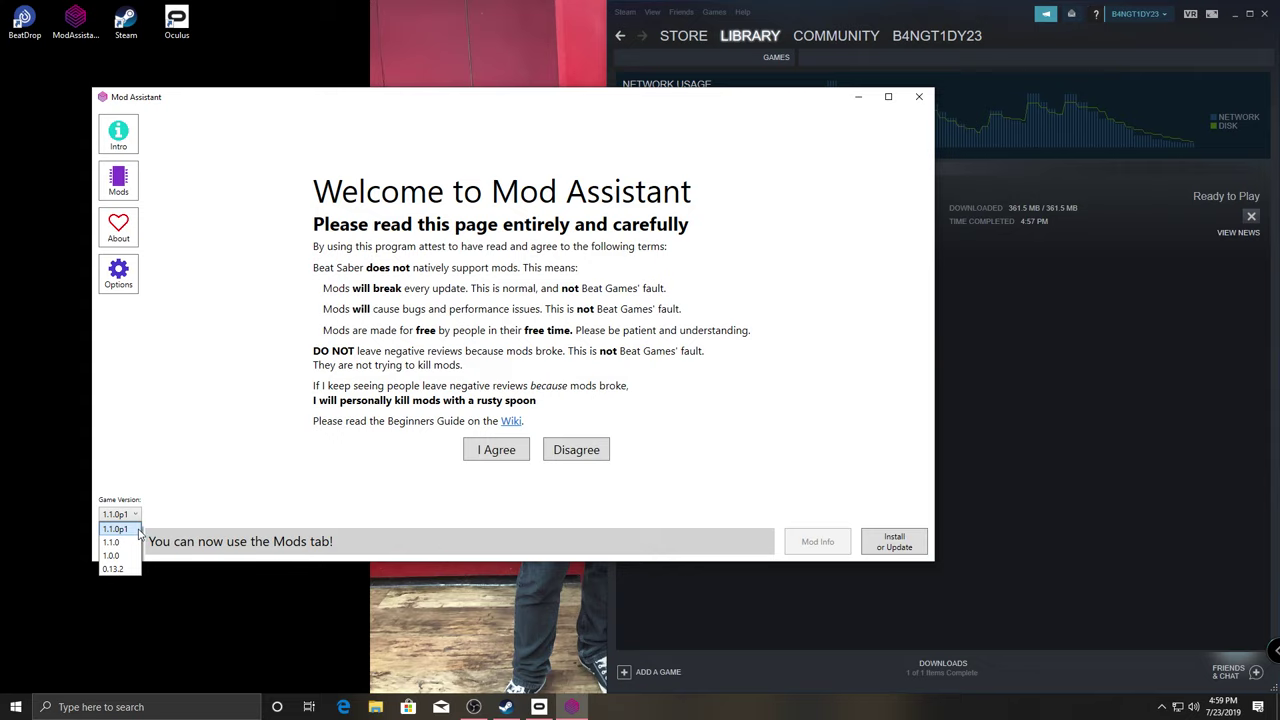
pyautogui.click(139, 531)
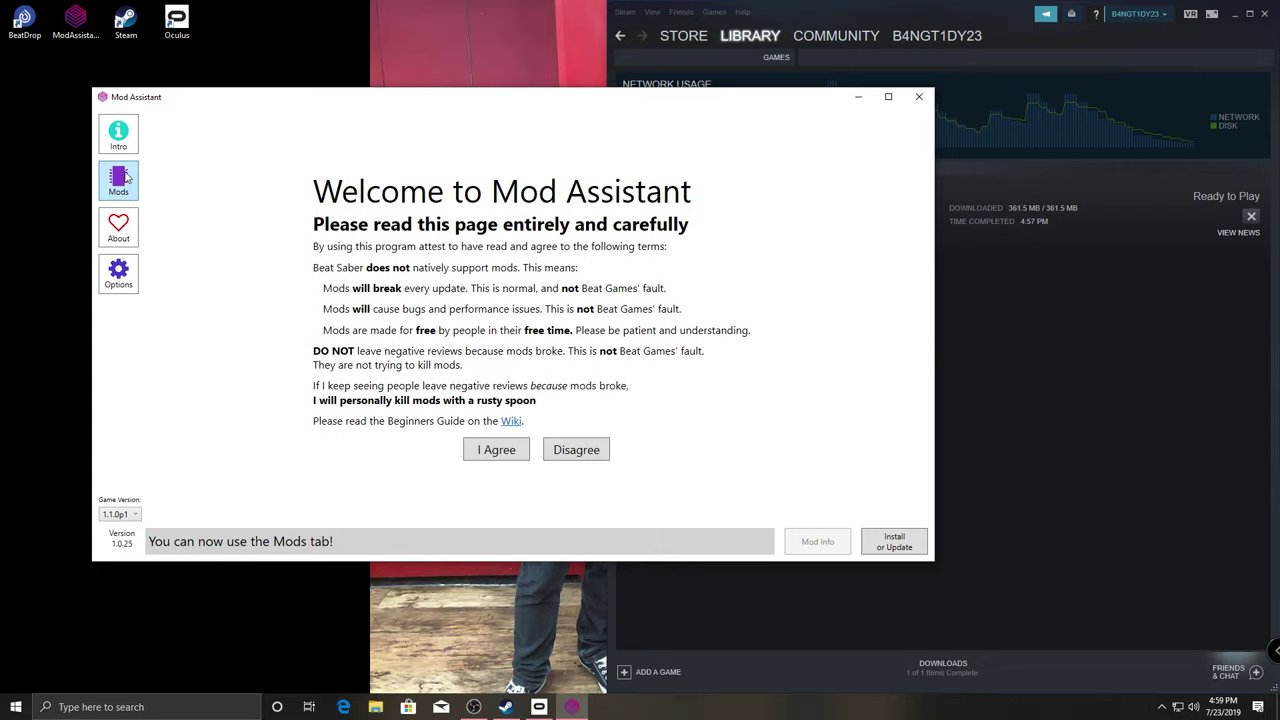
# Start choosing a different Beat Saber install folder in Mod Assistant's options and browse to the New Volume (G:) drive
pyautogui.click(120, 274)
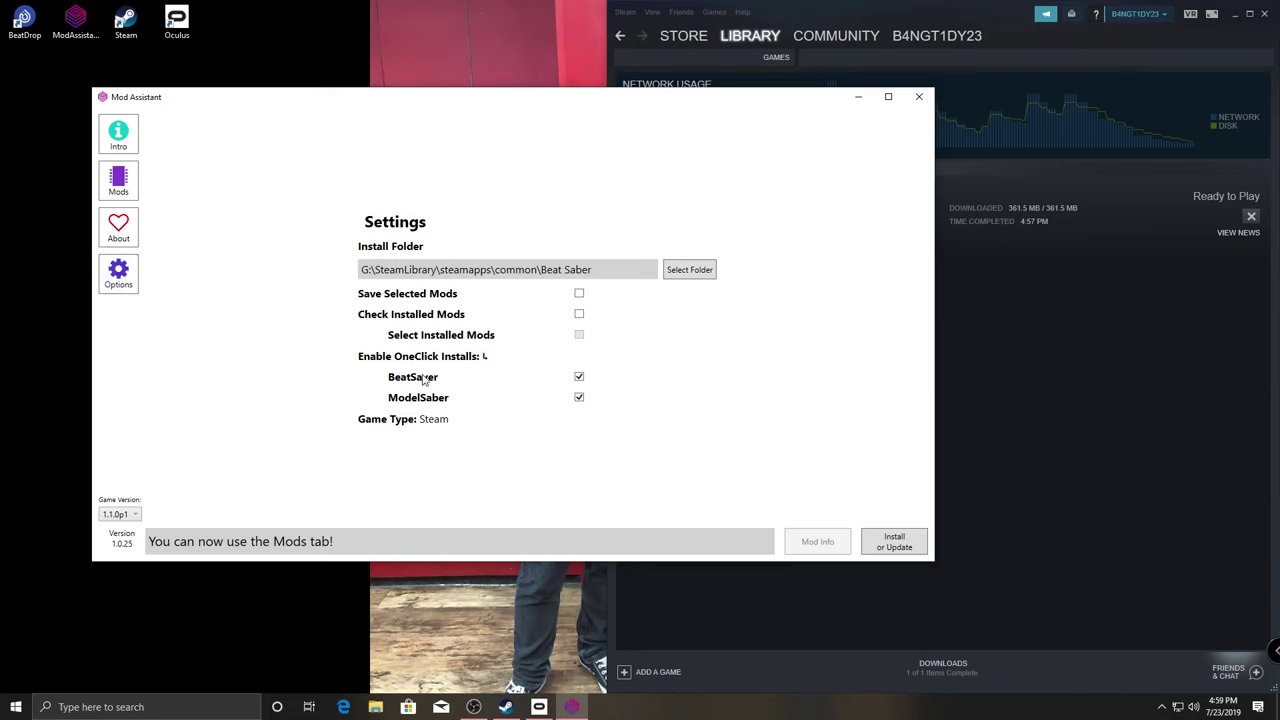
pyautogui.click(697, 278)
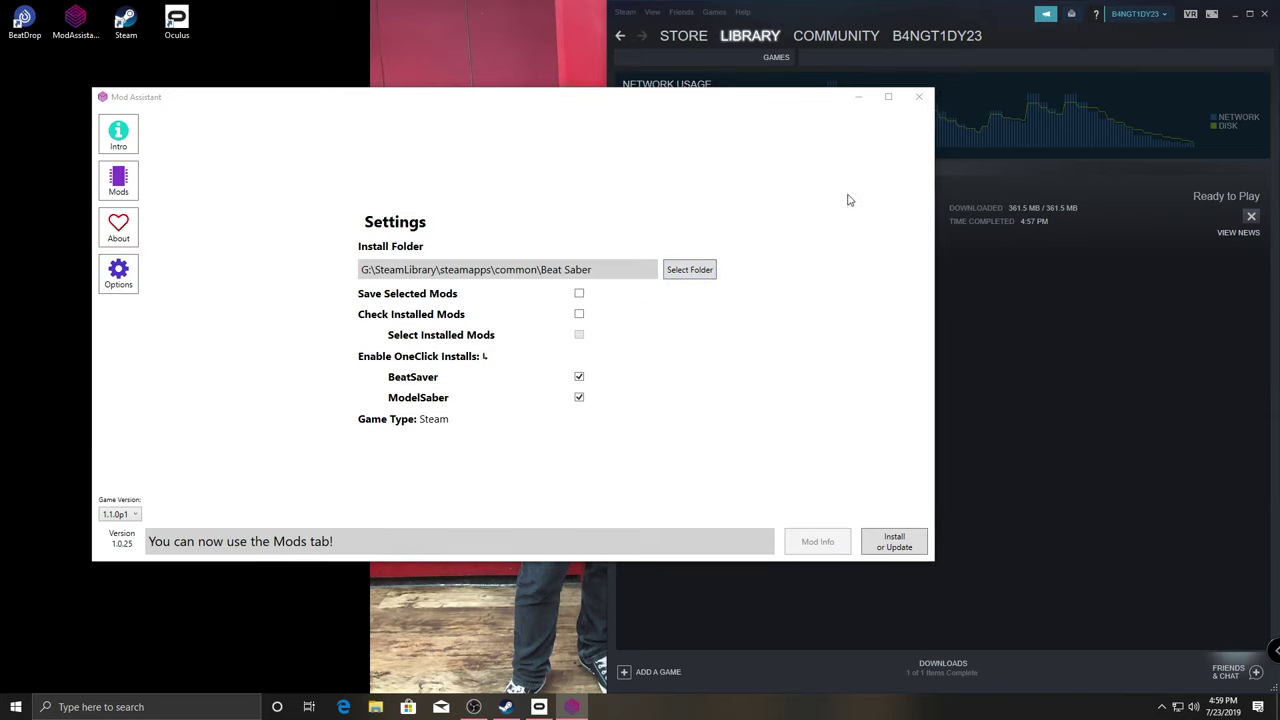
pyautogui.moveTo(465, 118); pyautogui.dragTo(932, 175)
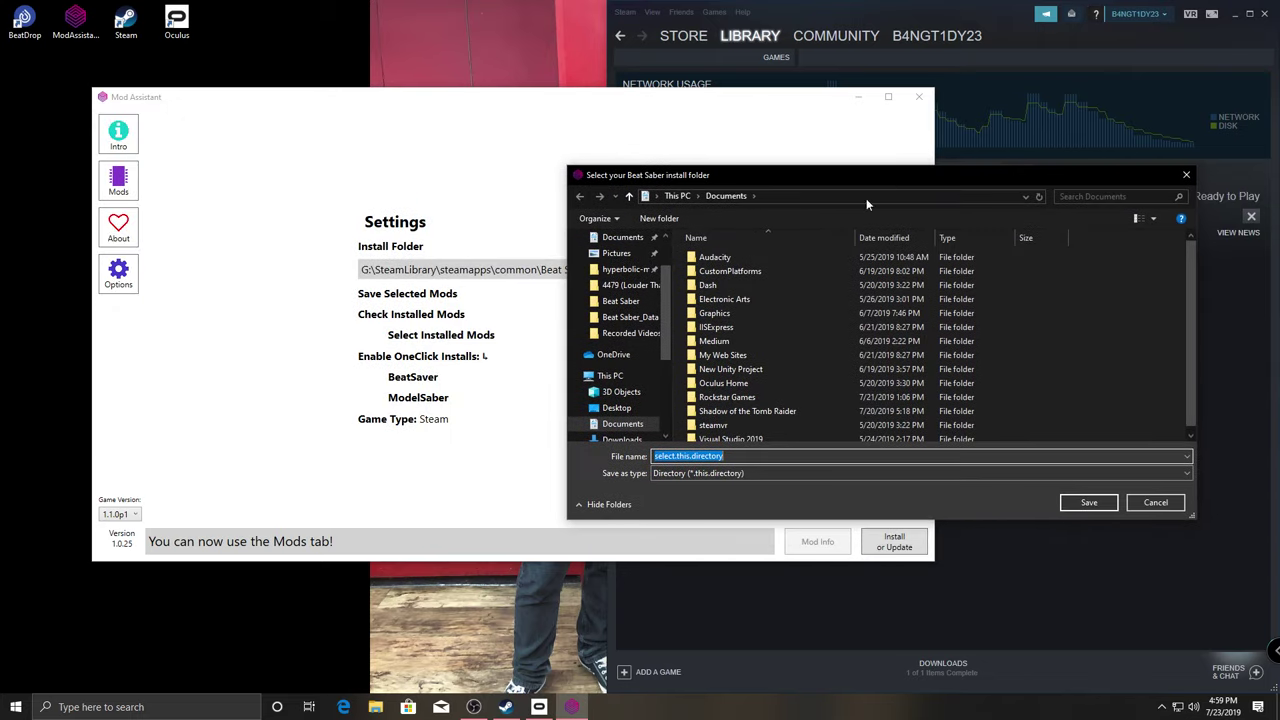
pyautogui.scroll(-3, 618, 430)
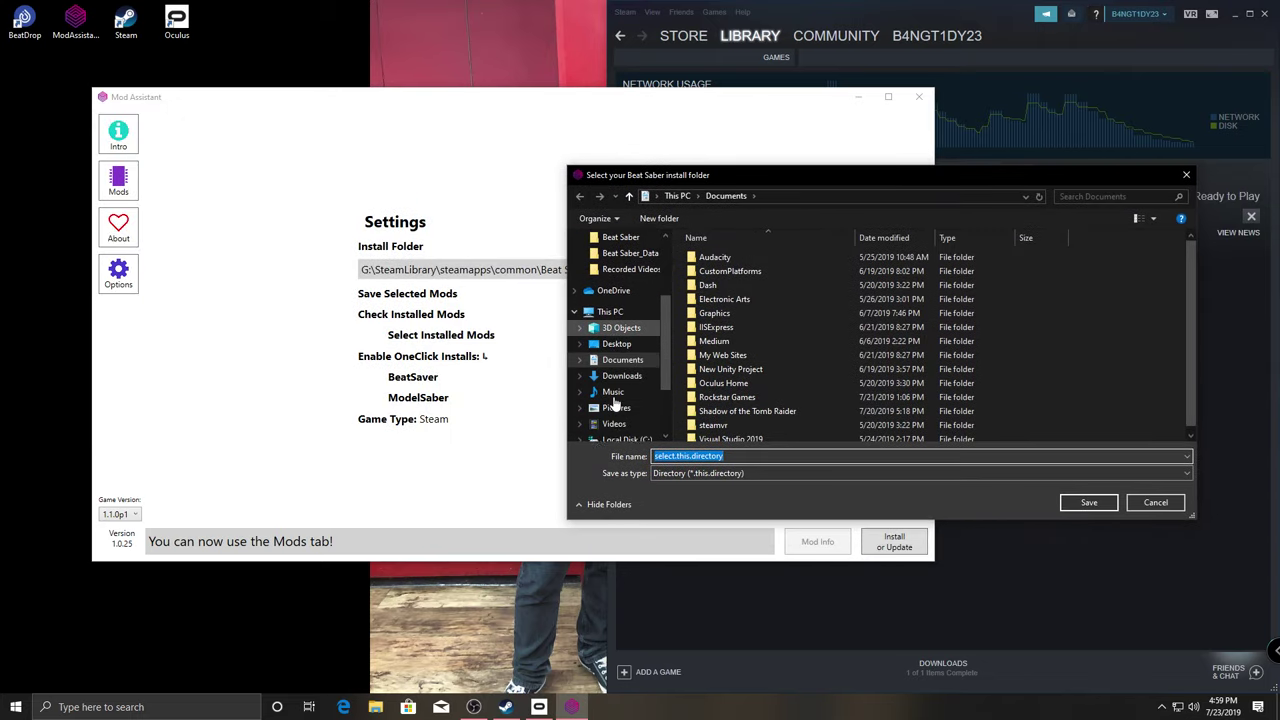
pyautogui.click(624, 265)
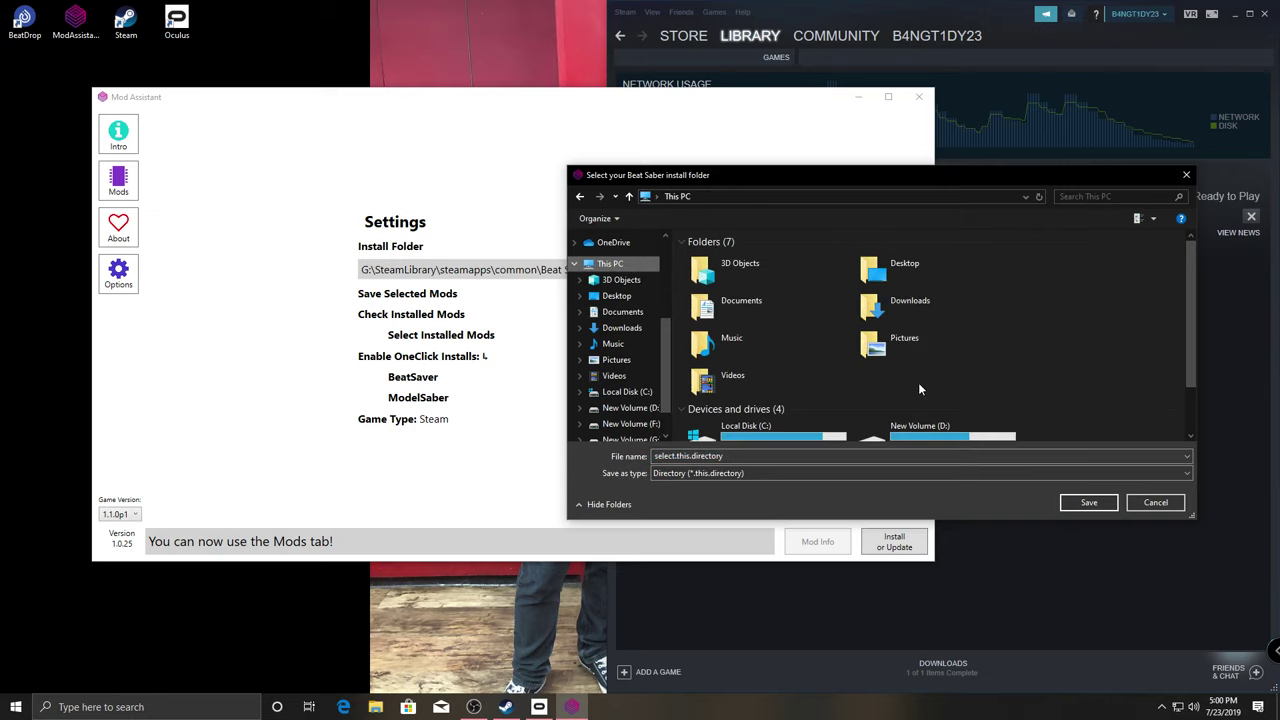
pyautogui.scroll(-3, 918, 382)
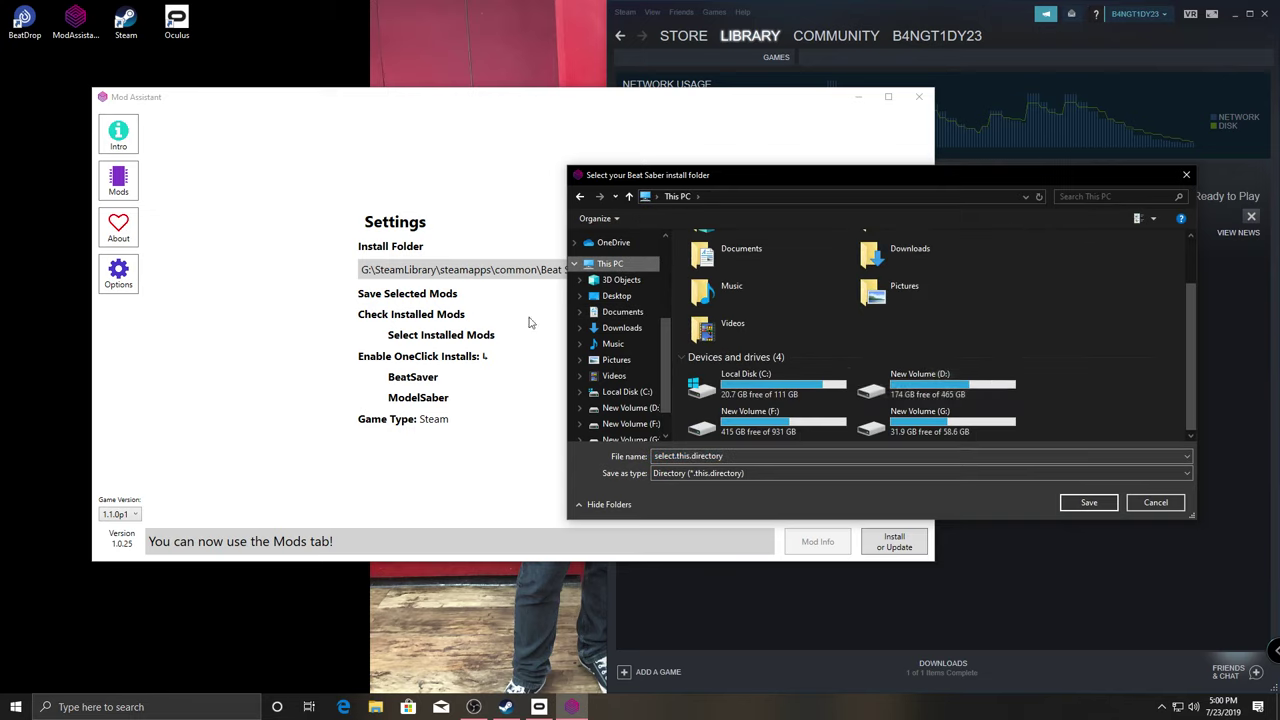
pyautogui.click(937, 425)
pyautogui.doubleClick(937, 425)
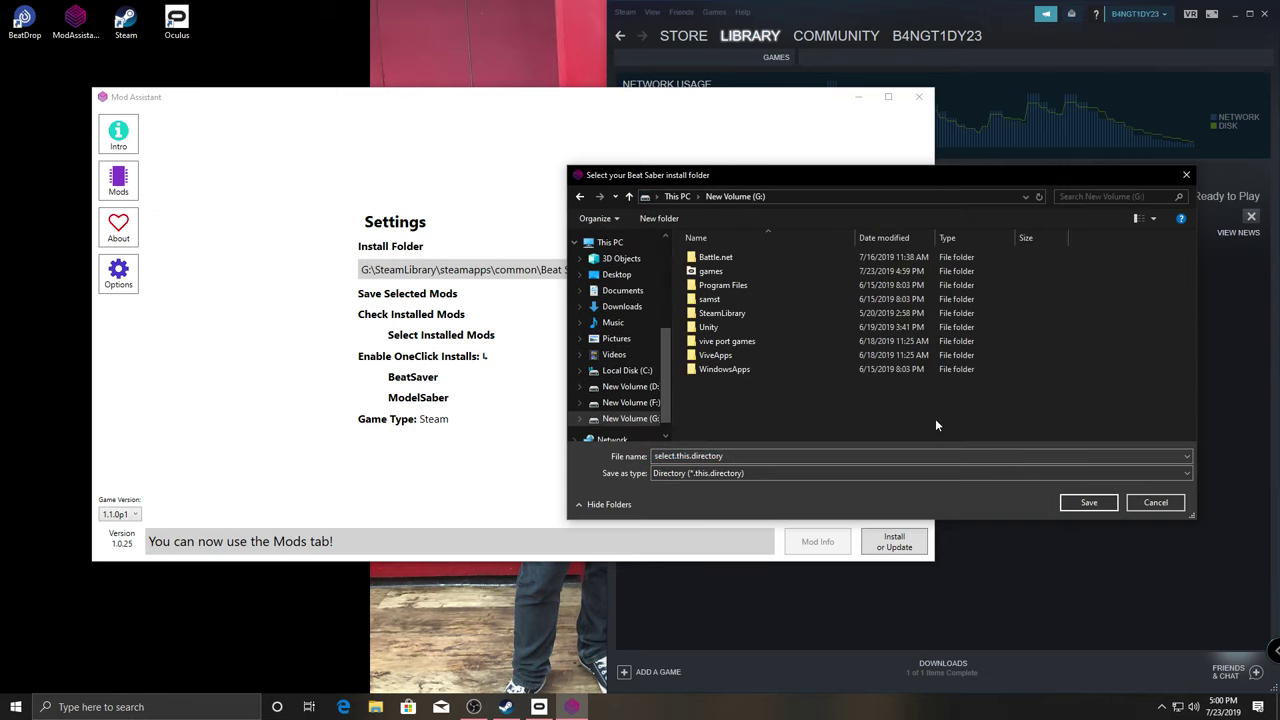
# Browse to the SteamLibrary\steamapps\common\Beat Saber folder in the install folder picker
pyautogui.doubleClick(796, 316)
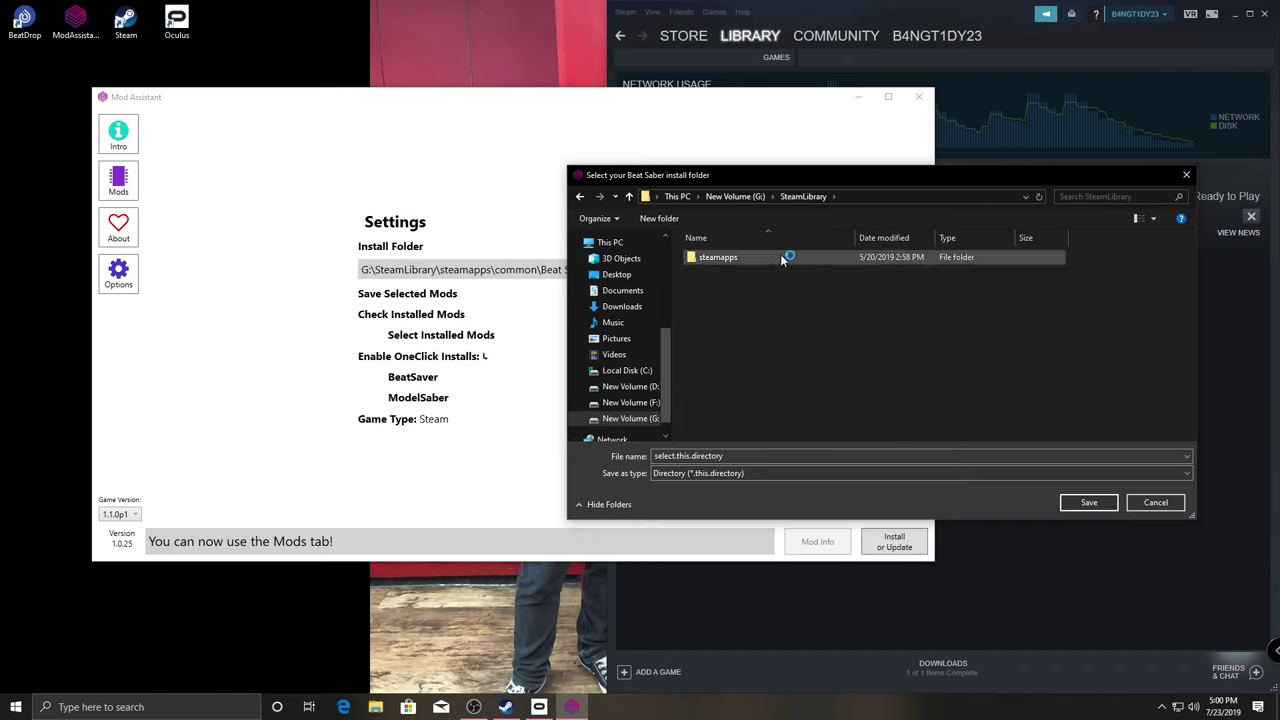
pyautogui.doubleClick(783, 257)
pyautogui.doubleClick(780, 257)
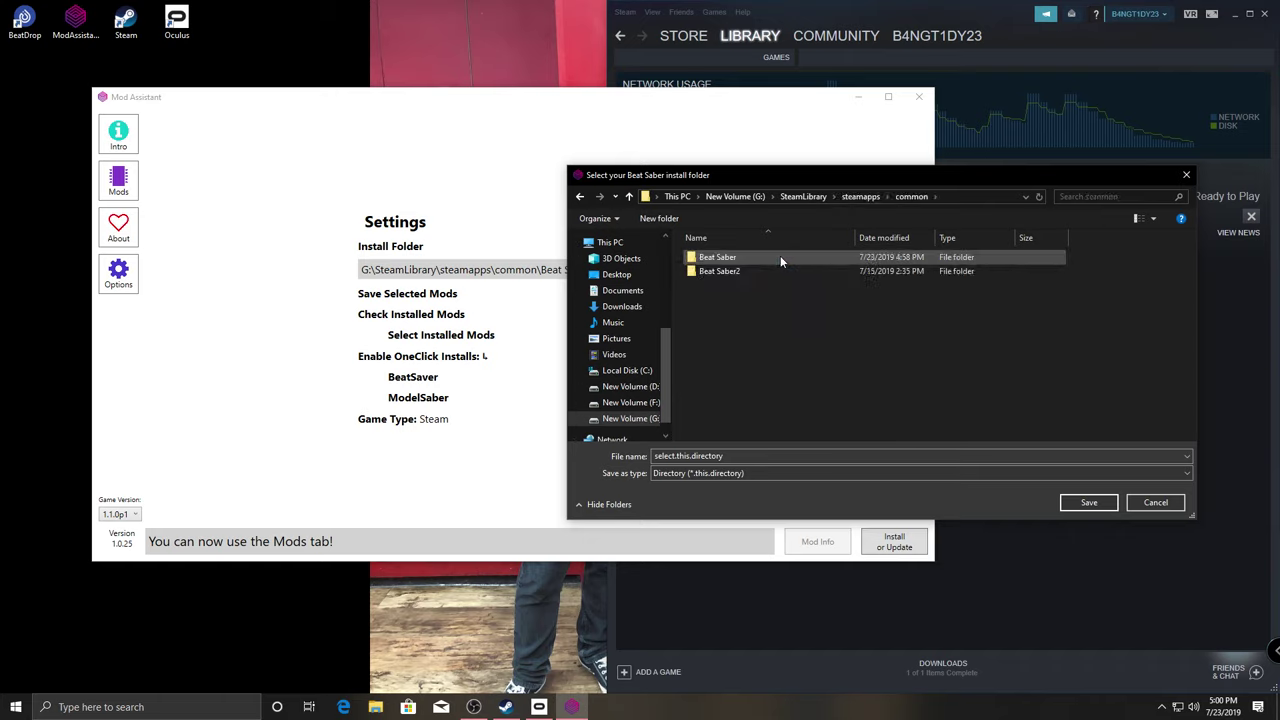
pyautogui.click(772, 270)
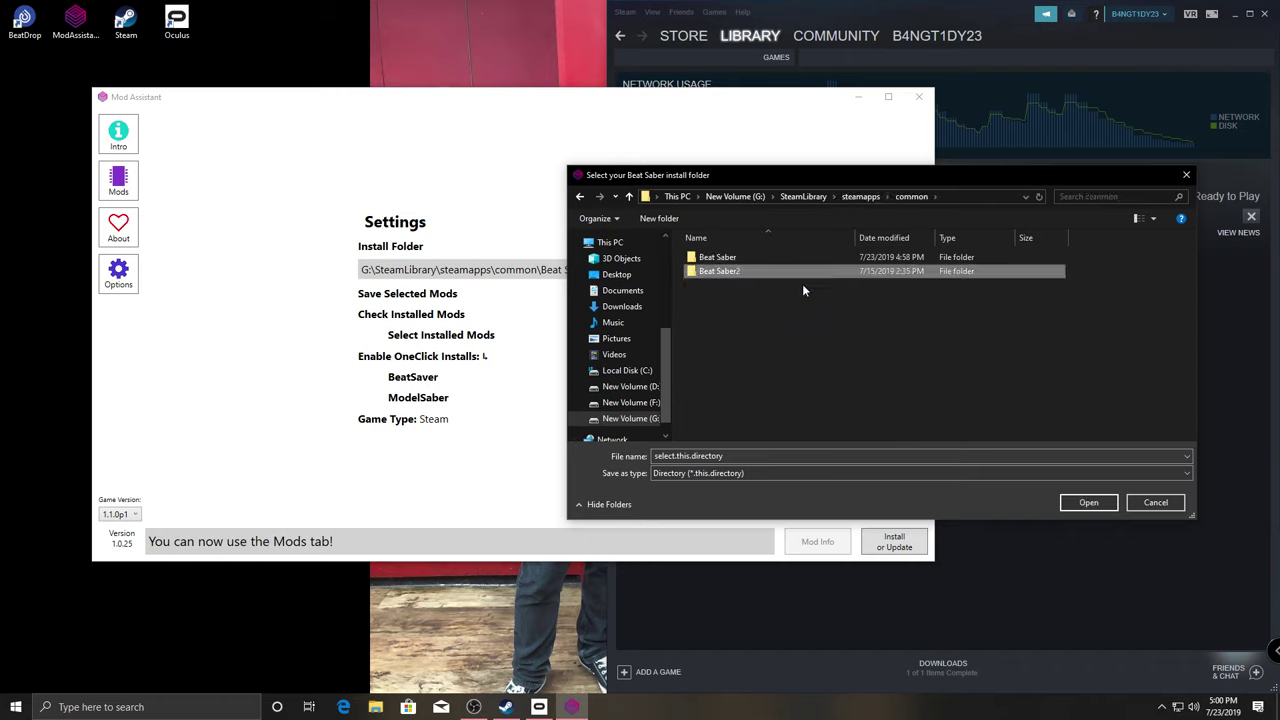
pyautogui.doubleClick(724, 258)
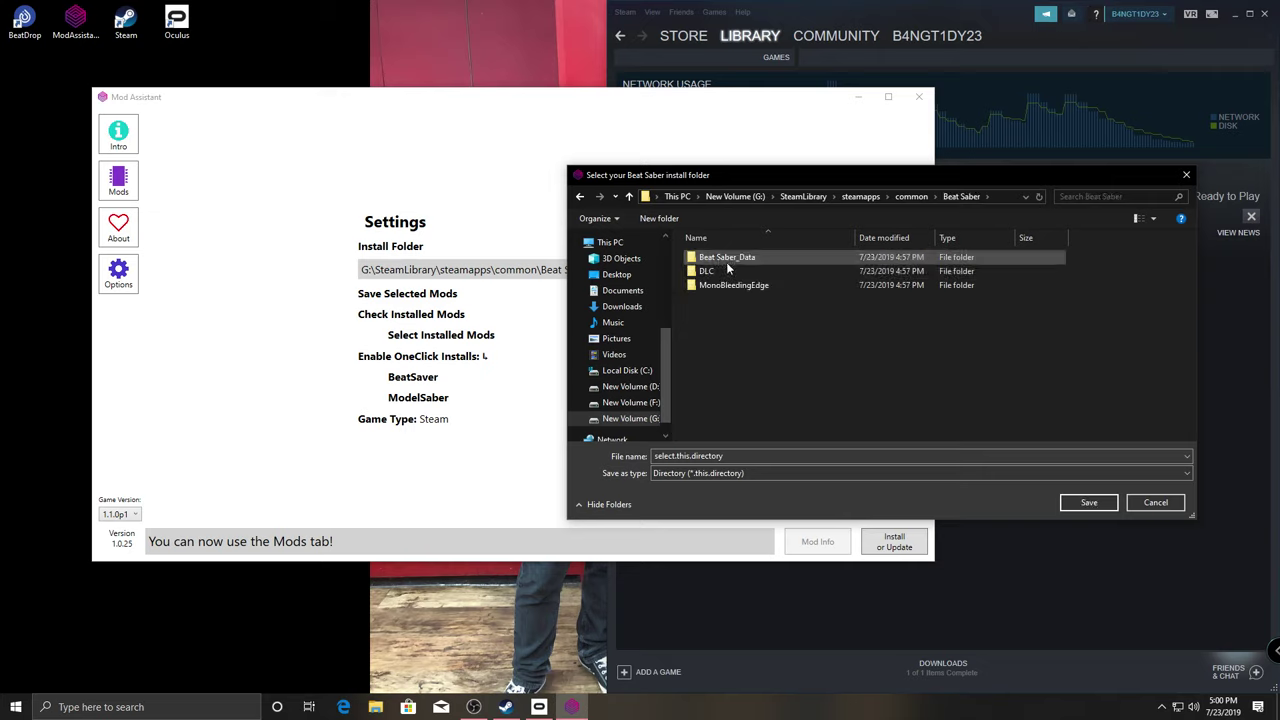
# Look inside the DLC and MonoBleedingEdge subfolders and return to the main Beat Saber folder
pyautogui.doubleClick(718, 271)
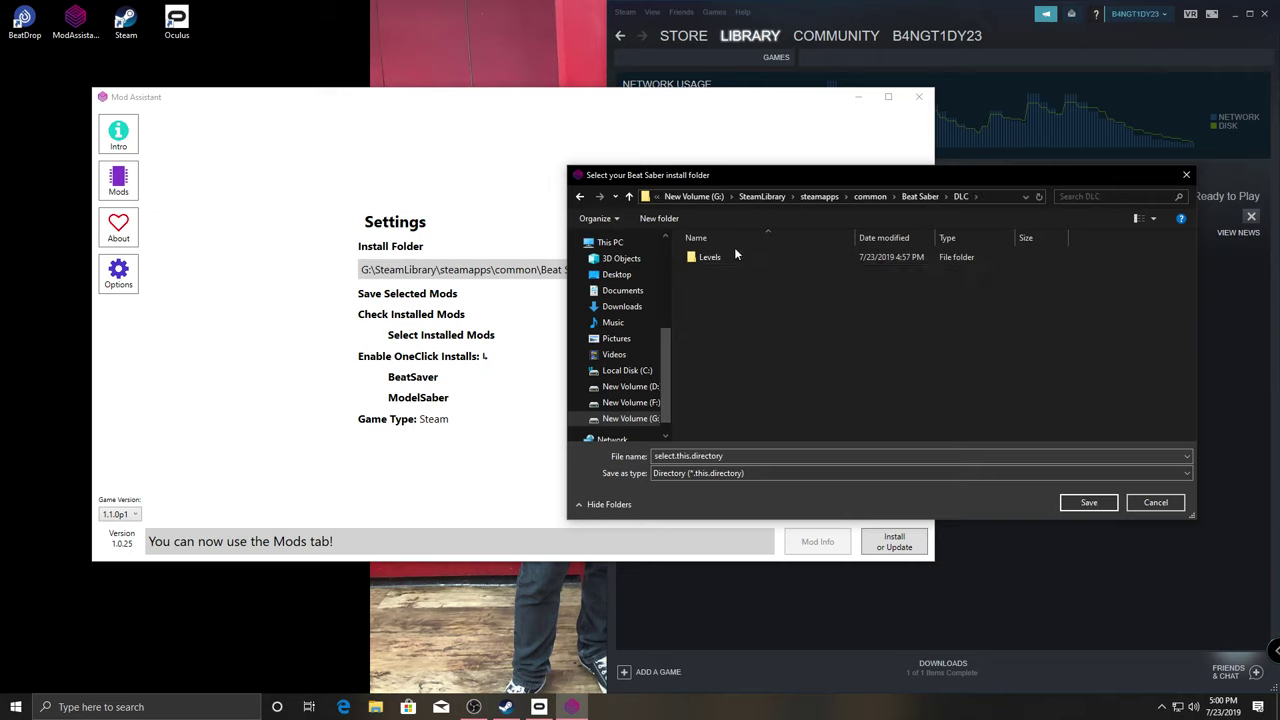
pyautogui.doubleClick(736, 256)
pyautogui.press('BackSpace')
pyautogui.press('BackSpace')
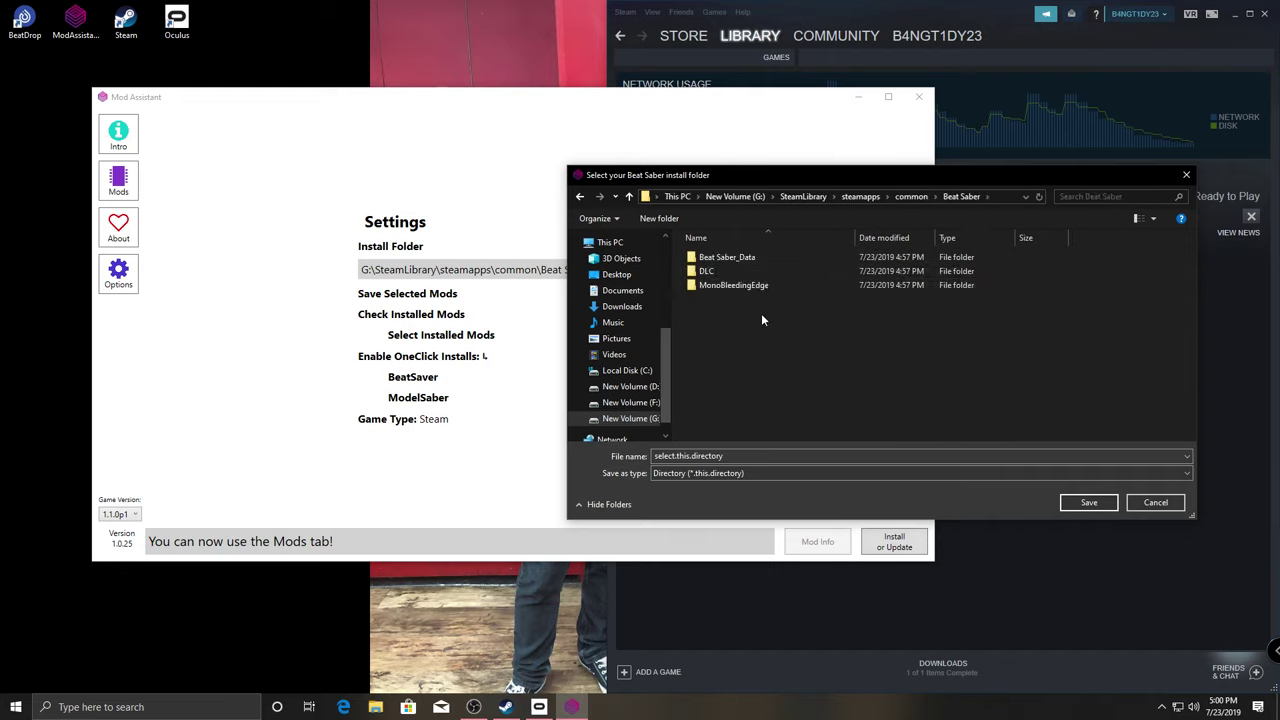
pyautogui.doubleClick(733, 285)
pyautogui.doubleClick(754, 256)
pyautogui.press('BackSpace')
pyautogui.press('BackSpace')
# Confirm the Beat Saber folder as the install folder and enable Save Selected Mods
pyautogui.click(1092, 501)
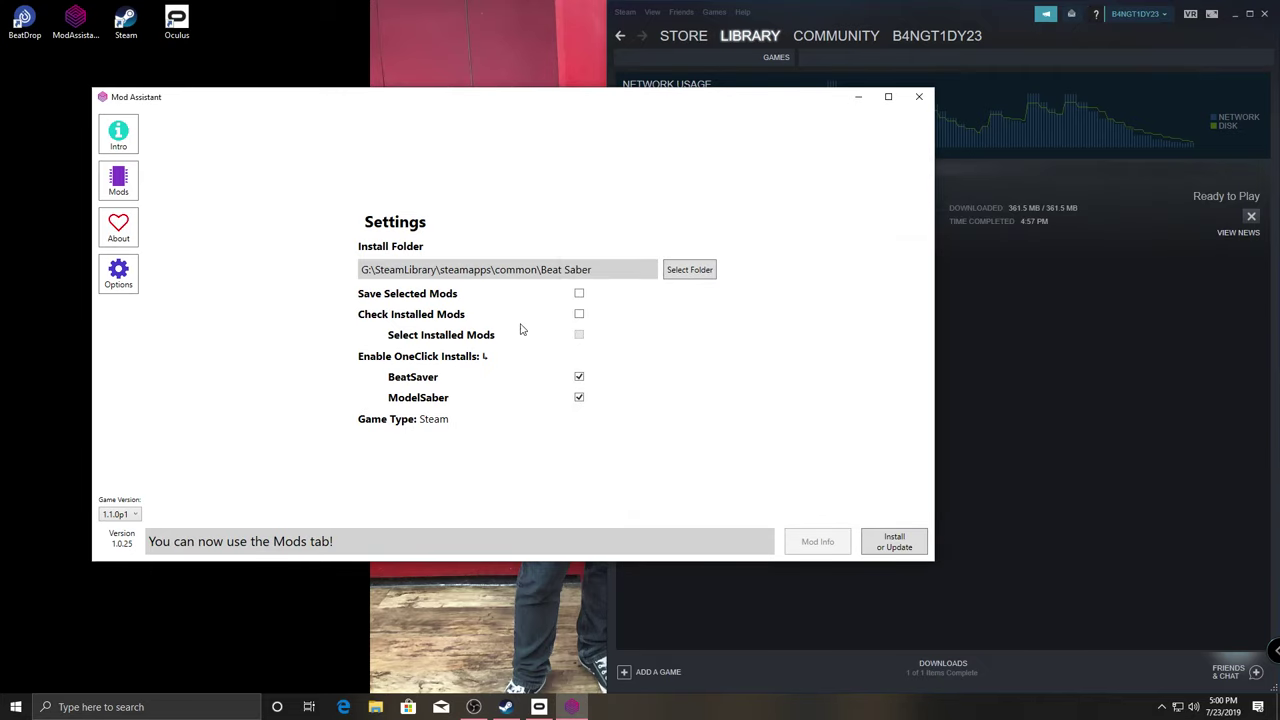
pyautogui.click(579, 294)
# Review the available mods and their preselected checkboxes from Core to Text Changes, keeping BeatSaverDownloader selected
pyautogui.click(122, 186)
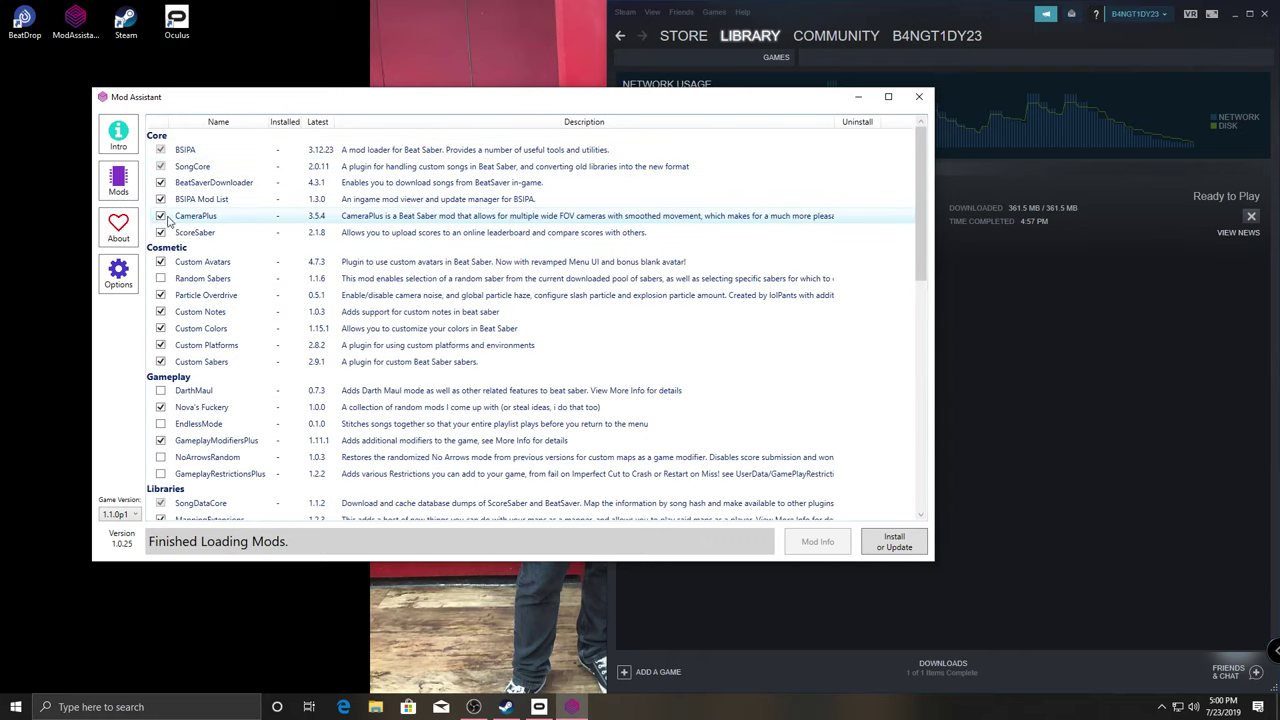
pyautogui.scroll(-20, 172, 245)
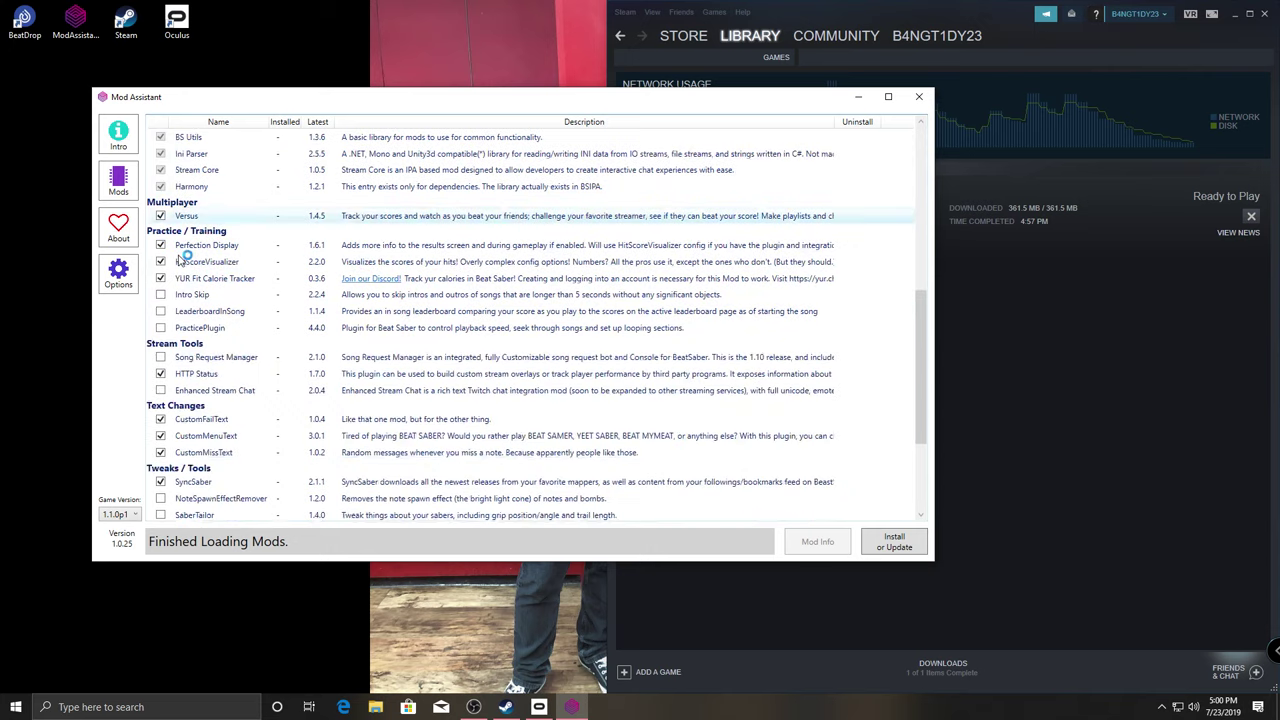
pyautogui.scroll(20, 181, 252)
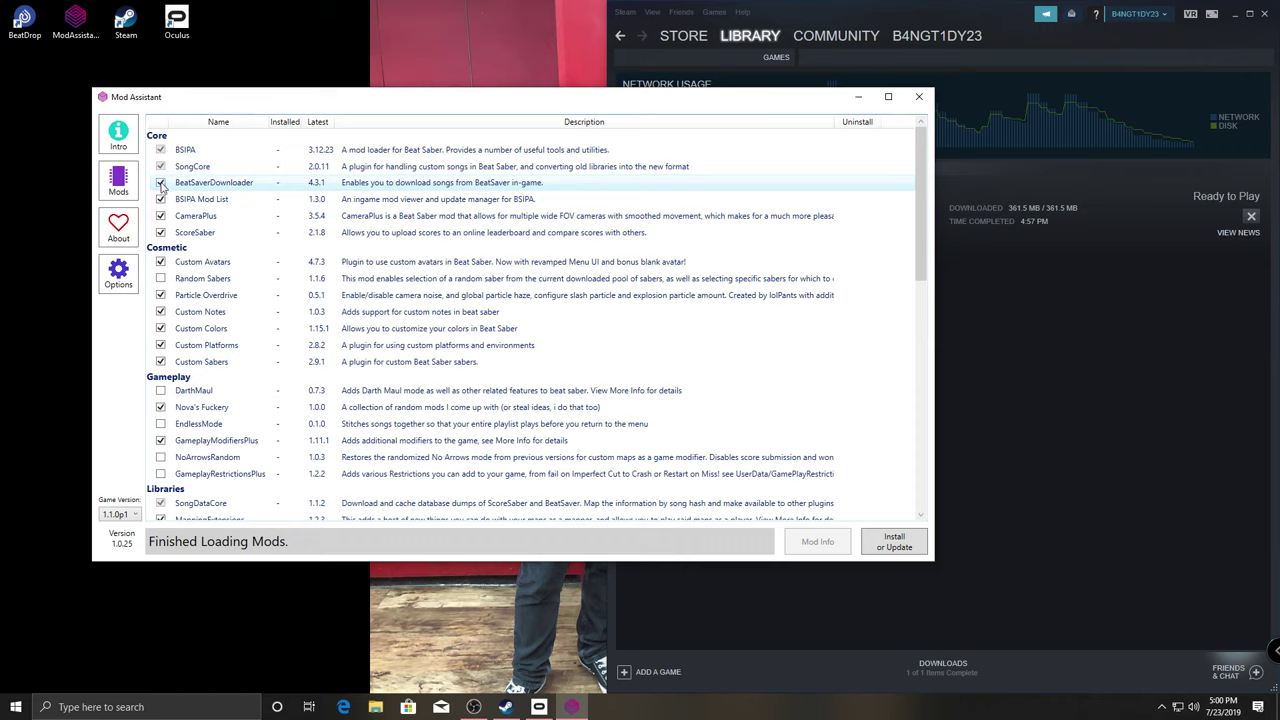
pyautogui.click(162, 184)
pyautogui.click(161, 185)
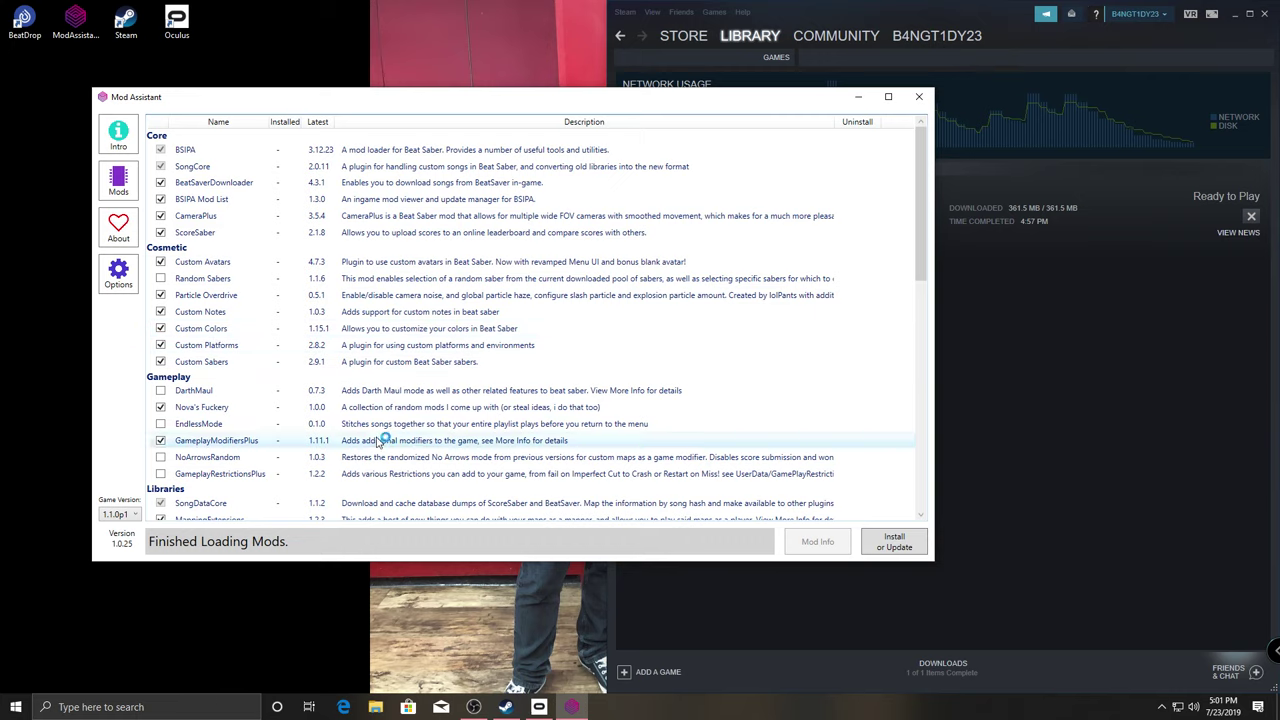
pyautogui.scroll(-1, 349, 450)
pyautogui.scroll(-1, 349, 450)
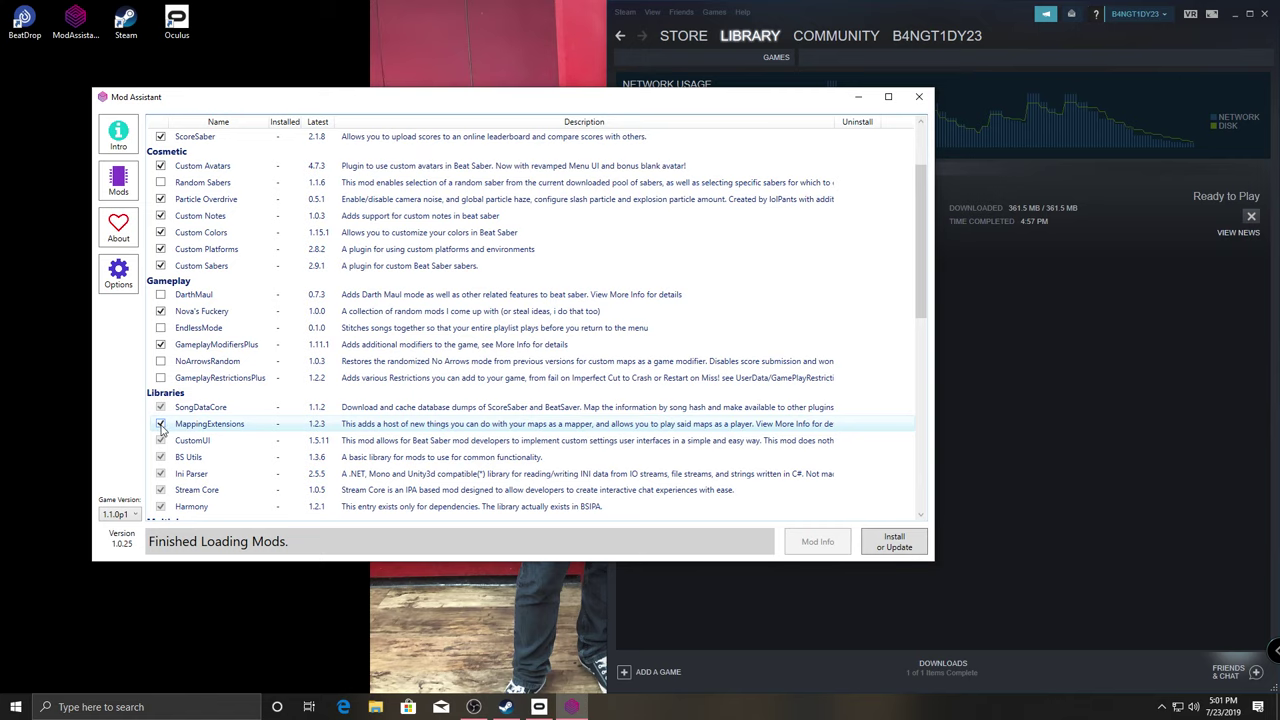
pyautogui.scroll(-1, 255, 437)
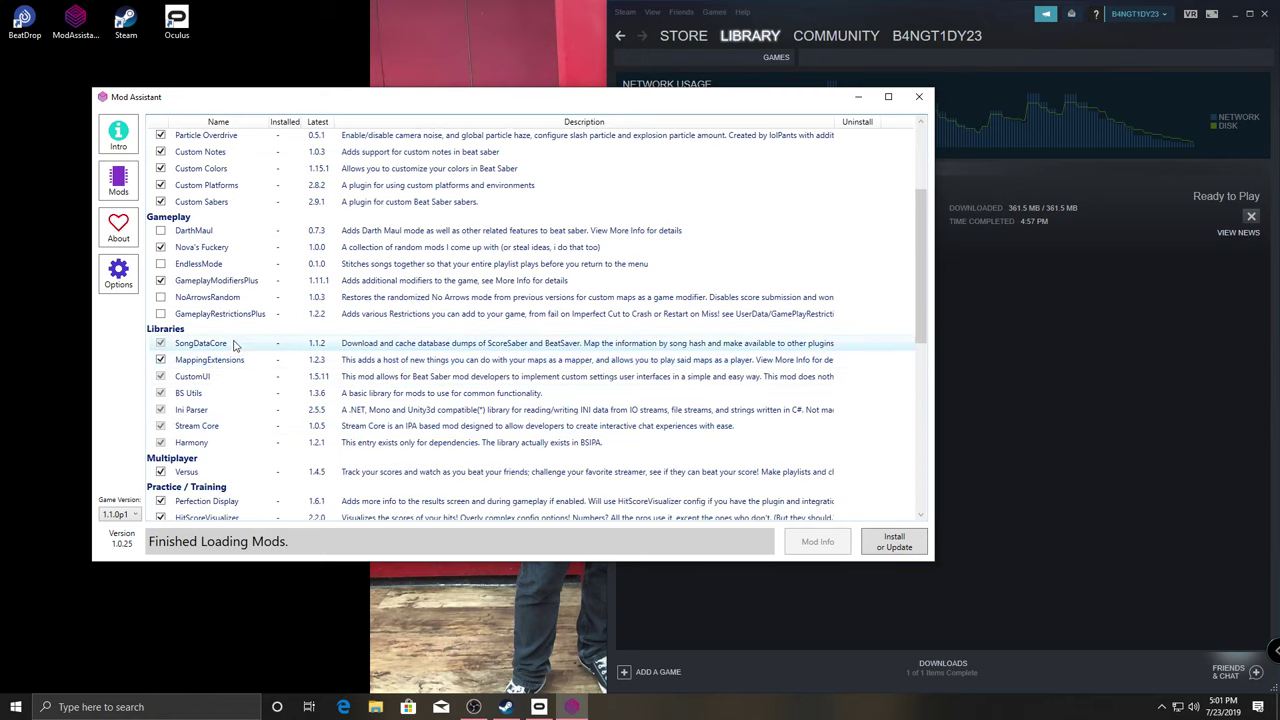
pyautogui.scroll(-2, 240, 385)
pyautogui.scroll(-1, 255, 420)
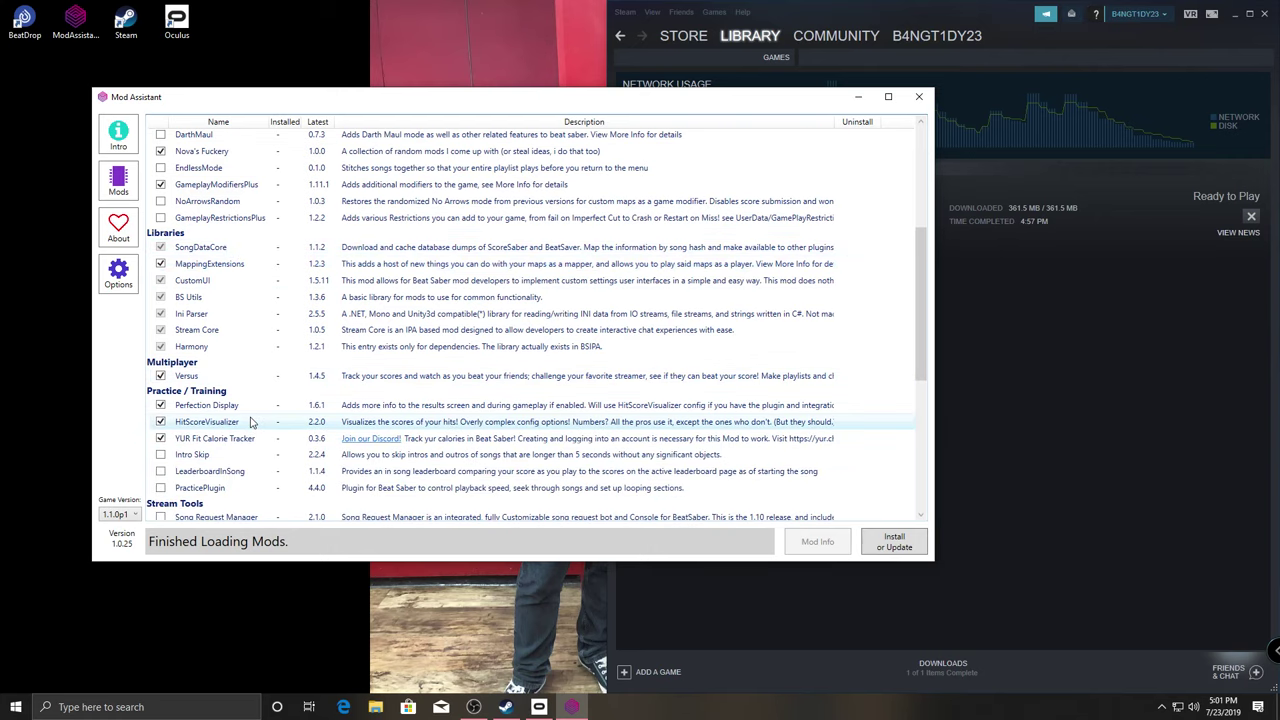
pyautogui.scroll(-3, 255, 420)
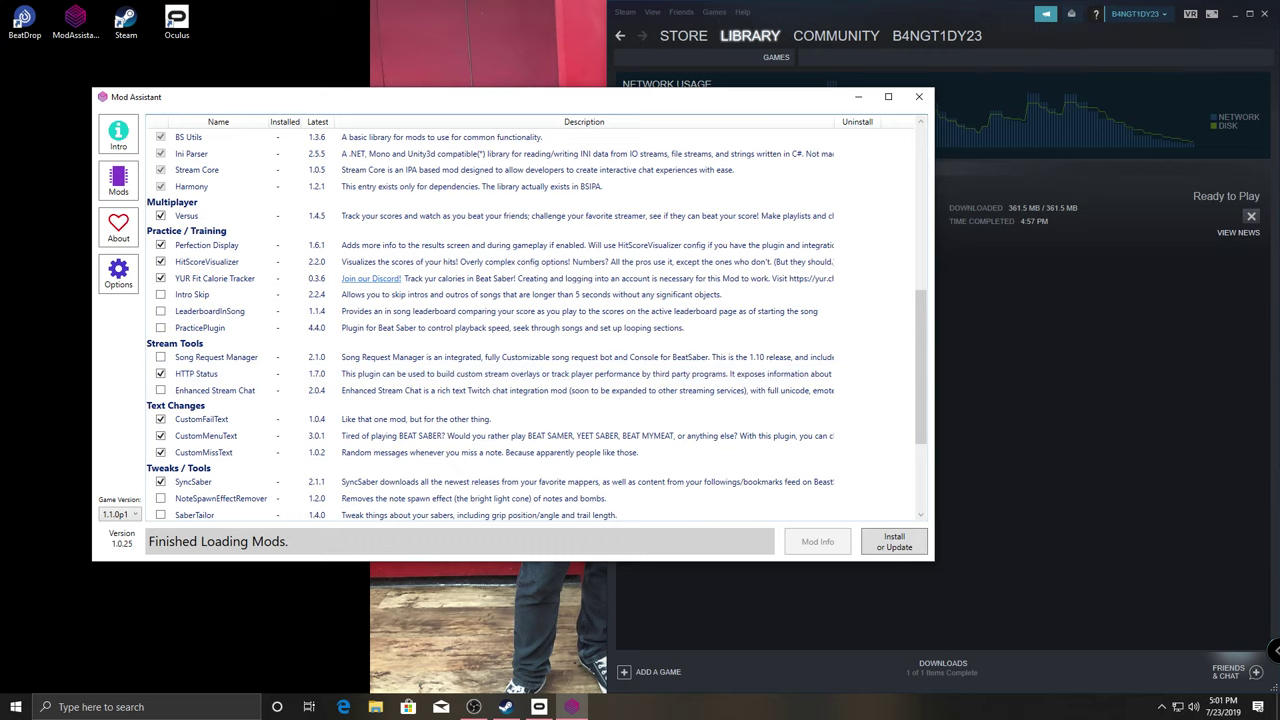
pyautogui.hotkey('alt', 'Tab')
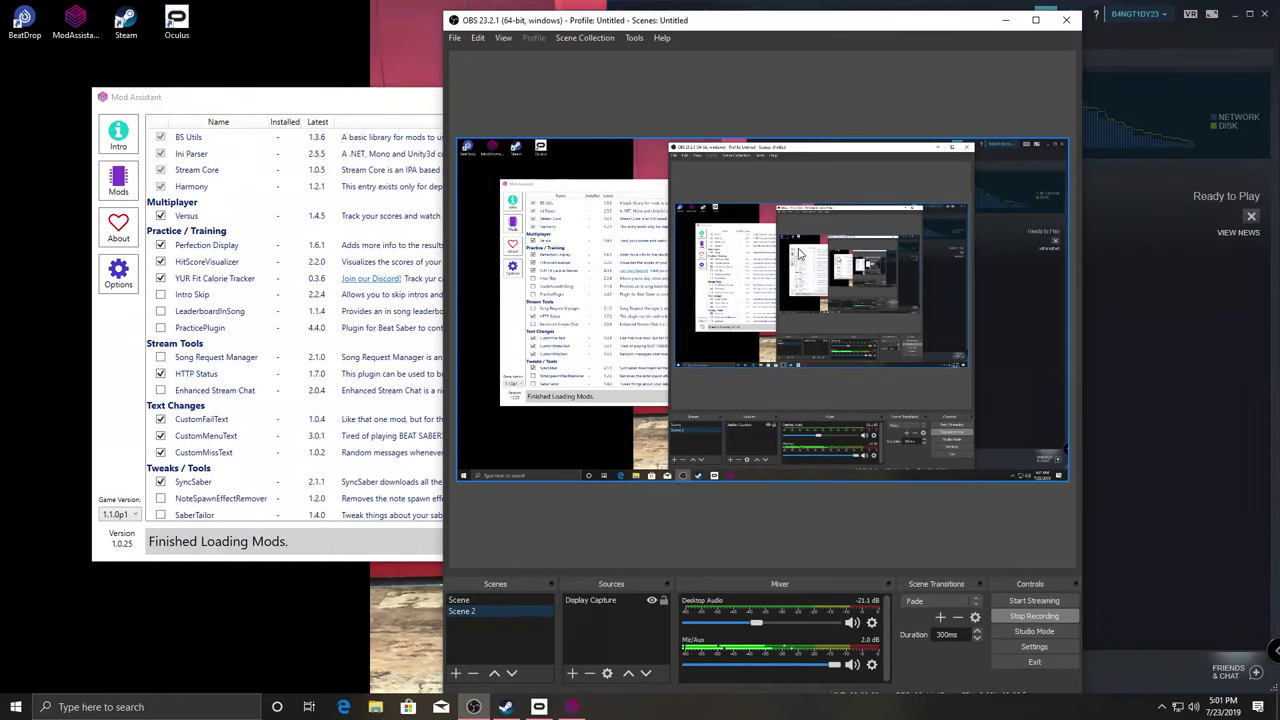
pyautogui.press('super+Down')
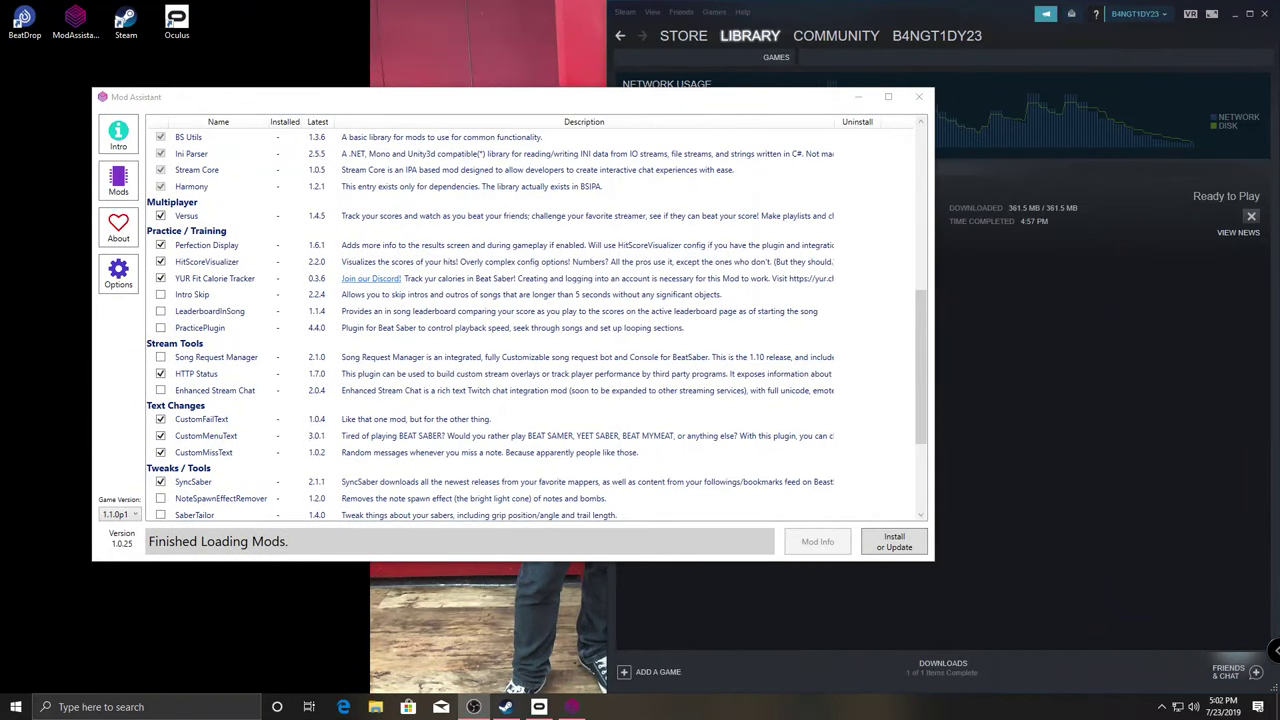
# Check the remaining mods under Tweaks / Tools and UI Enhancements, and install all the selected mods
pyautogui.scroll(-1, 280, 435)
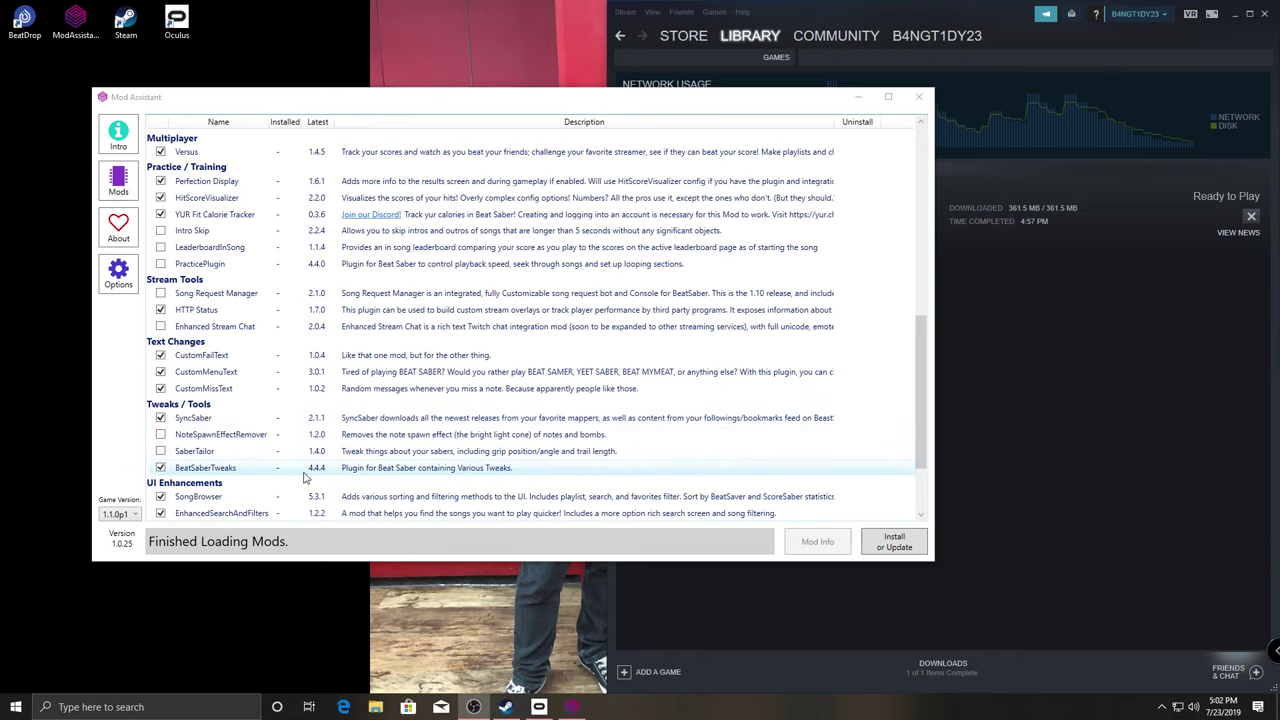
pyautogui.scroll(-1, 366, 481)
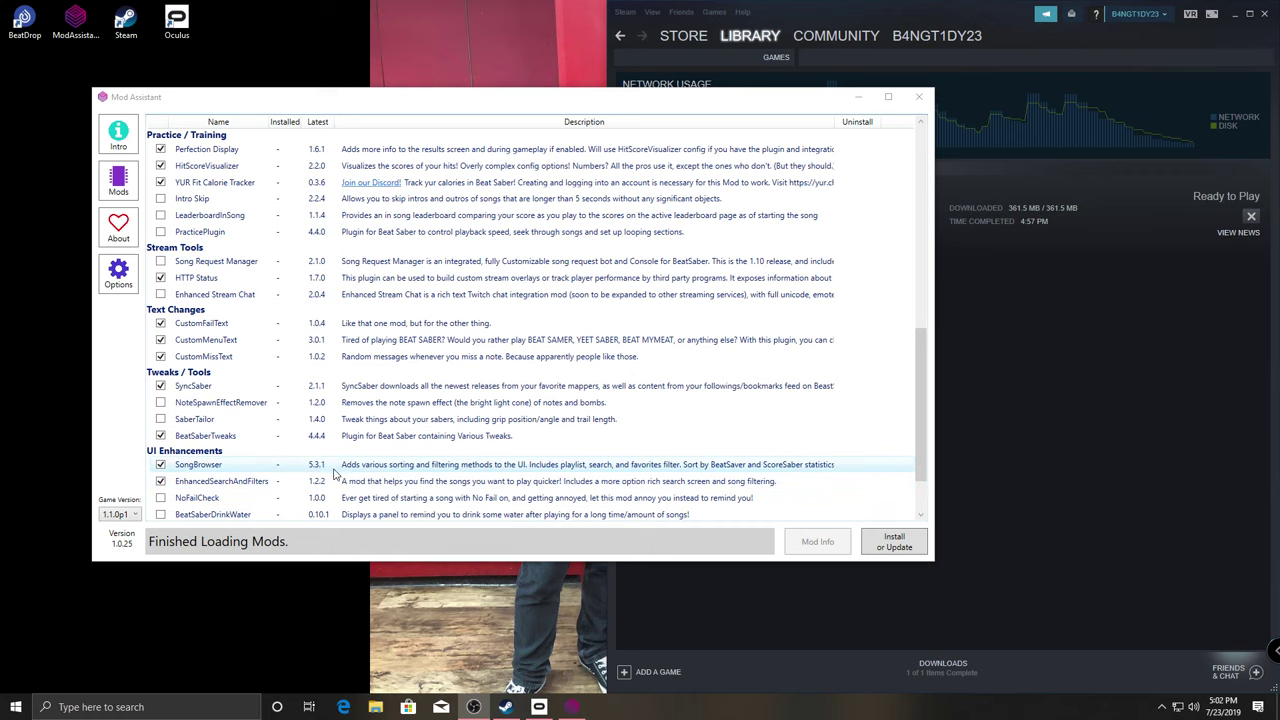
pyautogui.scroll(-2, 330, 480)
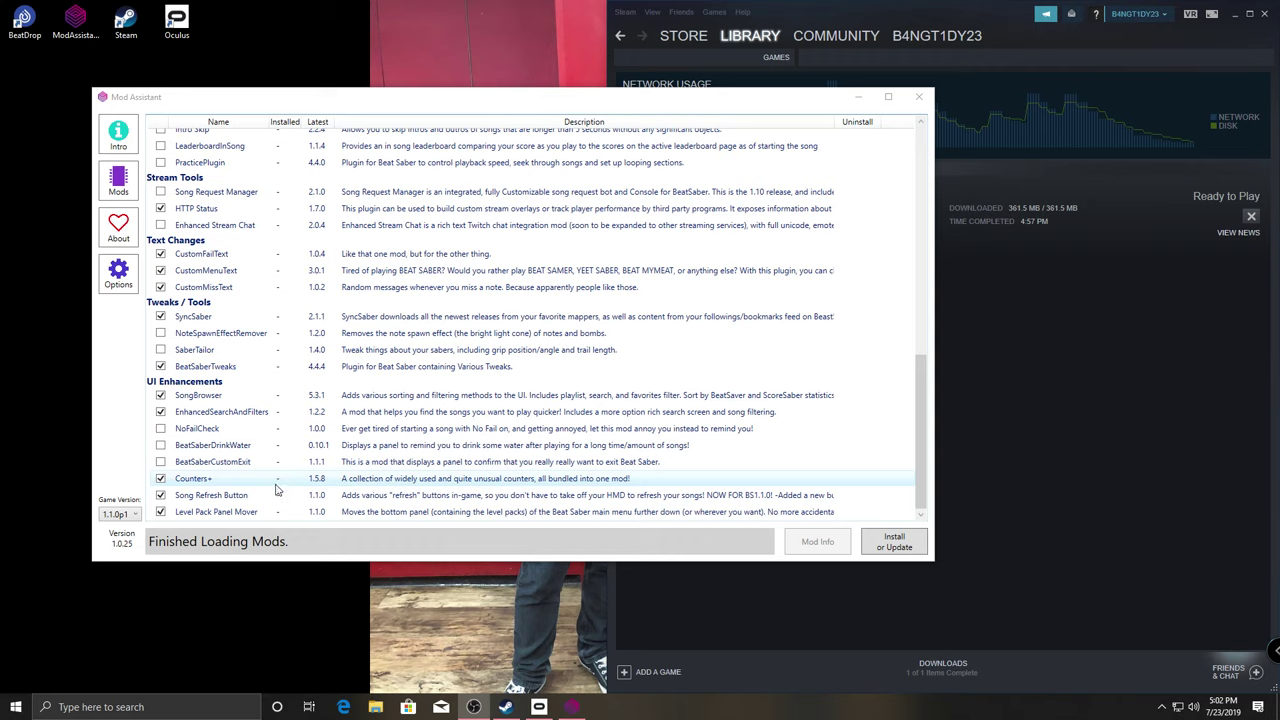
pyautogui.click(224, 502)
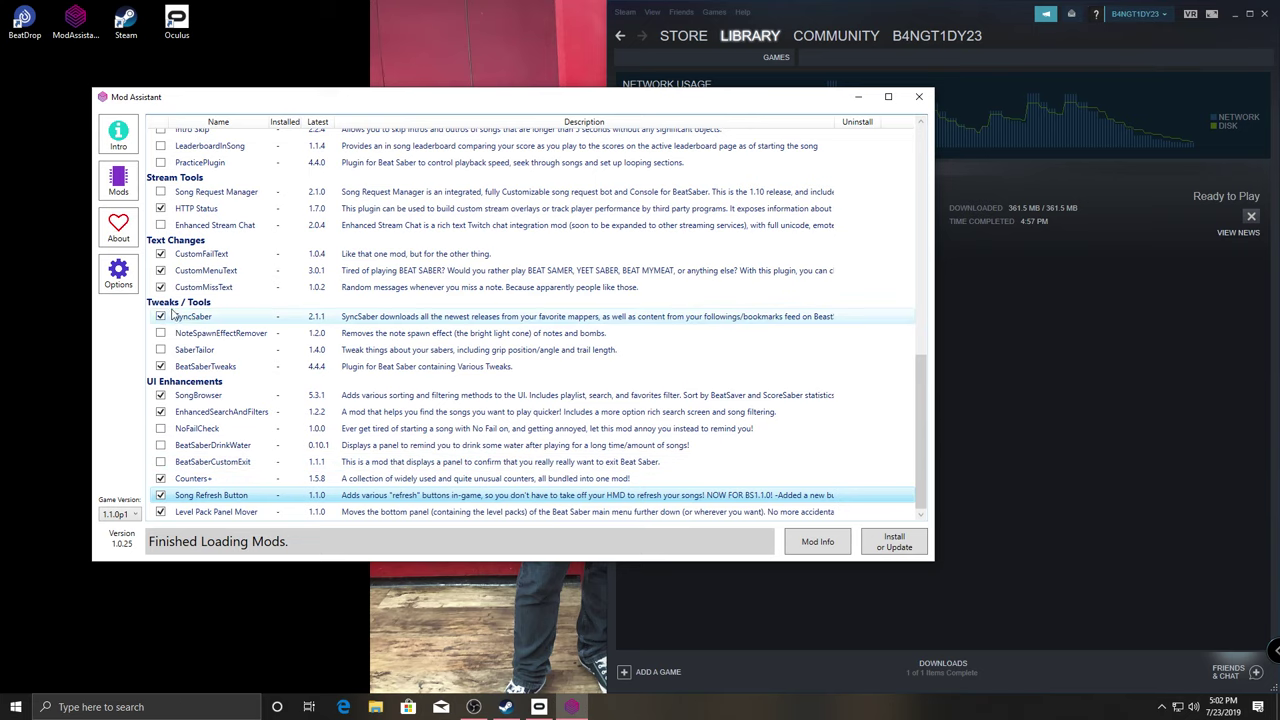
pyautogui.click(897, 543)
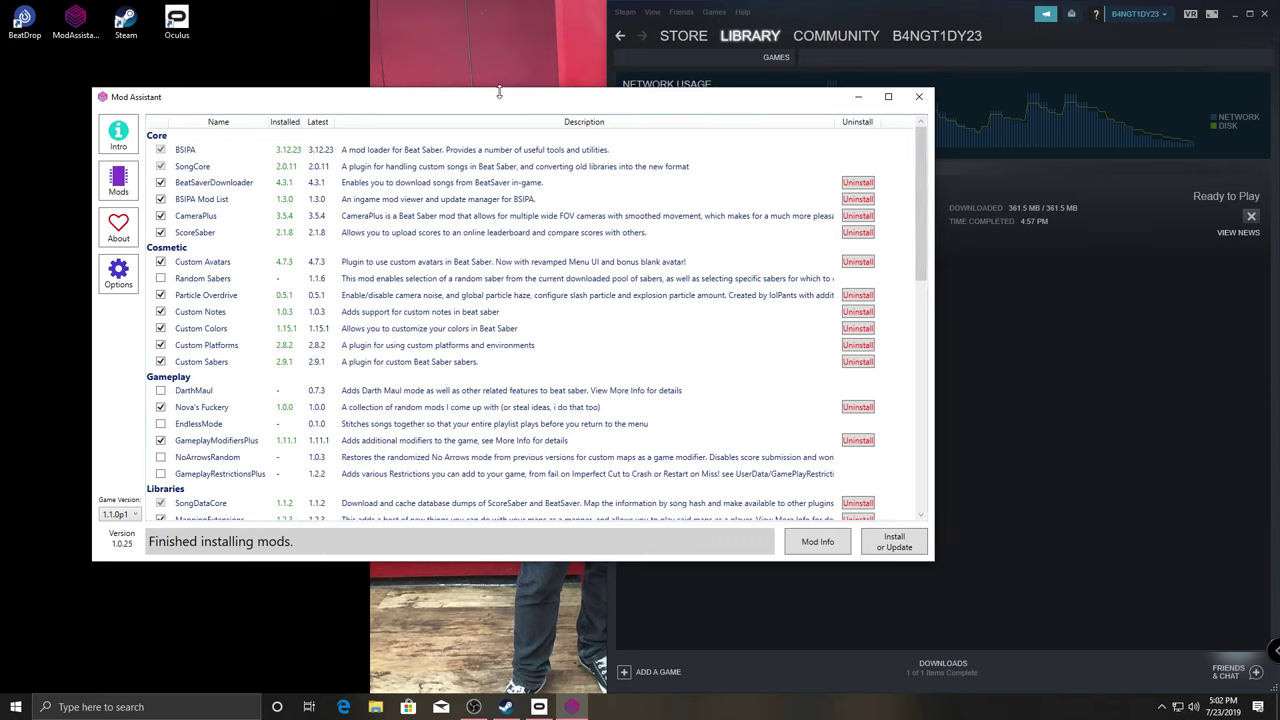
# Move the Mod Assistant window out of the way and show Beat Saber's page in the Steam library
pyautogui.moveTo(797, 100); pyautogui.dragTo(0, 140)
pyautogui.click(617, 324)
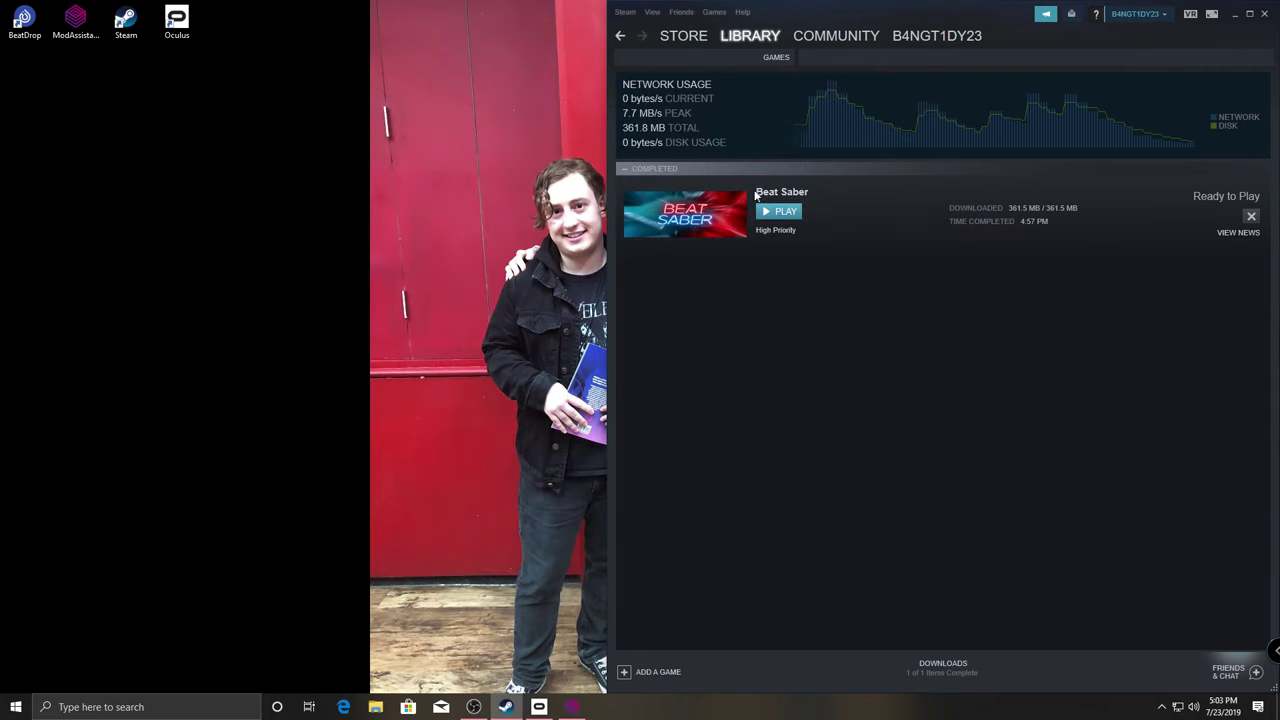
pyautogui.click(749, 37)
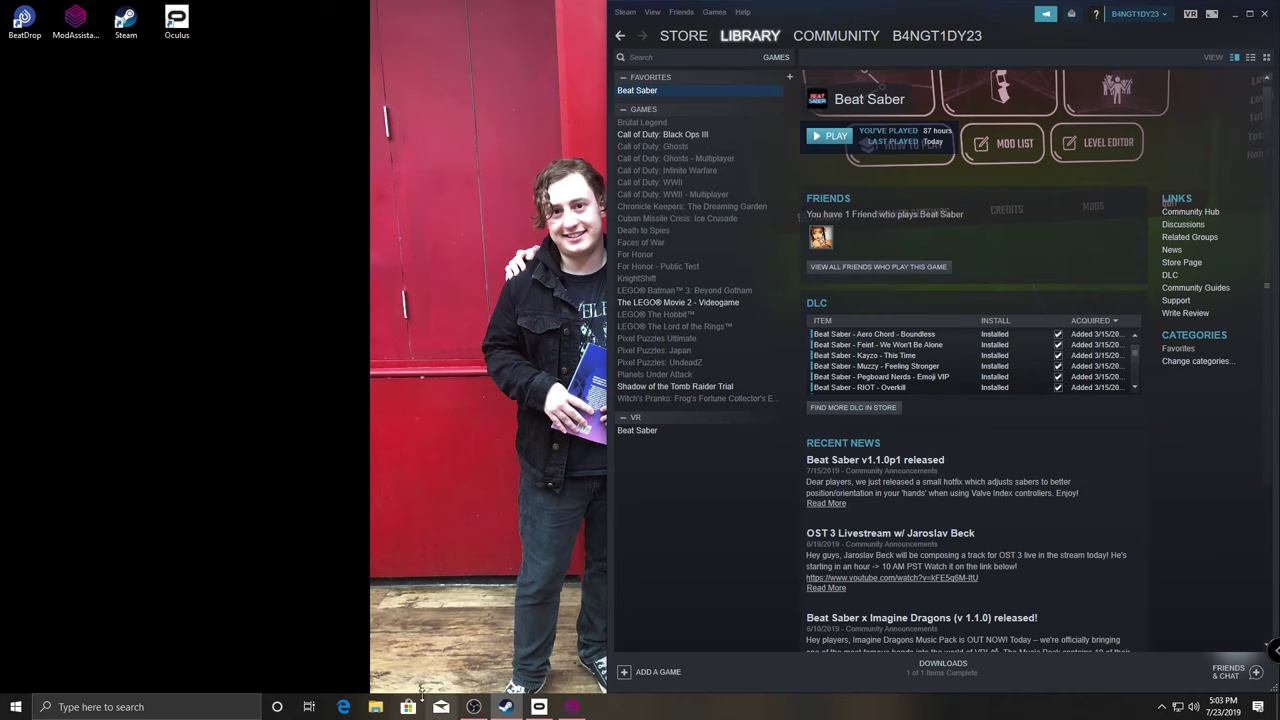
# Open a File Explorer window and browse to the G: drive's SteamLibrary > steamapps > common > Beat Saber > Plugins folder
pyautogui.press('super+e')
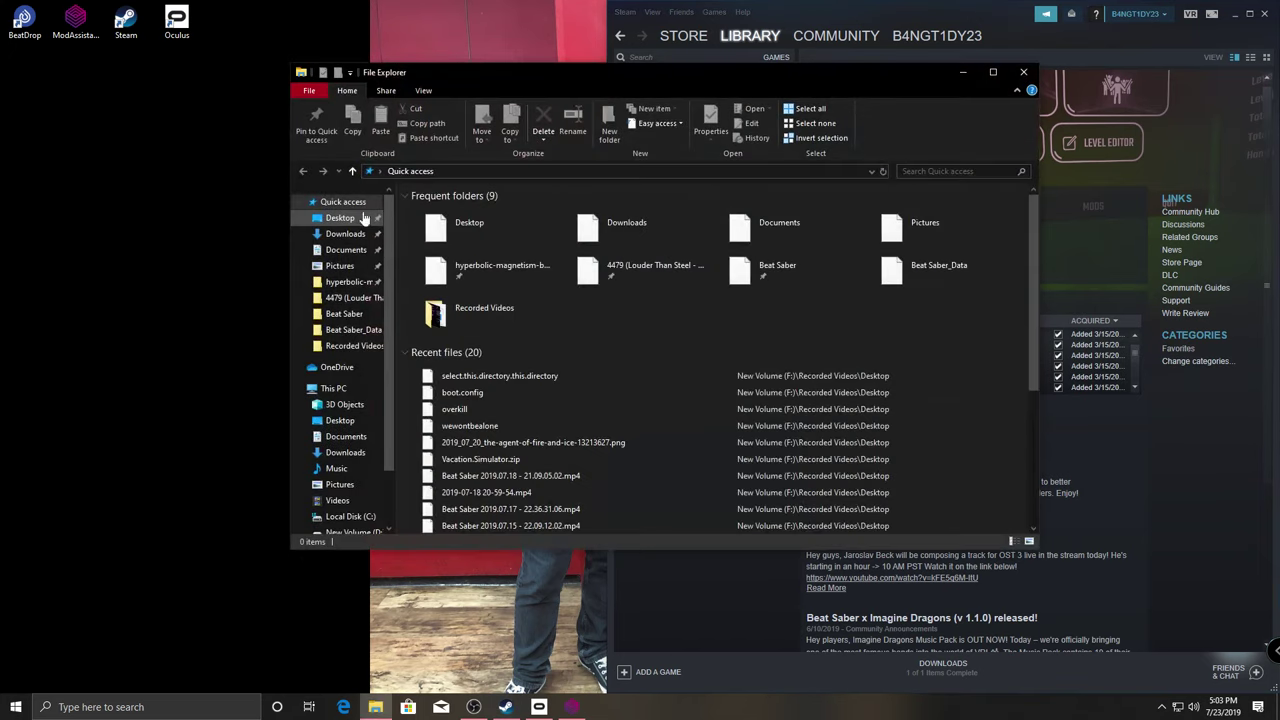
pyautogui.click(345, 314)
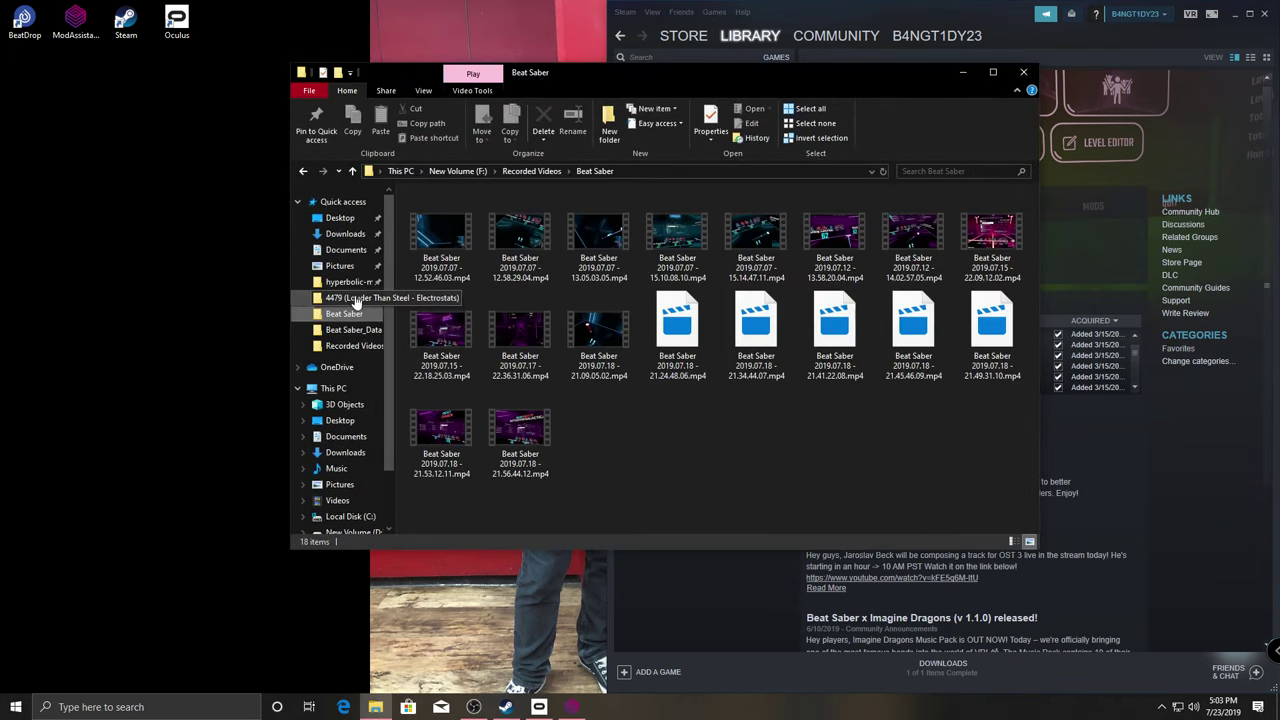
pyautogui.click(346, 330)
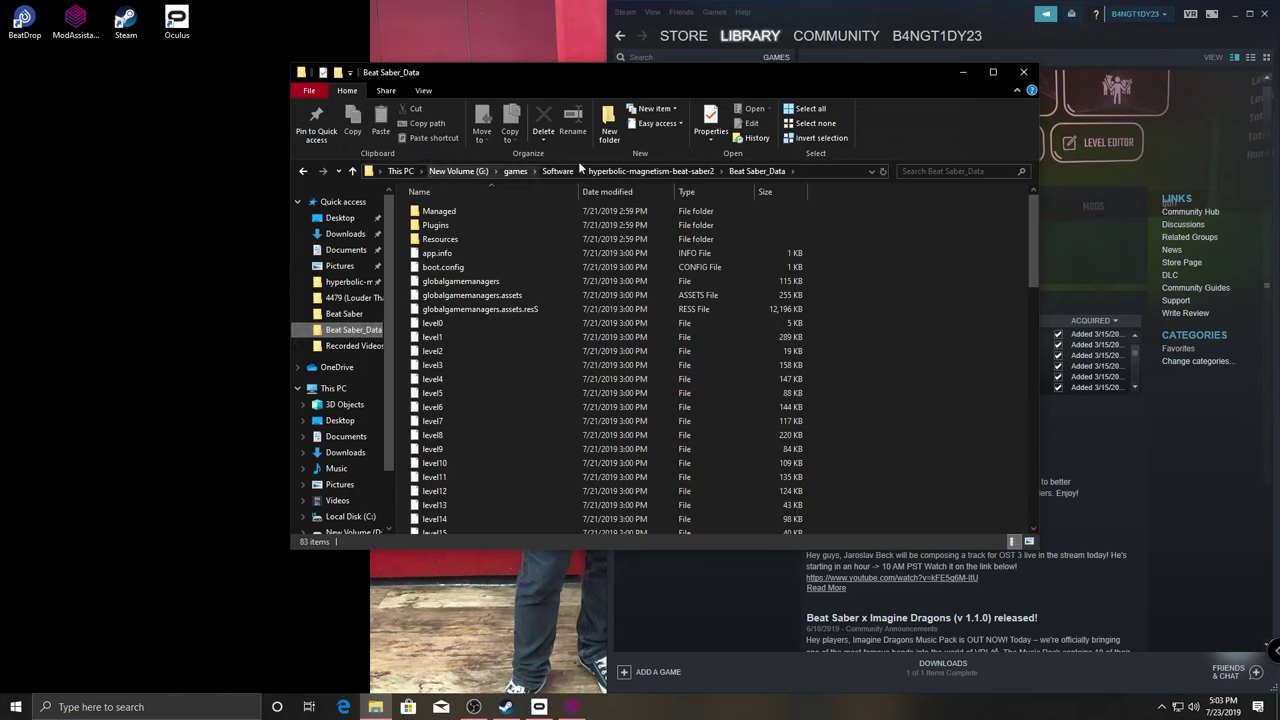
pyautogui.click(450, 171)
pyautogui.doubleClick(445, 267)
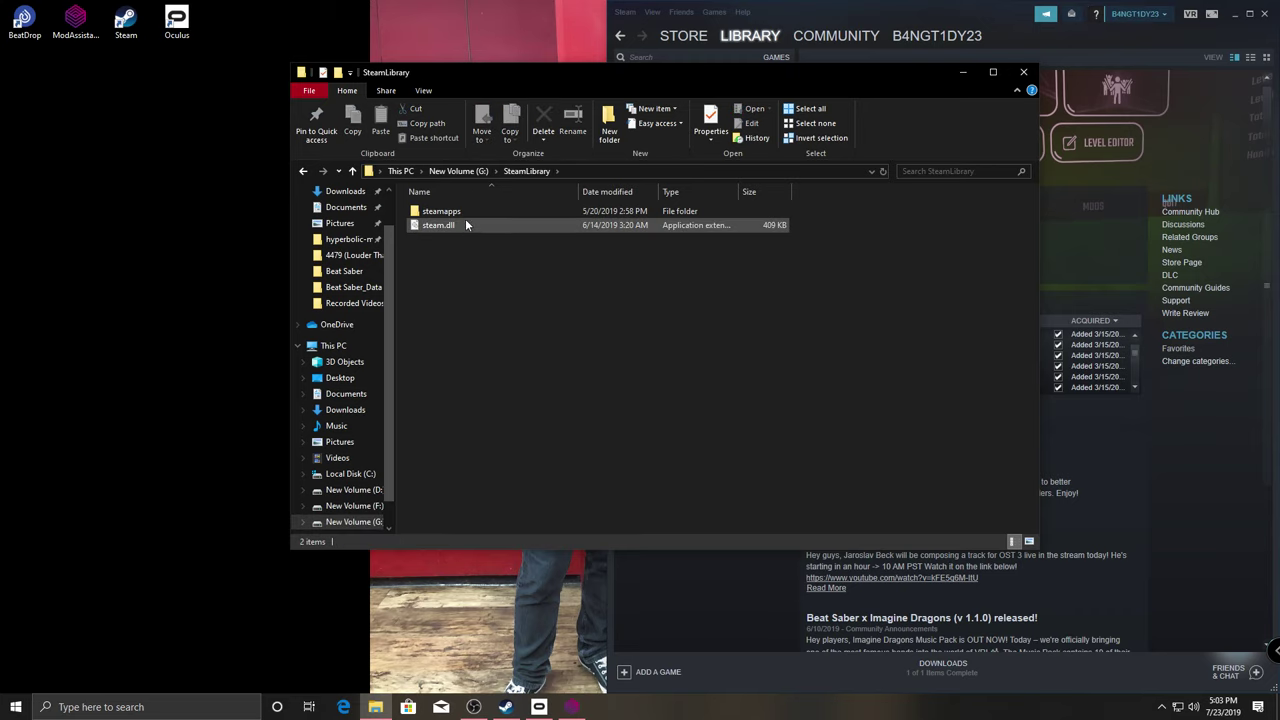
pyautogui.doubleClick(466, 211)
pyautogui.doubleClick(466, 211)
pyautogui.doubleClick(466, 211)
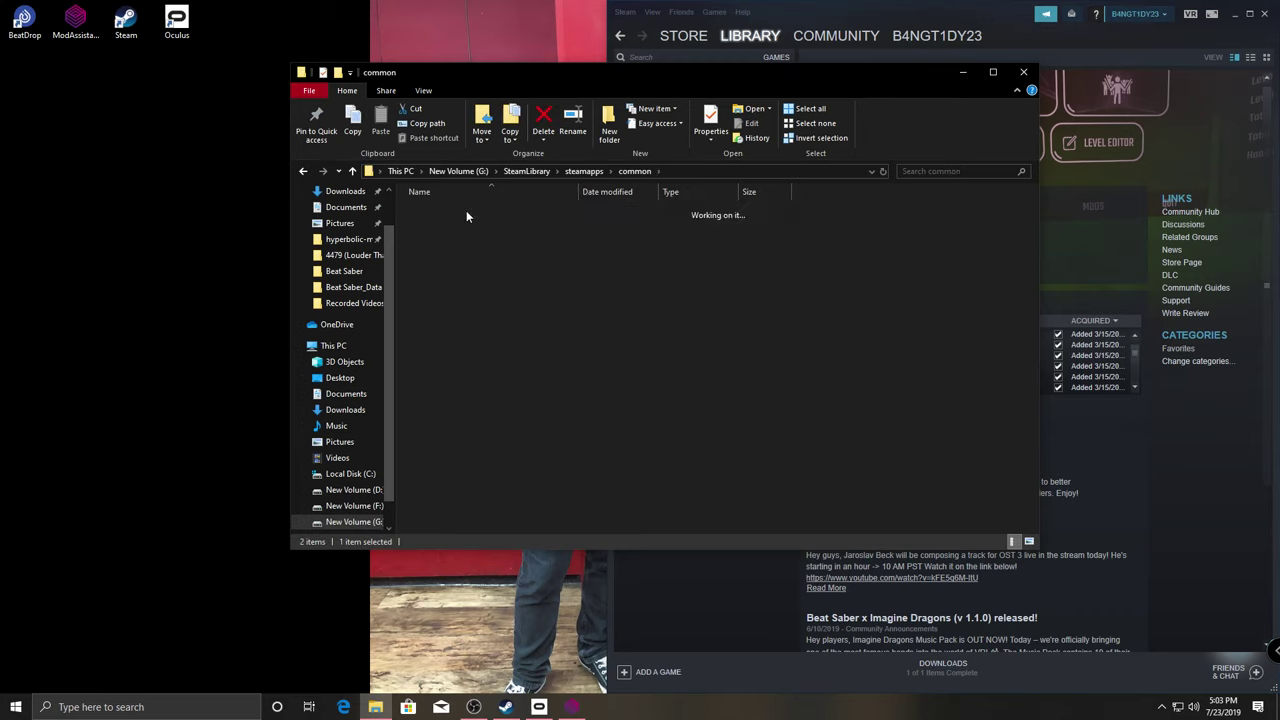
pyautogui.doubleClick(485, 281)
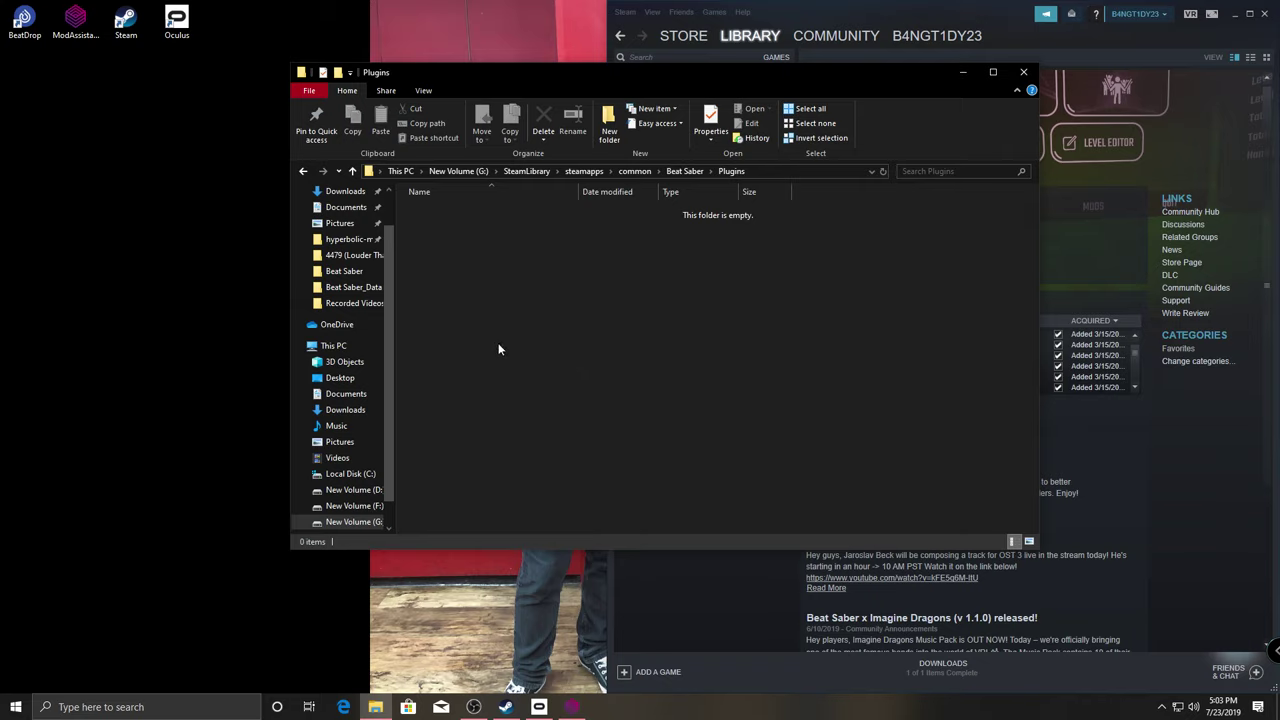
# Launch Beat Saber.exe from the Beat Saber folder, then check the Plugins folder and minimize its window
pyautogui.moveTo(498, 348); pyautogui.dragTo(680, 424)
pyautogui.click(685, 171)
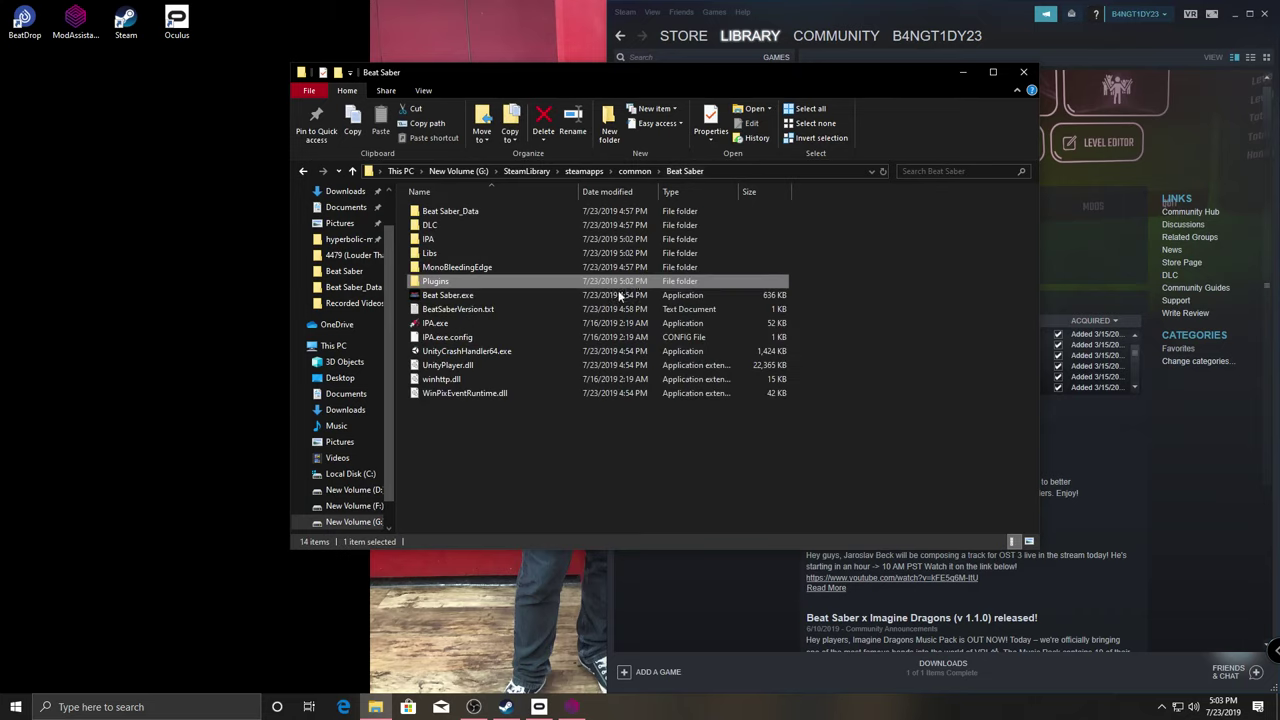
pyautogui.click(477, 294)
pyautogui.doubleClick(450, 281)
pyautogui.moveTo(688, 75); pyautogui.dragTo(453, 90)
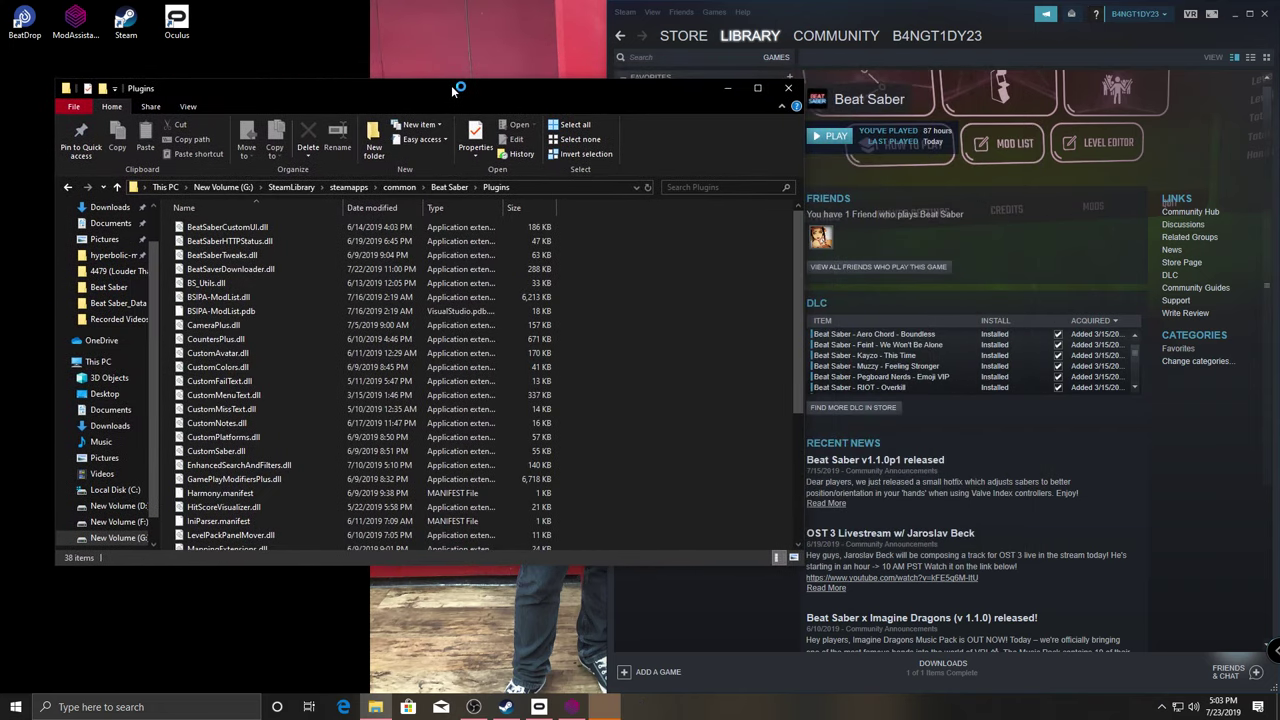
pyautogui.click(727, 88)
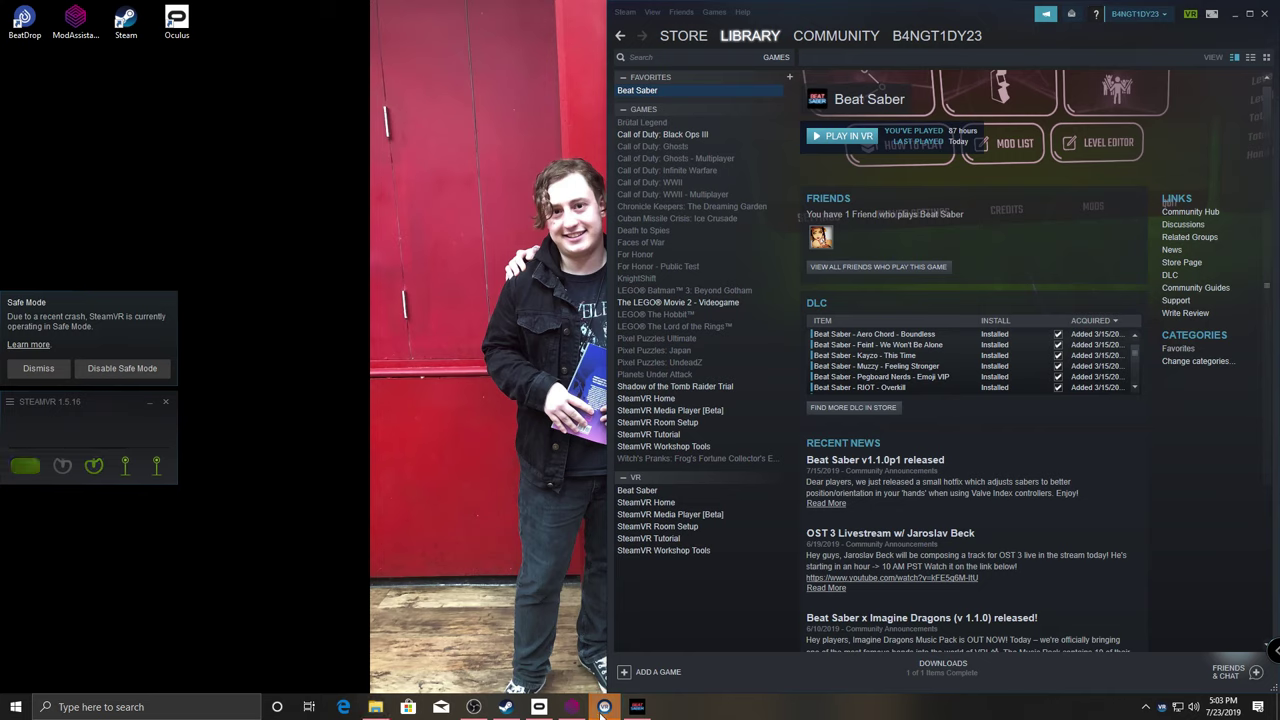
pyautogui.moveTo(618, 708)
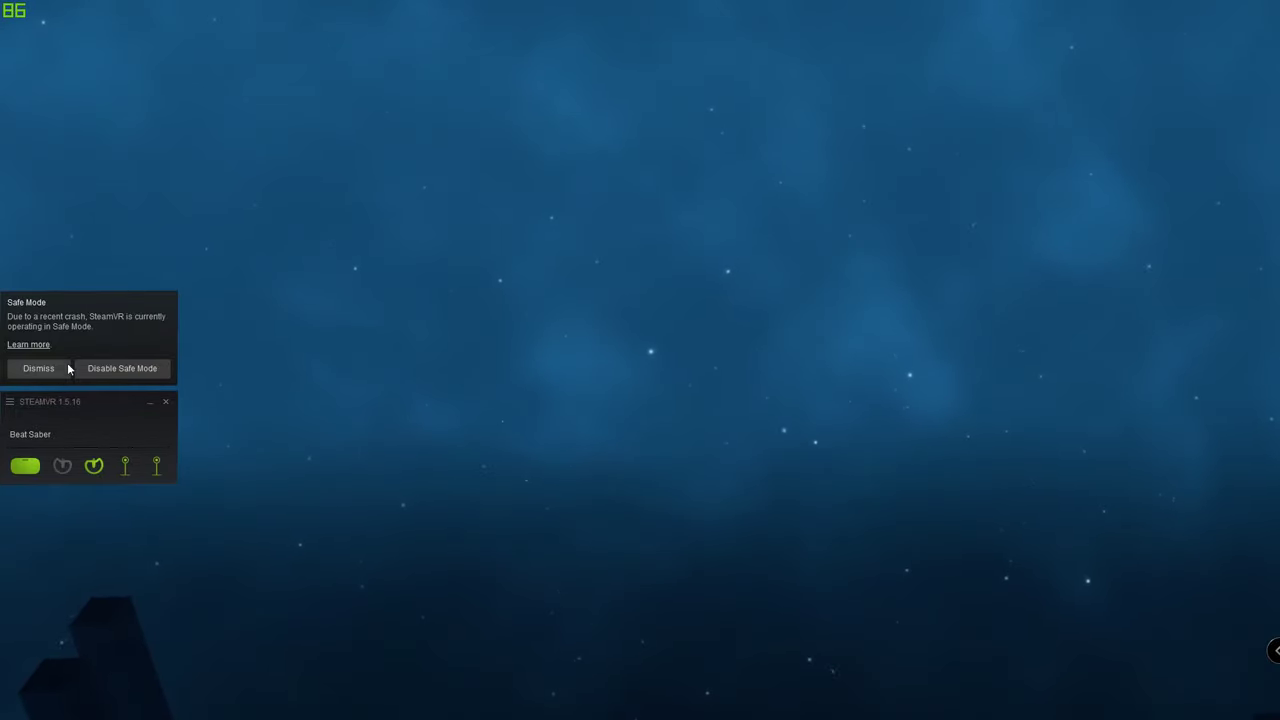
# Exit SteamVR and go from the Plugins folder back to the main Beat Saber folder
pyautogui.click(166, 403)
pyautogui.click(620, 366)
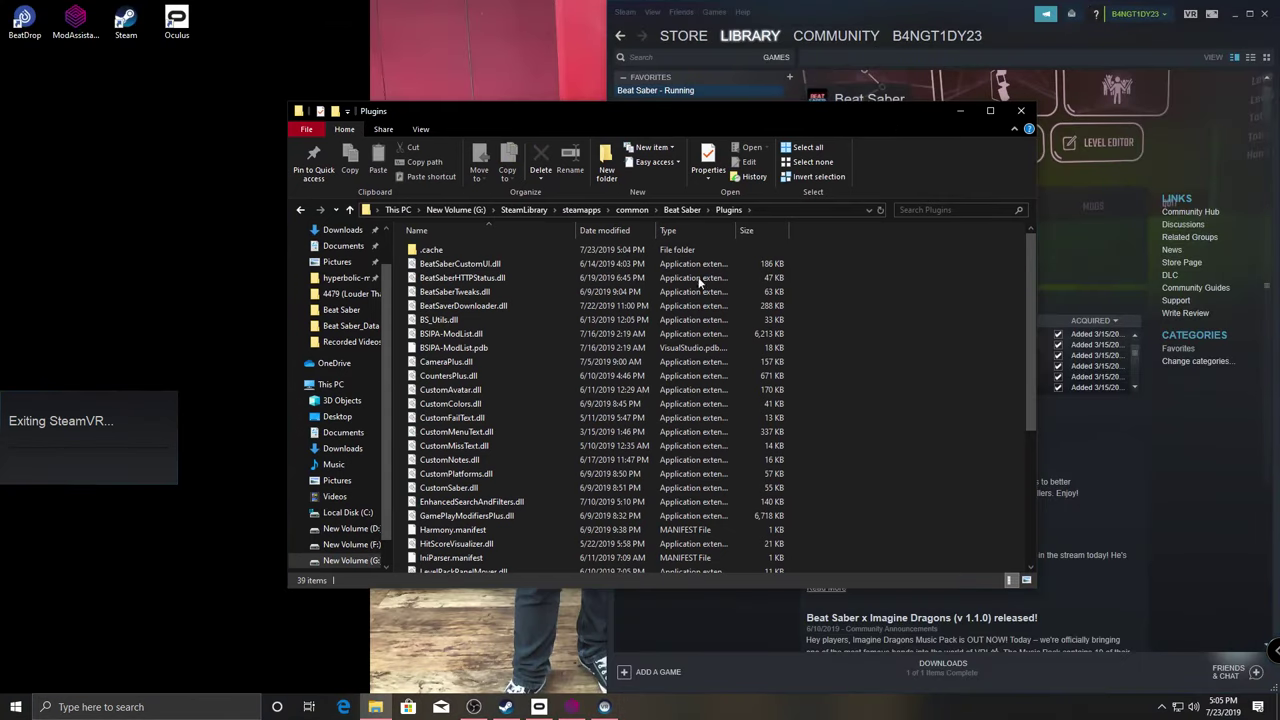
pyautogui.click(680, 210)
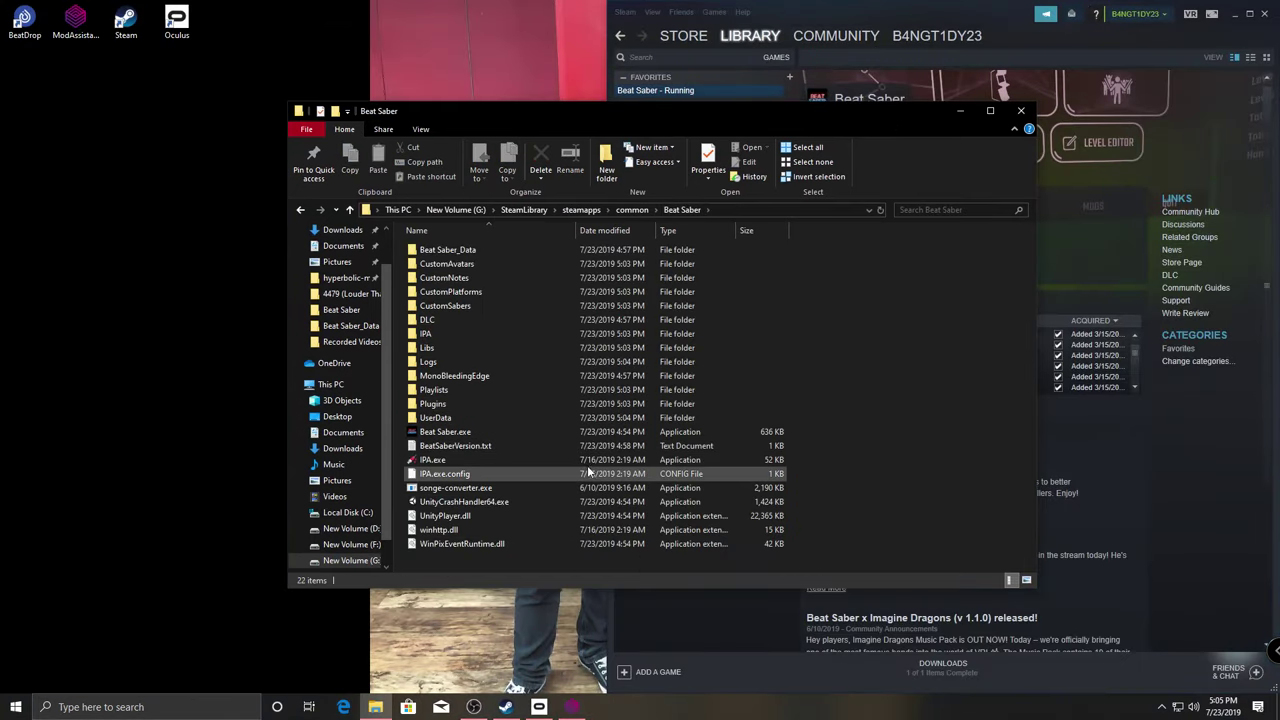
# Run IPA.exe from the Beat Saber folder and dismiss its console when it finishes
pyautogui.click(590, 460)
pyautogui.doubleClick(590, 460)
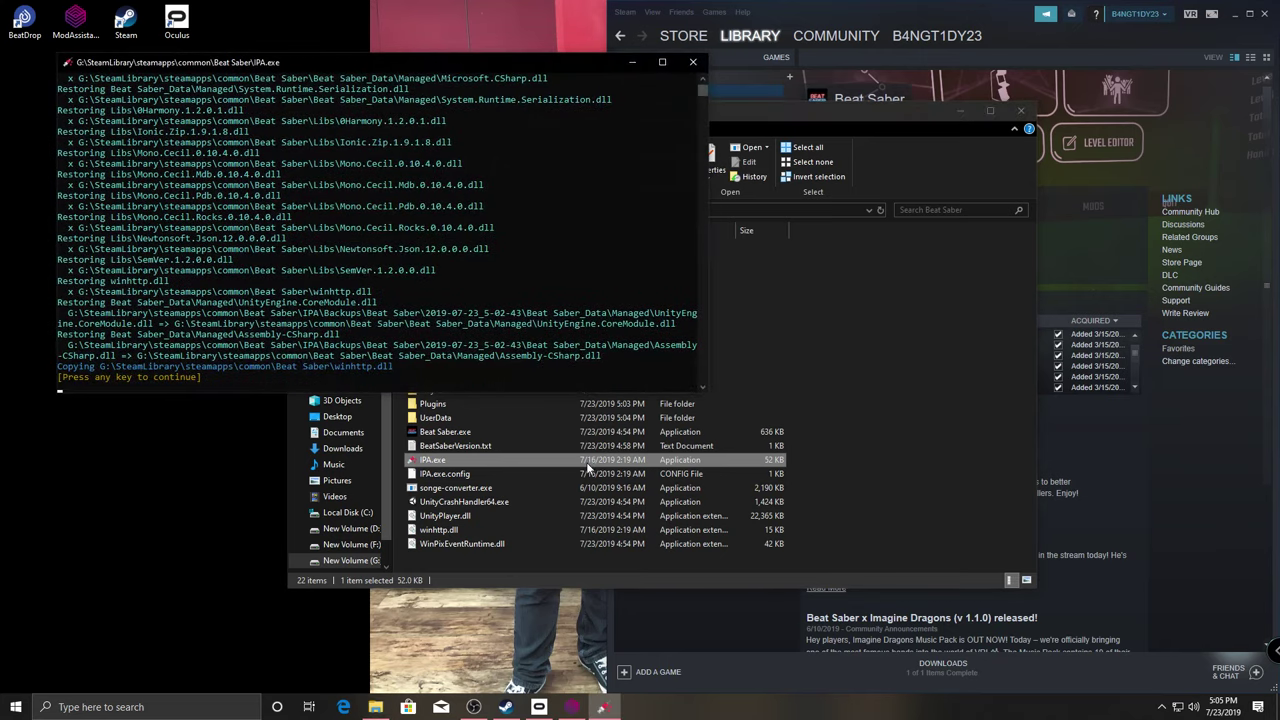
pyautogui.click(533, 301)
pyautogui.press('Return')
pyautogui.press('Return')
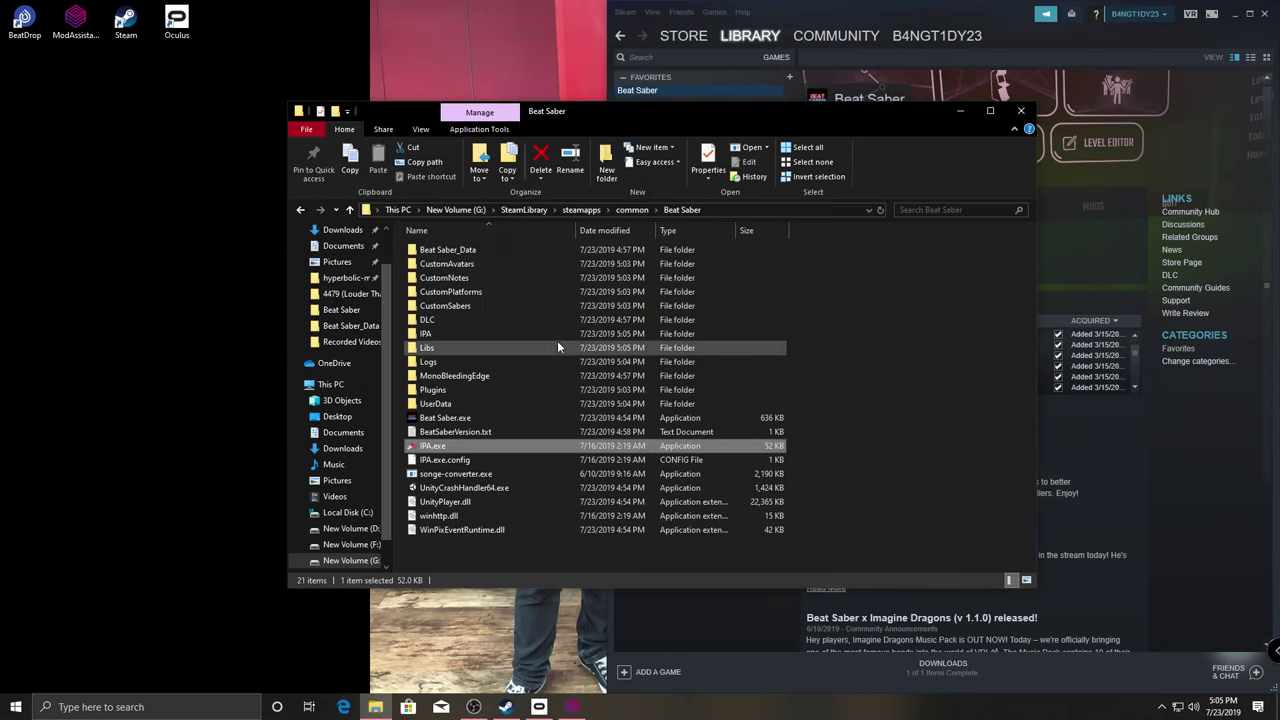
# Patch the game by dropping Beat Saber.exe onto IPA.exe, and dismiss the console when it finishes
pyautogui.click(466, 420)
pyautogui.moveTo(454, 423); pyautogui.dragTo(450, 448)
pyautogui.click(512, 288)
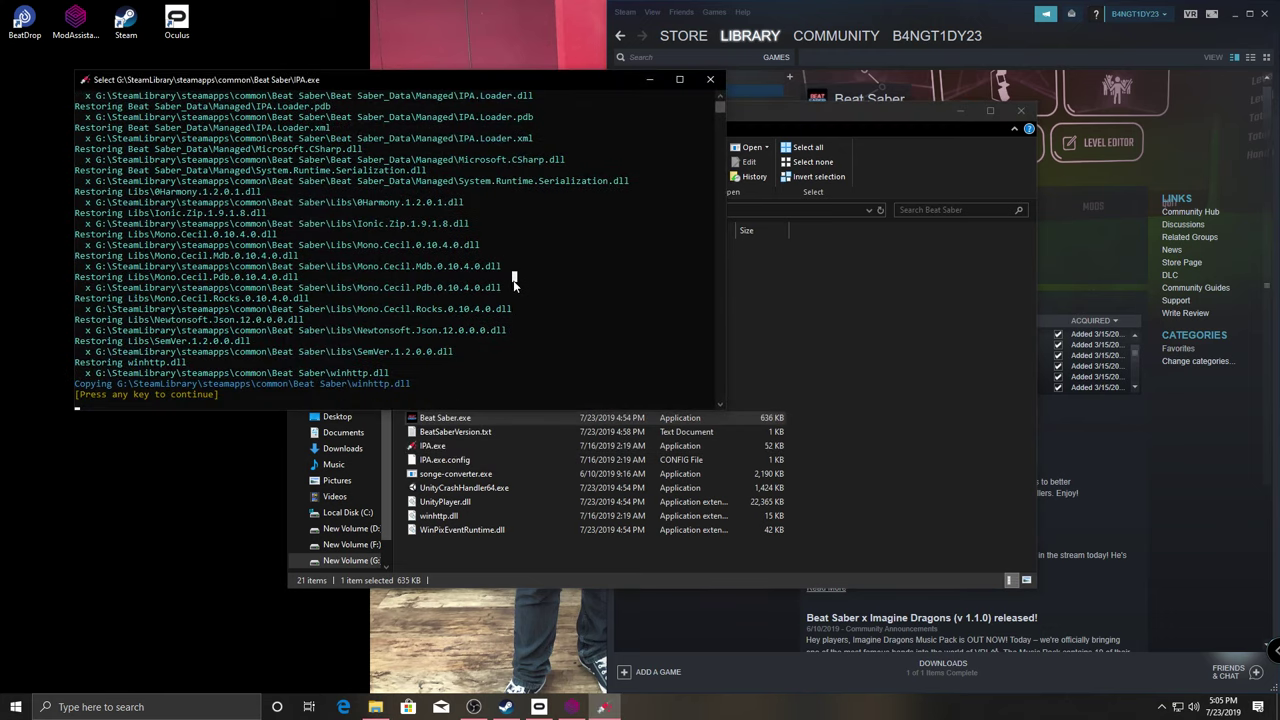
pyautogui.press('Return')
pyautogui.press('Return')
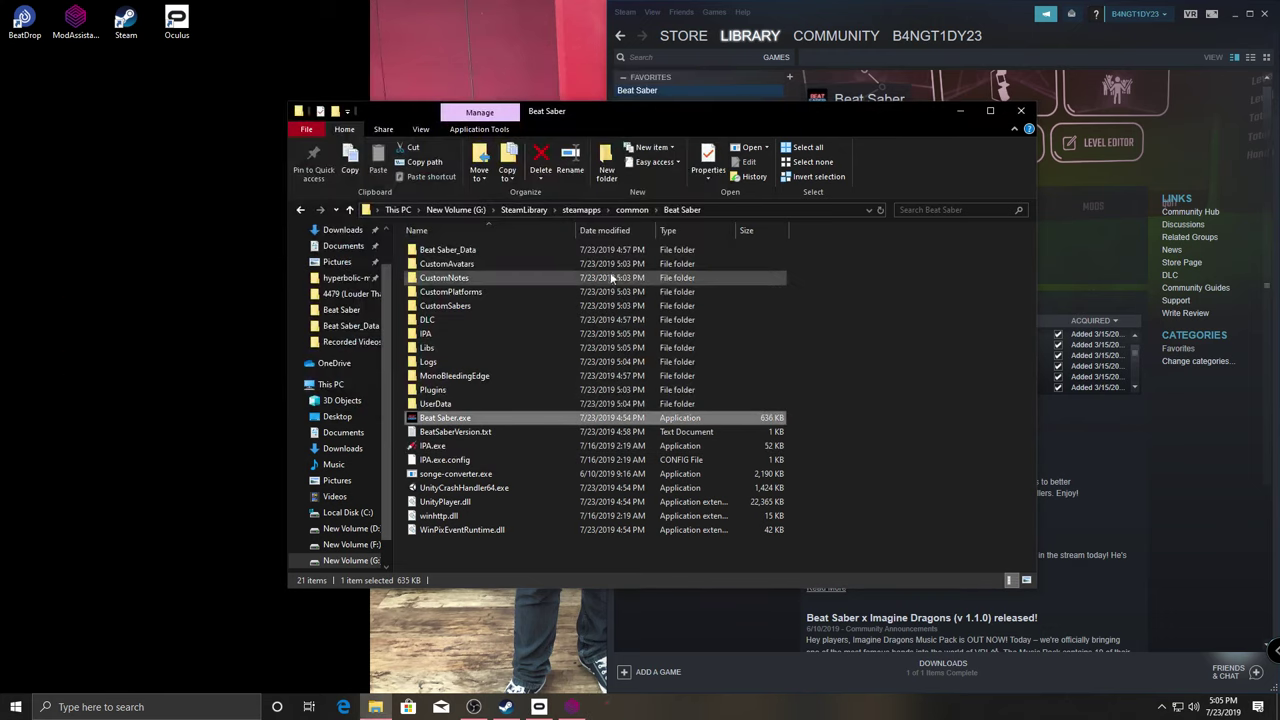
# Launch Beat Saber.exe from the game folder and dismiss SteamVR's Safe Mode notice
pyautogui.click(825, 406)
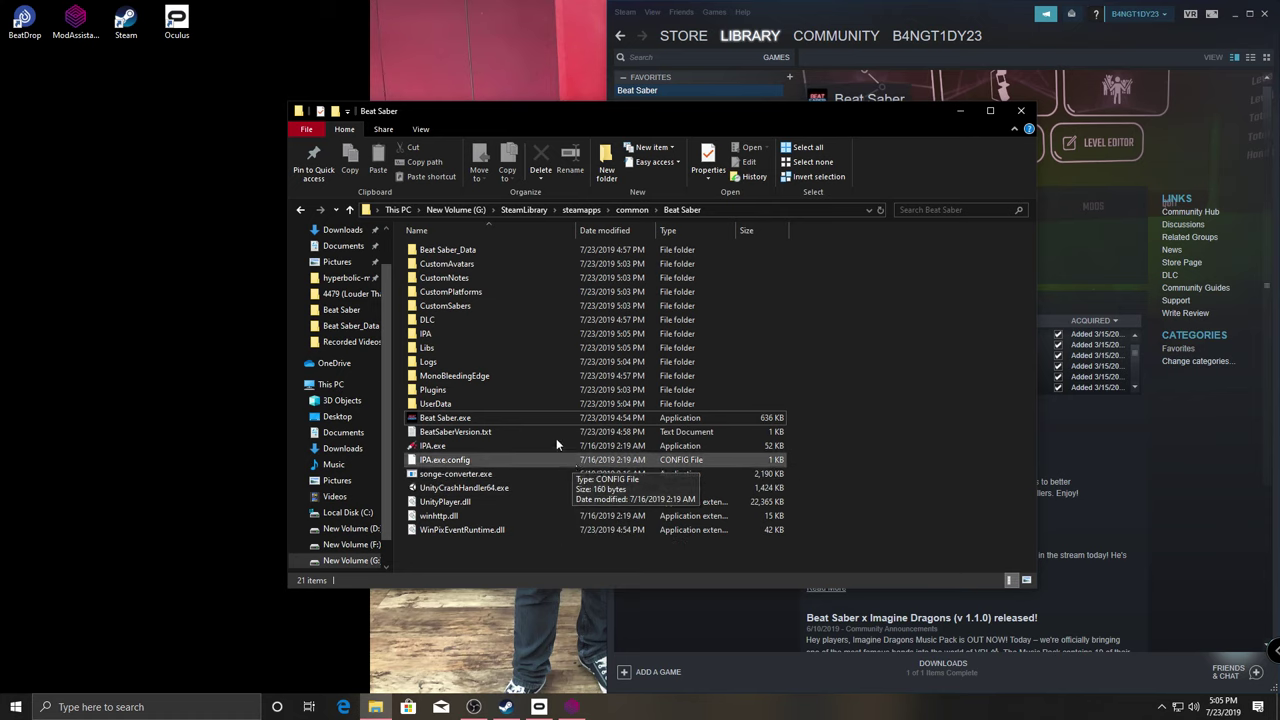
pyautogui.doubleClick(530, 419)
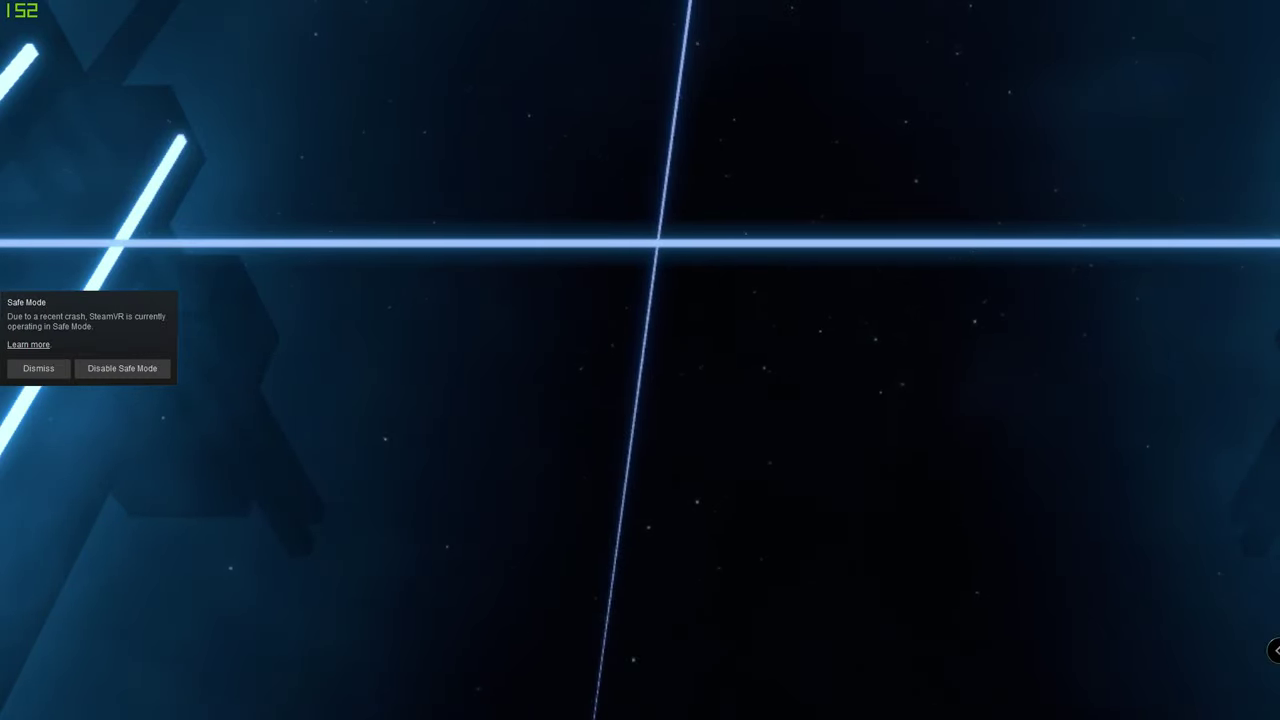
pyautogui.click(40, 368)
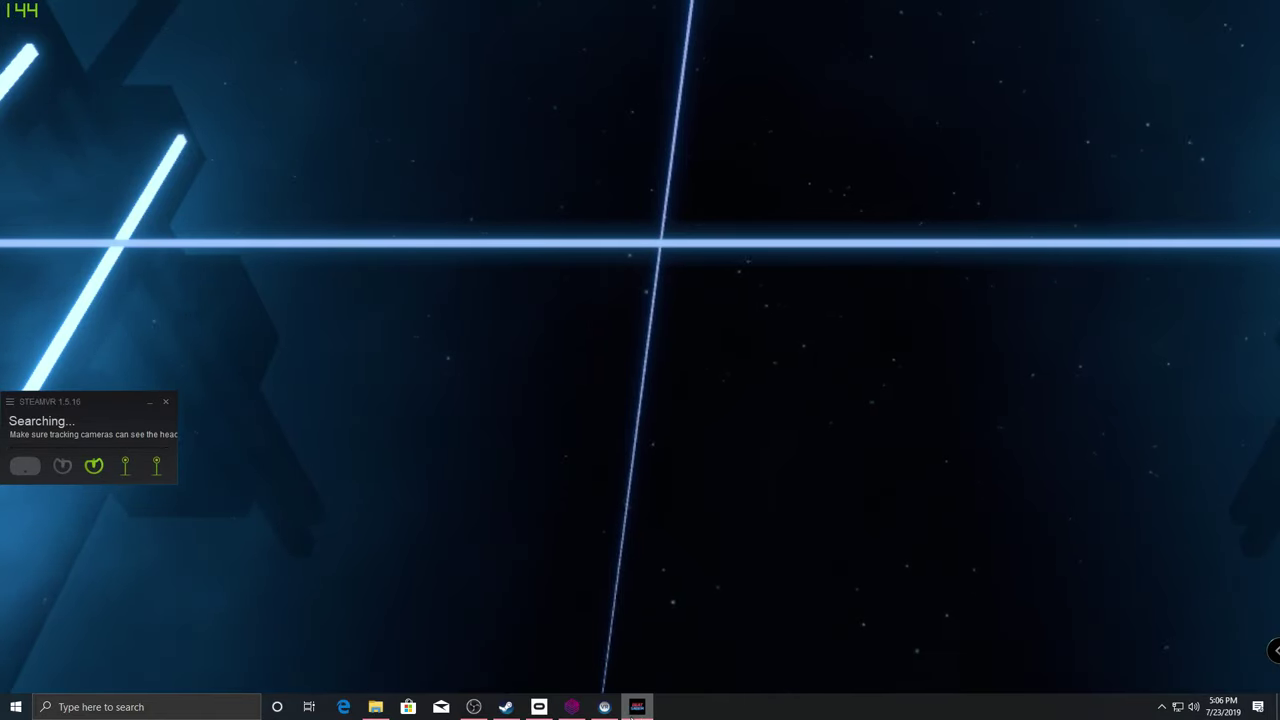
# Restart Beat Saber in VR from the Steam library and run IPA.exe in the game folder
pyautogui.rightClick(637, 707)
pyautogui.click(634, 679)
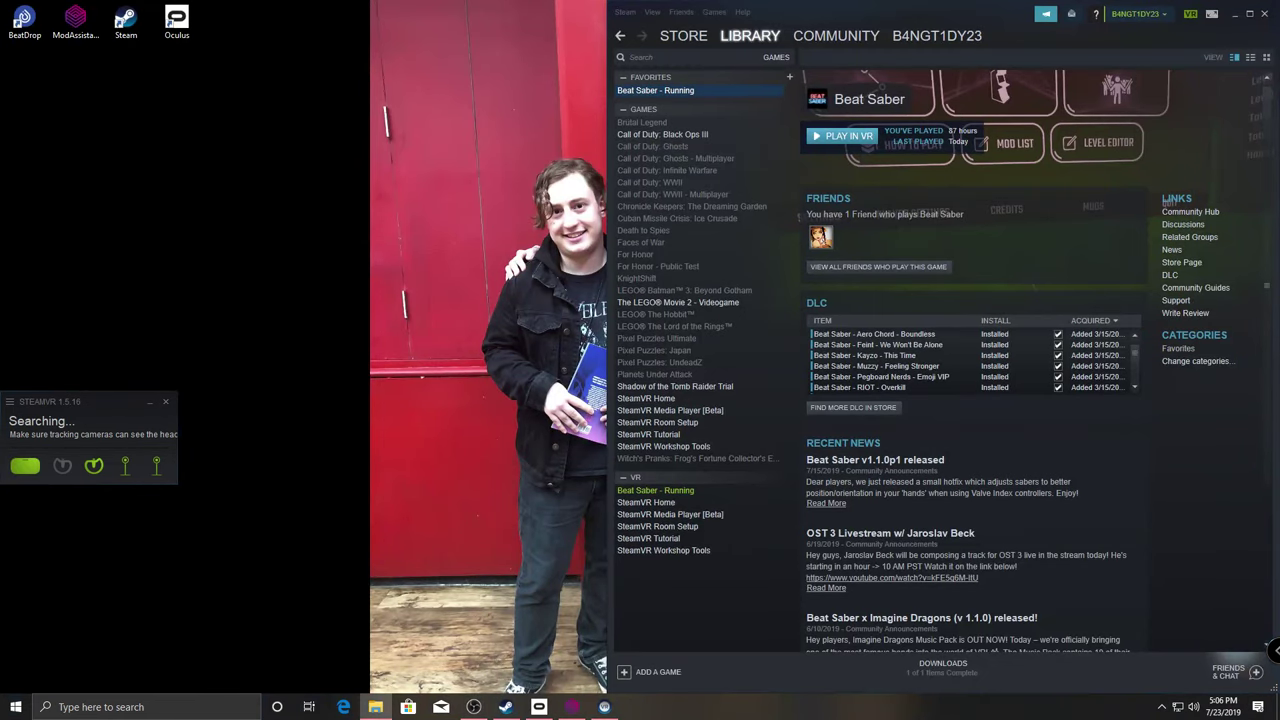
pyautogui.click(922, 146)
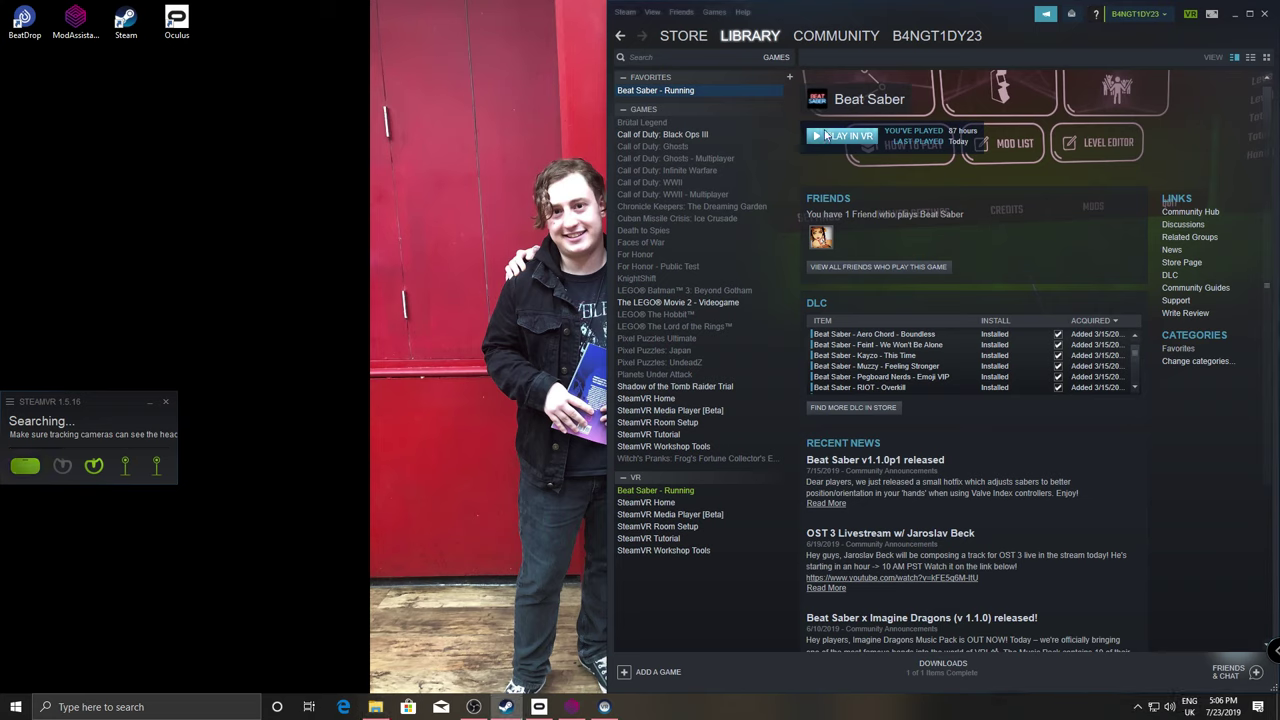
pyautogui.rightClick(706, 88)
pyautogui.click(763, 96)
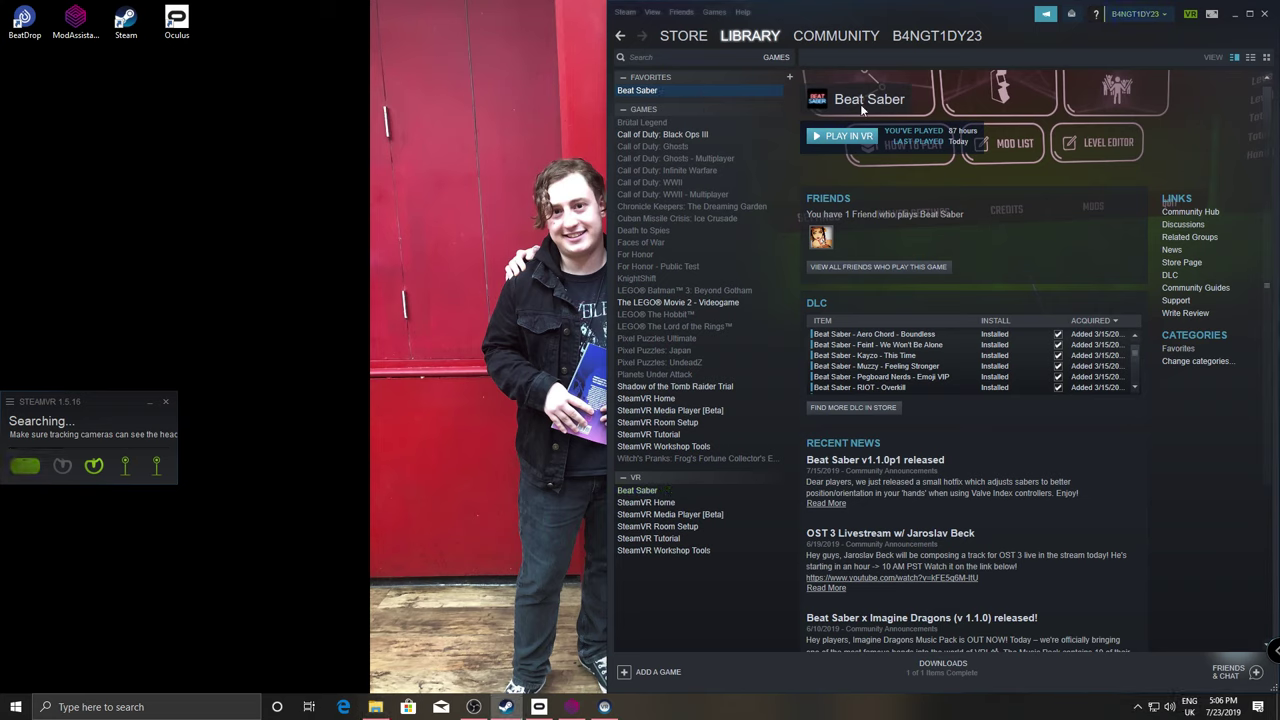
pyautogui.click(838, 136)
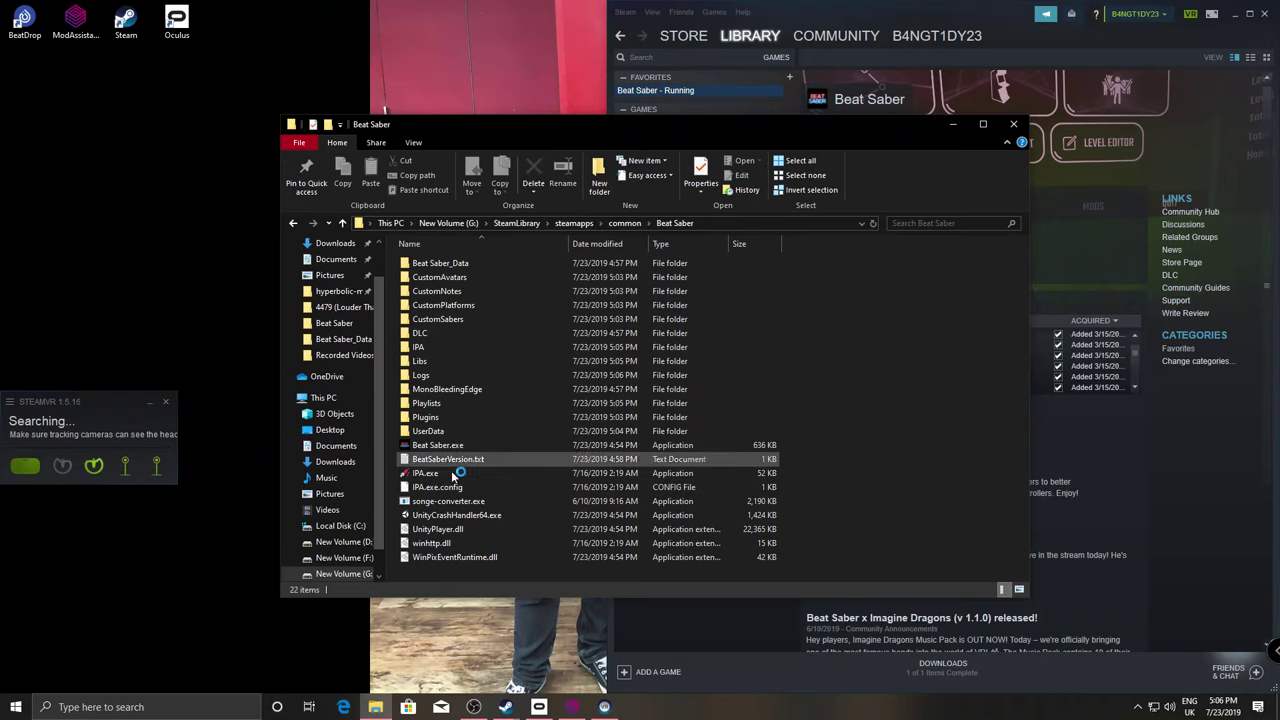
pyautogui.doubleClick(432, 476)
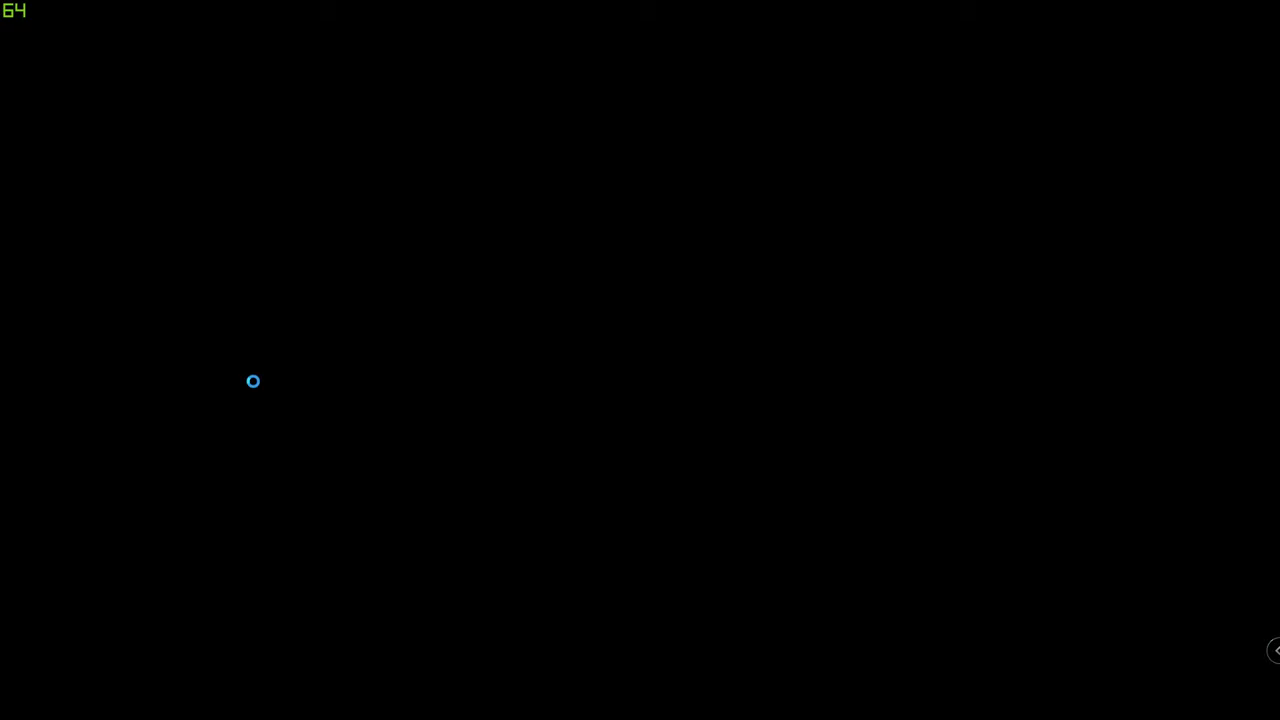
# Check the CameraPlus menu in the running game on the warning screen and the main menu, closing it each time
pyautogui.rightClick(204, 372)
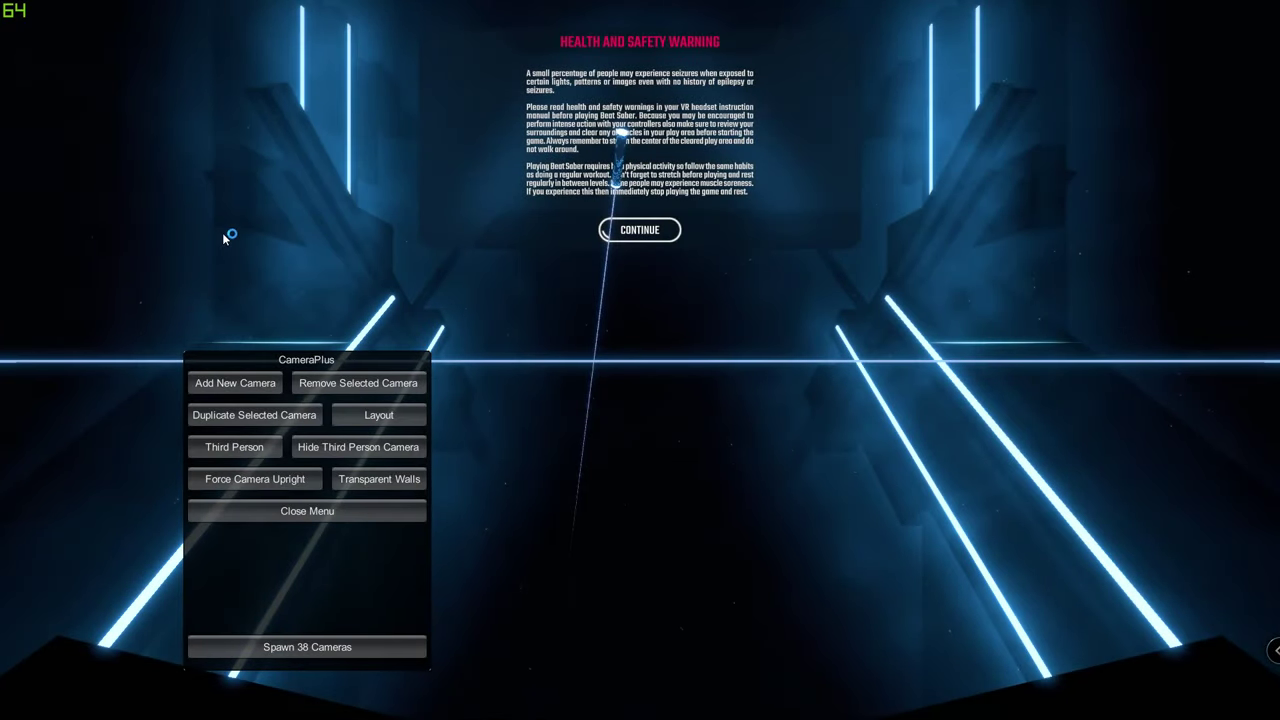
pyautogui.click(305, 509)
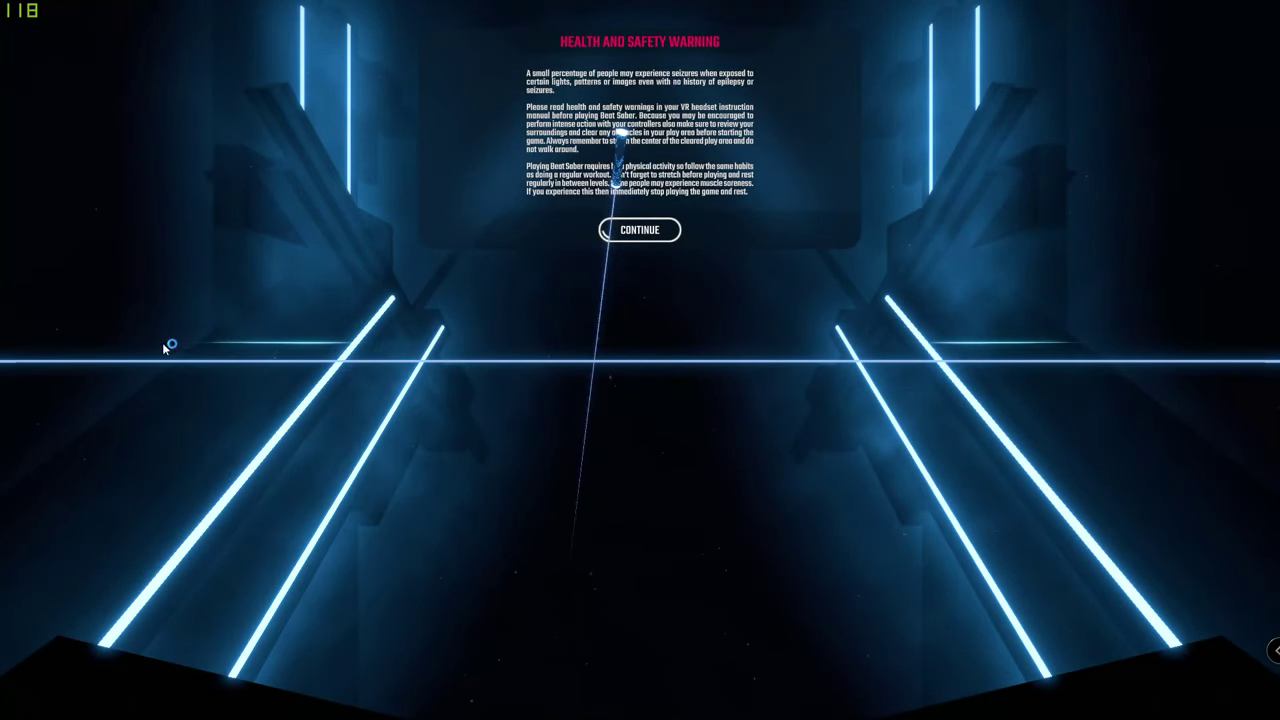
pyautogui.rightClick(521, 303)
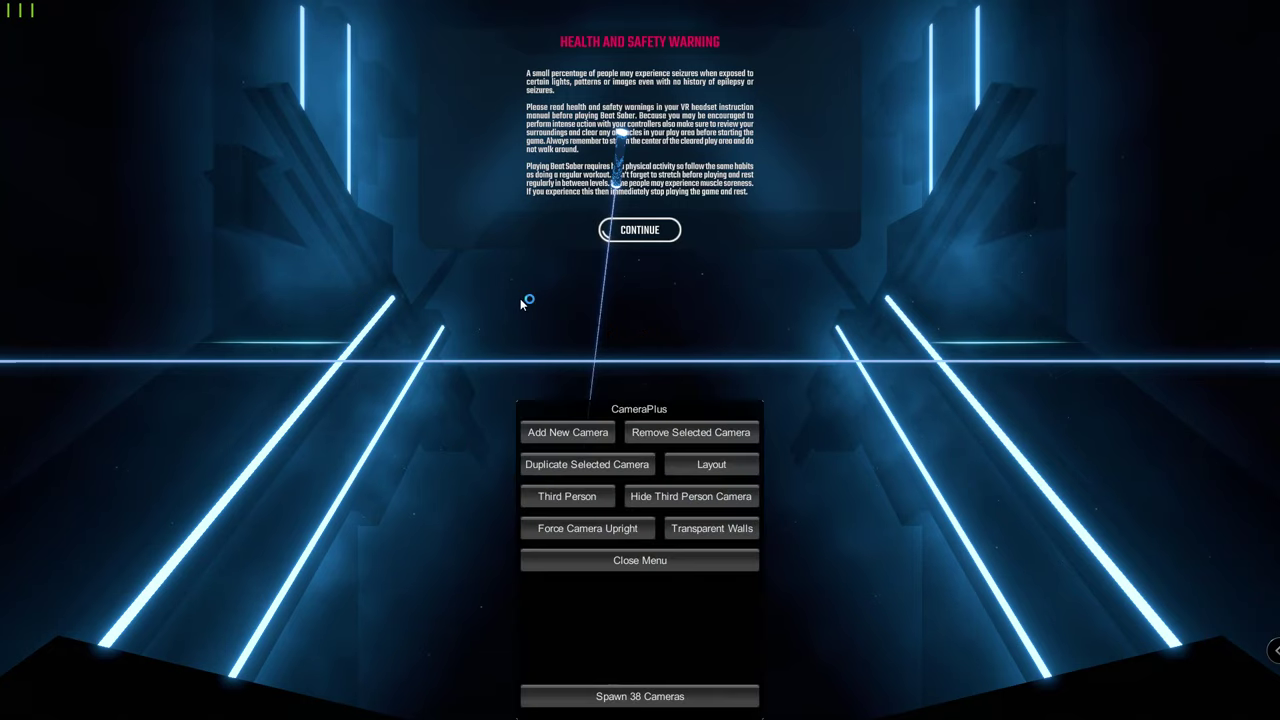
pyautogui.click(623, 570)
pyautogui.rightClick(456, 224)
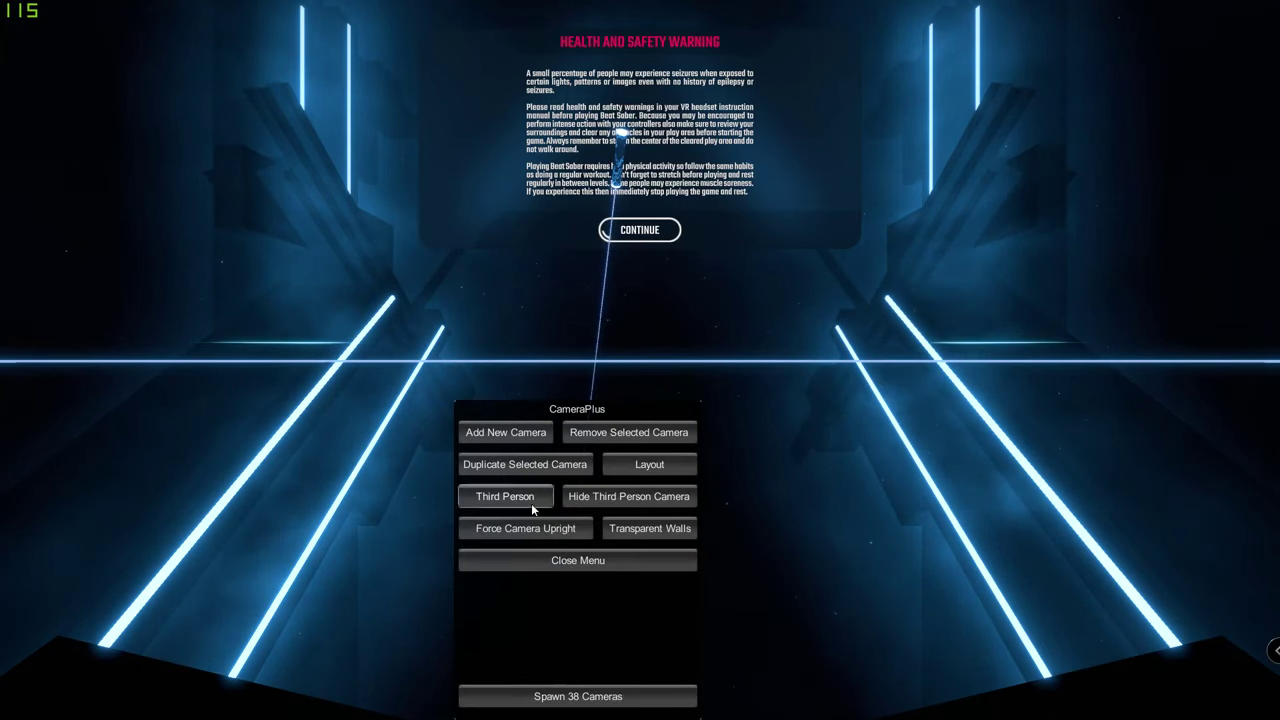
pyautogui.click(560, 562)
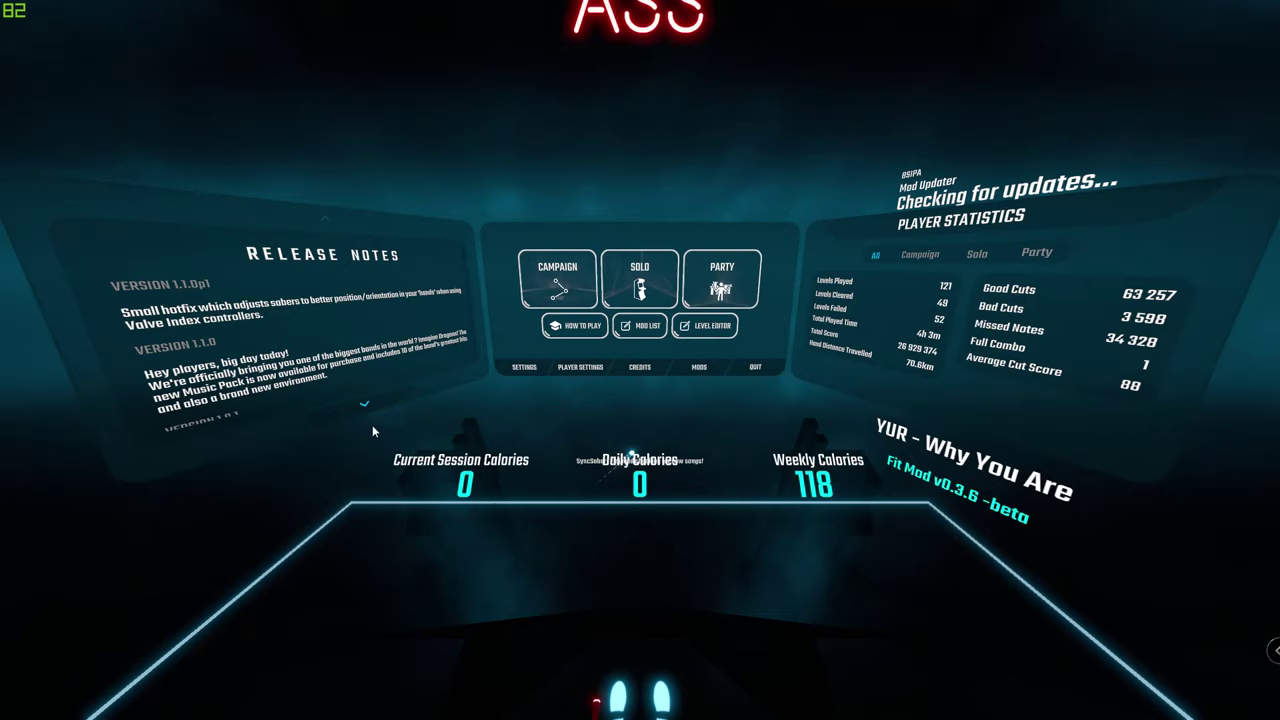
pyautogui.rightClick(536, 381)
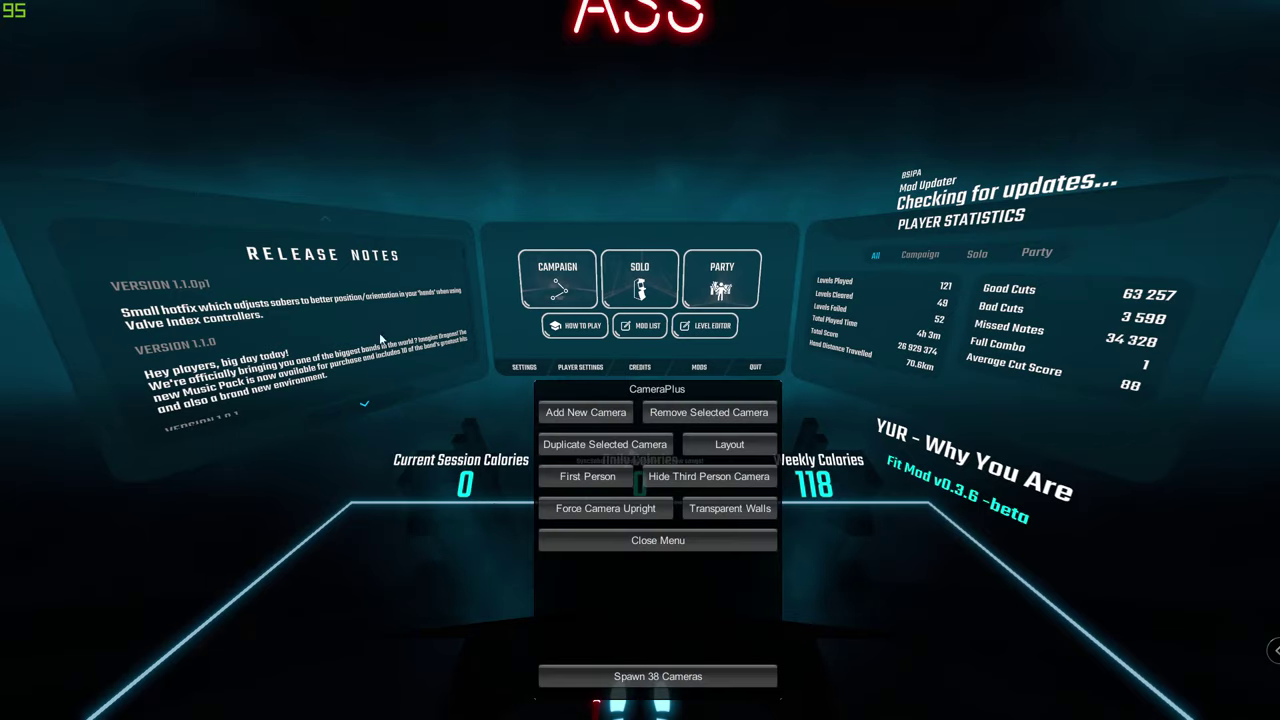
pyautogui.click(620, 546)
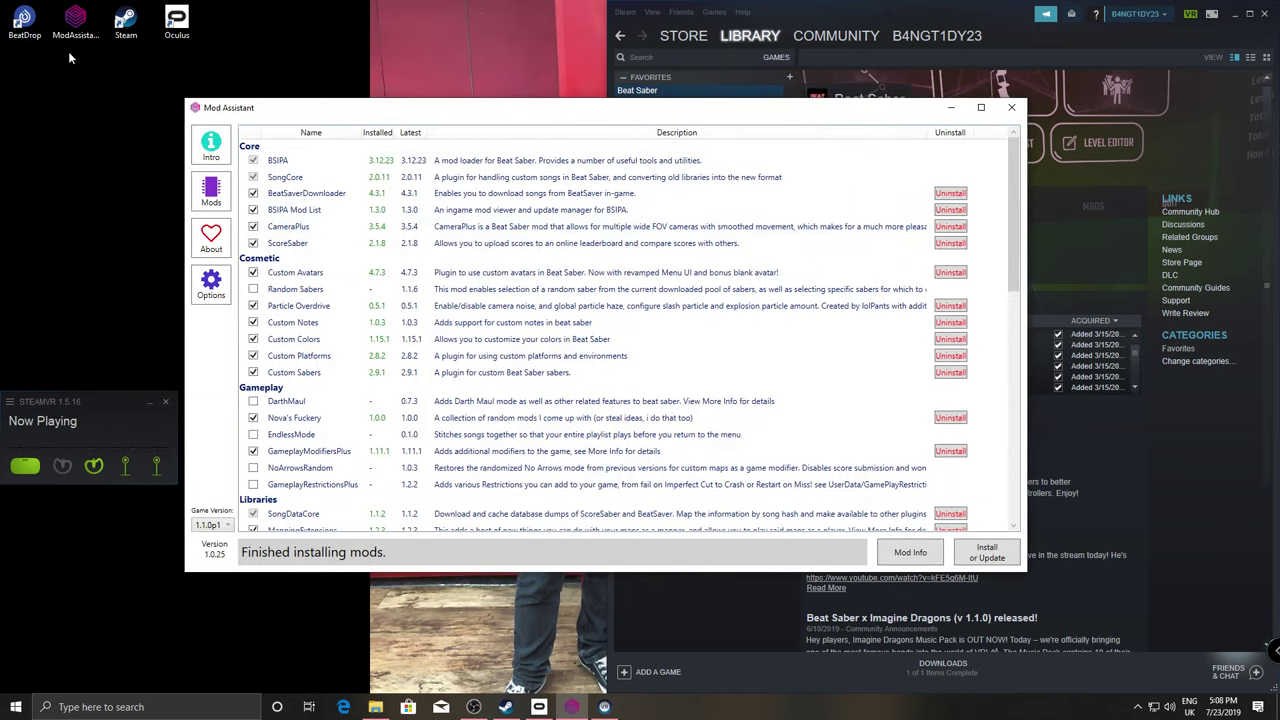
# Close Mod Assistant and SteamVR, and go up to the steamapps common folder in File Explorer
pyautogui.click(1011, 107)
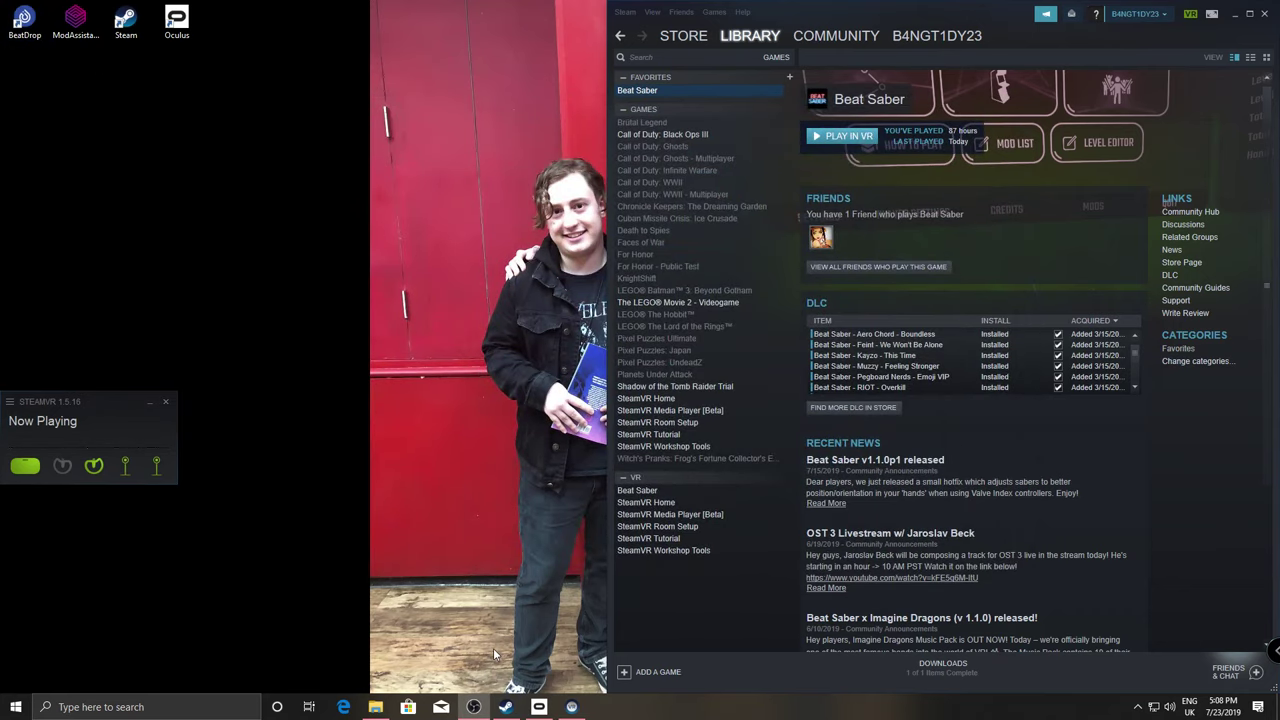
pyautogui.click(165, 401)
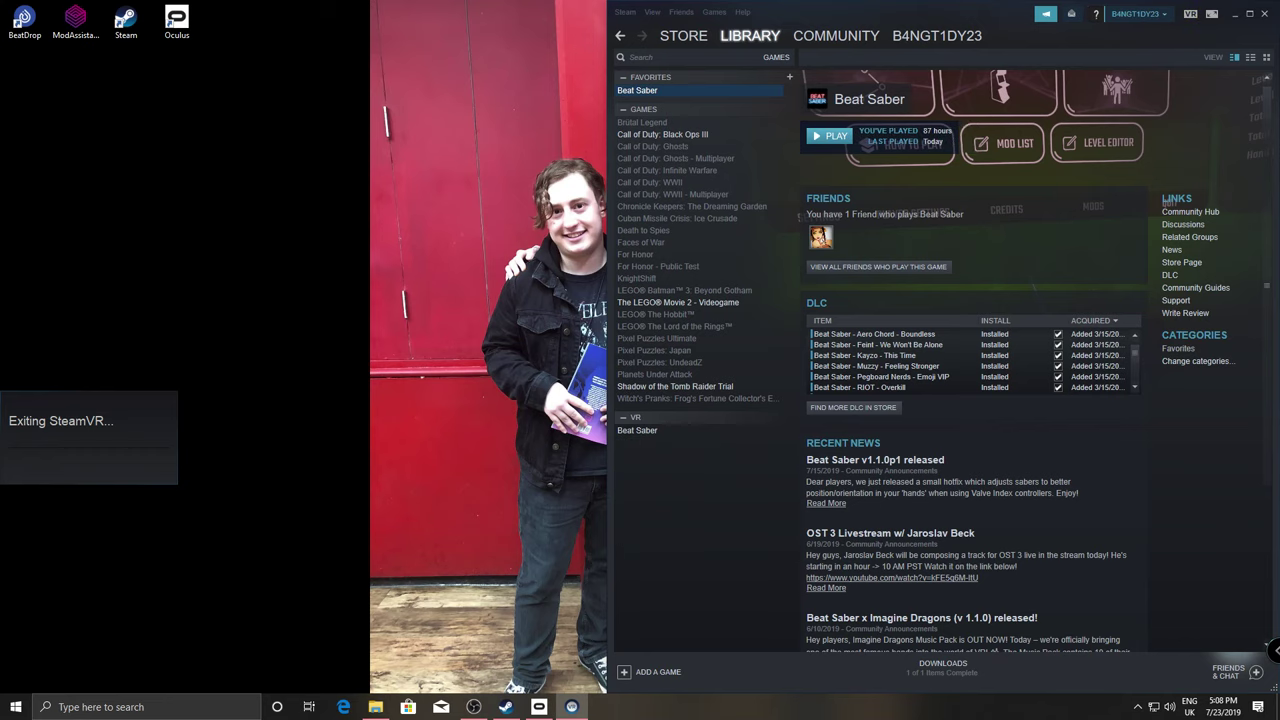
pyautogui.click(375, 707)
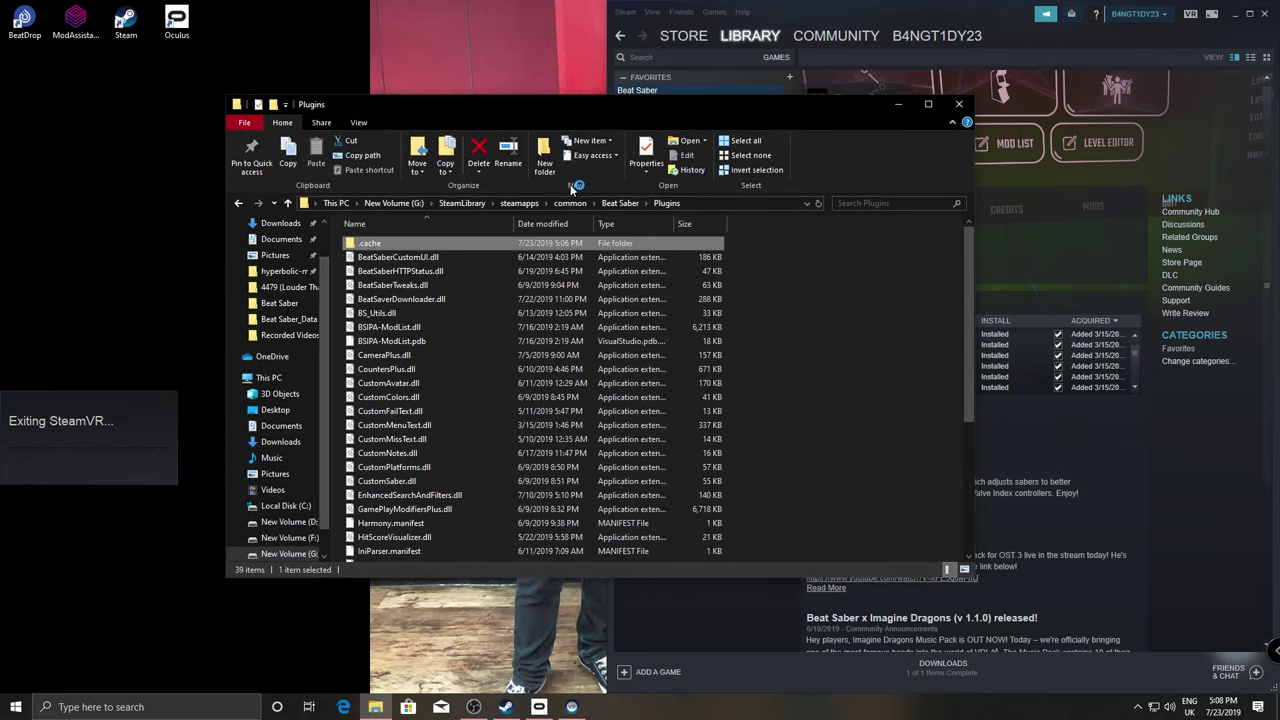
pyautogui.click(570, 203)
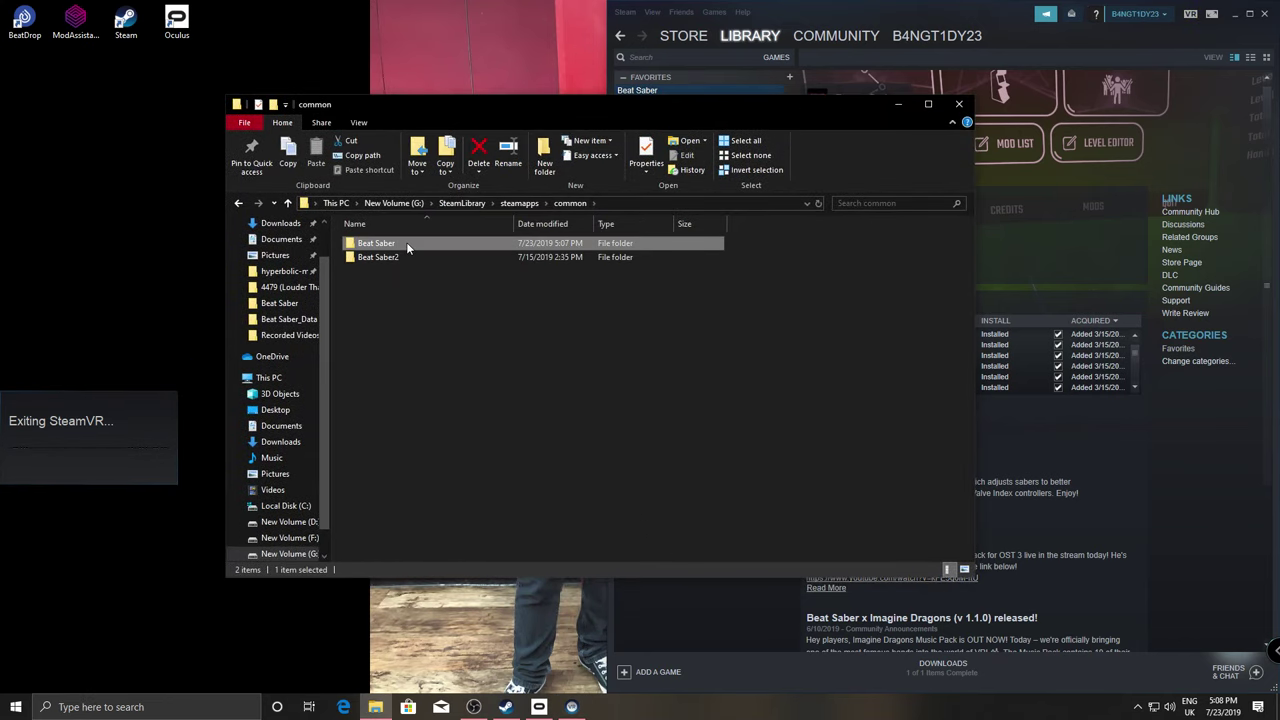
# Delete the Beat Saber folder from the steamapps common directory and try to launch the game from the Steam library
pyautogui.press('Delete')
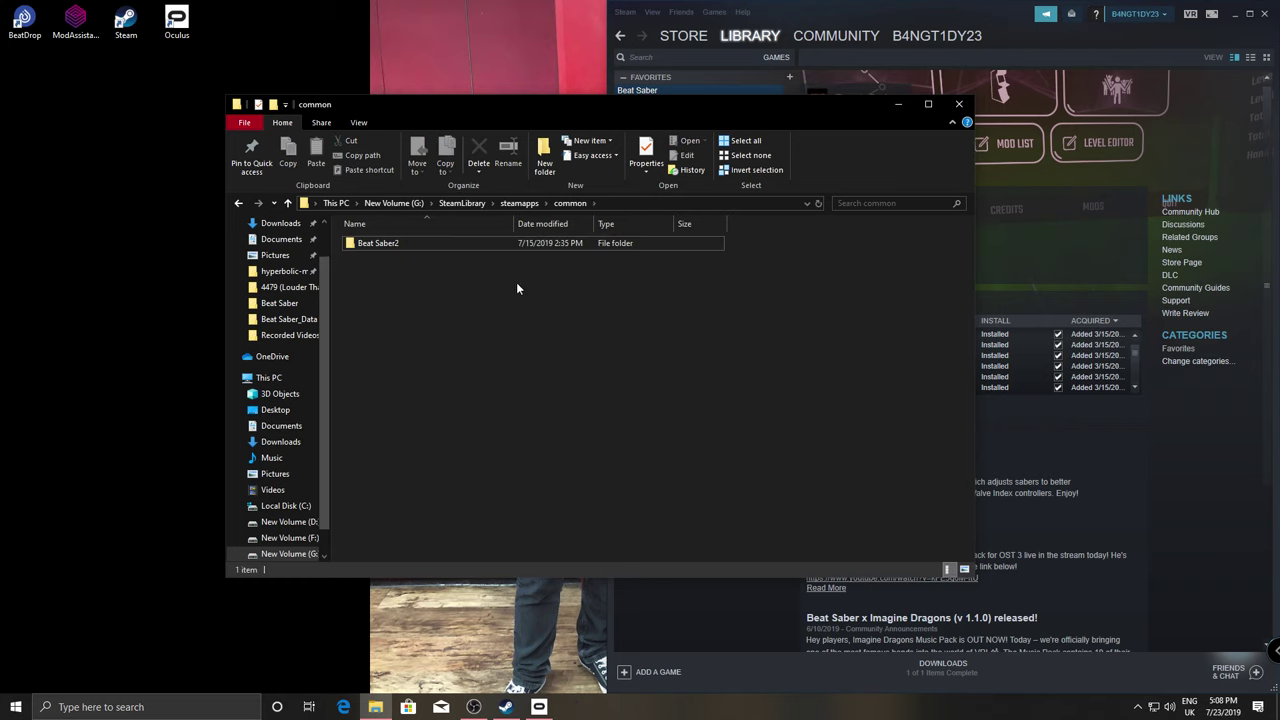
pyautogui.click(1076, 438)
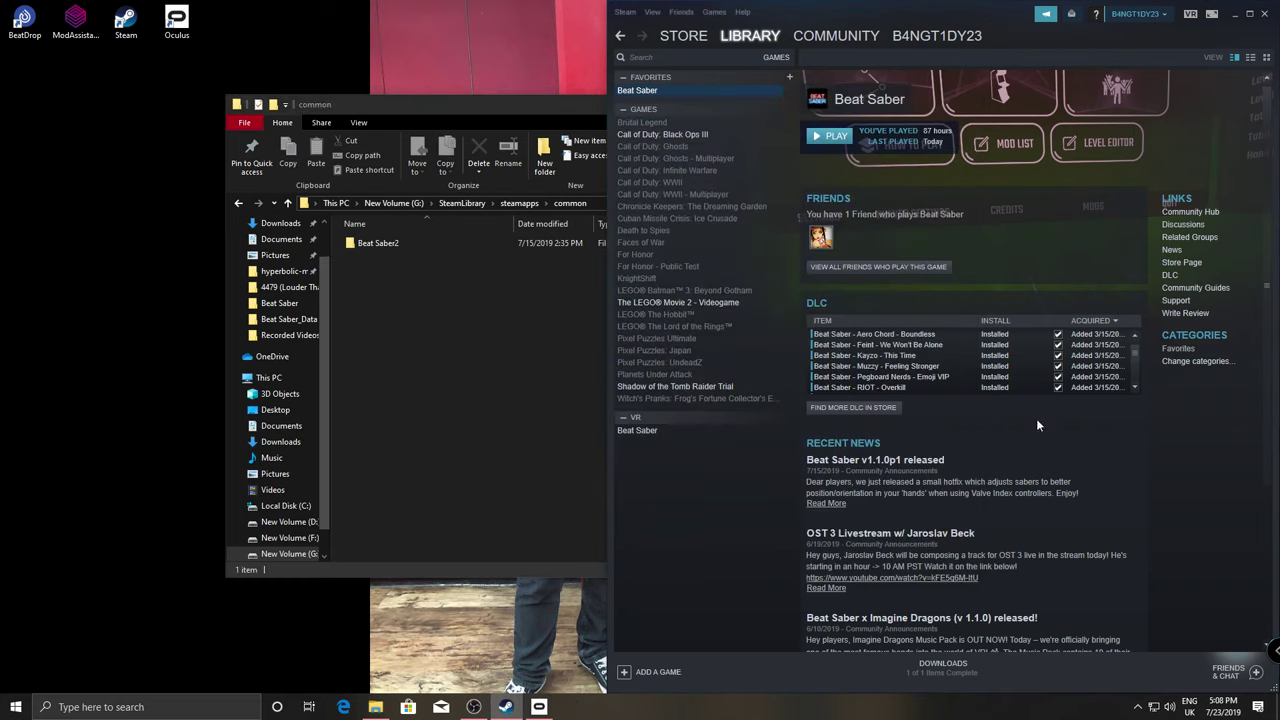
pyautogui.click(830, 136)
pyautogui.click(637, 401)
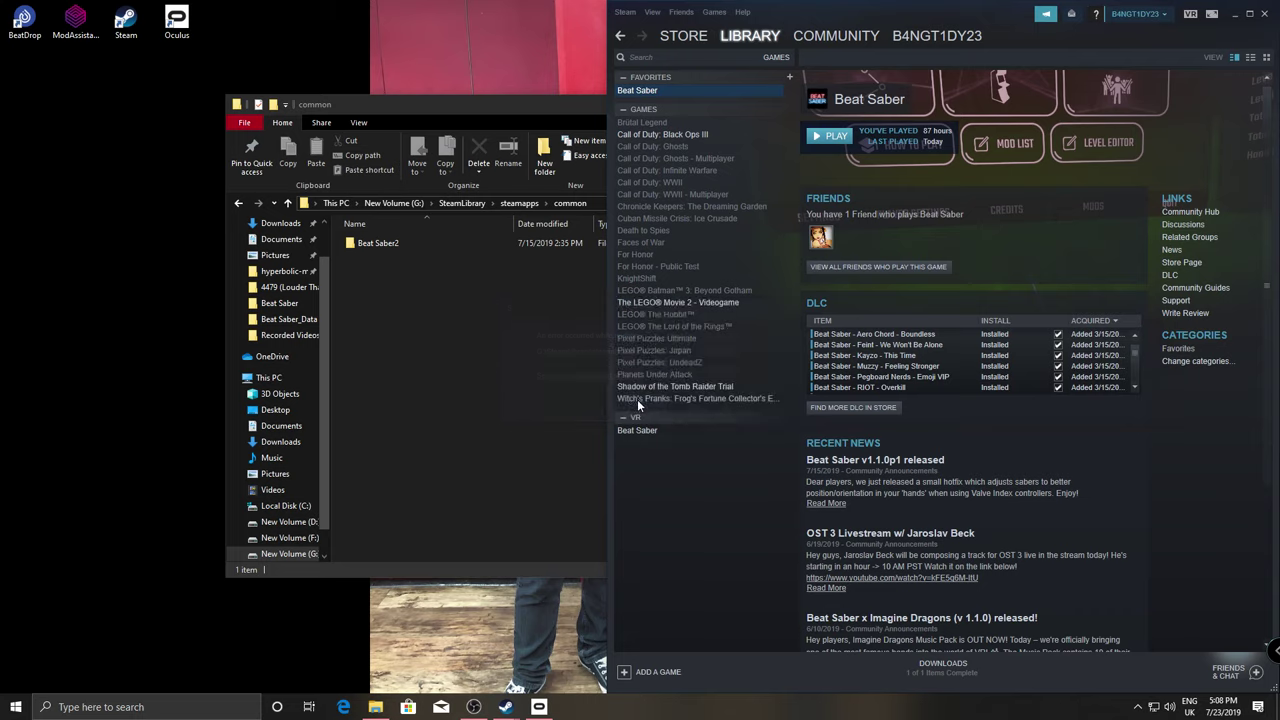
# Clear the completed Beat Saber download in Steam, then launch the game to start downloading its files again and close the update dialog
pyautogui.click(933, 668)
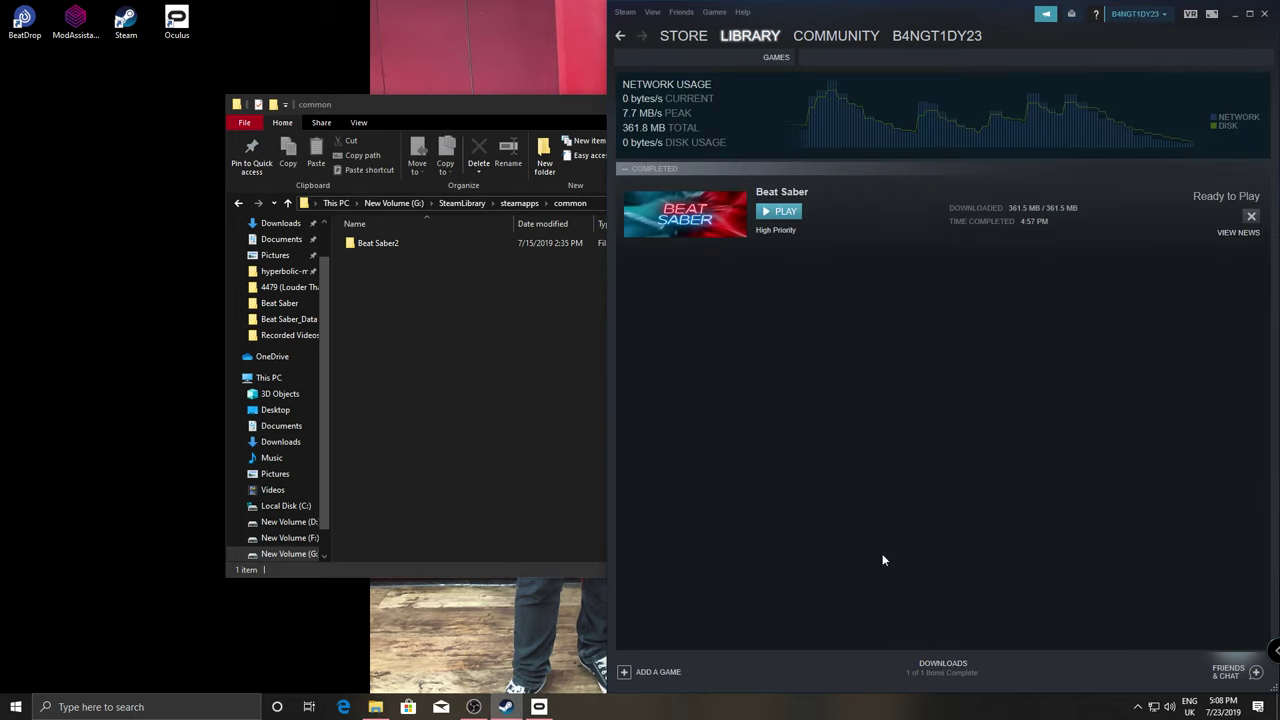
pyautogui.click(1250, 219)
pyautogui.click(750, 35)
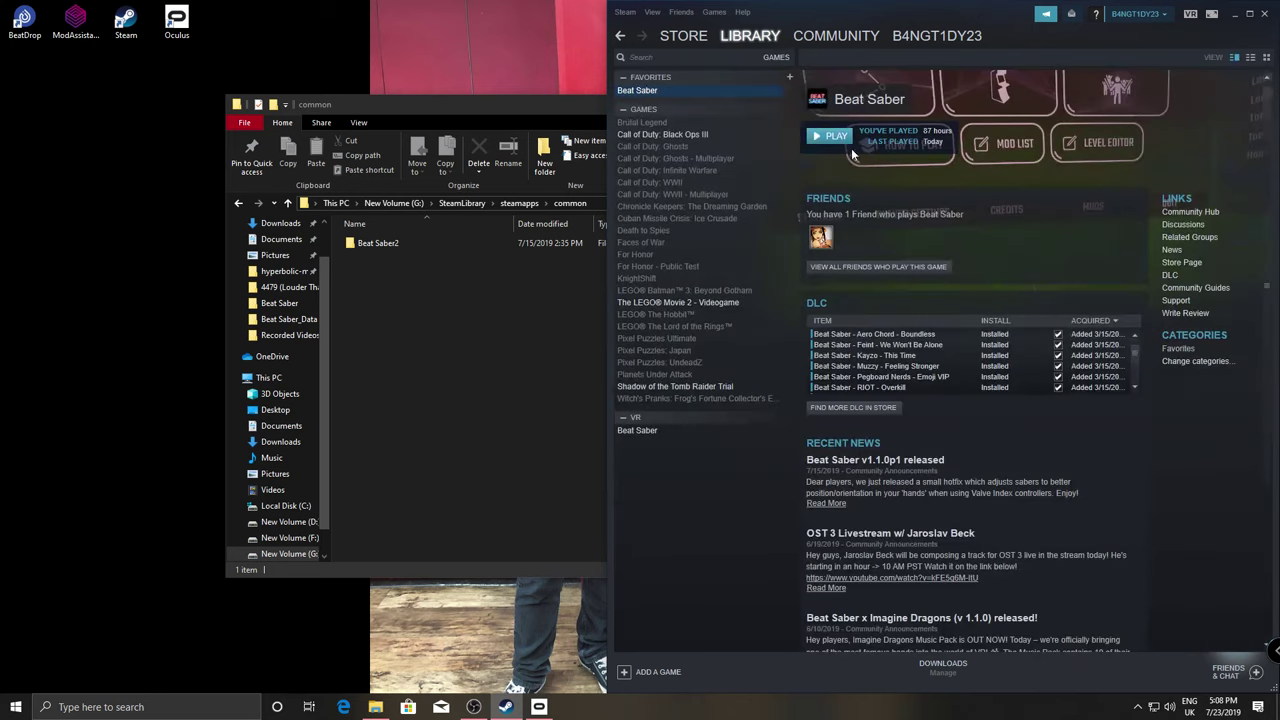
pyautogui.click(830, 136)
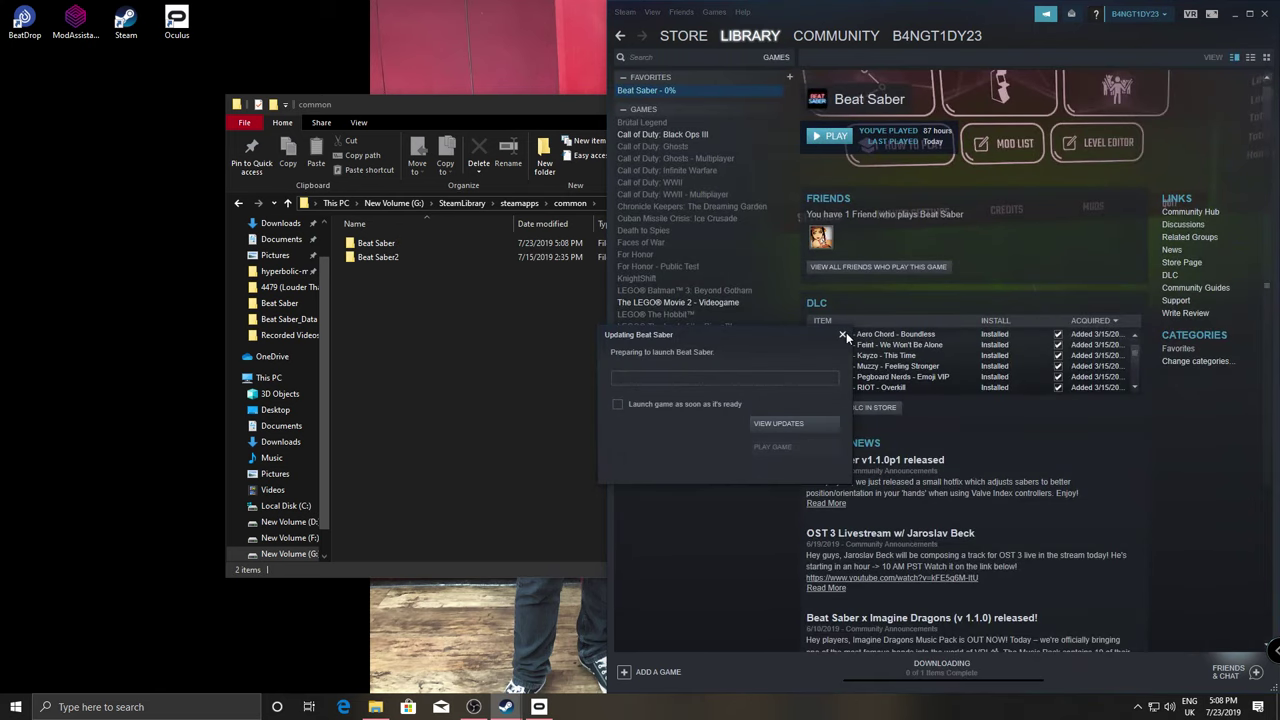
pyautogui.click(842, 334)
# Open the new Beat Saber folder in File Explorer and start BeatDrop, moving the folder window out of the way
pyautogui.click(426, 264)
pyautogui.doubleClick(437, 243)
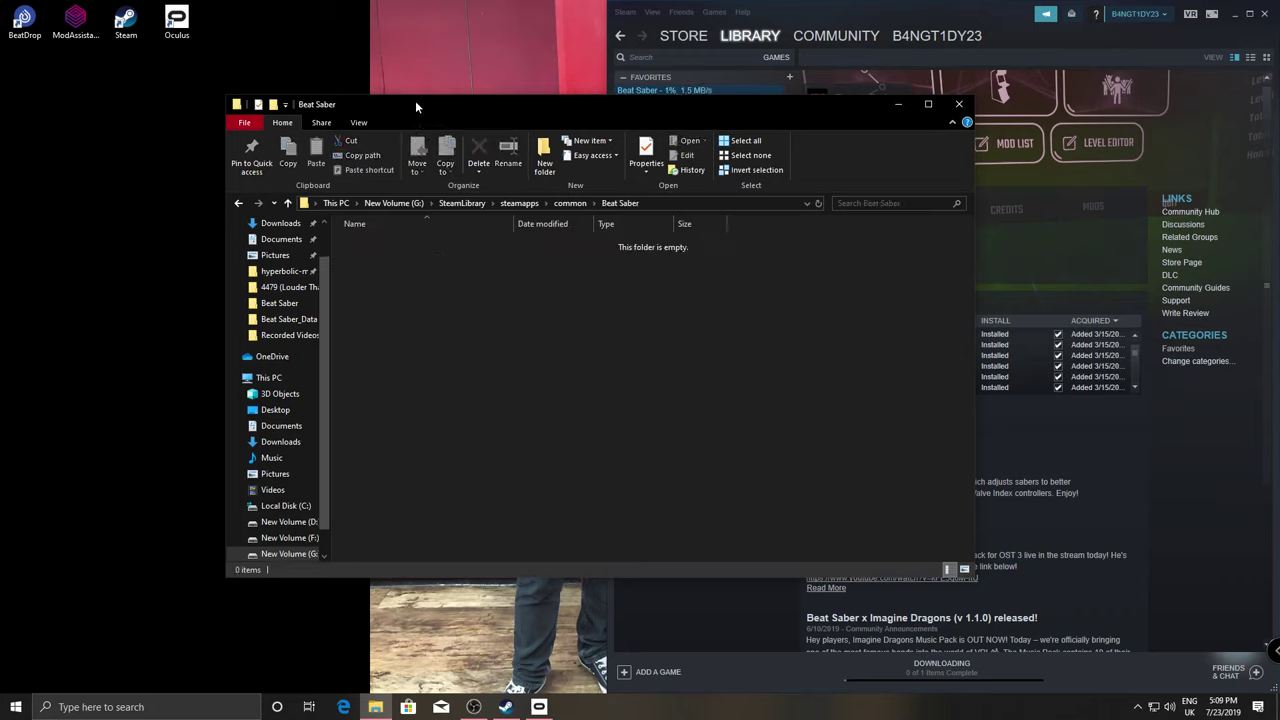
pyautogui.doubleClick(25, 20)
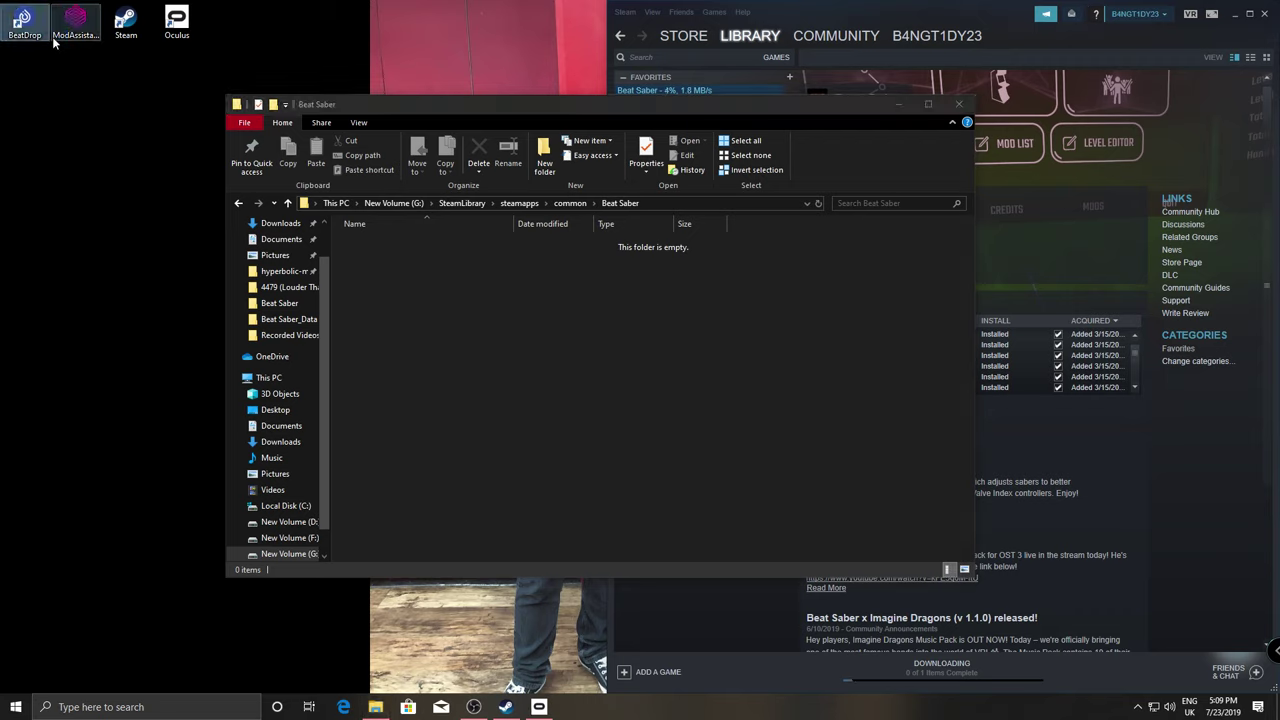
pyautogui.click(49, 90)
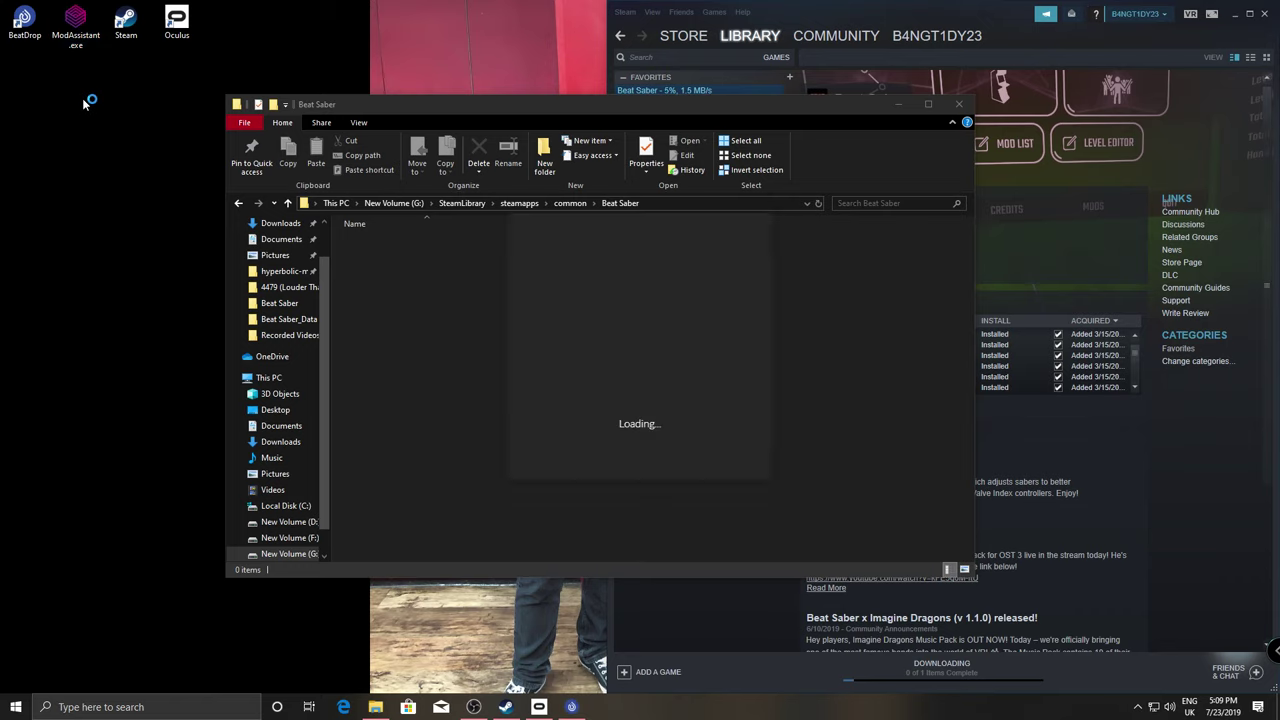
pyautogui.moveTo(584, 104); pyautogui.dragTo(504, 75)
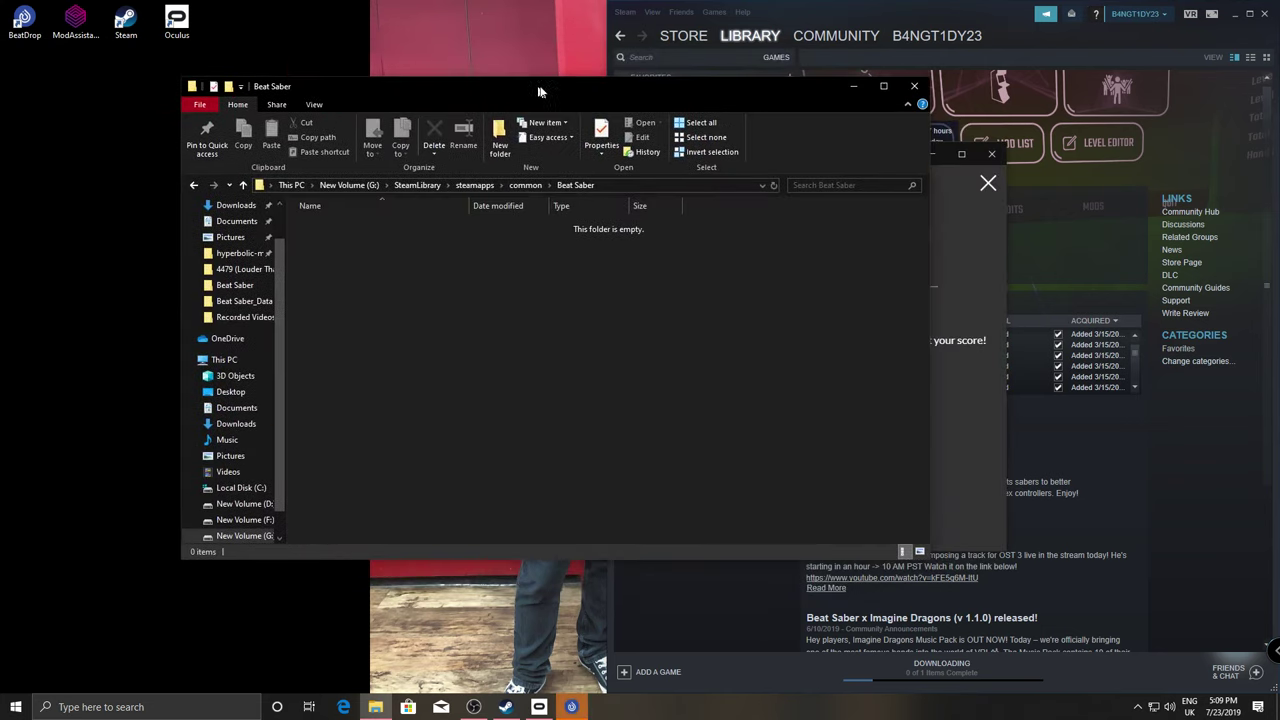
pyautogui.click(375, 707)
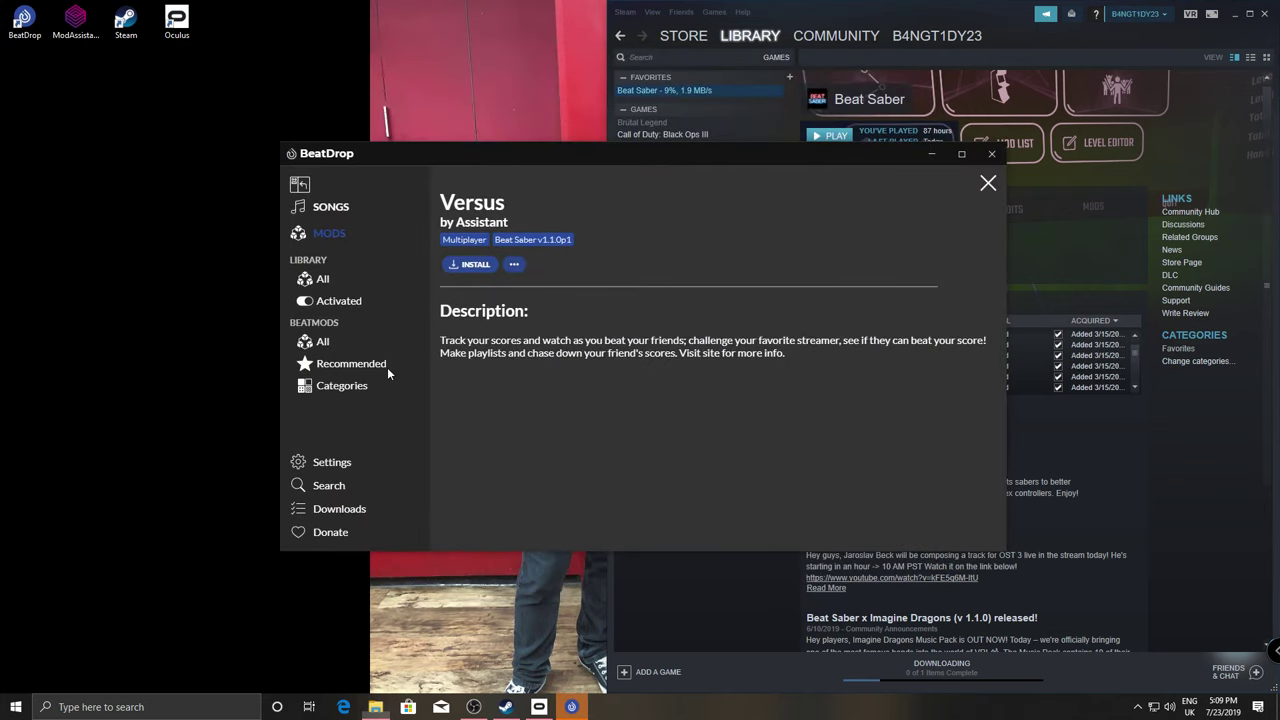
# Set BeatDrop's installation type to Steam and its game version to 1.1.0p1 in the settings
pyautogui.click(322, 343)
pyautogui.click(330, 462)
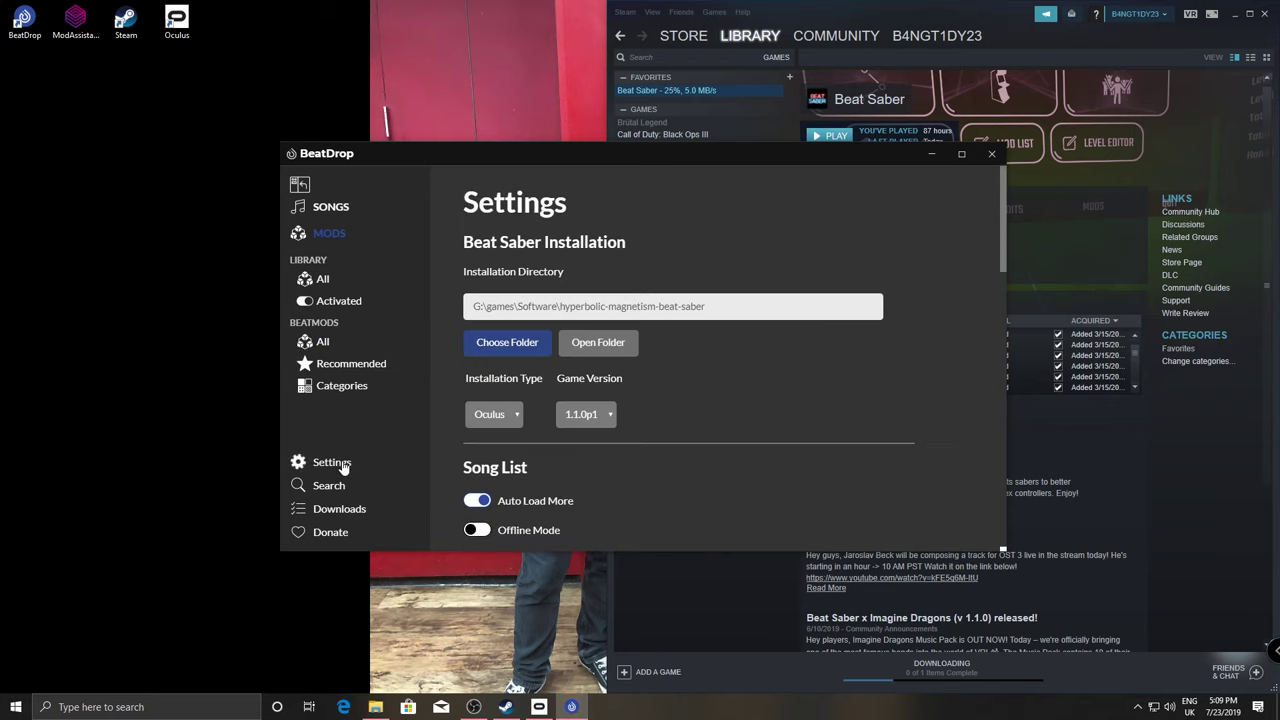
pyautogui.scroll(-2, 330, 462)
pyautogui.click(486, 350)
pyautogui.click(495, 368)
pyautogui.click(585, 347)
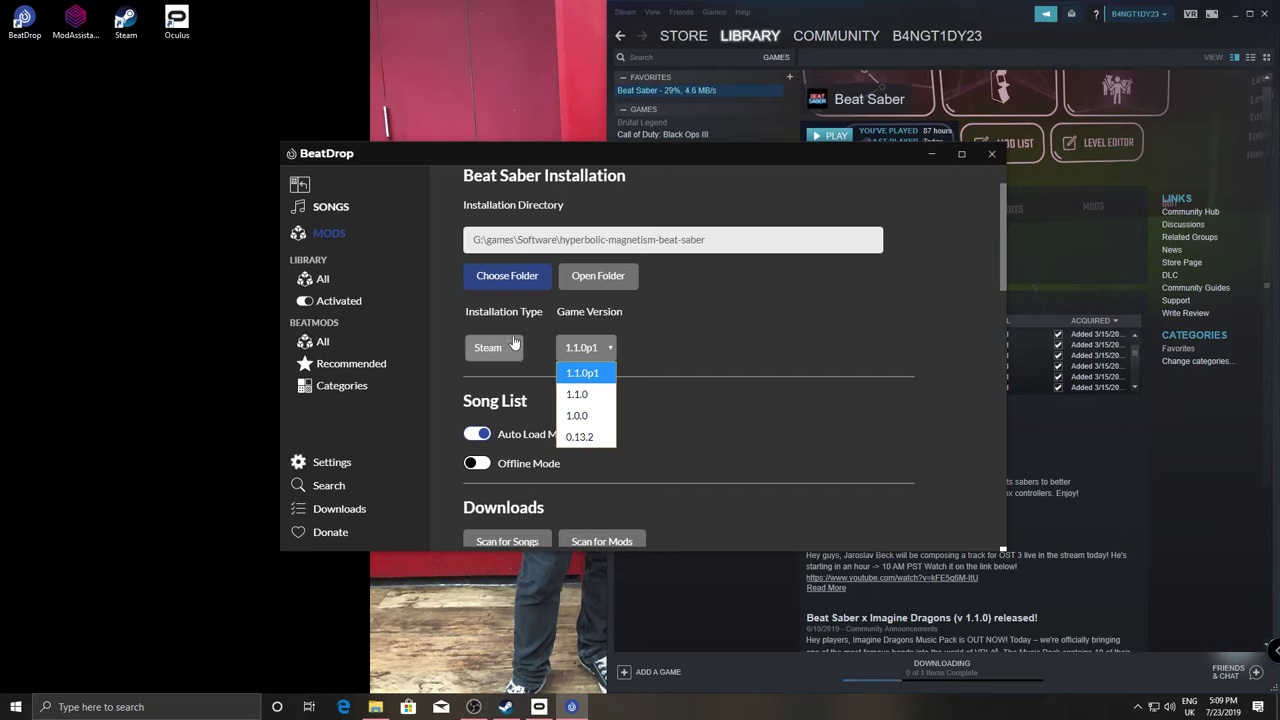
pyautogui.click(567, 374)
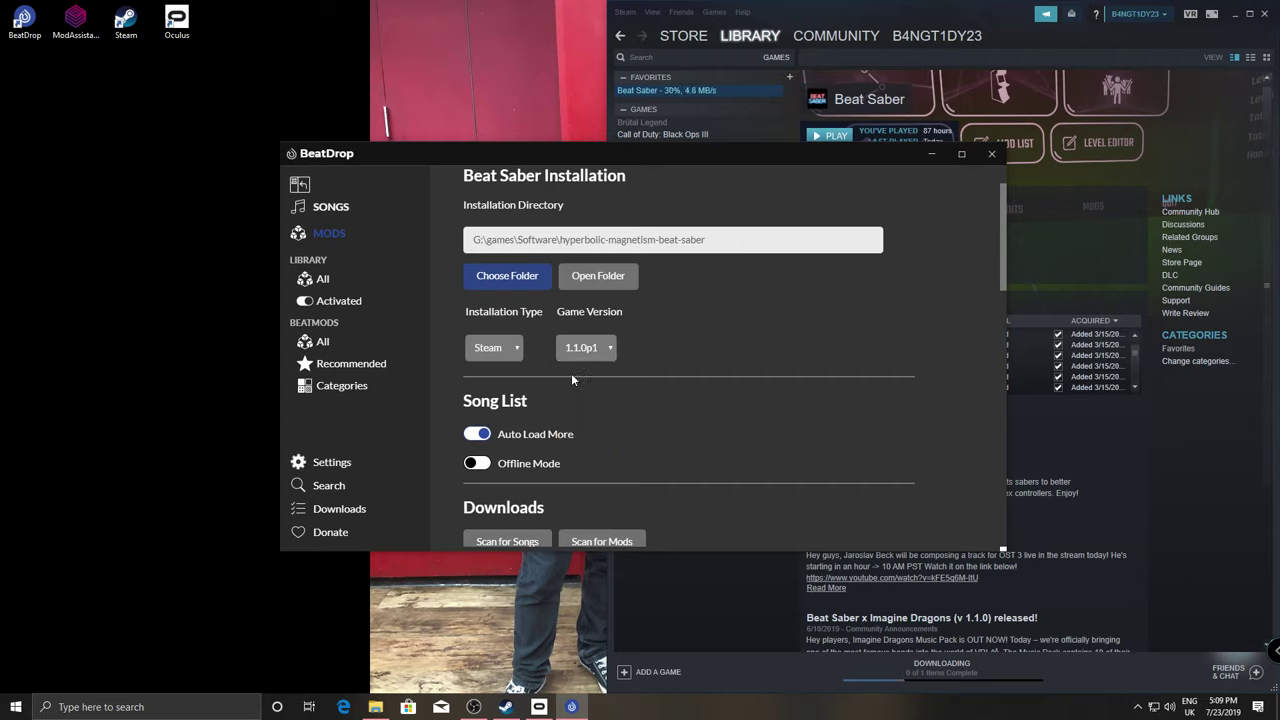
# Choose G:\SteamLibrary\steamapps\common\Beat Saber as BeatDrop's installation directory
pyautogui.click(531, 281)
pyautogui.scroll(2, 335, 260)
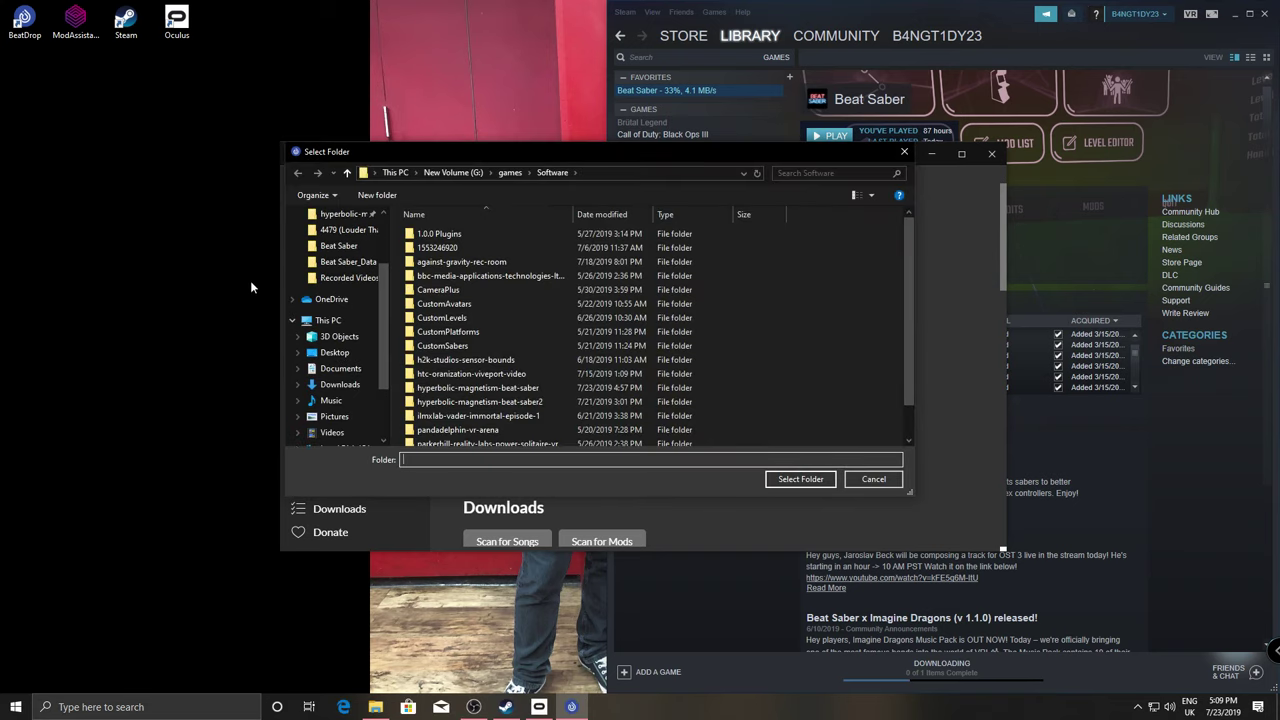
pyautogui.click(336, 322)
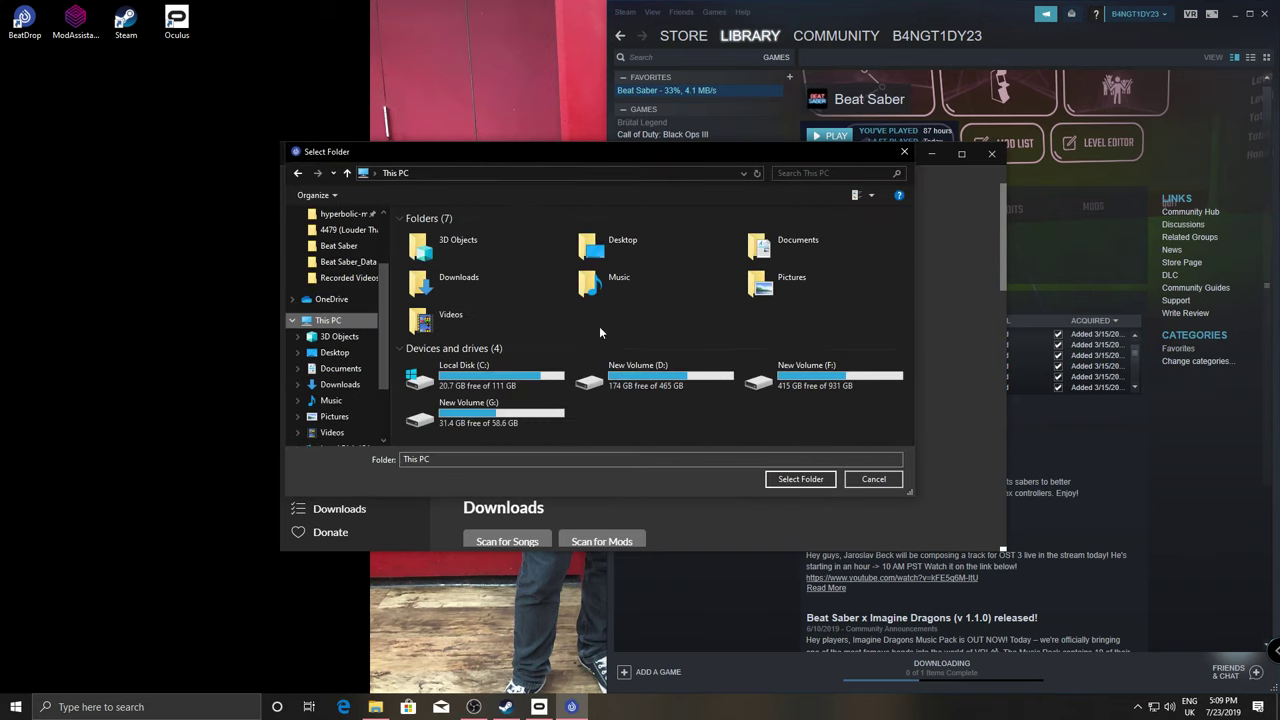
pyautogui.doubleClick(493, 402)
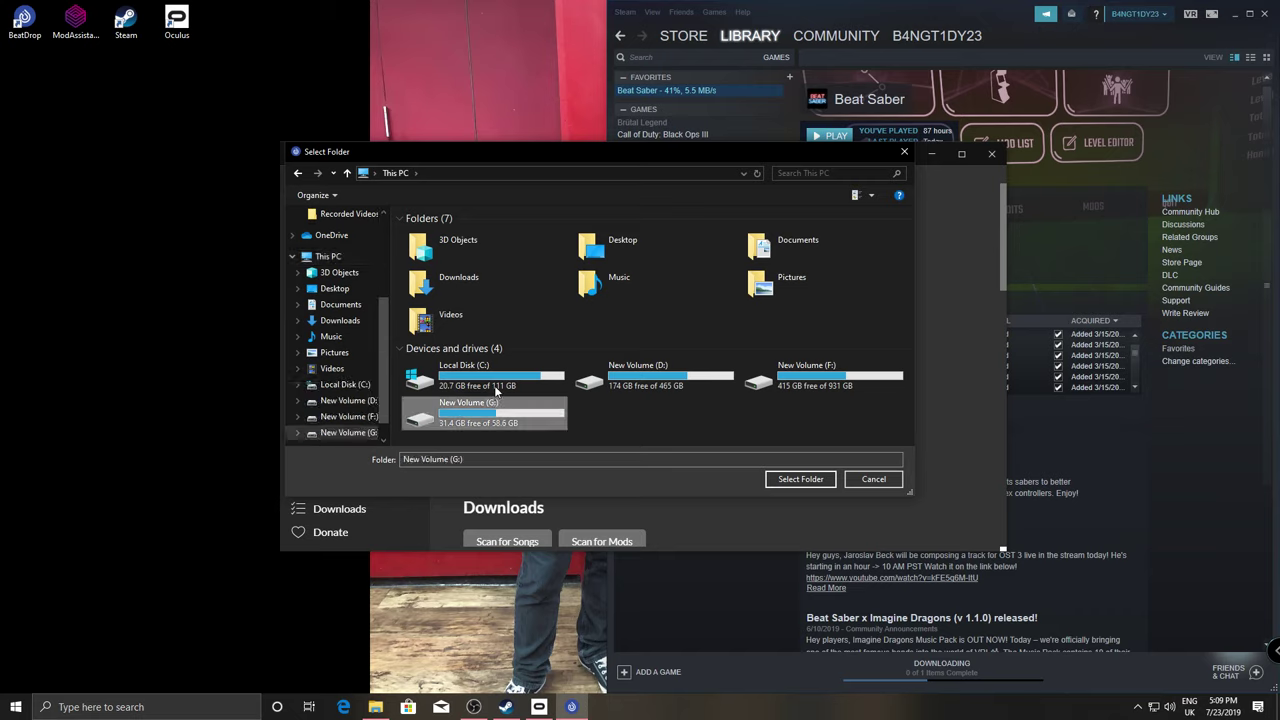
pyautogui.doubleClick(497, 282)
pyautogui.doubleClick(478, 231)
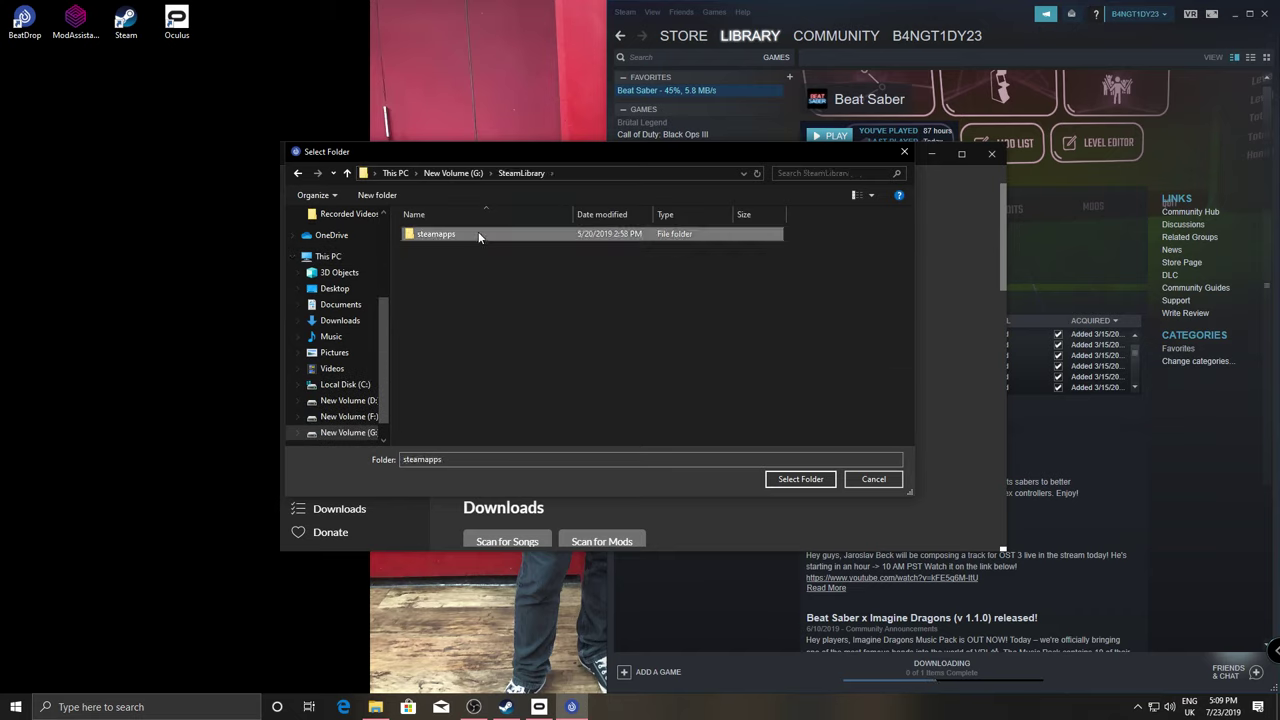
pyautogui.doubleClick(478, 231)
pyautogui.click(478, 231)
pyautogui.doubleClick(478, 231)
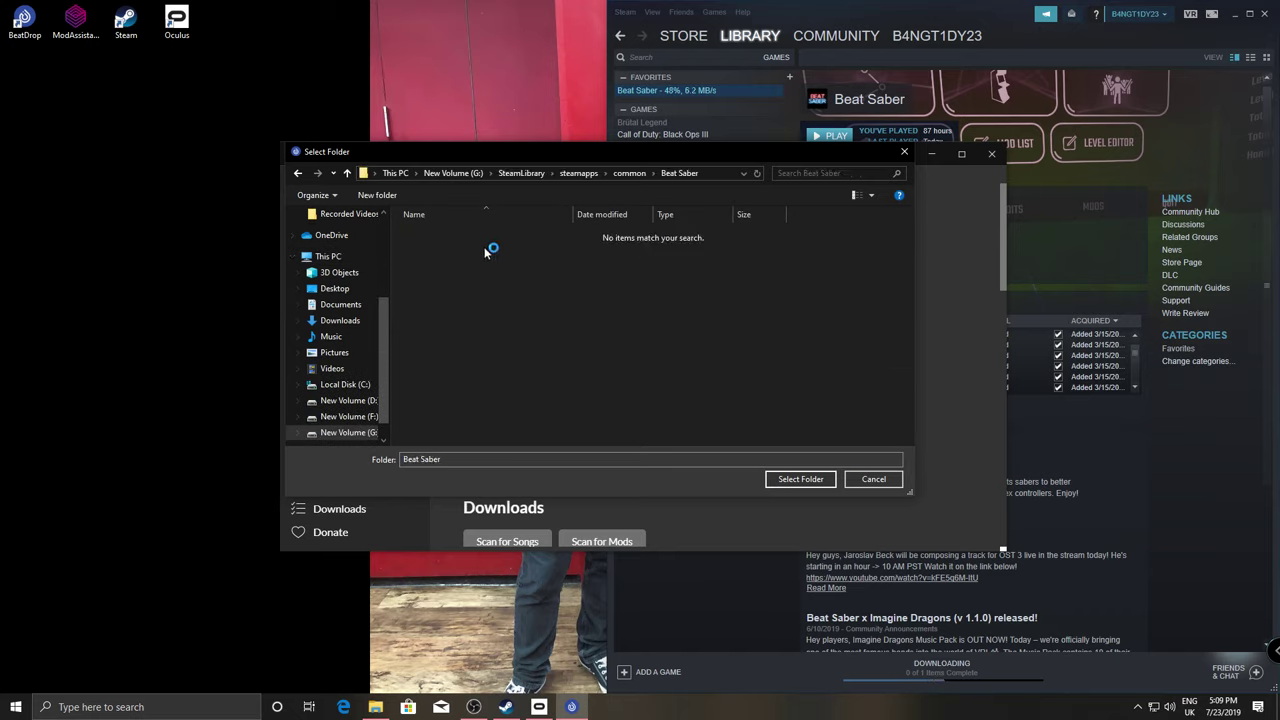
pyautogui.click(804, 479)
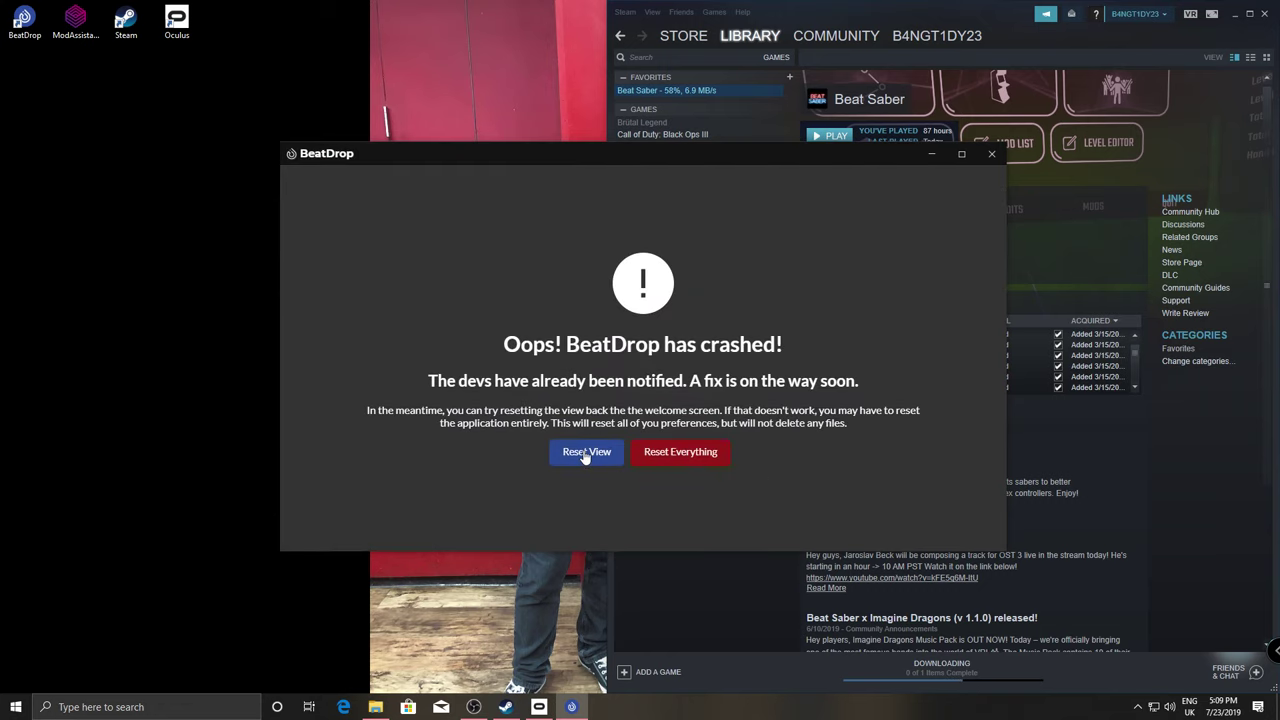
# Reset BeatDrop's view after the crash, dismiss both error notices and reopen the settings
pyautogui.click(586, 452)
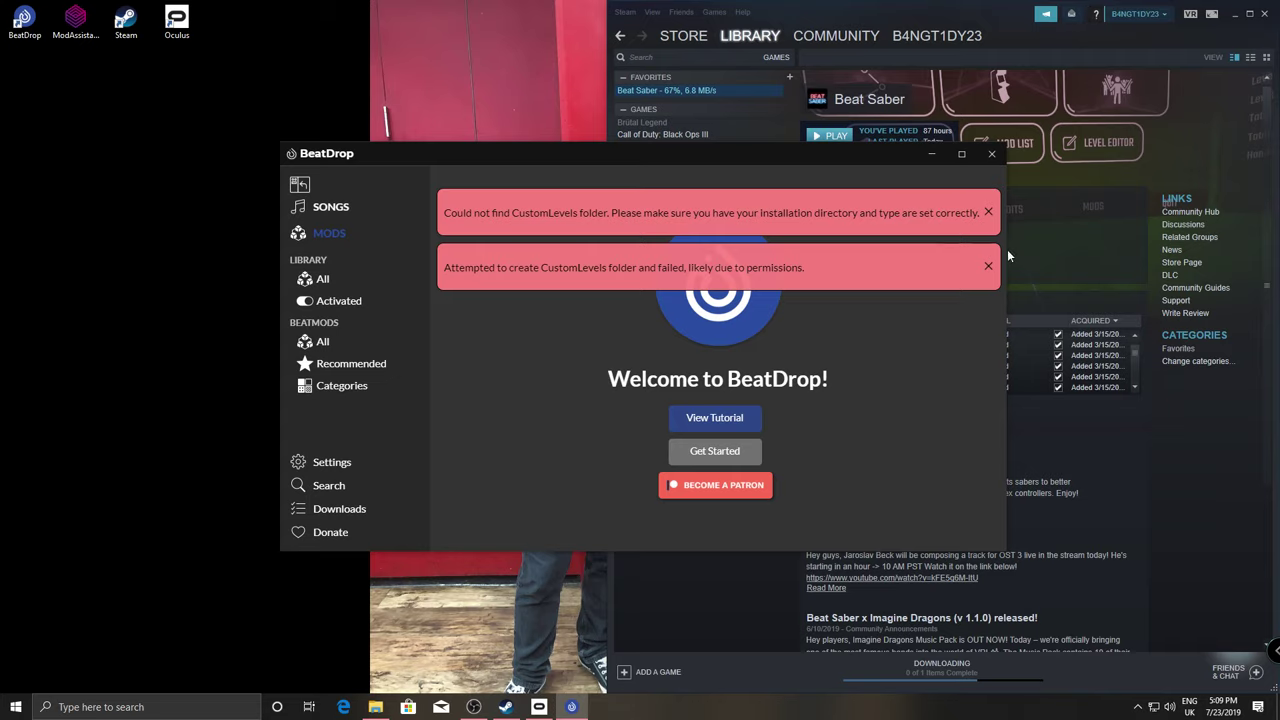
pyautogui.click(988, 212)
pyautogui.click(988, 212)
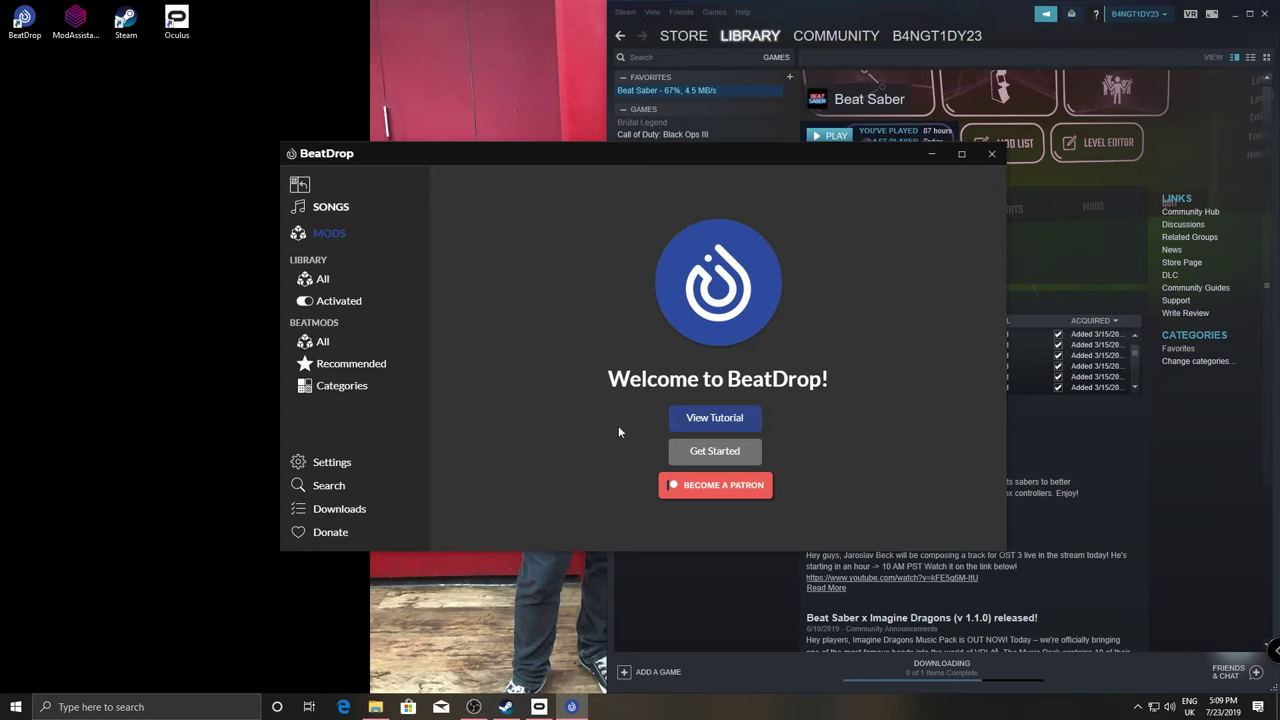
pyautogui.click(335, 466)
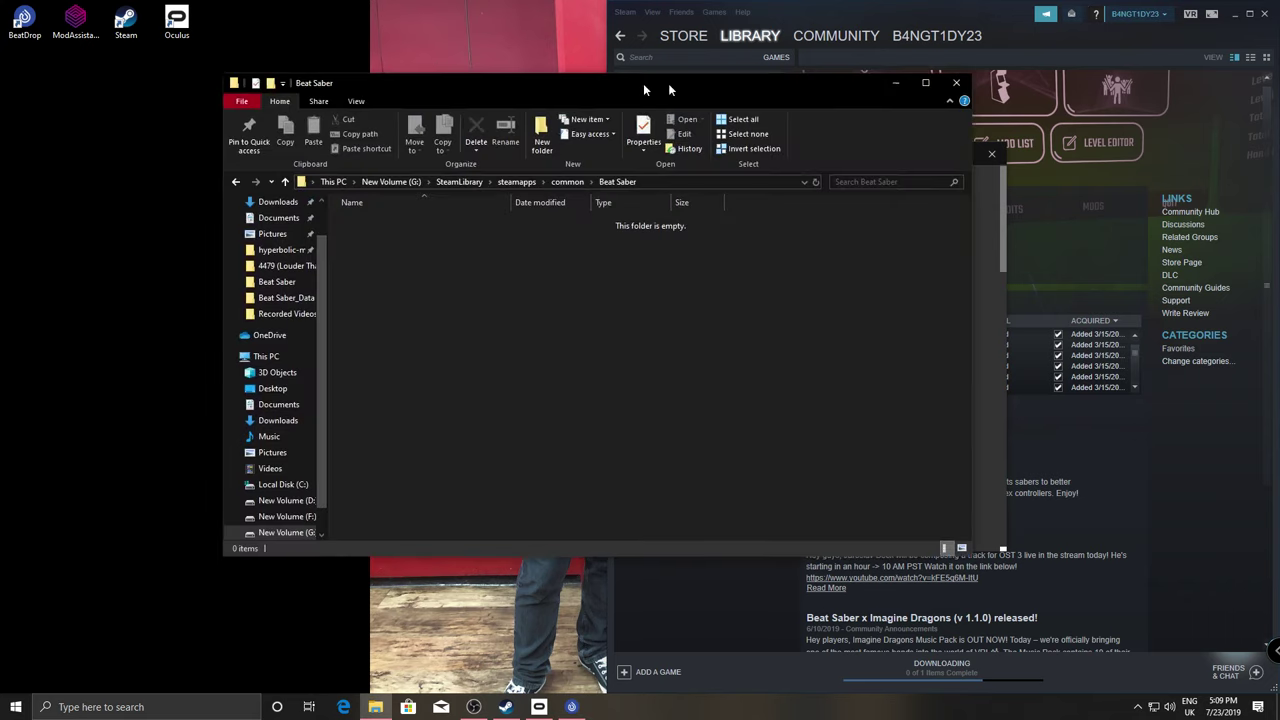
# Check the Beat Saber folder and Steam's download progress, and arrange the BeatDrop settings beside the folder window
pyautogui.moveTo(640, 86); pyautogui.dragTo(794, 82)
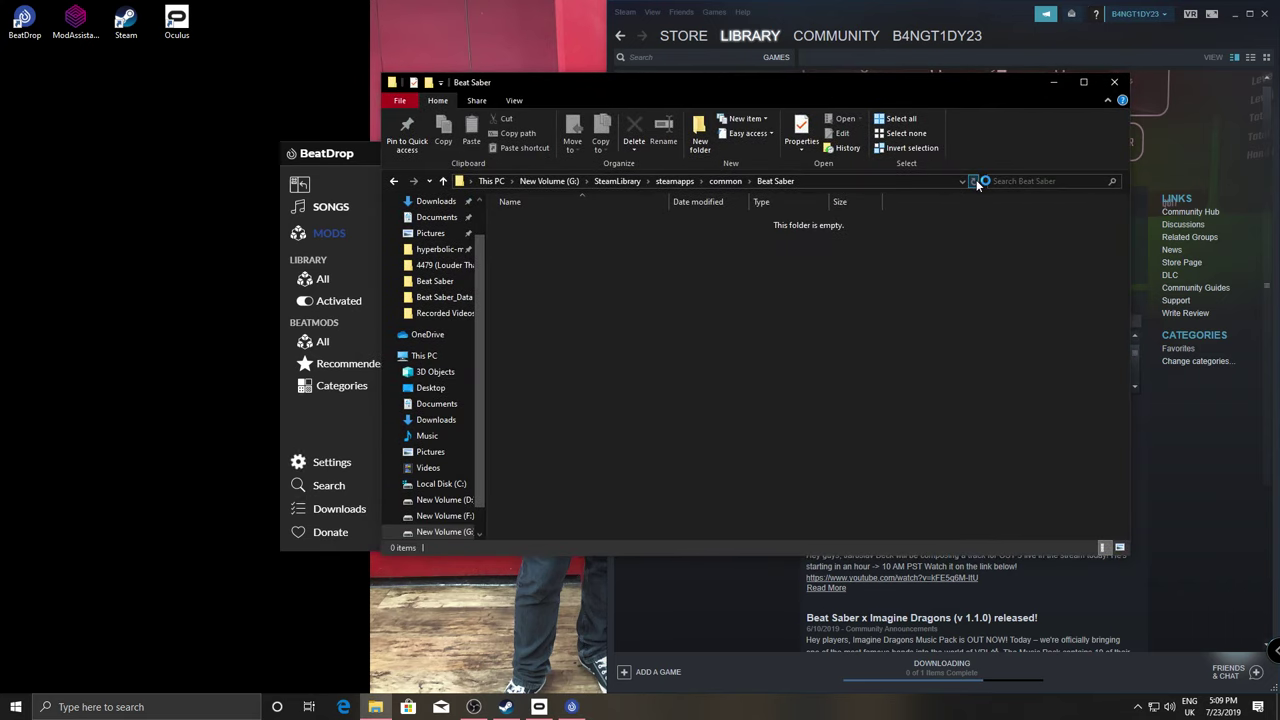
pyautogui.click(948, 670)
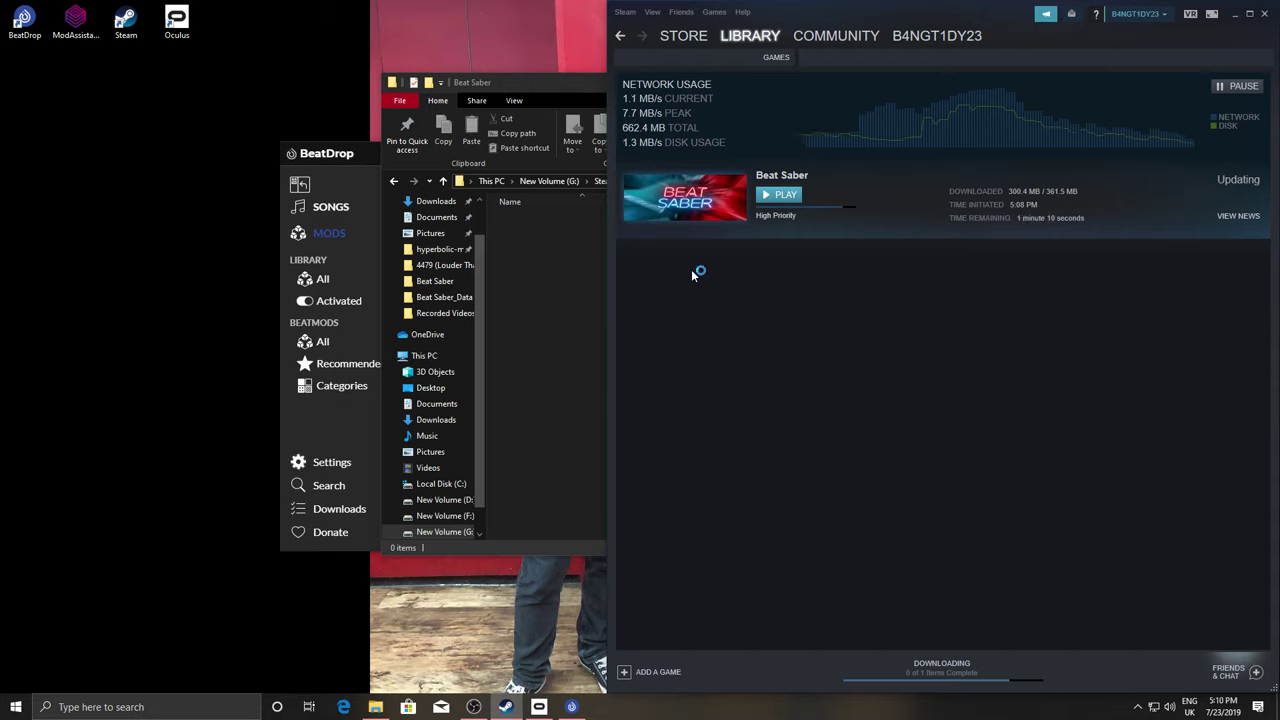
pyautogui.click(566, 320)
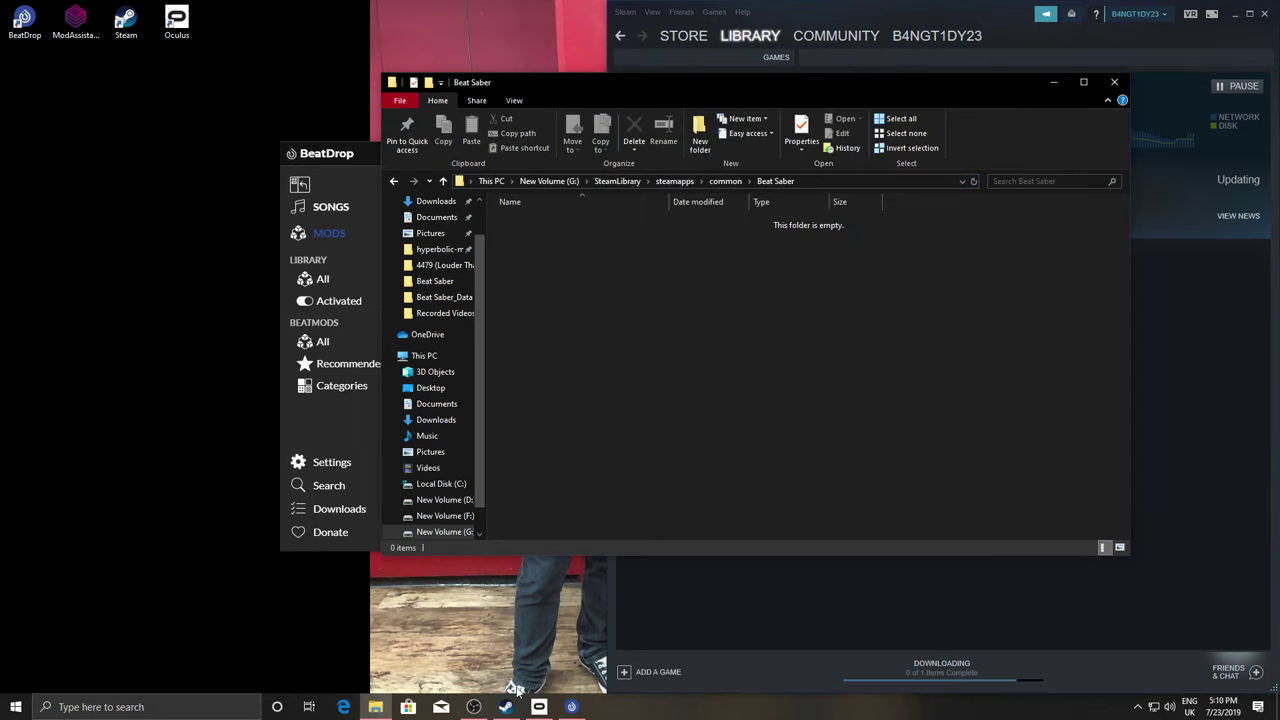
pyautogui.click(571, 707)
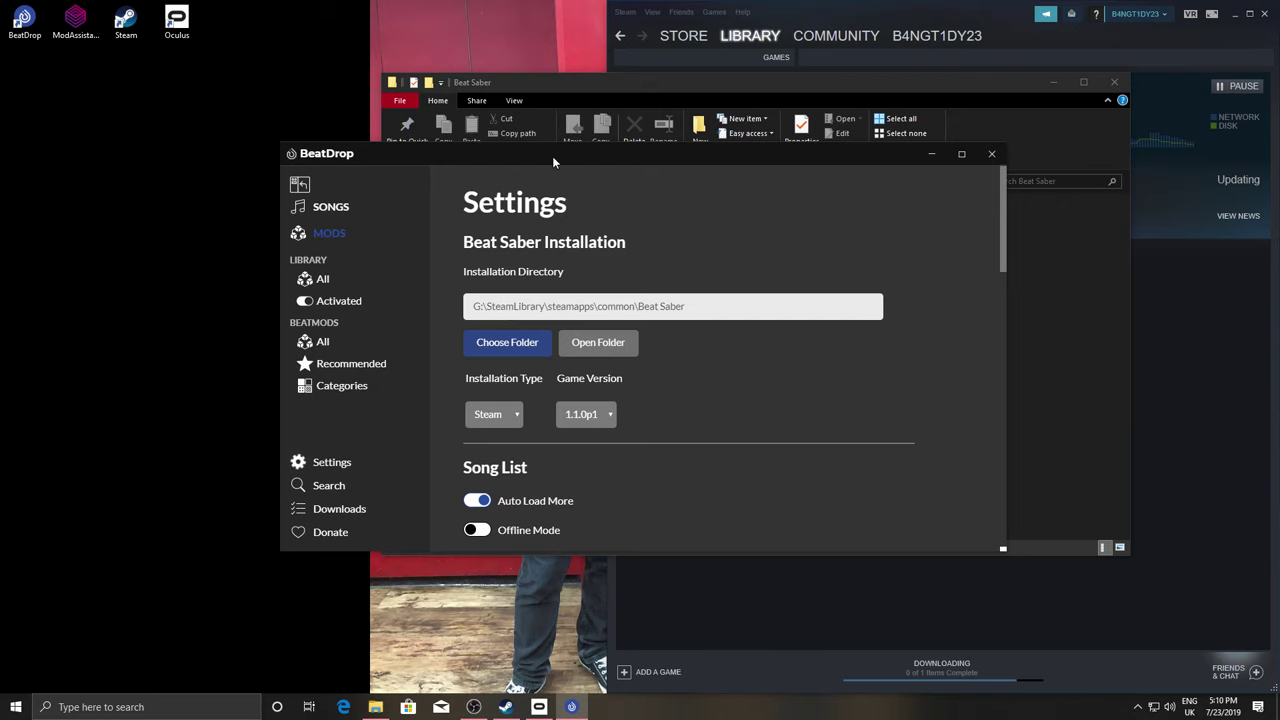
pyautogui.moveTo(552, 156); pyautogui.dragTo(416, 130)
pyautogui.click(1100, 428)
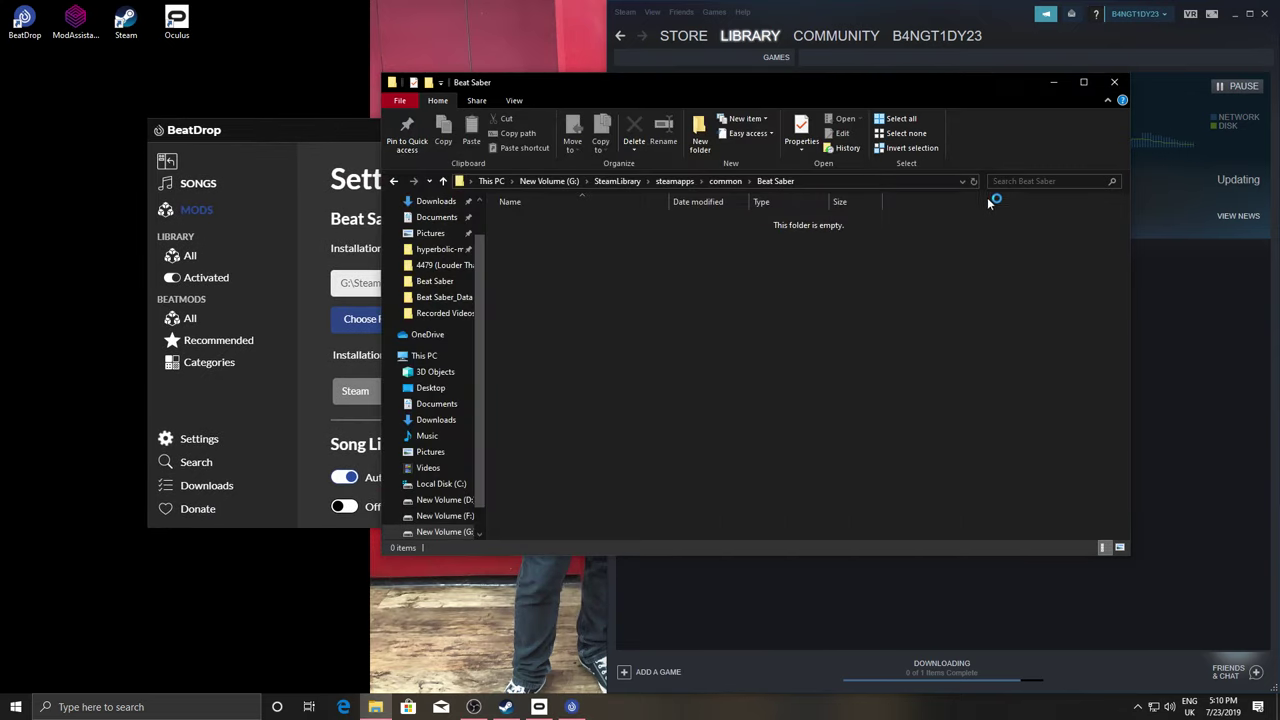
# Select Steam as the installation type and 1.1.0p1 as the game version again in BeatDrop's settings
pyautogui.click(340, 164)
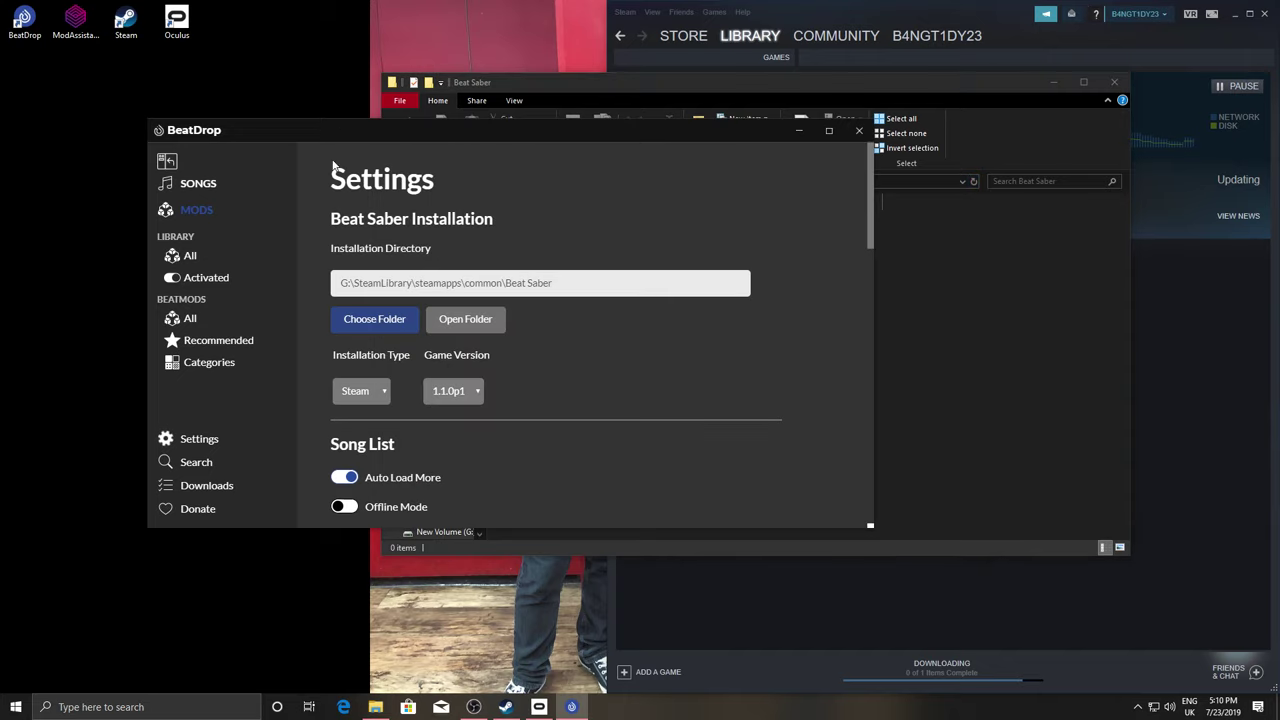
pyautogui.click(374, 403)
pyautogui.click(376, 414)
pyautogui.click(473, 398)
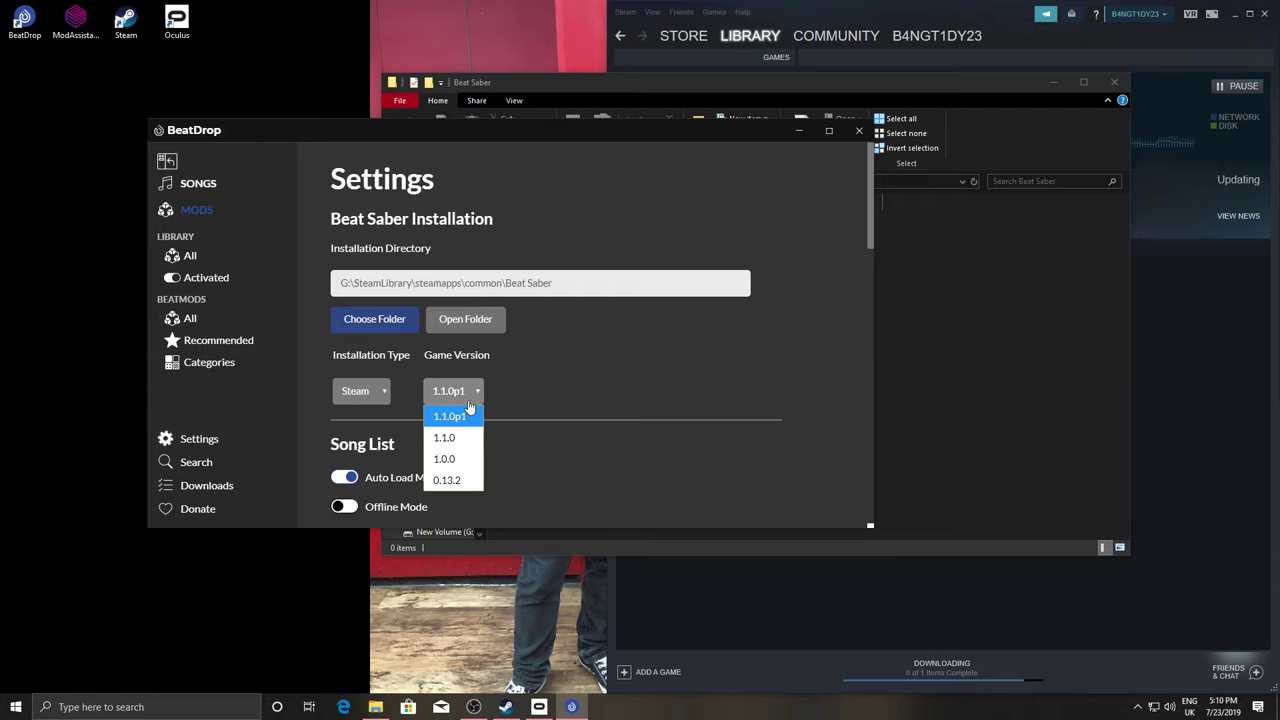
pyautogui.click(469, 412)
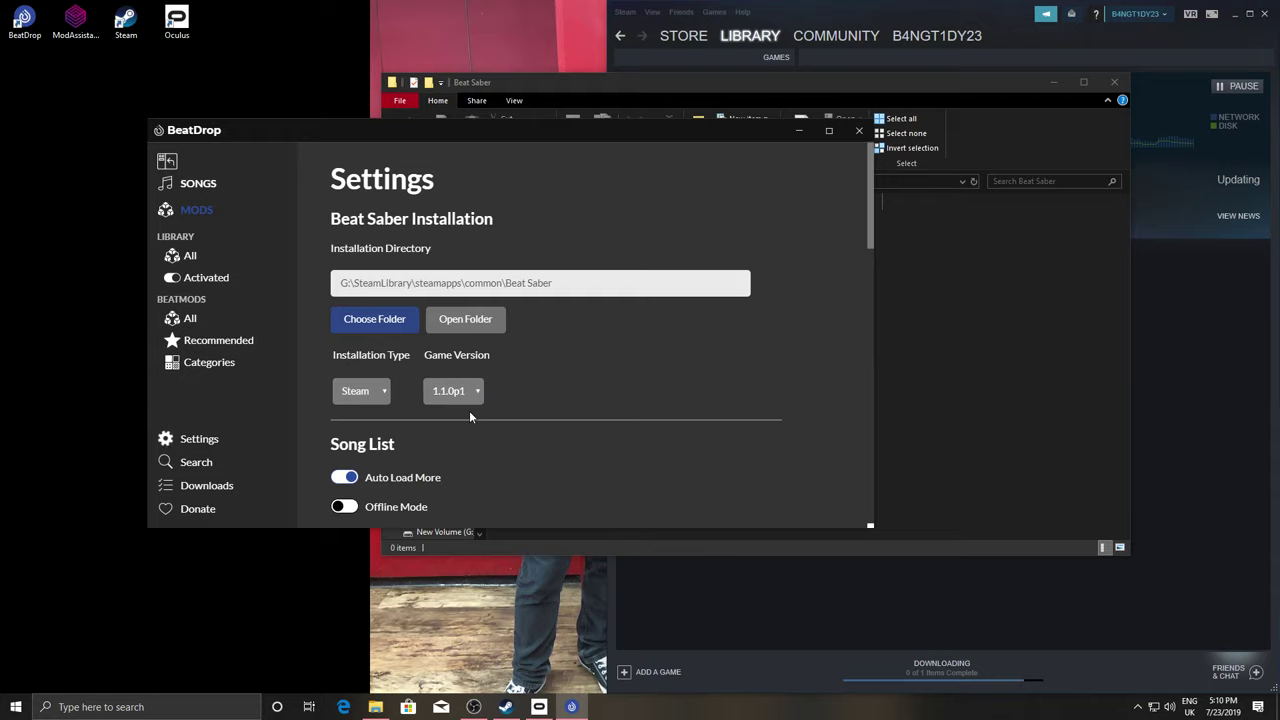
# Open the installation folder from BeatDrop's settings to verify its path, then minimize the folder window
pyautogui.click(463, 318)
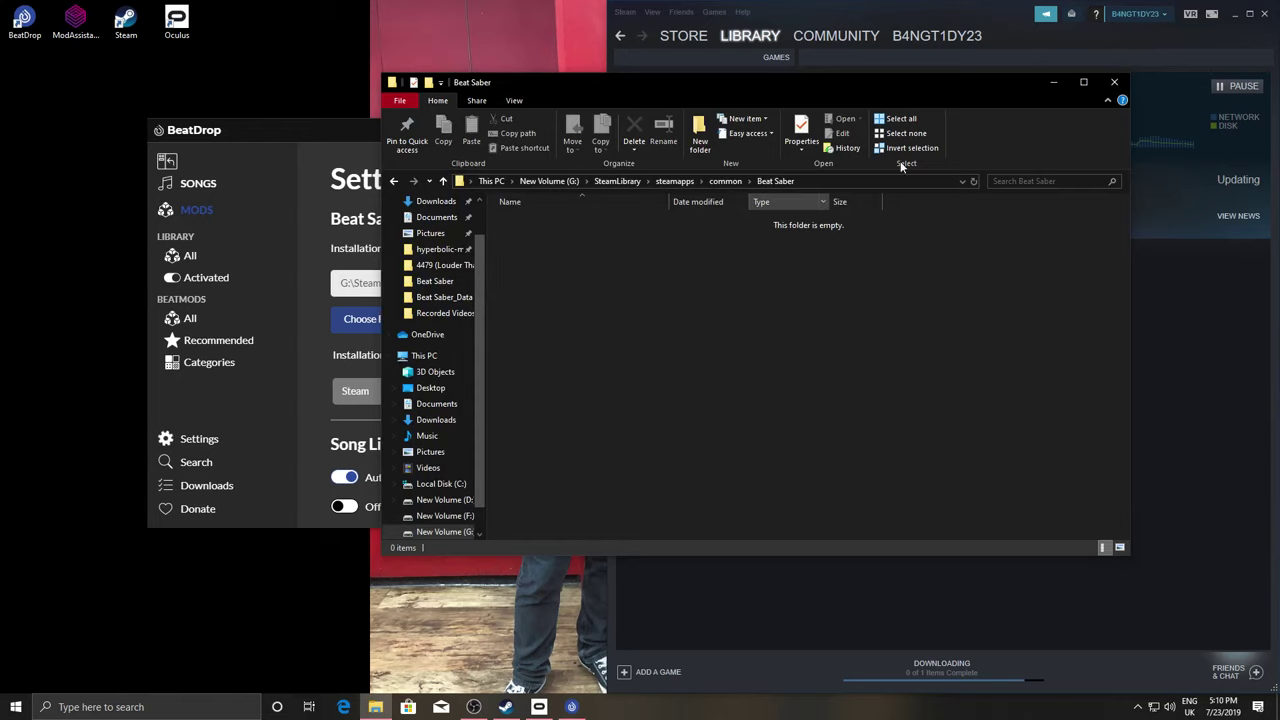
pyautogui.click(1114, 82)
pyautogui.click(485, 330)
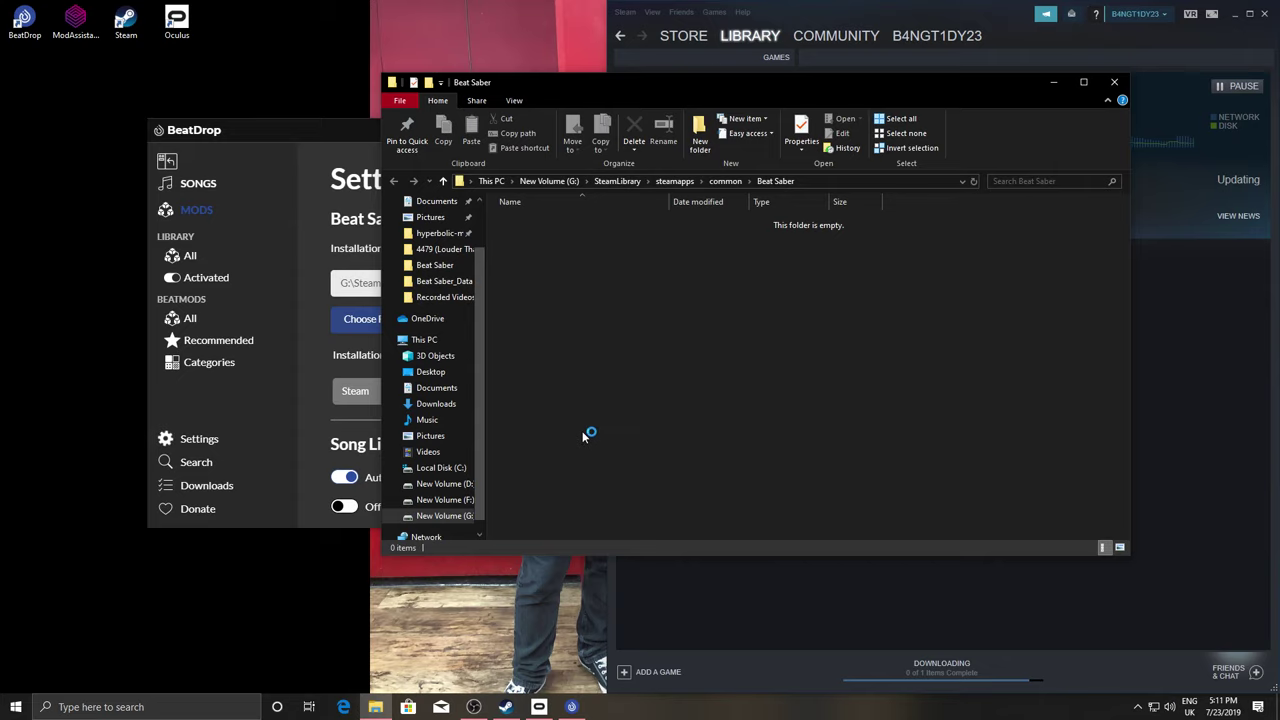
pyautogui.click(1053, 82)
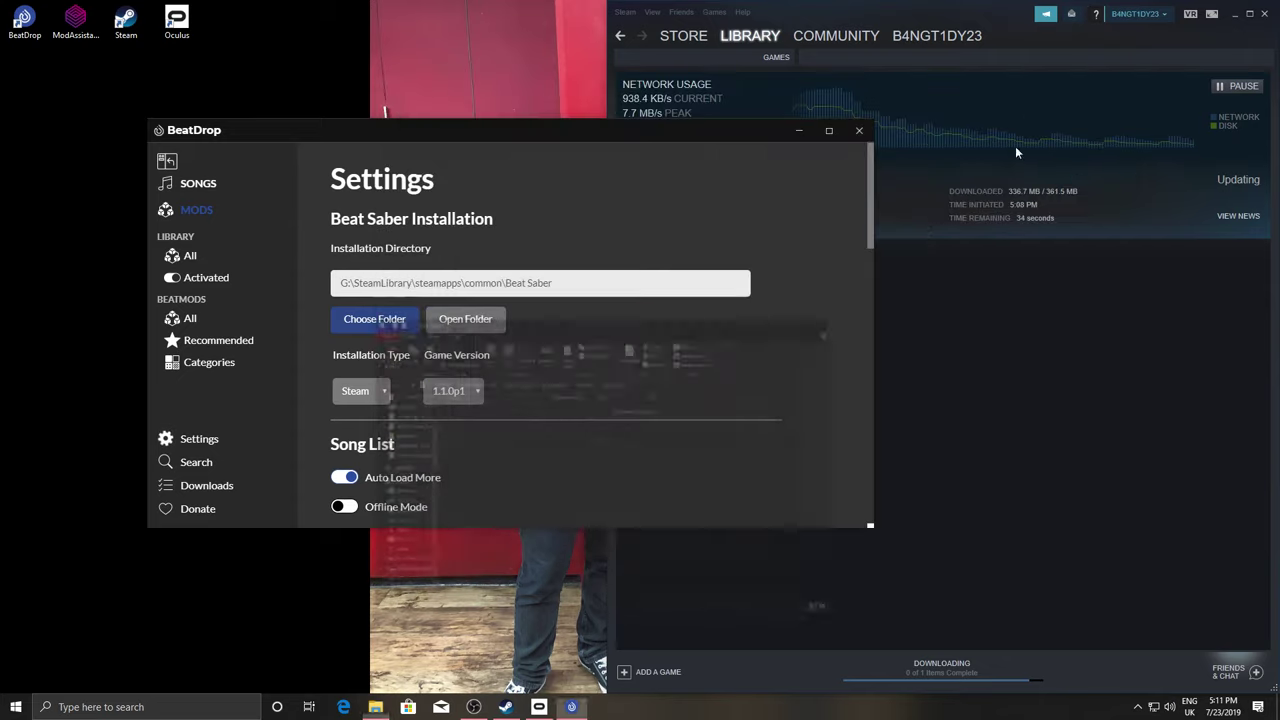
# Look through the Downloads and Theme sections of BeatDrop's settings
pyautogui.scroll(-5, 655, 405)
pyautogui.scroll(1, 487, 327)
pyautogui.scroll(1, 487, 327)
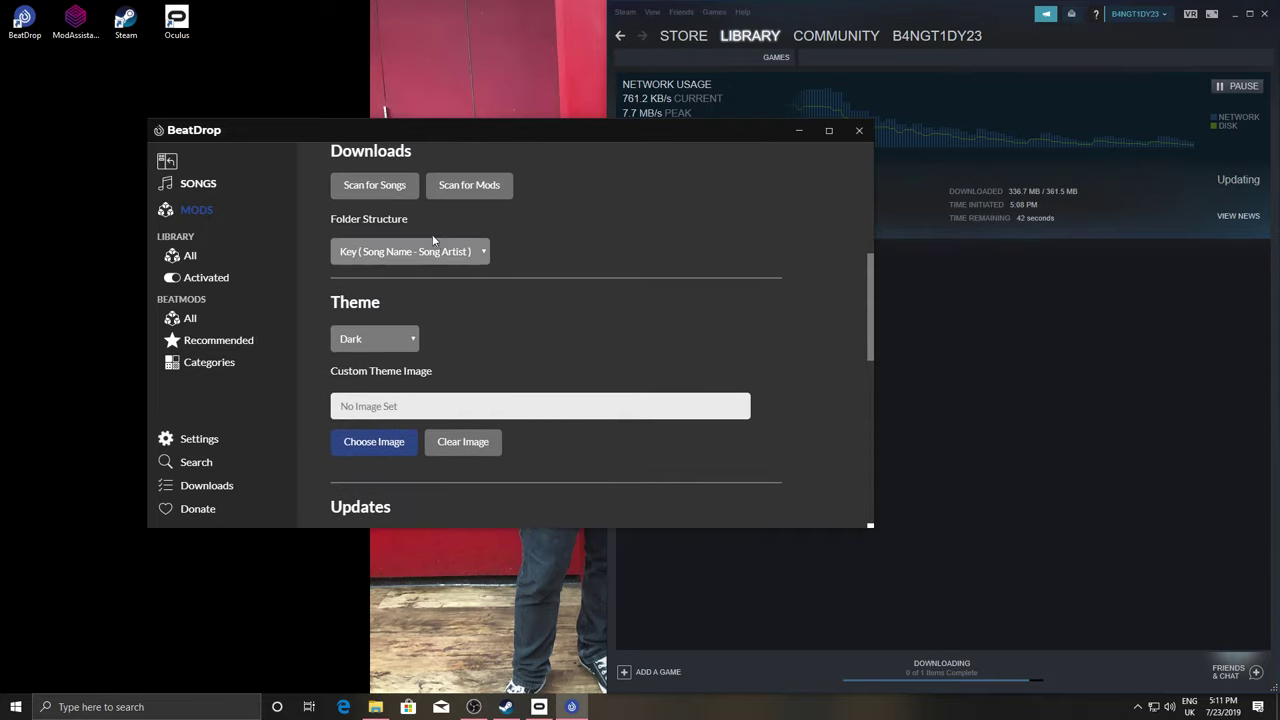
# Try the High Contrast and Light themes in BeatDrop's settings and set the theme back to Dark
pyautogui.click(405, 339)
pyautogui.click(397, 398)
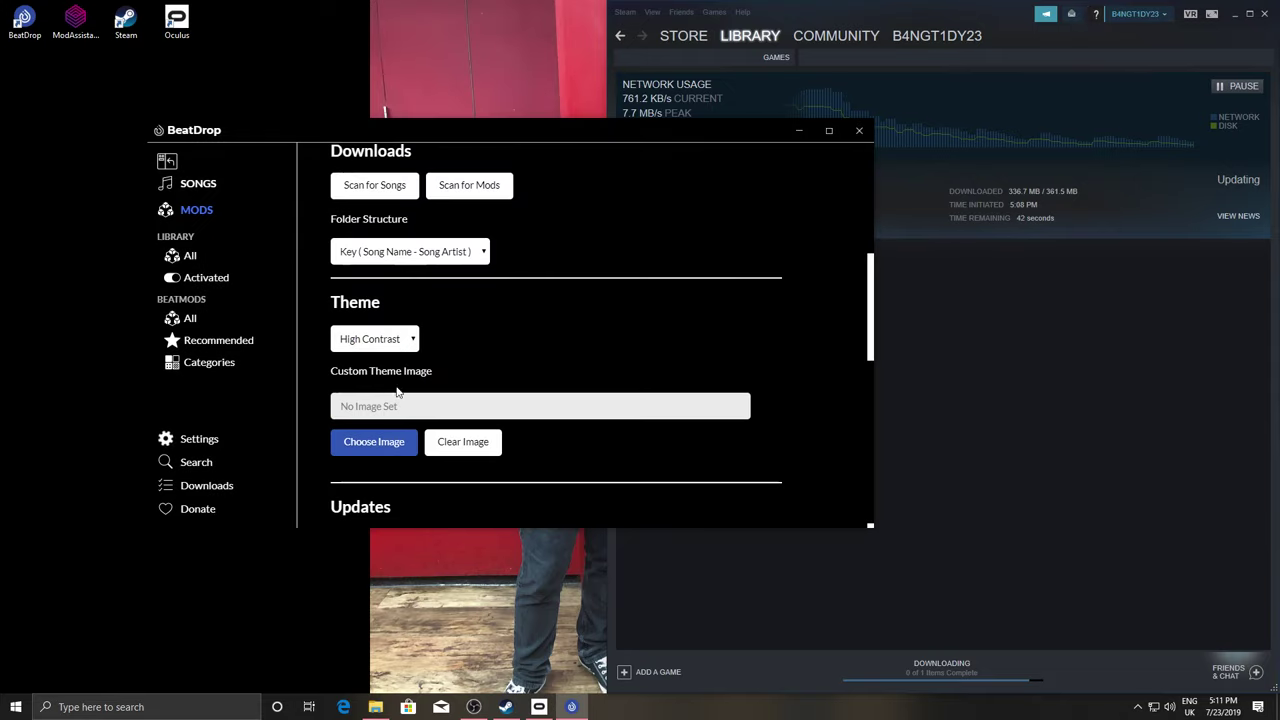
pyautogui.click(405, 339)
pyautogui.click(390, 363)
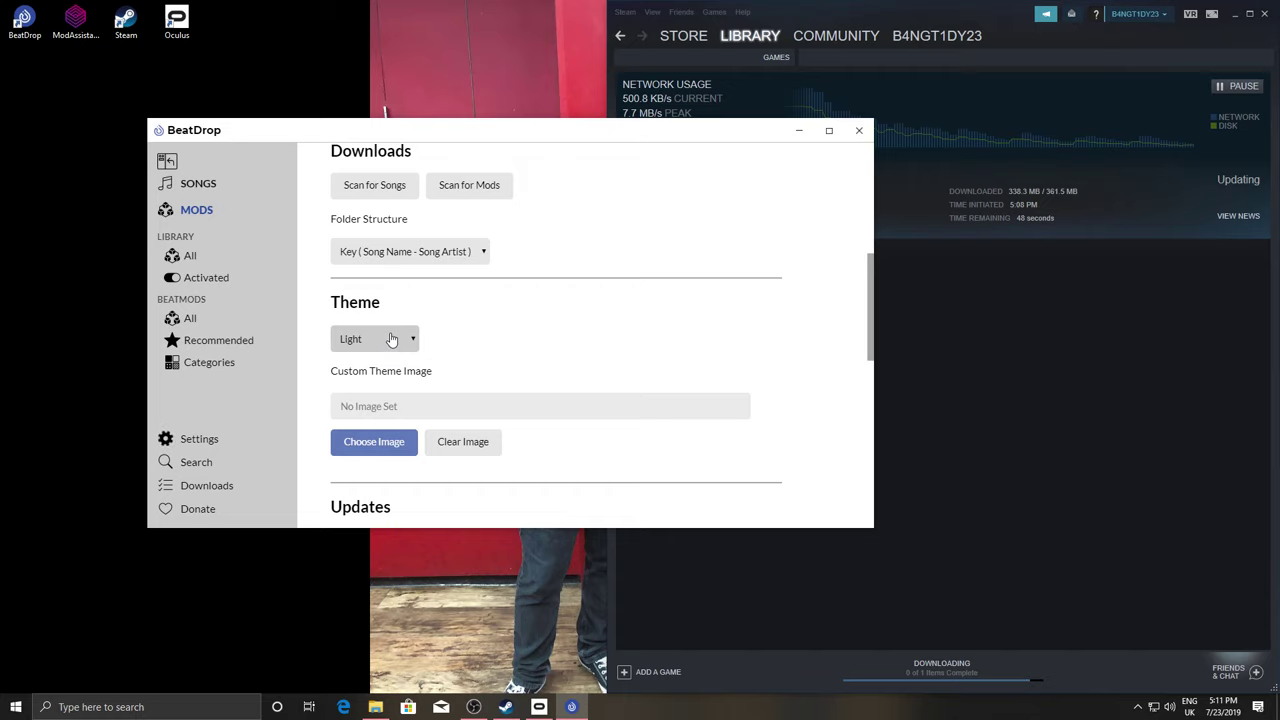
pyautogui.click(395, 341)
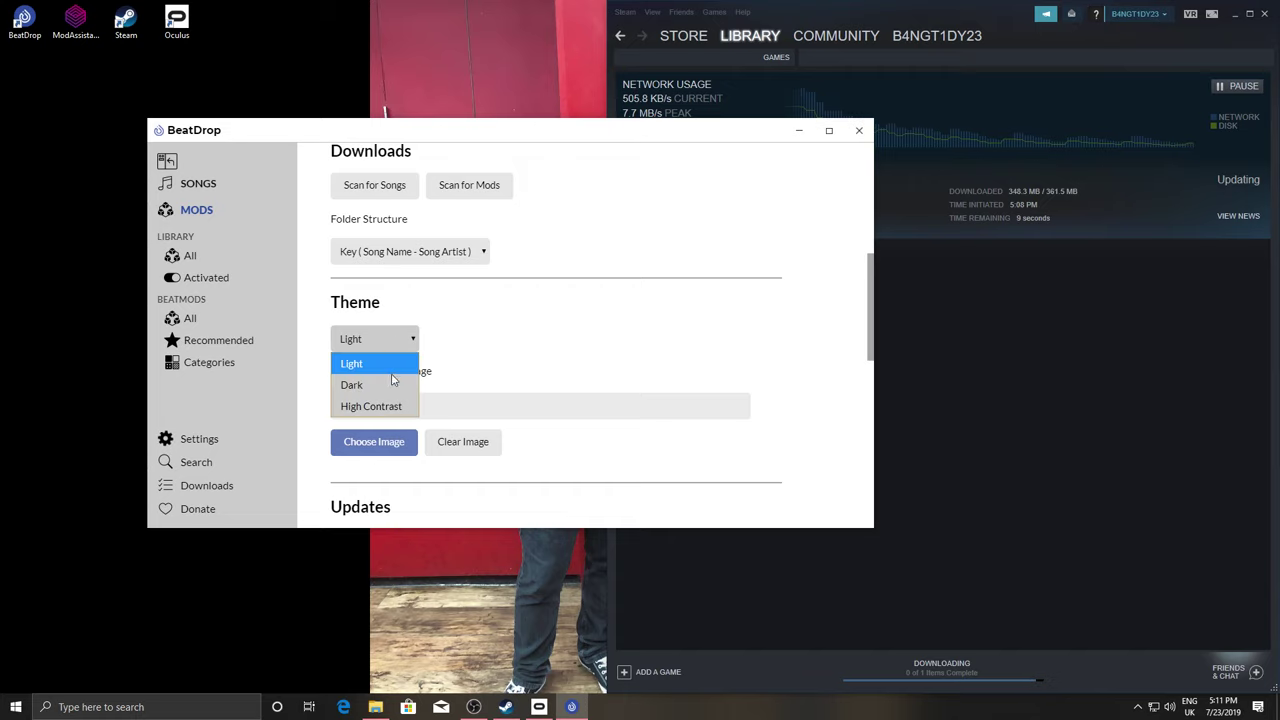
pyautogui.click(396, 383)
pyautogui.scroll(-4, 411, 412)
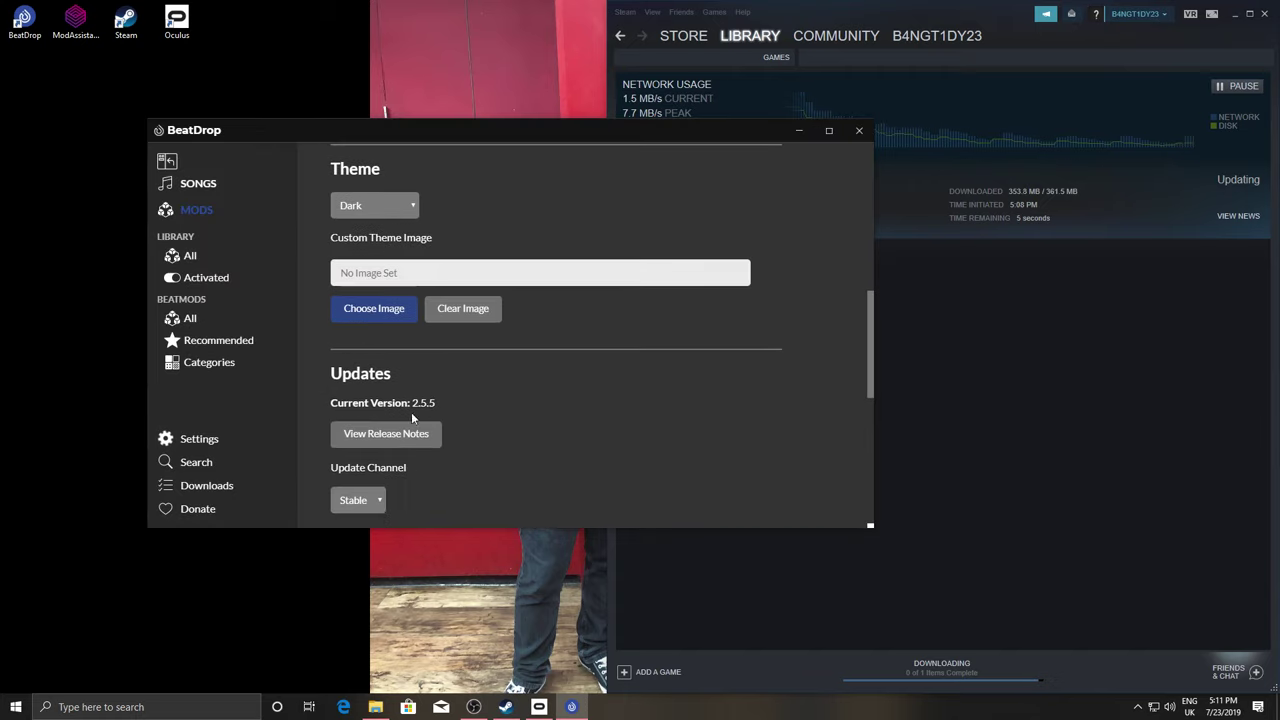
pyautogui.scroll(5, 423, 413)
pyautogui.scroll(4, 423, 413)
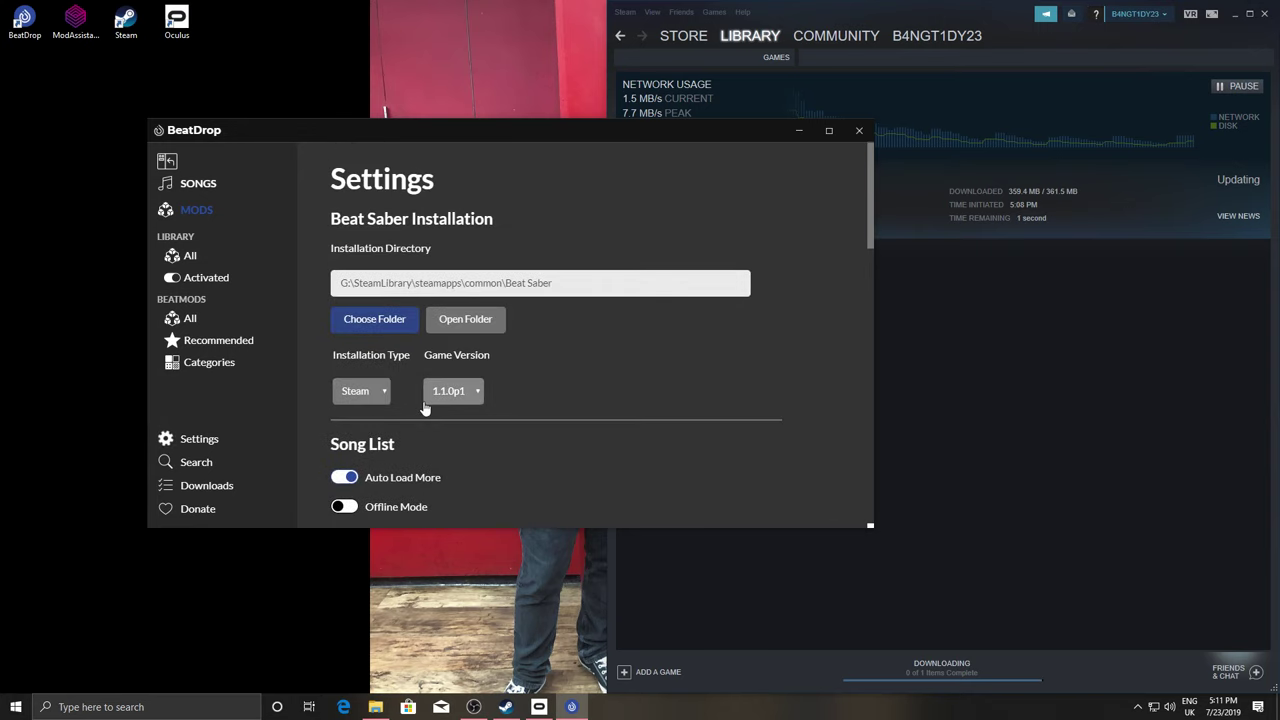
# Check Steam's download progress, and open the Beat Saber installation folder from BeatDrop's settings, refreshing it until the game files are present
pyautogui.click(1029, 375)
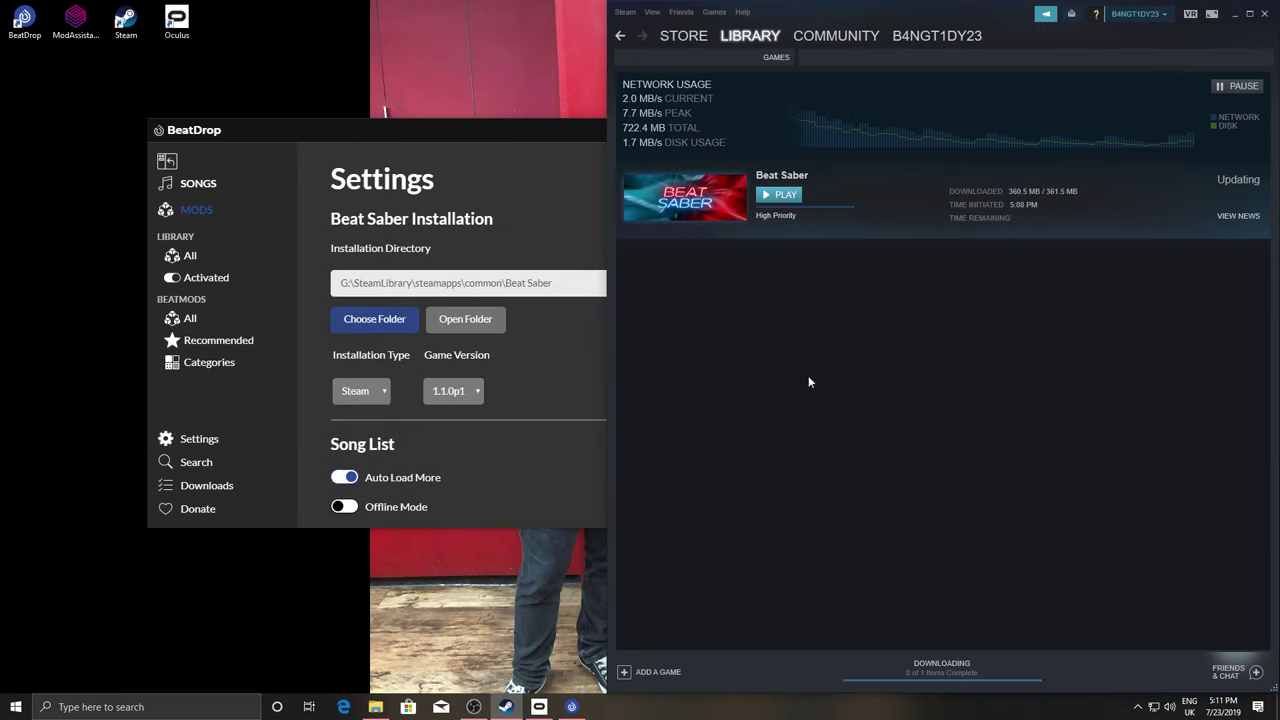
pyautogui.click(462, 319)
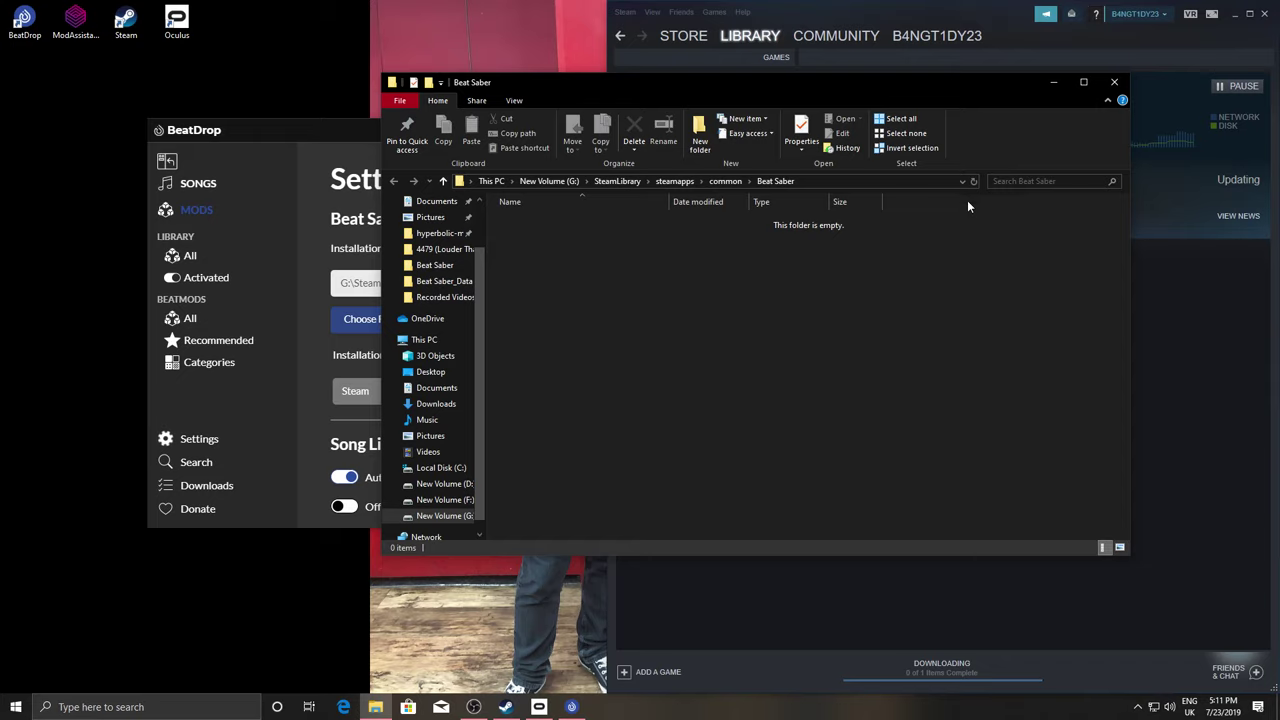
pyautogui.click(973, 182)
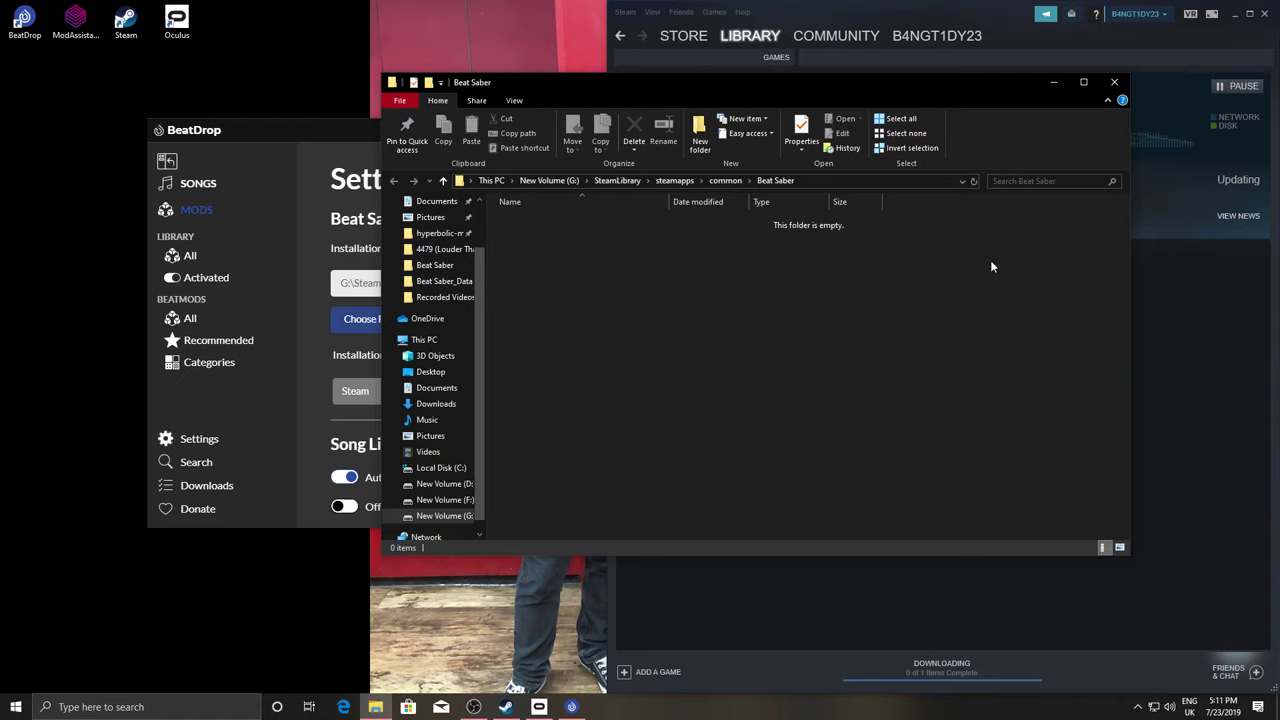
pyautogui.click(975, 181)
pyautogui.click(975, 181)
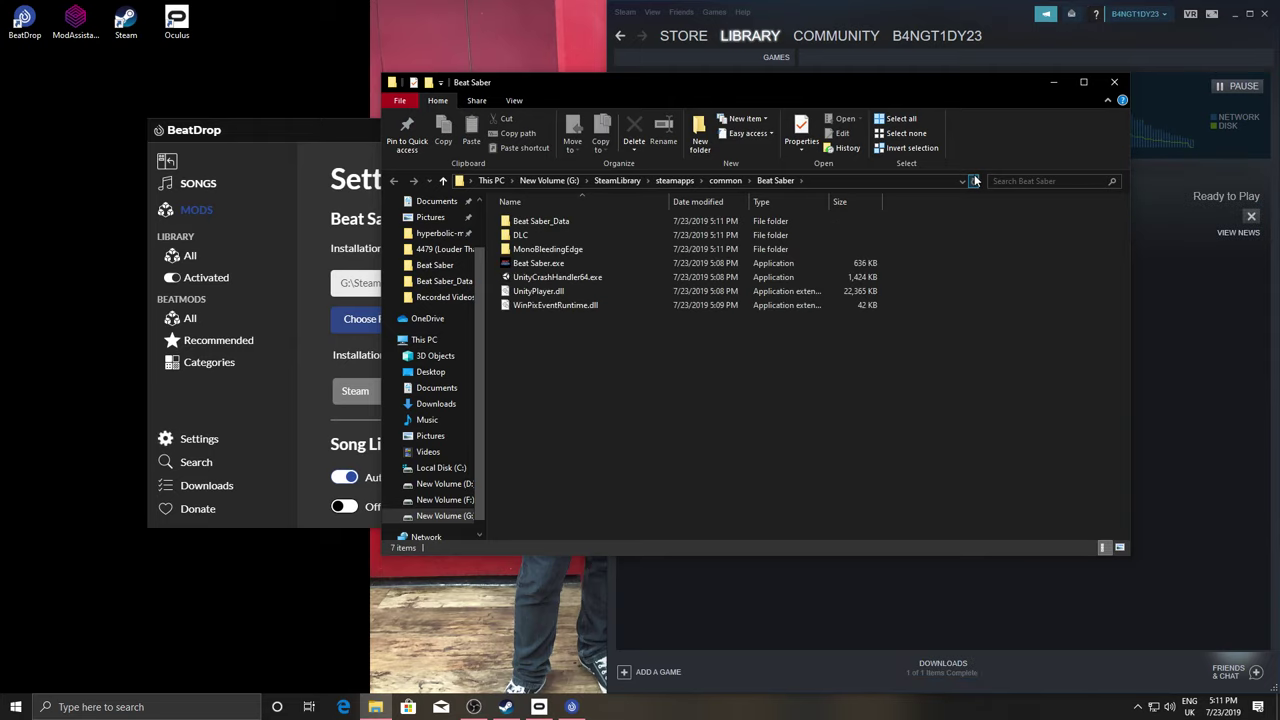
# Launch Beat Saber.exe from the installation folder, let the game load, and quit SteamVR together with the game
pyautogui.doubleClick(565, 264)
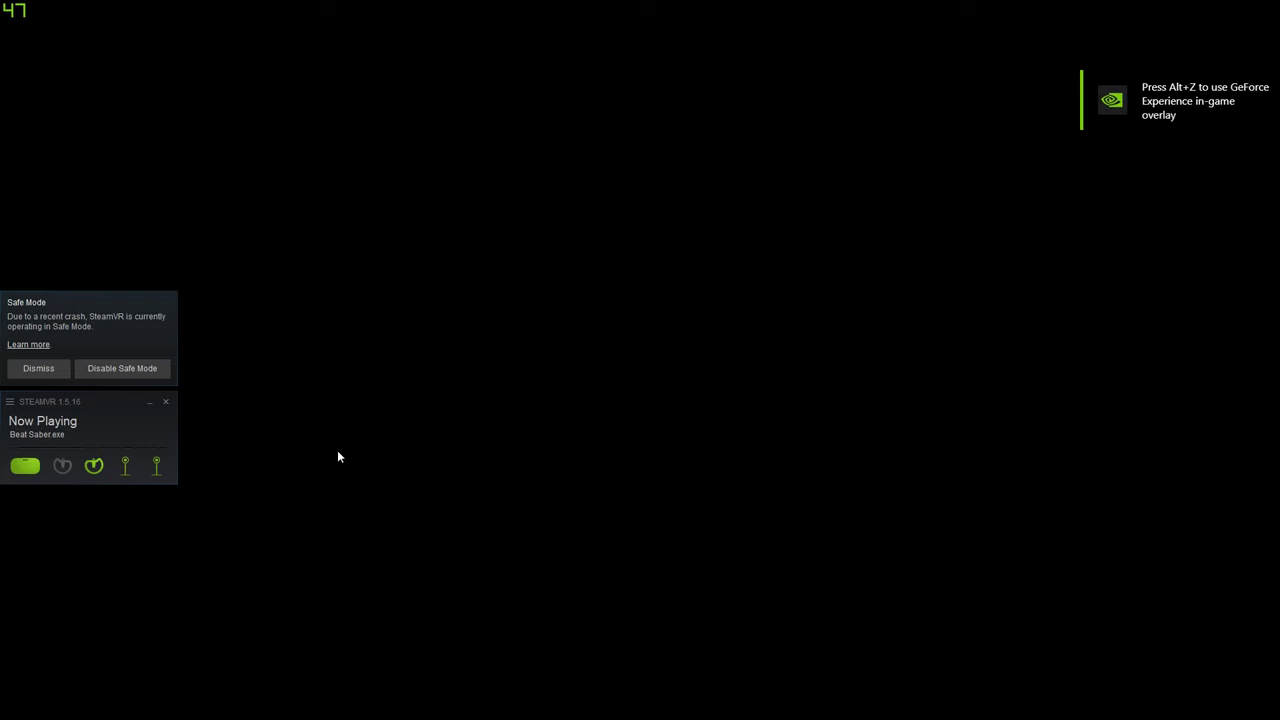
pyautogui.hotkey('alt', 'Tab')
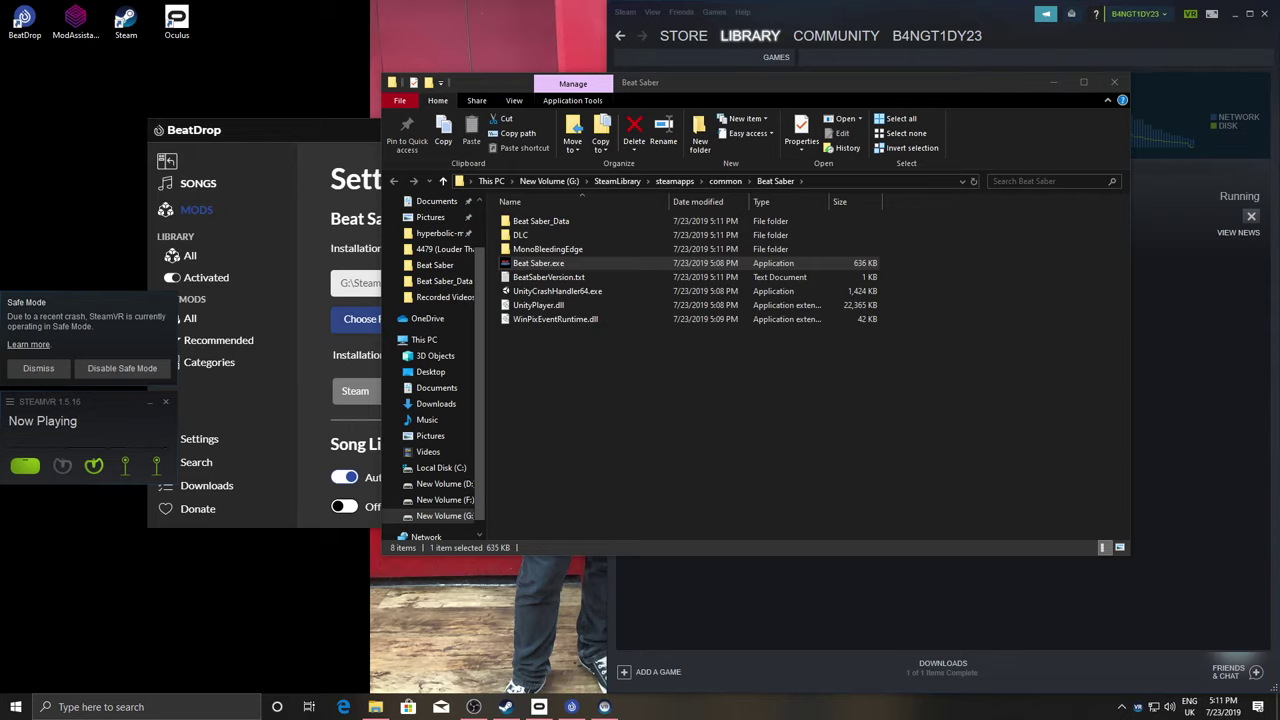
pyautogui.hotkey('alt', 'Tab')
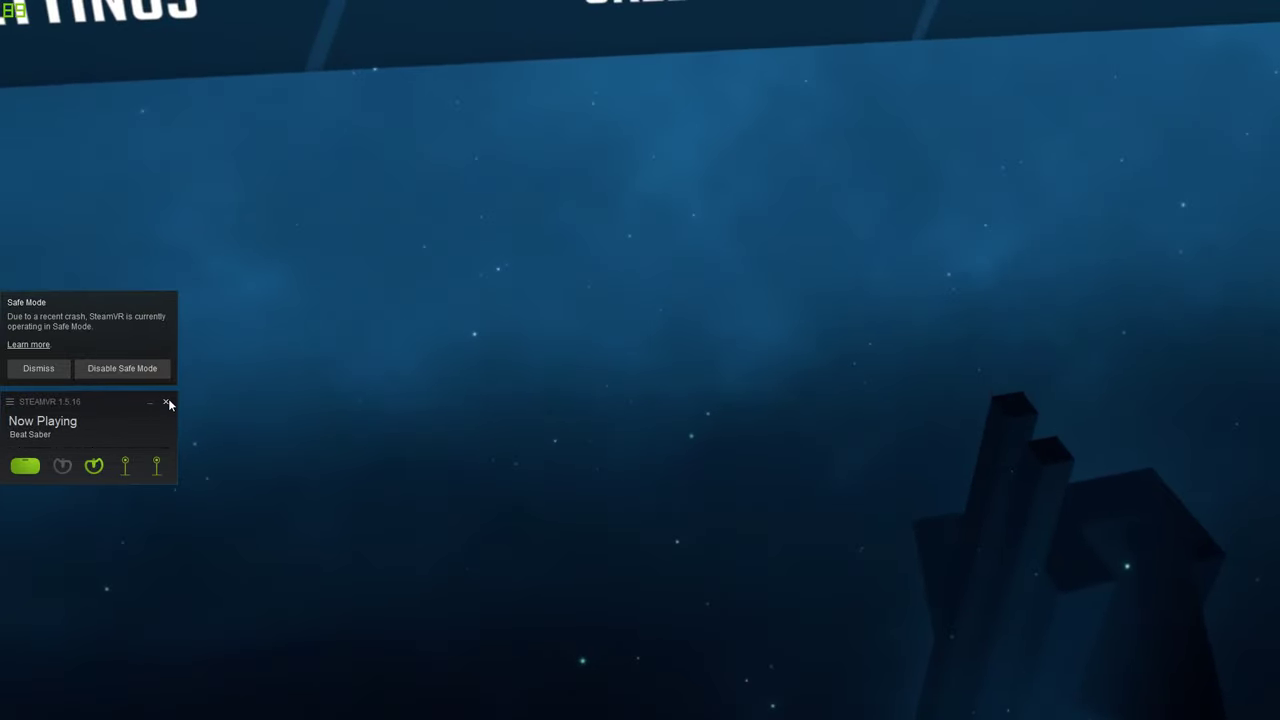
pyautogui.click(167, 401)
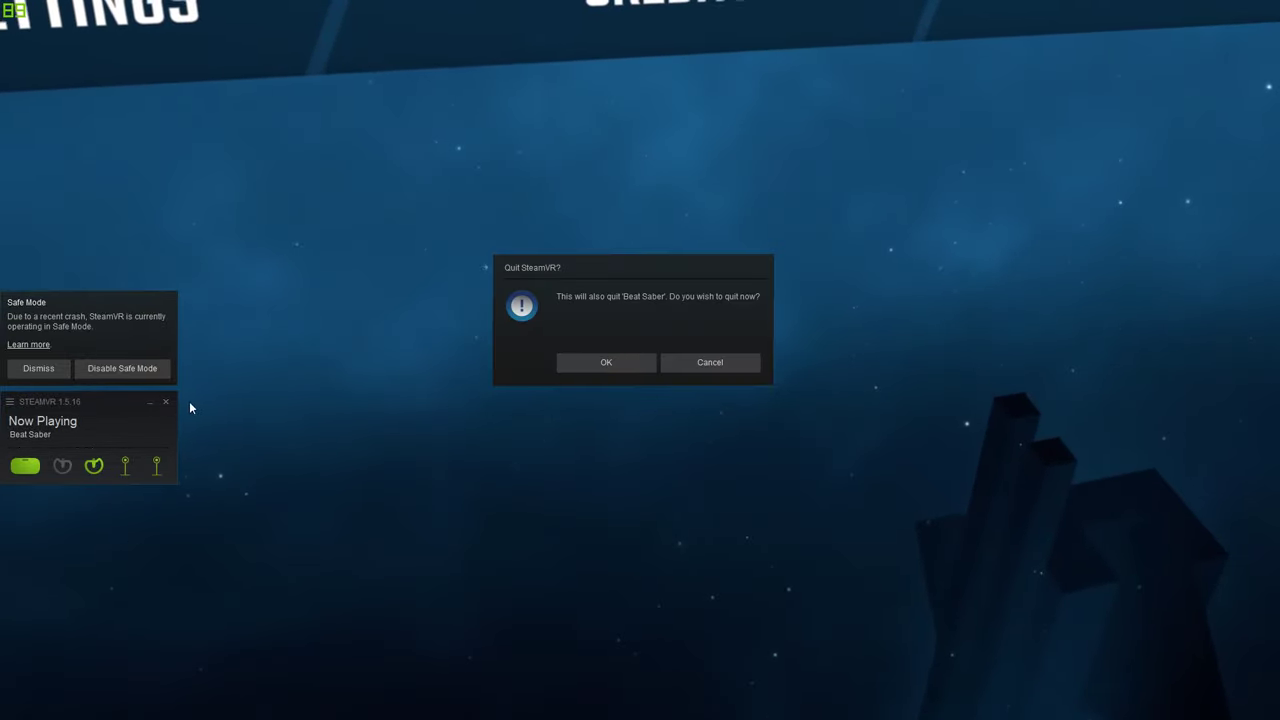
pyautogui.click(558, 364)
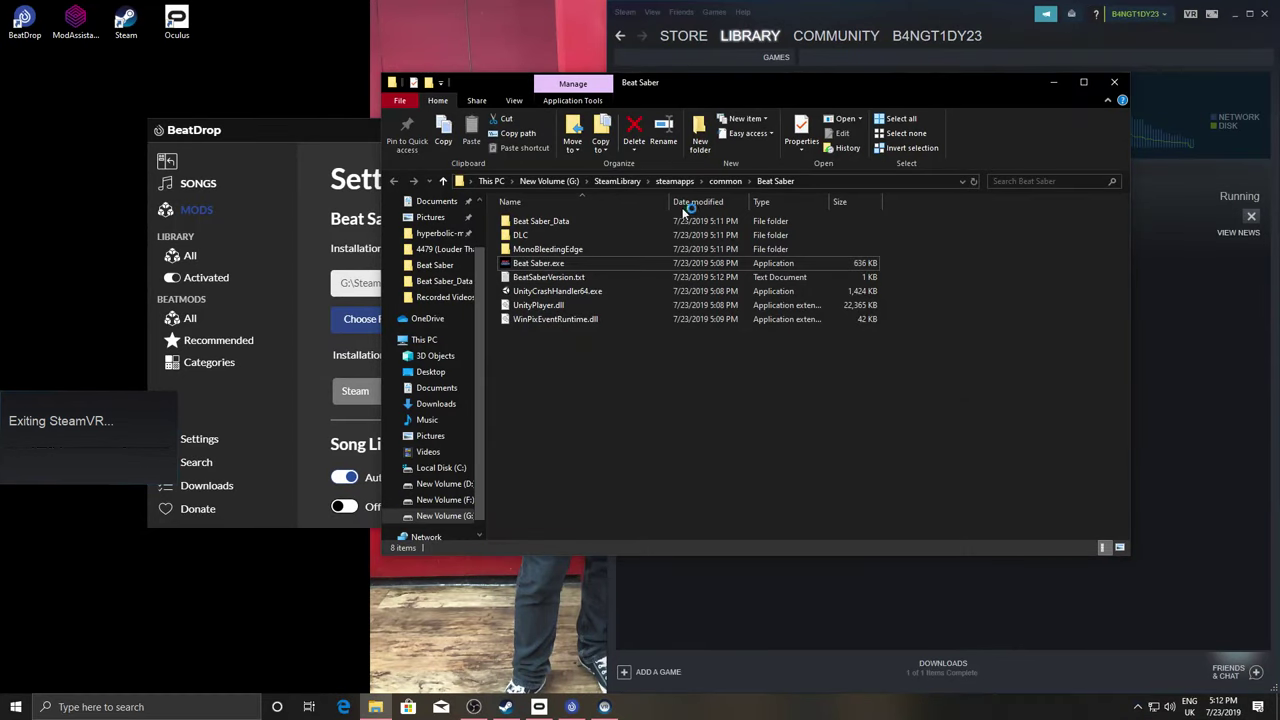
# Move the Beat Saber folder window aside so BeatDrop's installation settings can be reviewed next to it
pyautogui.moveTo(700, 82); pyautogui.dragTo(1019, 96)
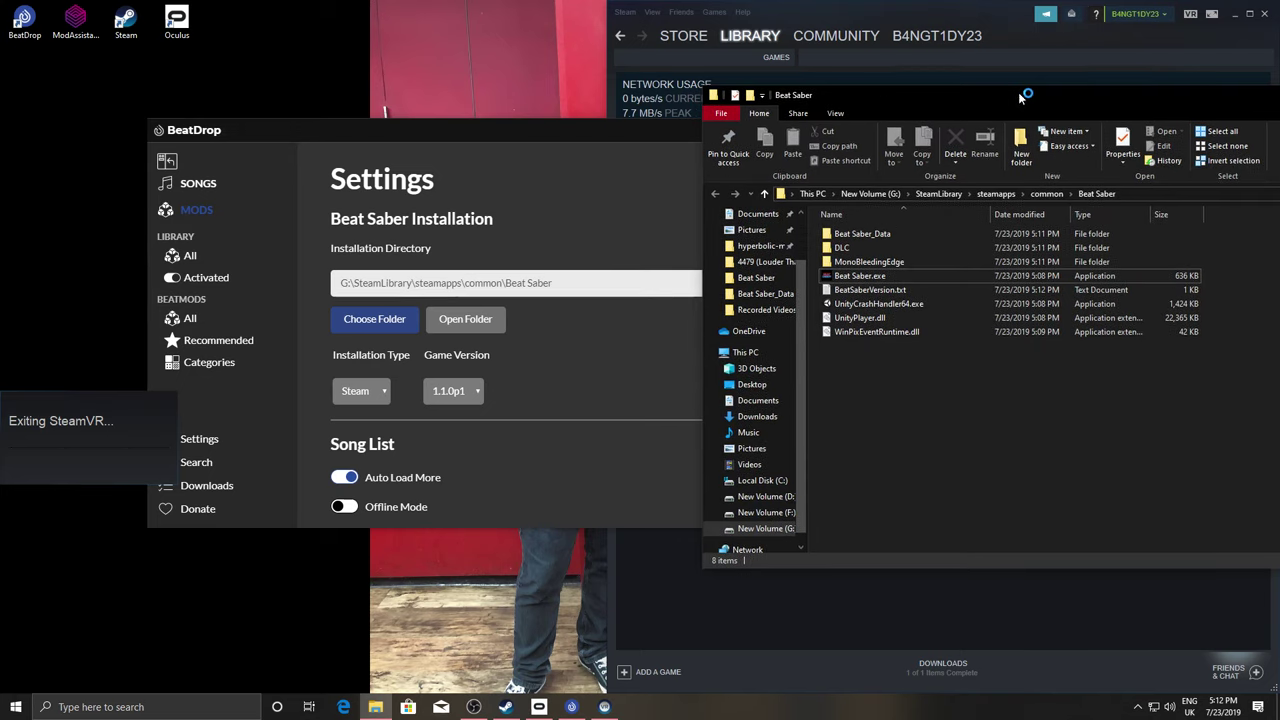
pyautogui.click(624, 131)
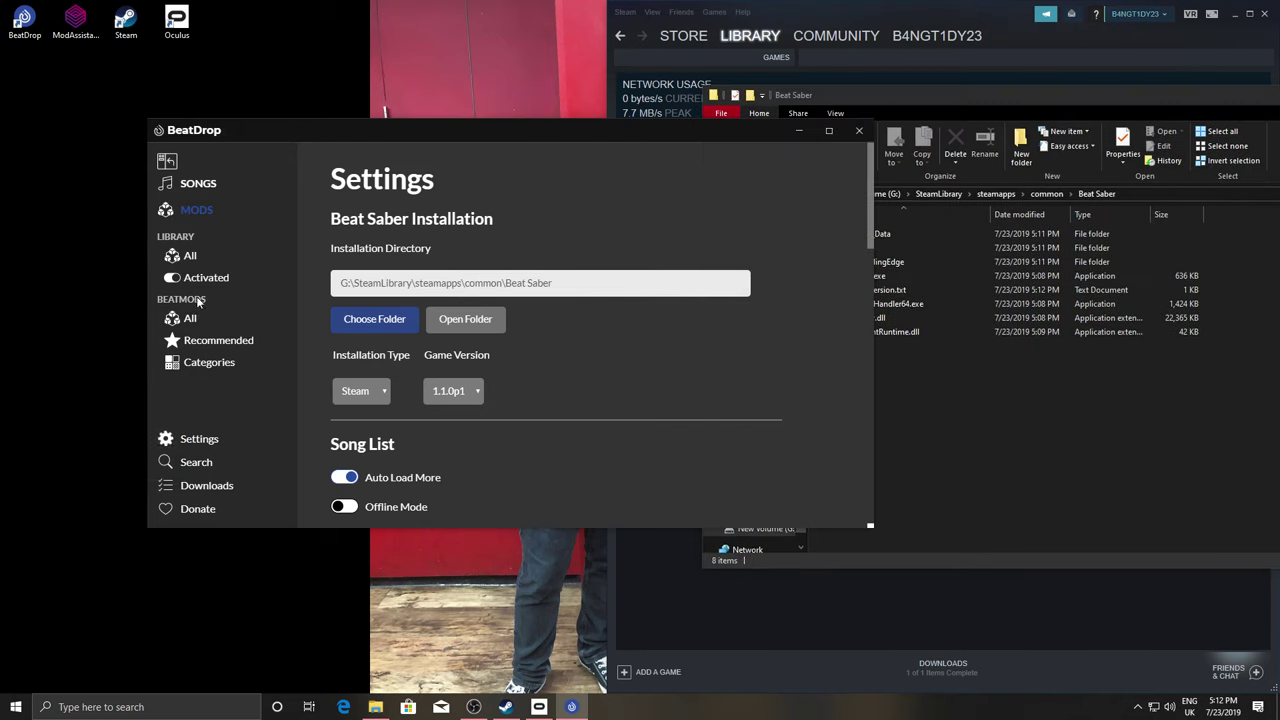
pyautogui.scroll(-3, 504, 375)
pyautogui.scroll(3, 504, 375)
pyautogui.click(930, 280)
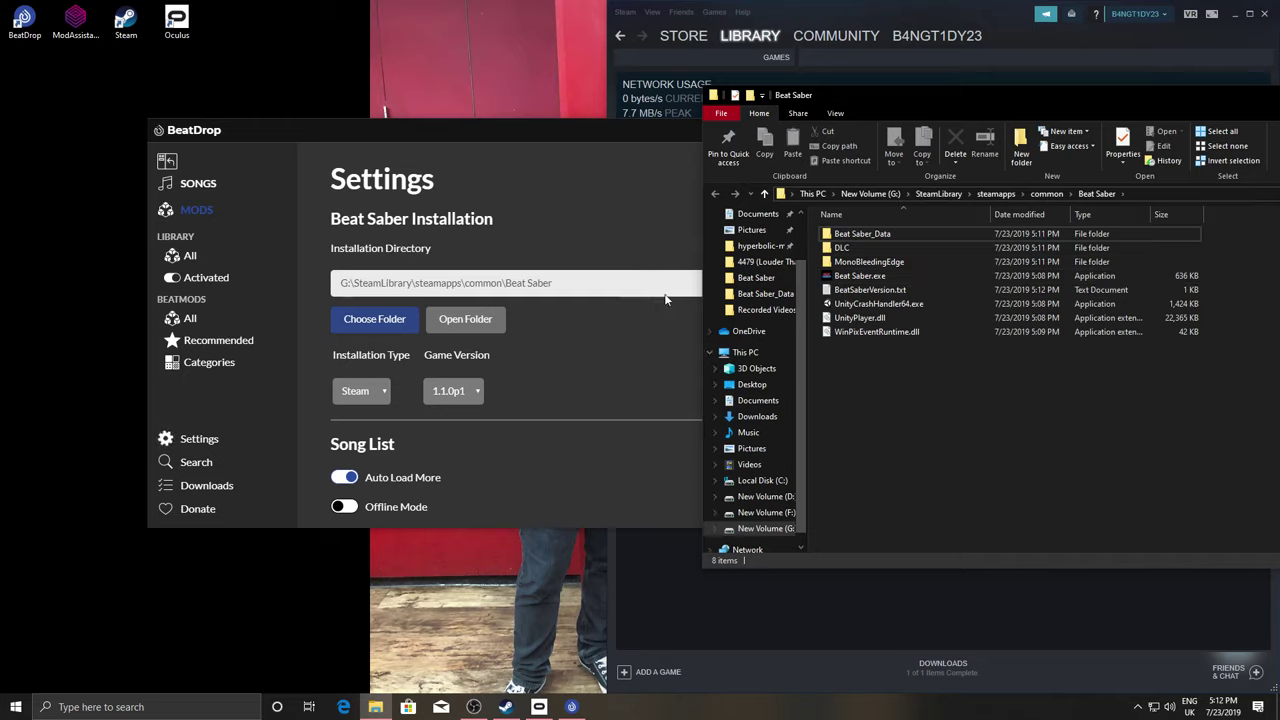
# Browse the BeatMods All, Recommended and Categories lists, and try to view the BSIPA mod in the Core category
pyautogui.click(200, 321)
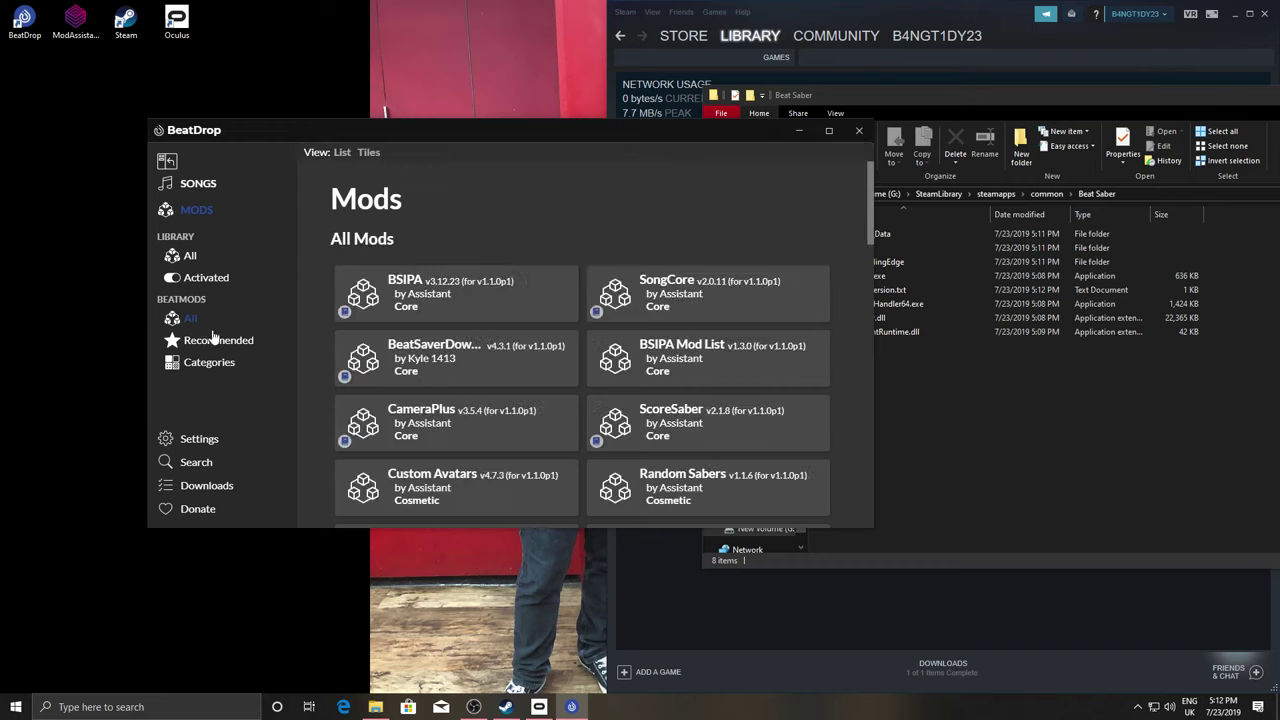
pyautogui.click(223, 342)
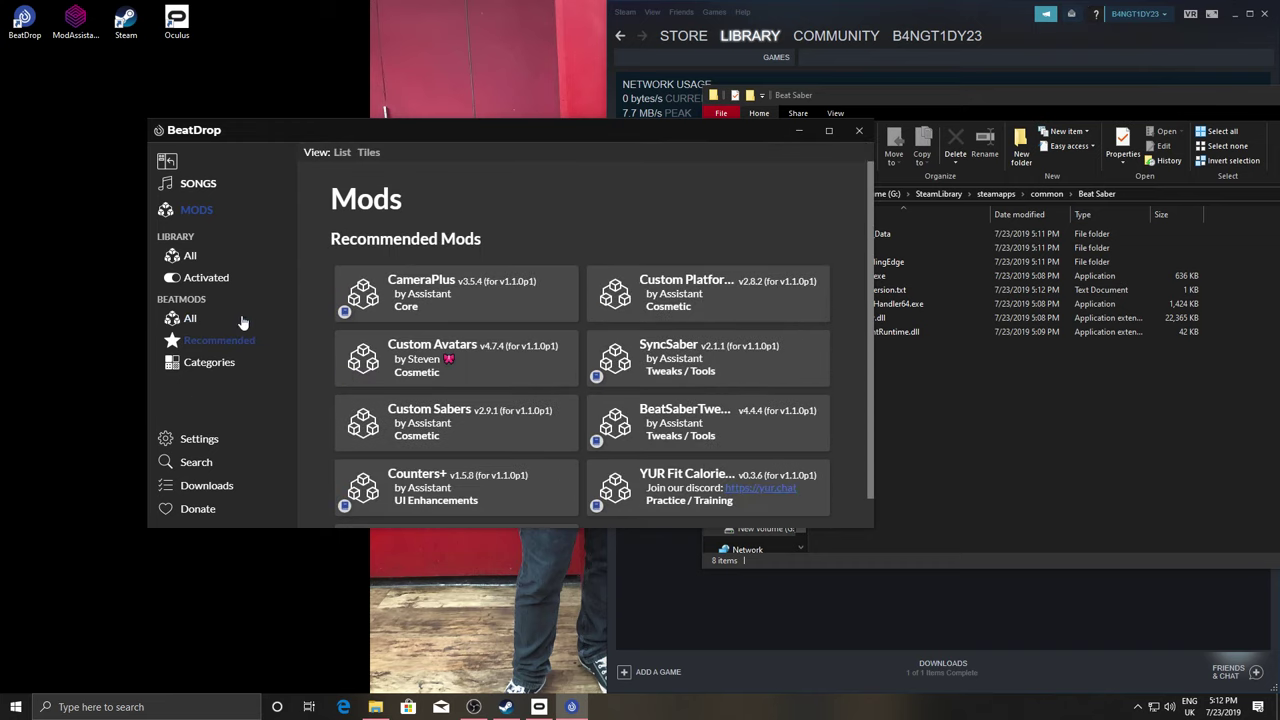
pyautogui.click(208, 364)
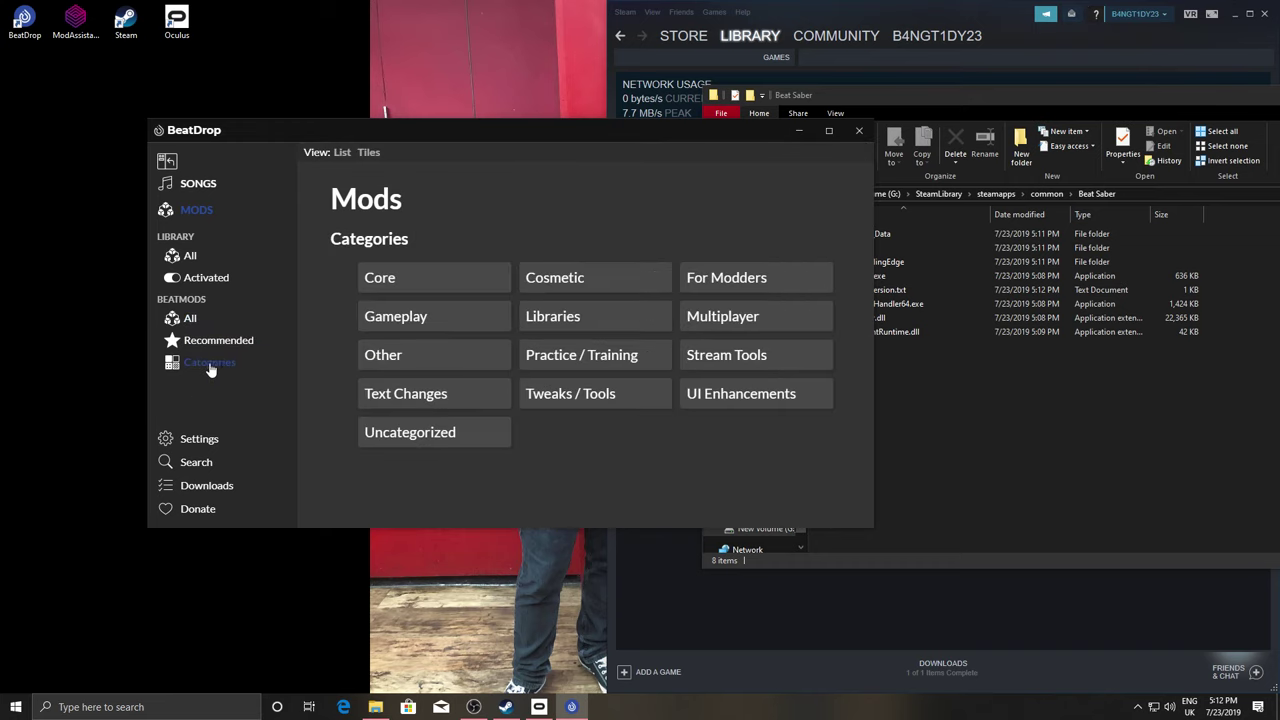
pyautogui.click(432, 280)
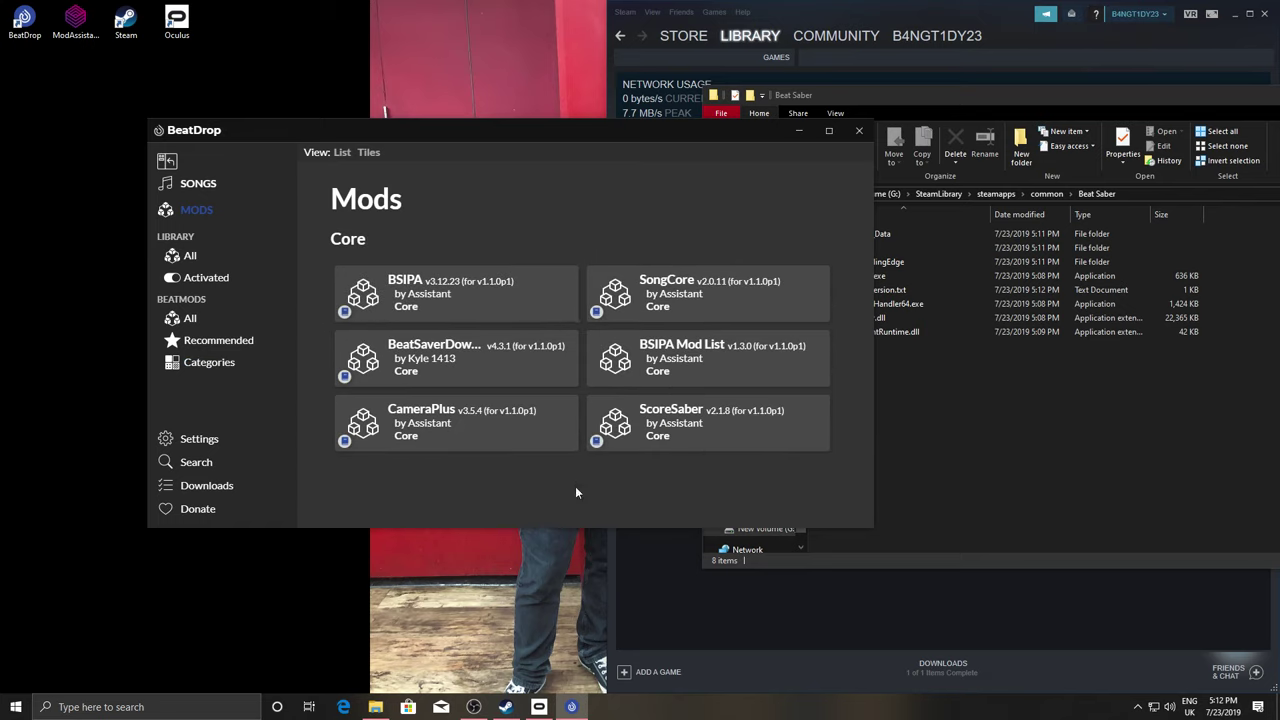
pyautogui.click(505, 316)
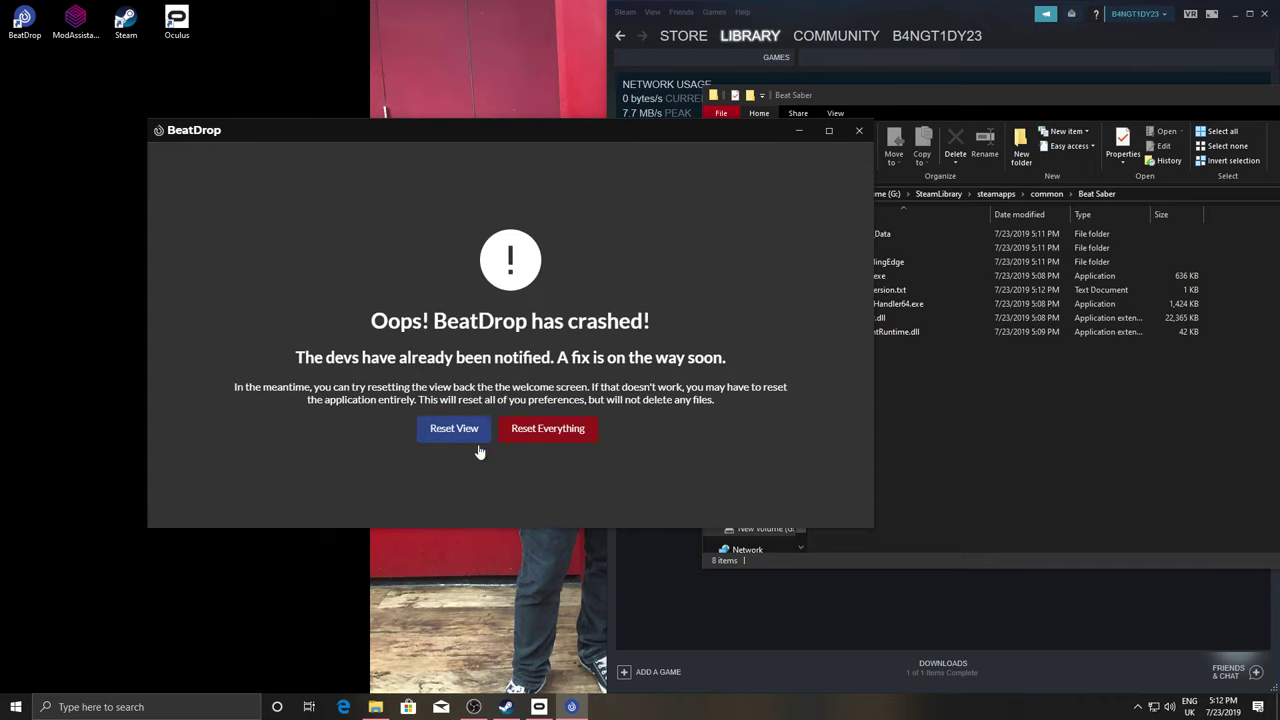
# Reset BeatDrop's view and try to view the BSIPA mod from the Core category again
pyautogui.click(467, 432)
pyautogui.click(205, 319)
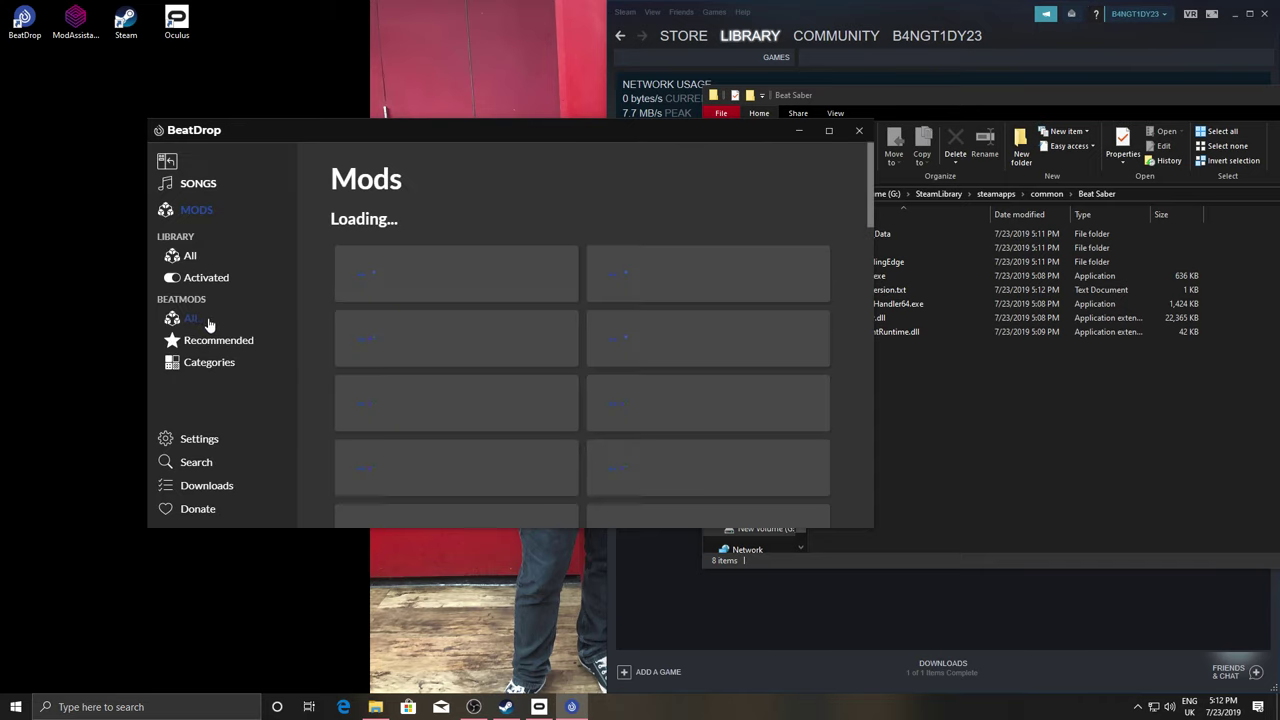
pyautogui.click(215, 362)
pyautogui.click(378, 278)
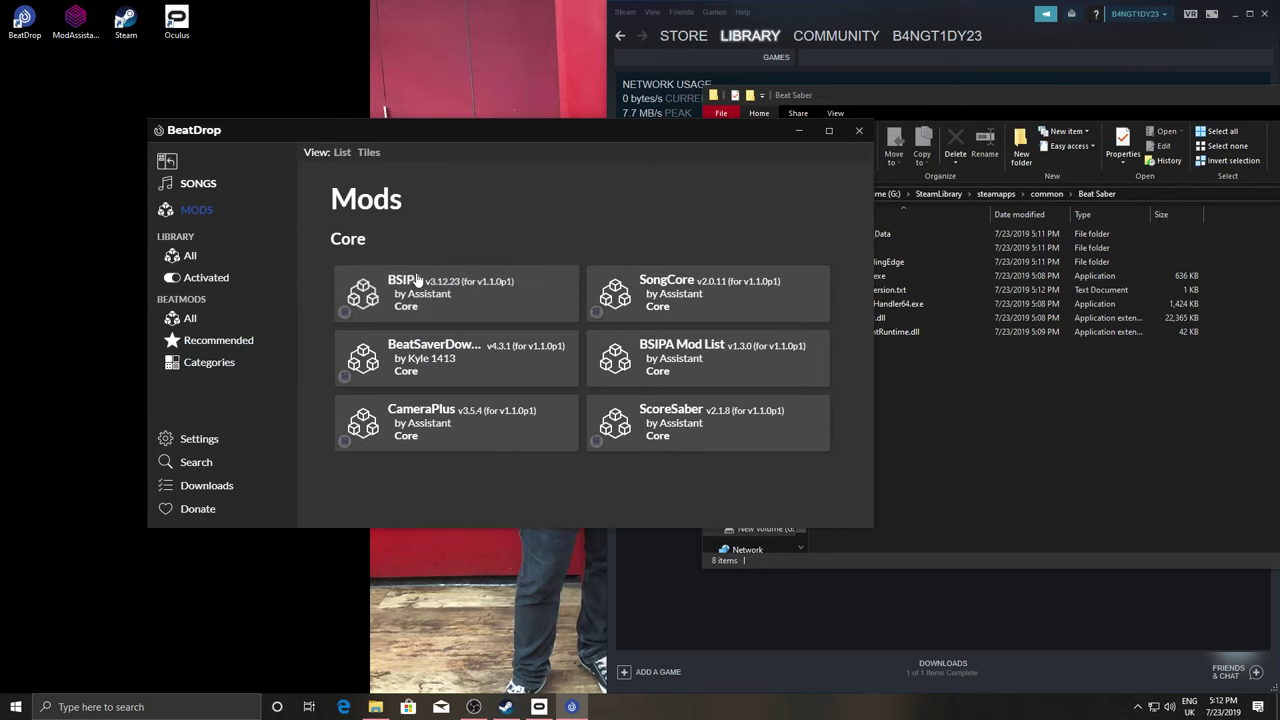
pyautogui.click(458, 299)
# Reset everything in BeatDrop, dismiss the release notes, and choose G:\SteamLibrary\steamapps\common\Beat Saber as the installation directory
pyautogui.click(566, 433)
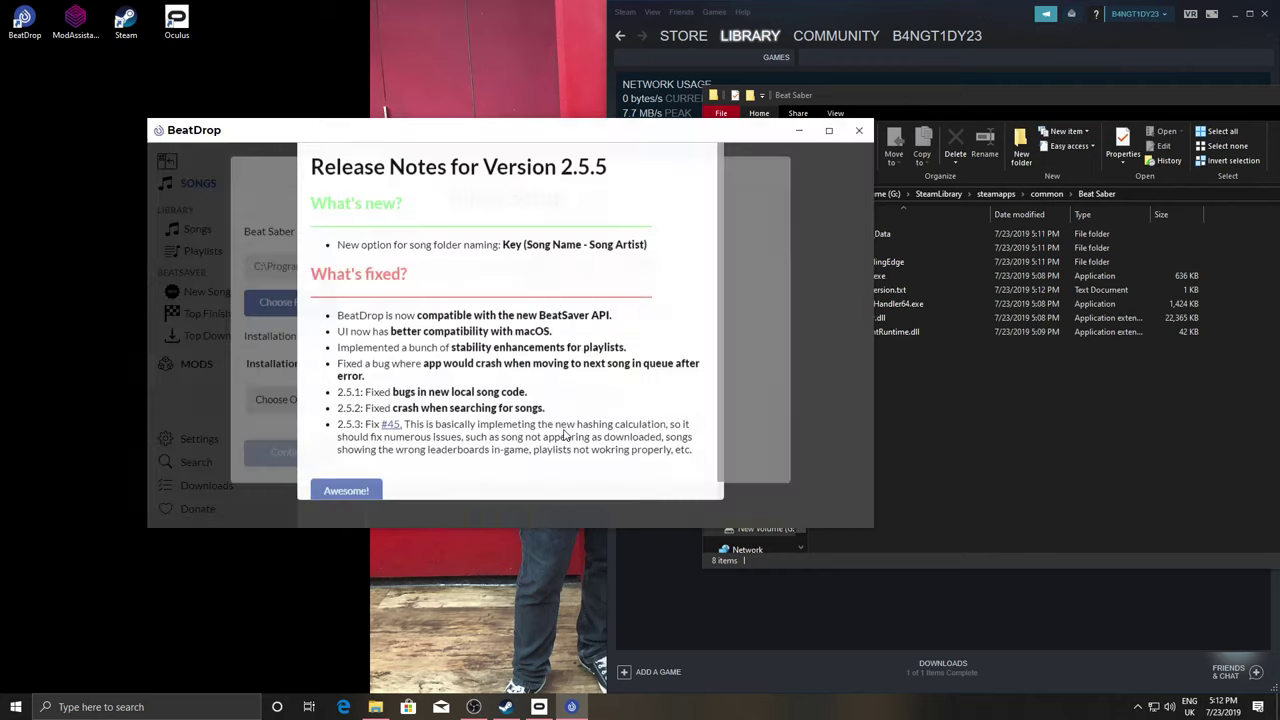
pyautogui.click(357, 500)
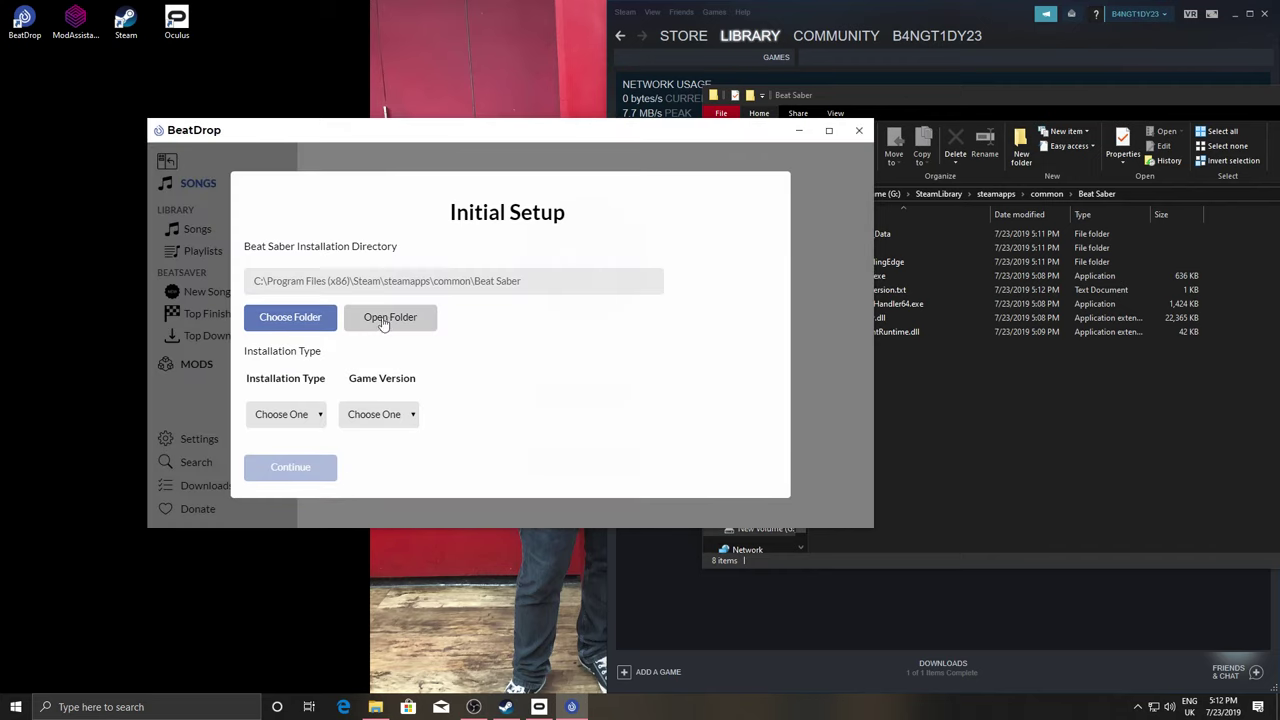
pyautogui.click(316, 318)
pyautogui.click(338, 210)
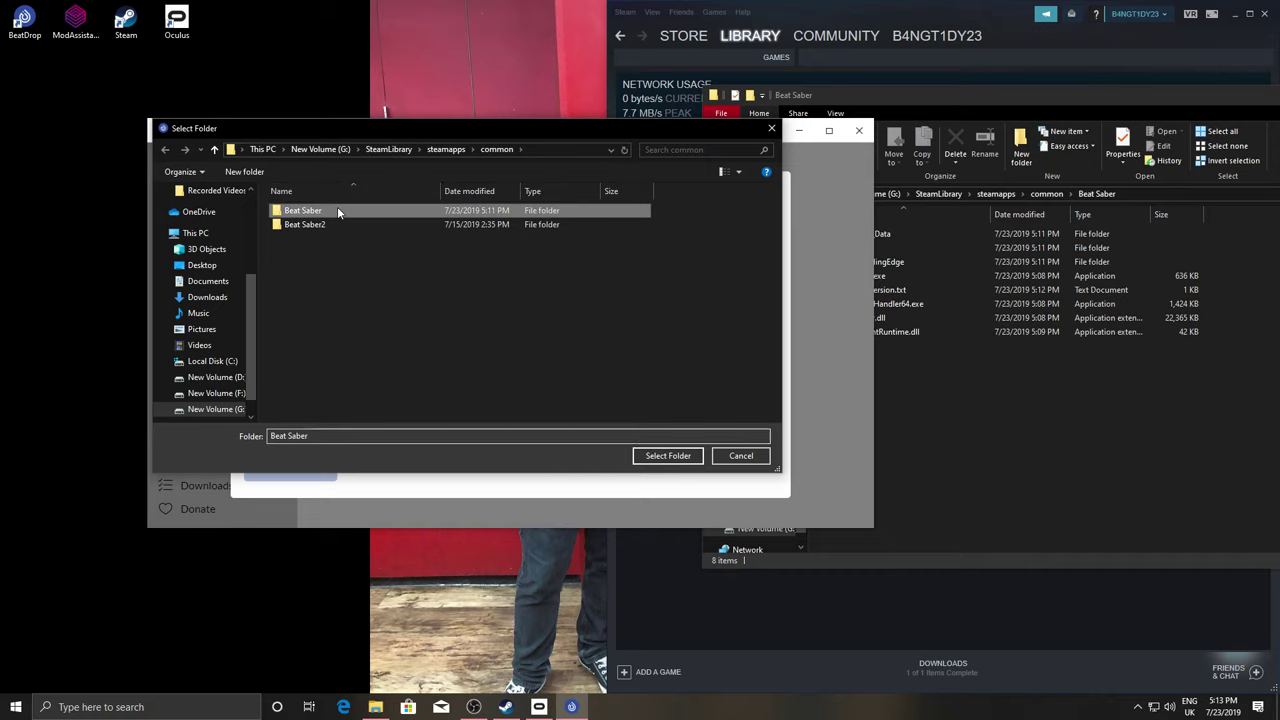
pyautogui.doubleClick(338, 210)
pyautogui.click(669, 456)
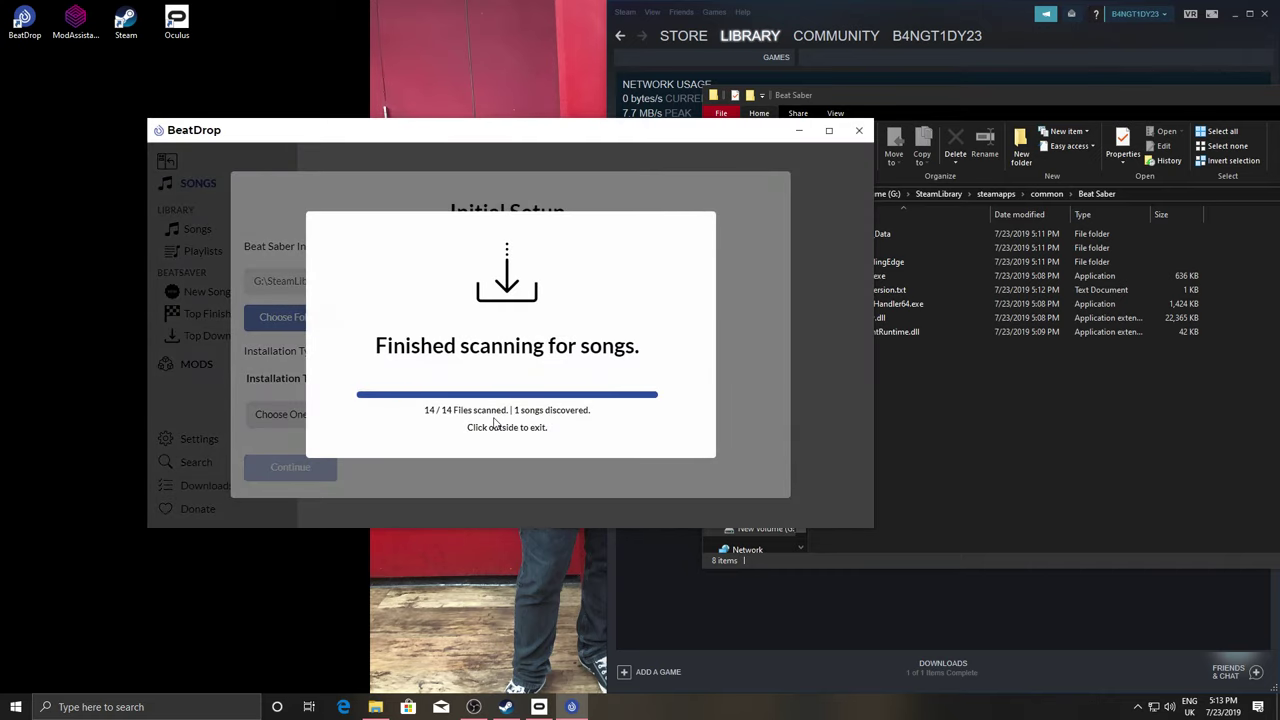
pyautogui.click(514, 482)
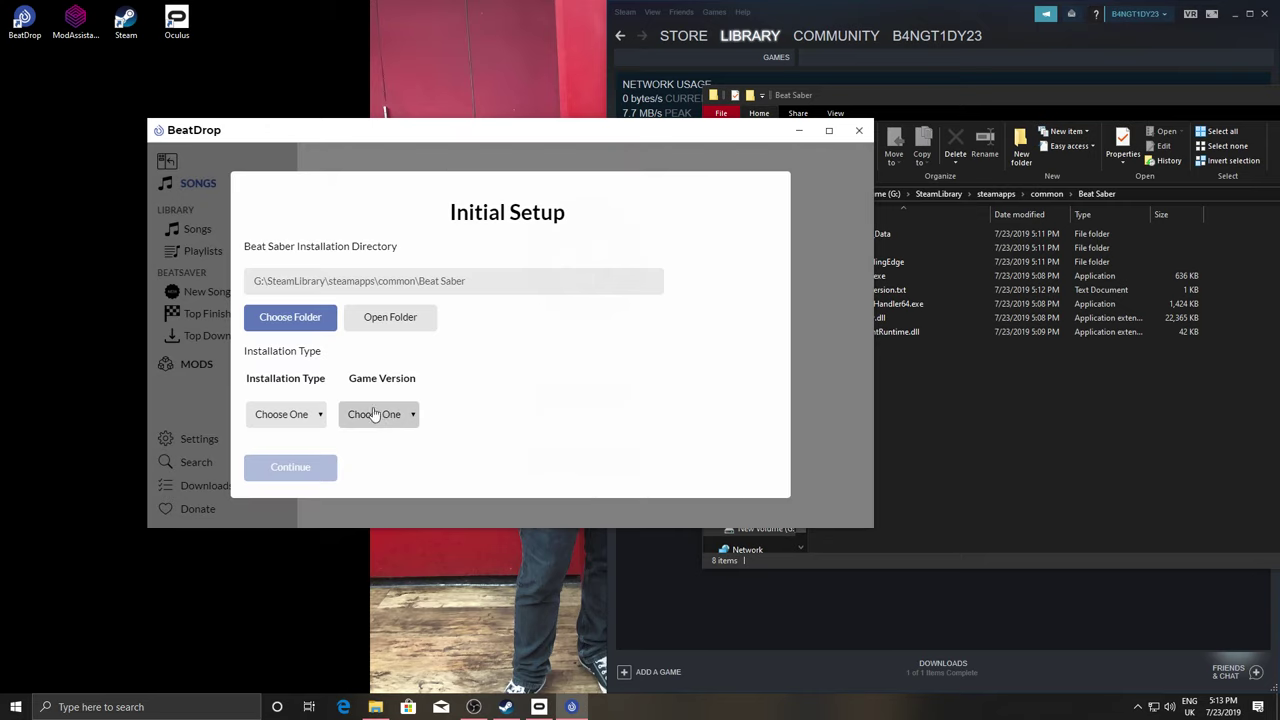
# Choose Steam as the installation type and 1.1.0p1 as the game version, complete the initial setup, and dismiss the Plugins directory error
pyautogui.click(282, 414)
pyautogui.click(305, 459)
pyautogui.click(390, 414)
pyautogui.click(386, 460)
pyautogui.click(288, 470)
pyautogui.click(420, 474)
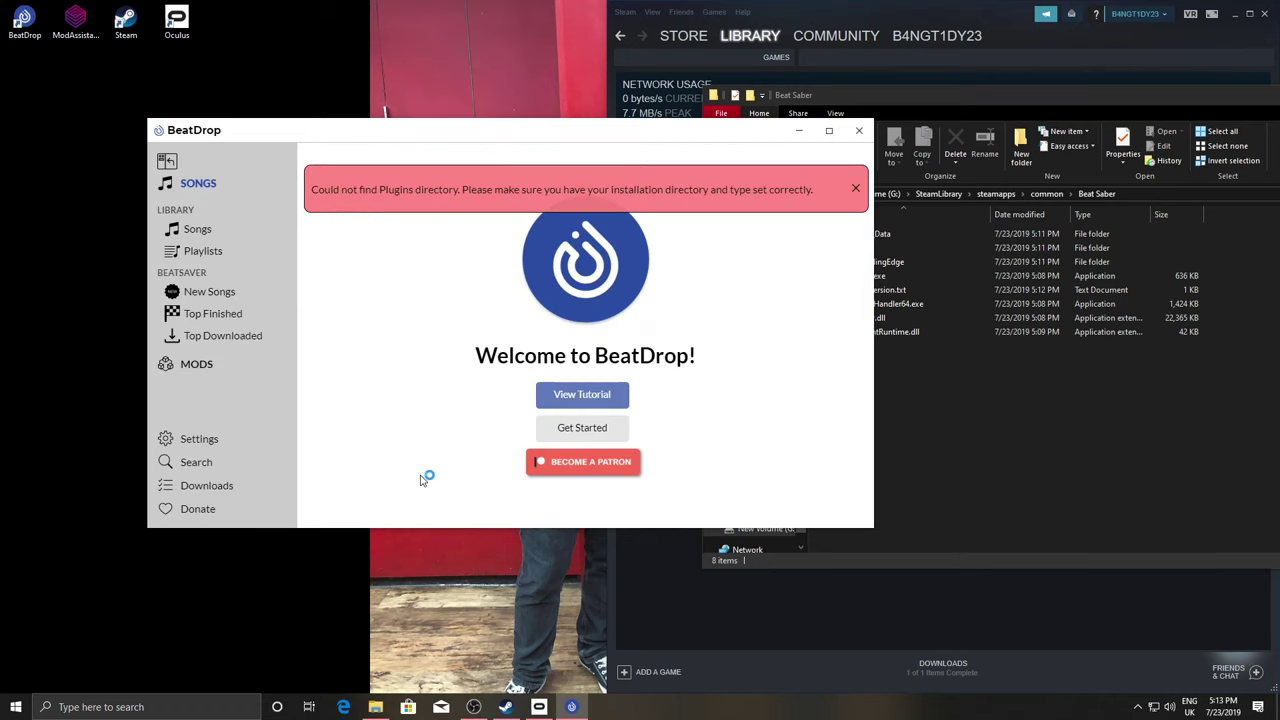
pyautogui.click(856, 189)
# Inspect the Plugins folder inside the Beat Saber directory and return to BeatDrop
pyautogui.click(910, 374)
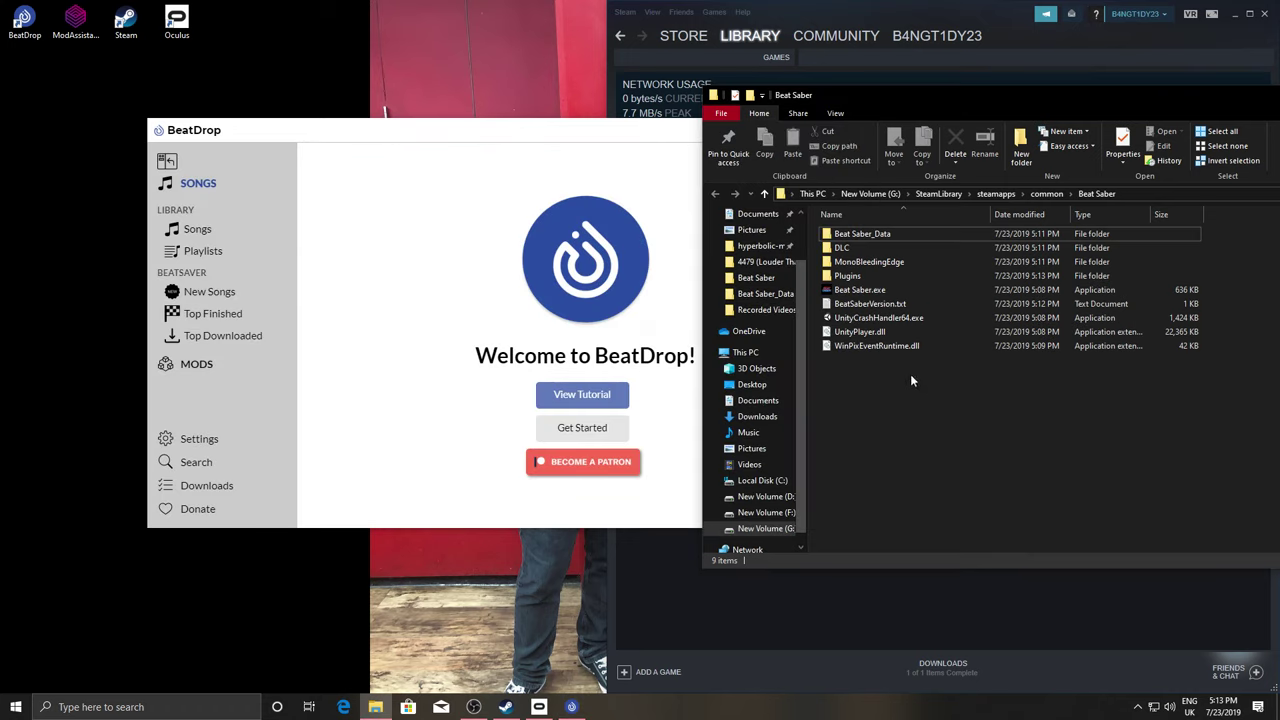
pyautogui.doubleClick(862, 275)
pyautogui.hotkey('alt', 'Left')
pyautogui.click(600, 303)
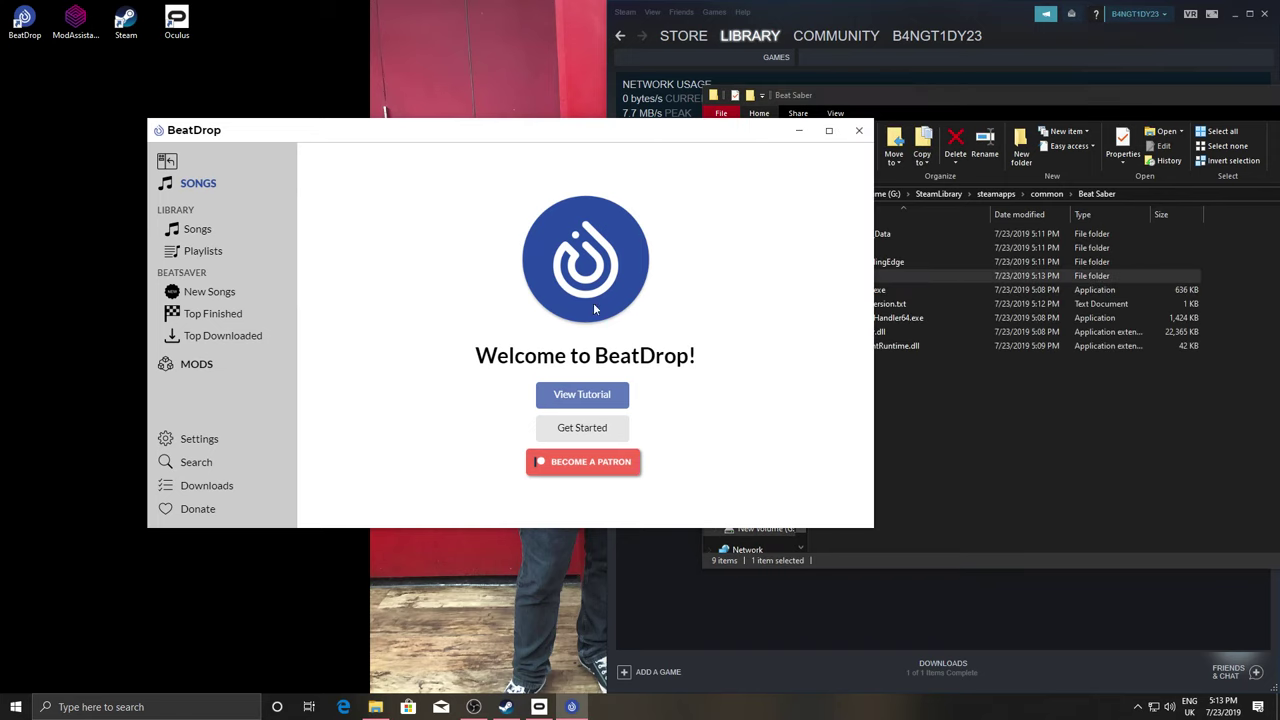
# Open BeatDrop's mods section, look at the recommended mods, and list all approved BeatMods mods
pyautogui.click(196, 364)
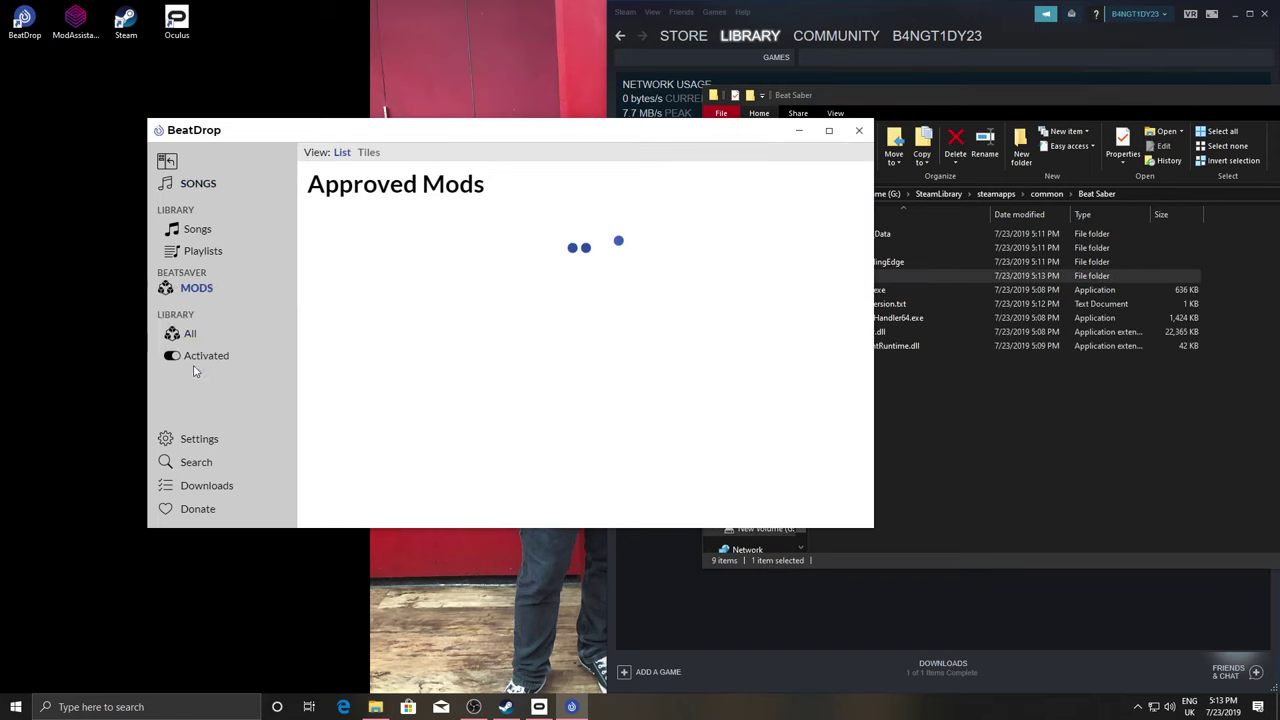
pyautogui.click(205, 341)
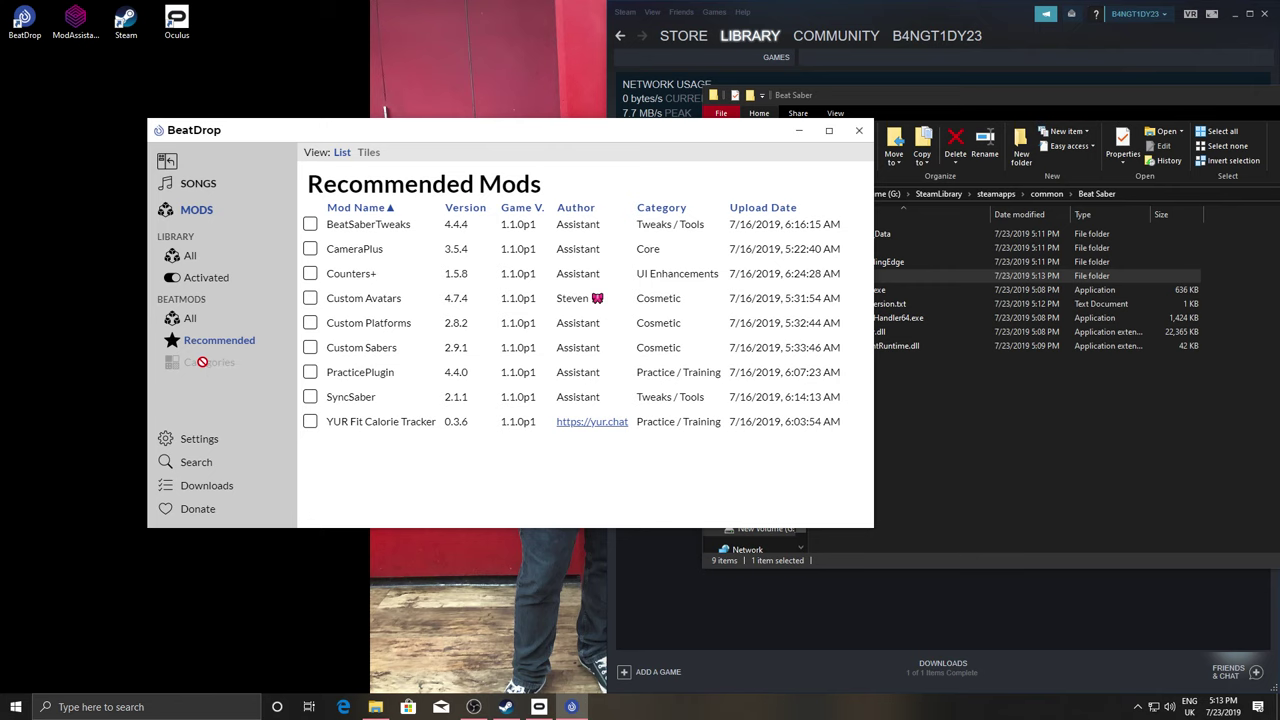
pyautogui.click(200, 318)
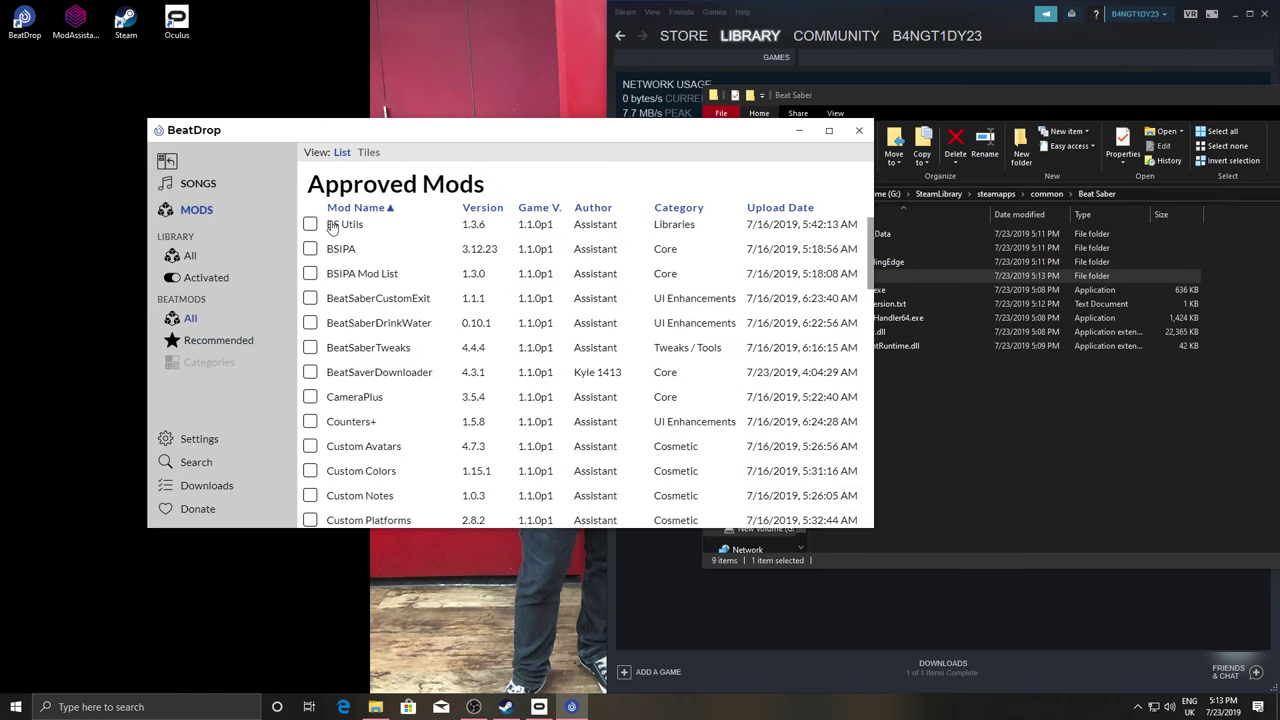
# Try to install the BSIPA 3.12.23 mod and reset the view to the welcome screen after the crash
pyautogui.click(310, 249)
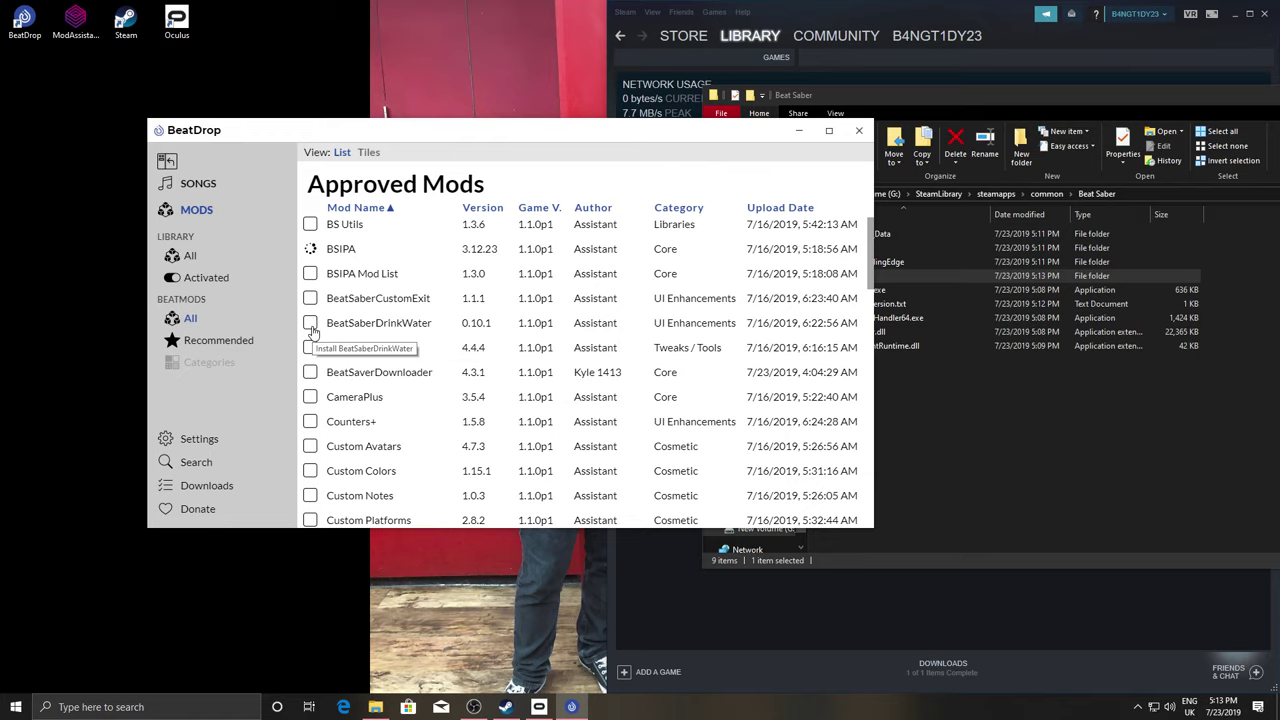
pyautogui.click(309, 252)
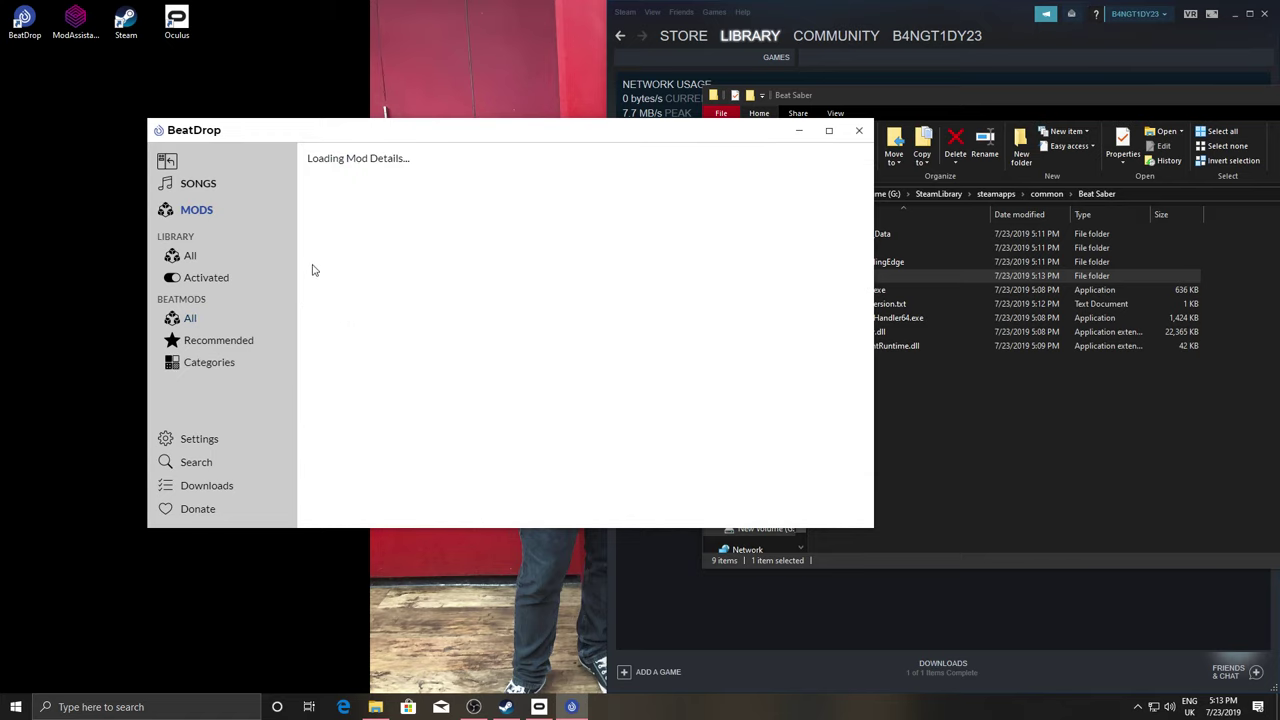
pyautogui.click(456, 431)
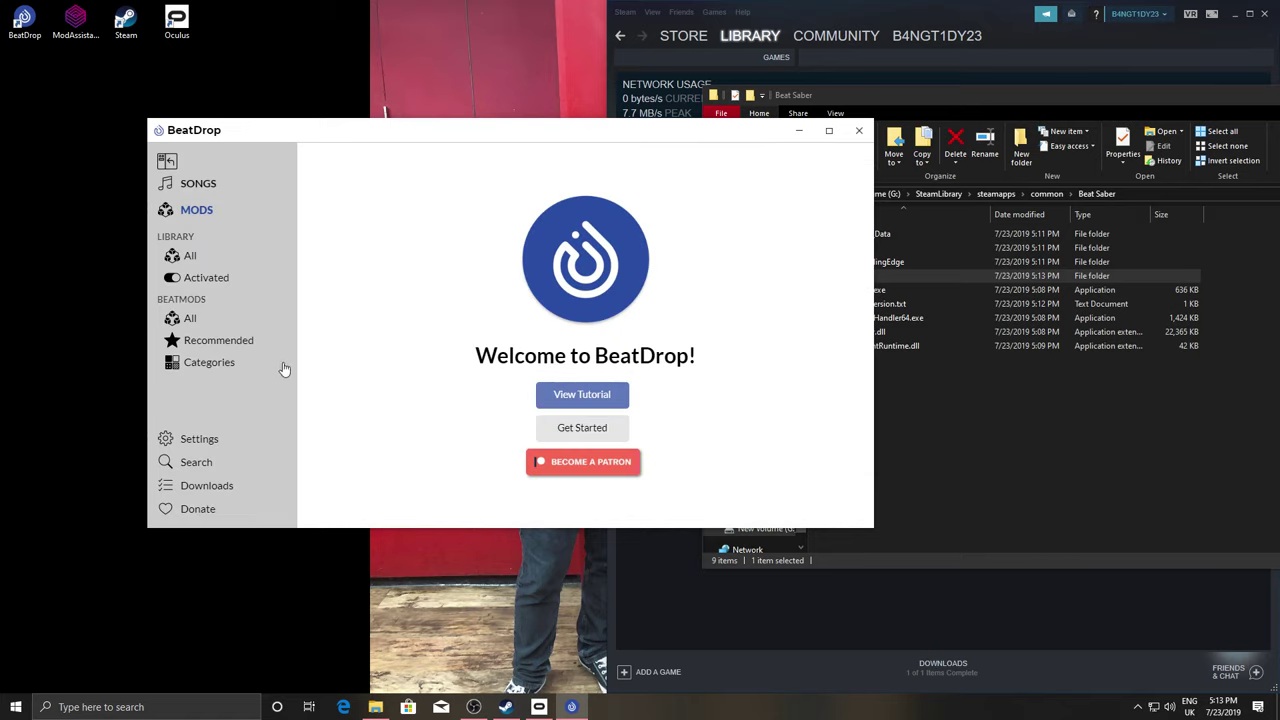
# Review the song list and download settings, and look through the mods under Categories
pyautogui.click(205, 362)
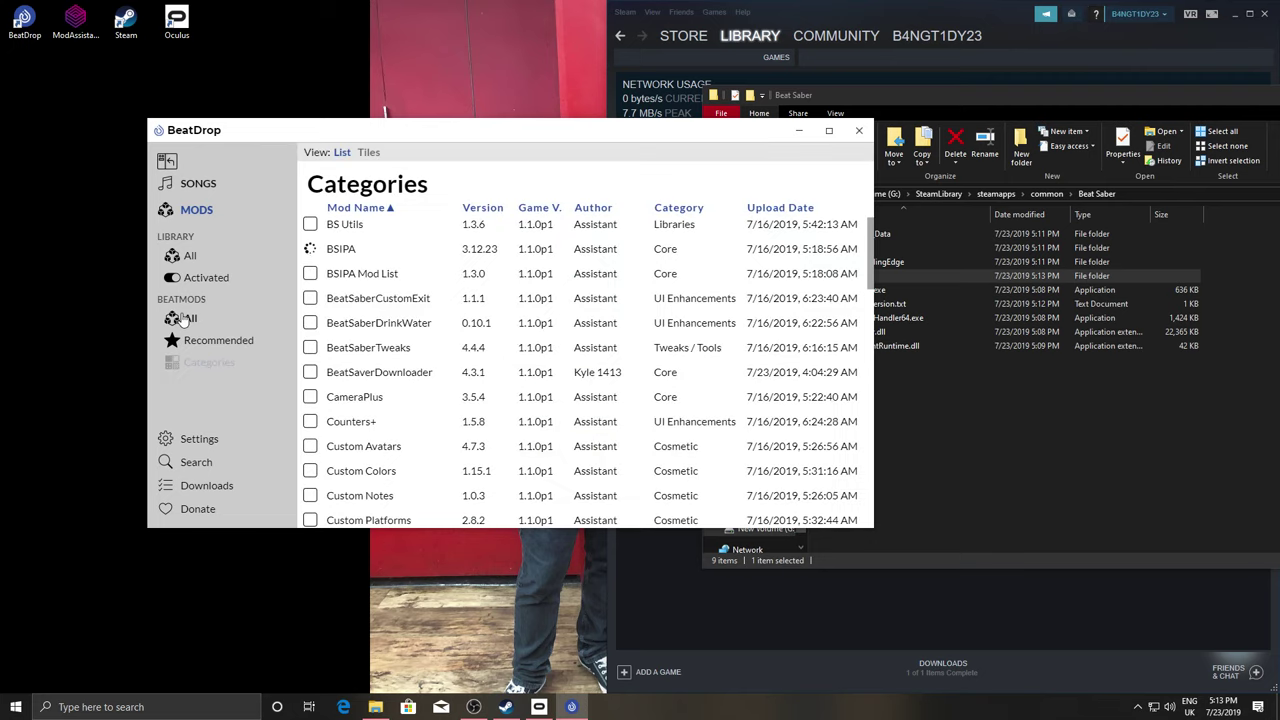
pyautogui.click(190, 439)
pyautogui.scroll(-3, 468, 420)
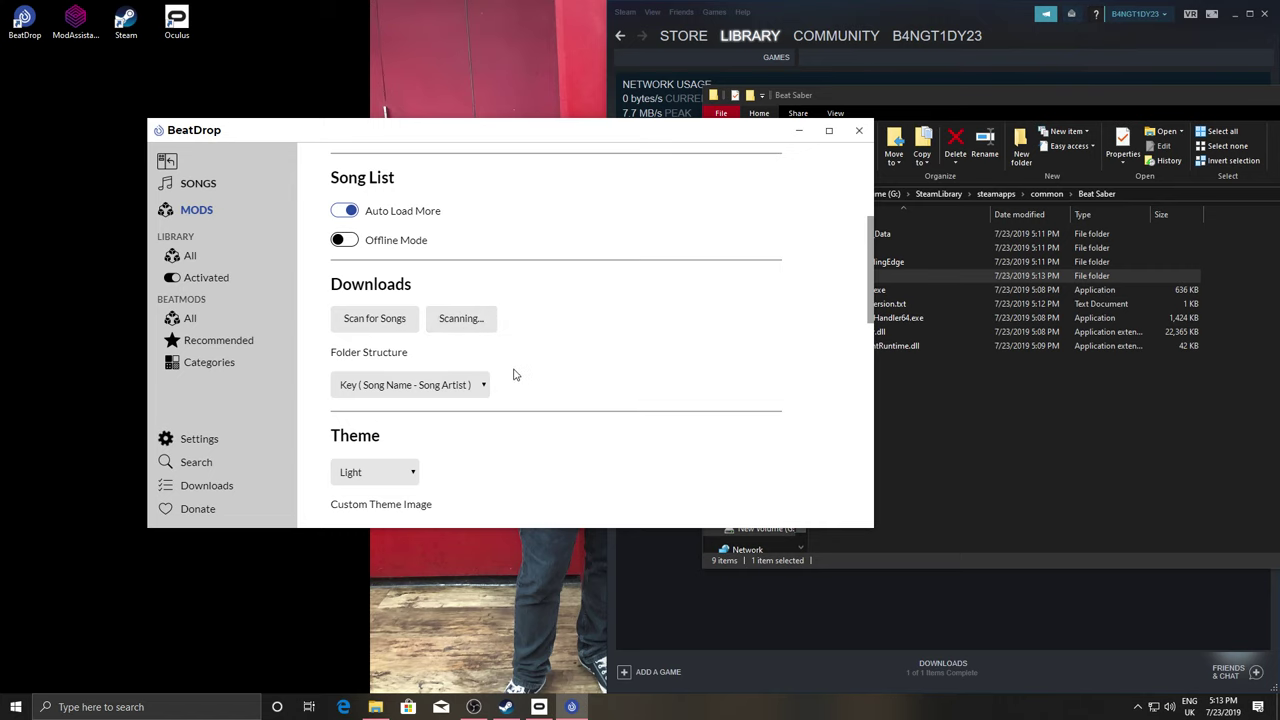
pyautogui.click(196, 362)
pyautogui.click(310, 249)
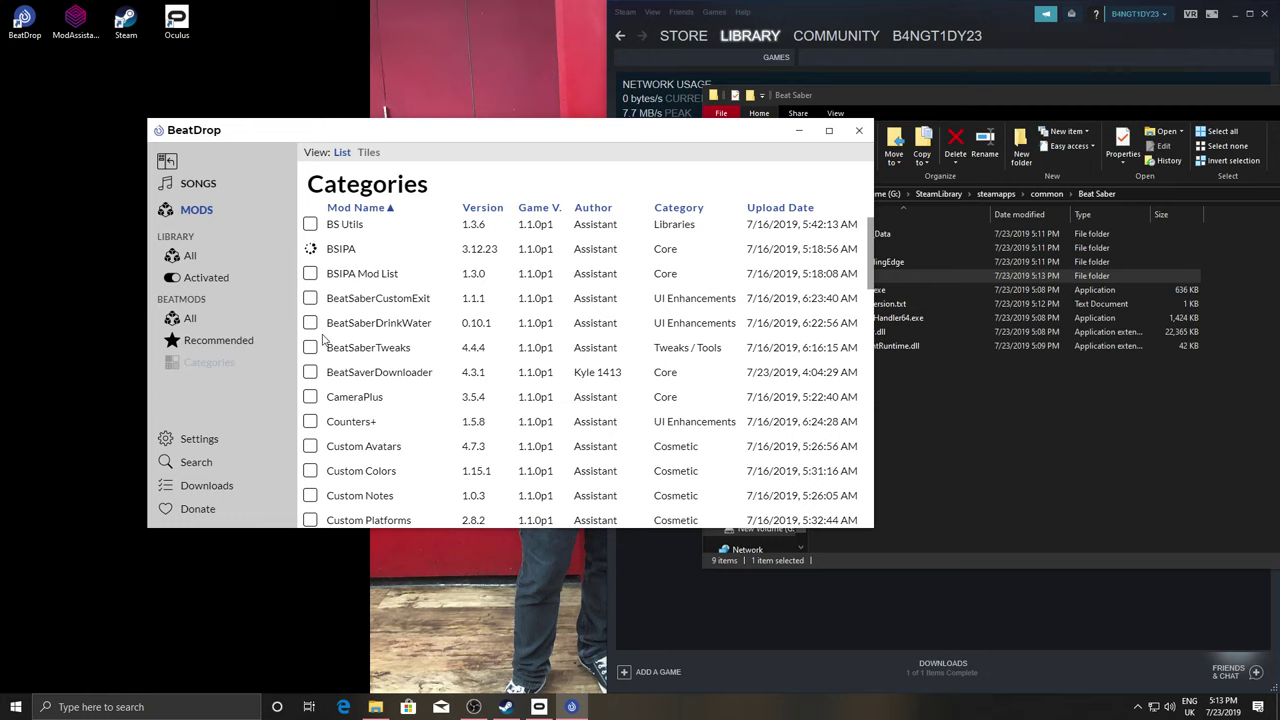
pyautogui.scroll(-5, 322, 340)
pyautogui.scroll(5, 318, 343)
# Switch to File Explorer and check the contents and full path of Beat Saber's Plugins folder
pyautogui.click(920, 371)
pyautogui.doubleClick(909, 276)
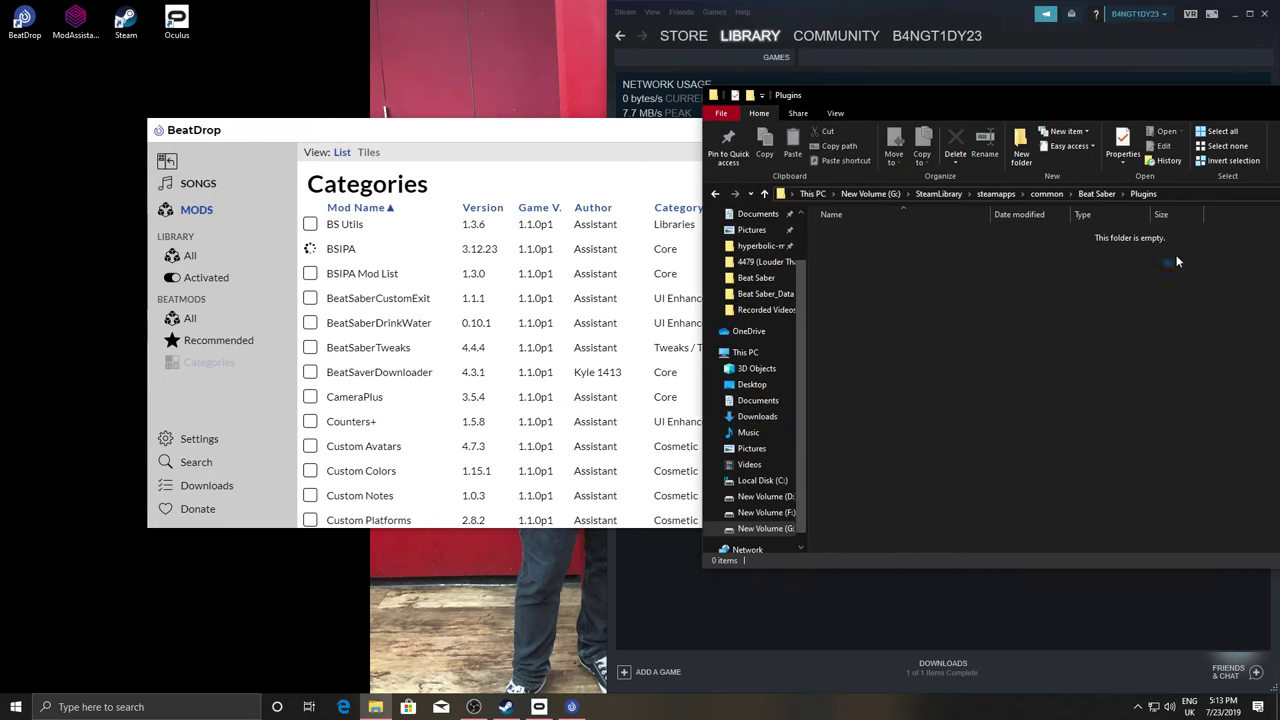
pyautogui.press('F4')
pyautogui.press('Escape')
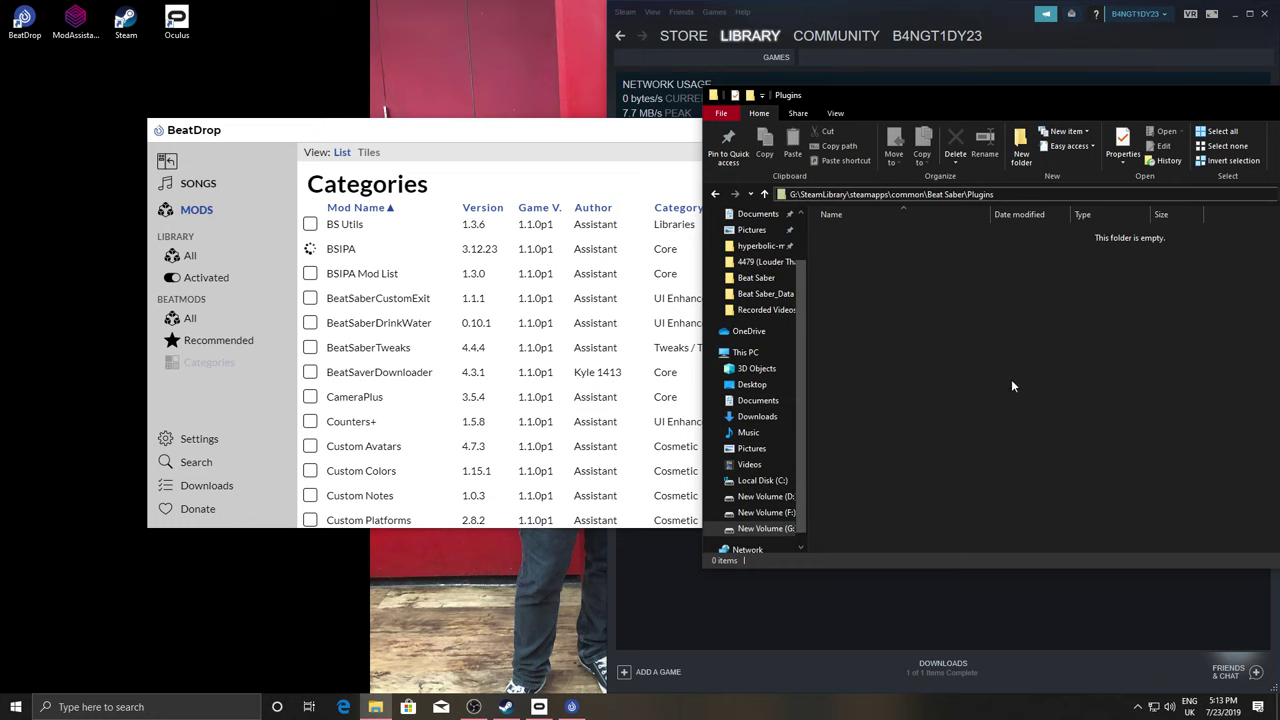
pyautogui.press('Escape')
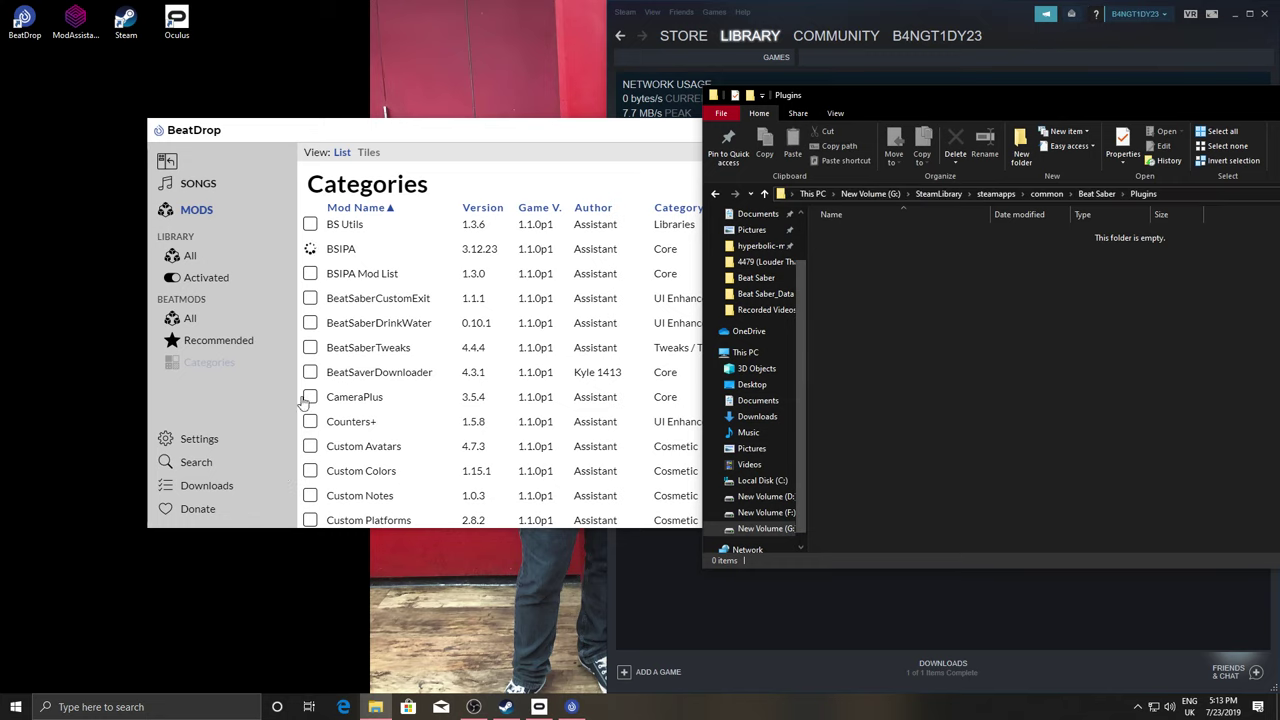
# Return to BeatDrop and set its theme to Dark
pyautogui.click(177, 330)
pyautogui.click(177, 324)
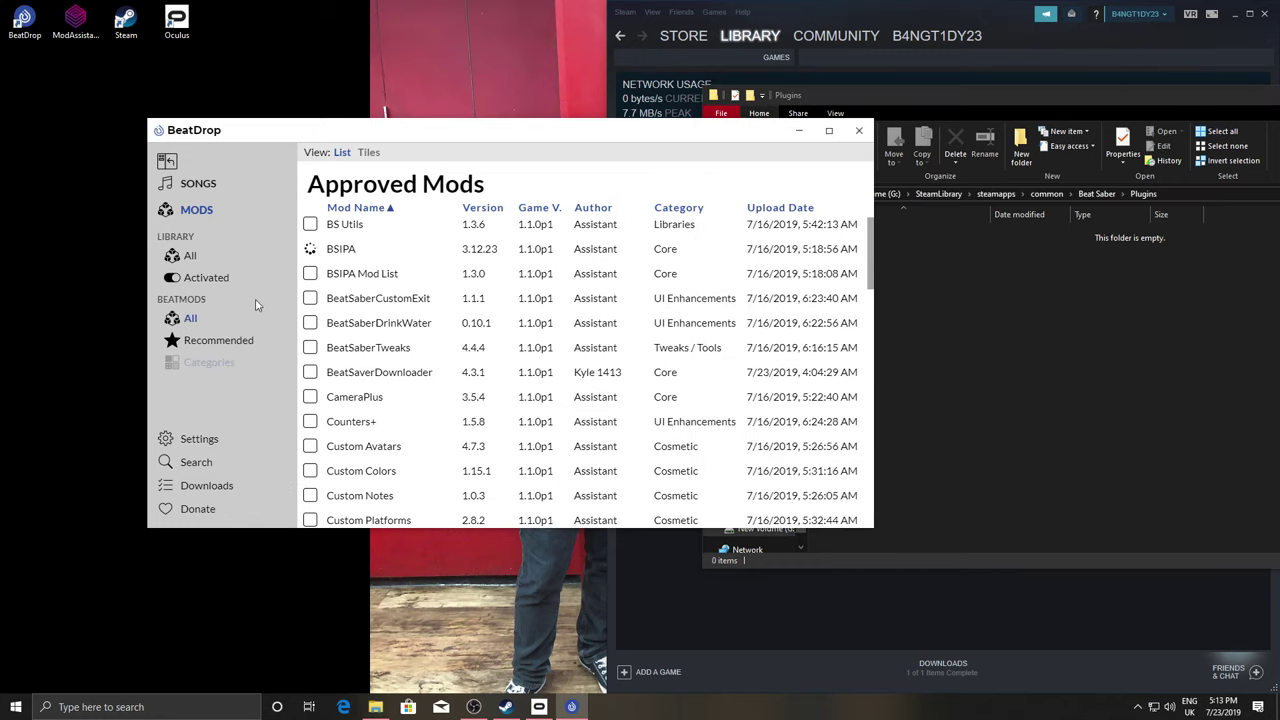
pyautogui.click(196, 440)
pyautogui.scroll(-6, 471, 360)
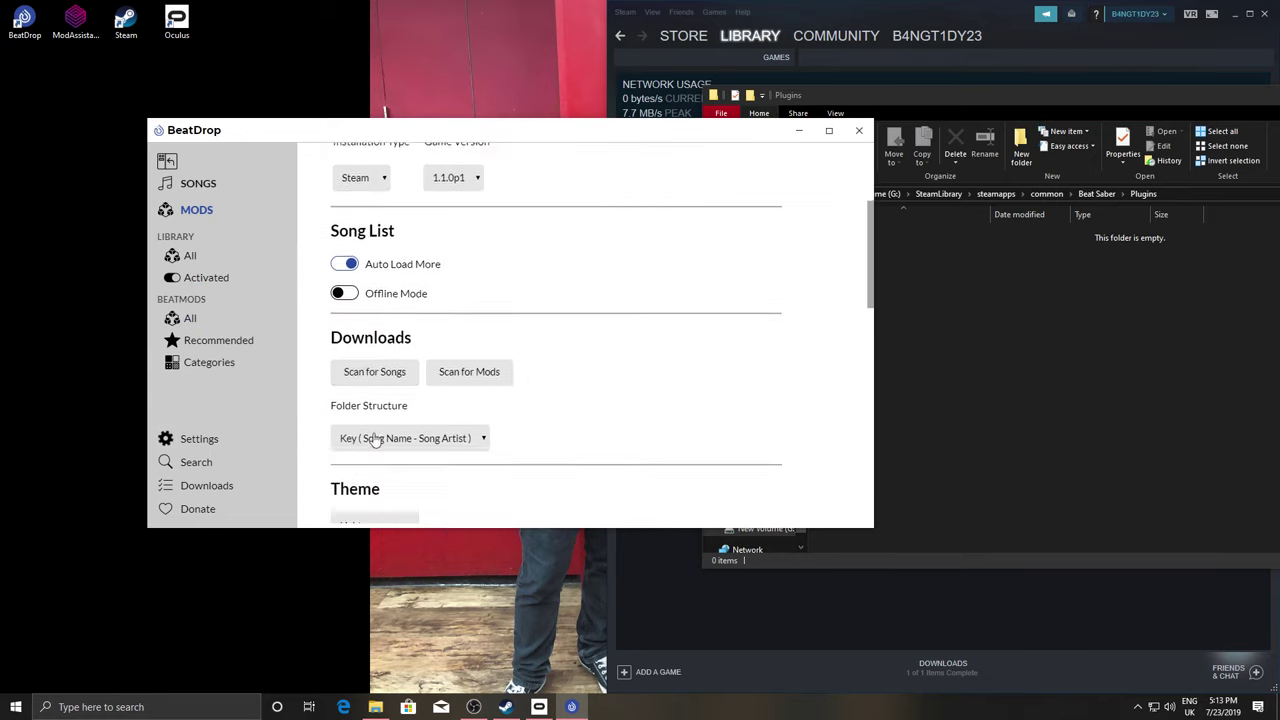
pyautogui.click(381, 206)
pyautogui.click(375, 251)
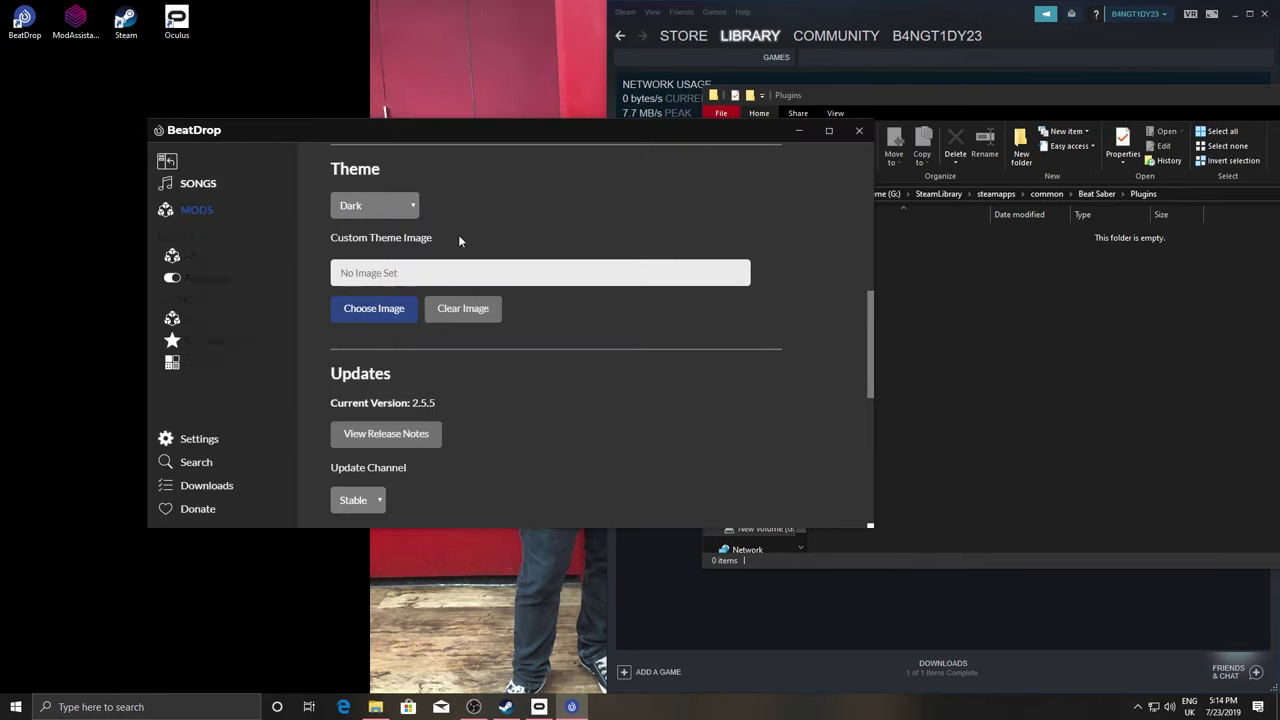
# Try to install BSIPA Mod List, BeatSaberCustomExit, BeatSaberDrinkWater, BeatSaberTweaks, BeatSaverDownloader and CameraPlus from the approved mods list
pyautogui.scroll(2, 456, 234)
pyautogui.click(190, 318)
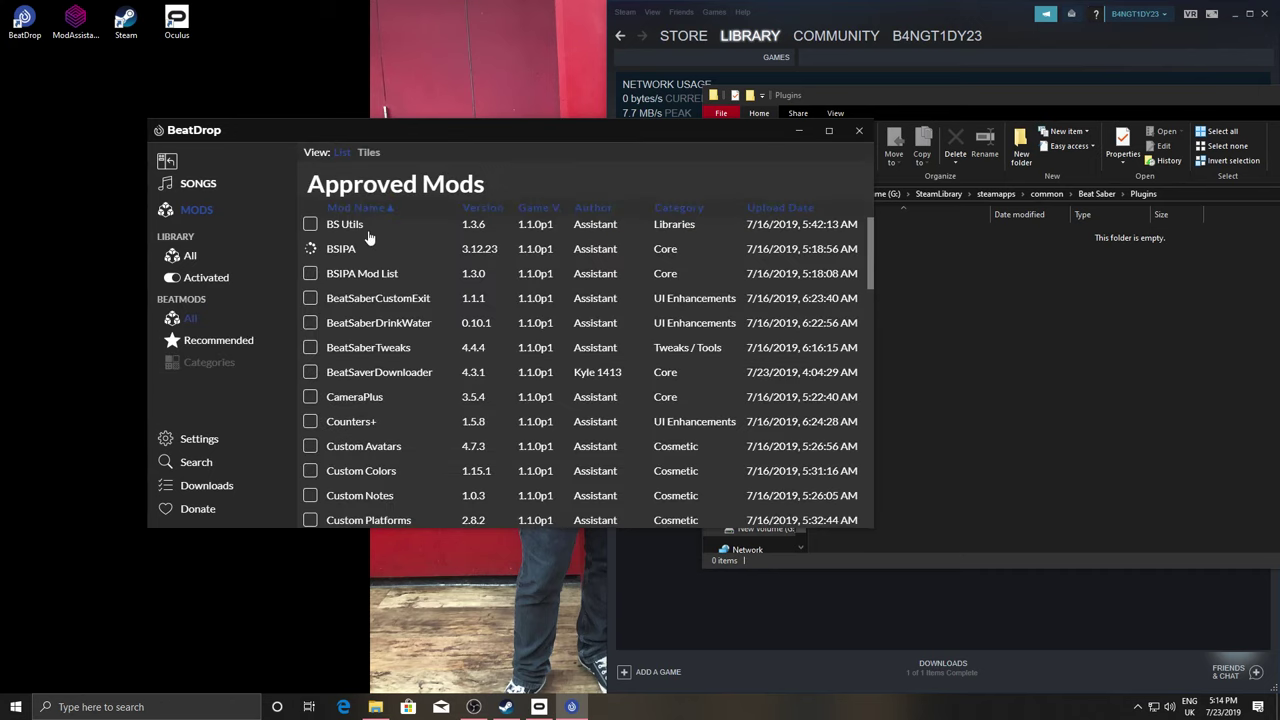
pyautogui.click(310, 274)
pyautogui.click(310, 298)
pyautogui.click(310, 323)
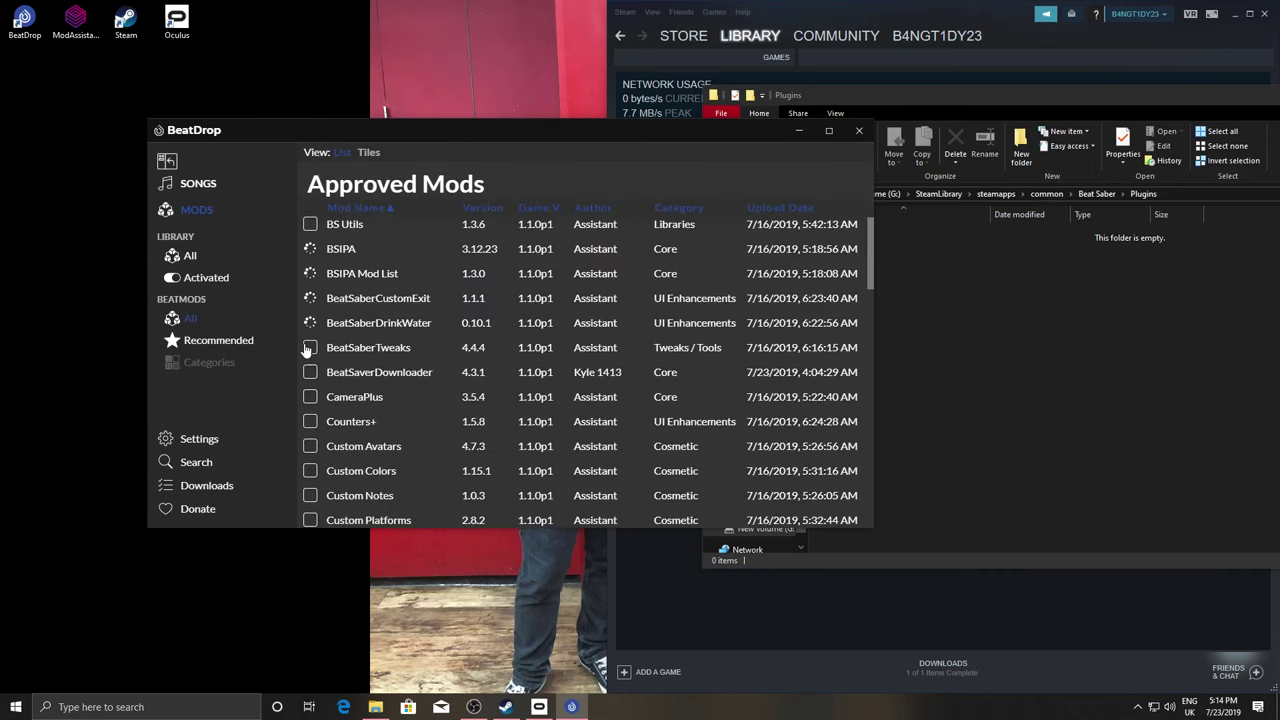
pyautogui.click(310, 347)
pyautogui.click(310, 372)
pyautogui.click(310, 421)
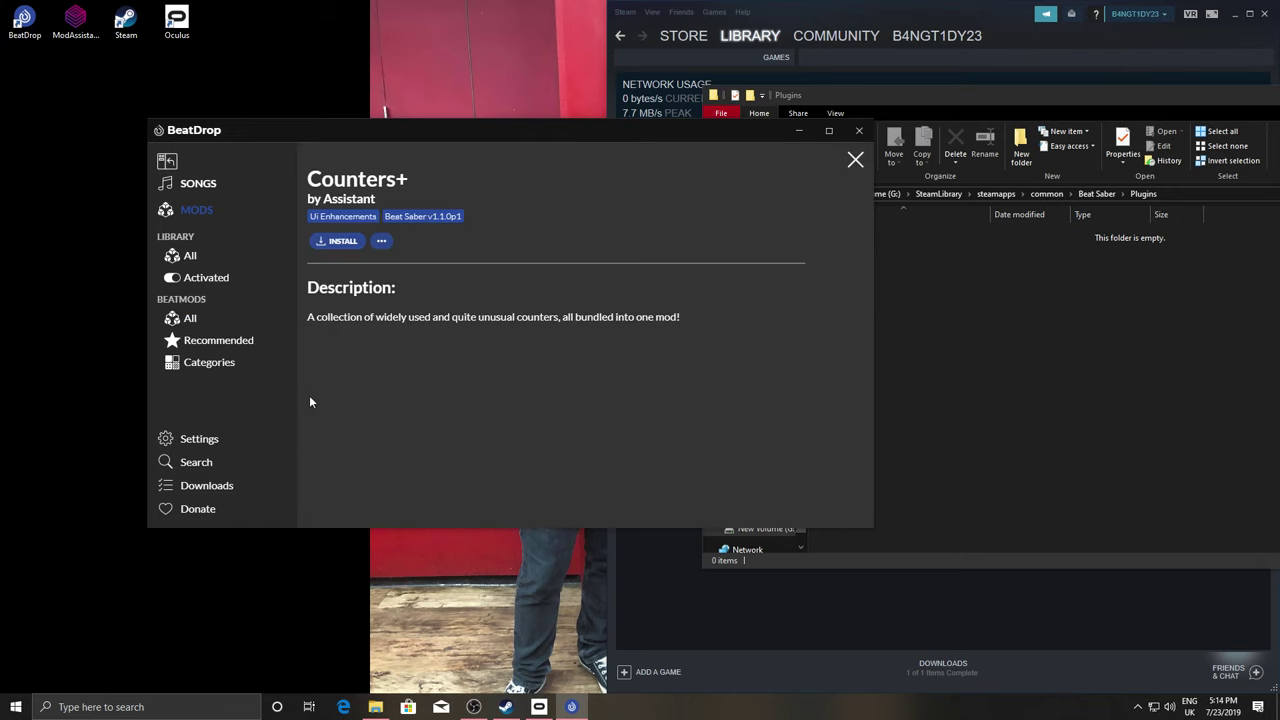
pyautogui.click(186, 319)
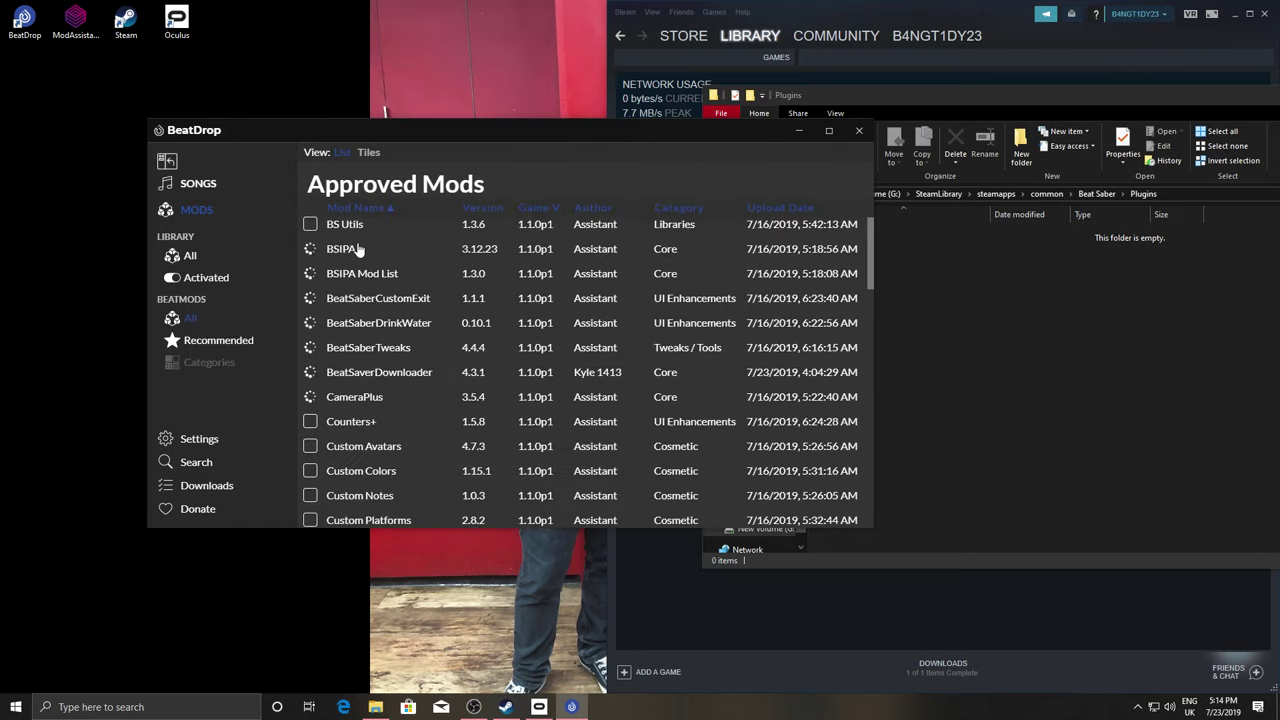
# Try twice to open BSIPA's mod details, resetting the view after each crash
pyautogui.click(362, 247)
pyautogui.click(458, 432)
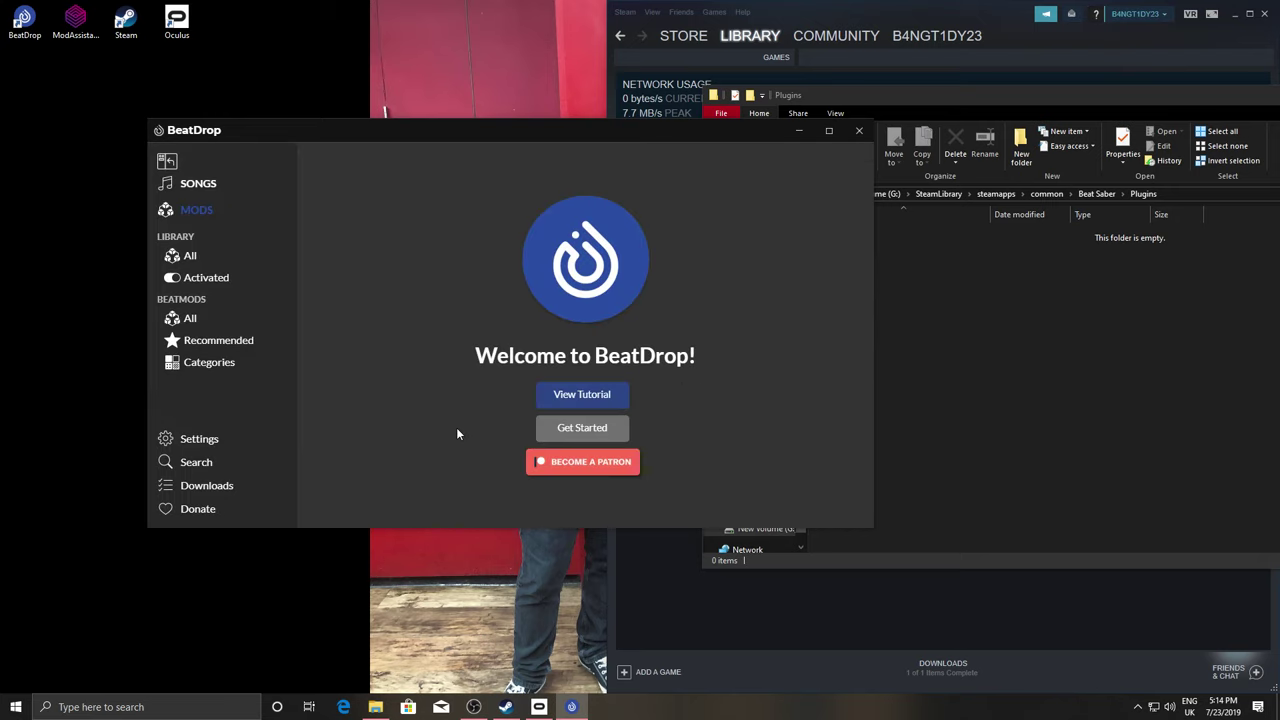
pyautogui.click(187, 320)
pyautogui.click(363, 247)
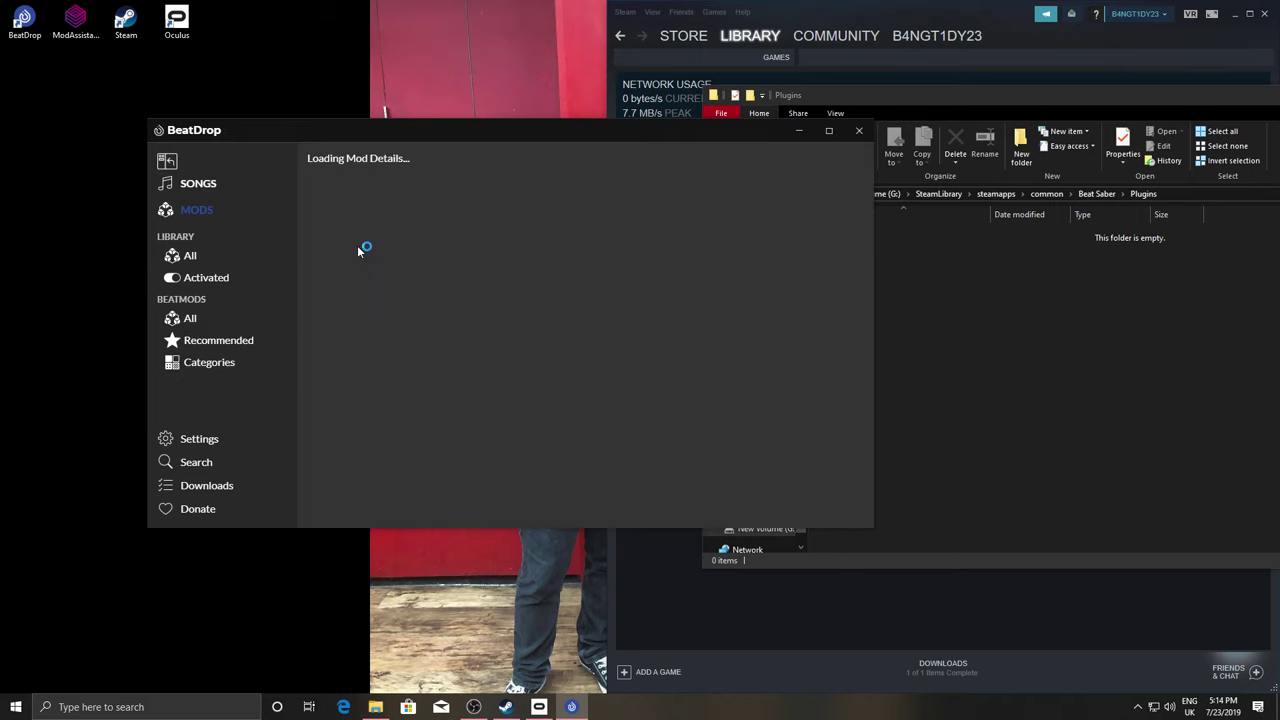
pyautogui.click(452, 428)
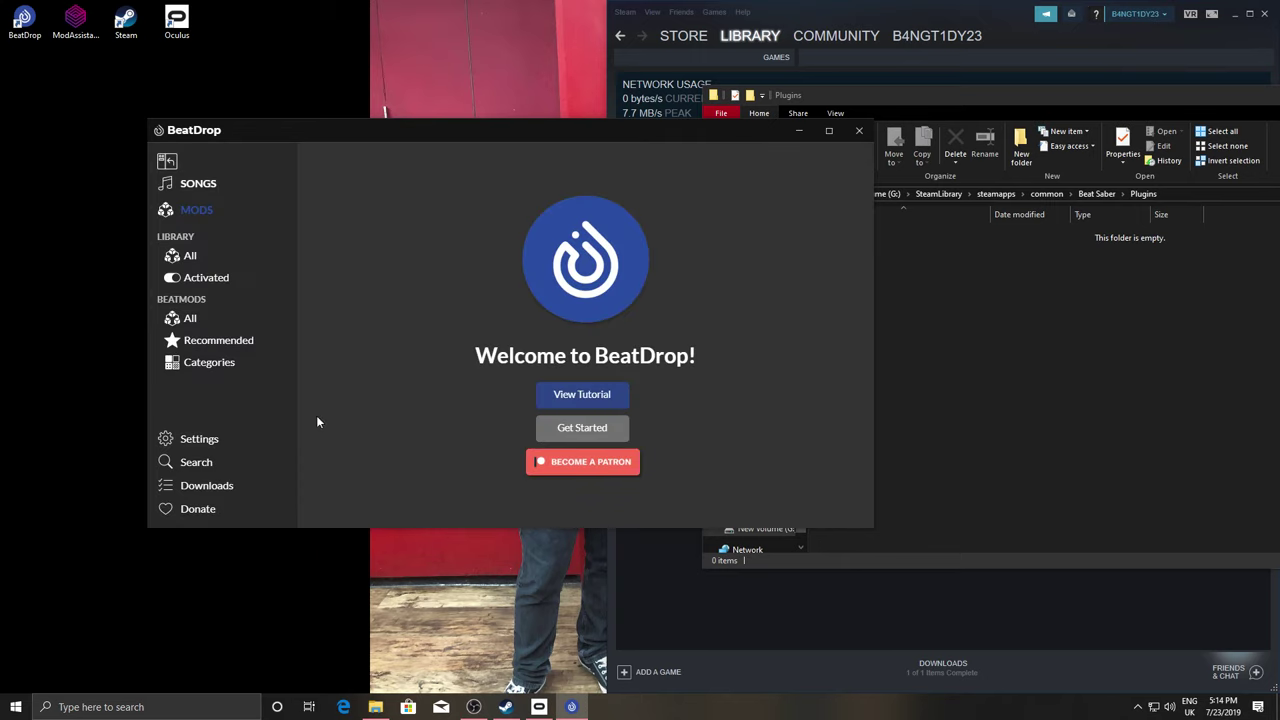
# Check for BeatDrop updates on the Stable channel in the settings
pyautogui.click(199, 438)
pyautogui.scroll(-5, 410, 416)
pyautogui.scroll(-4, 385, 405)
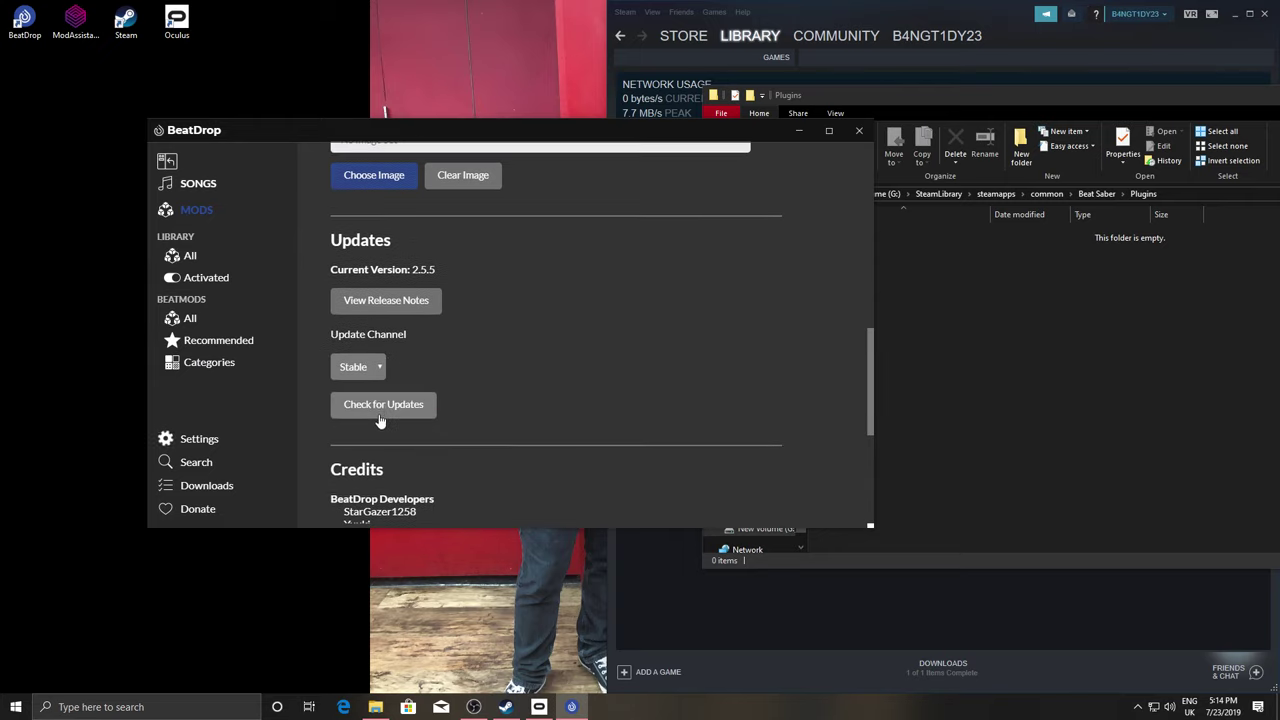
pyautogui.click(378, 405)
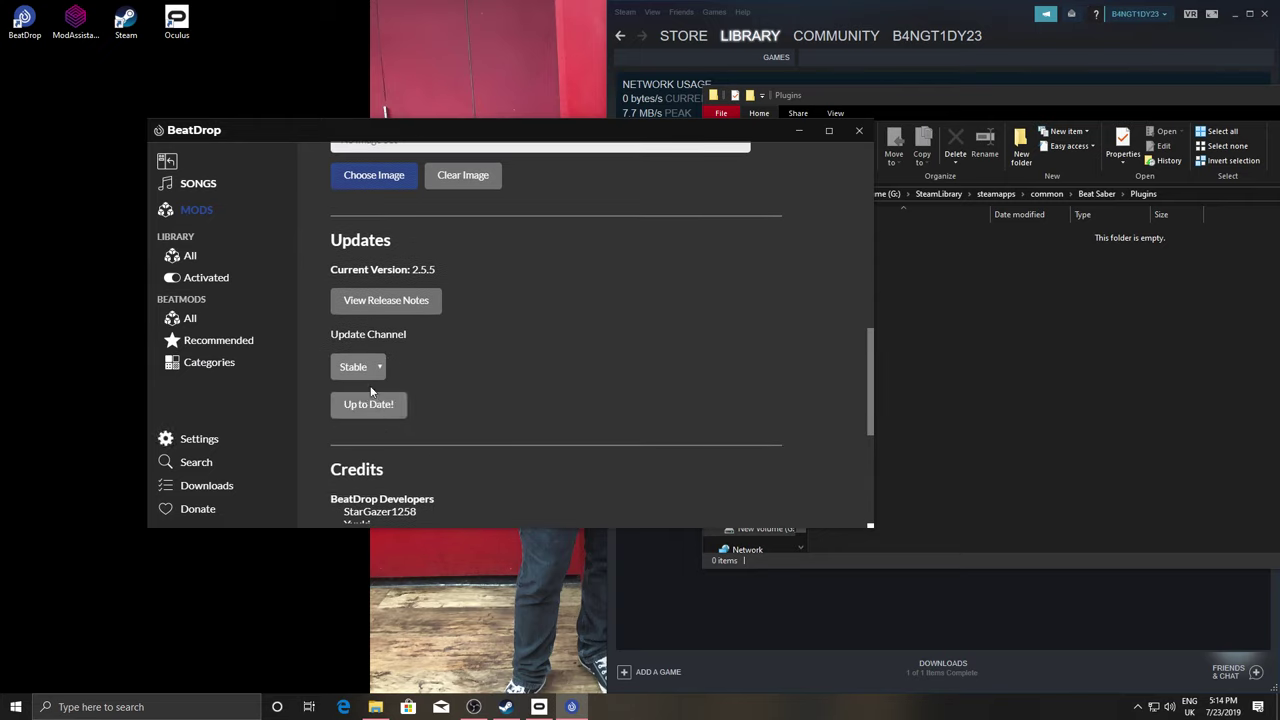
# Switch the update channel to Beta and set it back to Stable
pyautogui.click(357, 367)
pyautogui.click(362, 409)
pyautogui.click(366, 442)
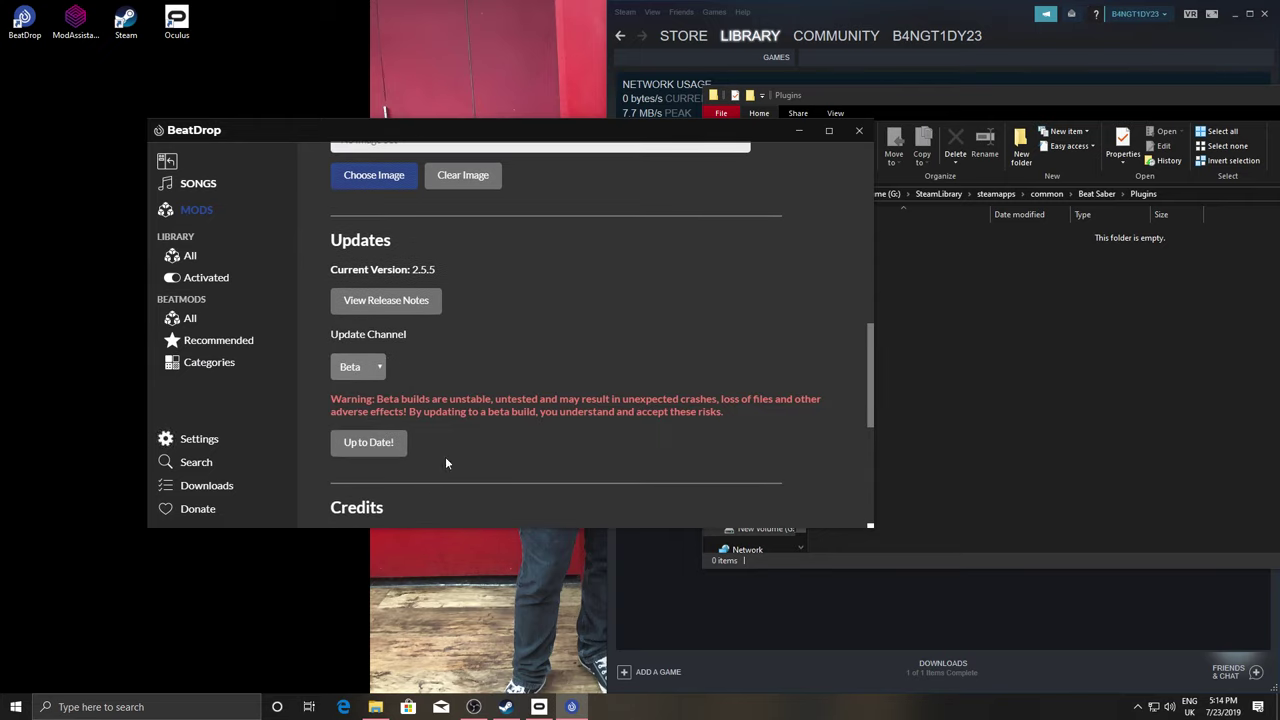
pyautogui.click(370, 367)
pyautogui.click(376, 398)
# Look at the recommended mods, and retry BSIPA from the approved mods list, resetting the view after the crash
pyautogui.click(218, 340)
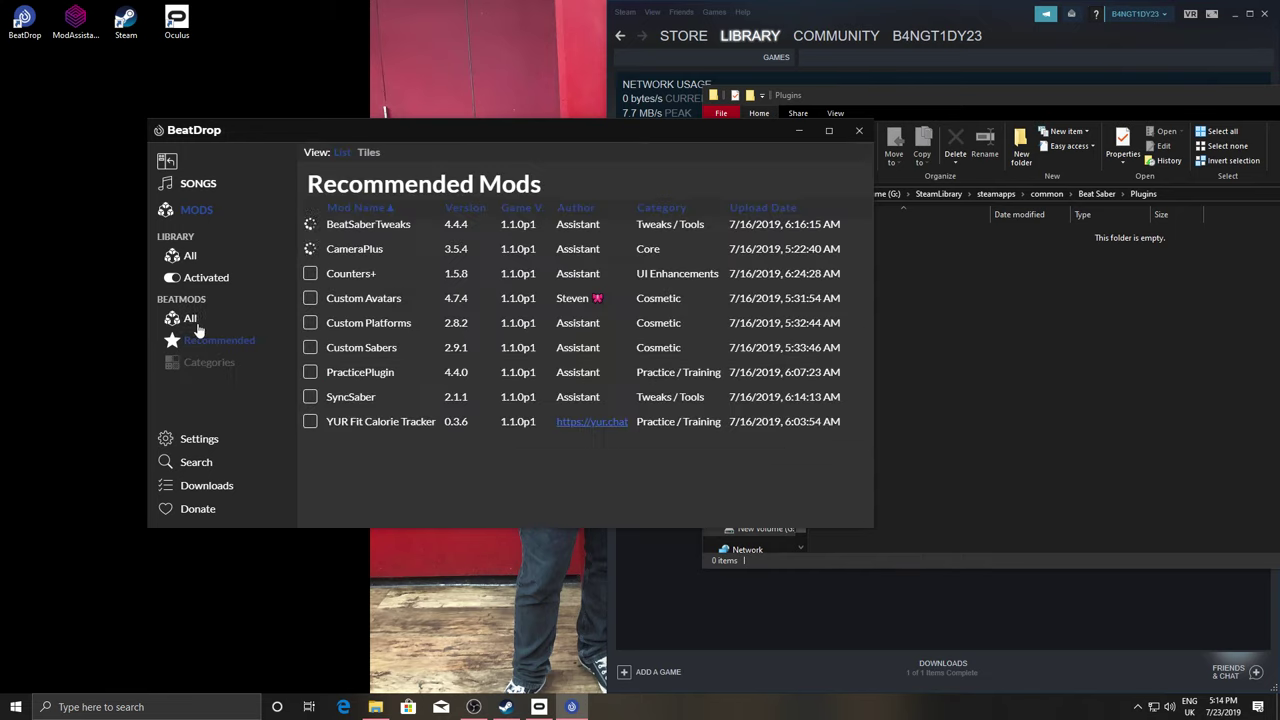
pyautogui.click(197, 325)
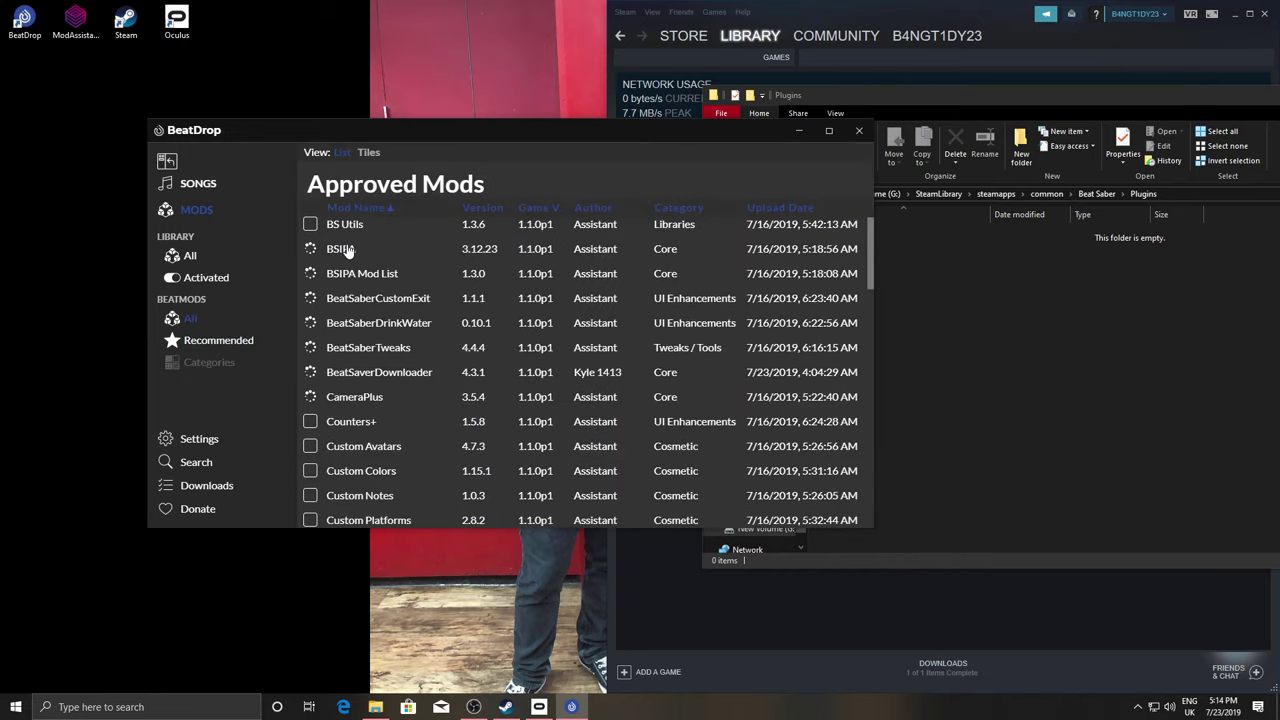
pyautogui.click(432, 430)
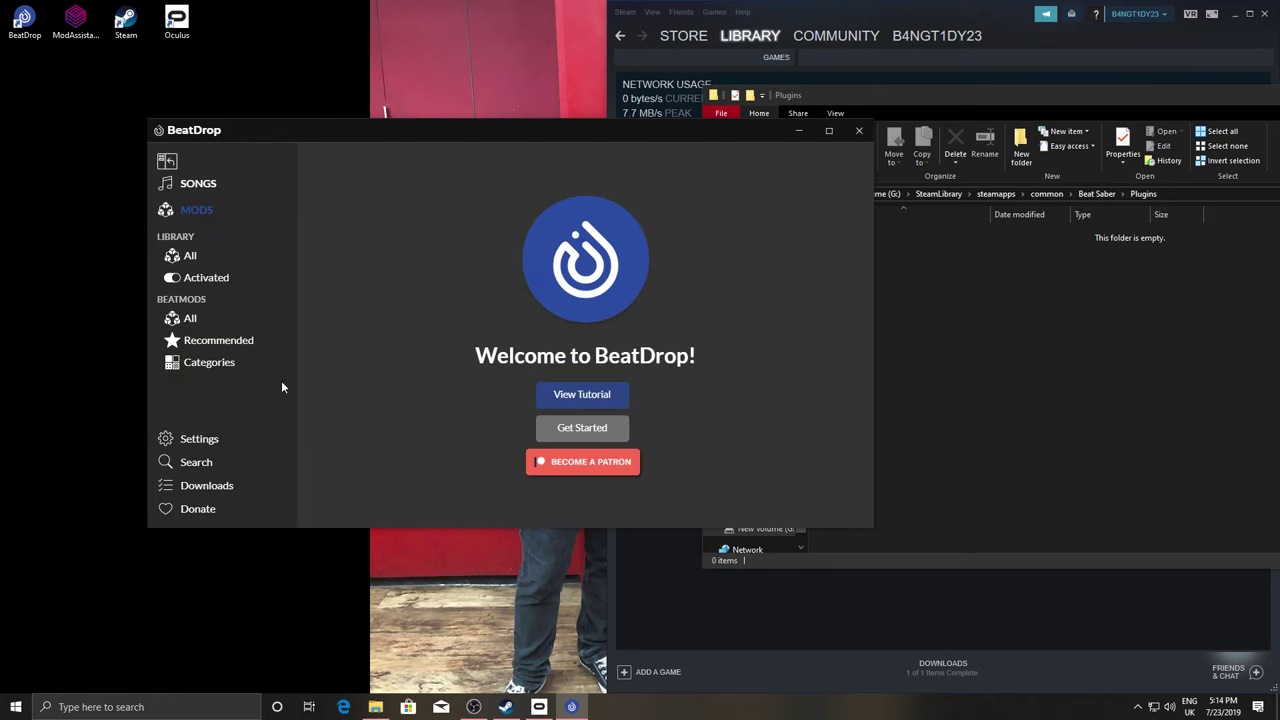
pyautogui.click(190, 320)
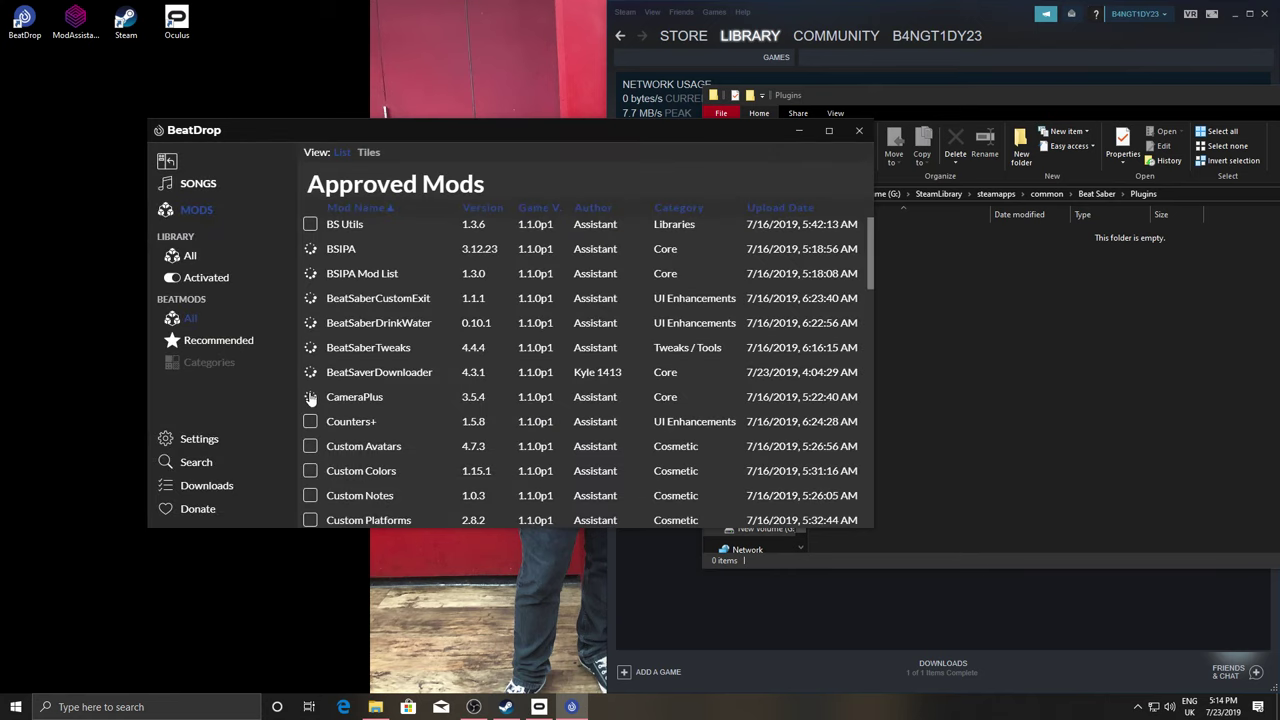
# Scan for songs from BeatDrop's download settings and dismiss the scan summary
pyautogui.click(202, 461)
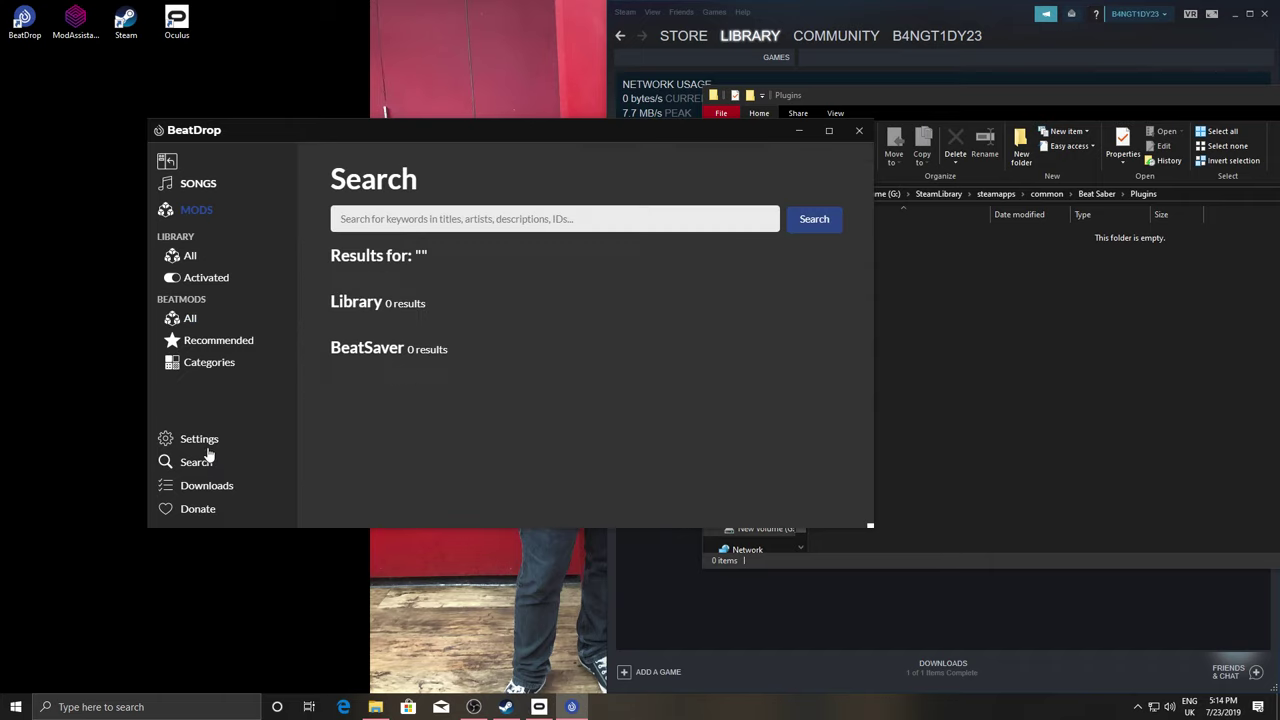
pyautogui.click(205, 442)
pyautogui.scroll(-3, 416, 422)
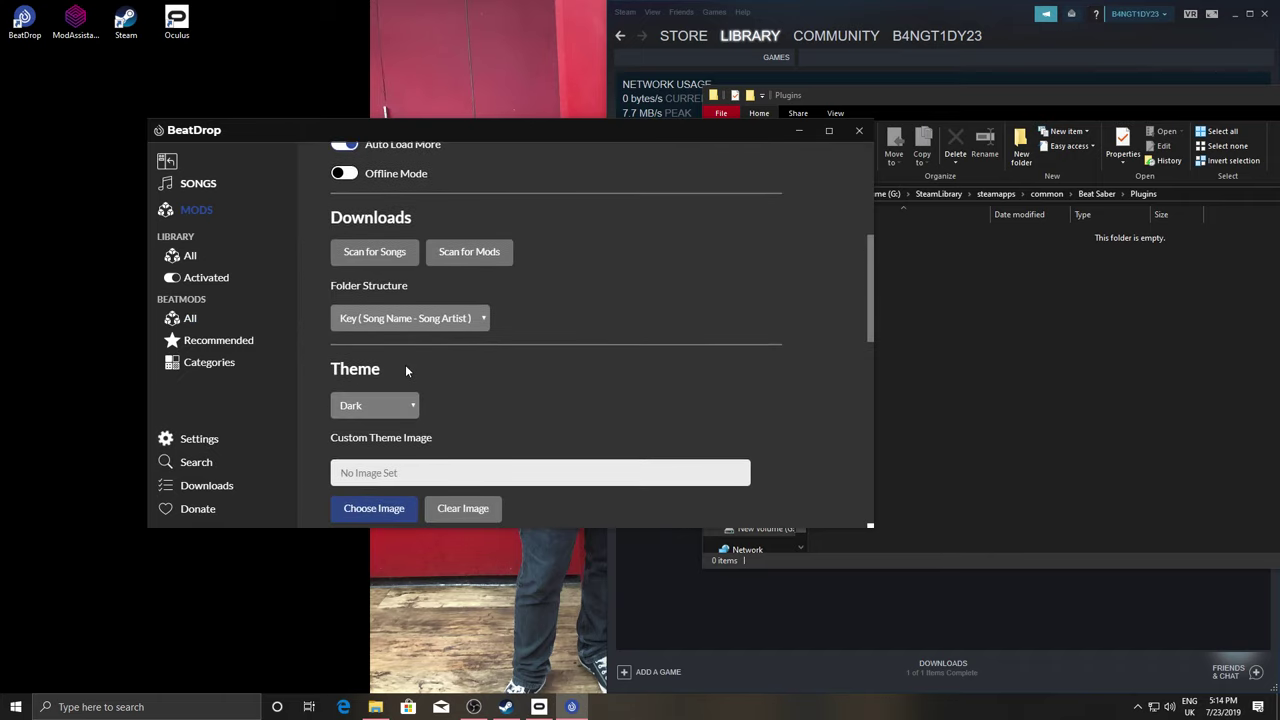
pyautogui.scroll(-2, 405, 364)
pyautogui.scroll(-3, 407, 373)
pyautogui.scroll(5, 408, 373)
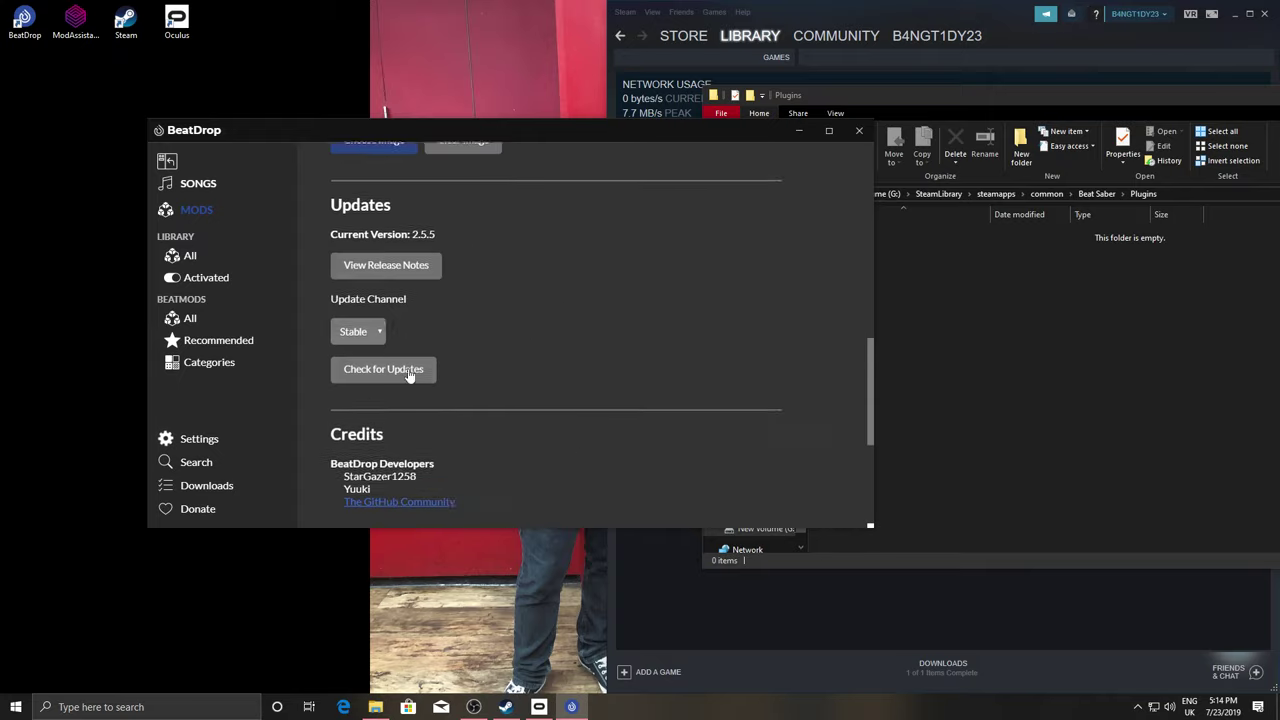
pyautogui.click(400, 274)
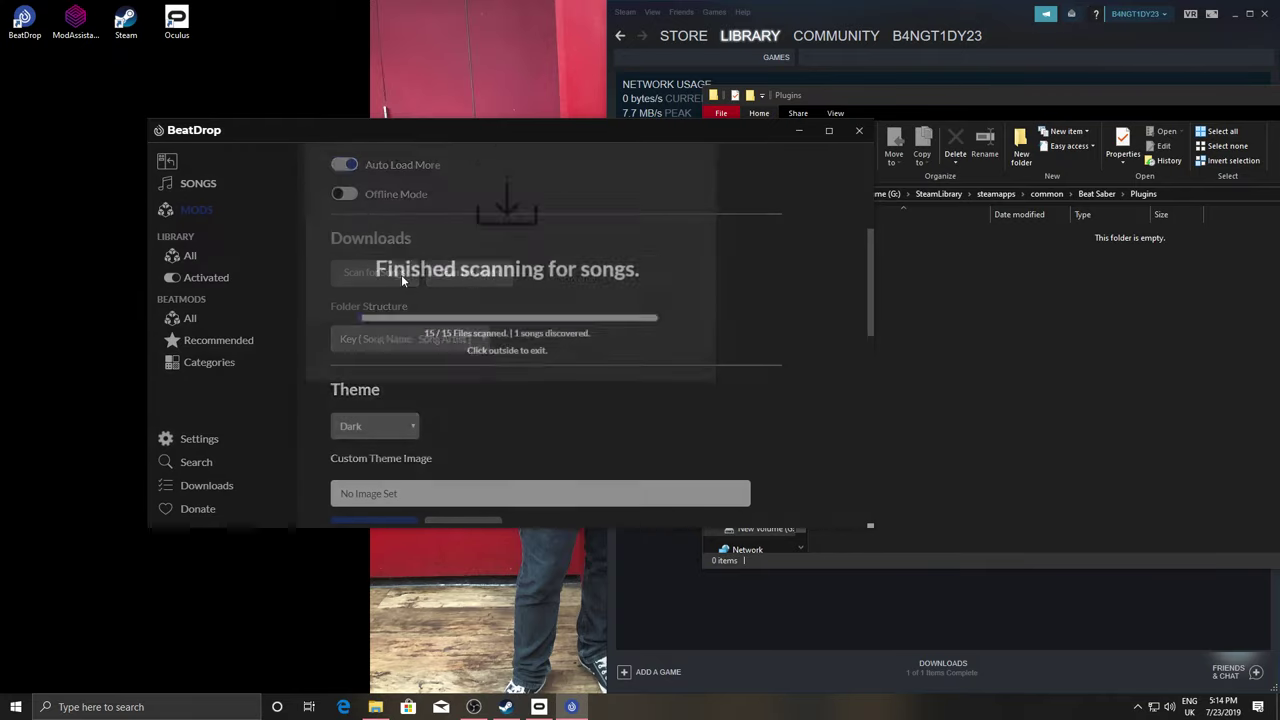
pyautogui.click(438, 473)
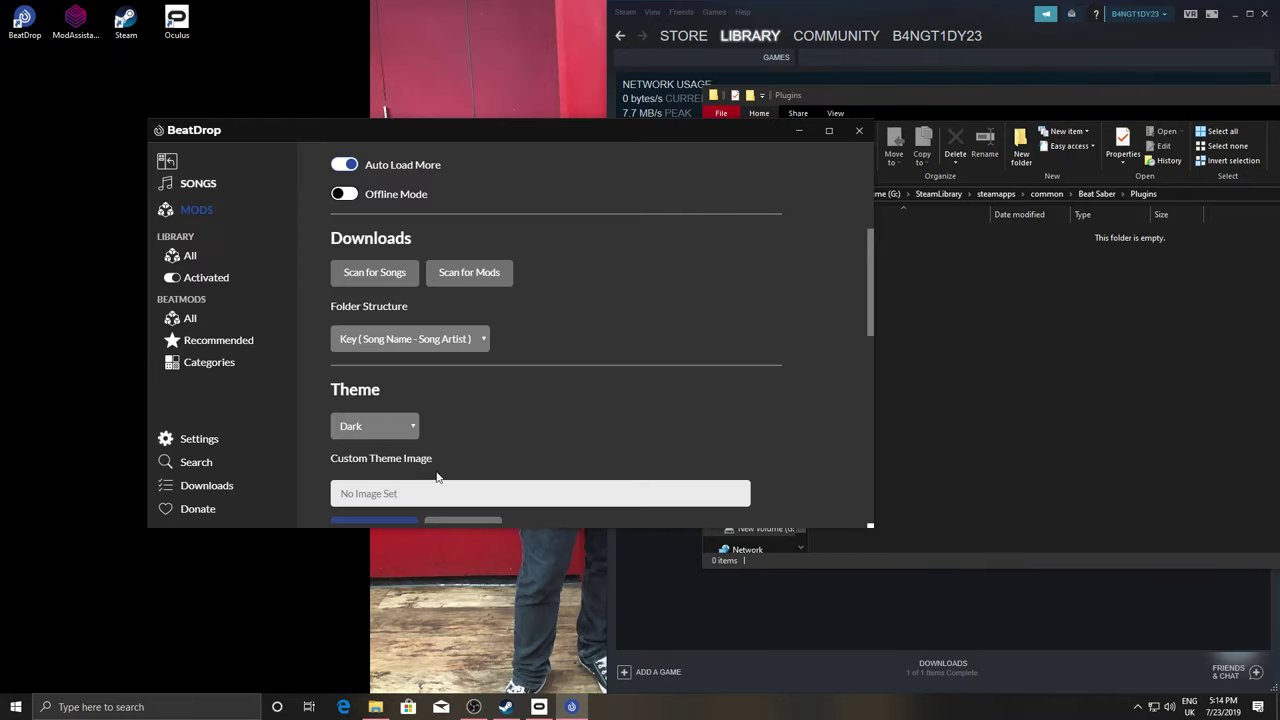
# Inspect the main Beat Saber folder in File Explorer and return to BeatDrop
pyautogui.click(1166, 338)
pyautogui.click(1097, 194)
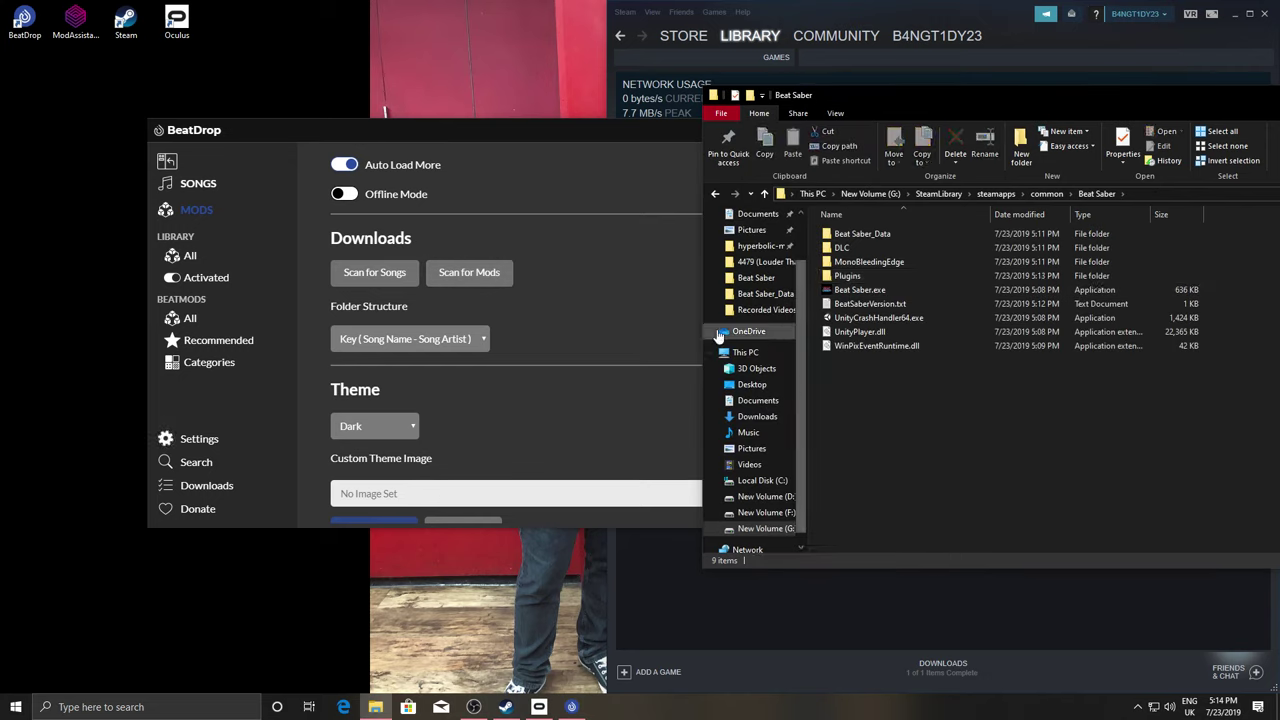
pyautogui.click(631, 380)
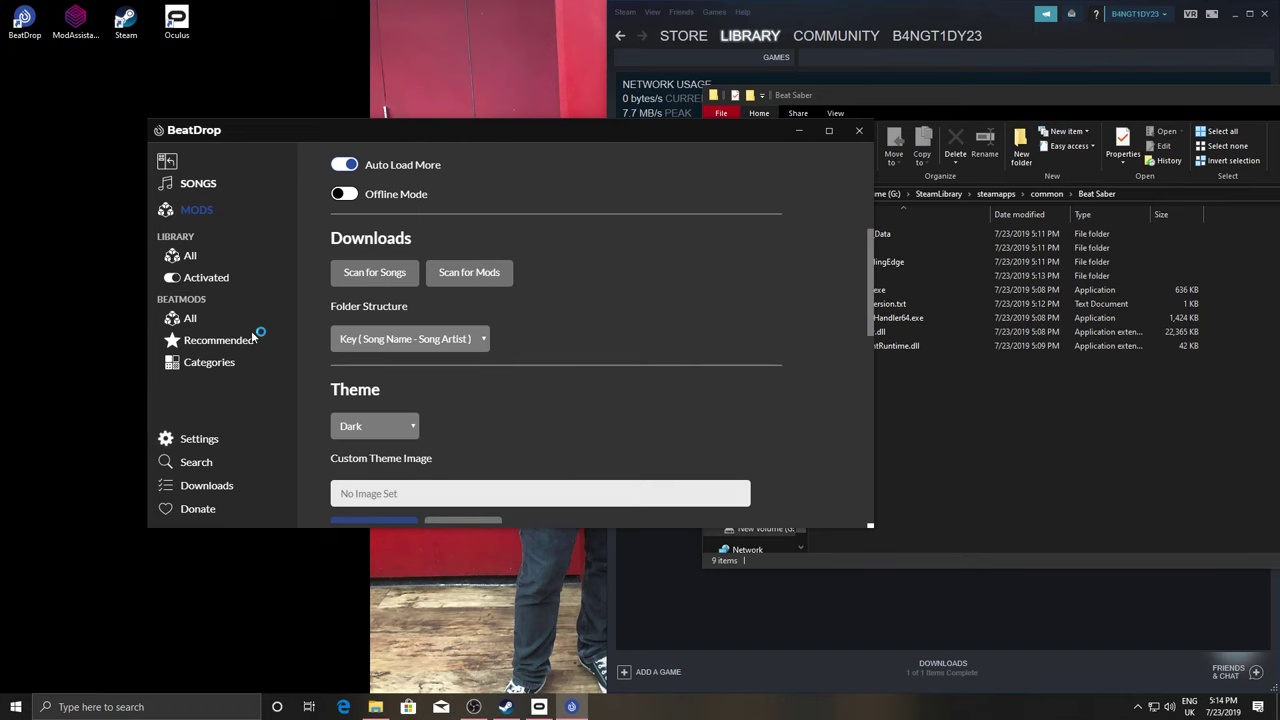
# Try to install BSIPA 3.12.23 from the BeatMods categories list, and reset the view after the crash
pyautogui.click(208, 362)
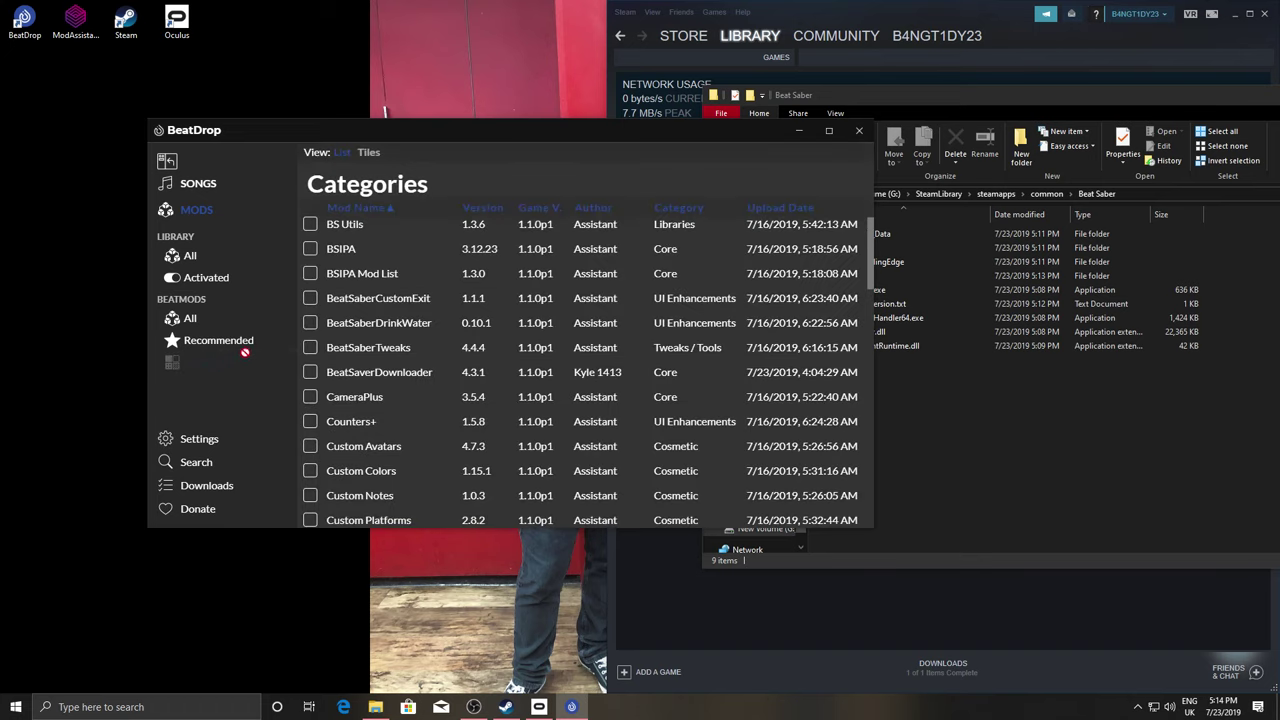
pyautogui.click(311, 256)
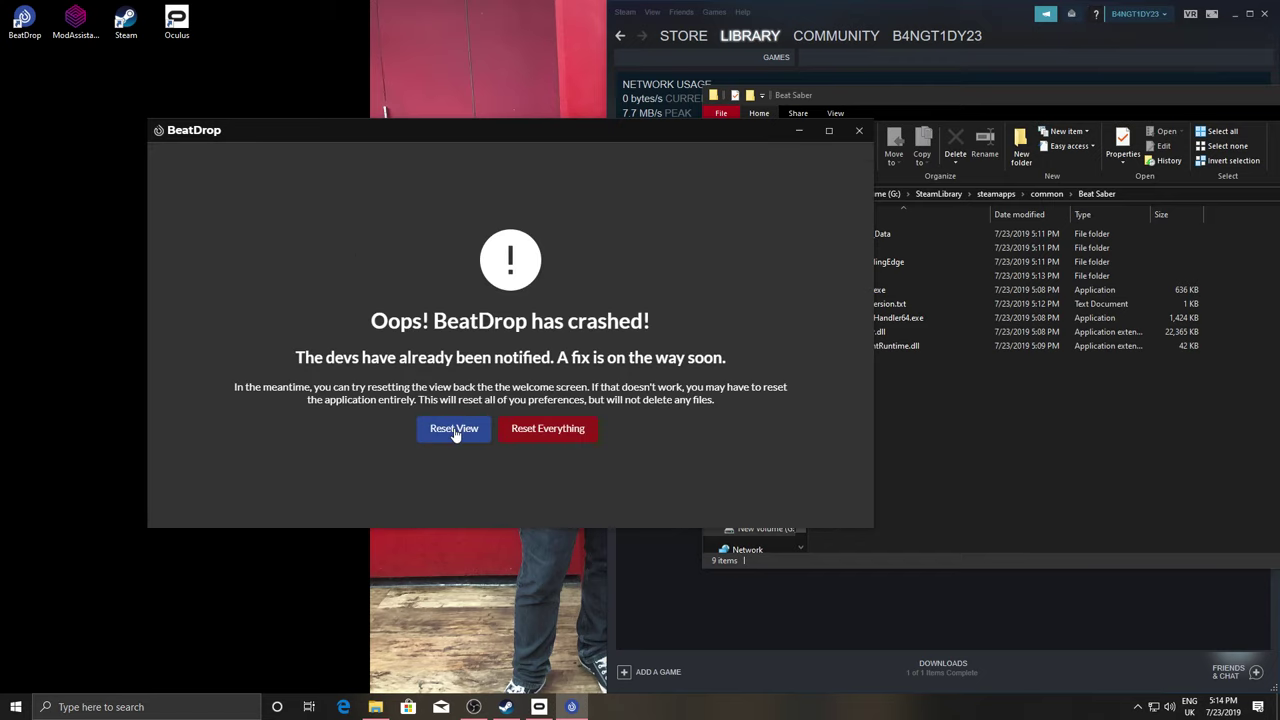
pyautogui.click(433, 430)
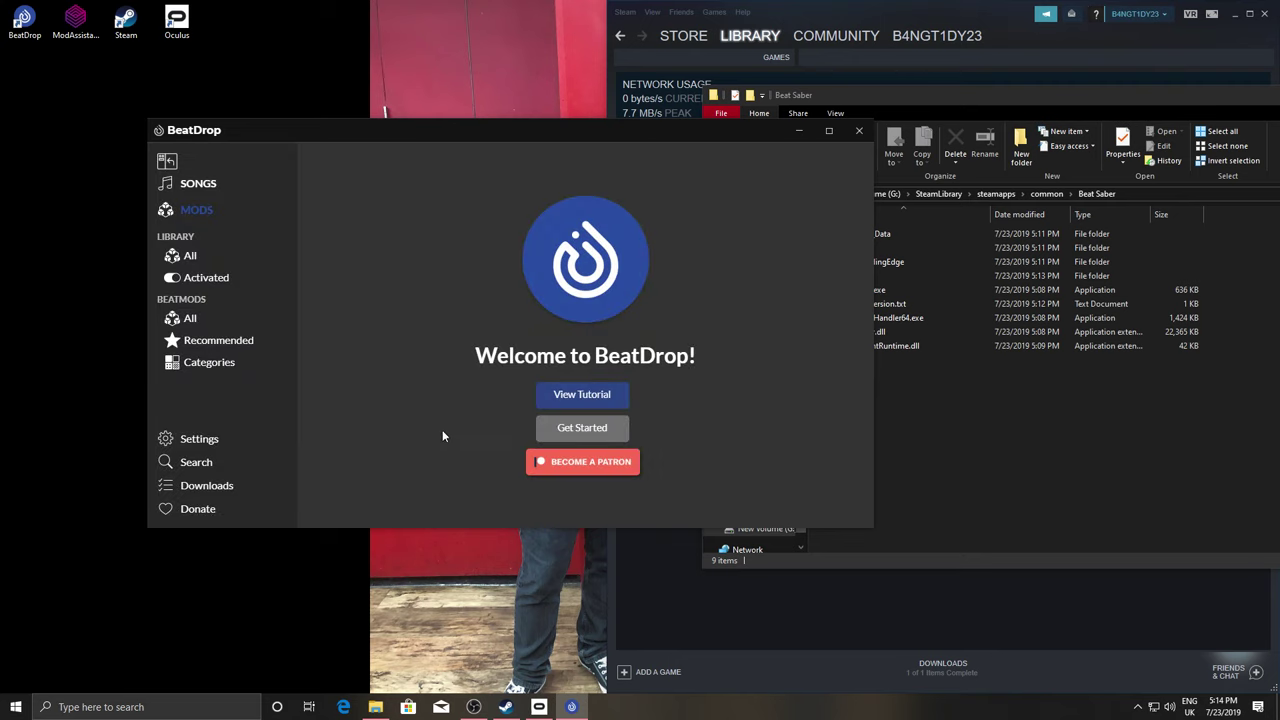
# Look through the approved and recommended mods, retry BSIPA from the approved list, and reset the crashed view
pyautogui.click(586, 437)
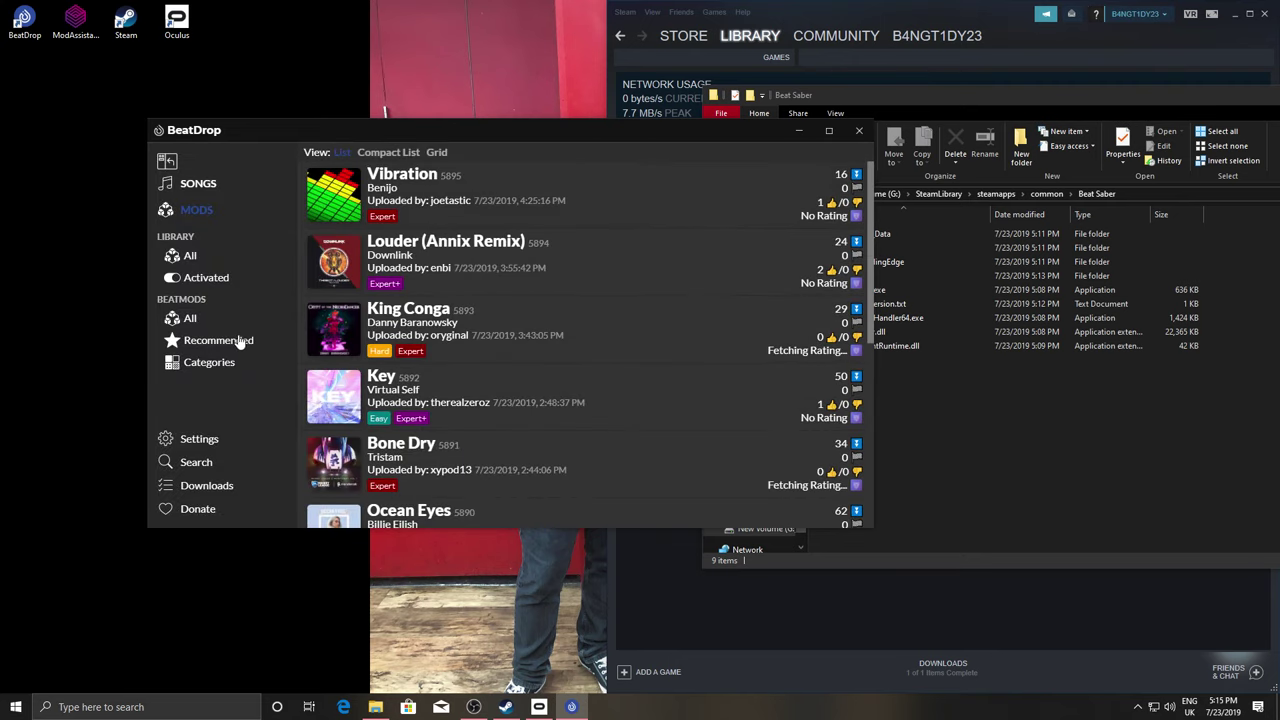
pyautogui.click(189, 318)
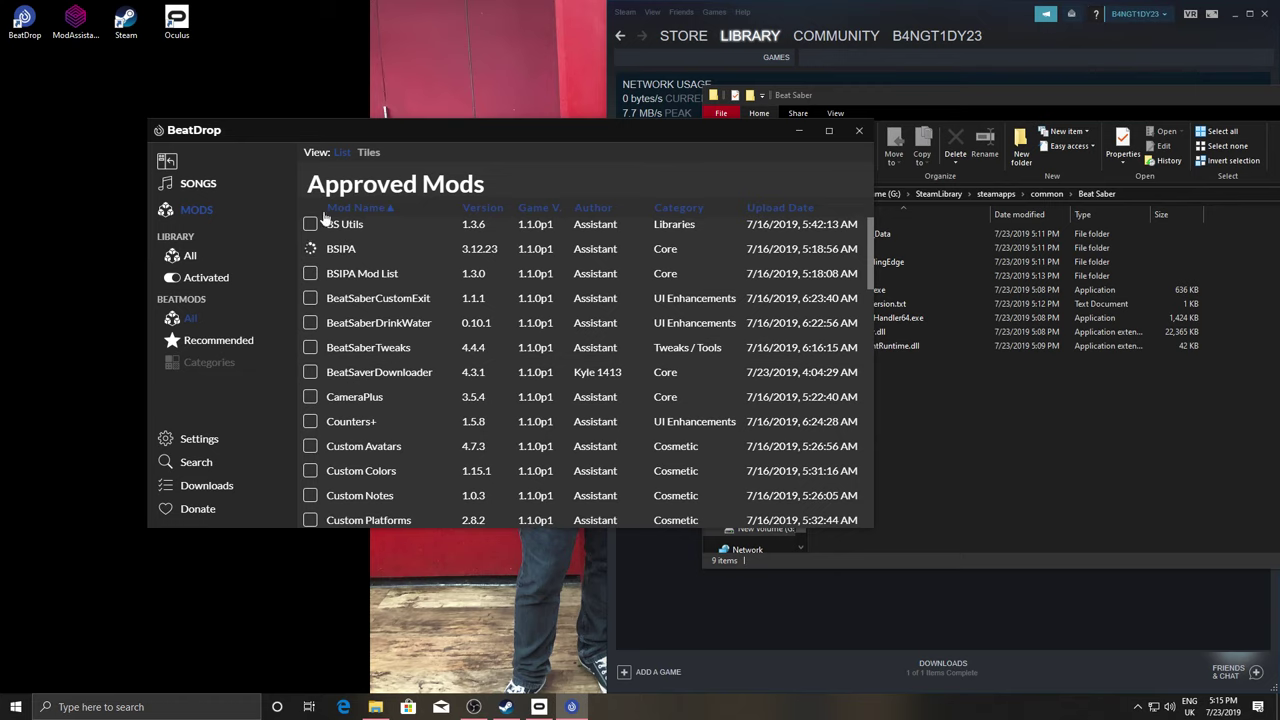
pyautogui.scroll(-10, 330, 370)
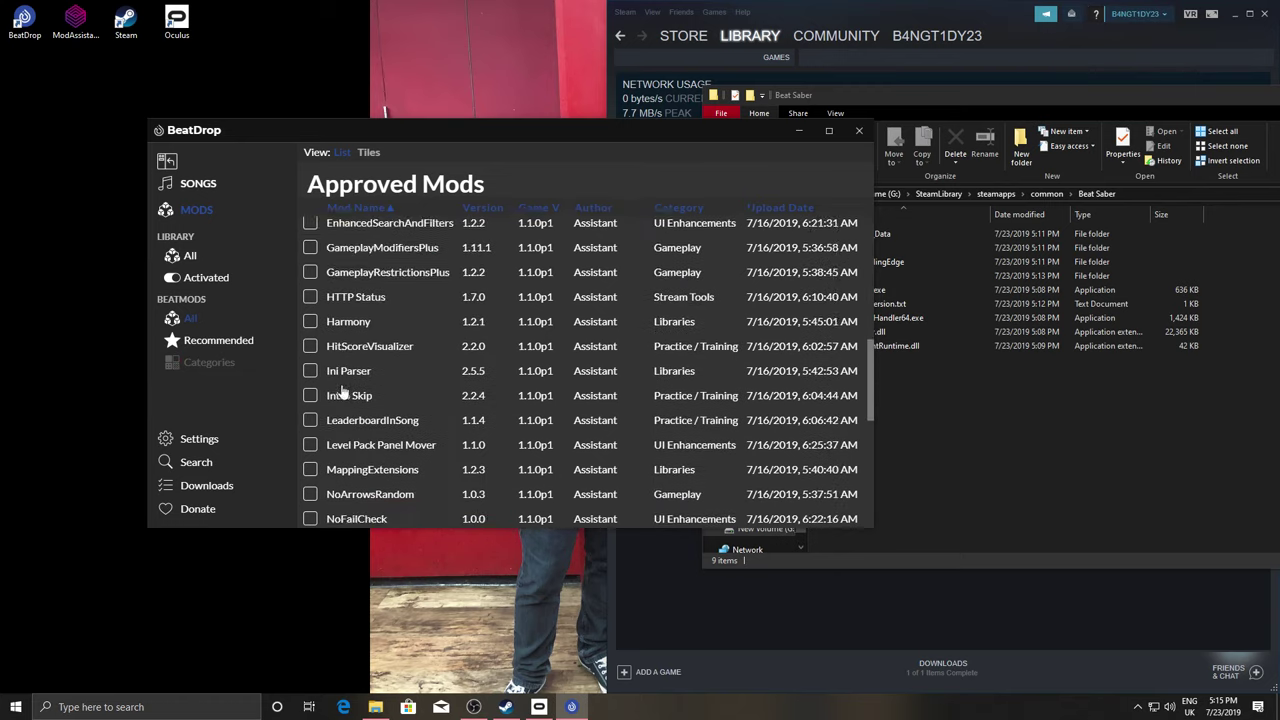
pyautogui.click(200, 344)
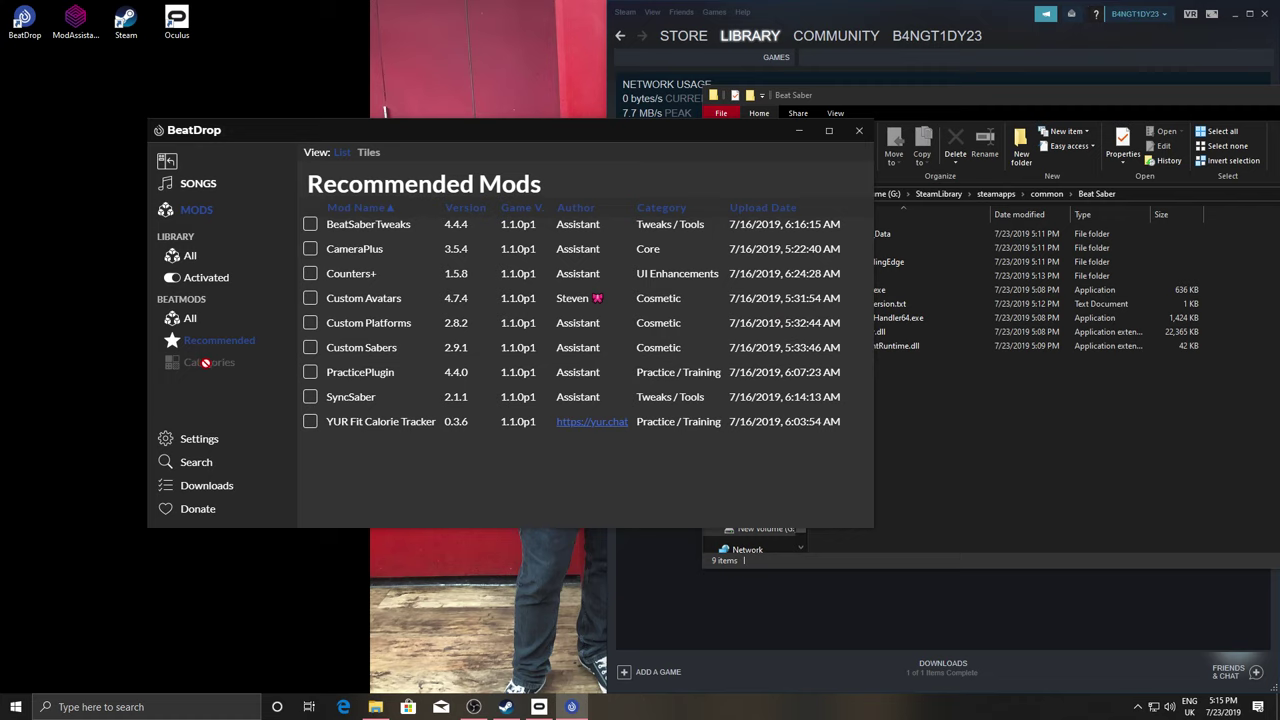
pyautogui.click(191, 319)
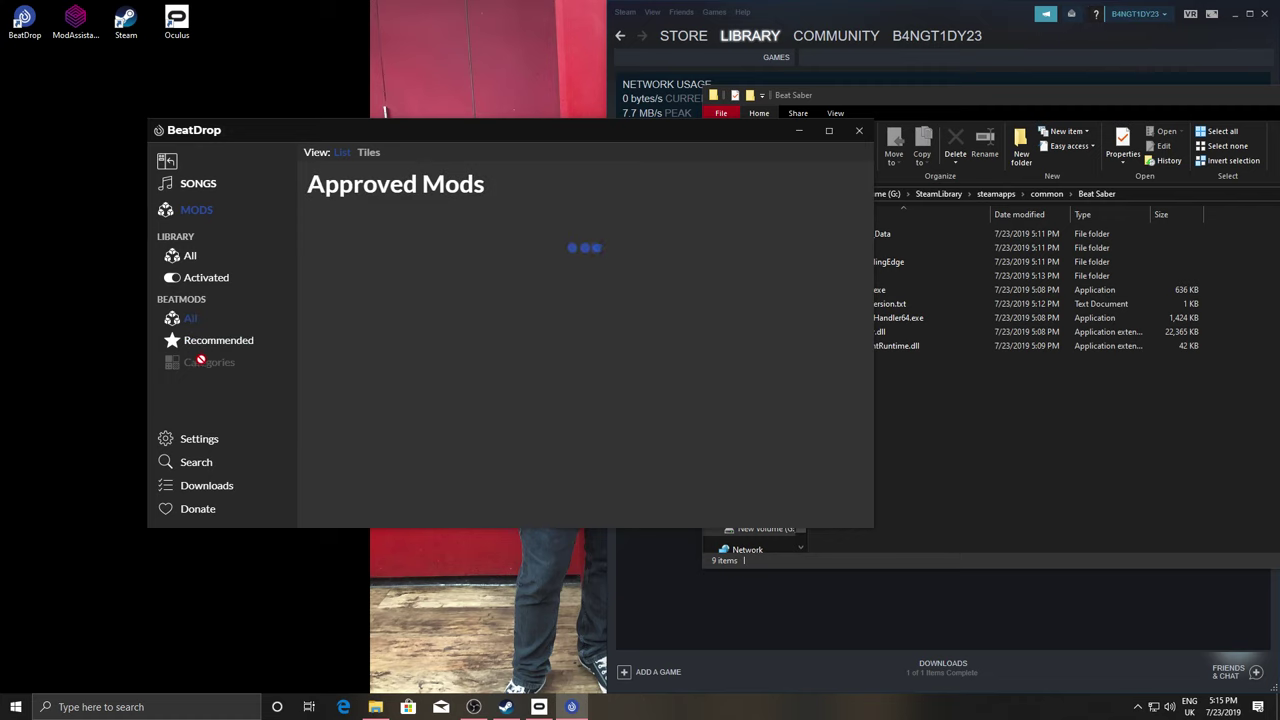
pyautogui.click(310, 249)
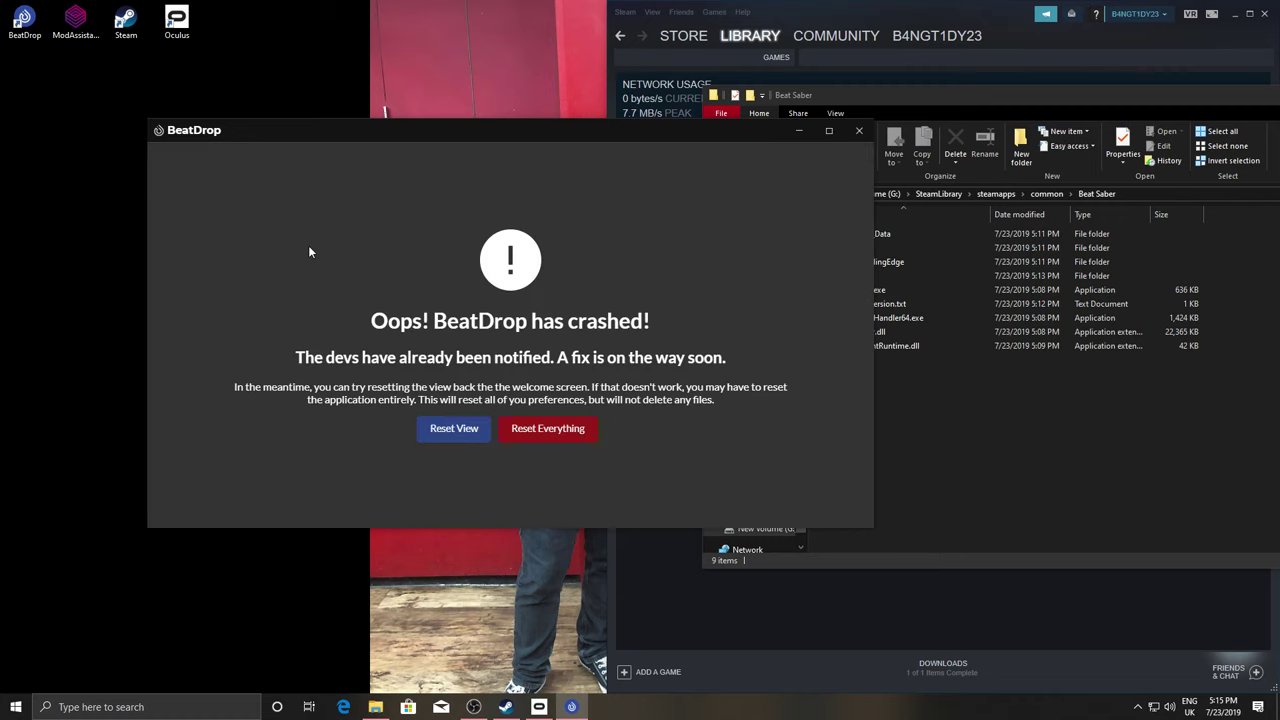
pyautogui.click(445, 426)
# Look through the whole mod categories list and toggle its mod name sorting twice
pyautogui.click(212, 363)
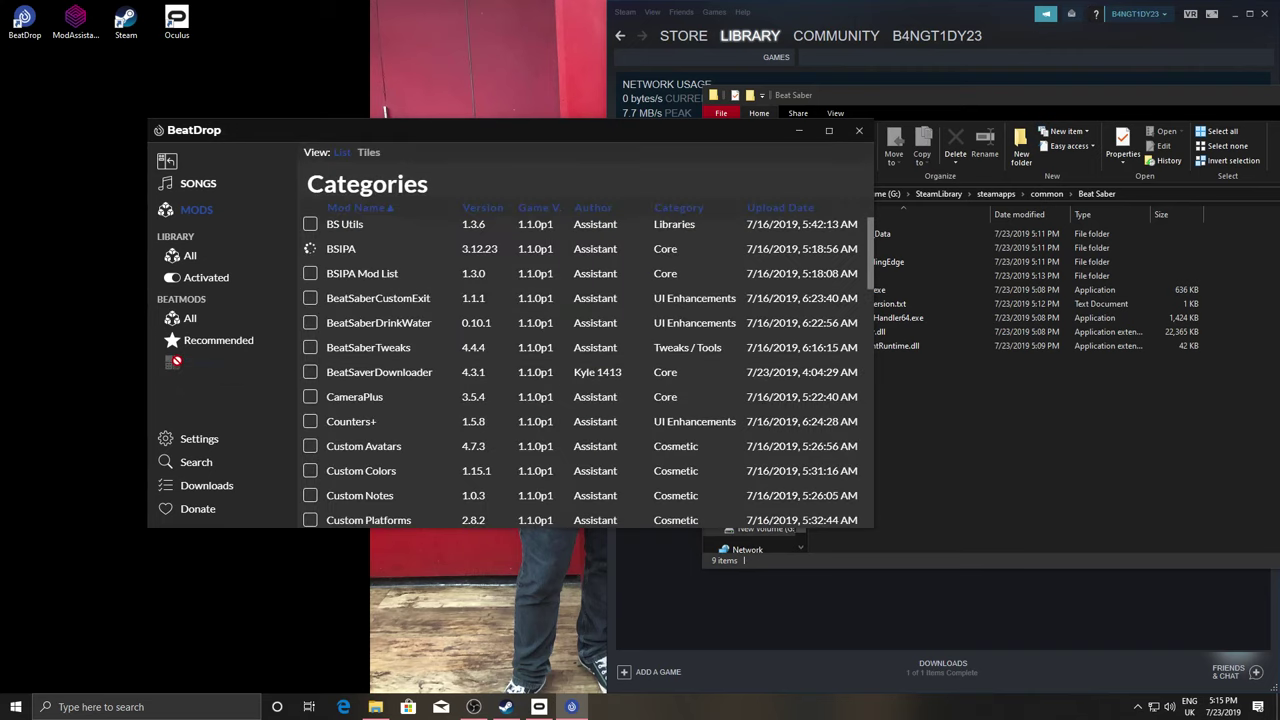
pyautogui.scroll(-3, 369, 258)
pyautogui.scroll(-10, 369, 258)
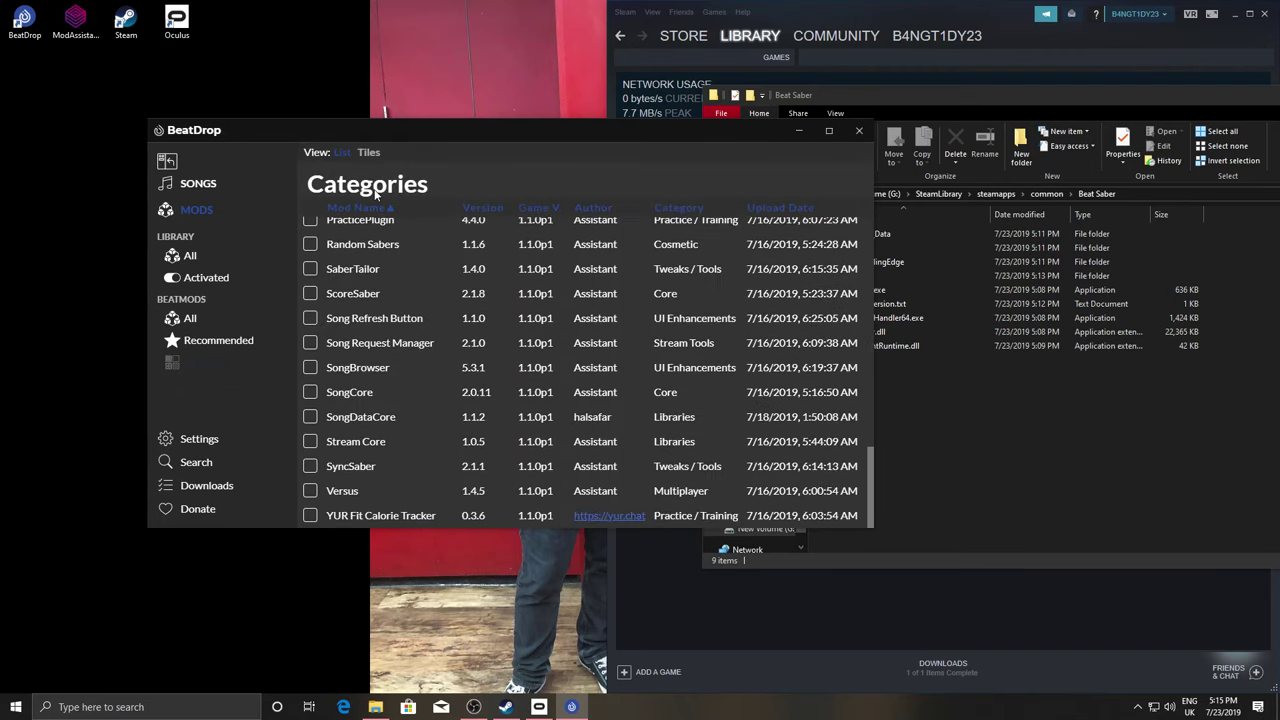
pyautogui.click(384, 210)
pyautogui.click(384, 210)
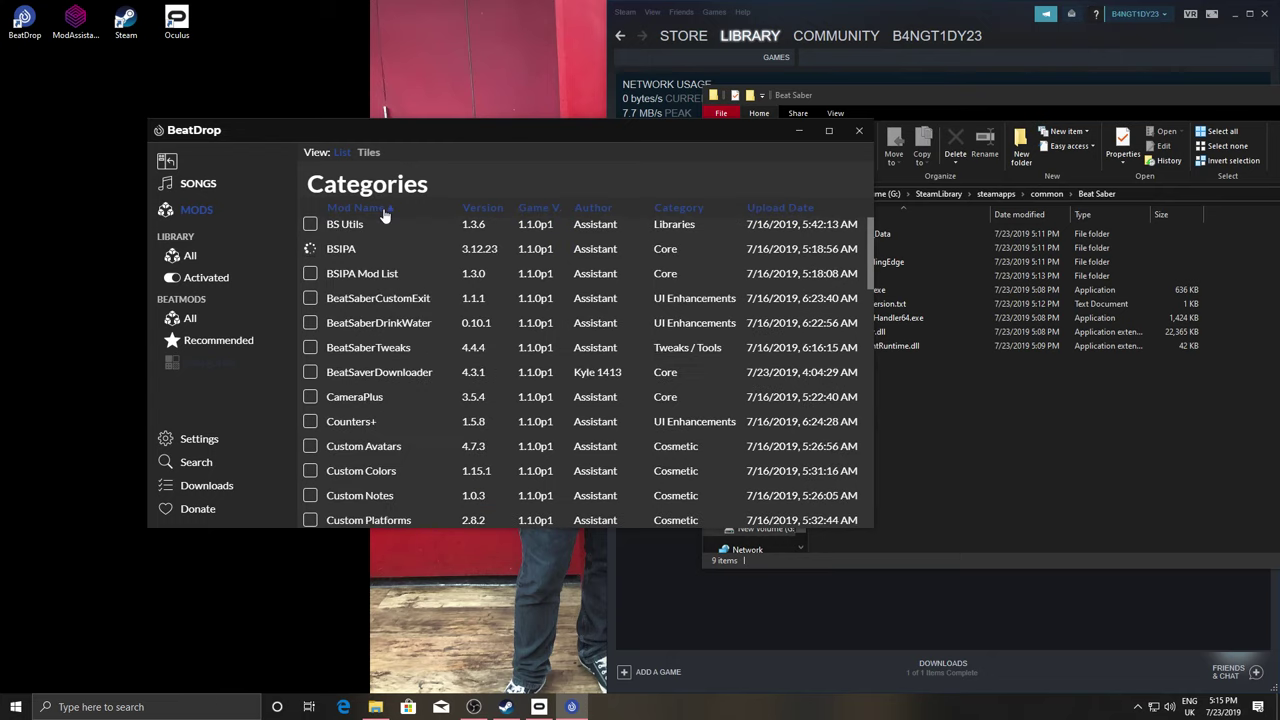
# Retry BSIPA twice from the categories list, resetting the view after each crash
pyautogui.click(320, 285)
pyautogui.click(208, 362)
pyautogui.click(350, 252)
pyautogui.click(437, 430)
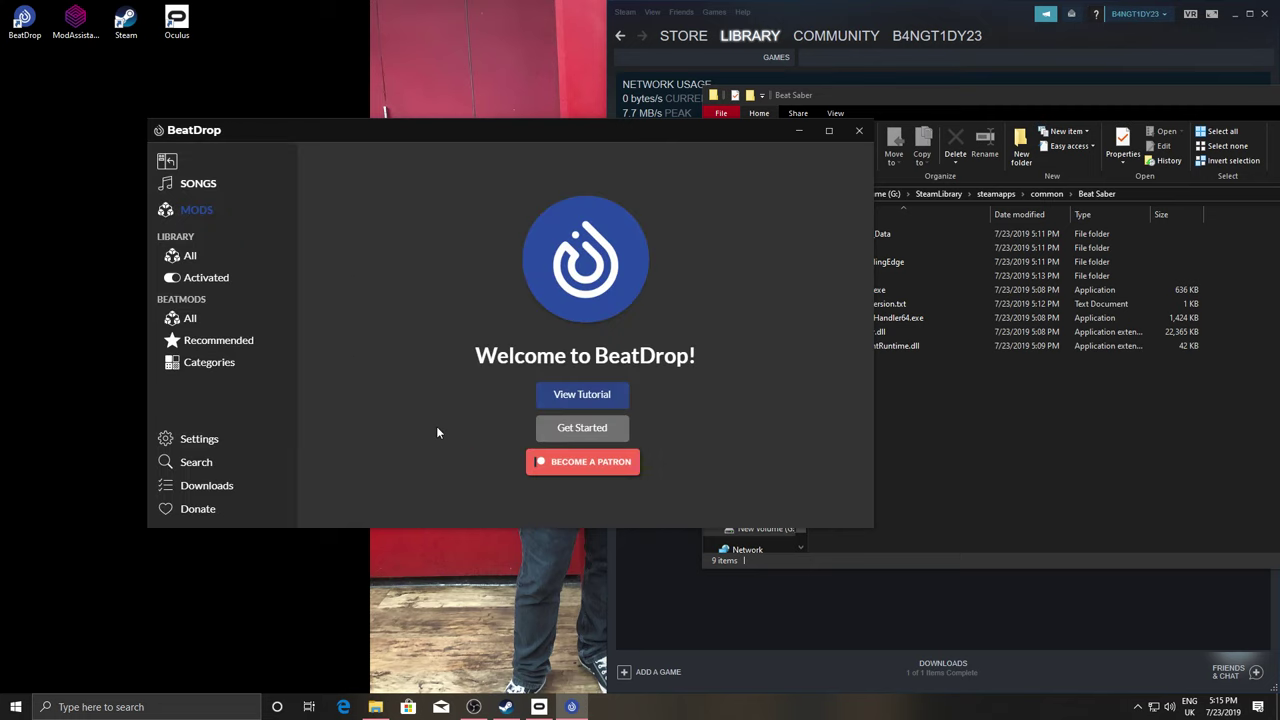
pyautogui.click(209, 362)
pyautogui.click(374, 250)
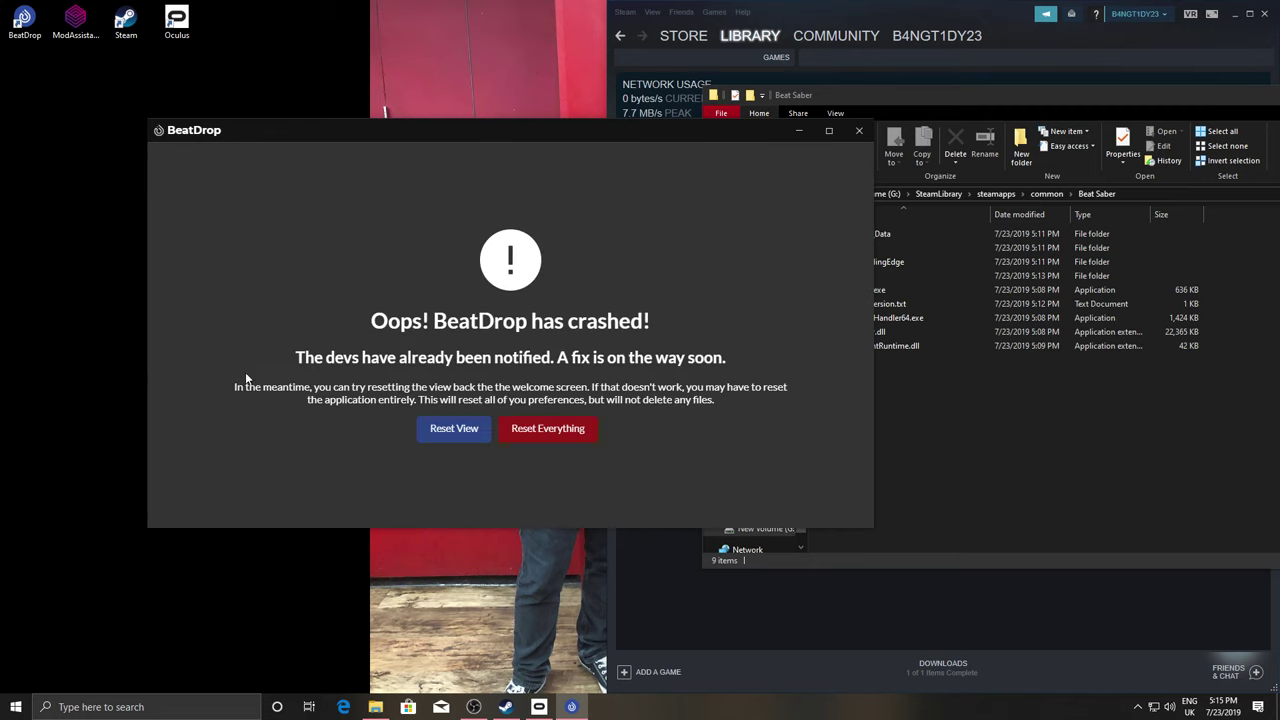
pyautogui.click(448, 428)
# Scan for songs again from the download settings and dismiss the scan summary
pyautogui.click(199, 440)
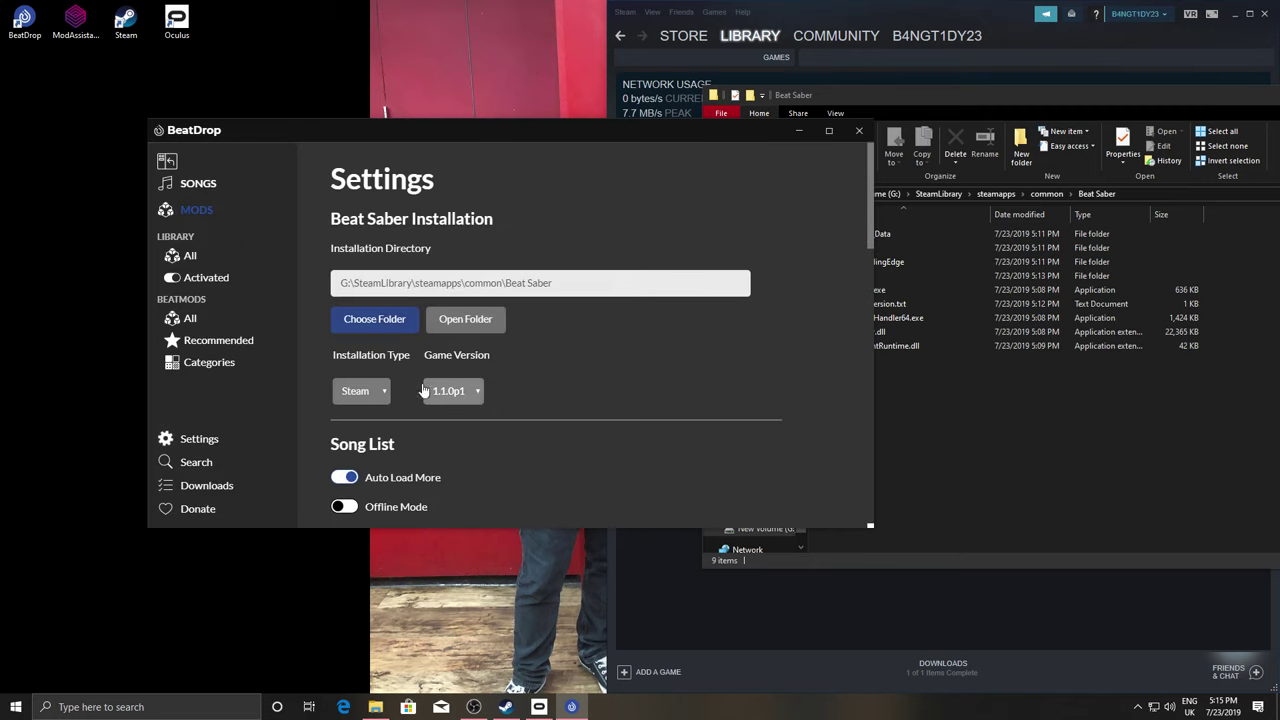
pyautogui.scroll(-5, 470, 333)
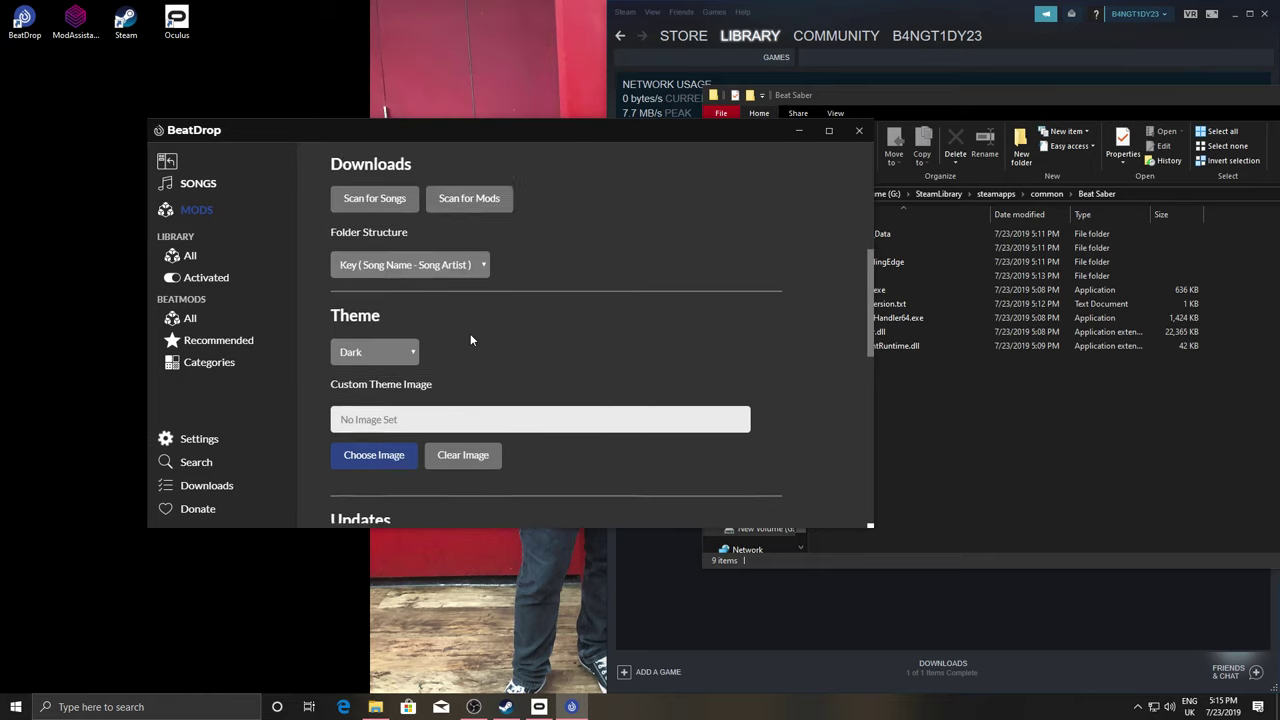
pyautogui.click(403, 192)
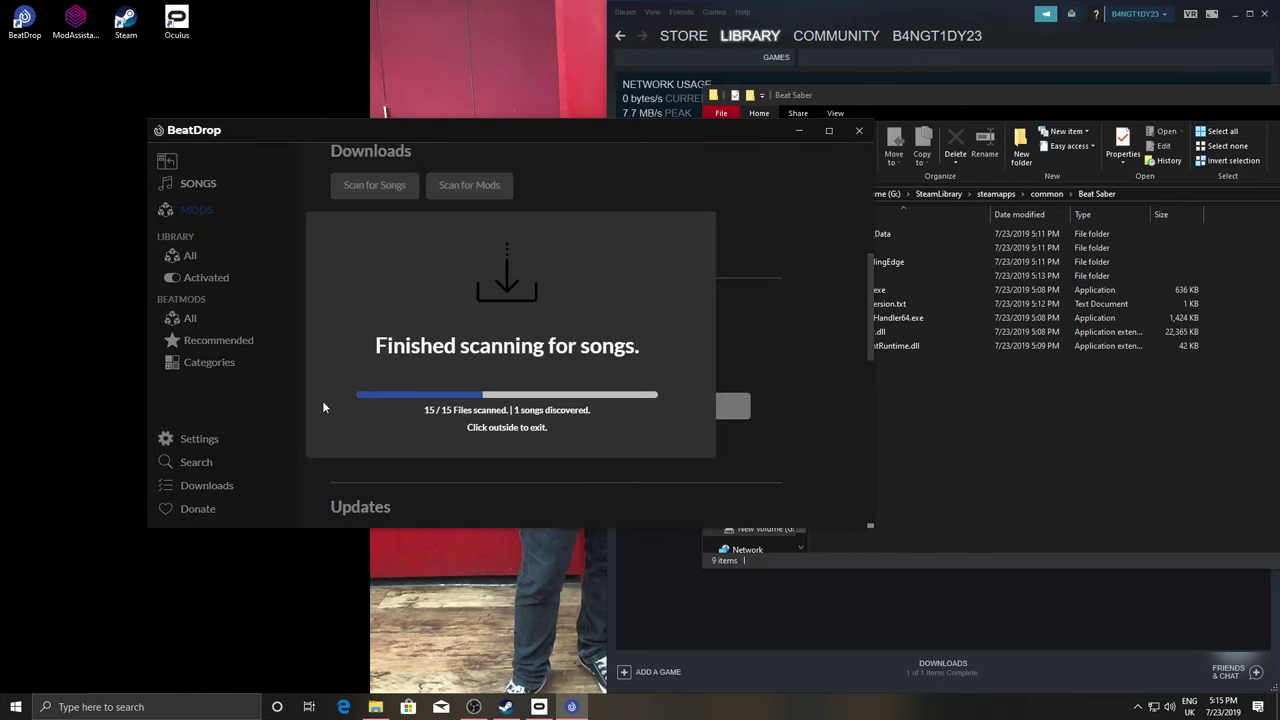
pyautogui.click(393, 477)
# Try to install BSIPA from the approved mods list once more, and reset the view
pyautogui.click(190, 318)
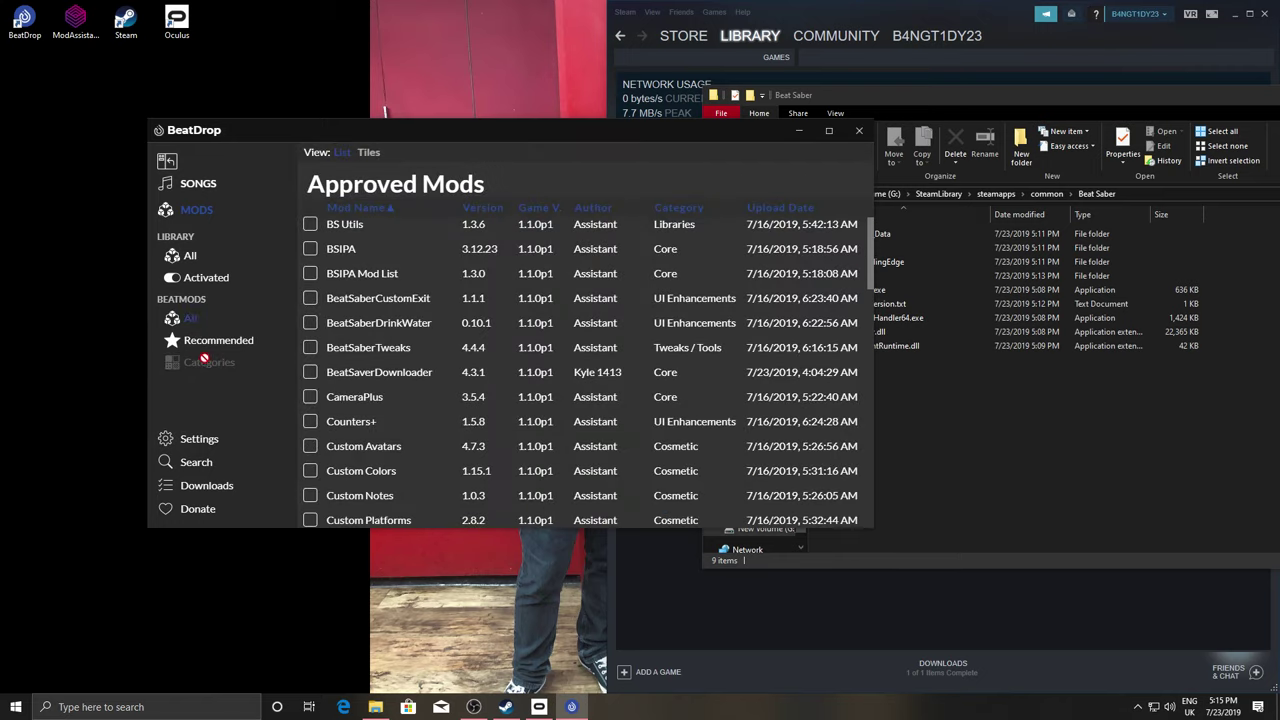
pyautogui.click(340, 248)
pyautogui.click(465, 430)
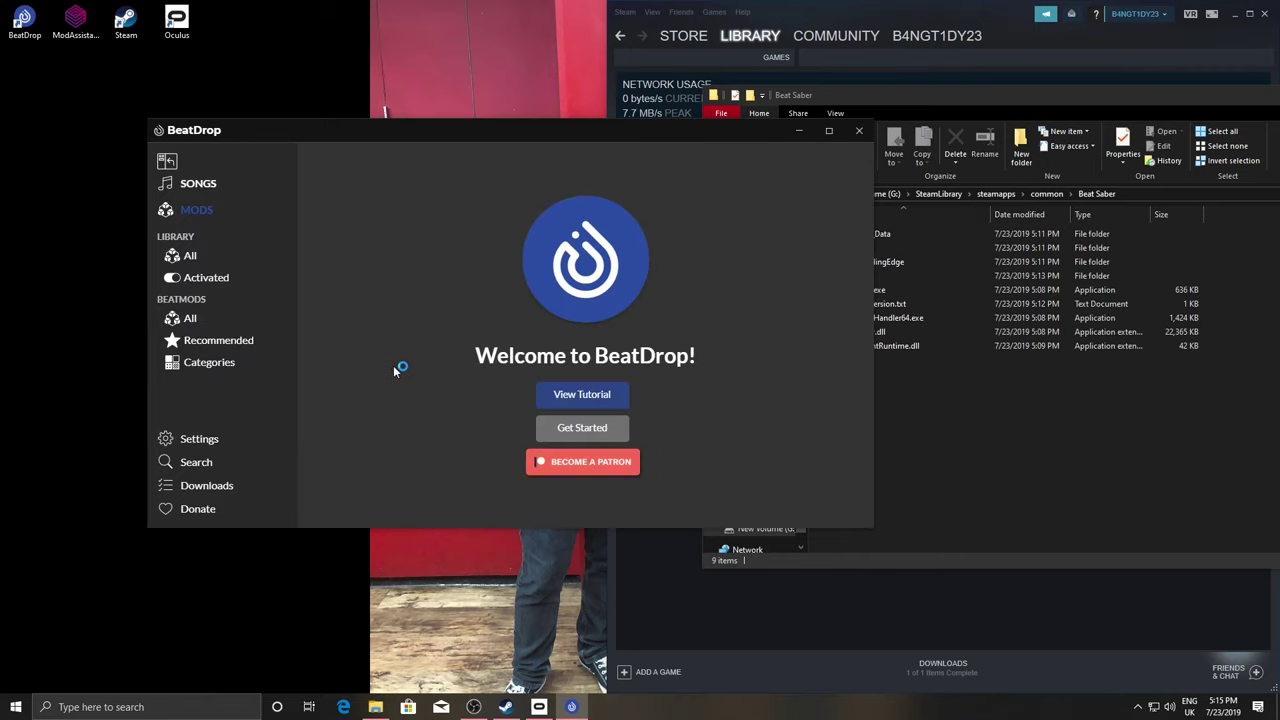
# Find CameraPlus in the approved mods list and open its details
pyautogui.click(190, 318)
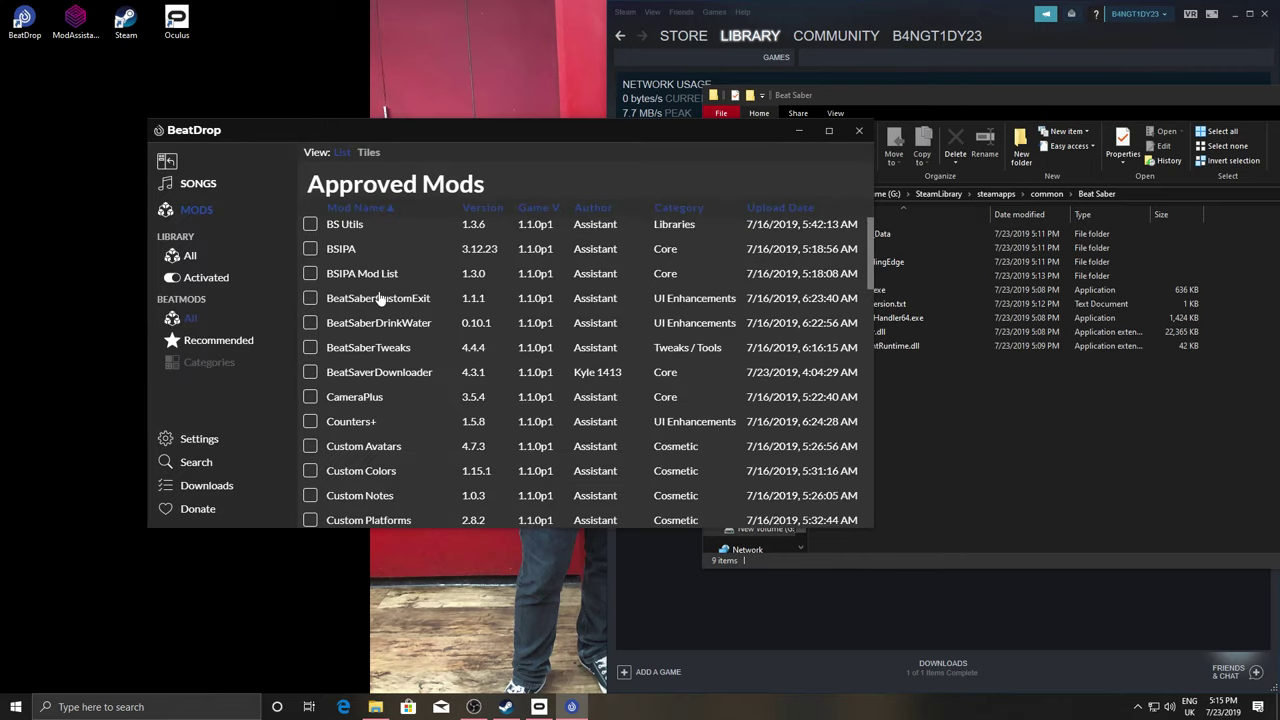
pyautogui.scroll(-3, 379, 378)
pyautogui.scroll(1, 370, 285)
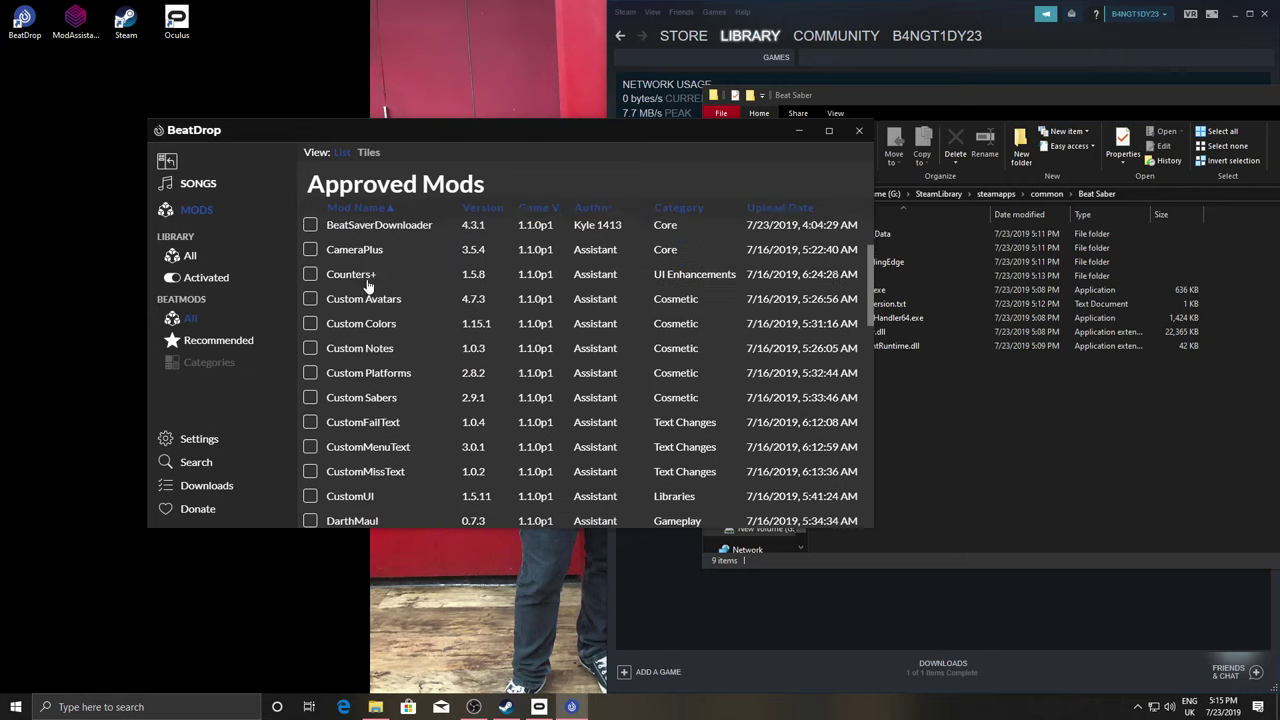
pyautogui.click(372, 264)
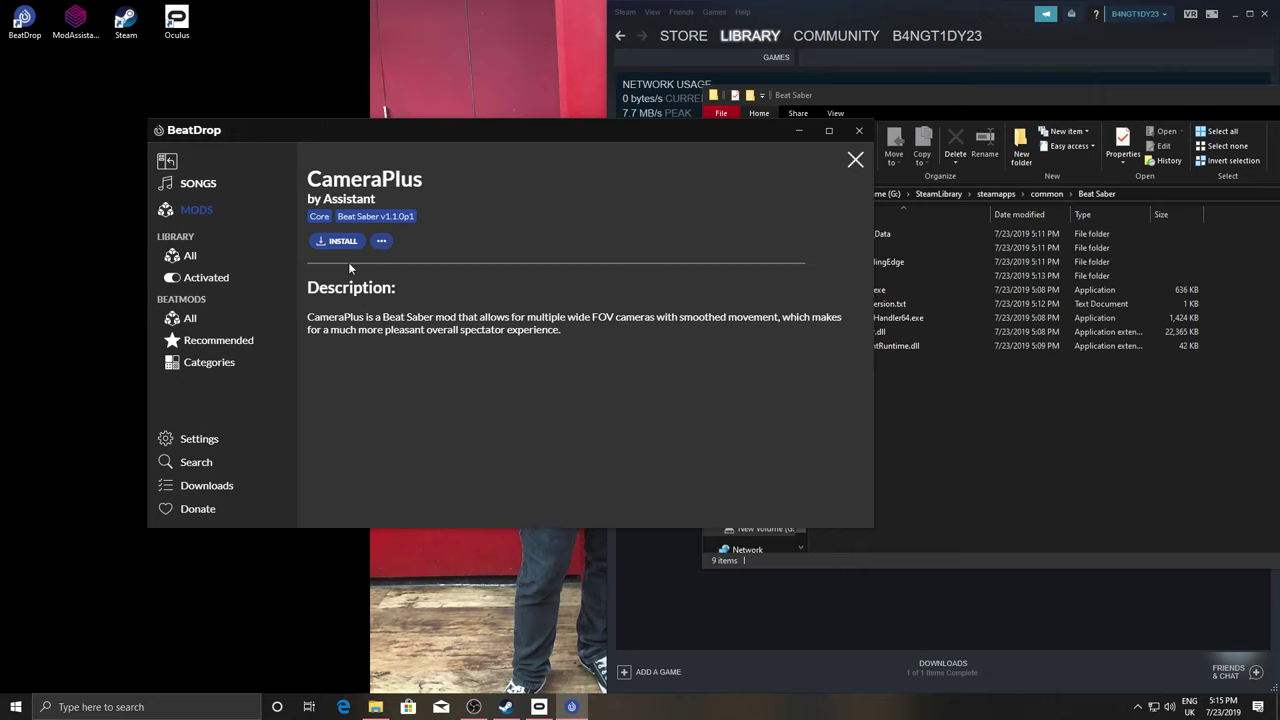
# Open the Beat Saber Plugins folder in File Explorer and place its window lower beside BeatDrop
pyautogui.click(917, 436)
pyautogui.doubleClick(857, 282)
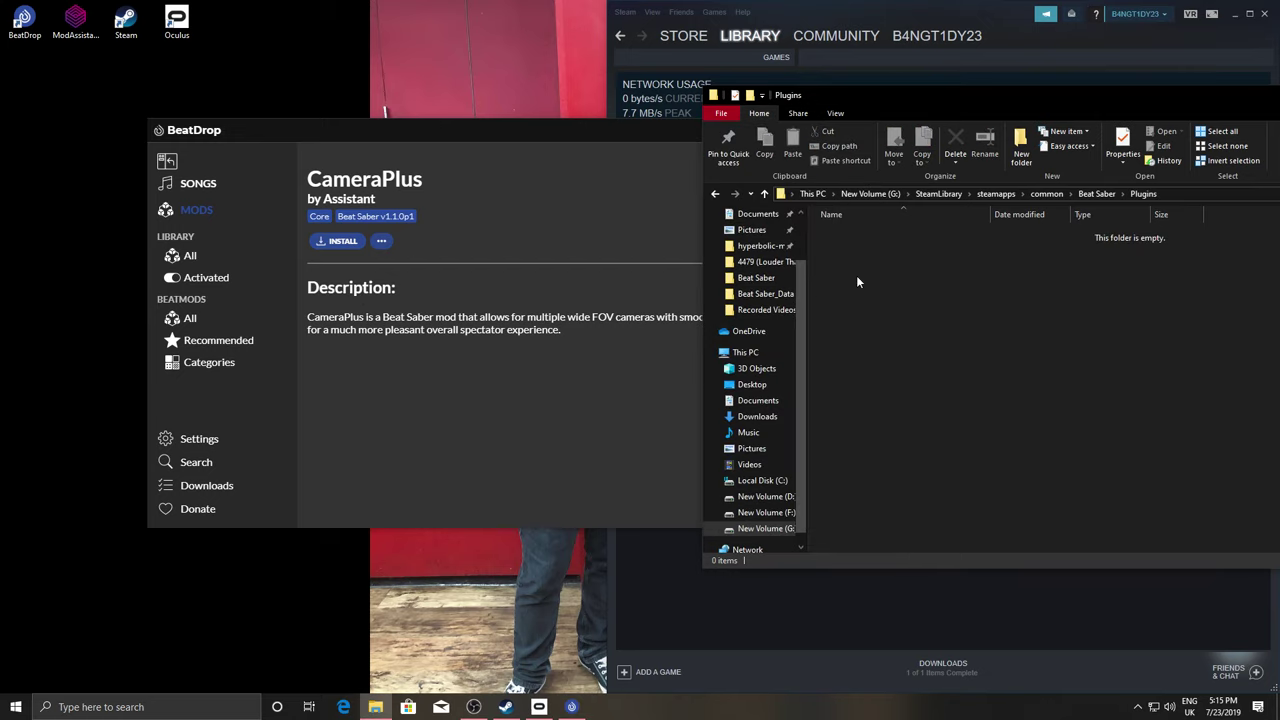
pyautogui.moveTo(1234, 108); pyautogui.dragTo(1124, 303)
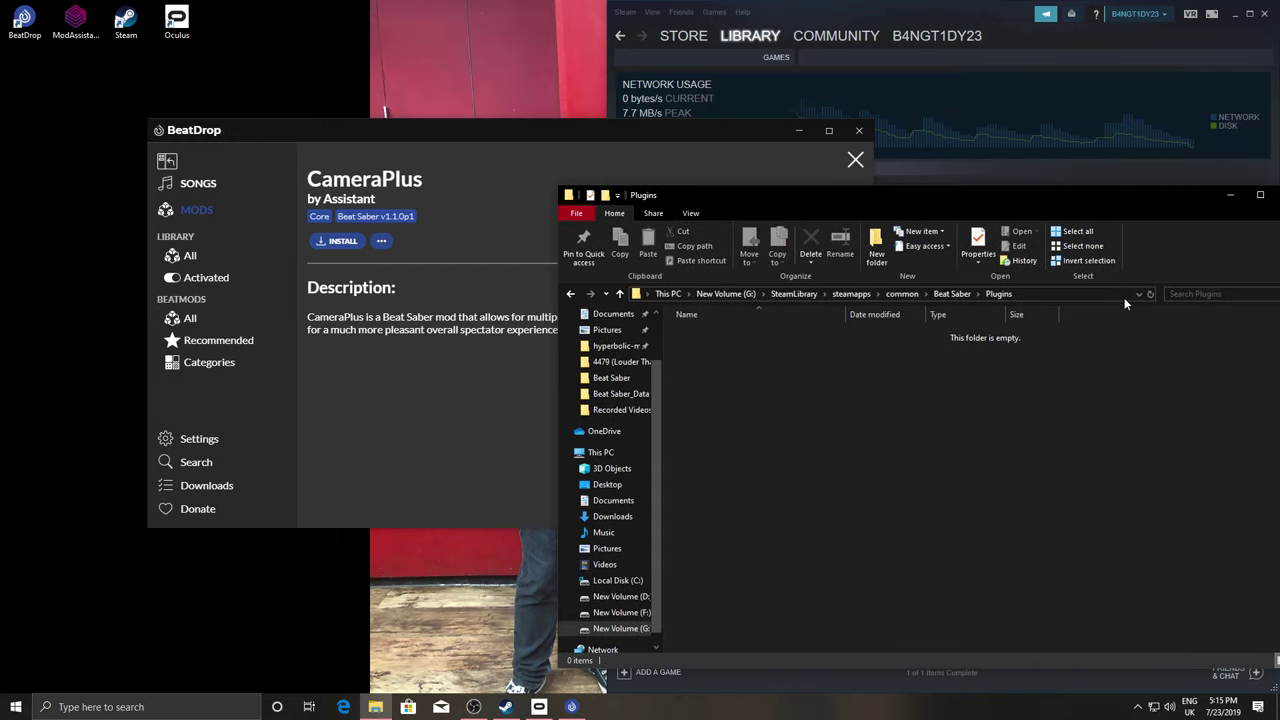
# Try to install CameraPlus from its details in BeatDrop, and retry it from the categories list after viewing the settings
pyautogui.click(340, 242)
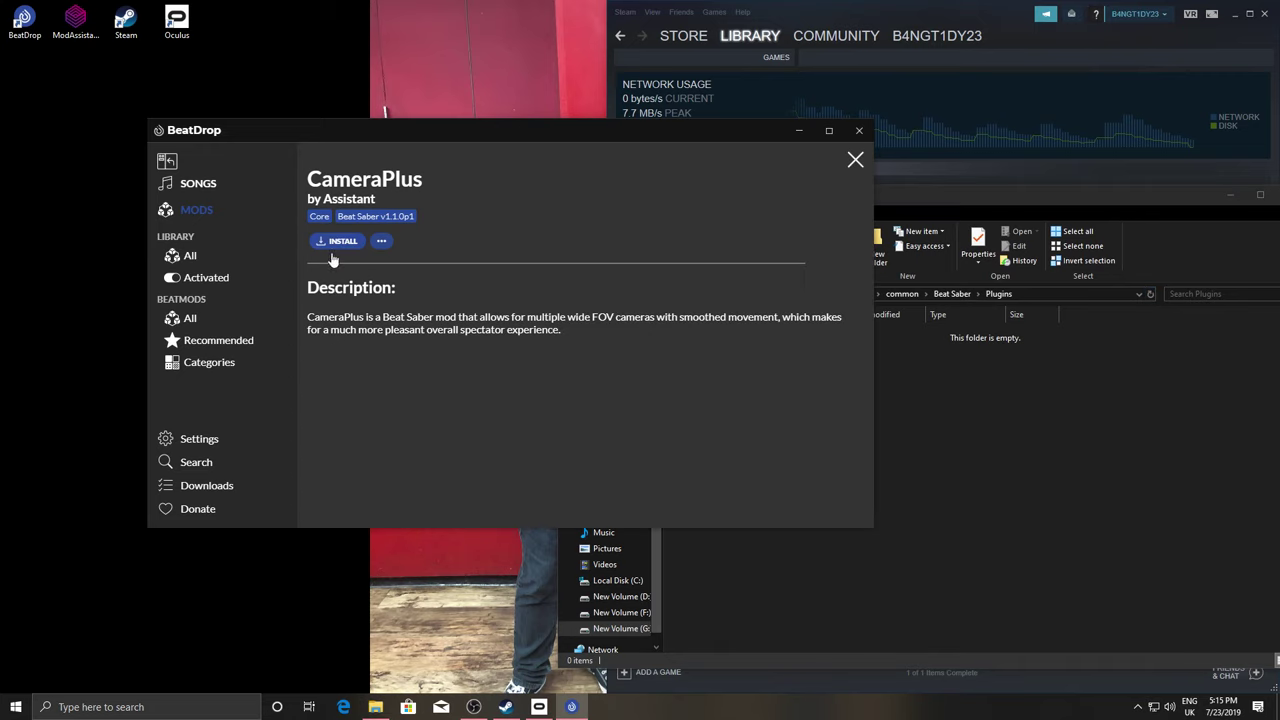
pyautogui.click(192, 320)
pyautogui.click(308, 400)
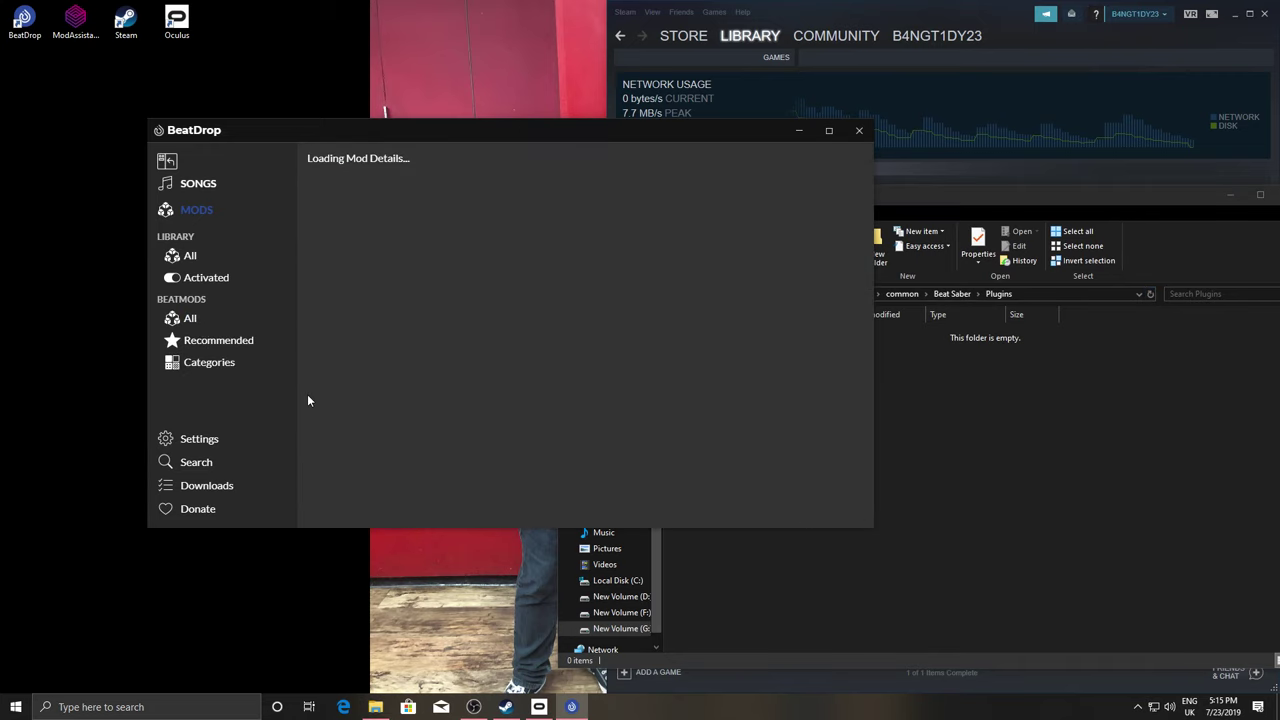
pyautogui.click(196, 444)
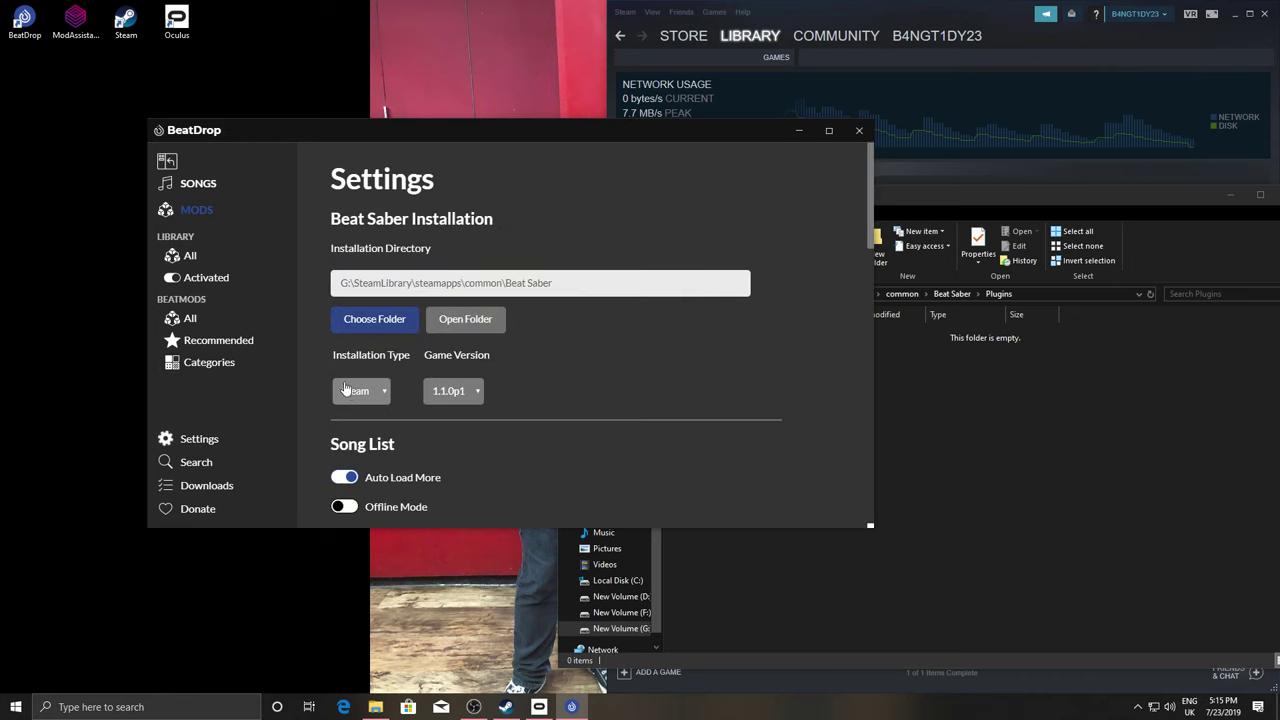
pyautogui.scroll(-3, 453, 406)
pyautogui.click(212, 364)
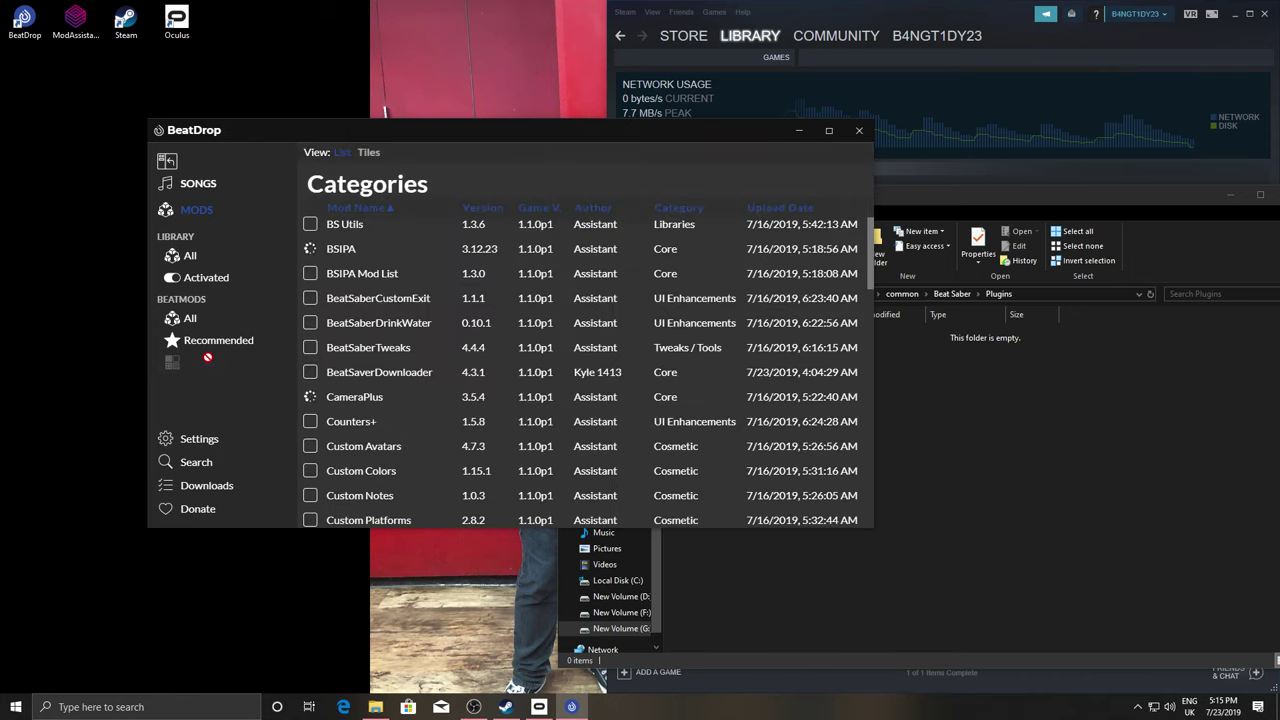
pyautogui.click(310, 398)
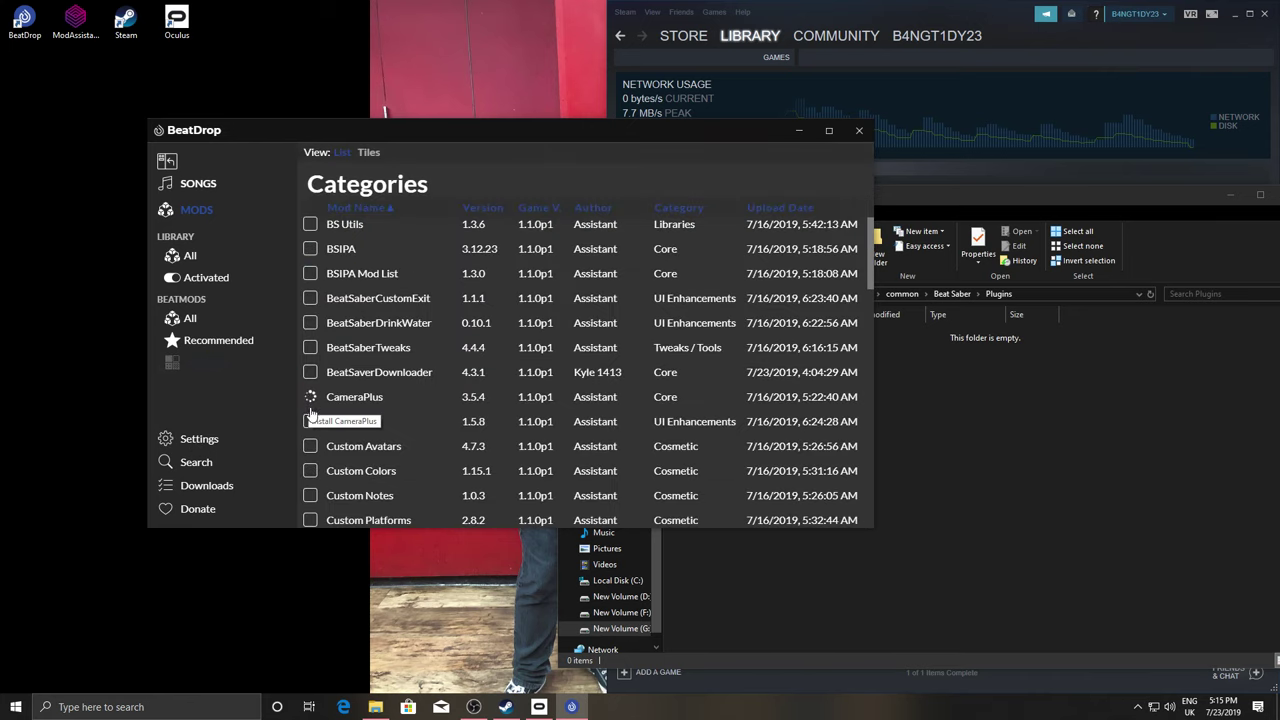
# Close BeatDrop and relaunch it from the desktop as administrator
pyautogui.click(858, 130)
pyautogui.rightClick(22, 26)
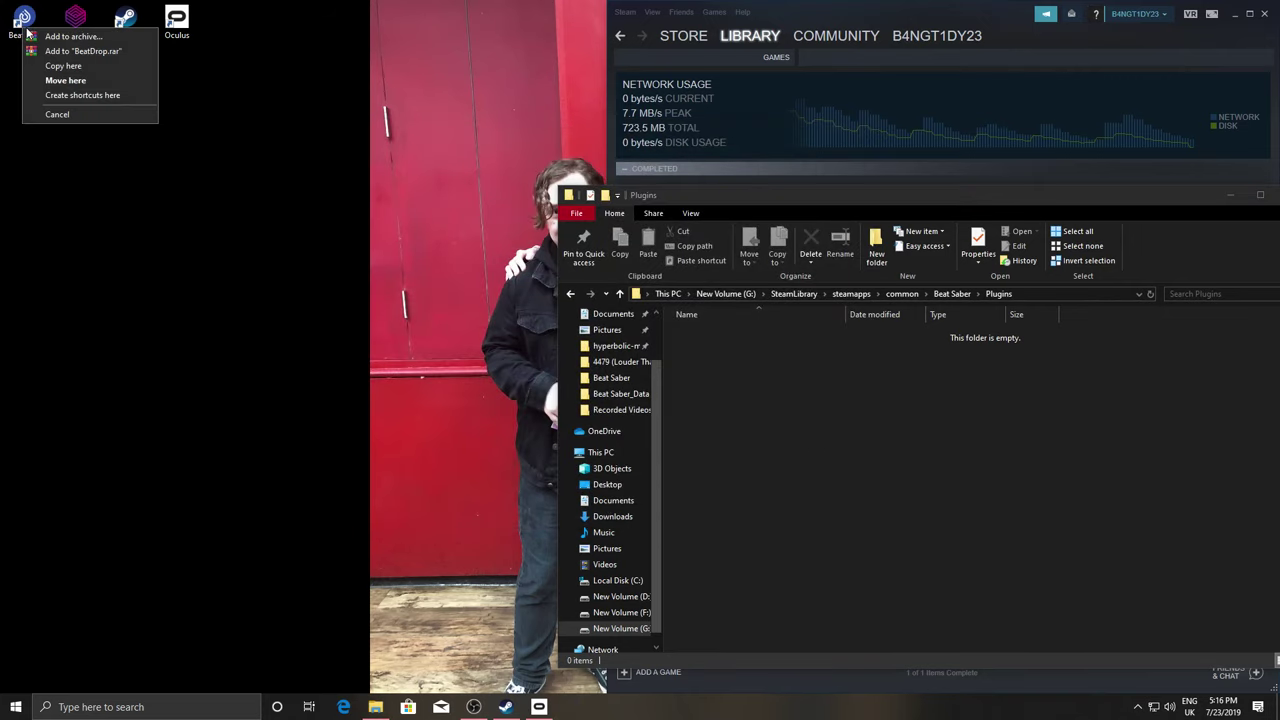
pyautogui.click(22, 26)
pyautogui.rightClick(20, 22)
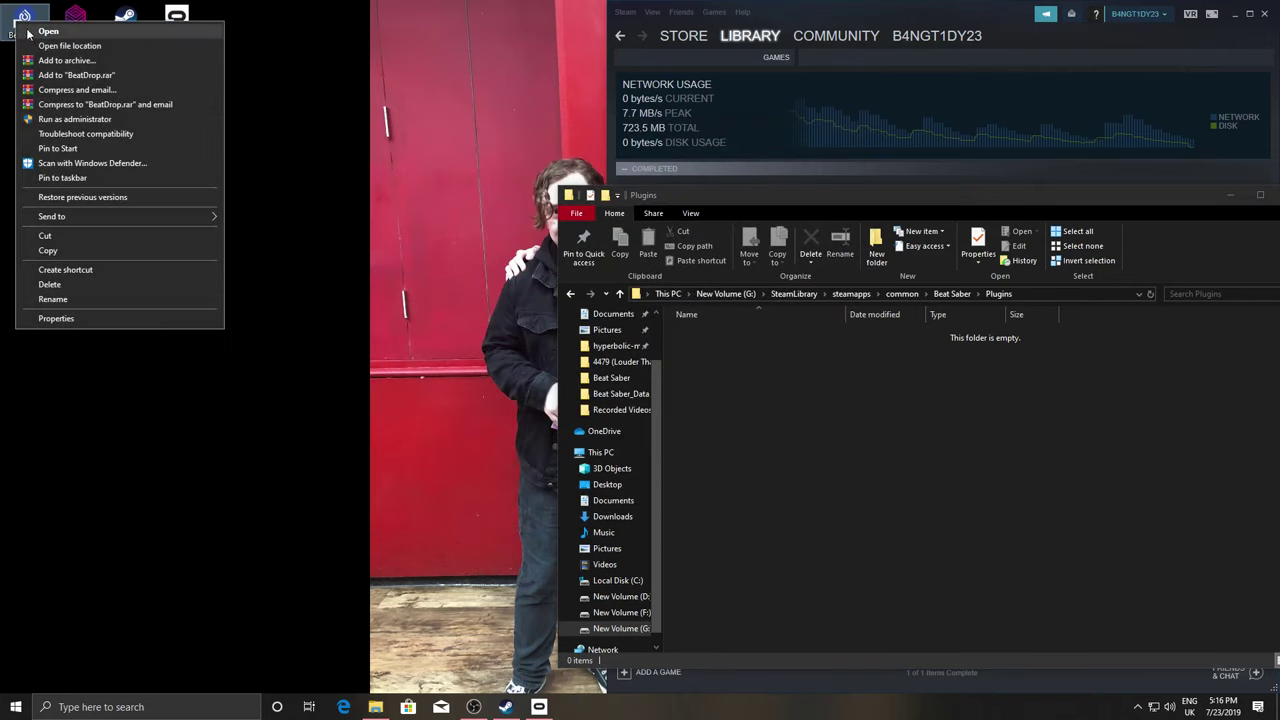
pyautogui.click(80, 119)
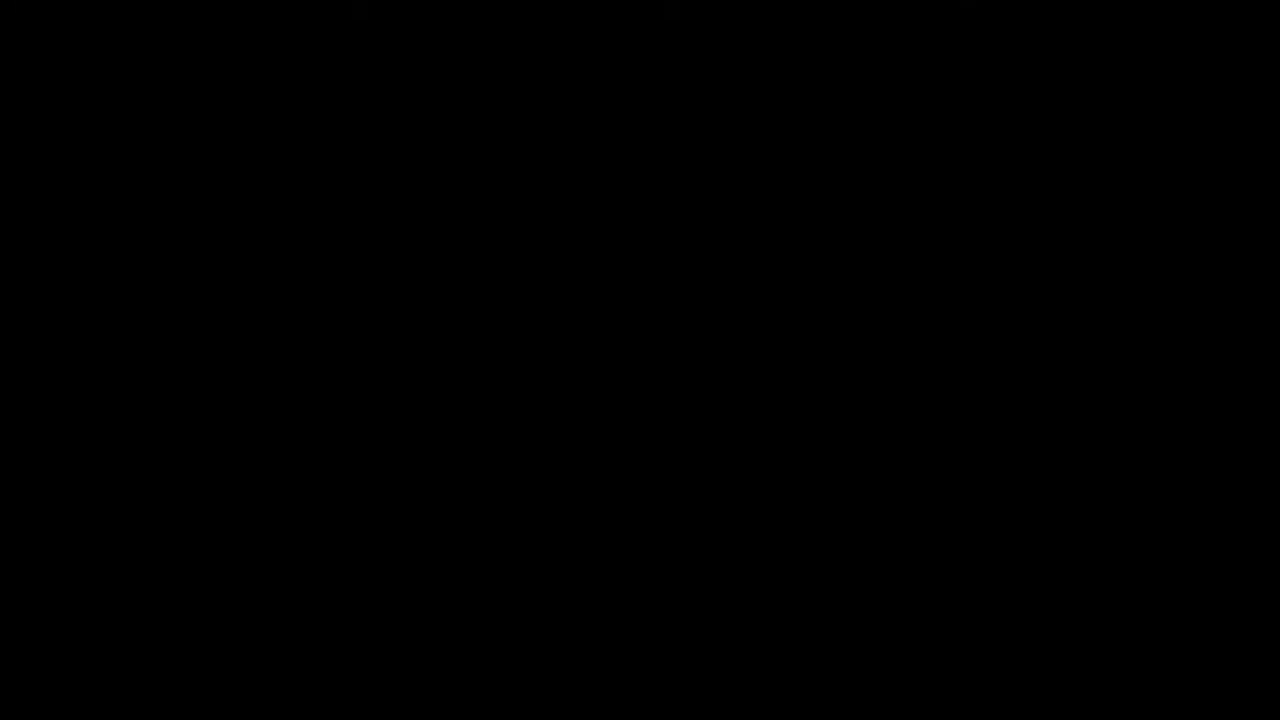
pyautogui.click(368, 452)
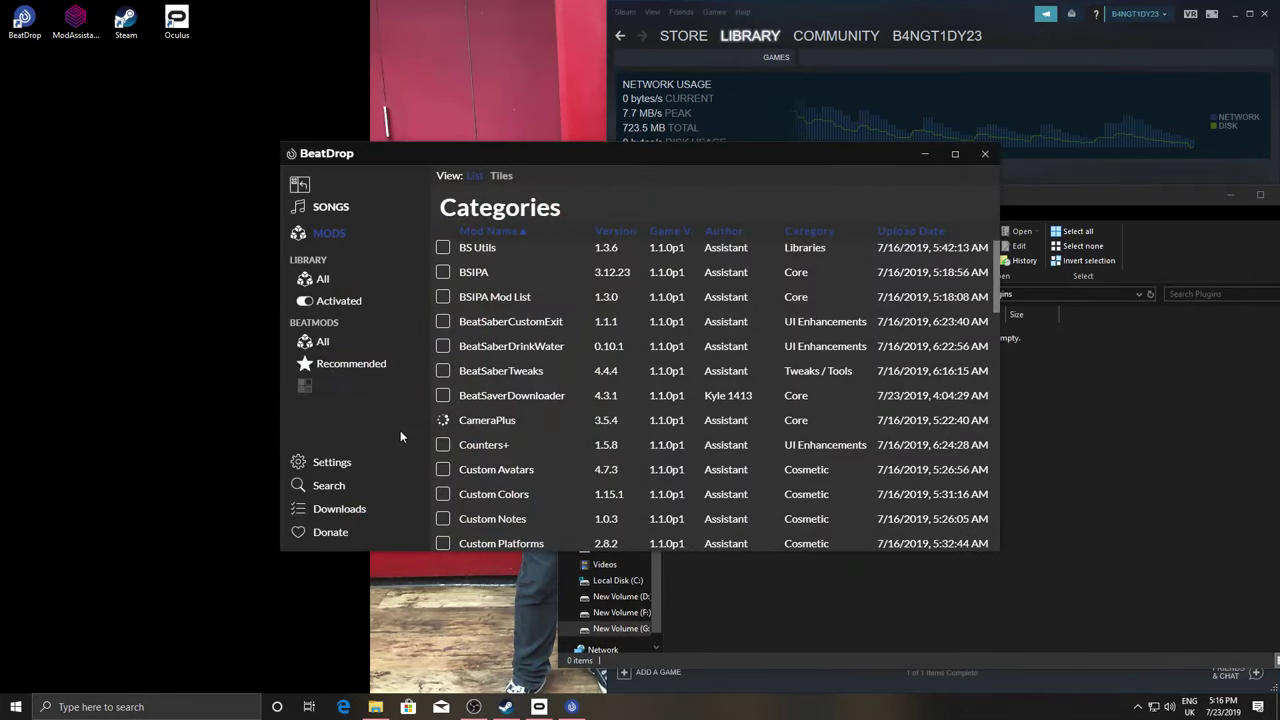
# Retry installing BSIPA in the administrator session, revisit the settings and approved mods, and close BeatDrop
pyautogui.click(443, 273)
pyautogui.click(330, 464)
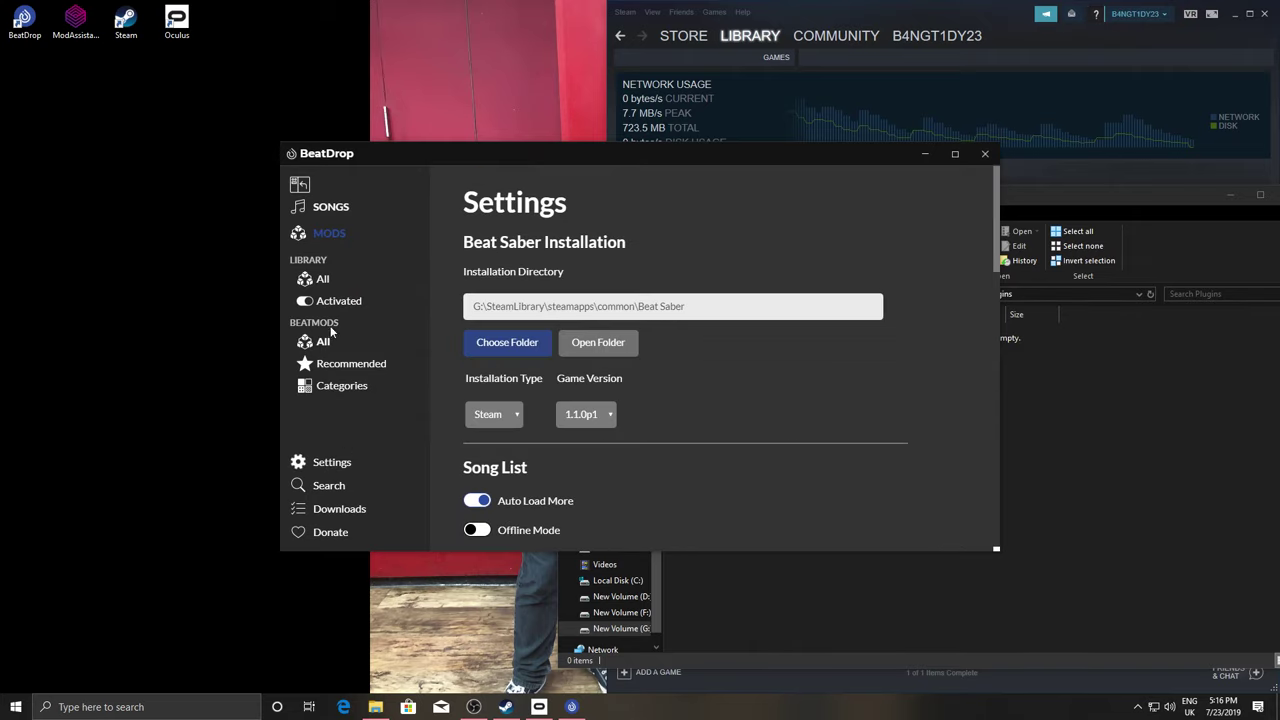
pyautogui.click(330, 360)
pyautogui.click(394, 337)
pyautogui.click(985, 153)
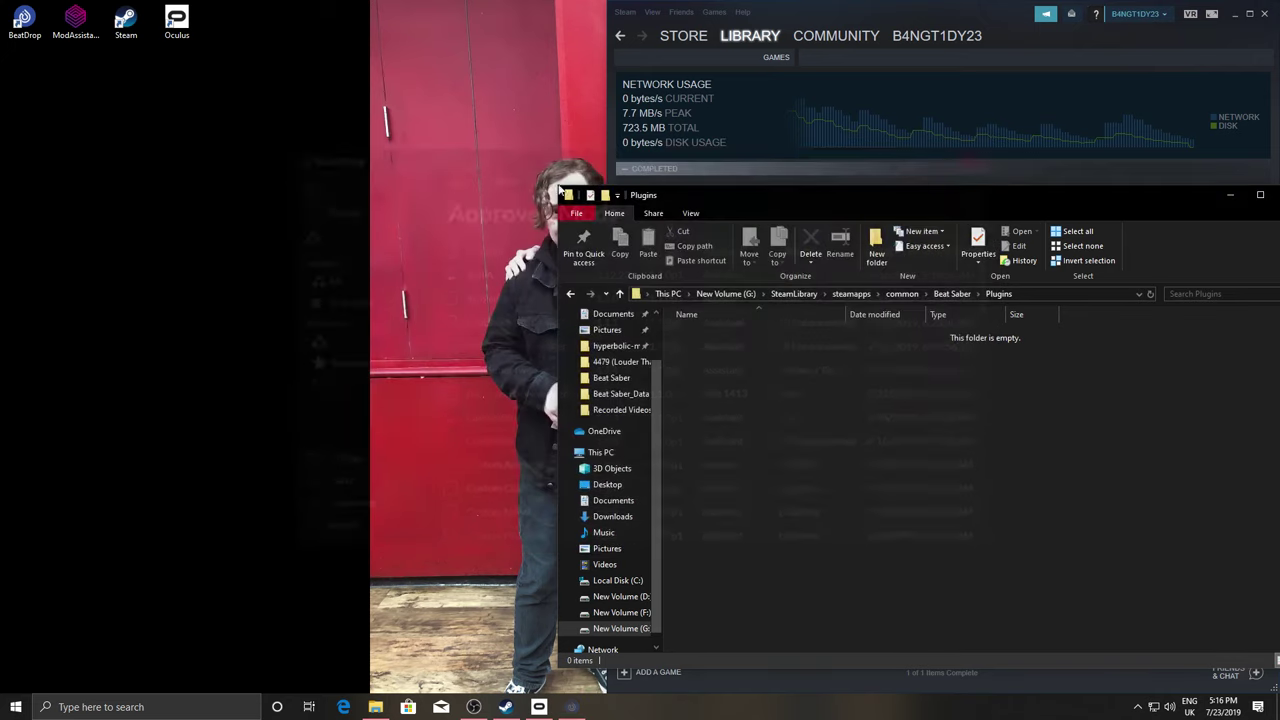
# Start uninstalling BeatDrop 2.5.5 from Windows and proceed through its uninstall wizard
pyautogui.click(26, 700)
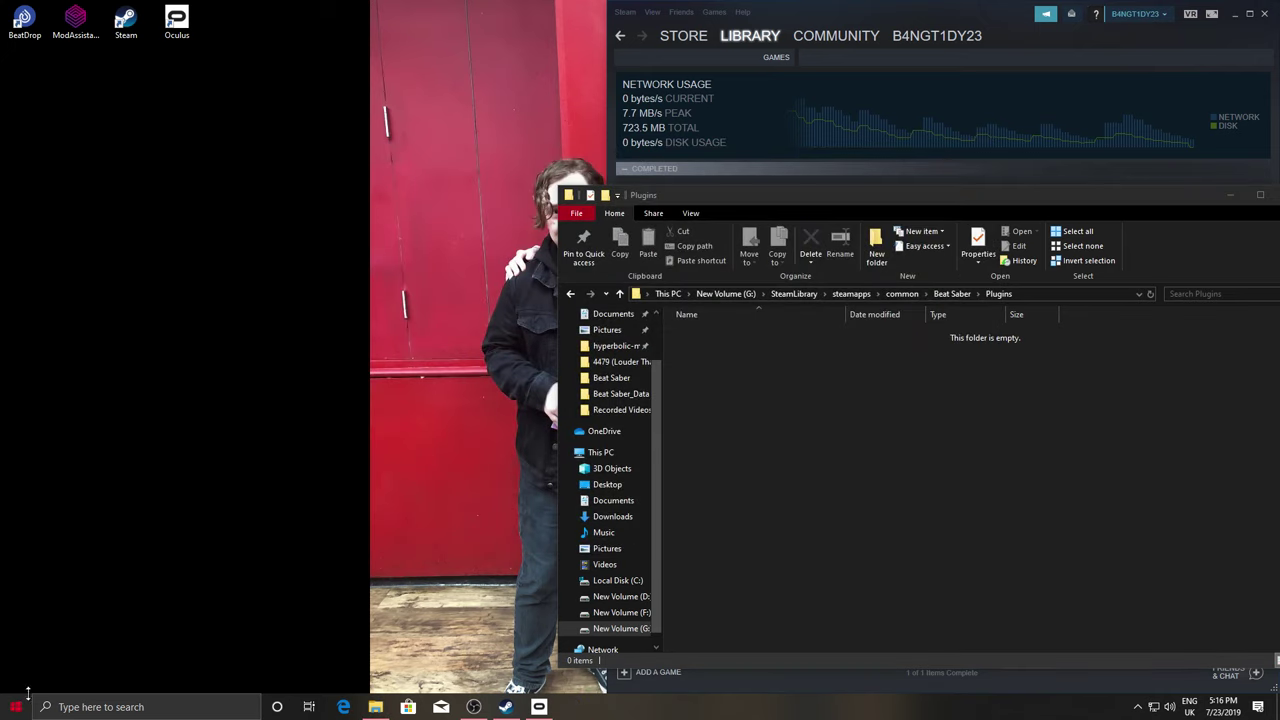
pyautogui.click(16, 672)
pyautogui.click(19, 706)
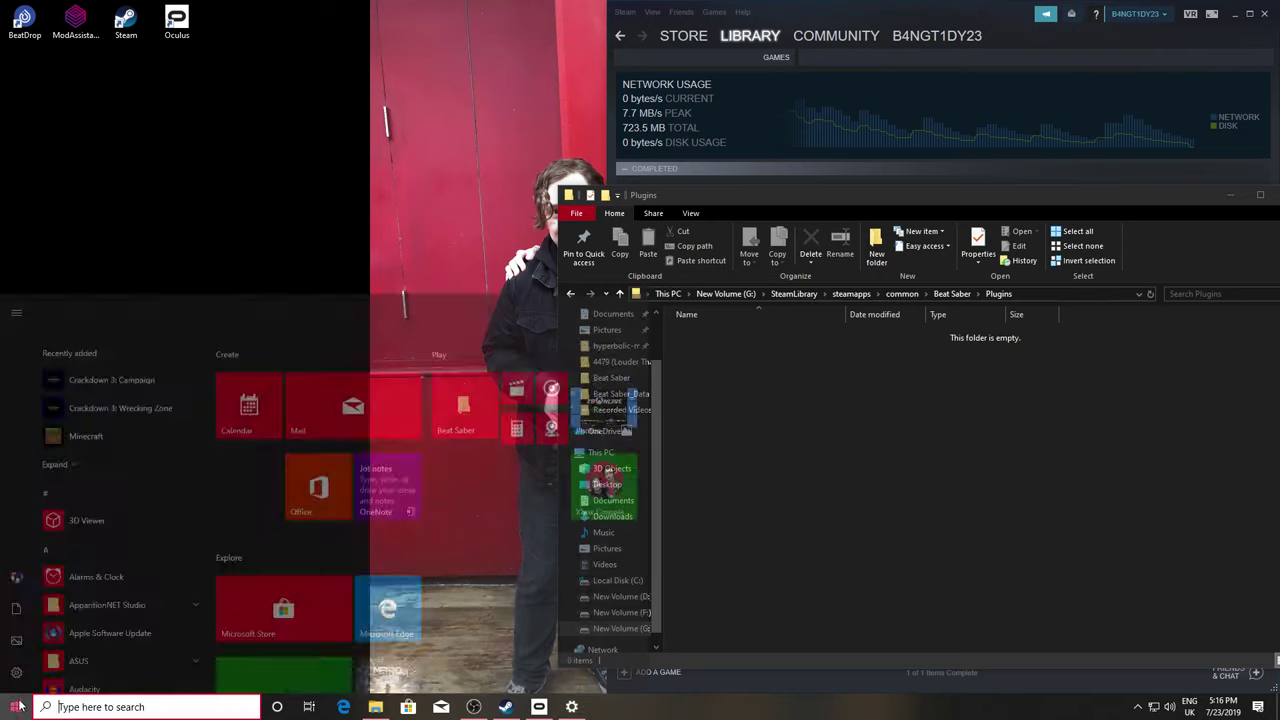
pyautogui.click(119, 619)
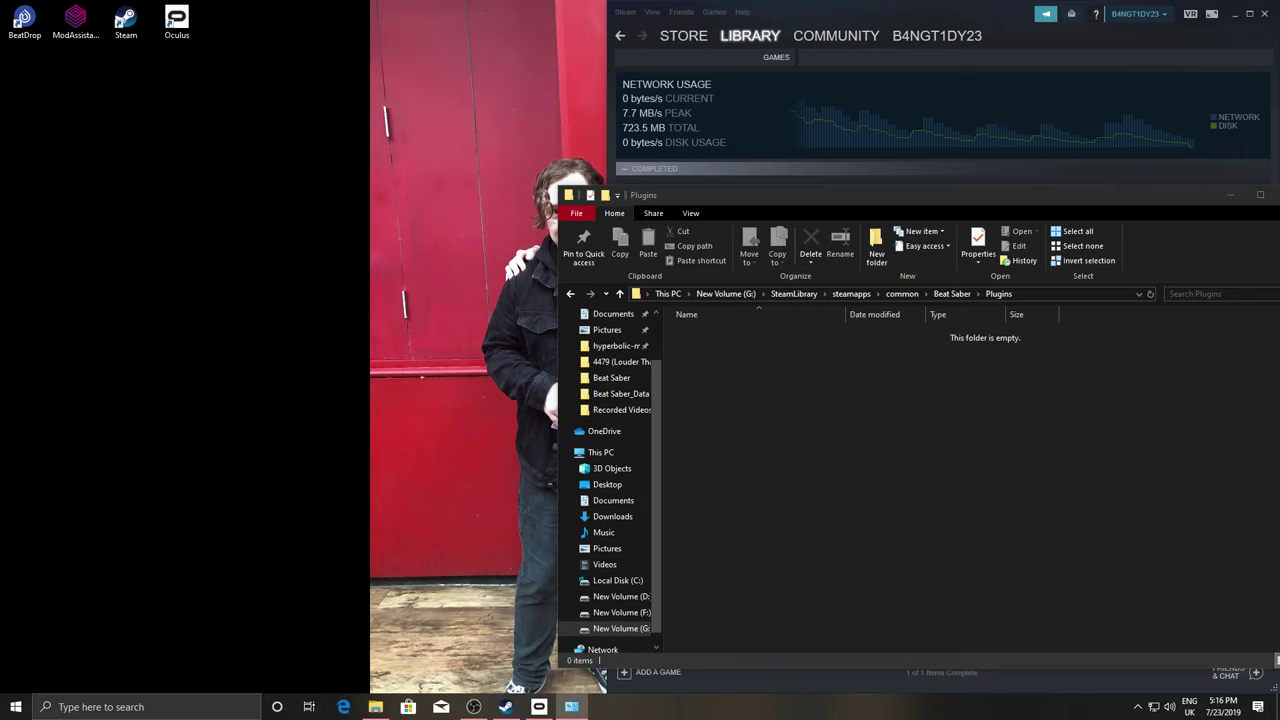
pyautogui.click(713, 460)
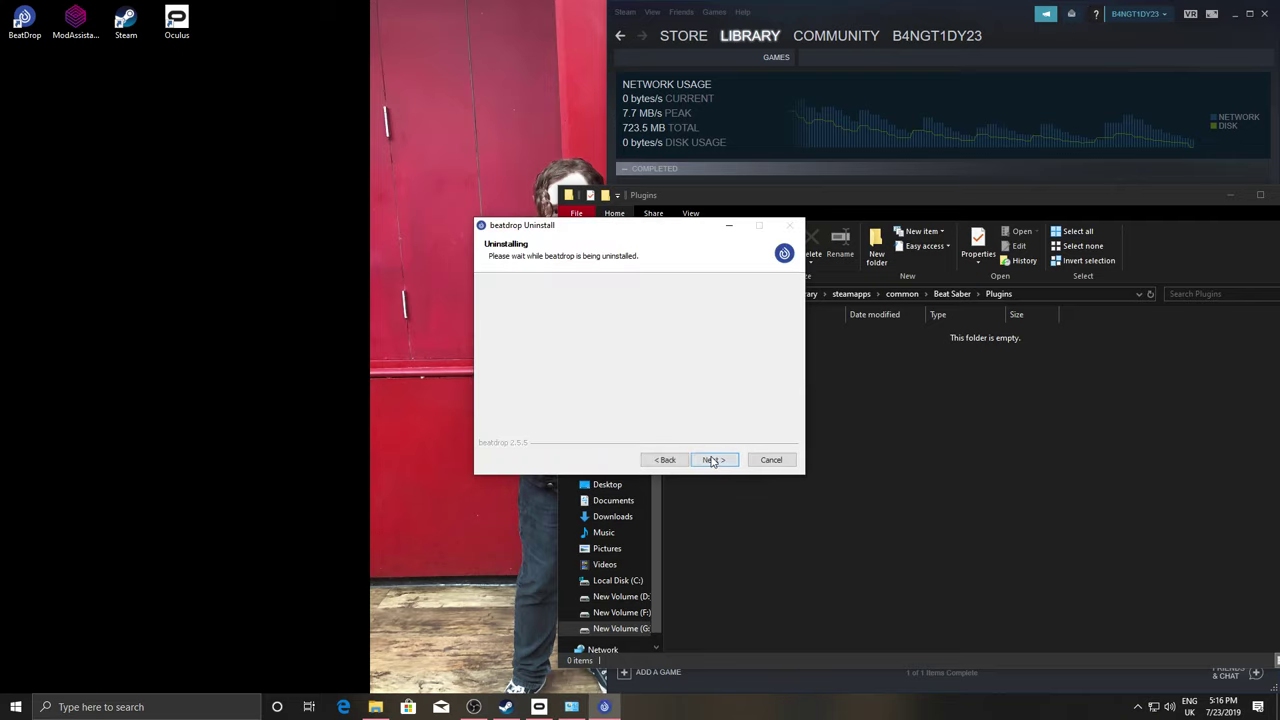
# Finish uninstalling BeatDrop, and download and run beatdrop-setup.exe from the BeatDrop 2 page on bsaber.com
pyautogui.click(711, 459)
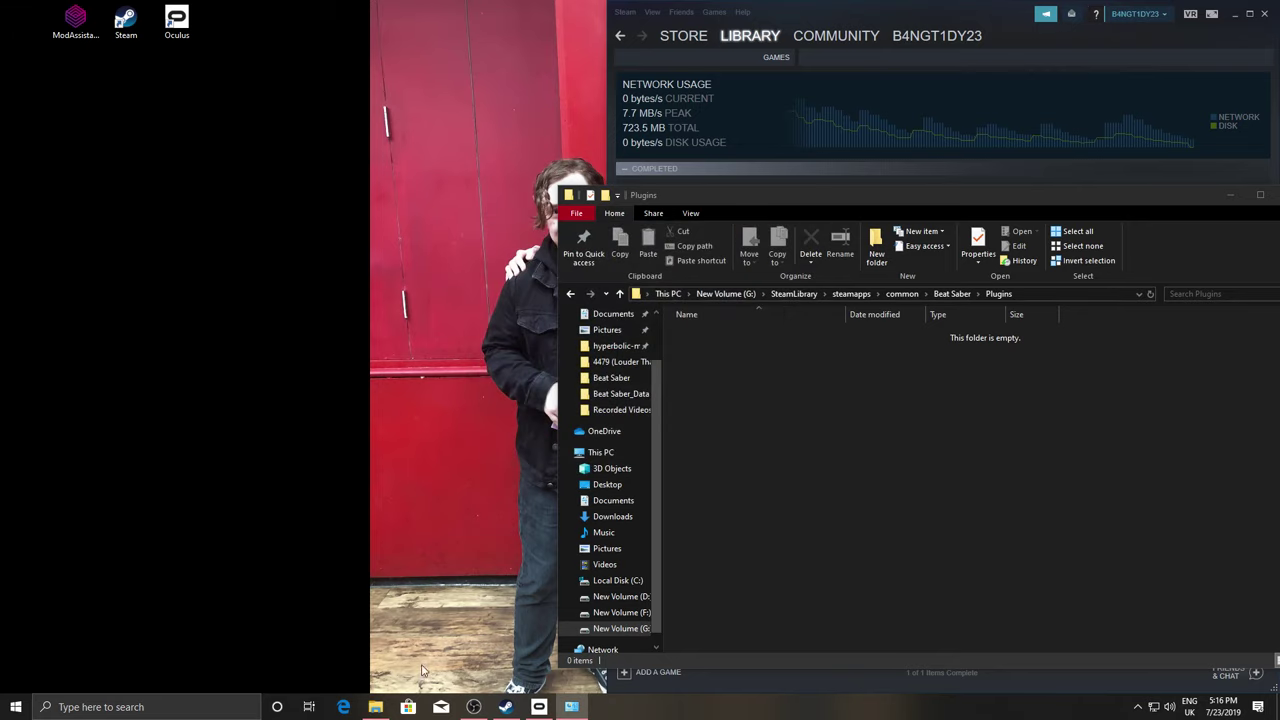
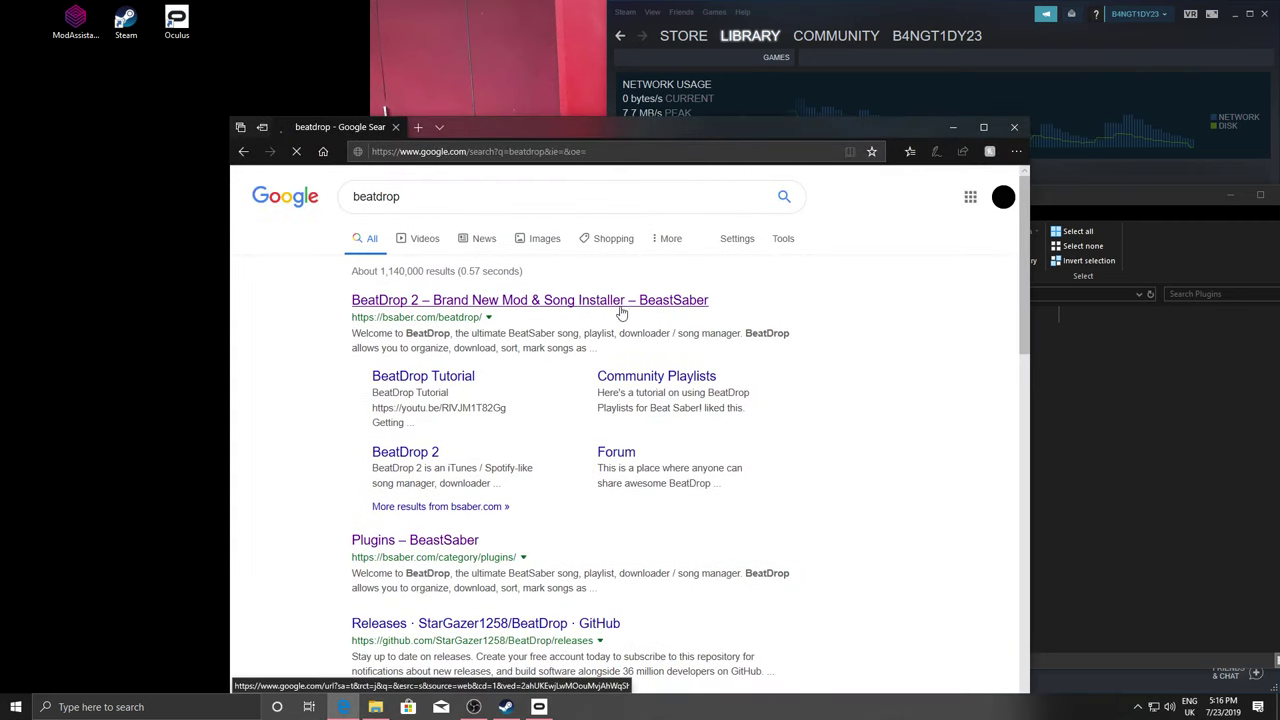
pyautogui.click(618, 307)
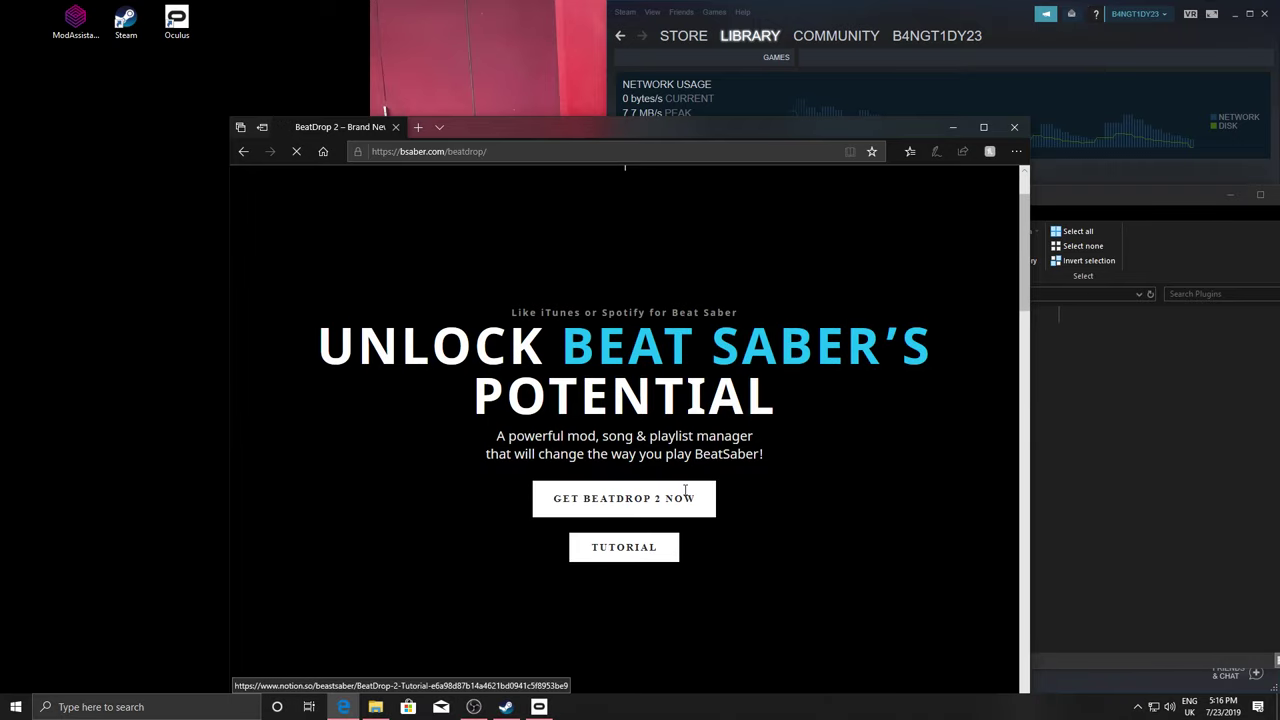
pyautogui.click(685, 488)
pyautogui.moveTo(730, 122); pyautogui.dragTo(730, 38)
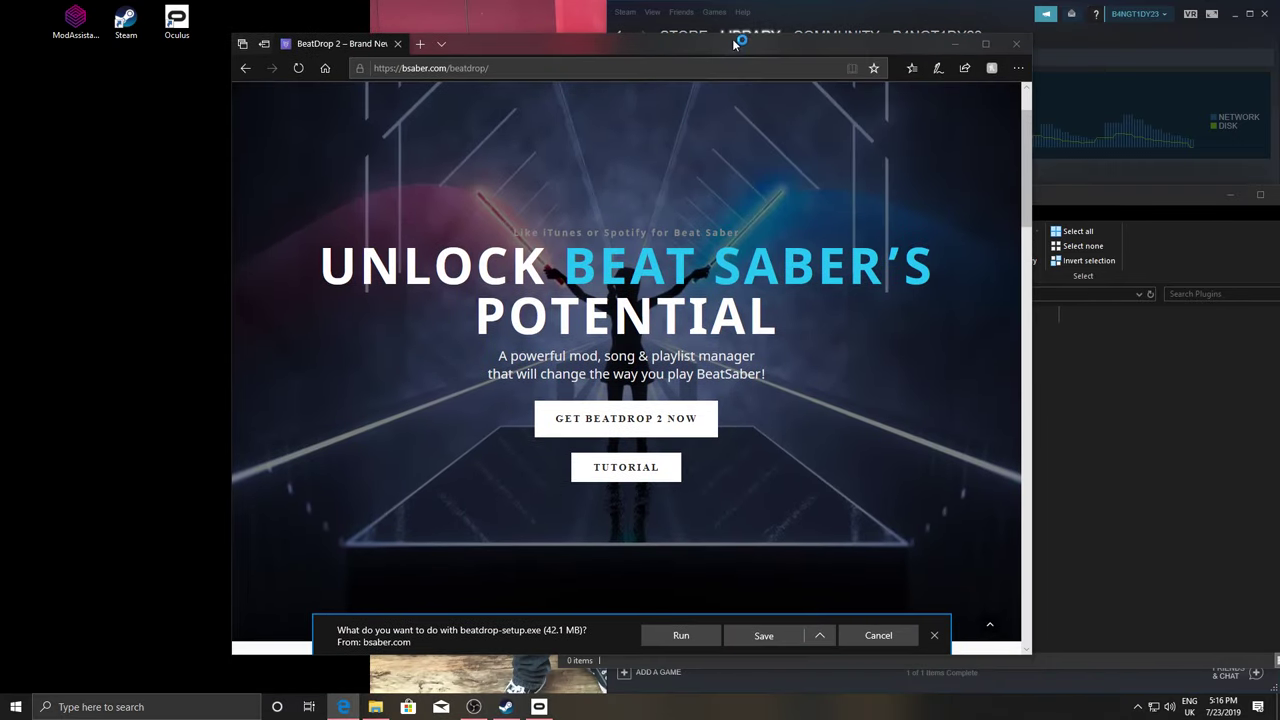
pyautogui.click(695, 643)
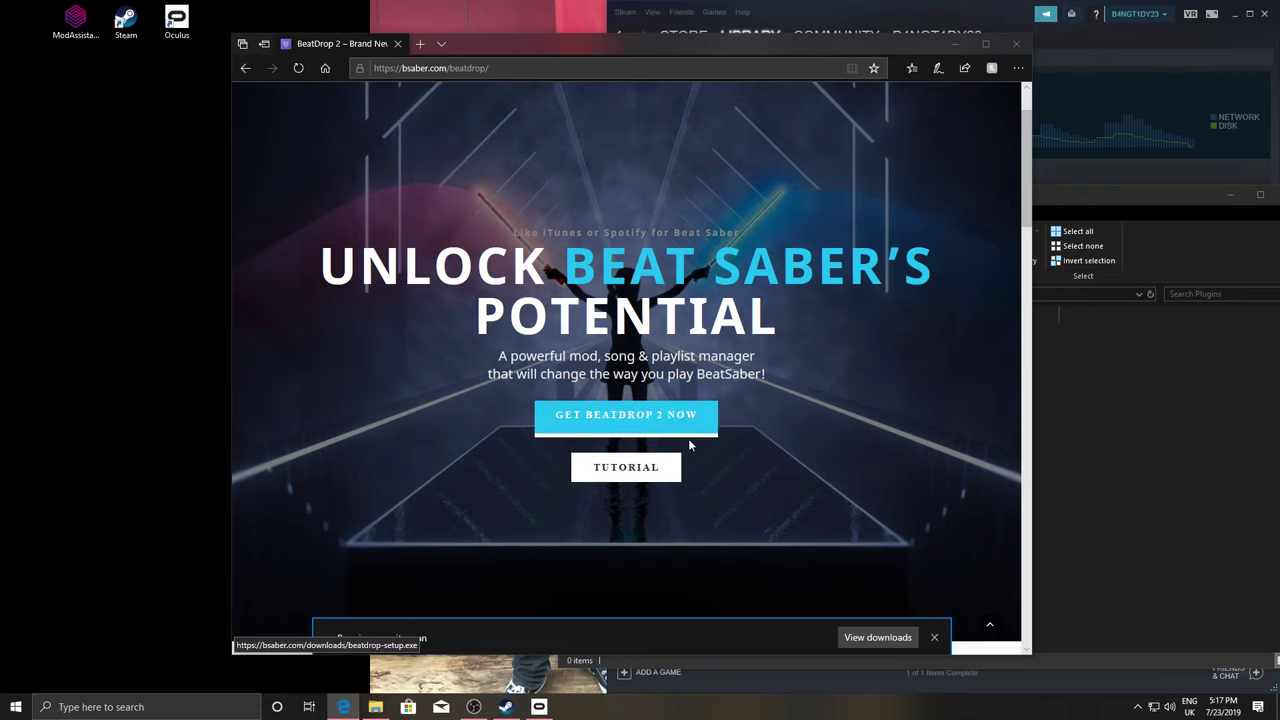
pyautogui.click(1015, 44)
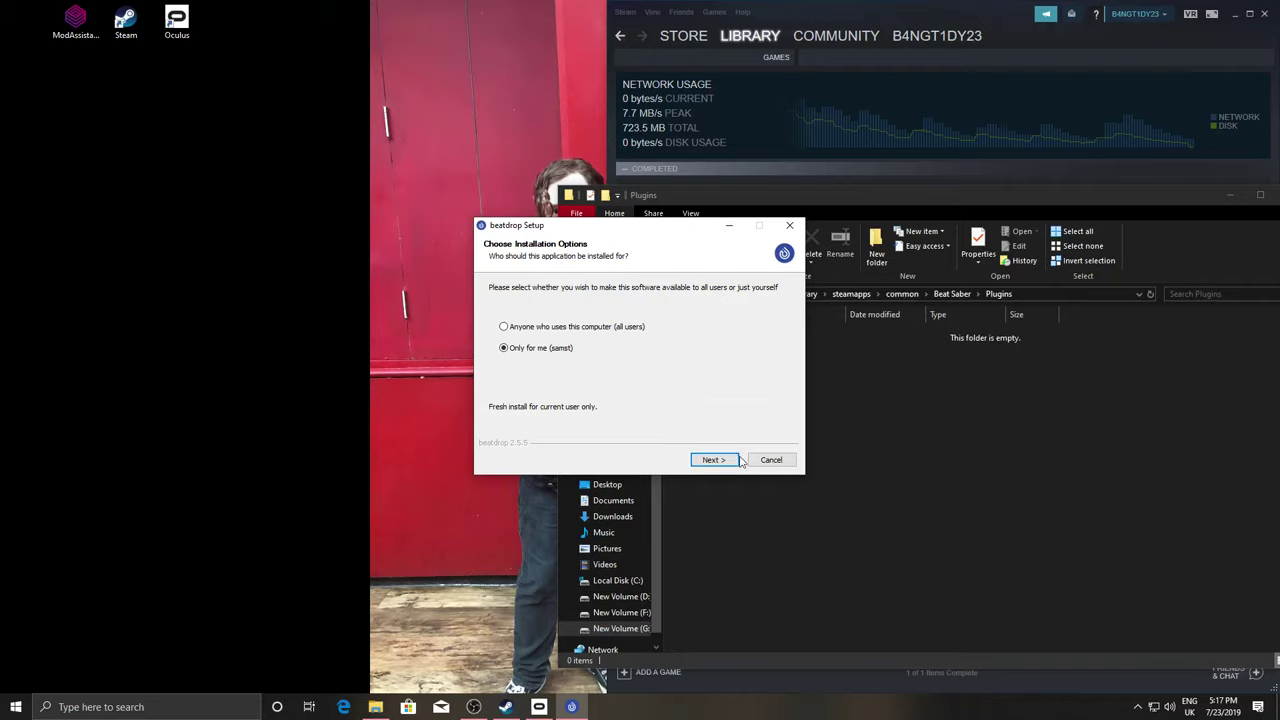
# Install BeatDrop for the current user only and launch it when setup completes
pyautogui.click(739, 460)
pyautogui.click(718, 461)
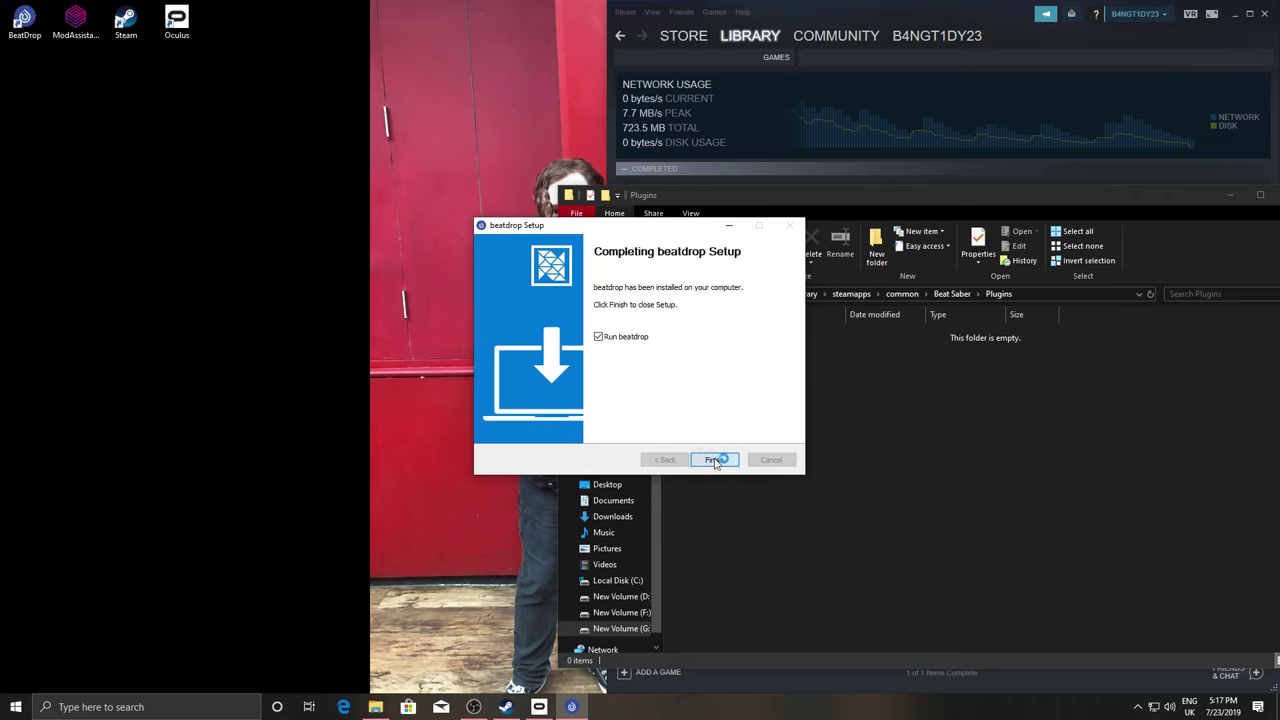
pyautogui.click(714, 462)
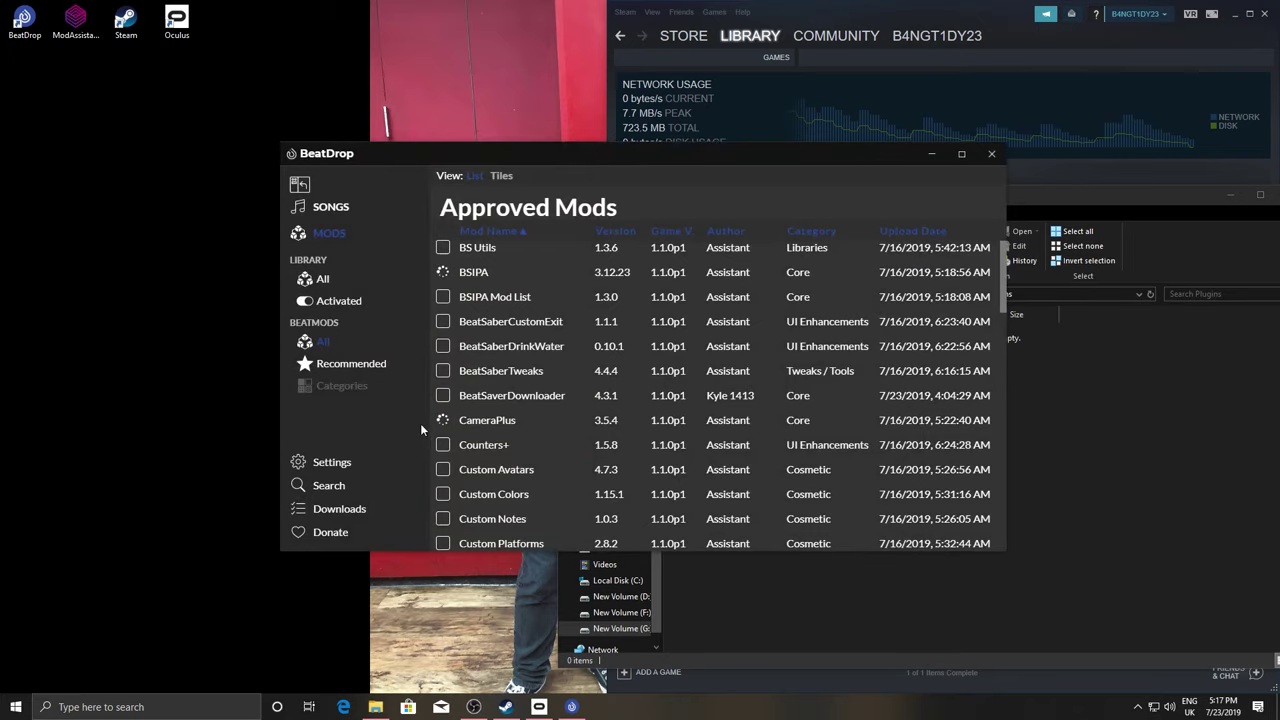
# Try to install CameraPlus and review the Beat Saber installation settings in BeatDrop
pyautogui.click(437, 423)
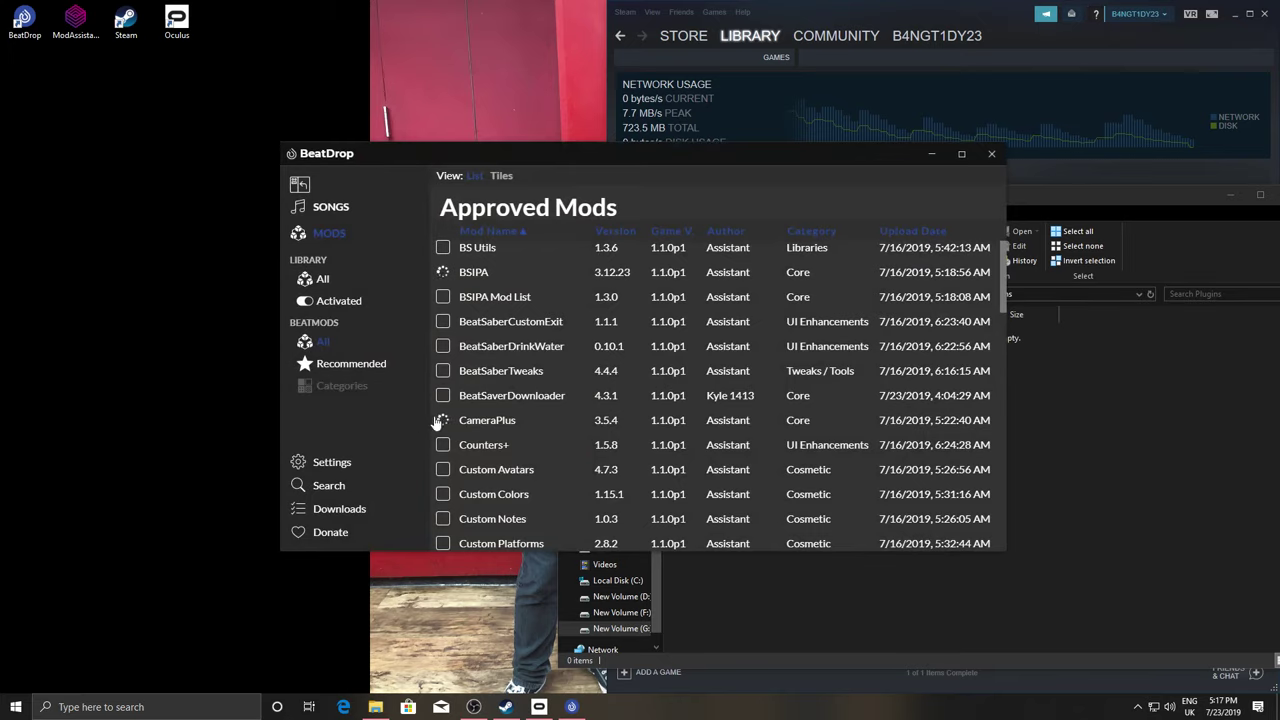
pyautogui.click(335, 462)
pyautogui.scroll(-1, 456, 393)
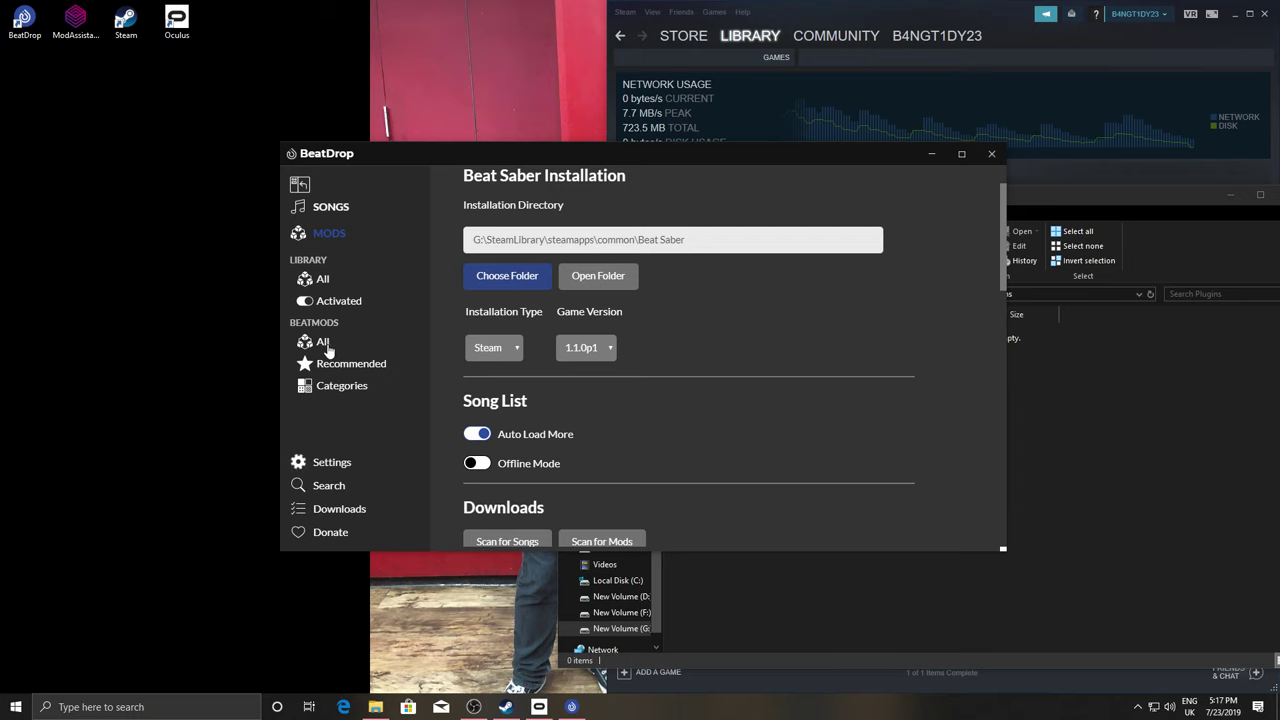
# Try again to install CameraPlus and BSIPA from the approved mods, and reset BeatDrop's view
pyautogui.click(324, 342)
pyautogui.click(442, 419)
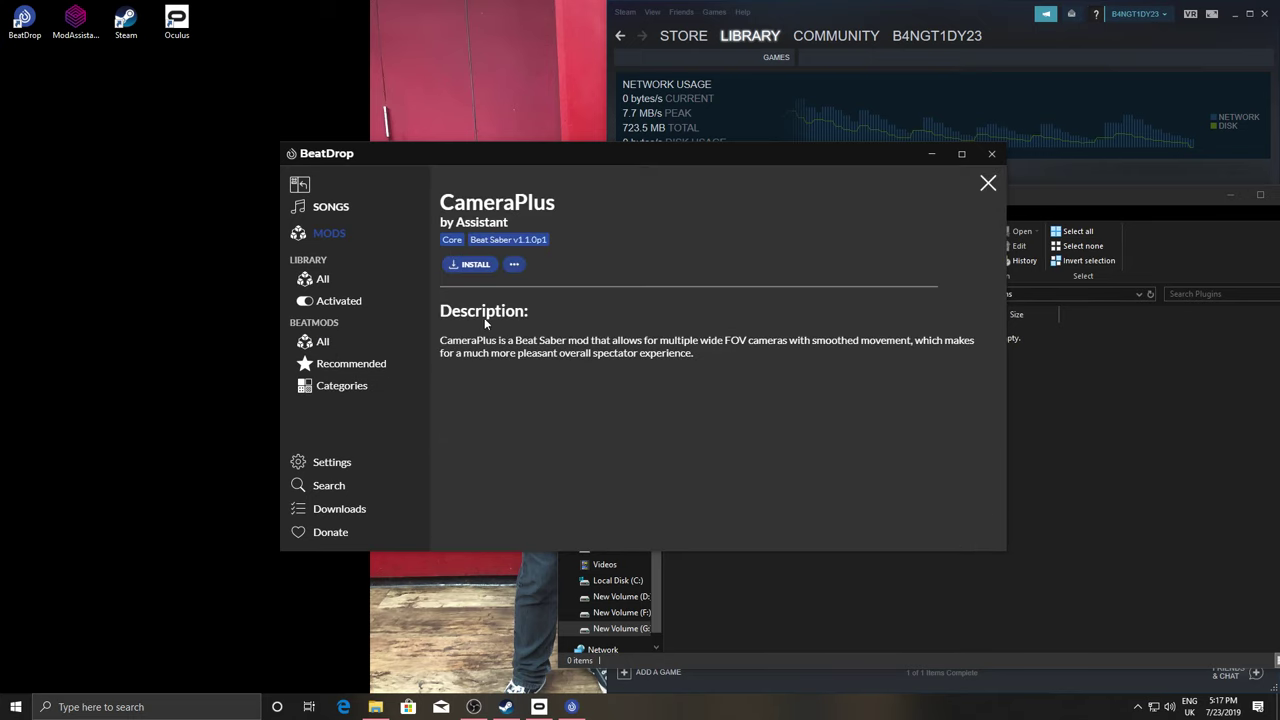
pyautogui.click(338, 364)
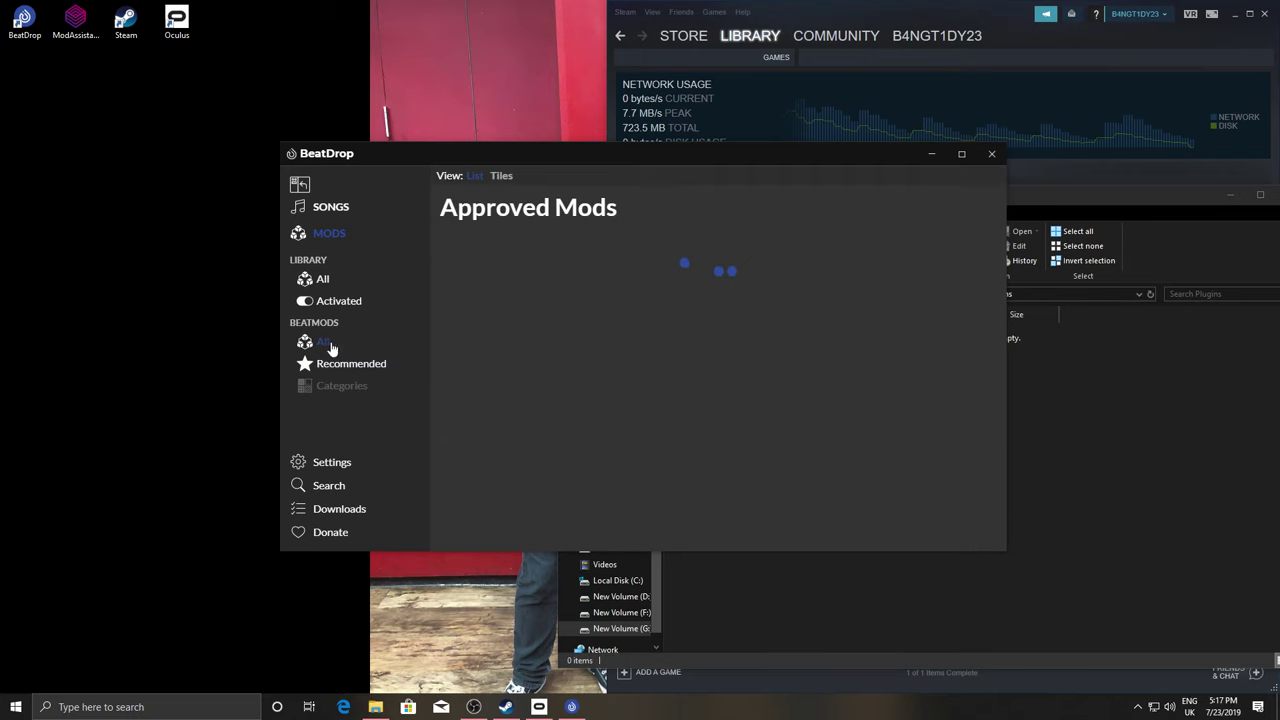
pyautogui.click(442, 273)
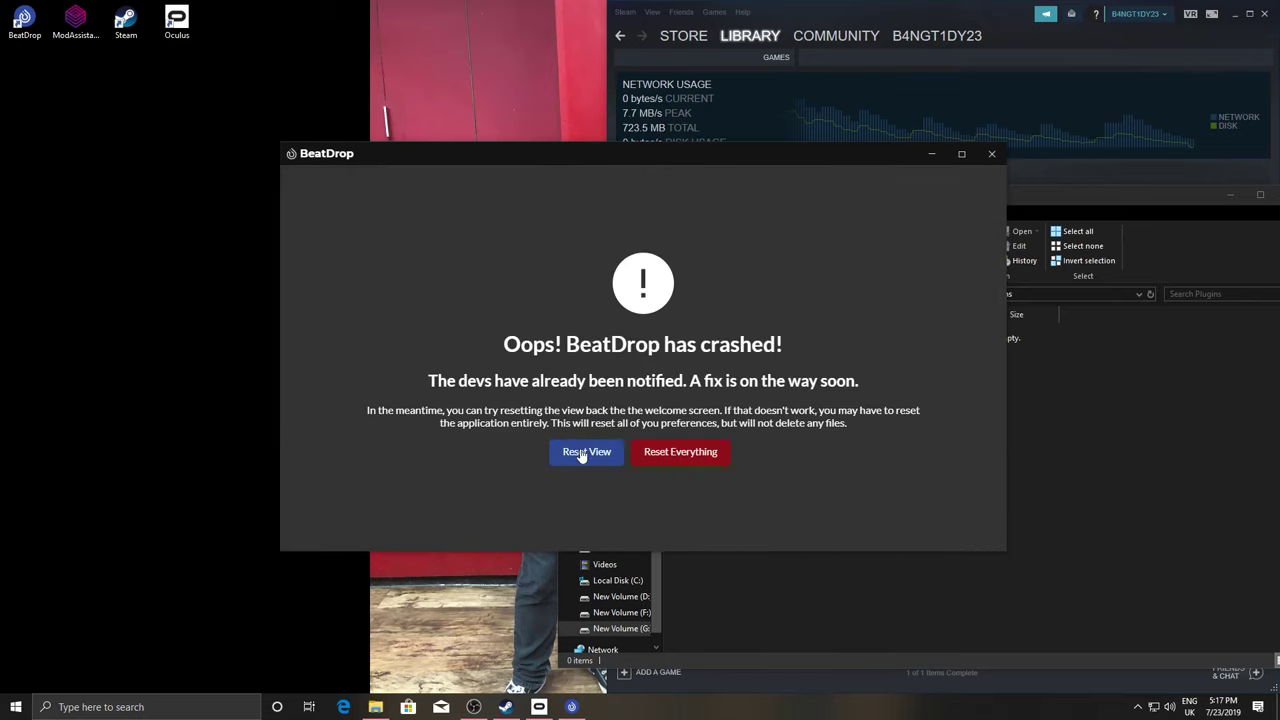
pyautogui.click(582, 455)
# Find %appdata% with the Windows search and open the Roaming folder
pyautogui.click(215, 706)
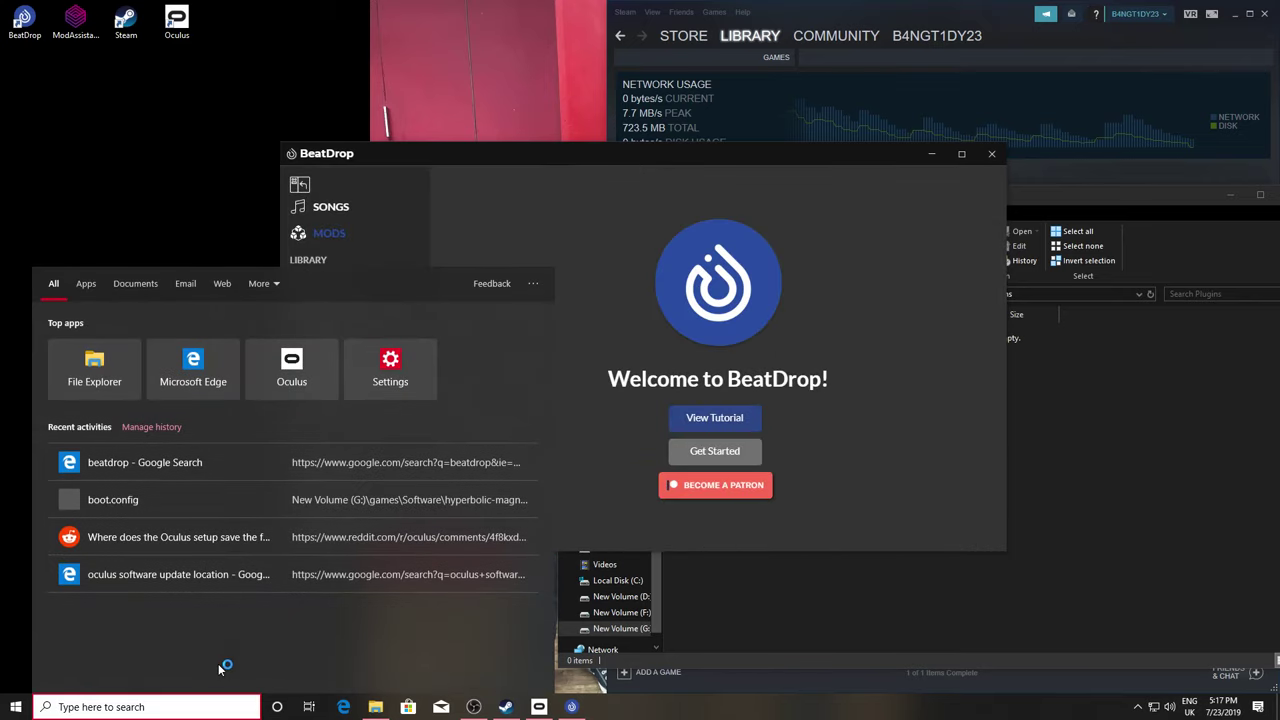
pyautogui.write('%appa')
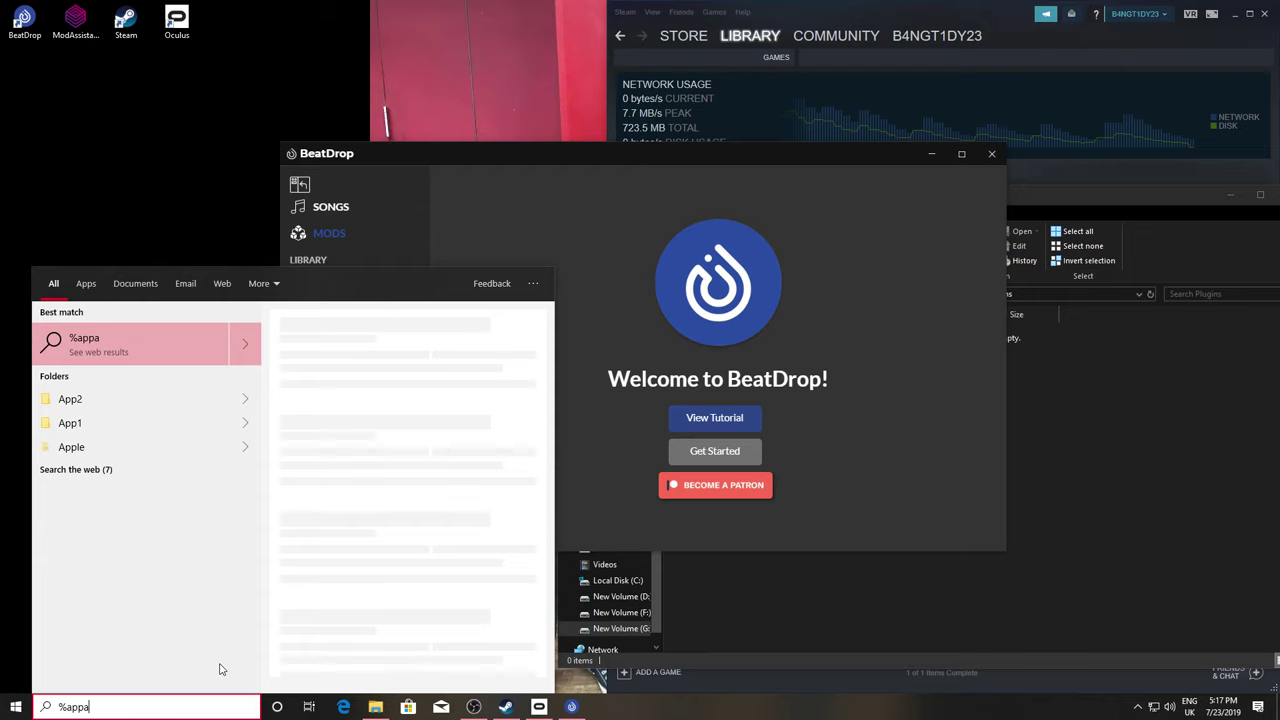
pyautogui.write('d')
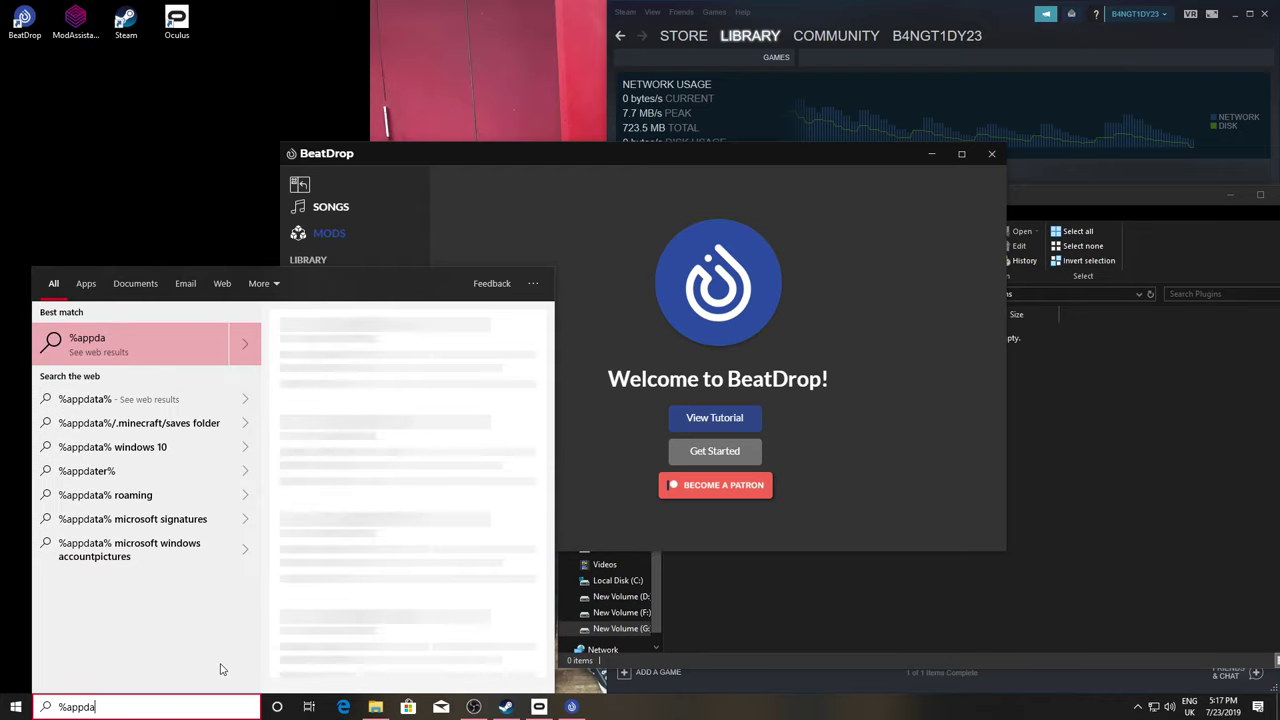
pyautogui.press('Down')
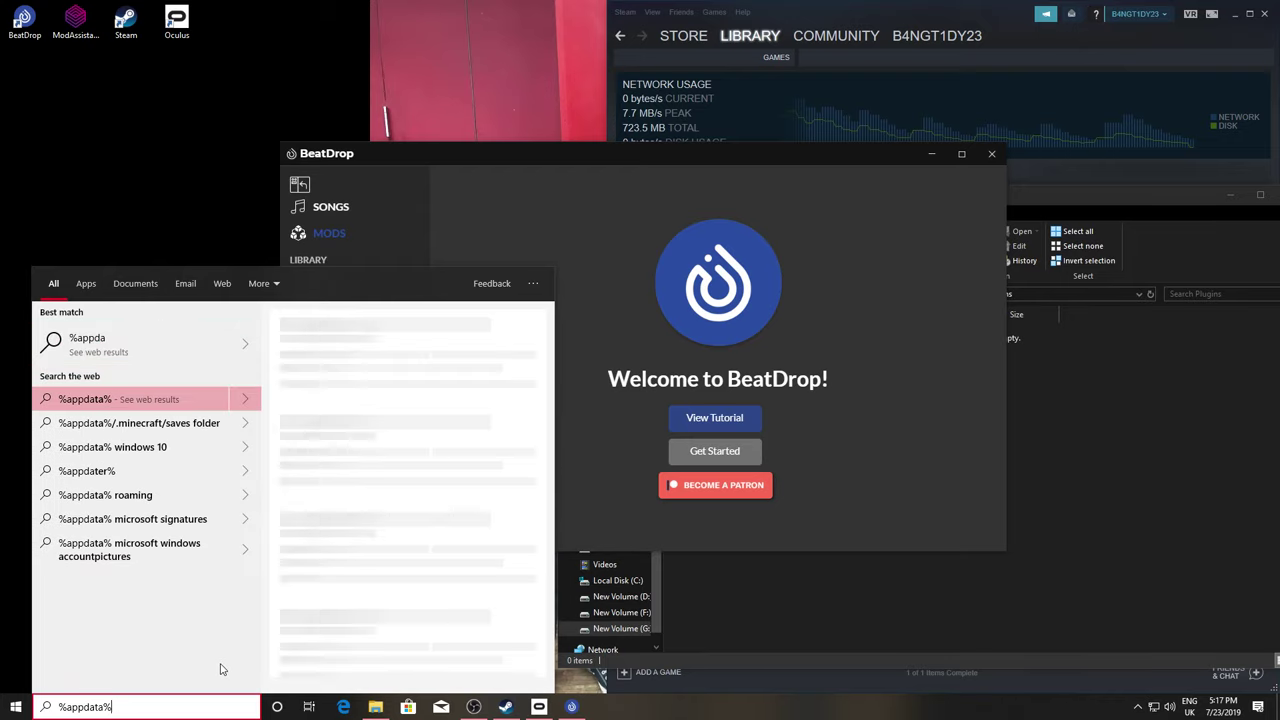
pyautogui.press('Up')
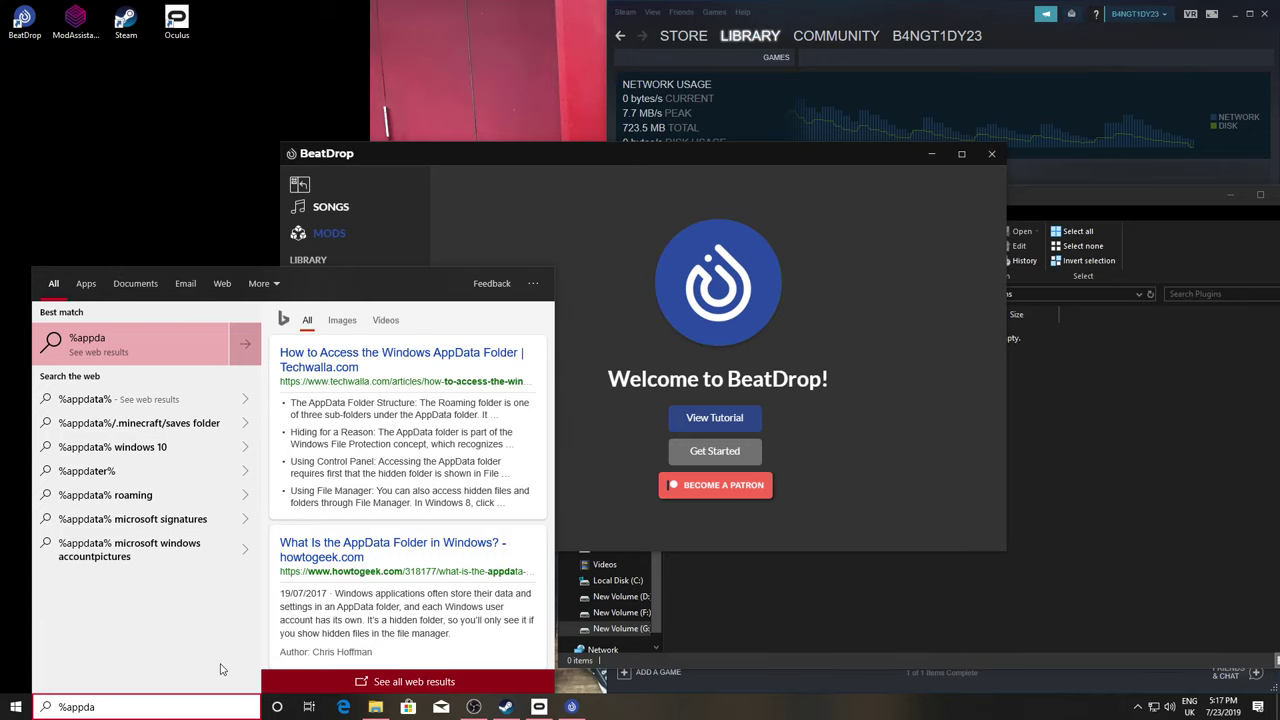
pyautogui.write('ta%')
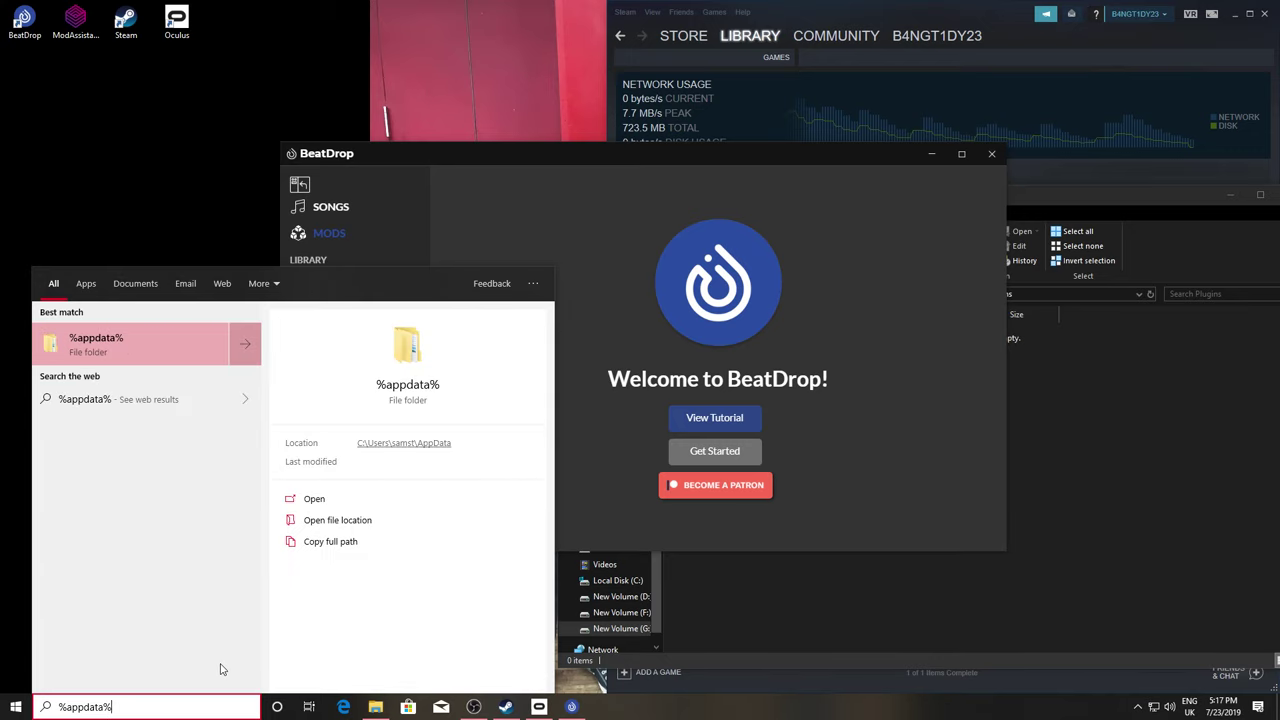
pyautogui.press('Return')
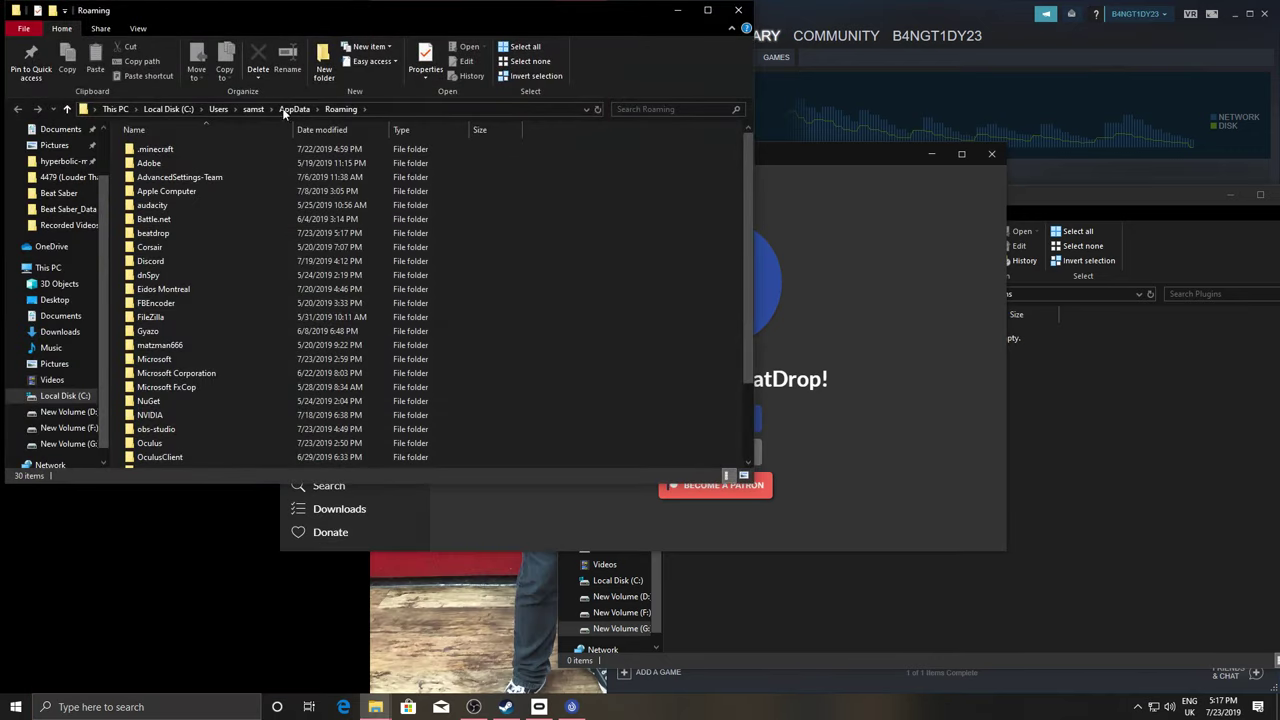
# Look inside the beatdrop folder in Roaming, close BeatDrop and delete that folder, and close the Explorer window
pyautogui.doubleClick(248, 234)
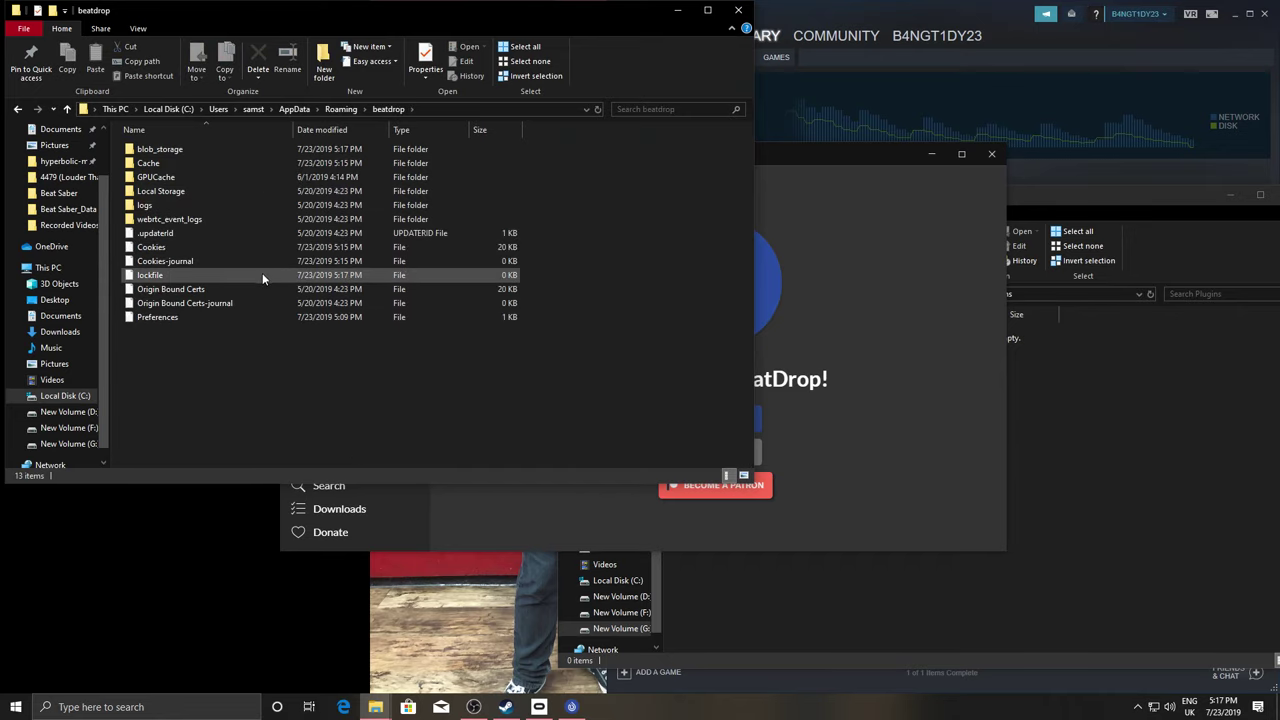
pyautogui.hotkey('alt', 'Left')
pyautogui.press('Delete')
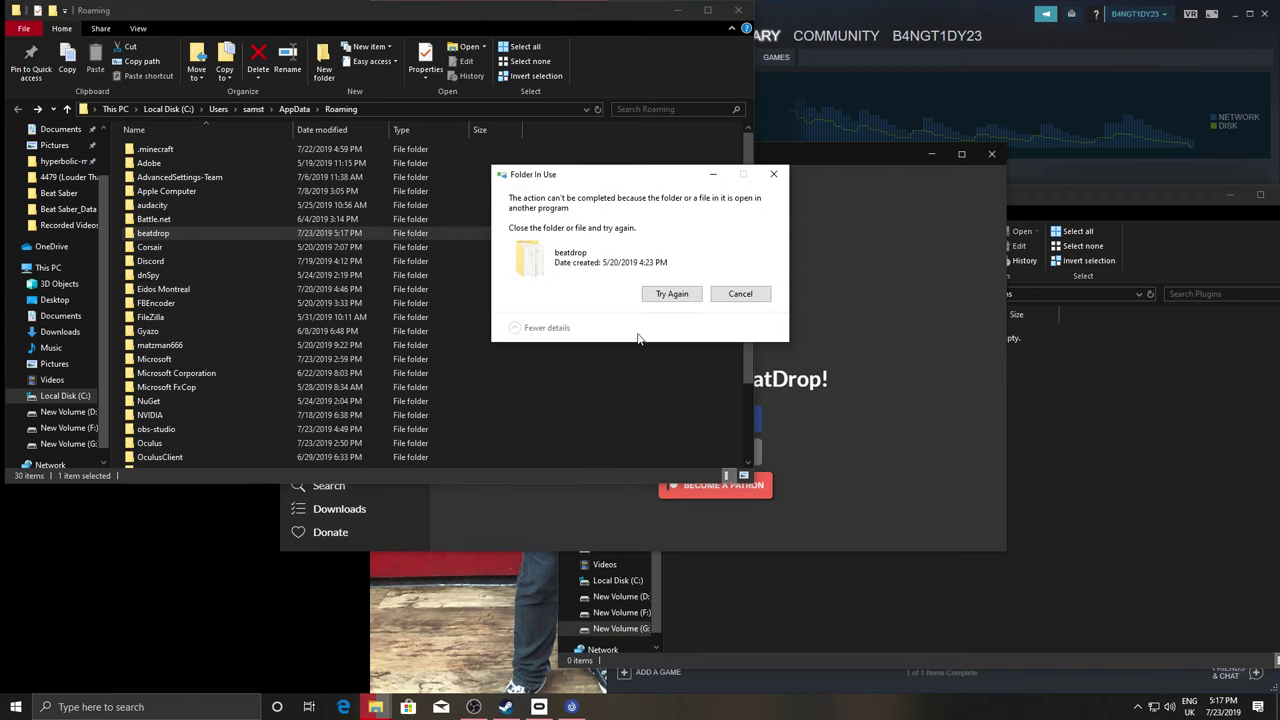
pyautogui.click(990, 174)
pyautogui.click(991, 154)
pyautogui.click(672, 293)
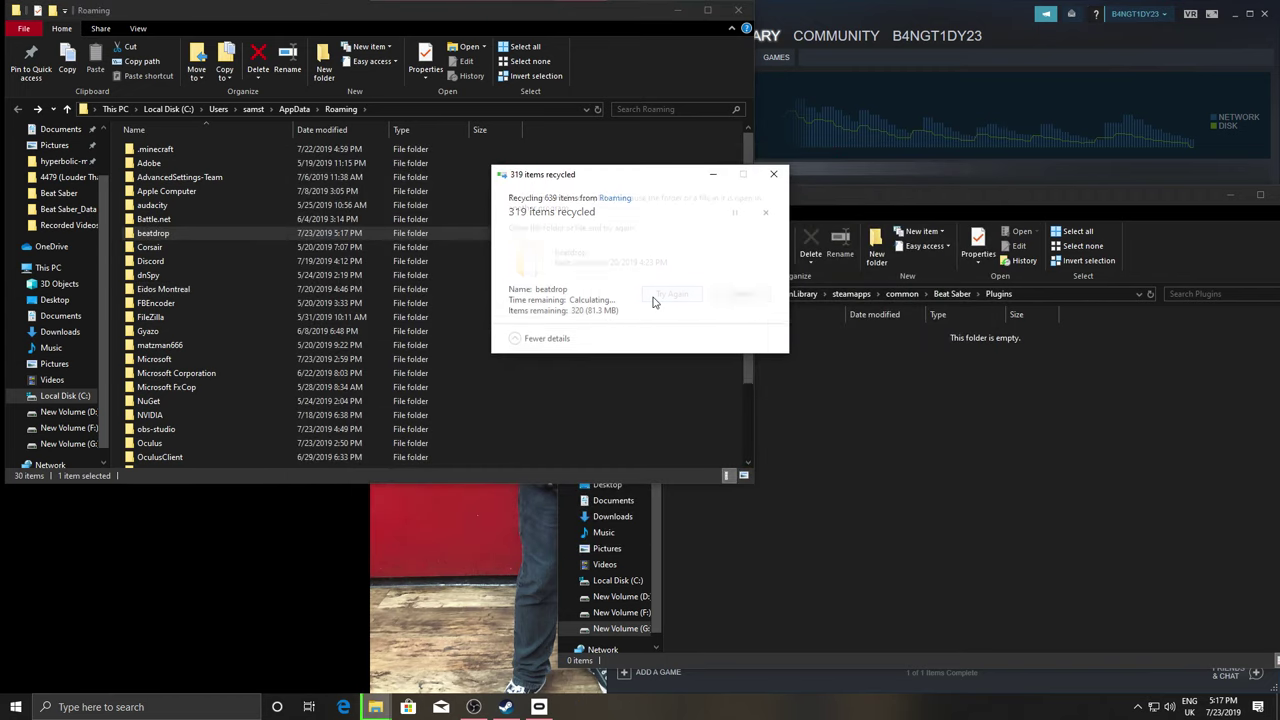
pyautogui.click(738, 10)
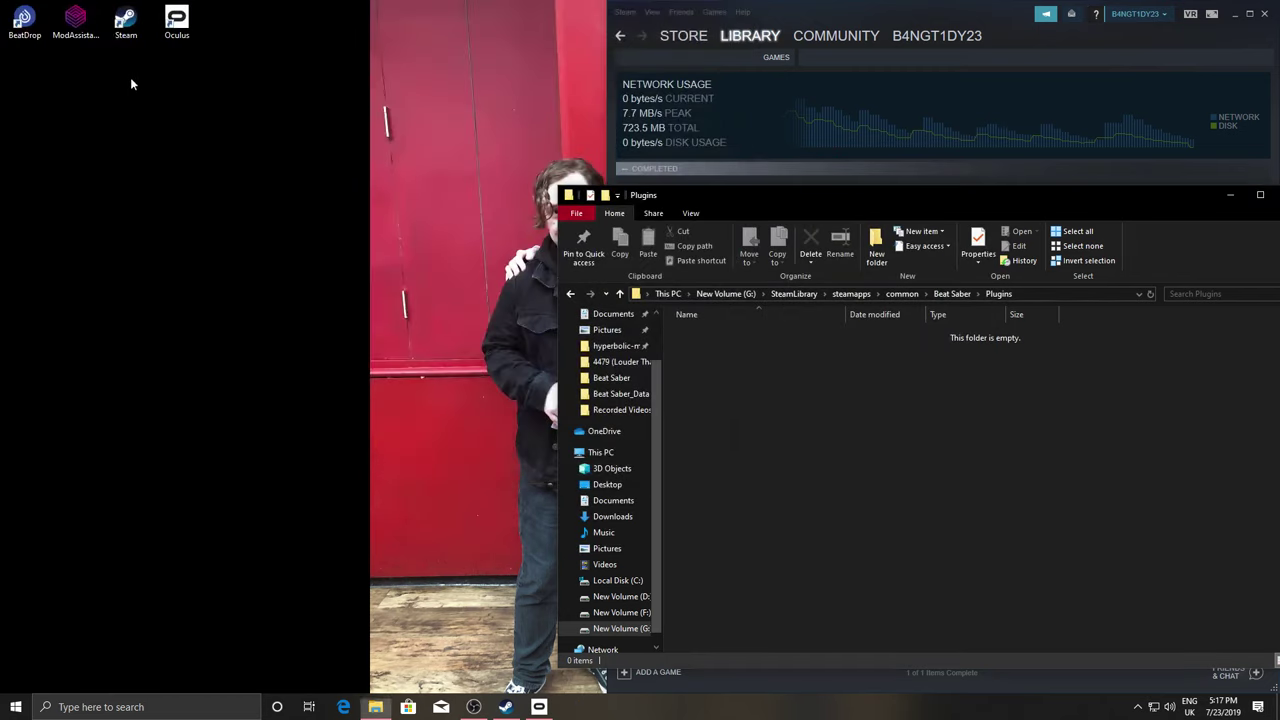
# Relaunch BeatDrop, dismiss the release notes and set the Beat Saber installation directory to G:\SteamLibrary\steamapps\common\Beat Saber
pyautogui.doubleClick(33, 19)
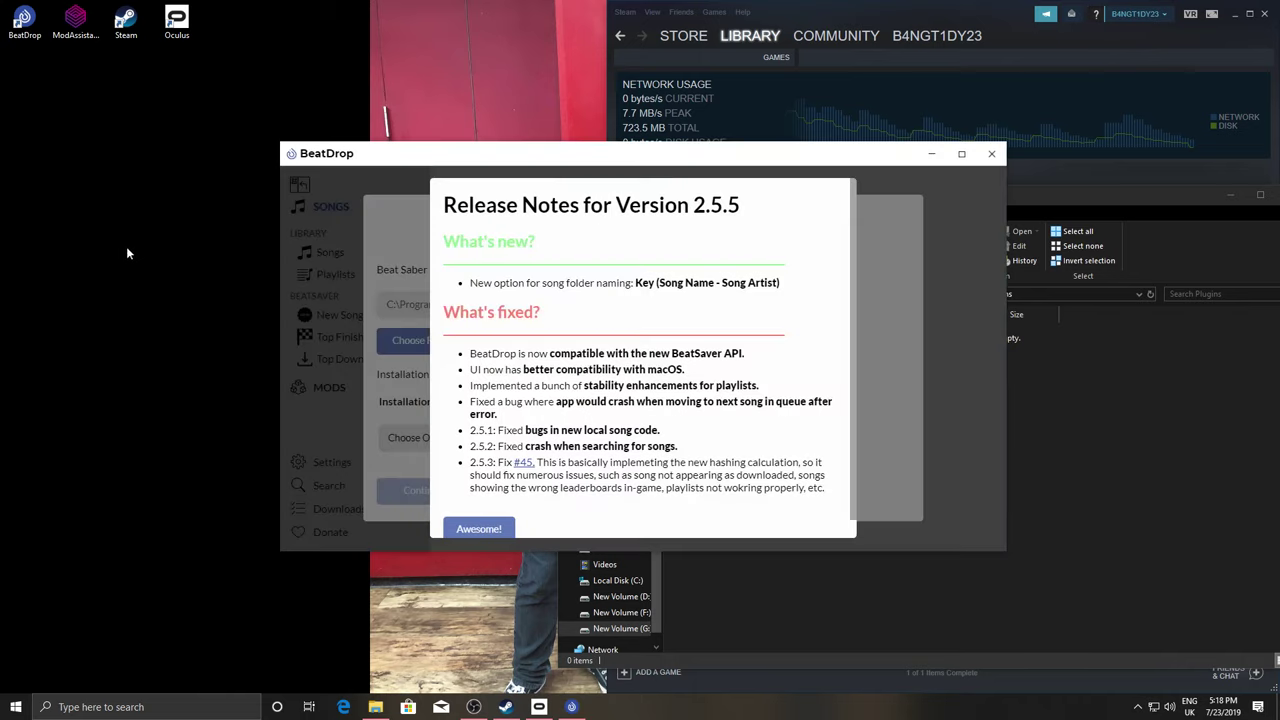
pyautogui.click(480, 528)
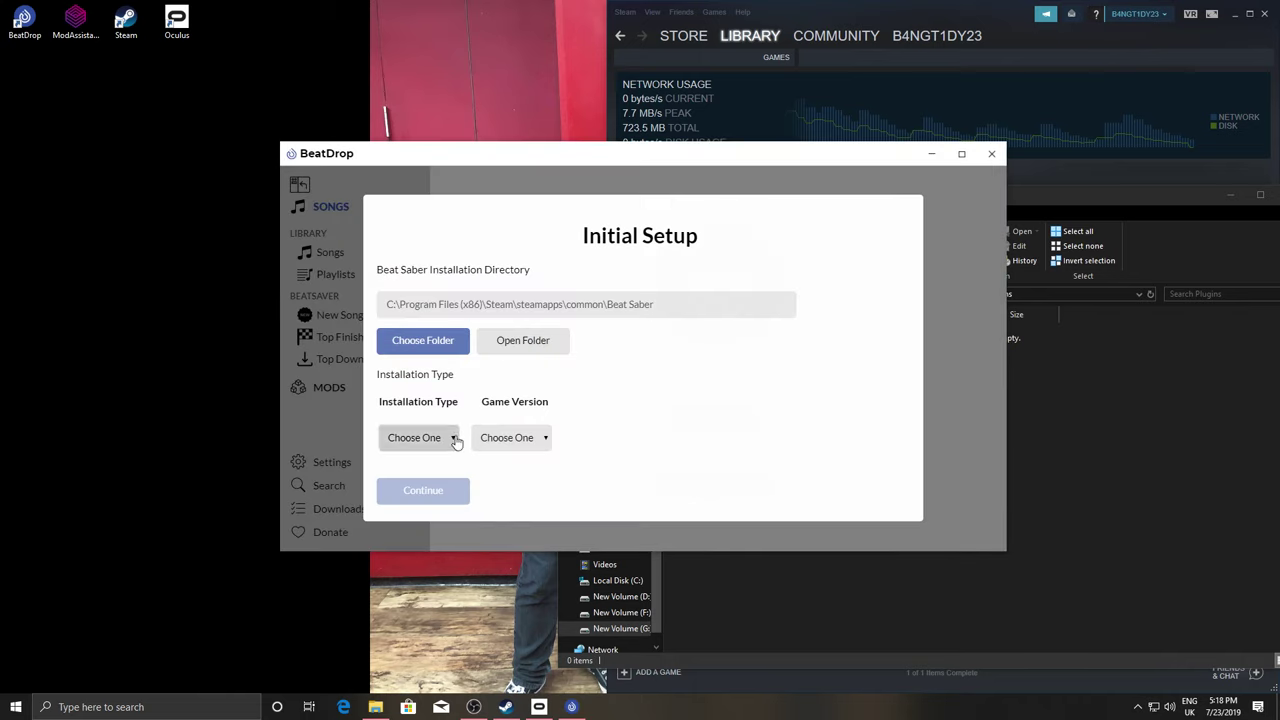
pyautogui.click(455, 341)
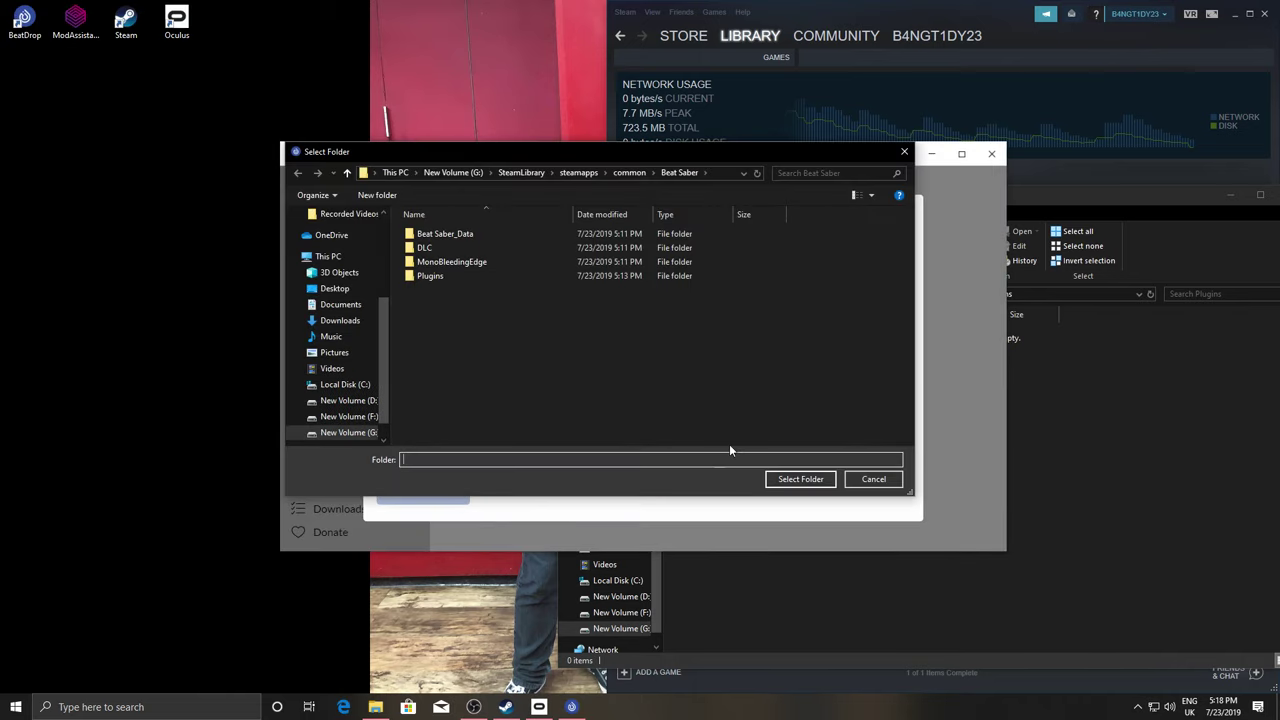
pyautogui.click(774, 480)
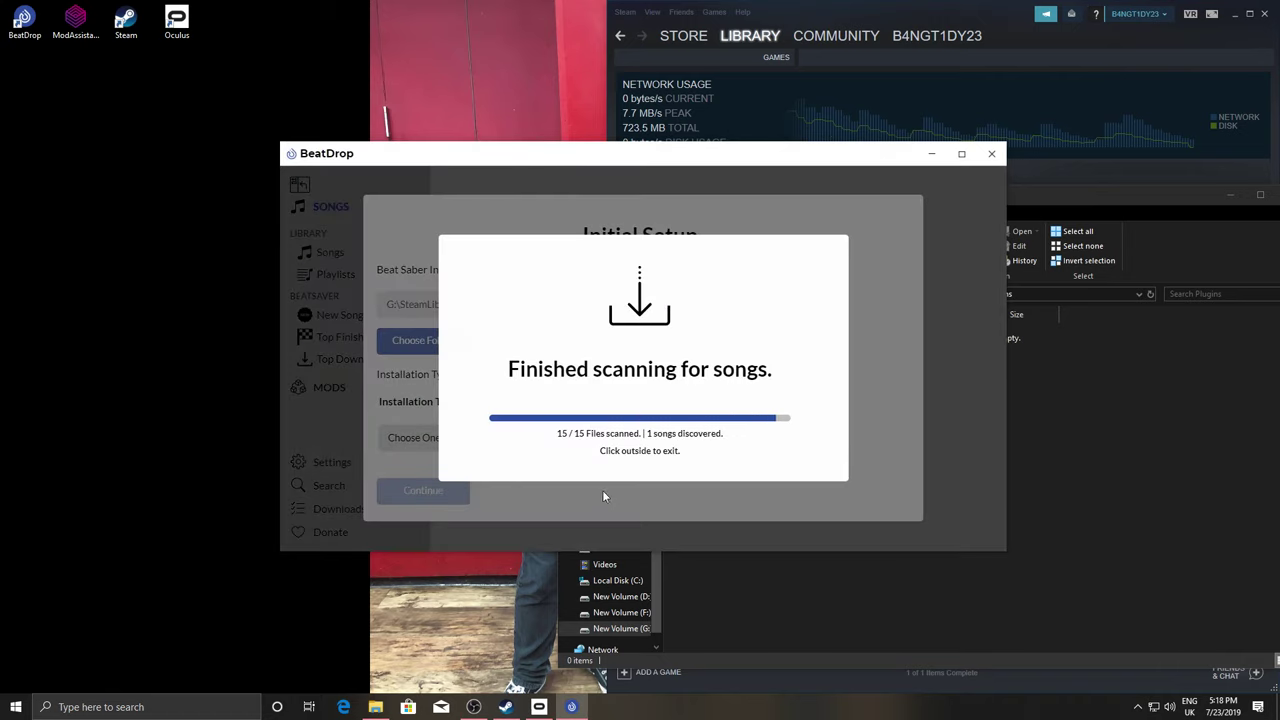
pyautogui.click(601, 497)
# Complete the initial setup with installation type Steam and game version 1.1.0p1, and dismiss the song scan
pyautogui.click(435, 441)
pyautogui.click(420, 480)
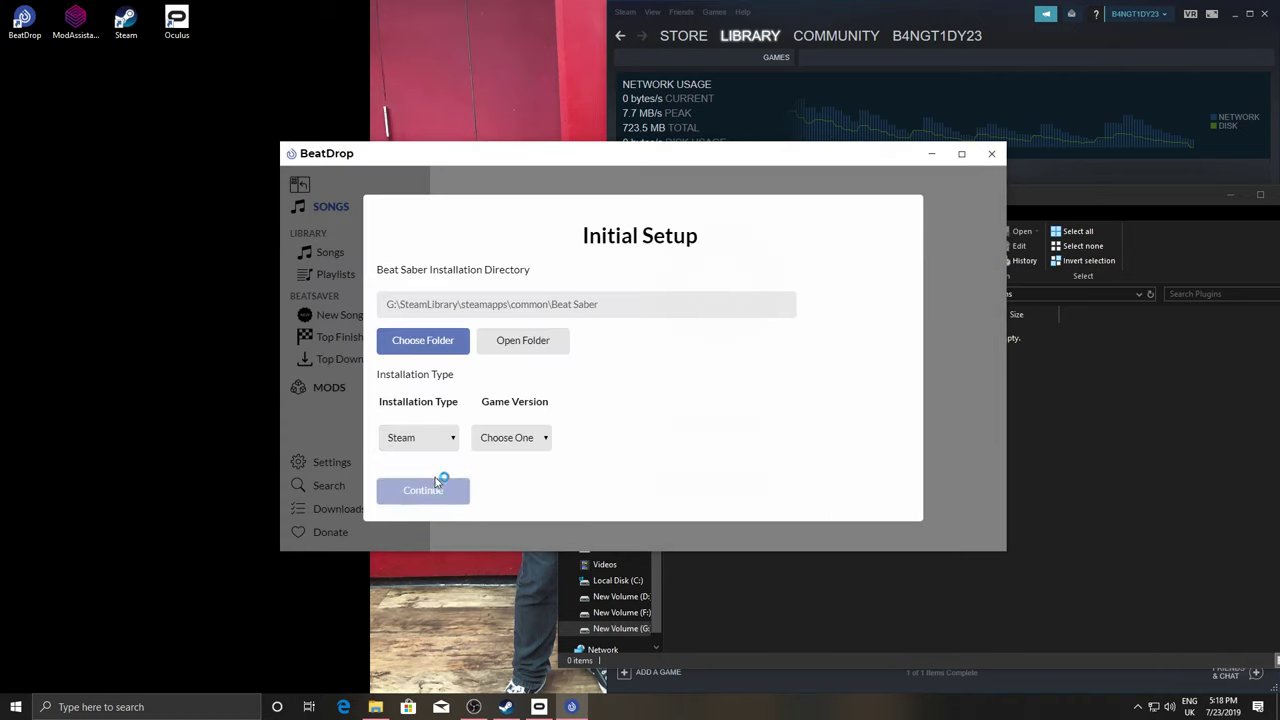
pyautogui.click(510, 437)
pyautogui.click(500, 482)
pyautogui.click(449, 486)
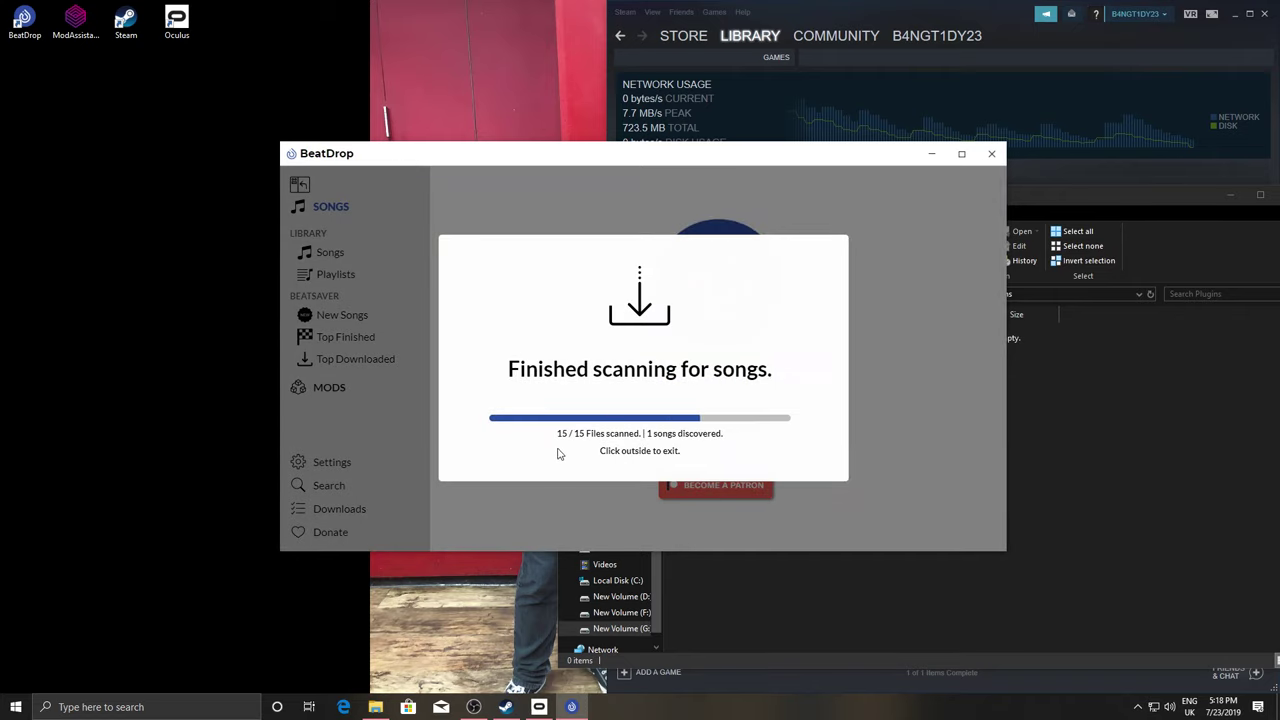
pyautogui.click(414, 431)
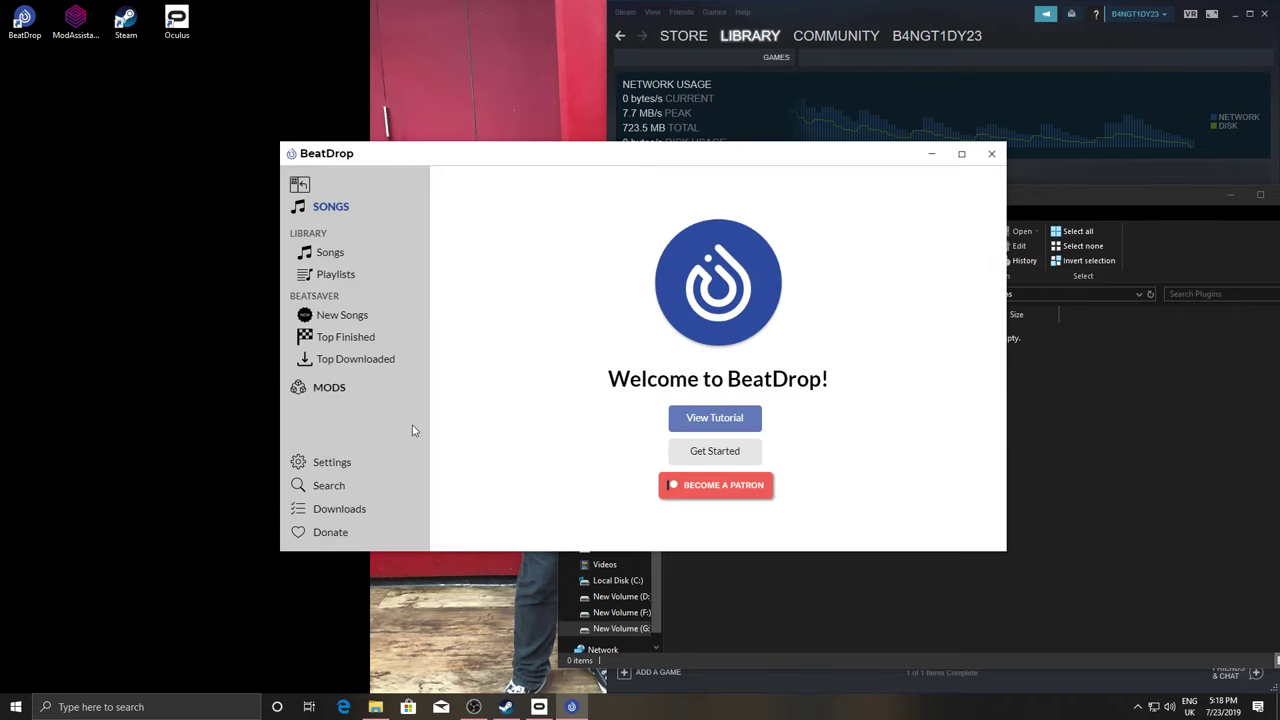
# Start installing BSIPA from the approved mods list and check the Beat Saber game folder for its files
pyautogui.click(335, 388)
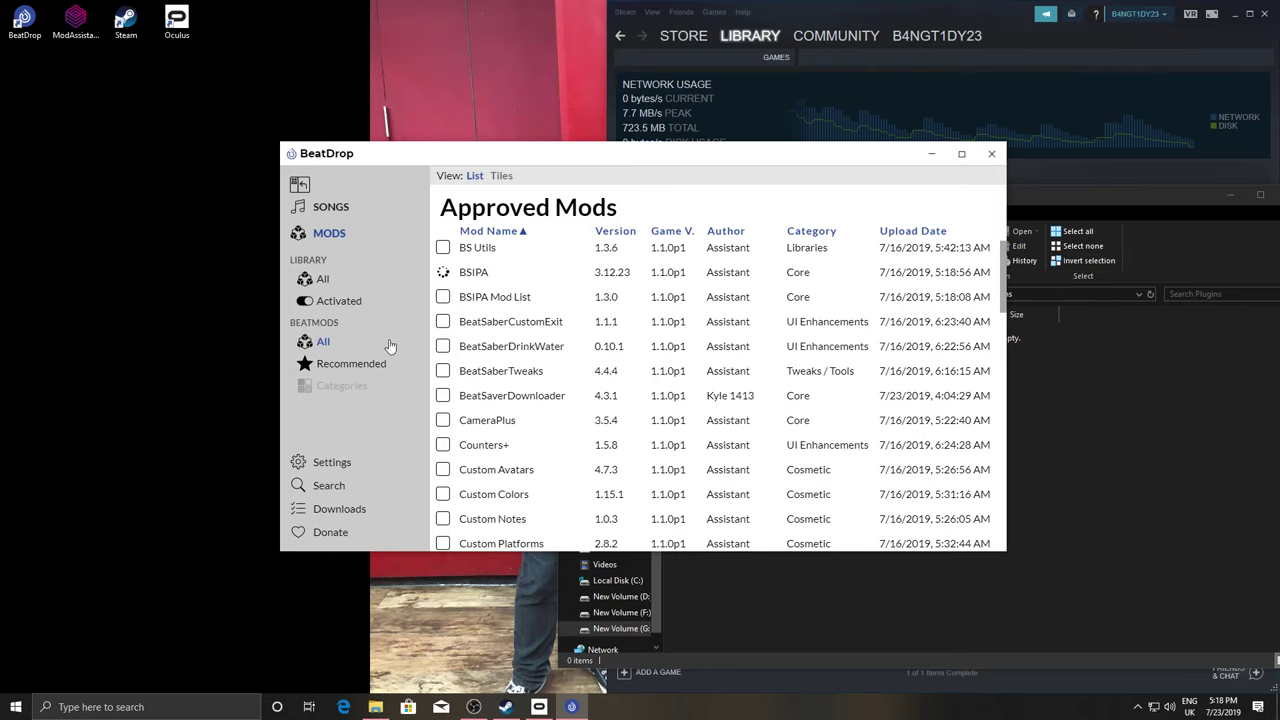
pyautogui.click(1120, 490)
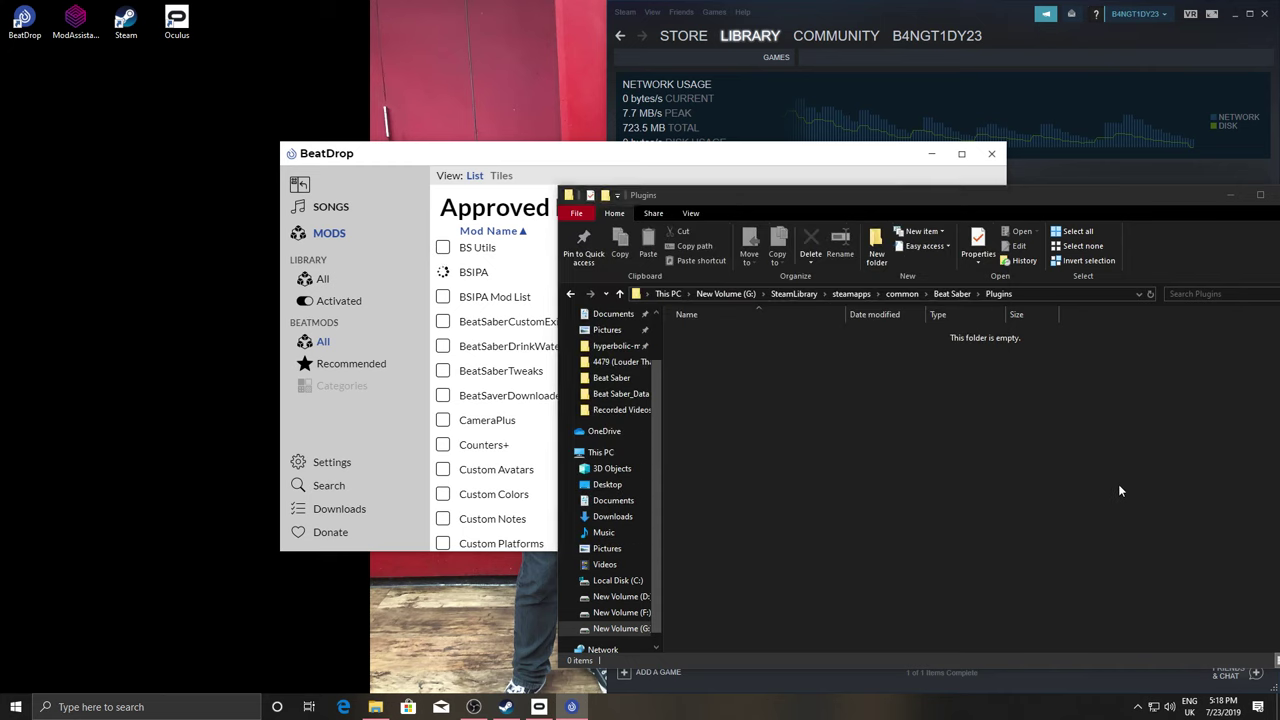
pyautogui.click(946, 294)
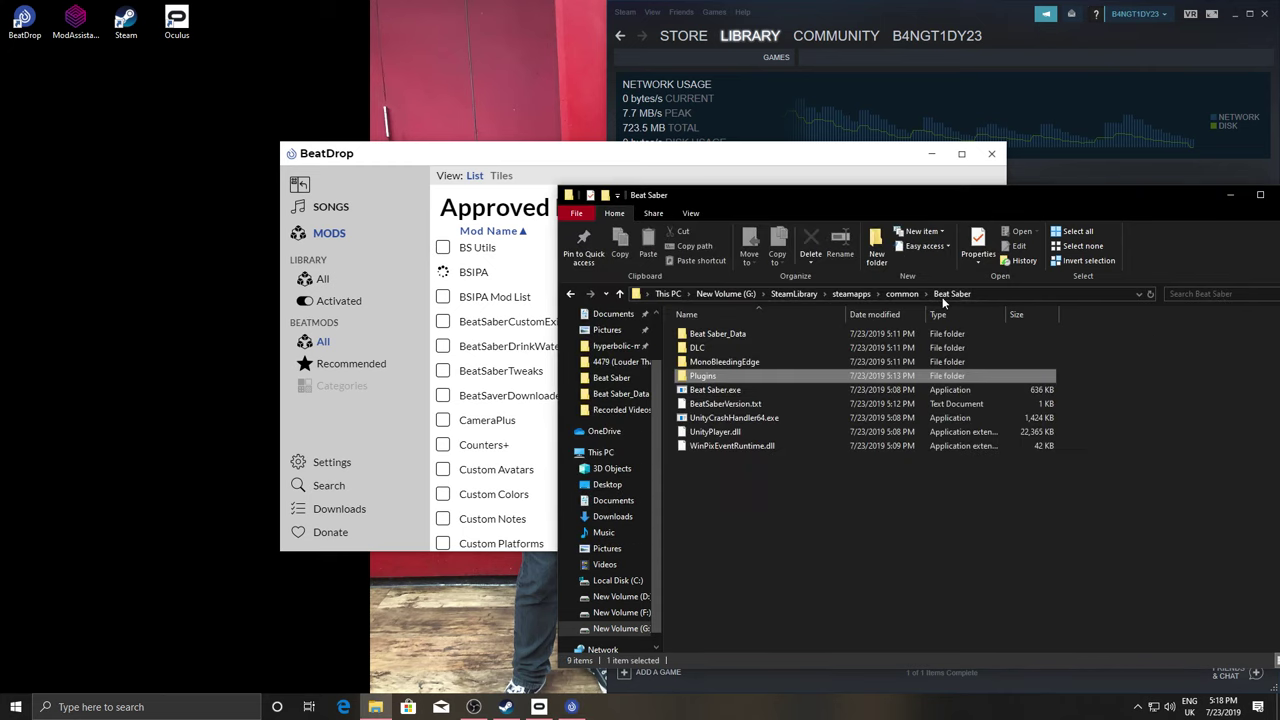
pyautogui.click(850, 498)
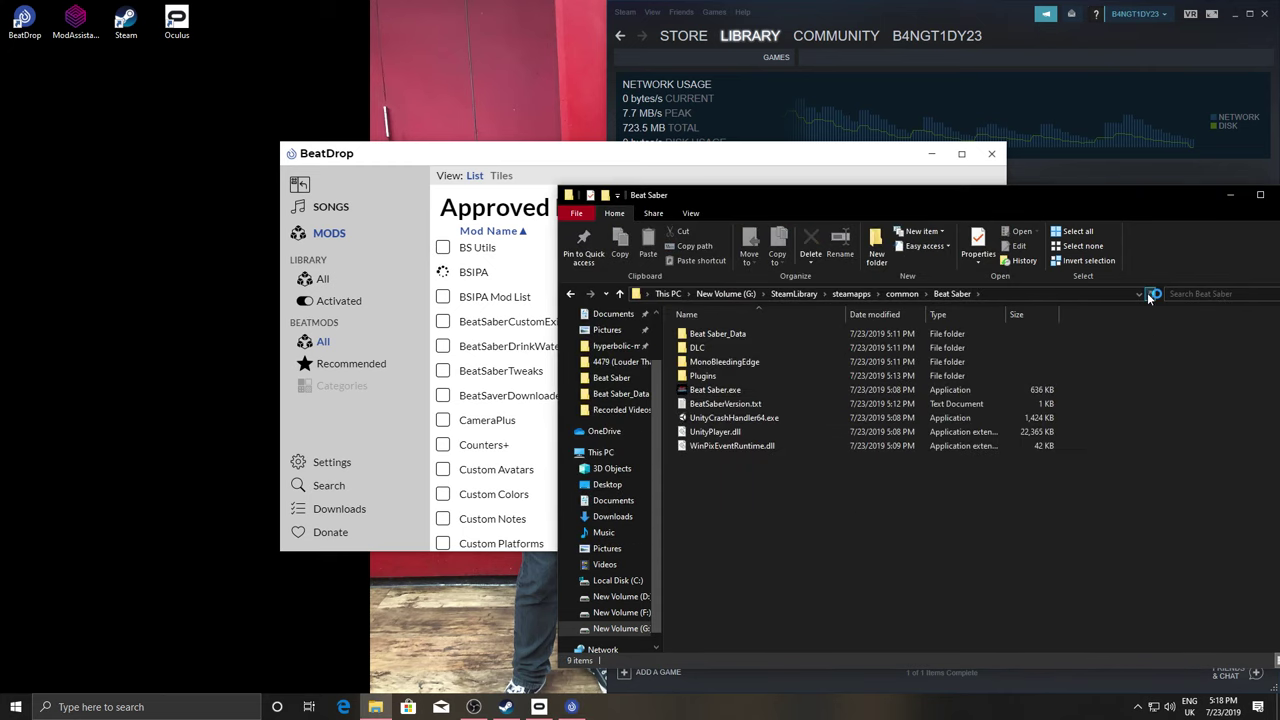
# Switch back to BeatDrop and set its theme to Dark in the settings
pyautogui.click(488, 220)
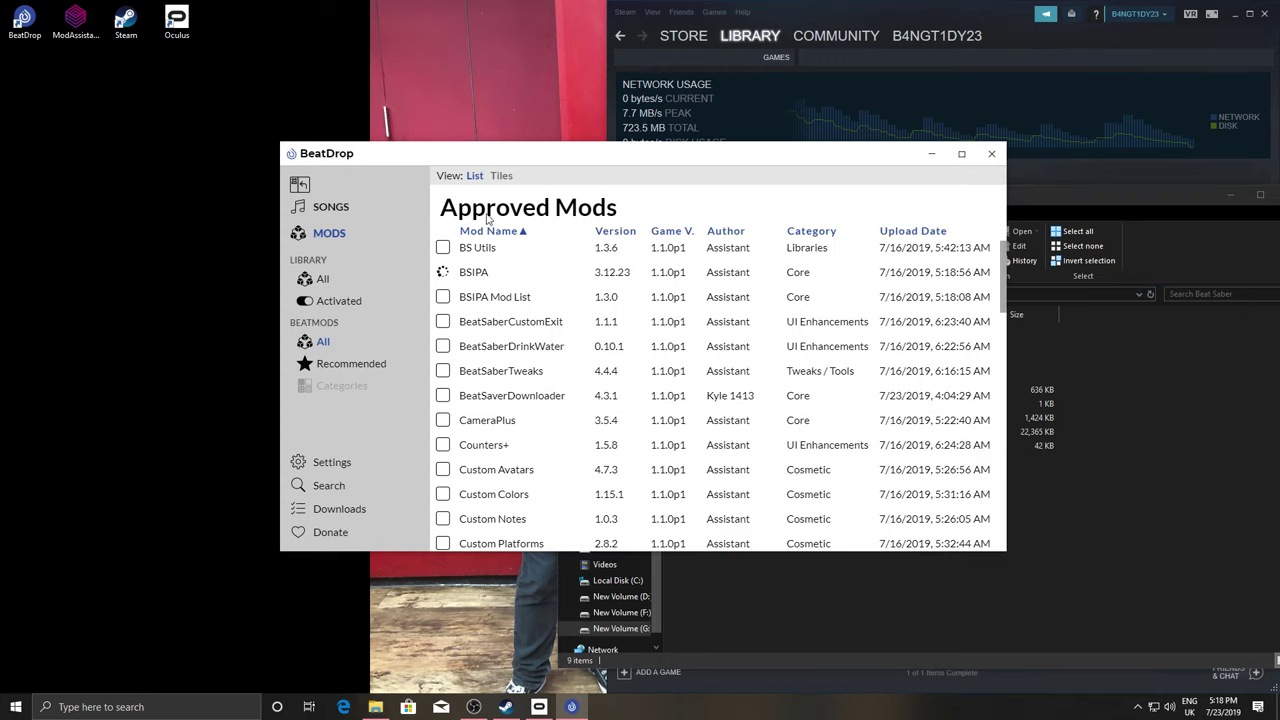
pyautogui.click(330, 463)
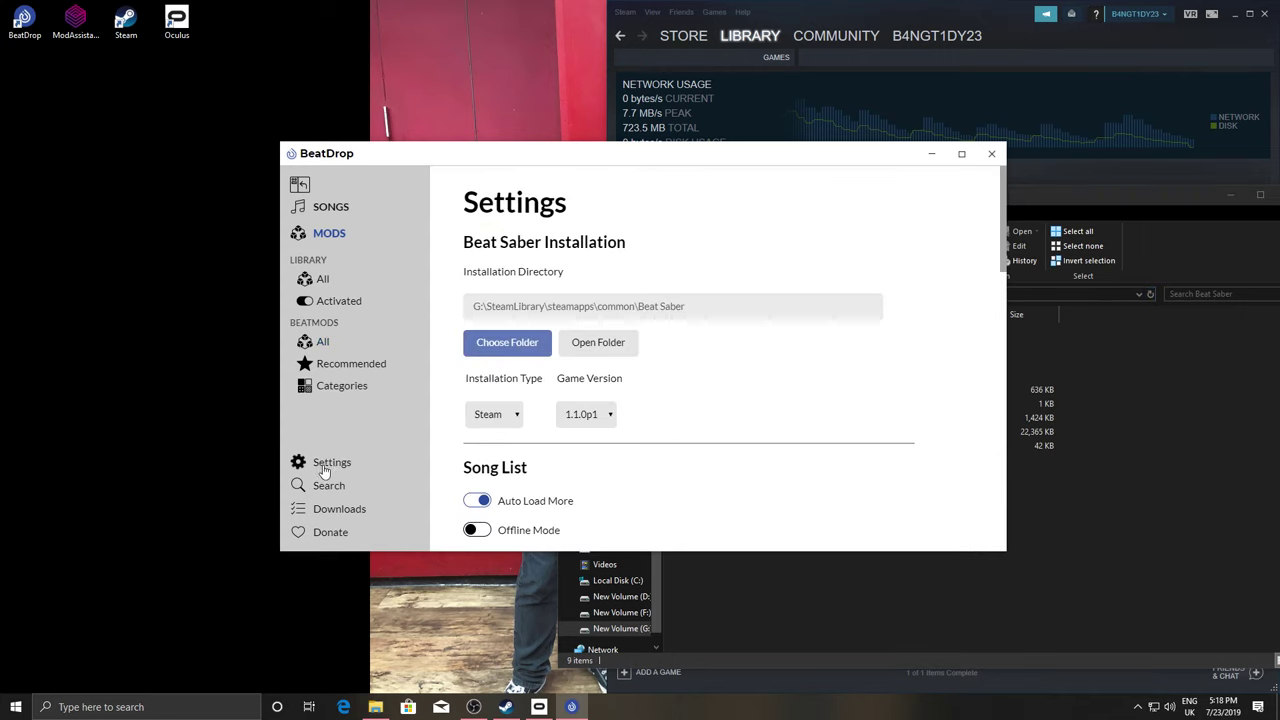
pyautogui.scroll(-1, 503, 441)
pyautogui.scroll(-2, 508, 435)
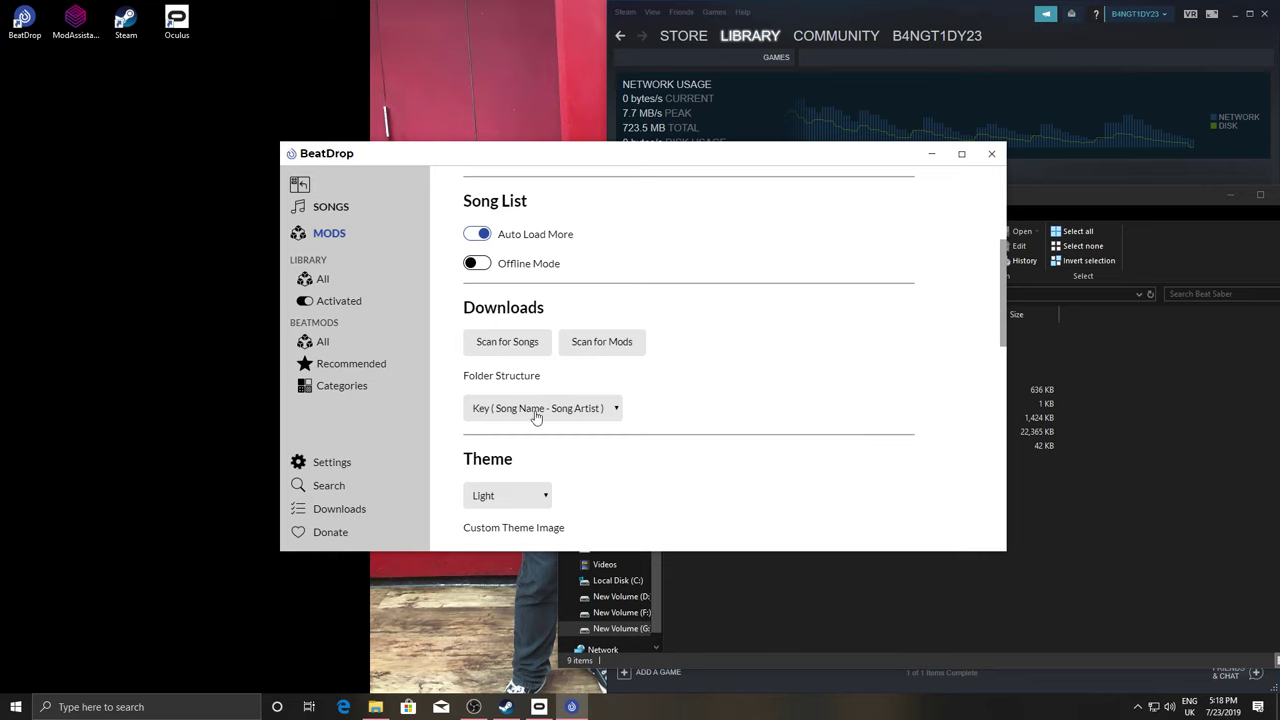
pyautogui.scroll(-1, 545, 432)
pyautogui.scroll(-1, 550, 440)
pyautogui.click(529, 374)
pyautogui.click(500, 406)
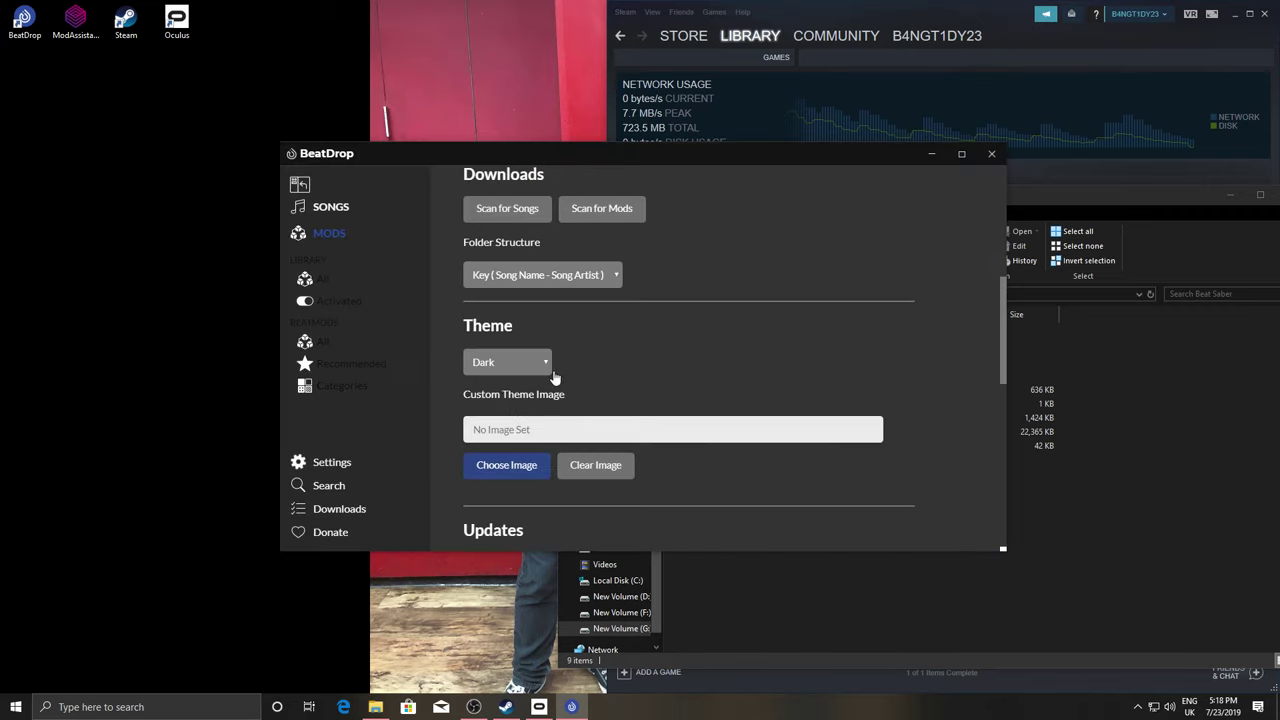
pyautogui.scroll(5, 565, 370)
pyautogui.scroll(-2, 554, 368)
pyautogui.scroll(3, 552, 369)
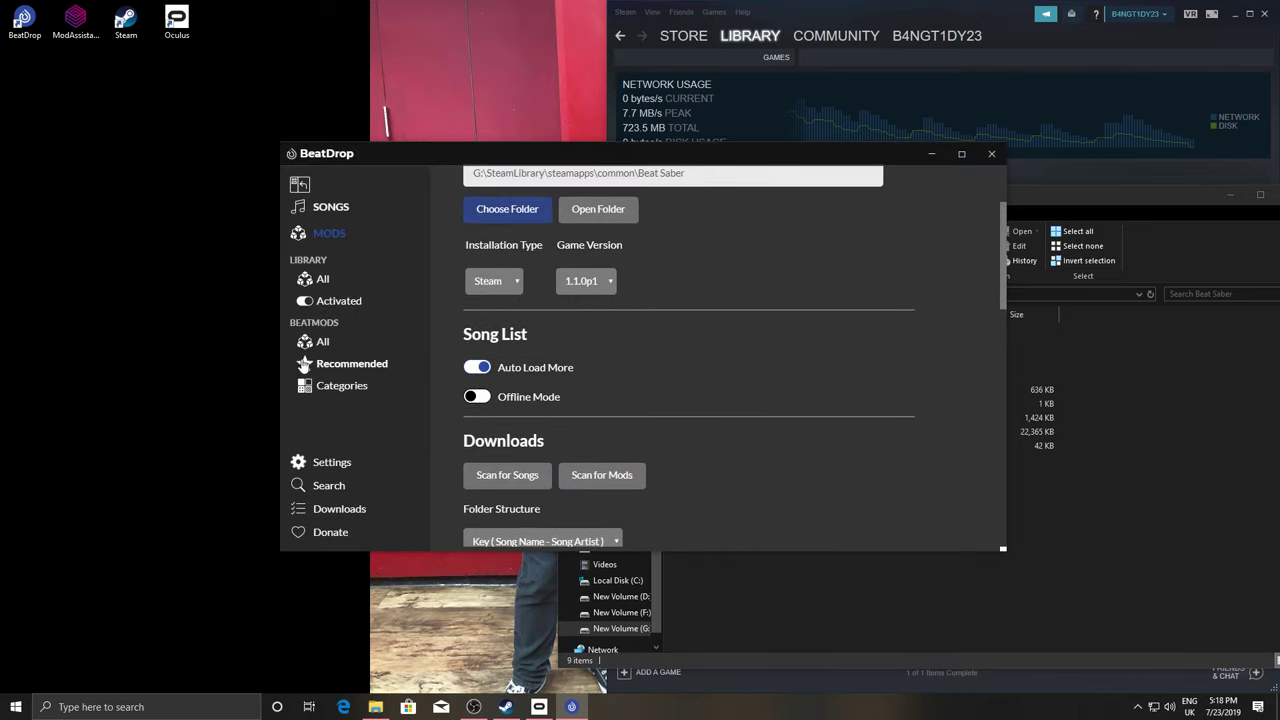
# Try to install SyncSaber, Versus, Stream Core, SongDataCore, SongCore and SongBrowser from the approved BeatMods list
pyautogui.click(324, 342)
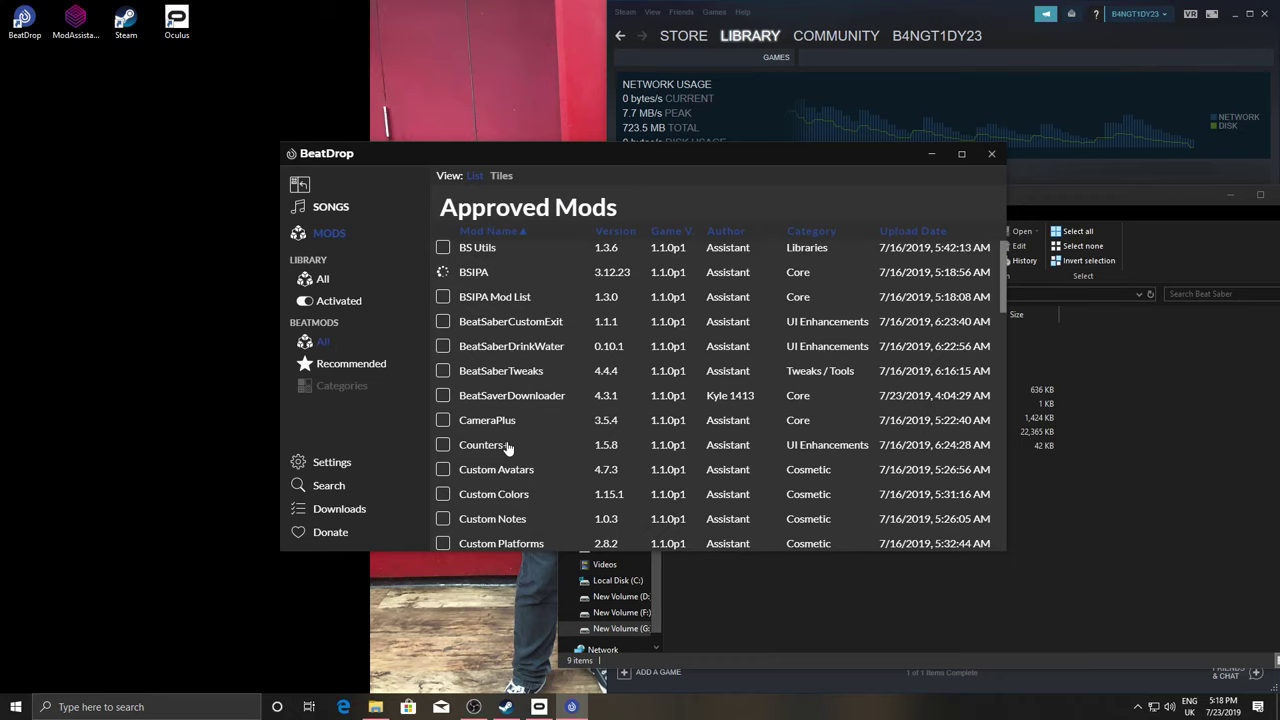
pyautogui.scroll(-10, 507, 447)
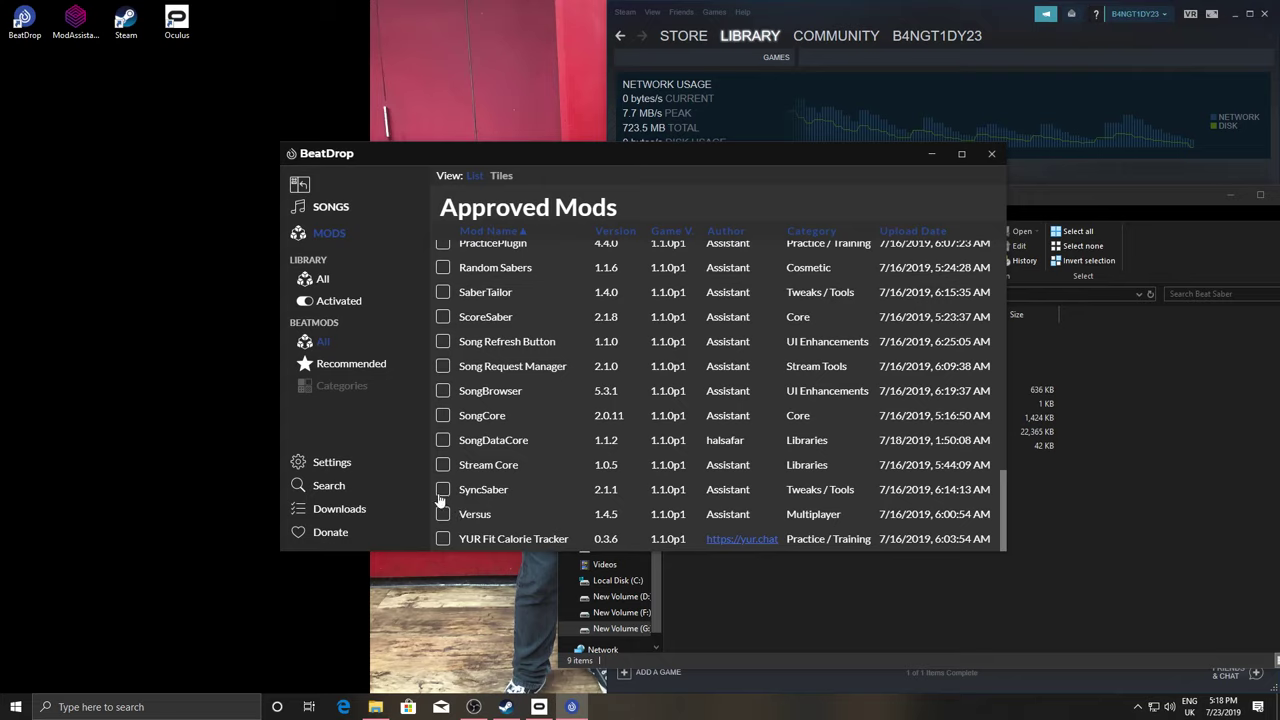
pyautogui.click(443, 514)
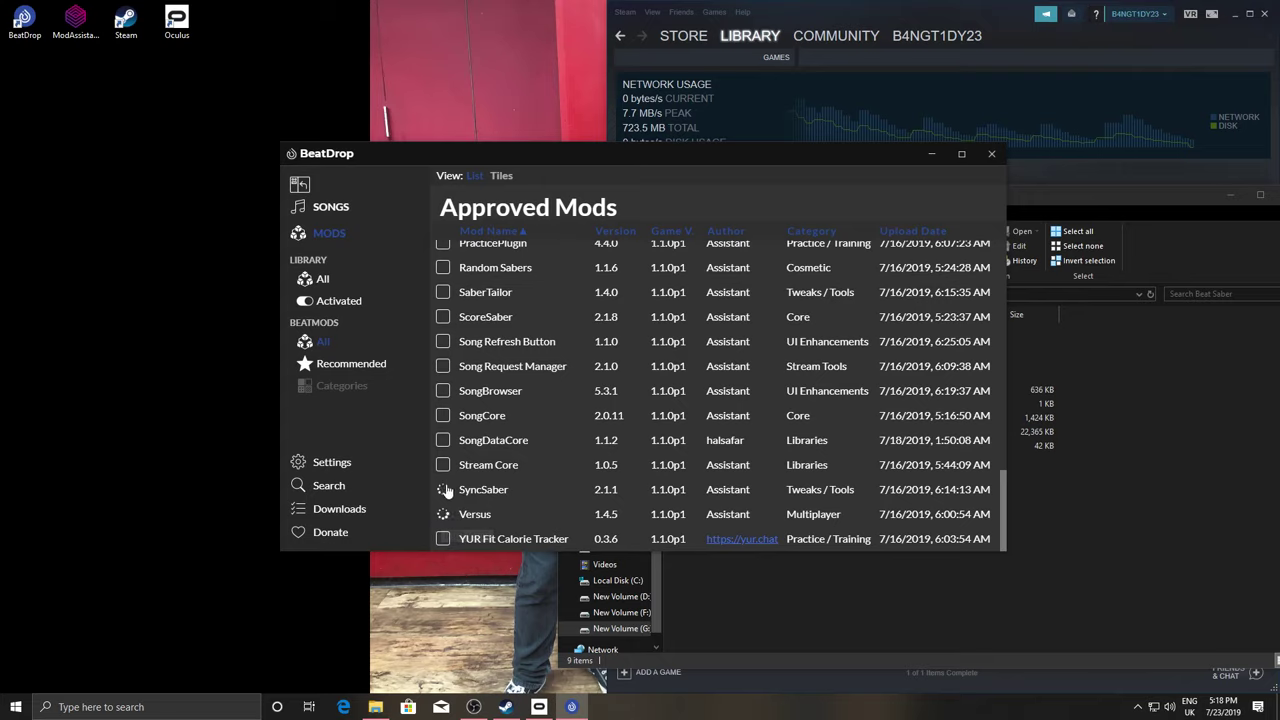
pyautogui.click(443, 465)
pyautogui.click(443, 440)
pyautogui.click(446, 390)
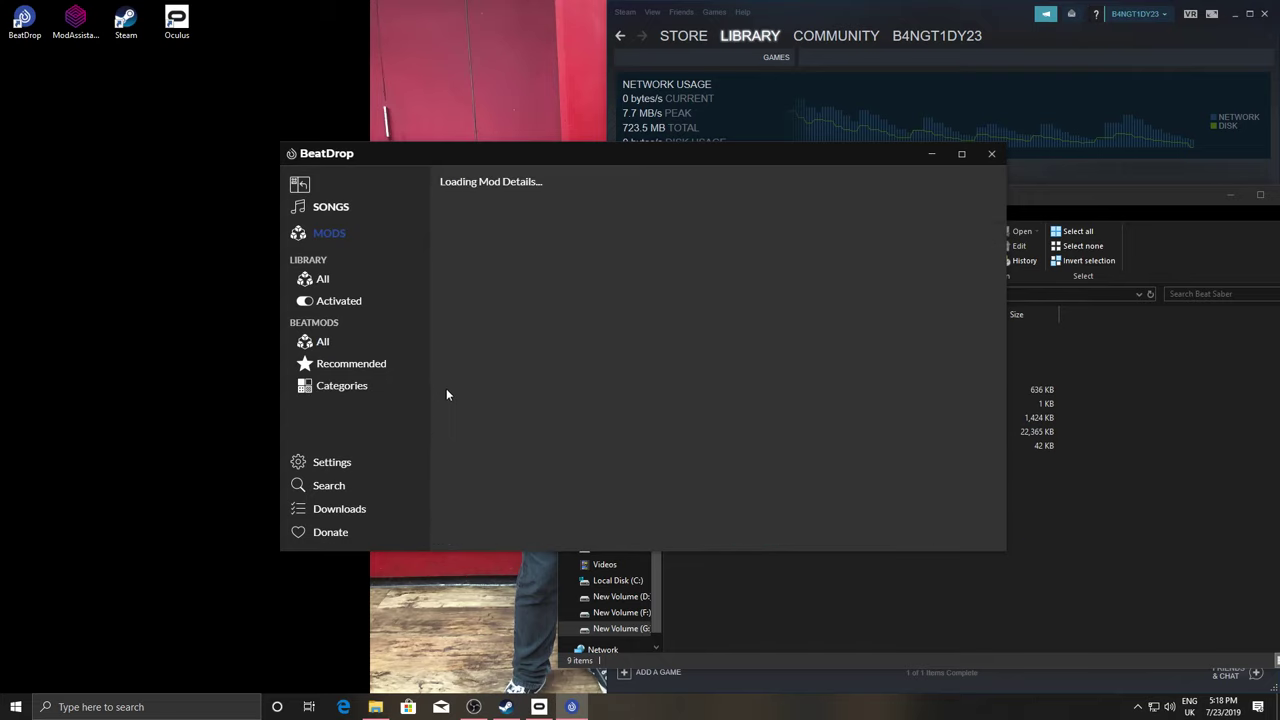
pyautogui.click(580, 451)
pyautogui.click(323, 341)
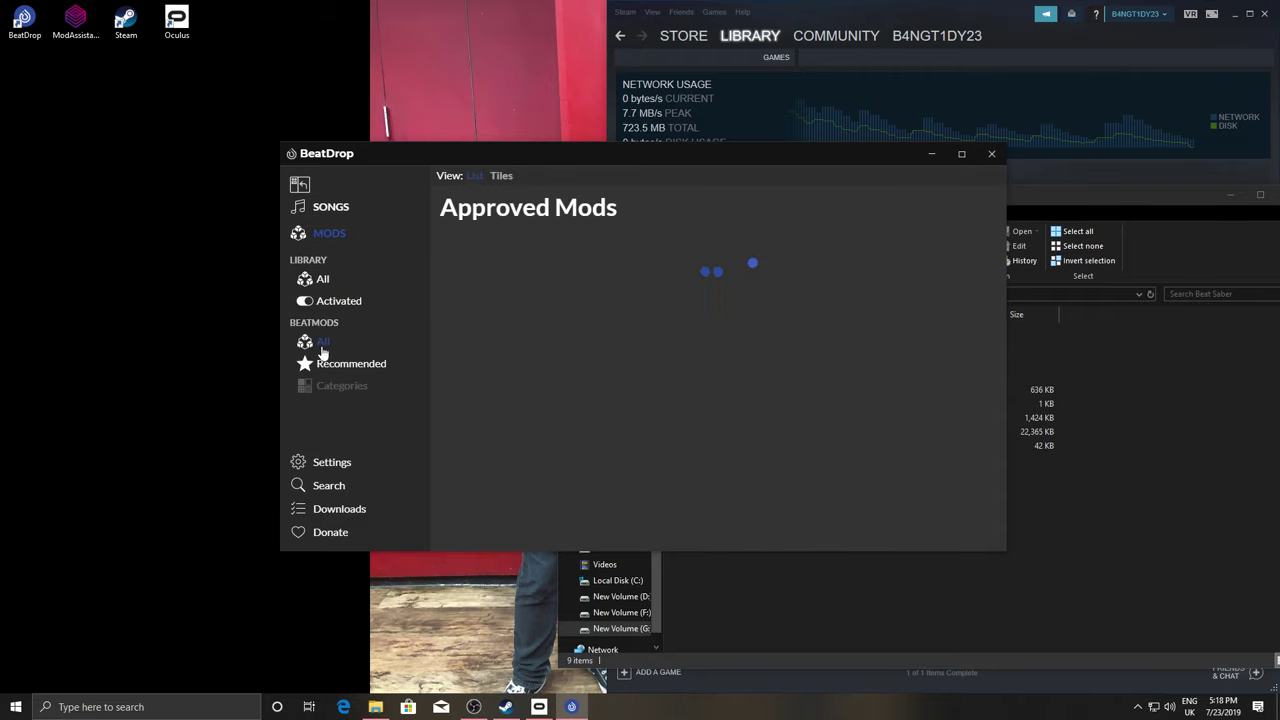
pyautogui.scroll(-5, 470, 393)
pyautogui.scroll(-3, 470, 393)
pyautogui.click(463, 439)
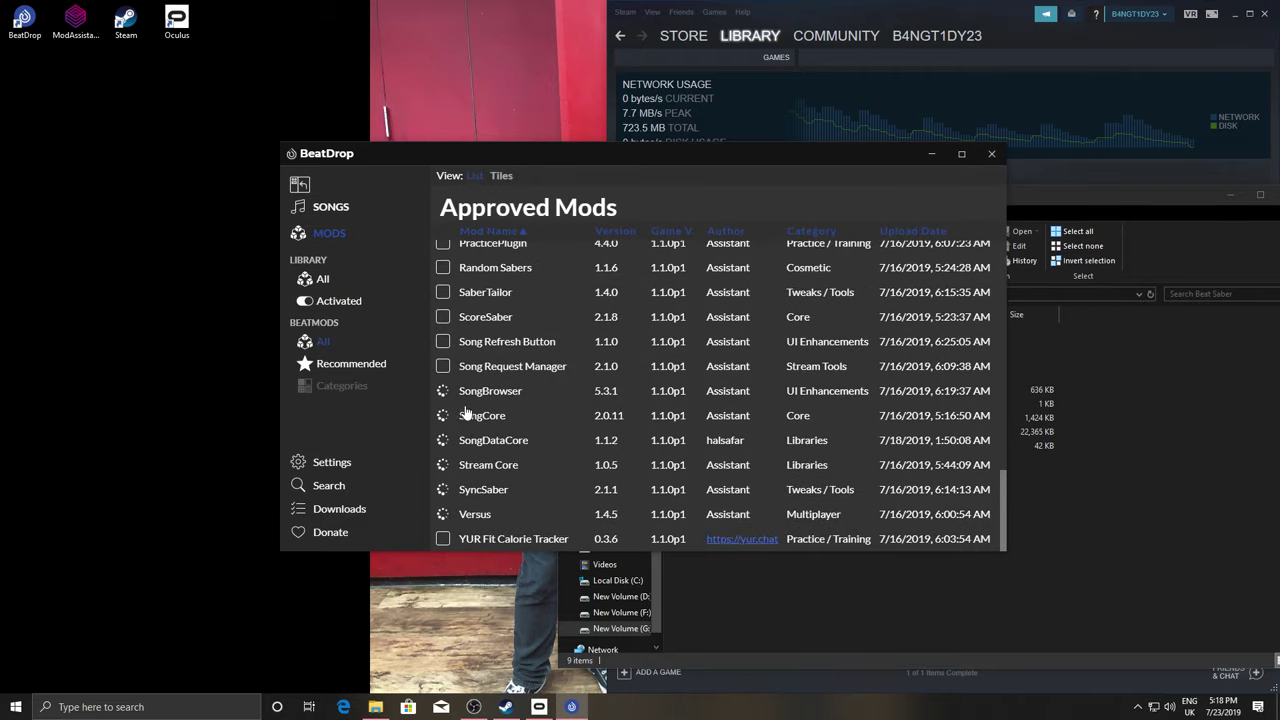
# Check BSIPA in the approved mods list and run a scan for mods from BeatDrop's settings
pyautogui.scroll(10, 466, 410)
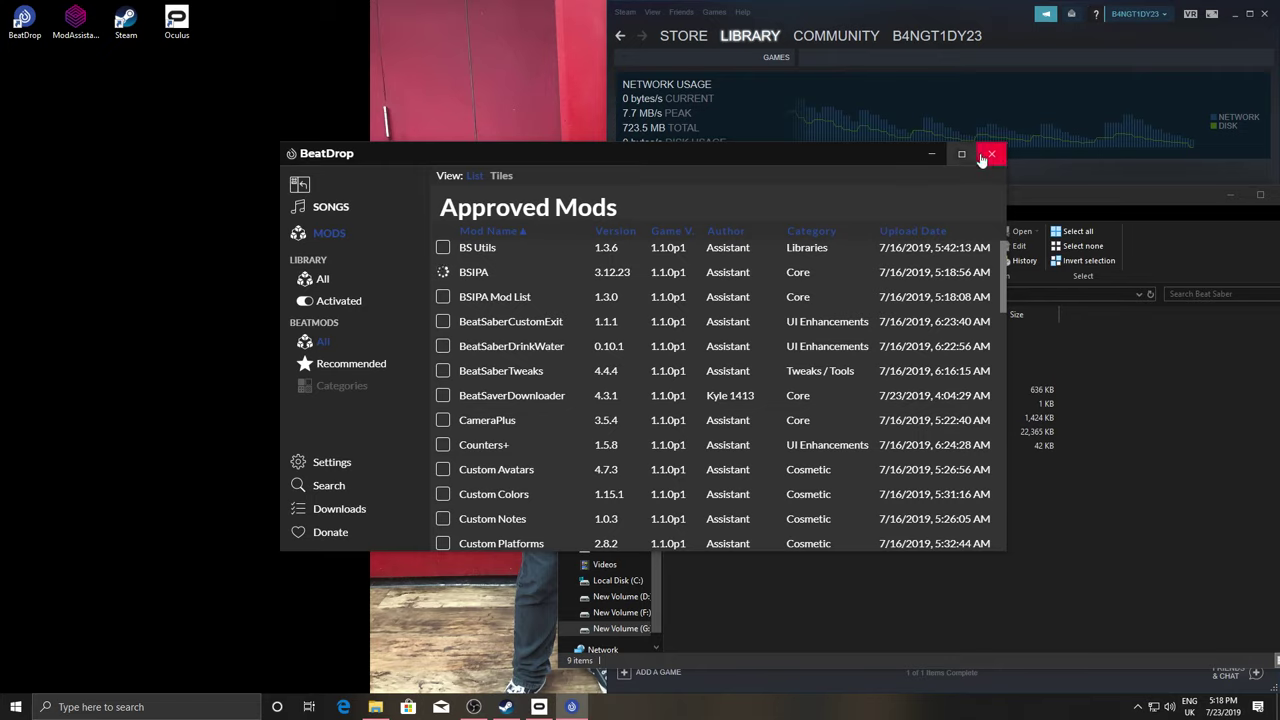
pyautogui.click(305, 462)
pyautogui.scroll(-5, 608, 442)
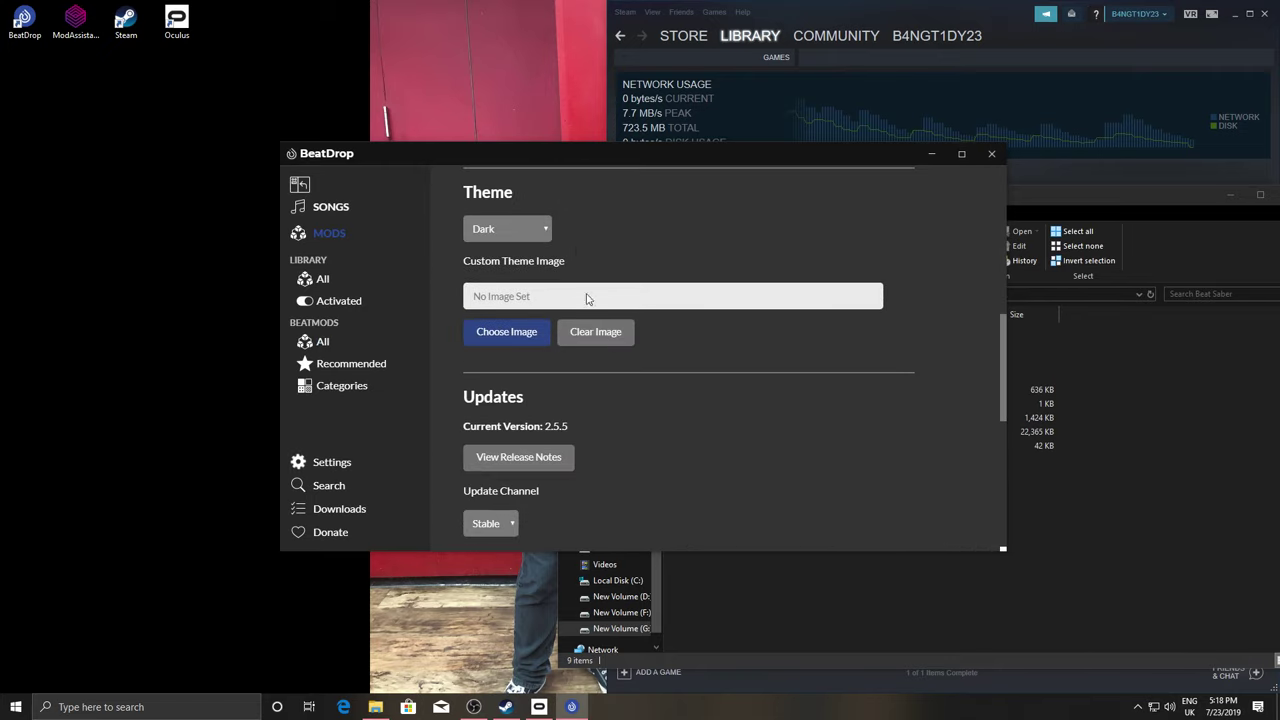
pyautogui.scroll(3, 603, 327)
pyautogui.click(600, 352)
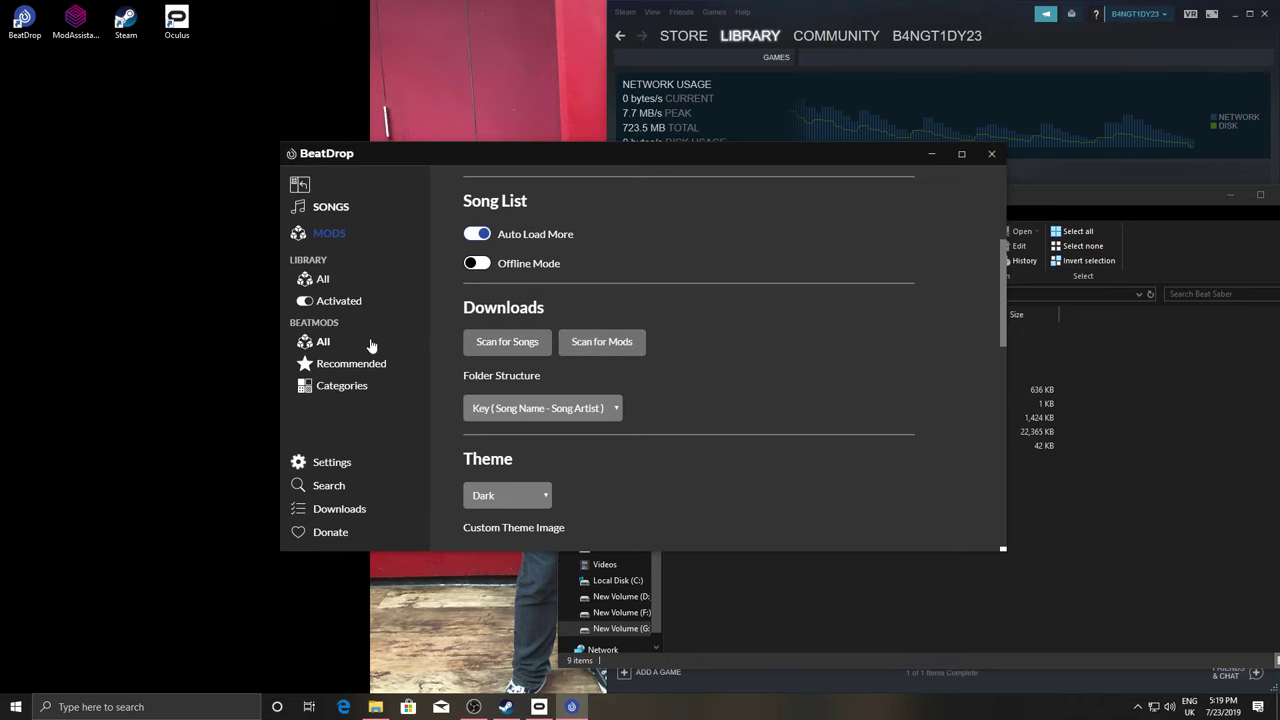
# Retry the BSIPA install from the mod categories and look inside the Beat Saber game's Plugins folder
pyautogui.click(330, 388)
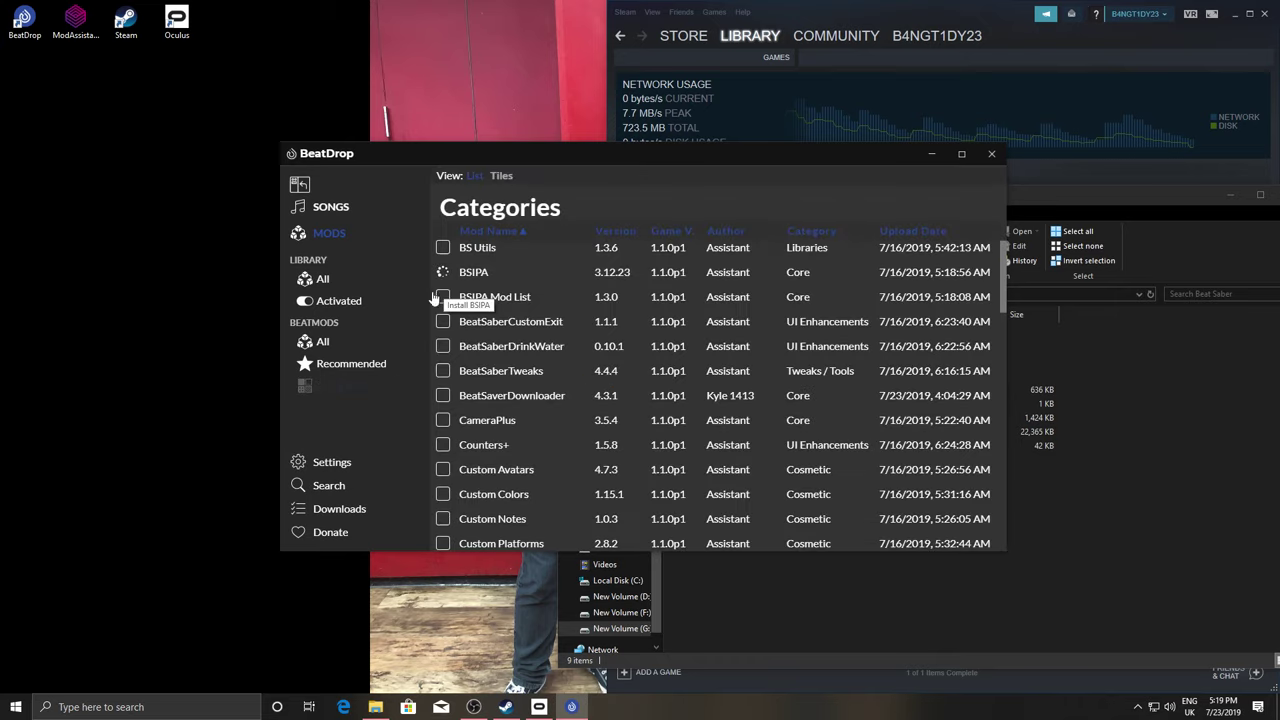
pyautogui.click(443, 272)
pyautogui.click(1070, 427)
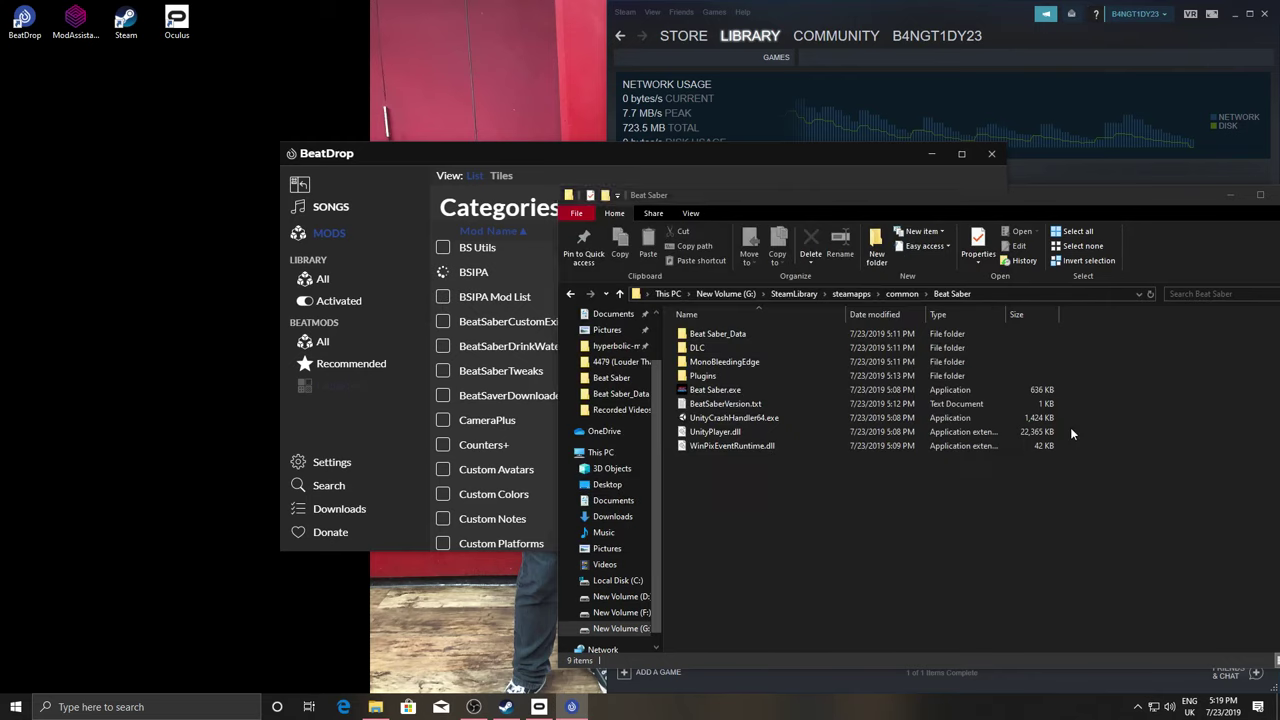
pyautogui.doubleClick(756, 377)
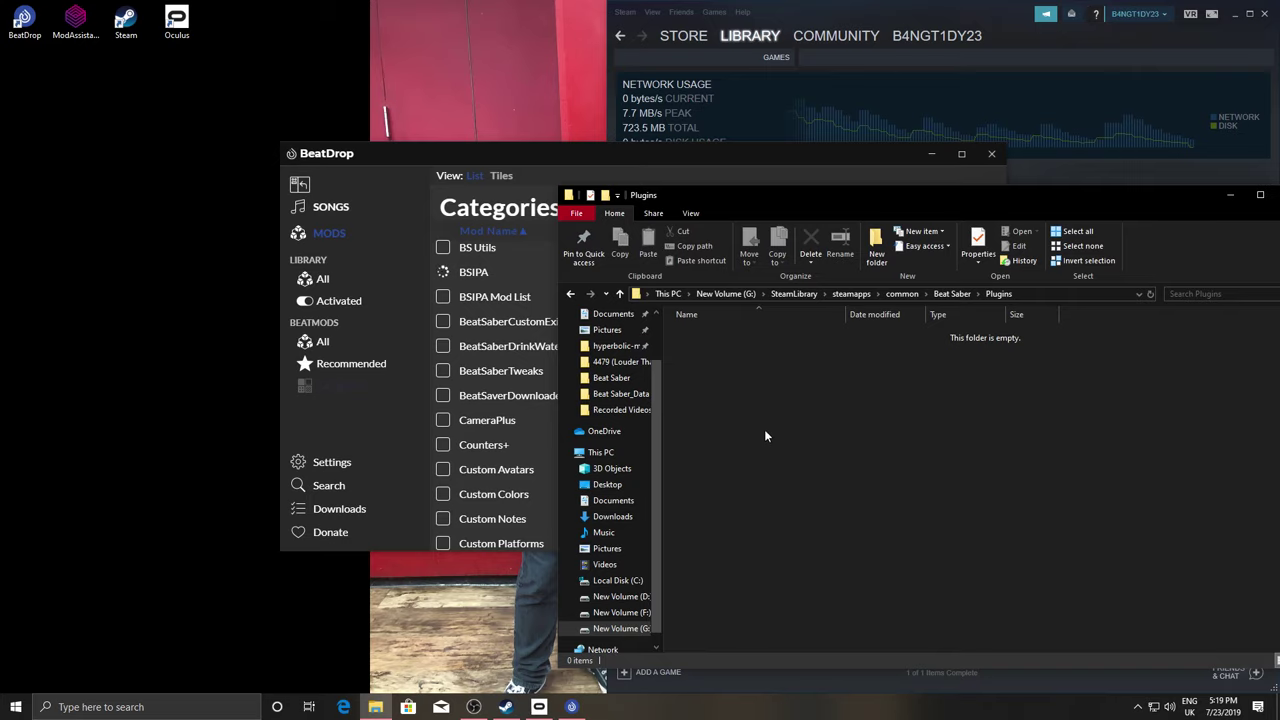
pyautogui.click(598, 162)
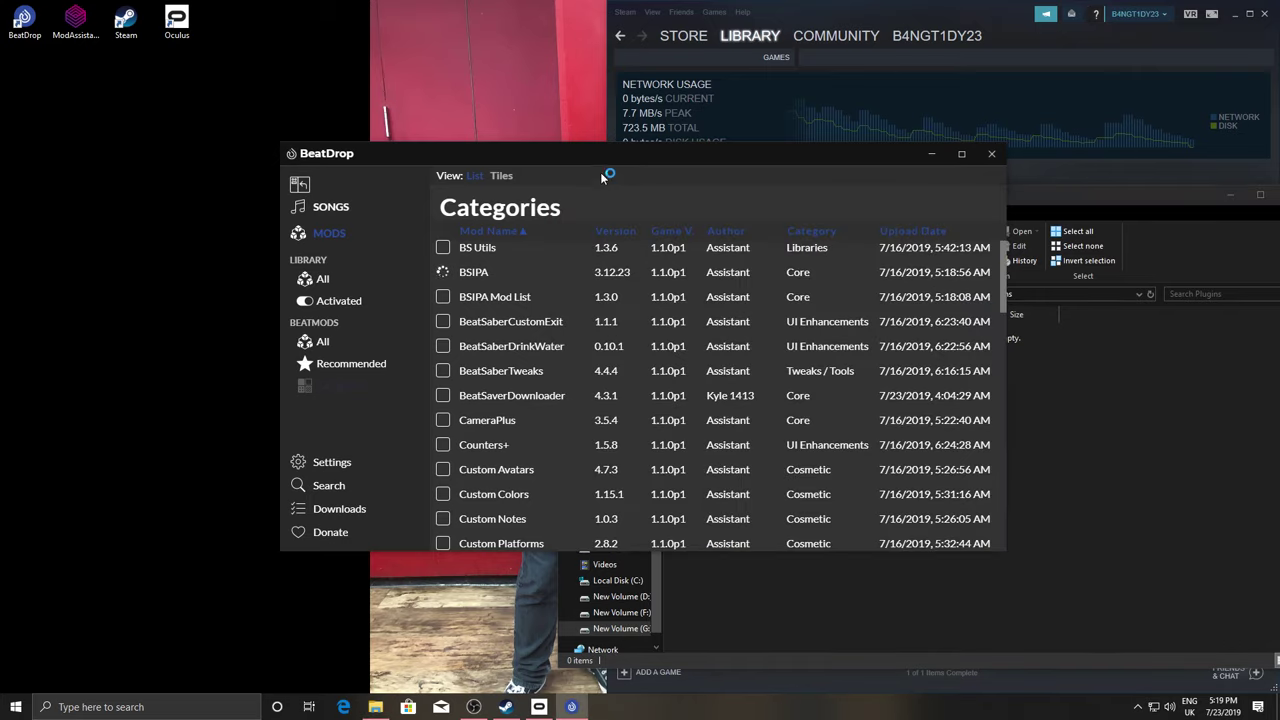
# Close BeatDrop and delete the Beat Saber folder from G:\SteamLibrary\steamapps\common
pyautogui.click(995, 160)
pyautogui.moveTo(969, 190); pyautogui.dragTo(452, 172)
pyautogui.click(436, 268)
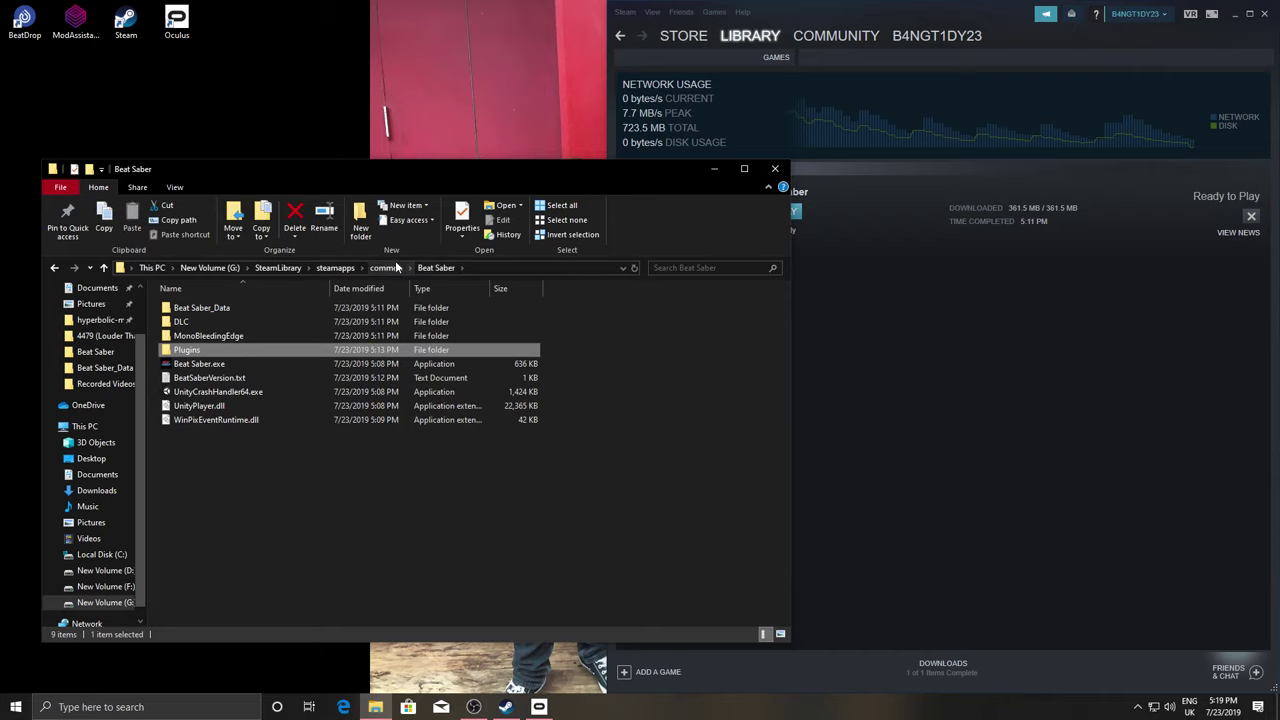
pyautogui.click(385, 267)
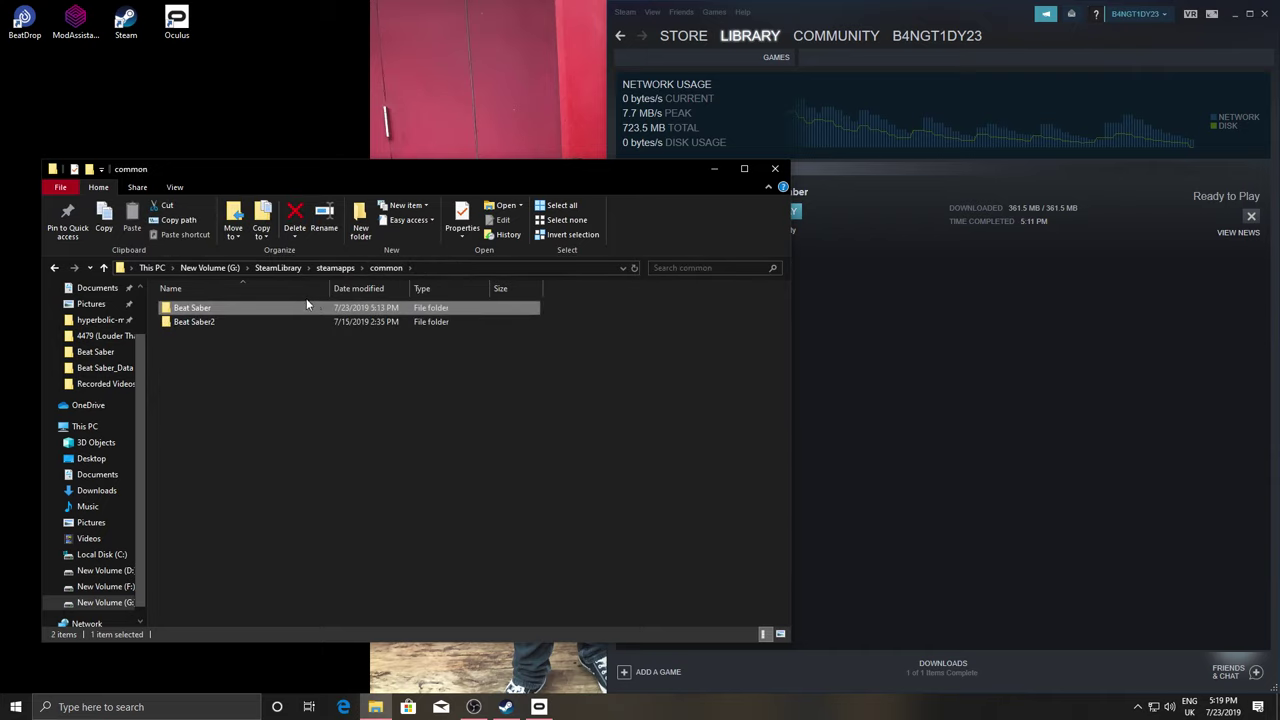
pyautogui.press('Delete')
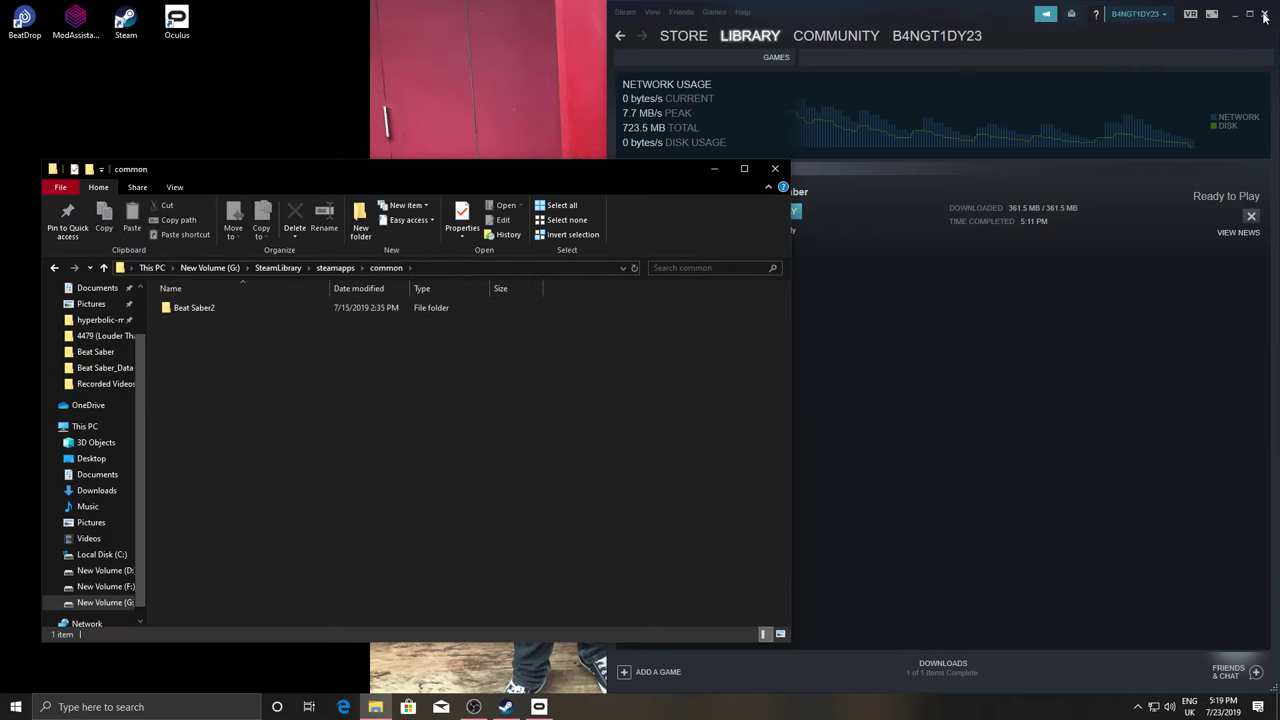
# Rename the Beat Saber2 folder in the Steam common directory to Beat Saber
pyautogui.click(210, 310)
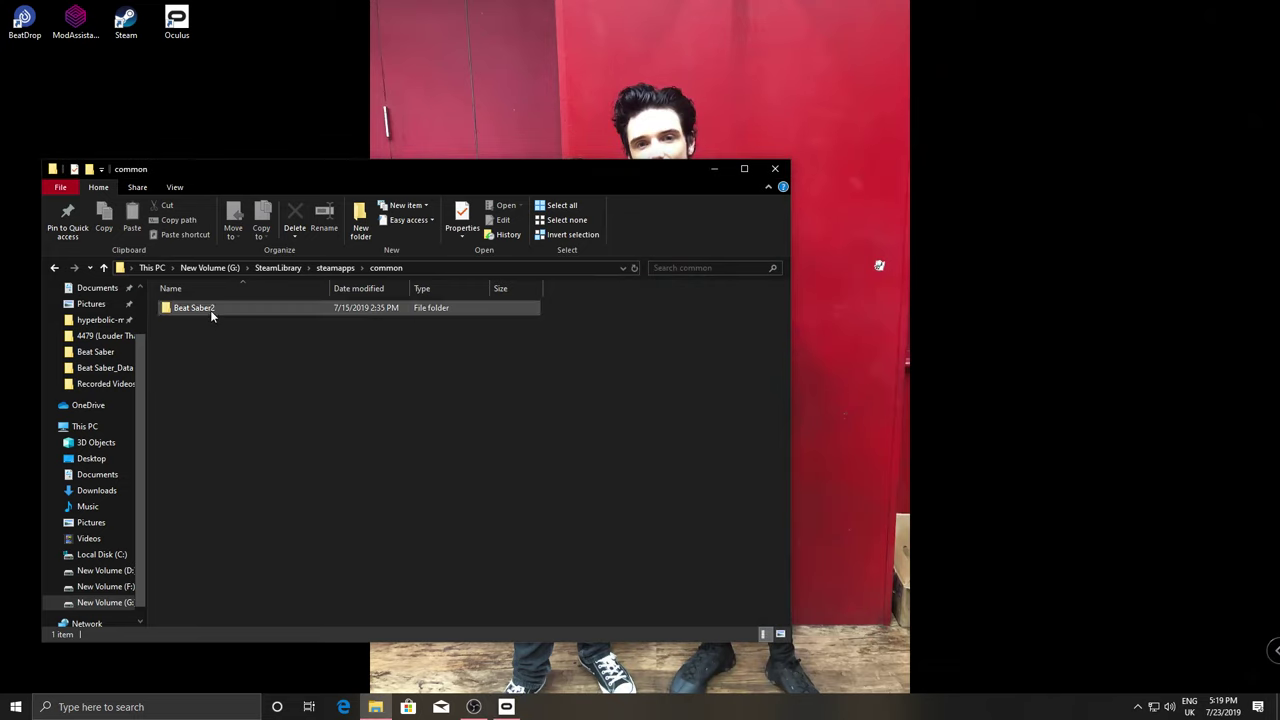
pyautogui.click(225, 309)
pyautogui.press('BackSpace')
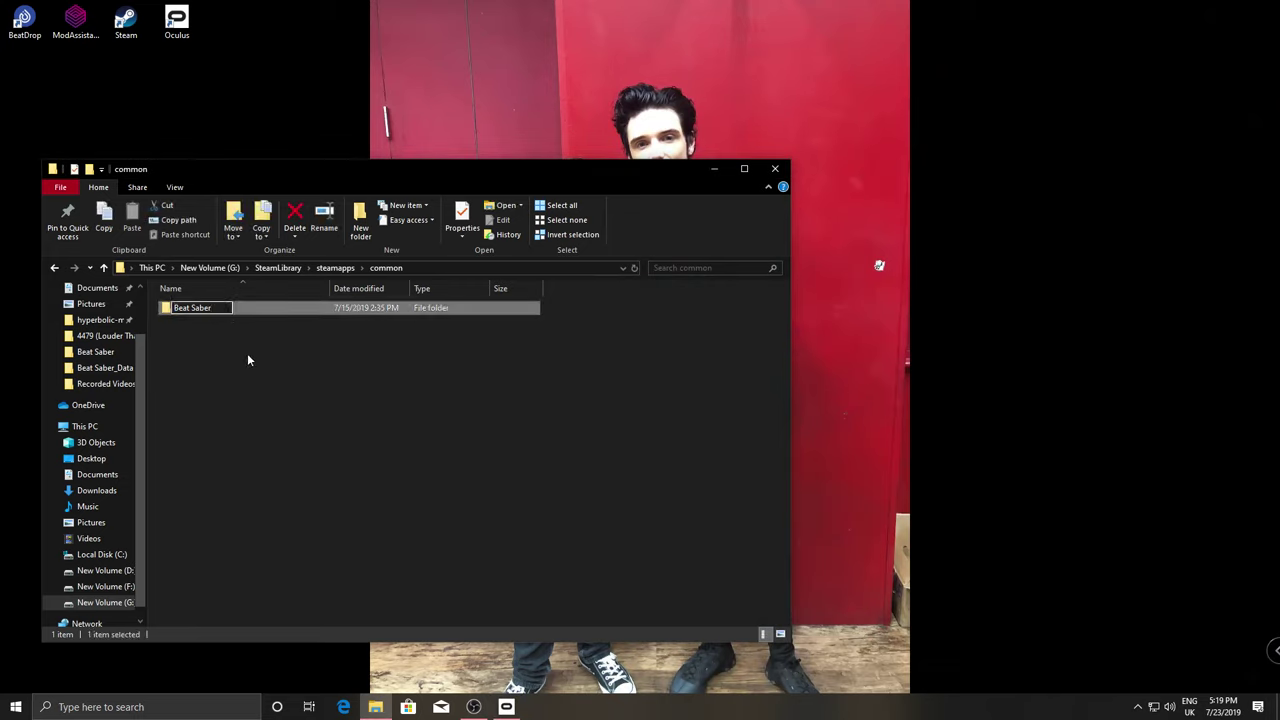
pyautogui.click(249, 357)
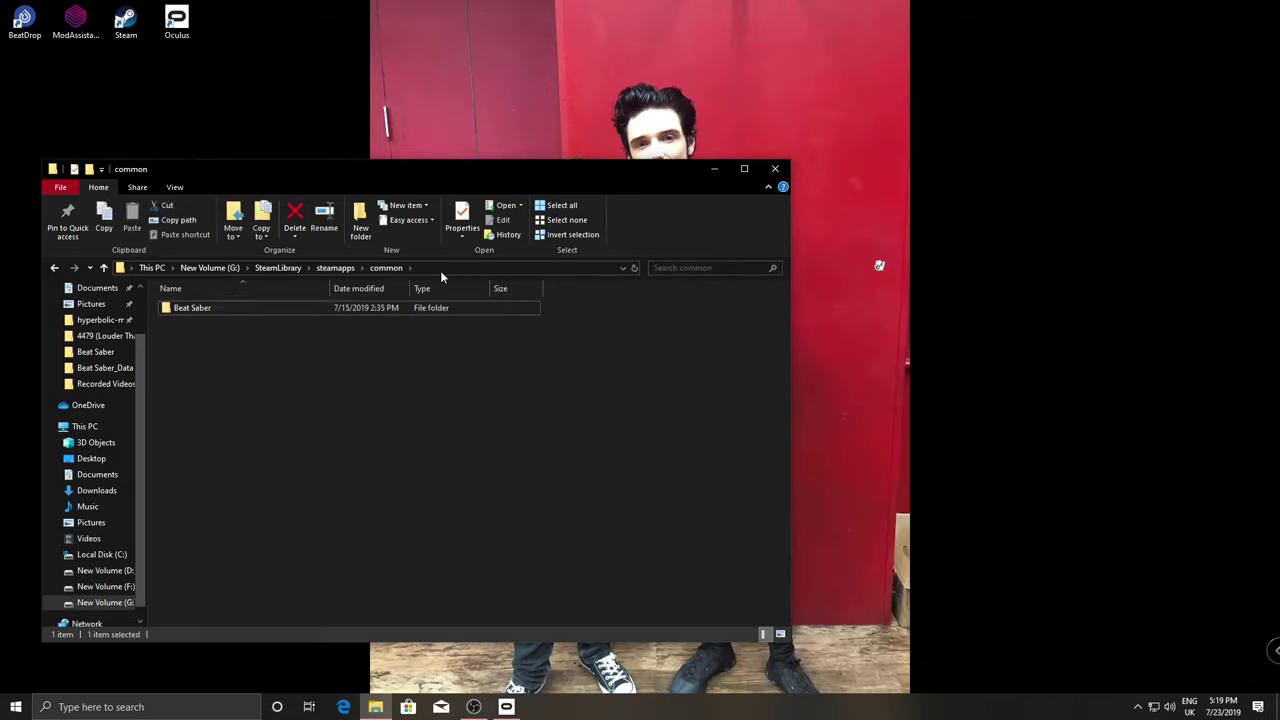
# Look through the renamed Beat Saber folder and examine the contents of its CustomSongs folder
pyautogui.doubleClick(280, 307)
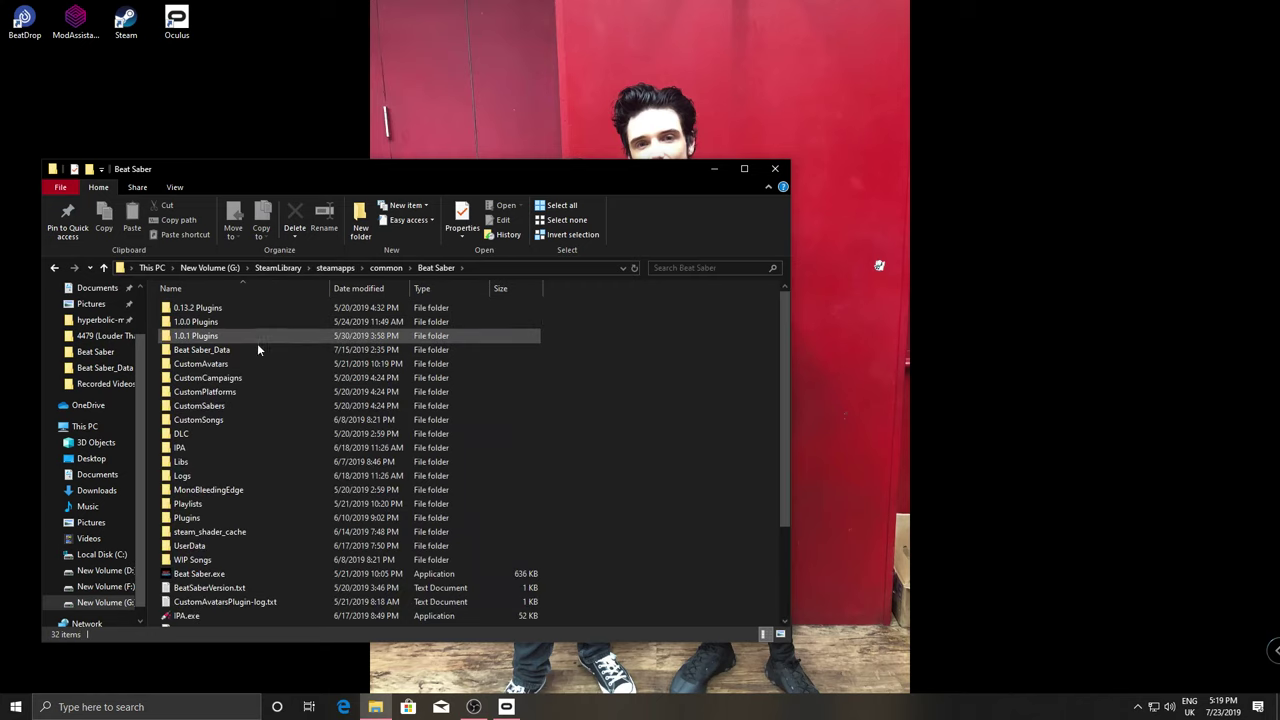
pyautogui.doubleClick(240, 405)
pyautogui.hotkey('alt', 'Left')
pyautogui.doubleClick(236, 414)
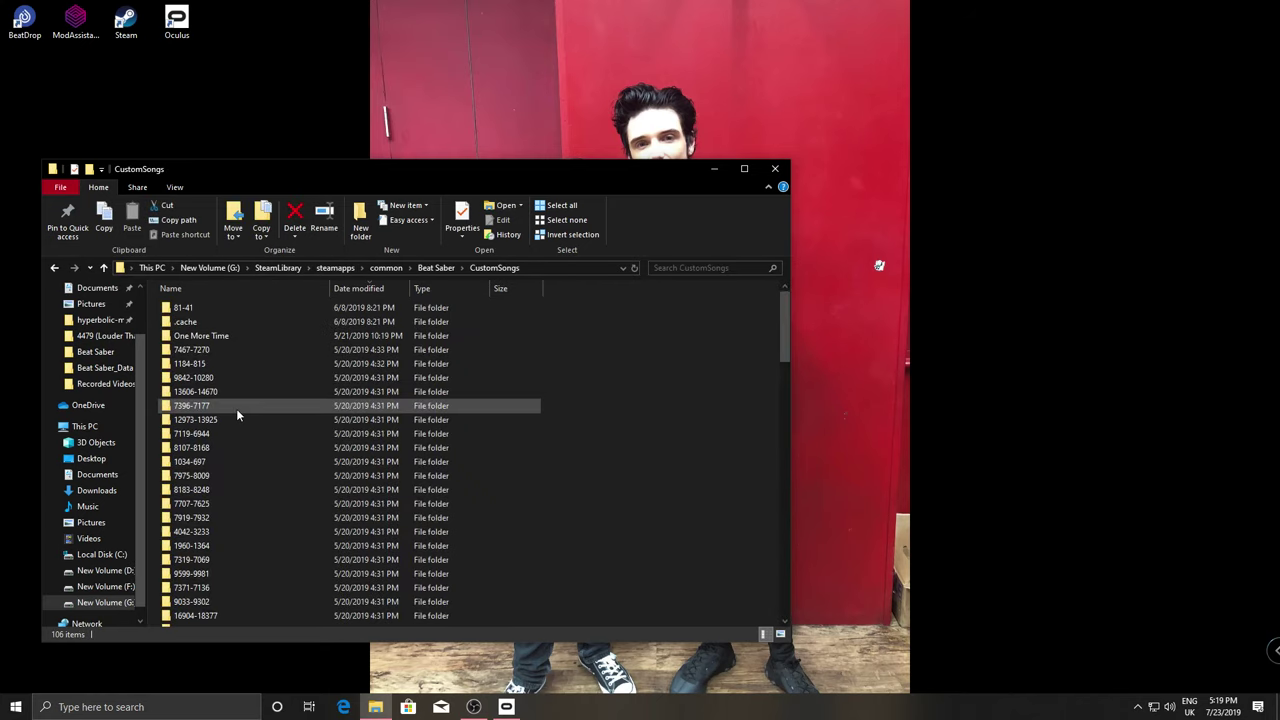
# Copy the CustomSongs folder to the desktop and close the Explorer window
pyautogui.hotkey('alt', 'Left')
pyautogui.click(327, 82)
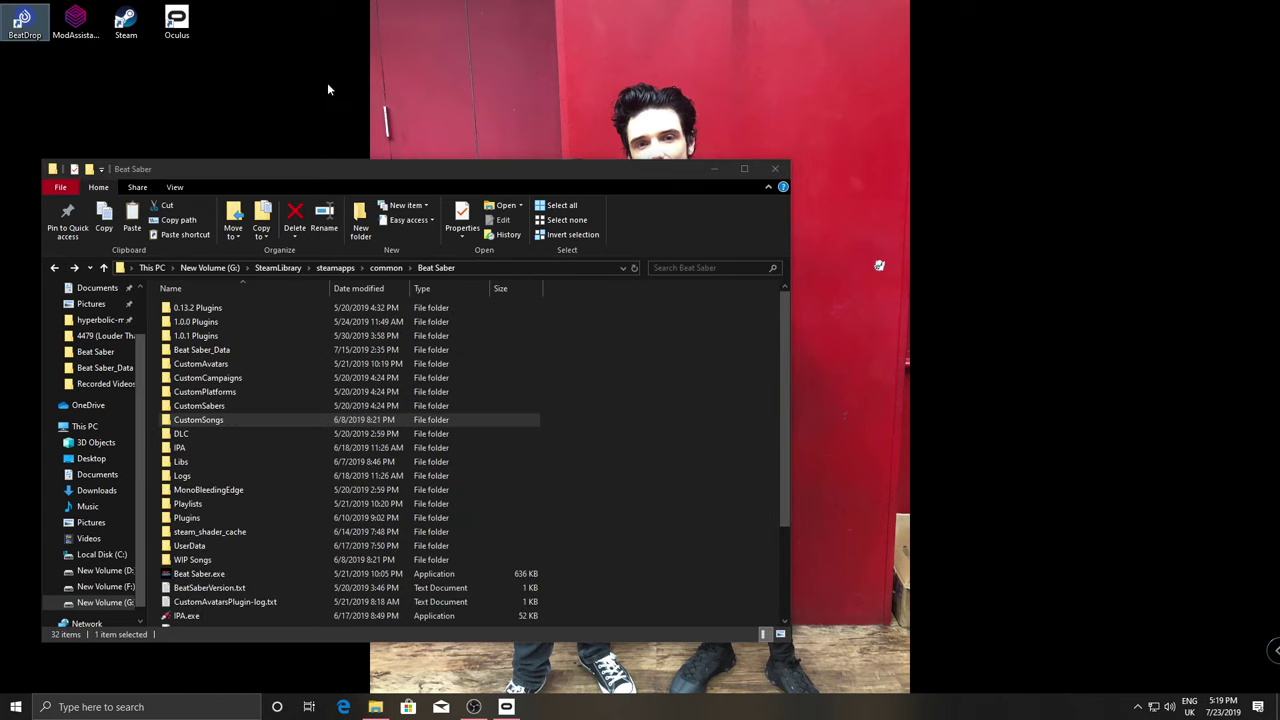
pyautogui.hotkey('ctrl', 'v')
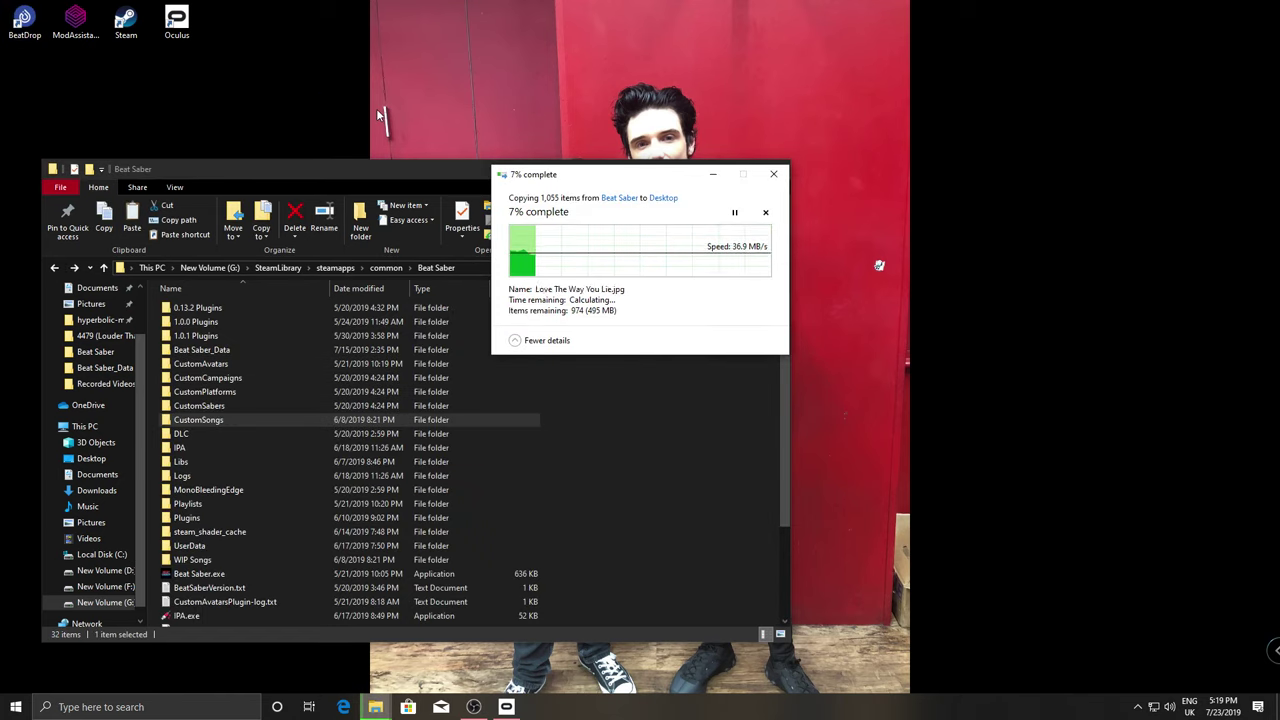
pyautogui.click(352, 173)
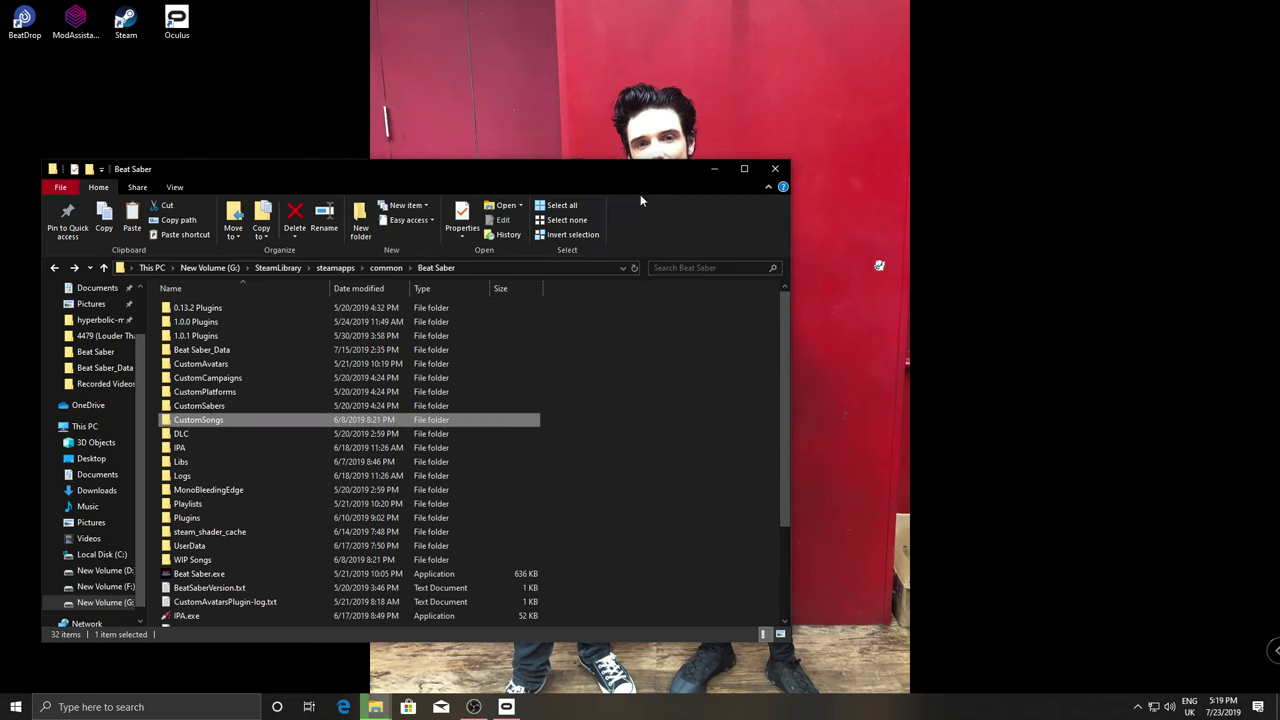
pyautogui.click(775, 170)
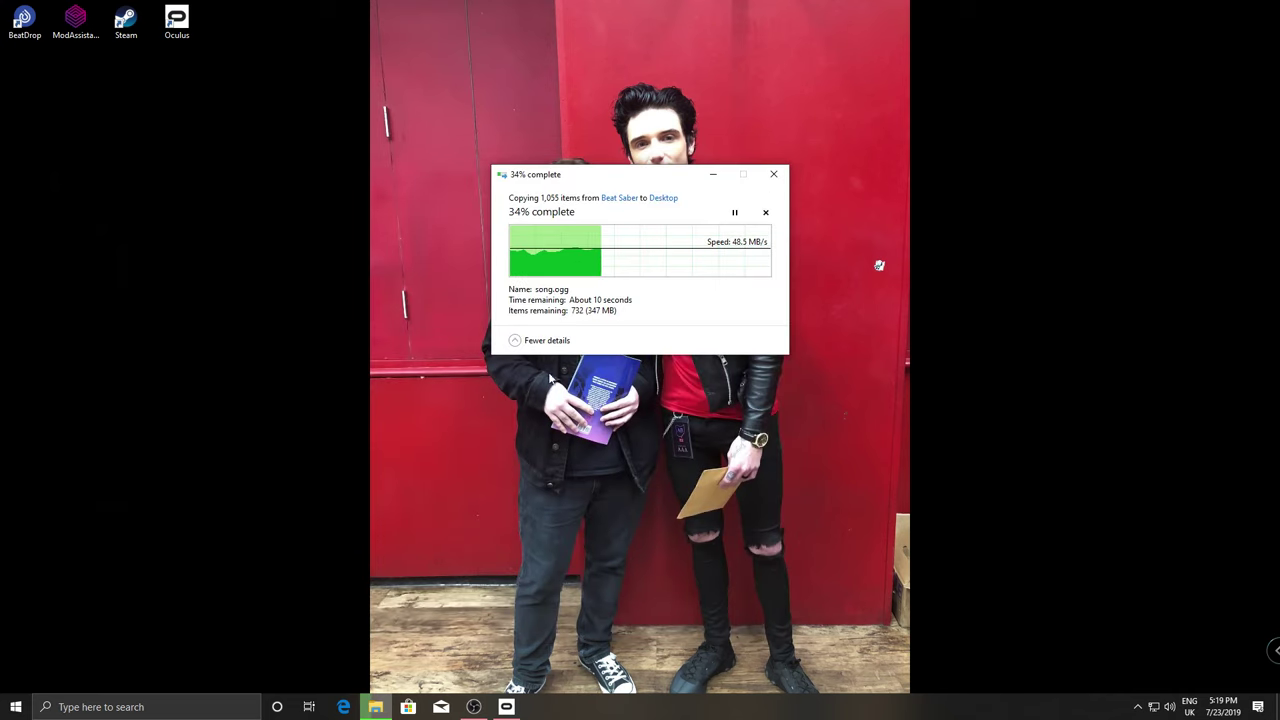
# Switch to the Oculus app, read Beat Saber's update notes in the library, and check the progress of the folder copy
pyautogui.click(507, 707)
pyautogui.scroll(5, 540, 300)
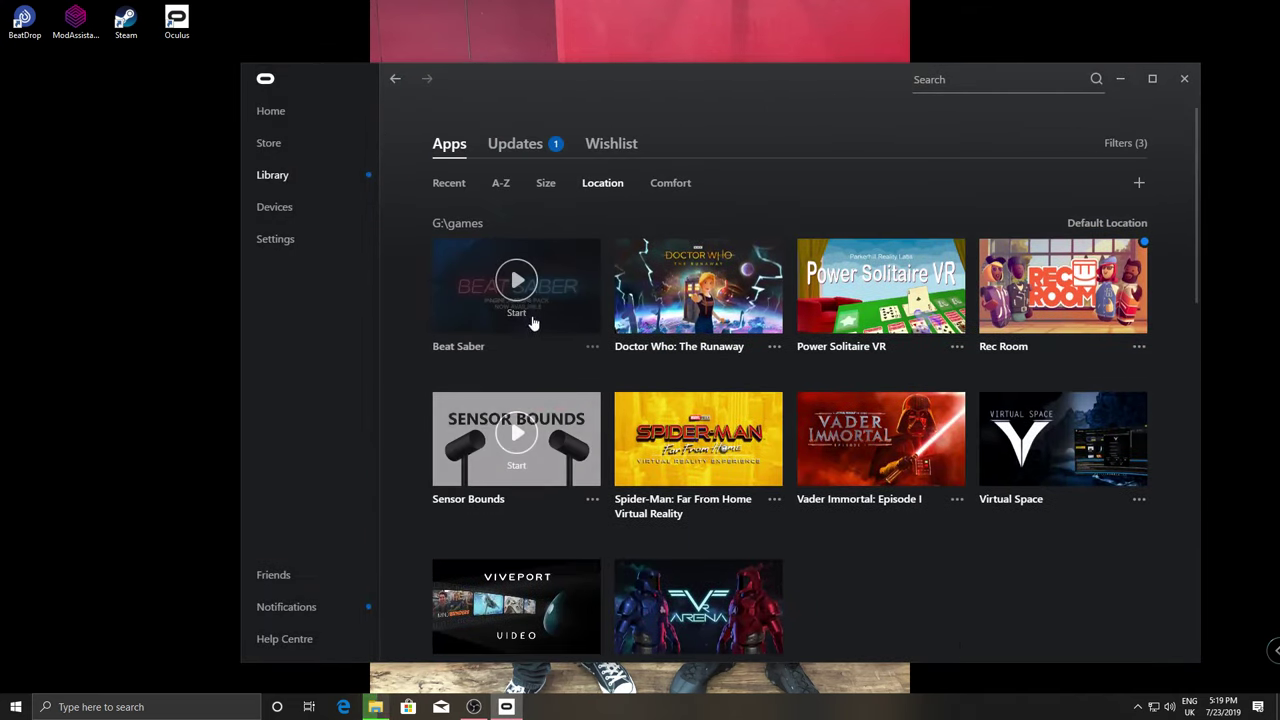
pyautogui.click(516, 148)
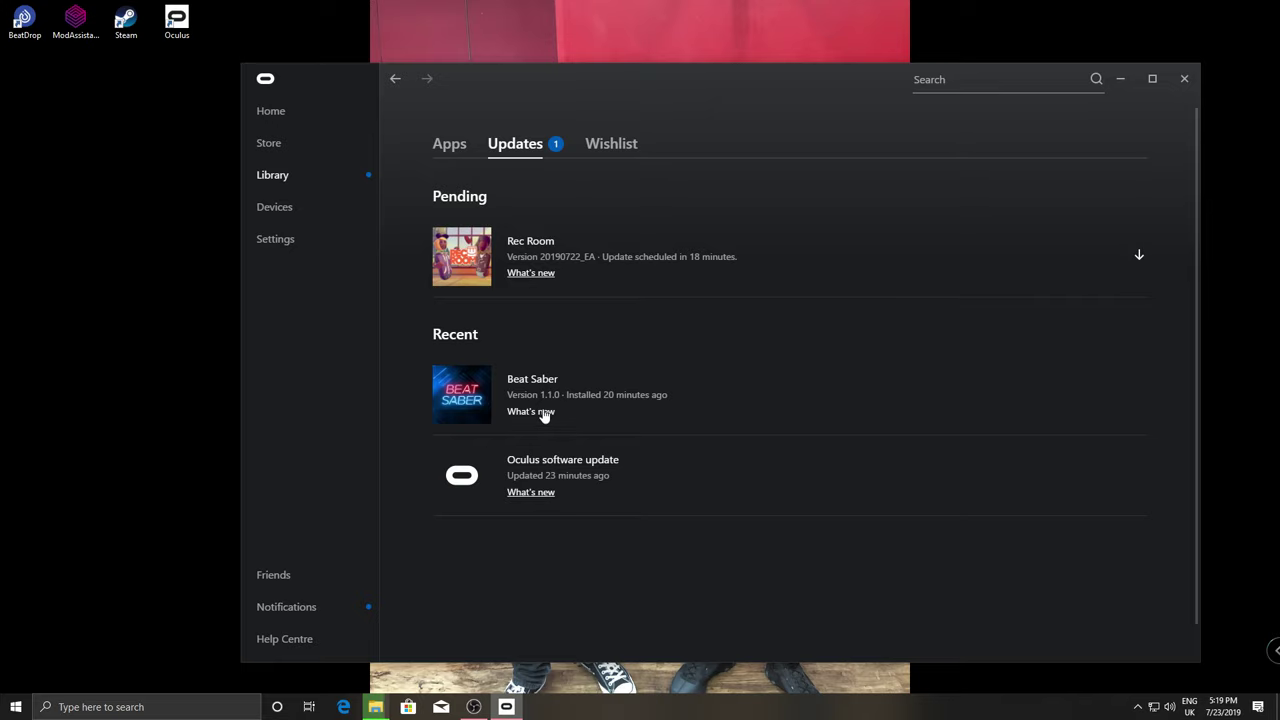
pyautogui.click(542, 412)
pyautogui.click(982, 308)
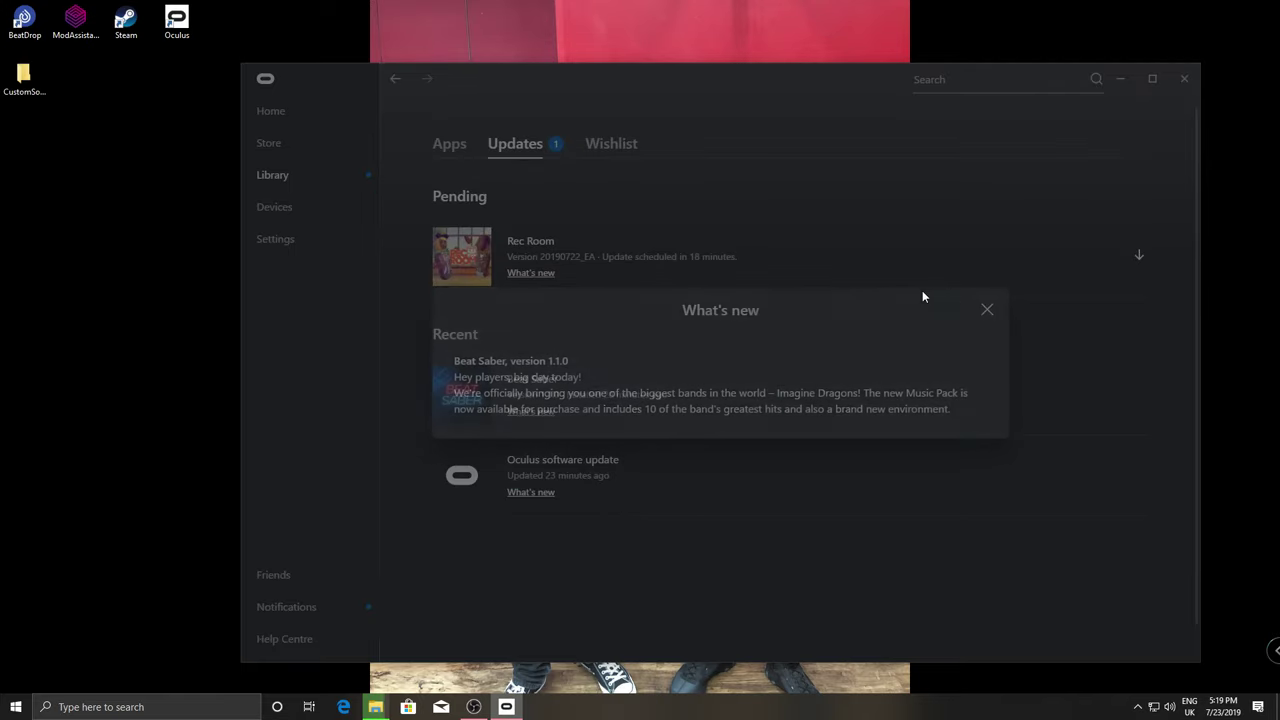
pyautogui.click(440, 152)
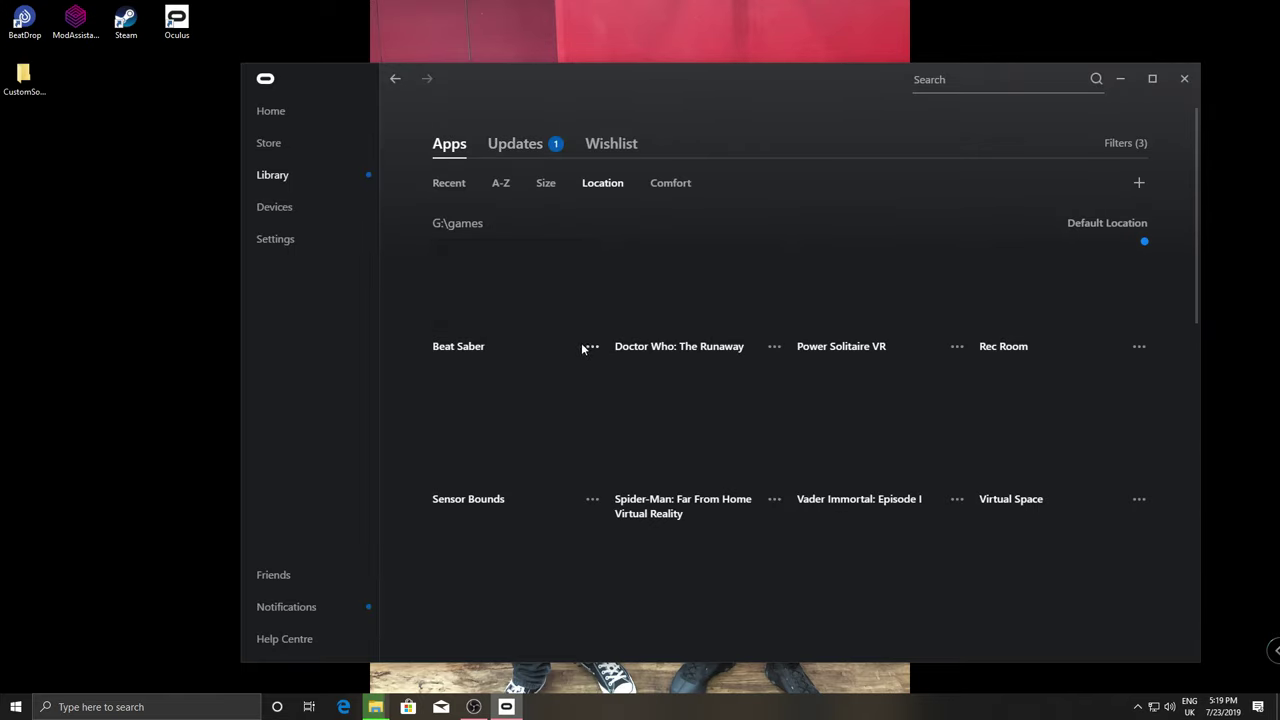
pyautogui.click(375, 707)
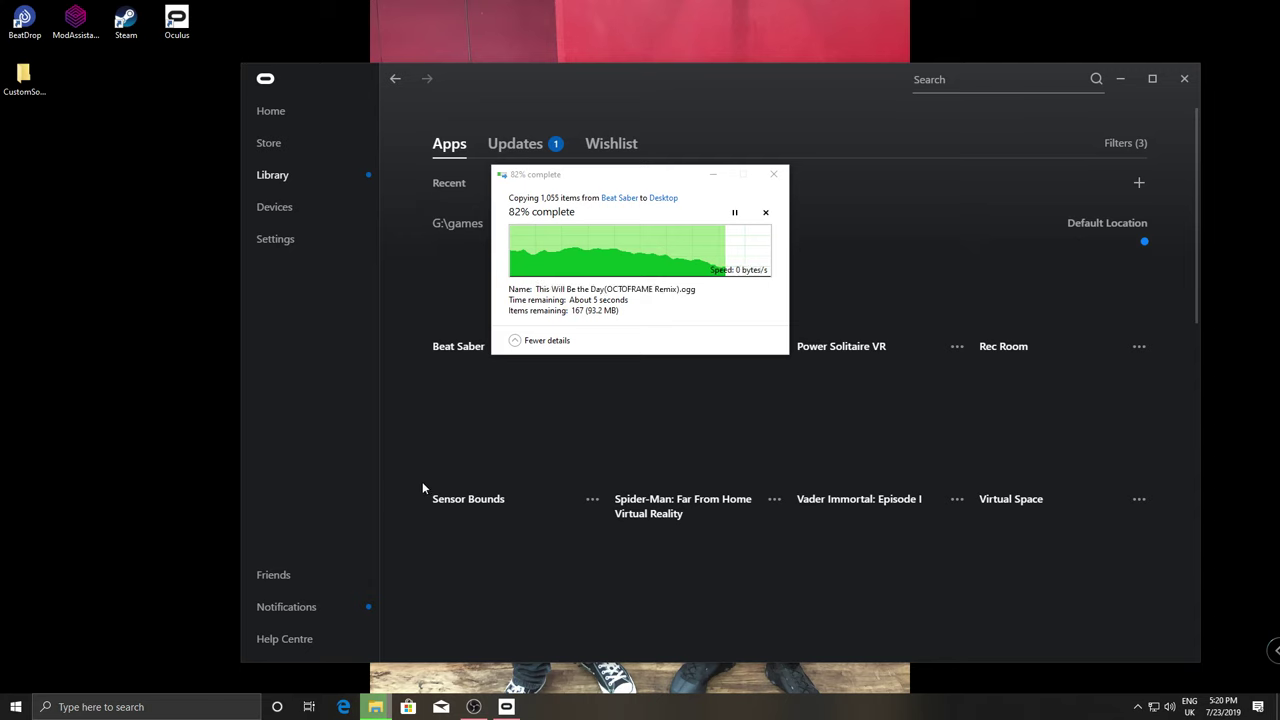
# Switch to File Explorer and compare the contents of the hyperbolic-magnetism-beat-saber2 and hyperbolic-magnetism-beat-saber folders in G:\games\Software
pyautogui.rightClick(375, 707)
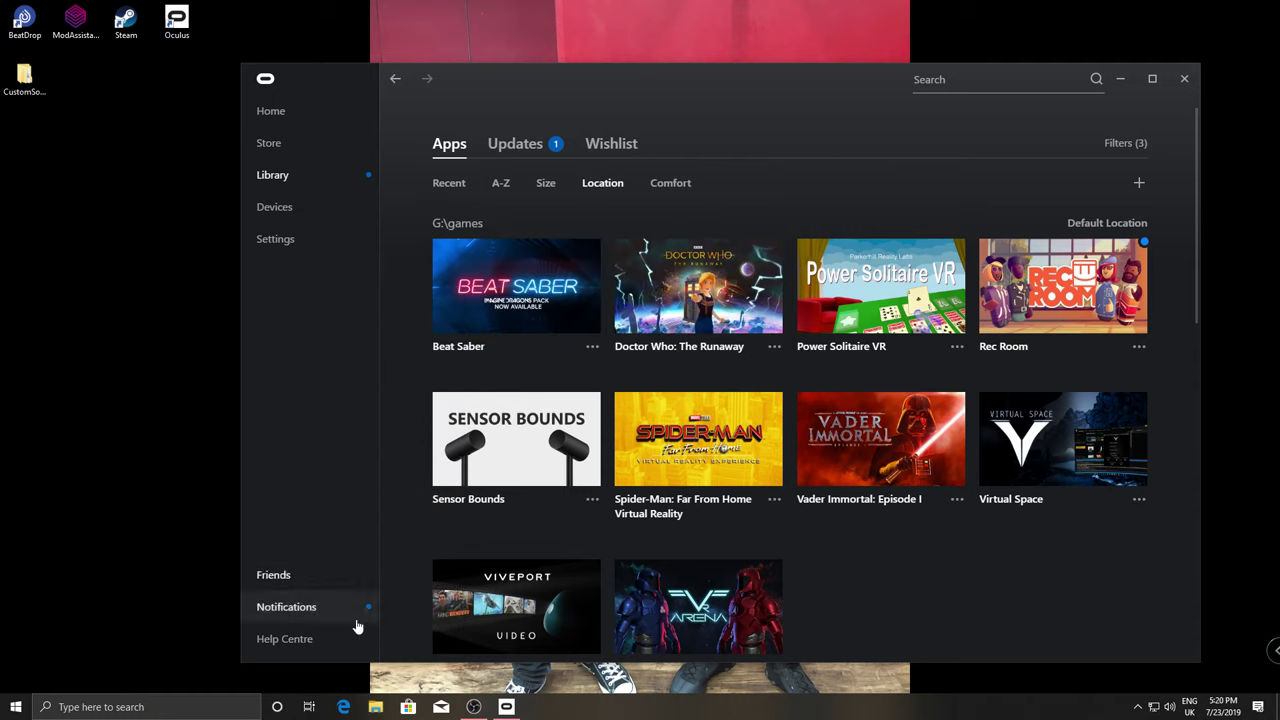
pyautogui.rightClick(375, 707)
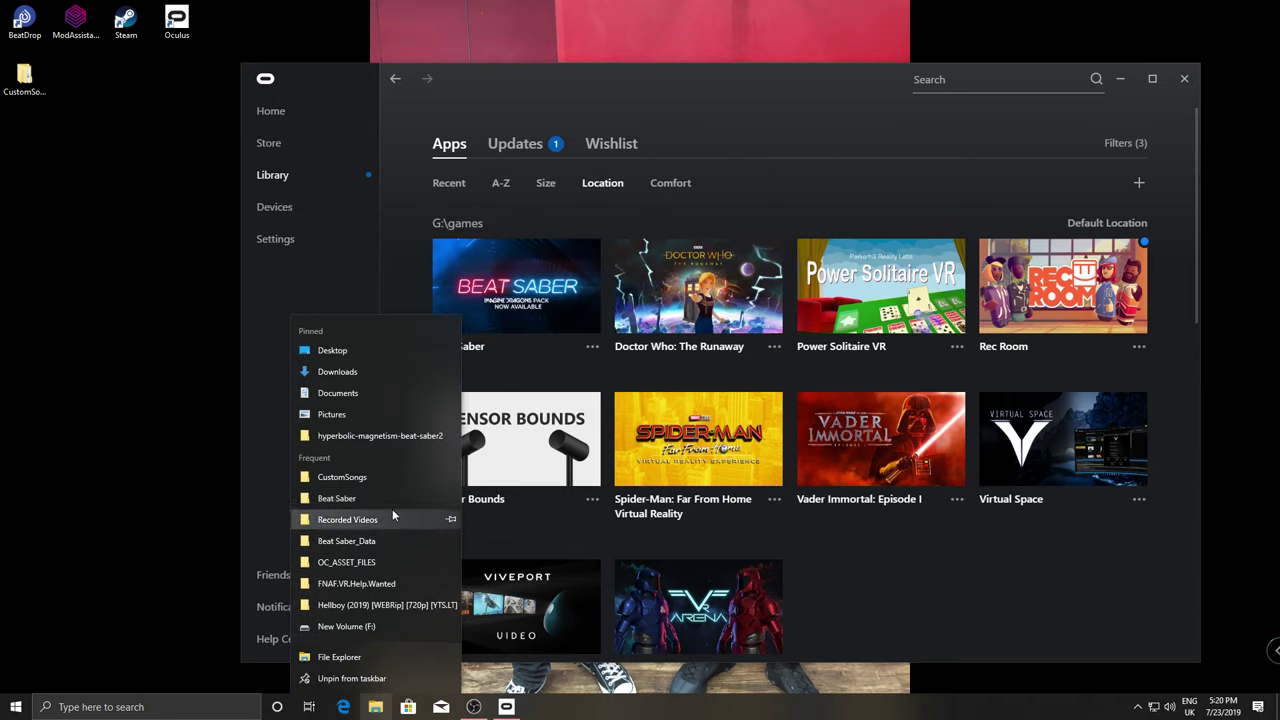
pyautogui.click(394, 436)
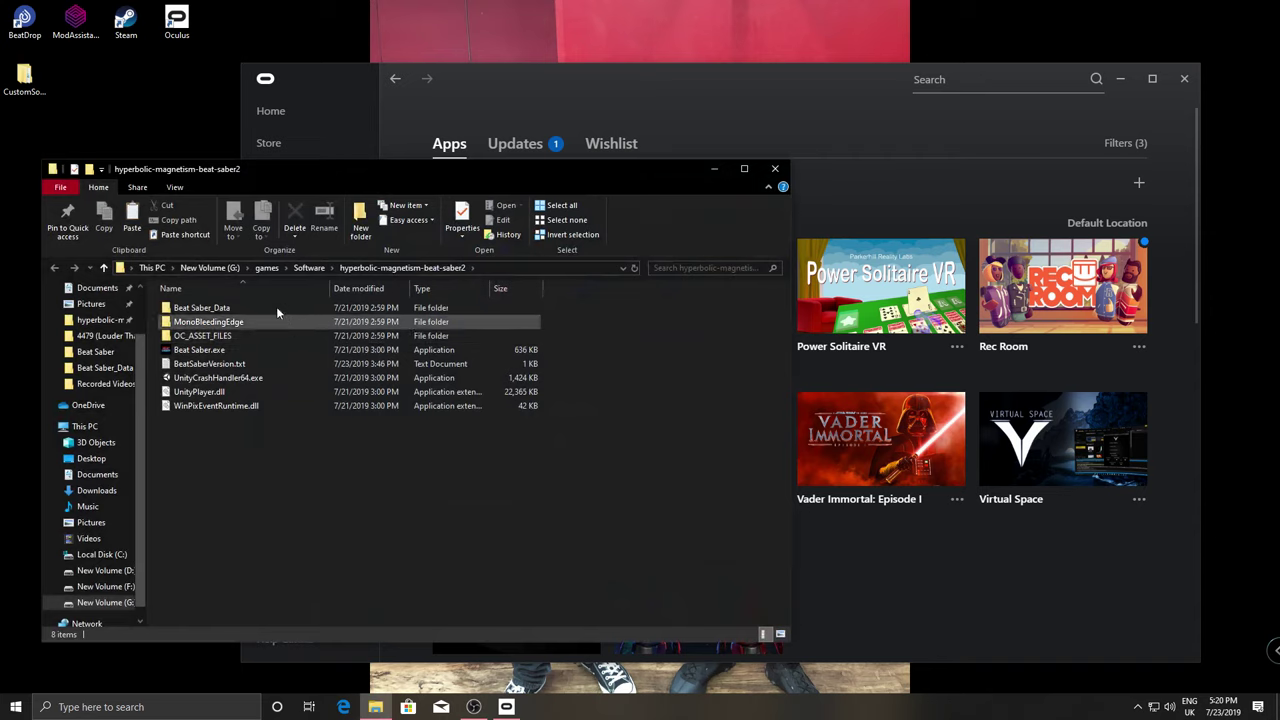
pyautogui.click(311, 268)
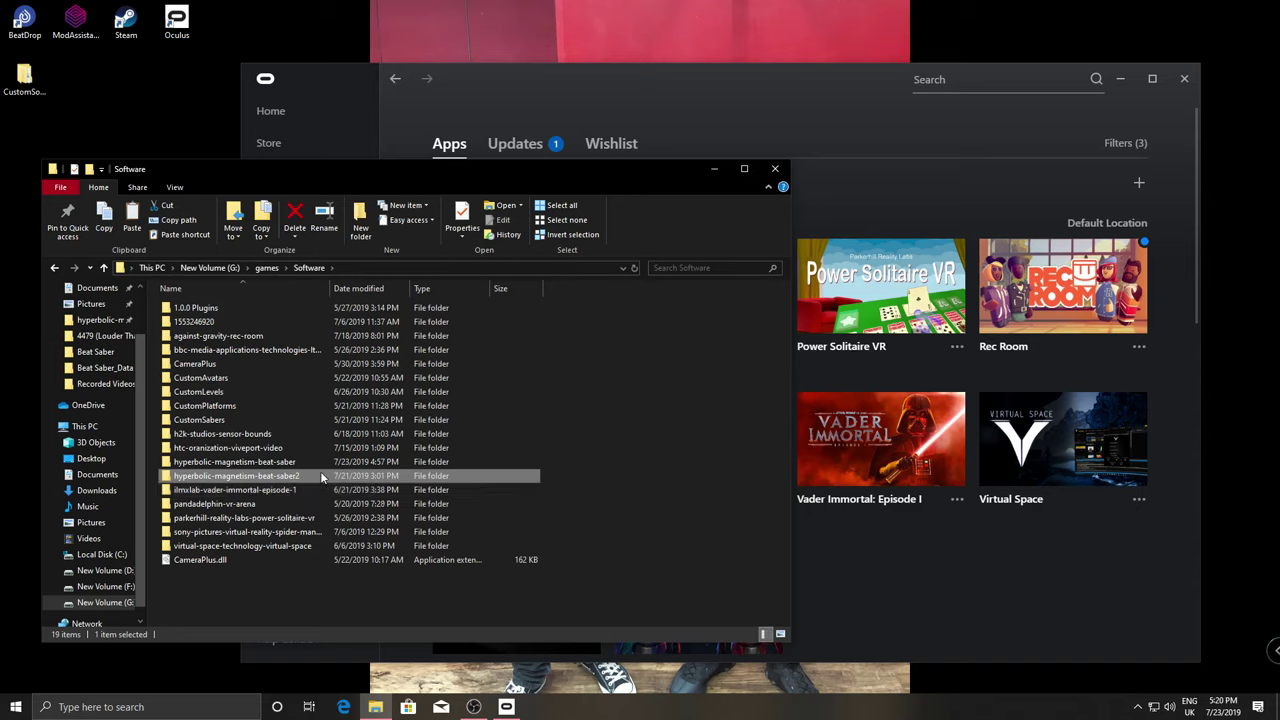
pyautogui.doubleClick(316, 474)
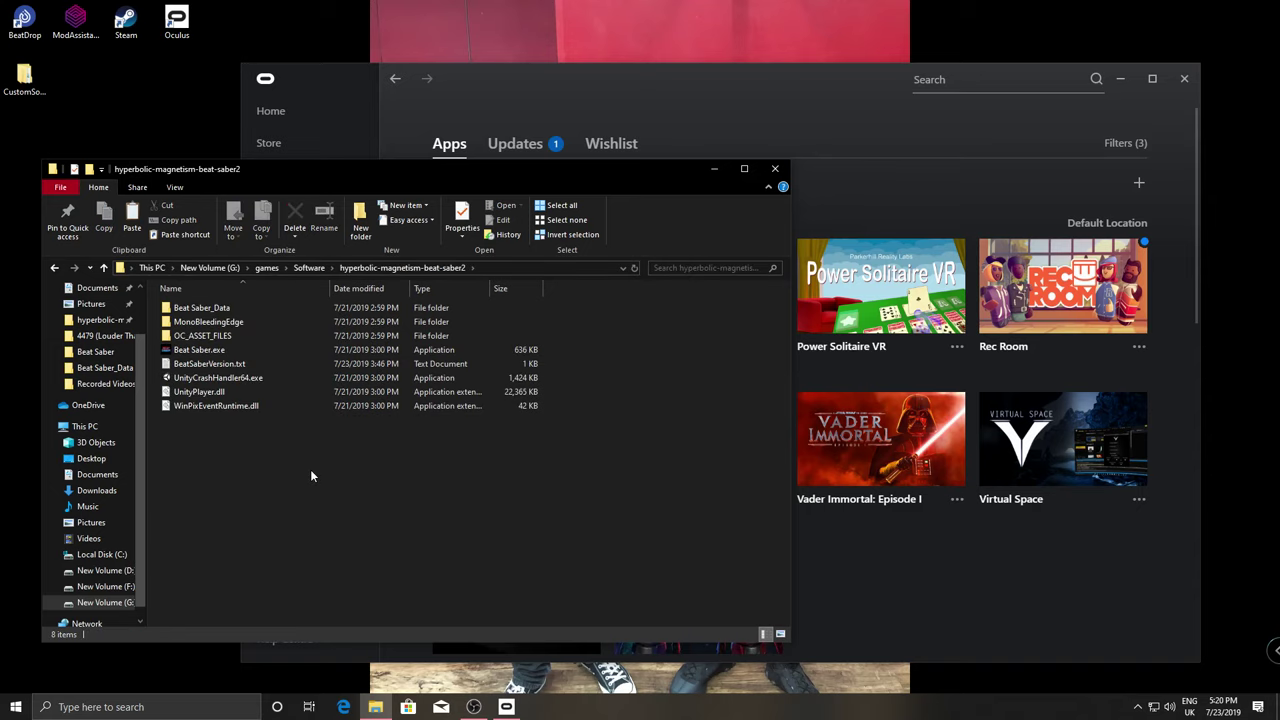
pyautogui.hotkey('alt', 'Up')
pyautogui.doubleClick(298, 463)
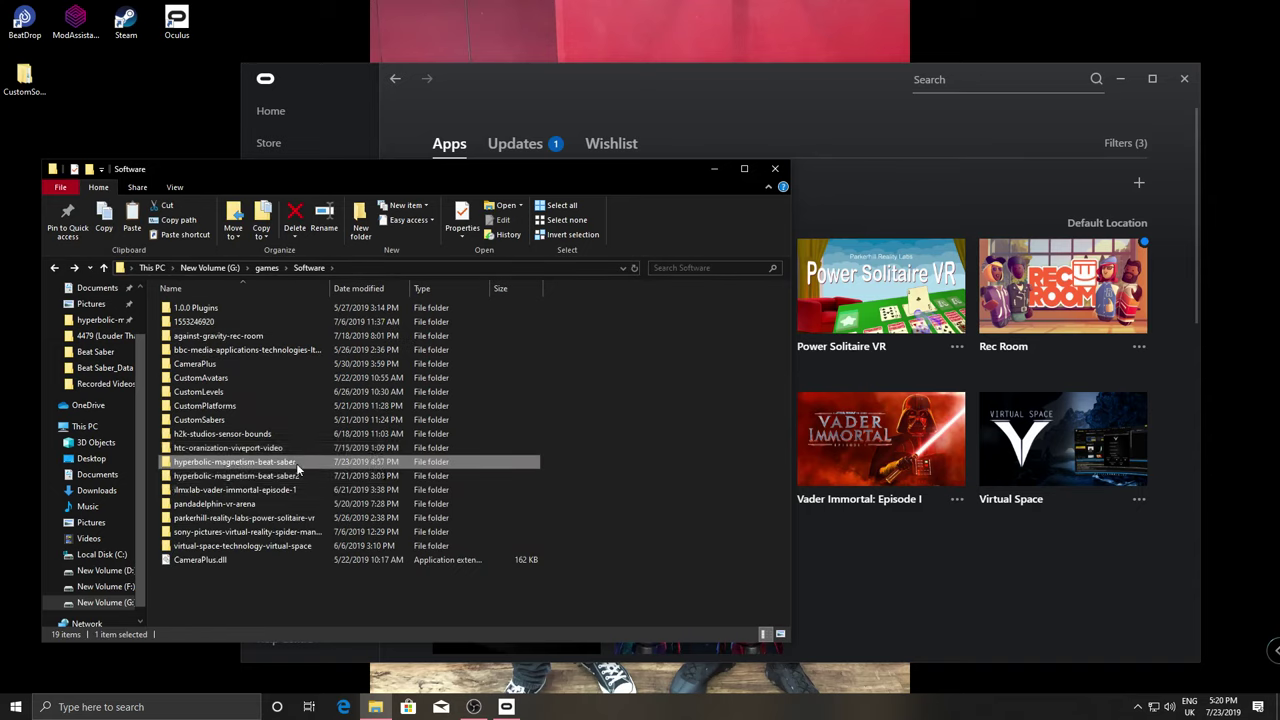
pyautogui.hotkey('alt', 'Up')
pyautogui.doubleClick(306, 476)
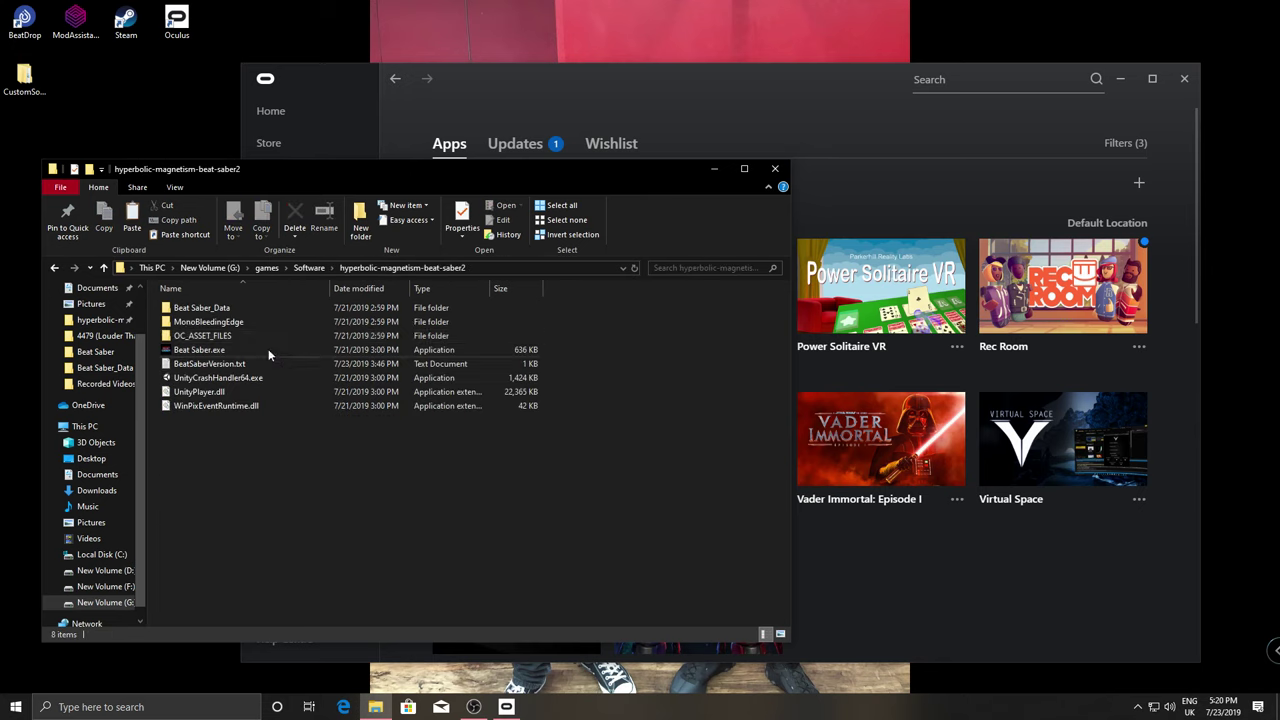
# Check the Beat Saber_Data folder and remove the hyperbolic-magnetism-beat-saber2 folder from the Software directory
pyautogui.doubleClick(251, 308)
pyautogui.hotkey('alt', 'Up')
pyautogui.hotkey('alt', 'Up')
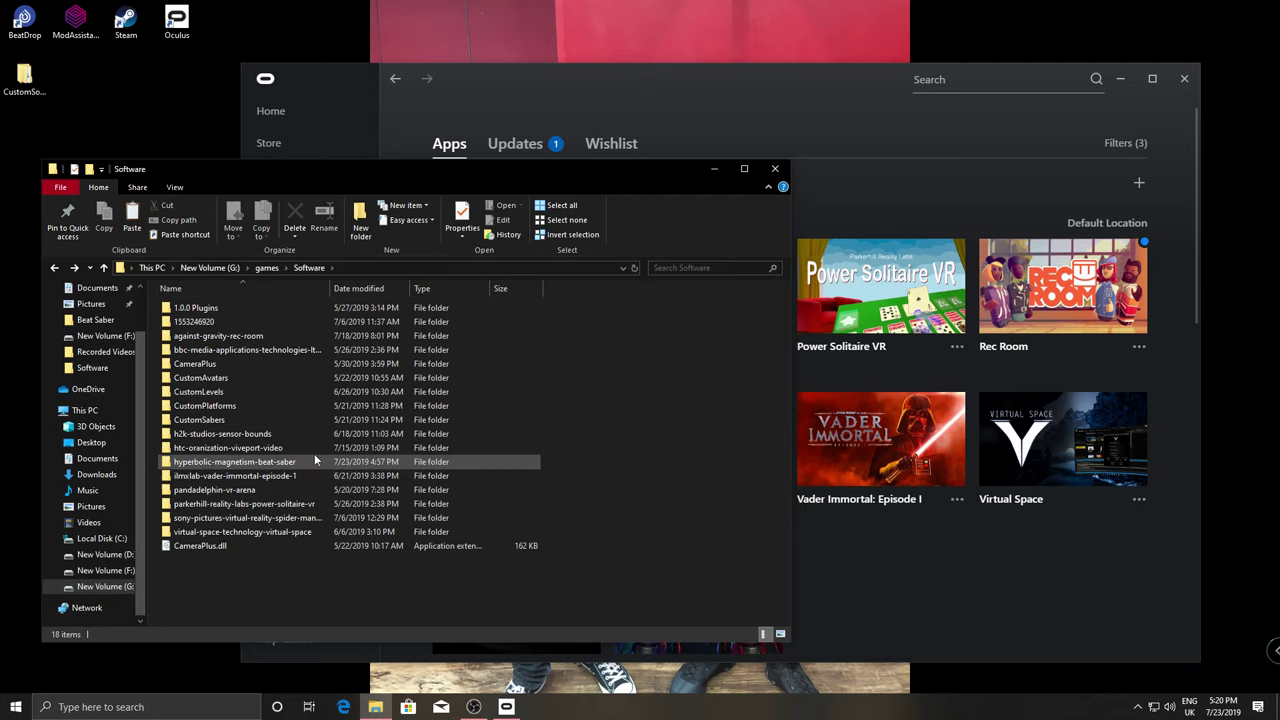
# Run Beat Saber.exe from the hyperbolic-magnetism-beat-saber folder and minimize the Oculus window
pyautogui.doubleClick(312, 460)
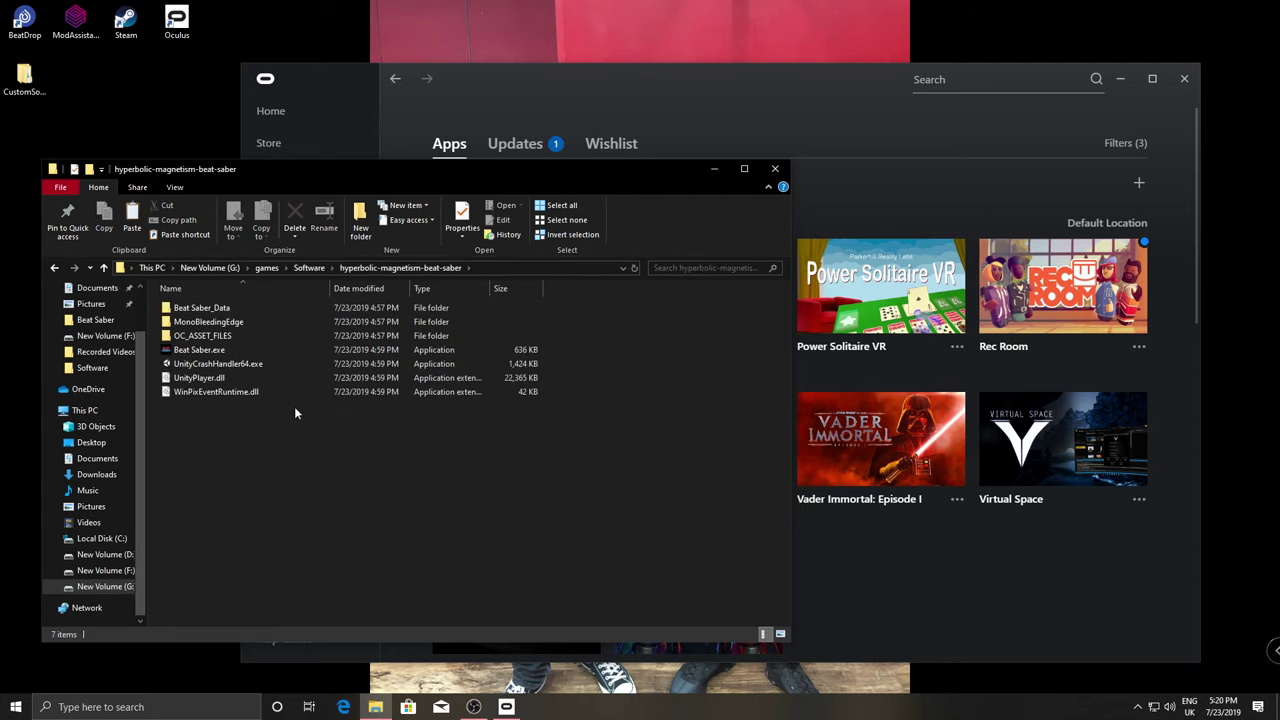
pyautogui.doubleClick(251, 349)
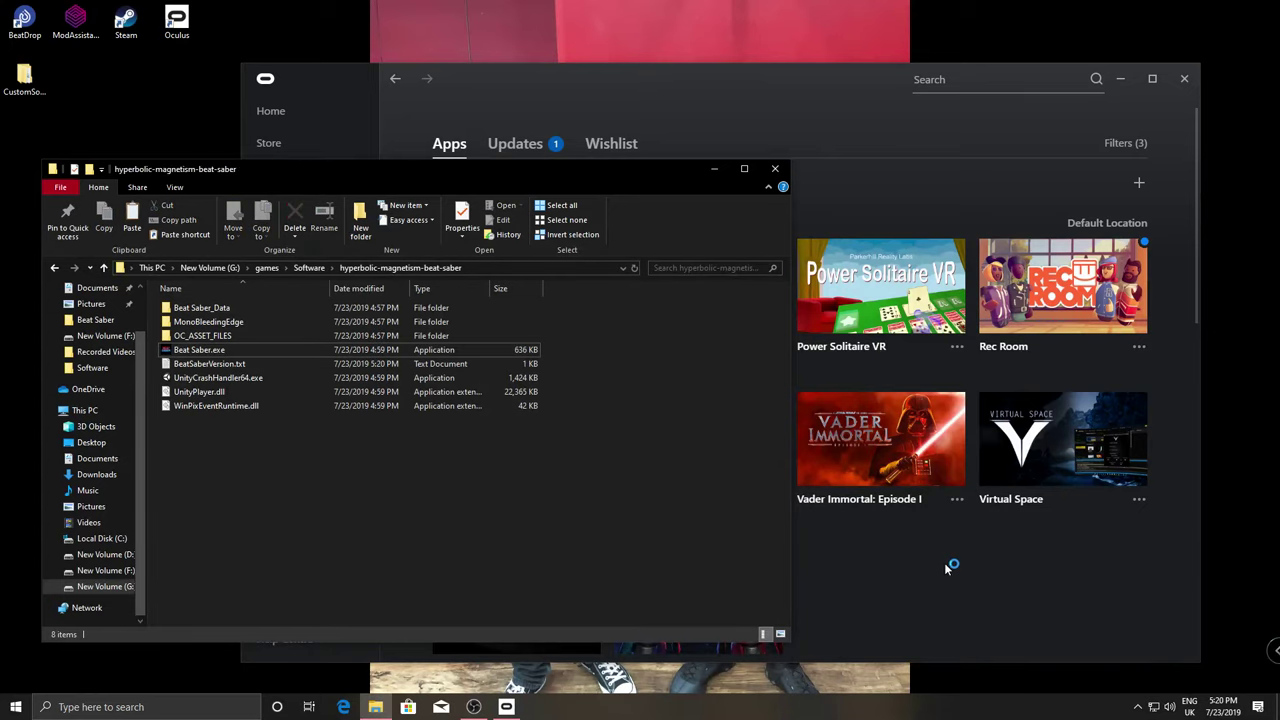
pyautogui.click(951, 563)
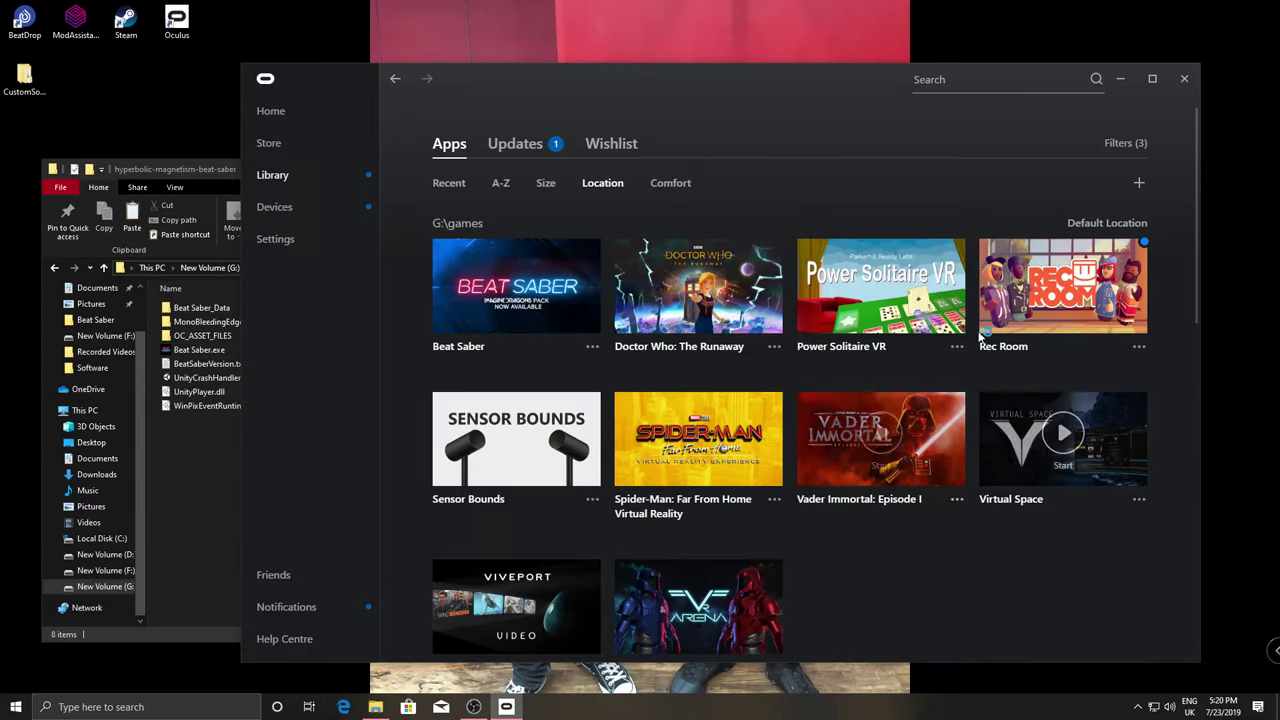
pyautogui.click(1120, 79)
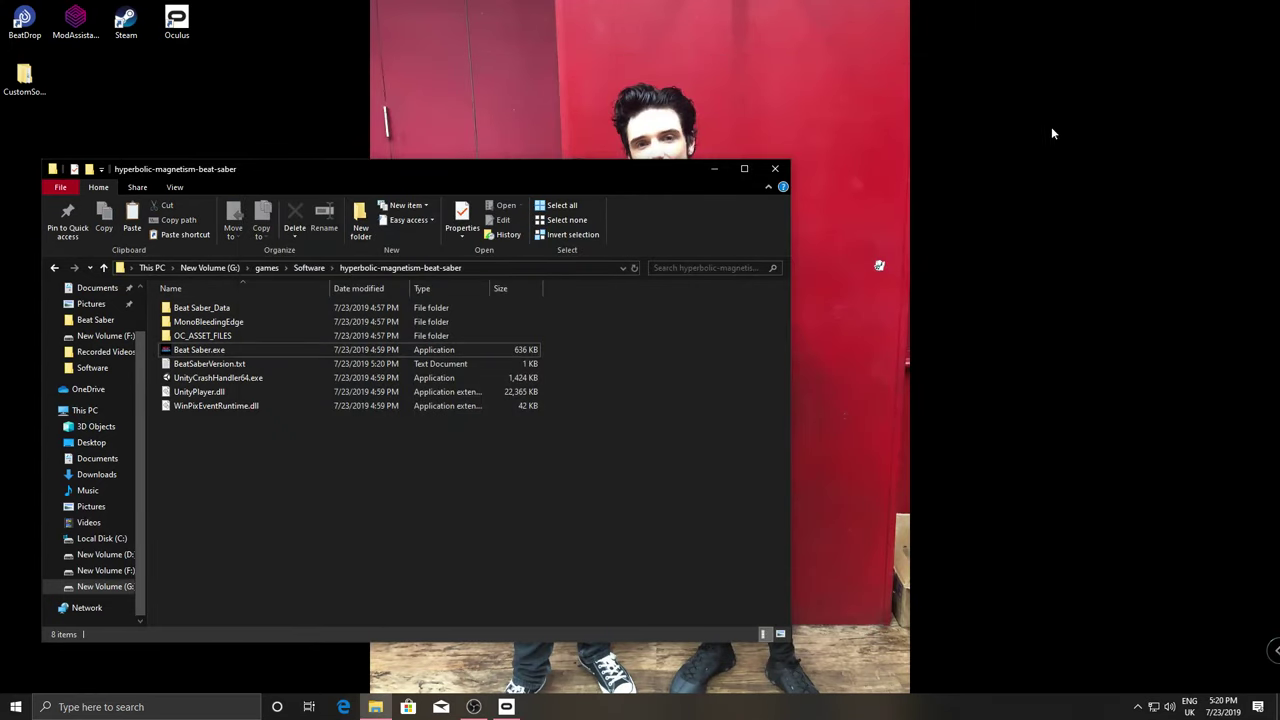
# Launch Mod Assistant from the desktop and bring its window in front of File Explorer
pyautogui.click(148, 128)
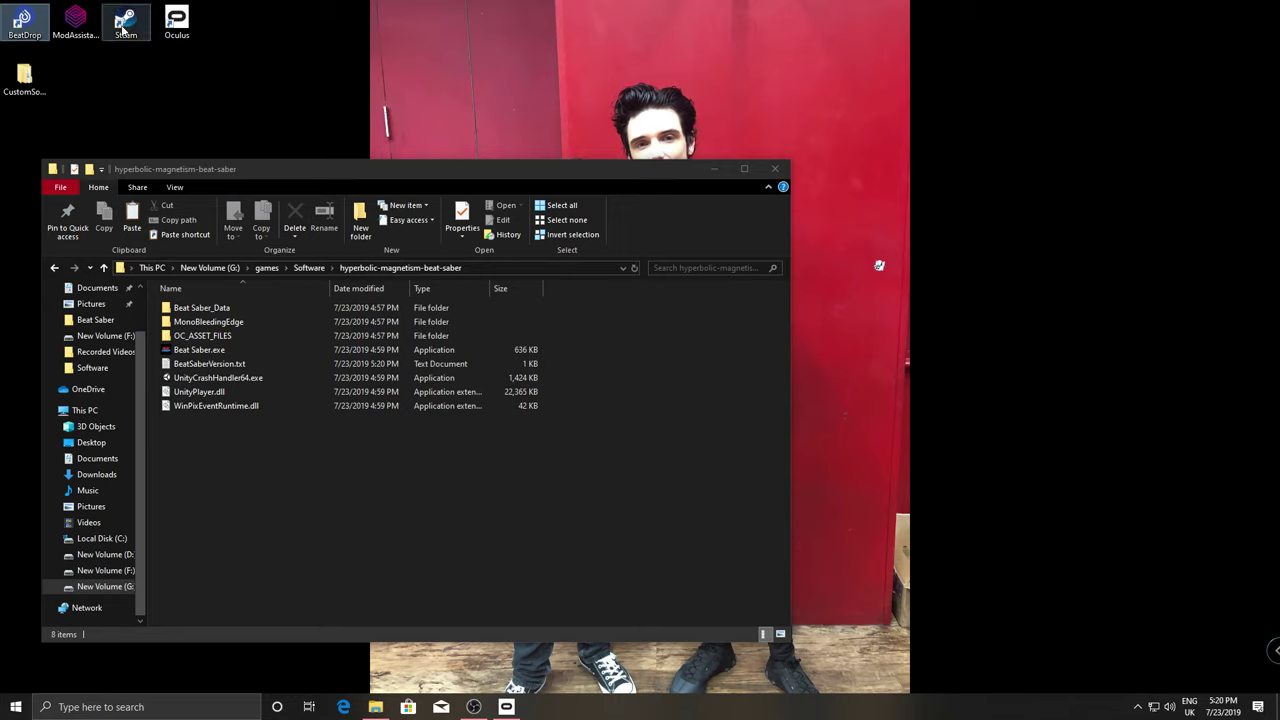
pyautogui.click(77, 37)
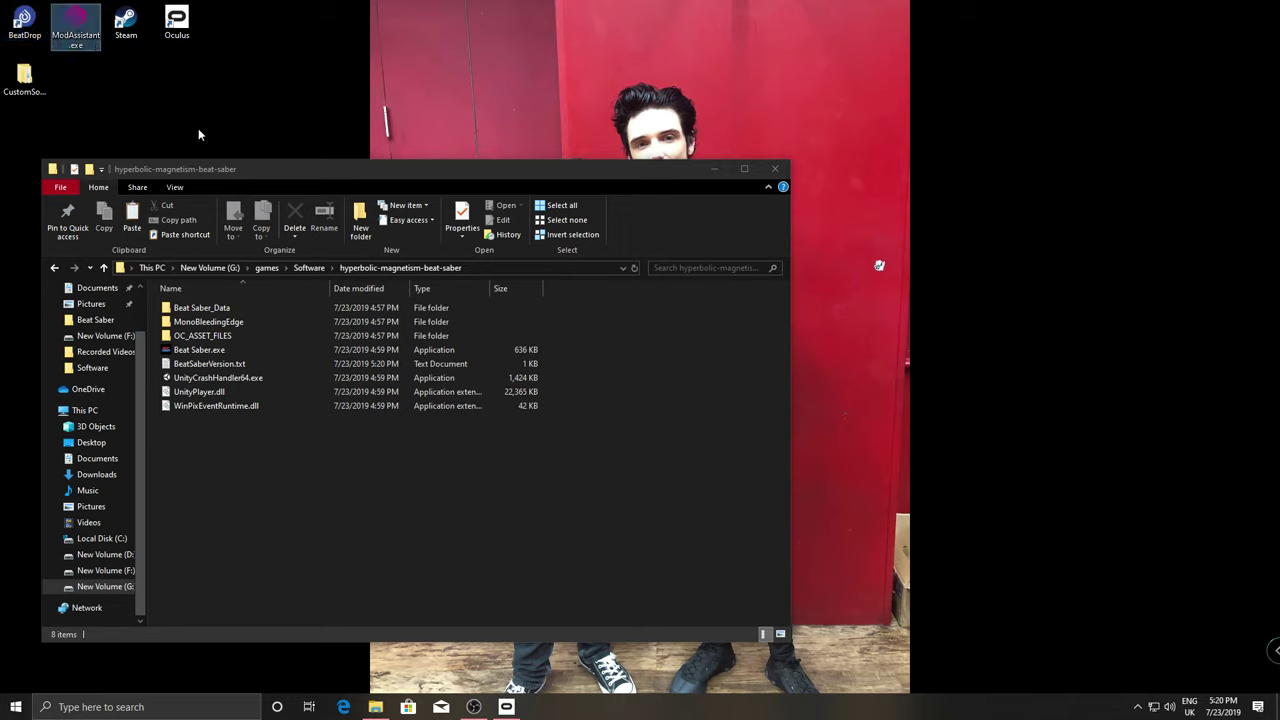
pyautogui.doubleClick(63, 22)
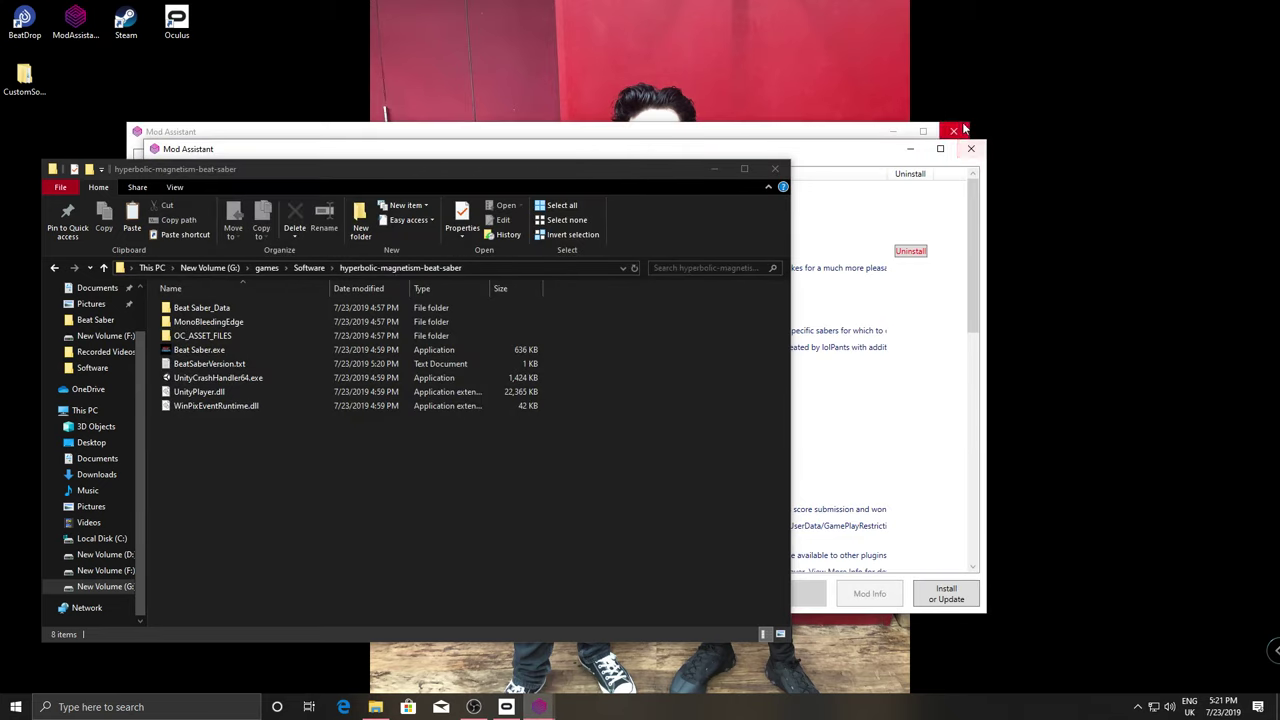
pyautogui.moveTo(700, 145); pyautogui.dragTo(773, 141)
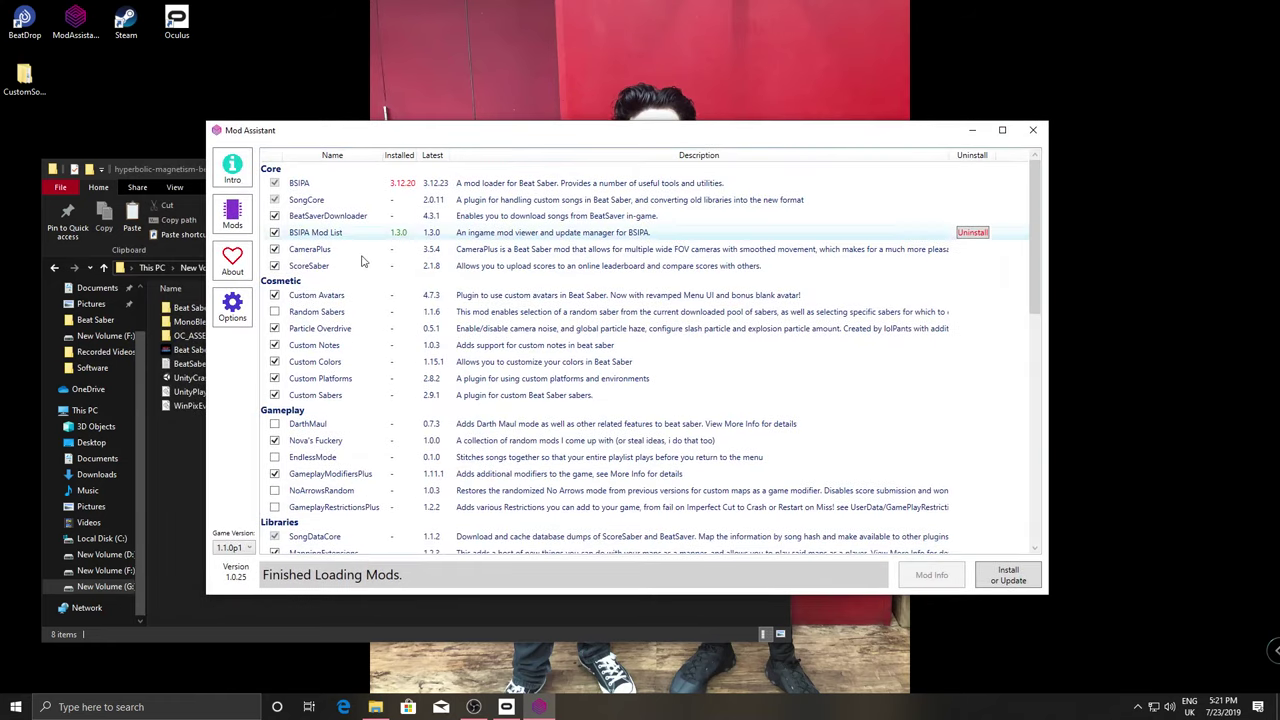
# Start changing the install folder in Mod Assistant's settings and browse to New Volume (G:)
pyautogui.click(235, 310)
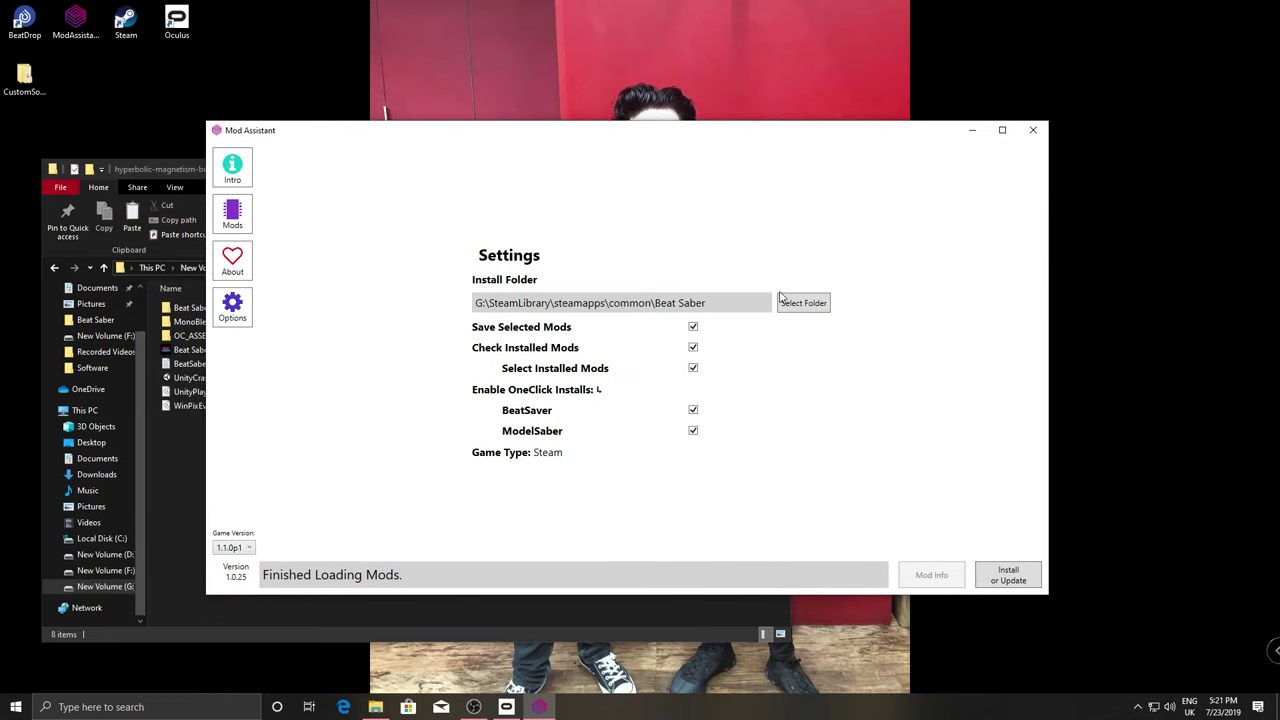
pyautogui.click(796, 305)
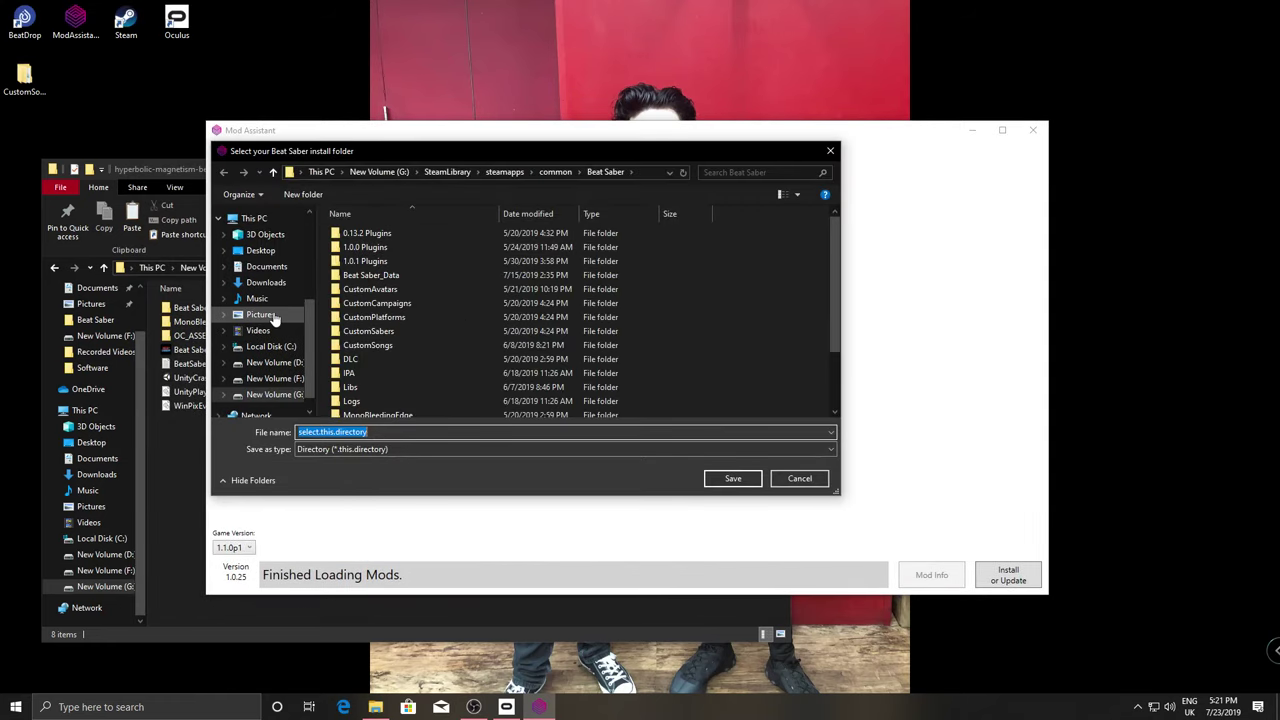
pyautogui.scroll(2, 260, 325)
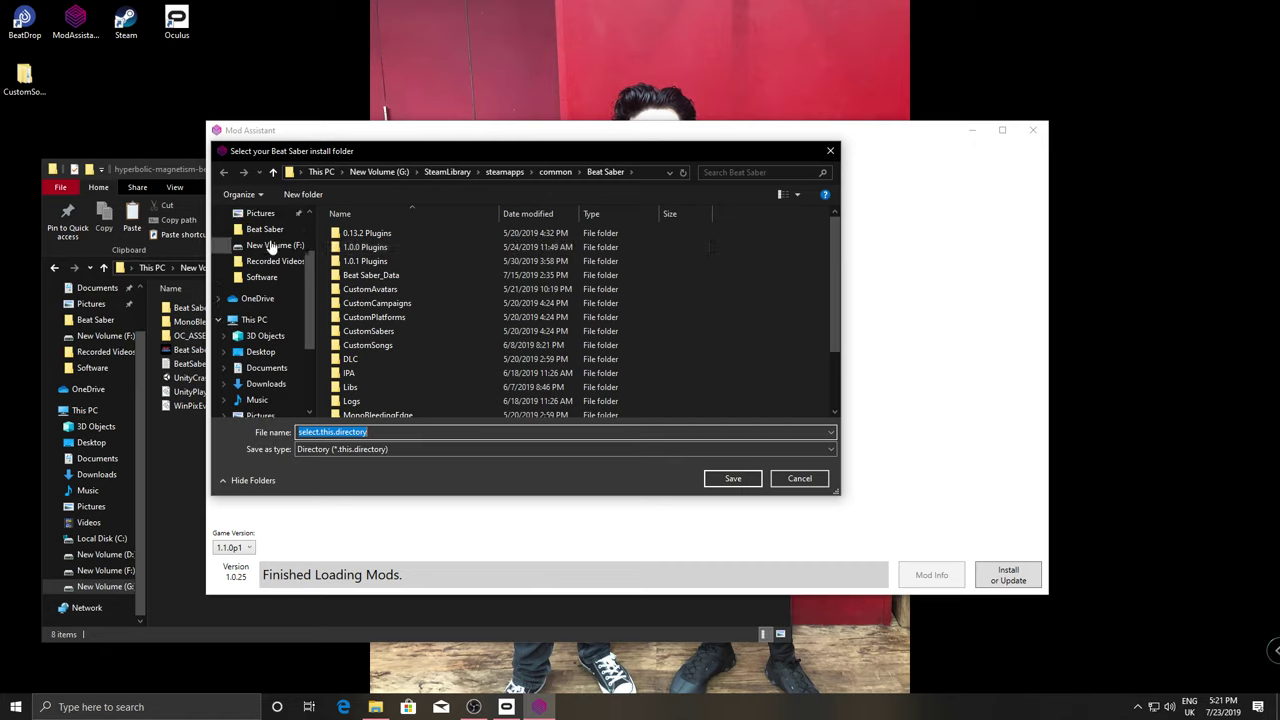
pyautogui.click(254, 351)
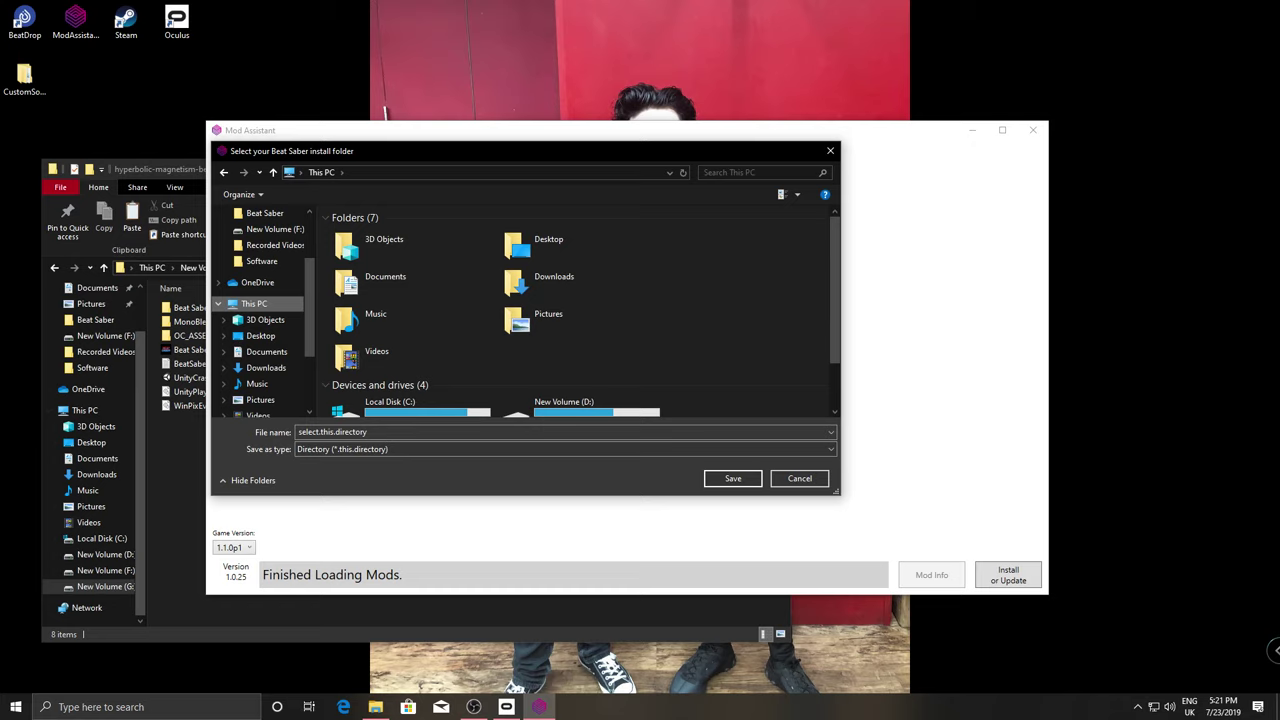
pyautogui.scroll(-1, 459, 336)
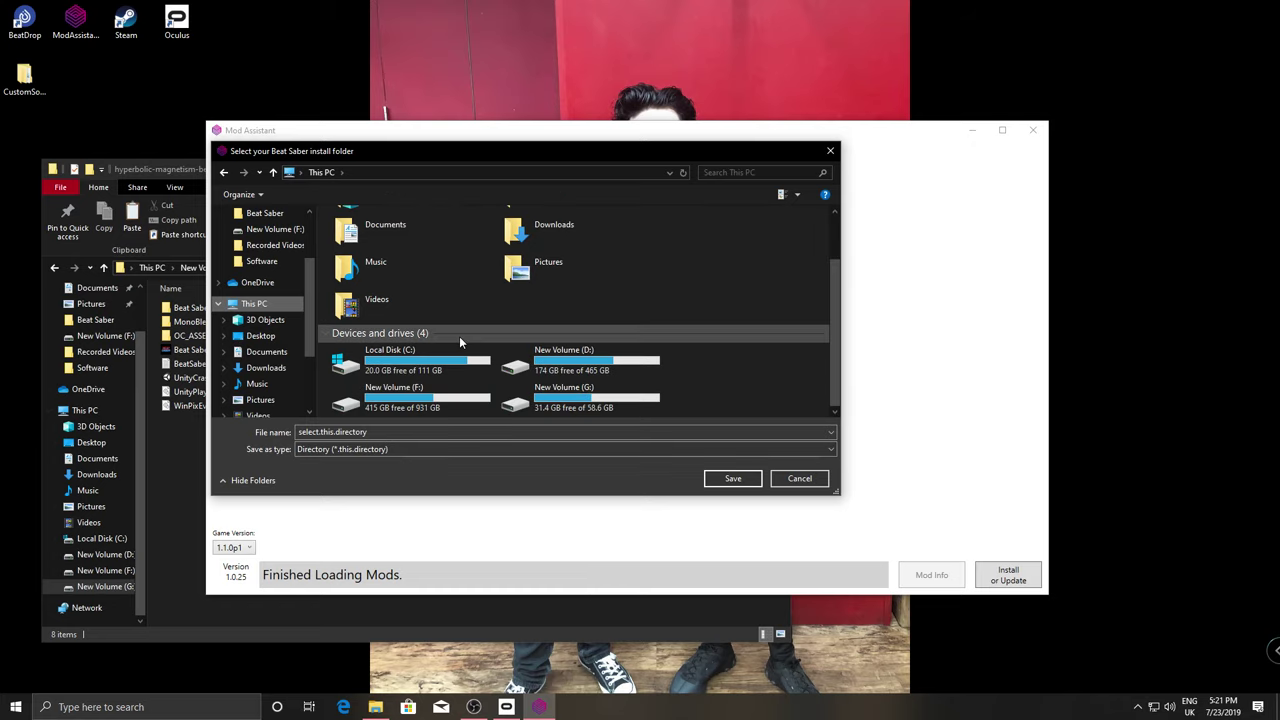
pyautogui.click(560, 392)
pyautogui.doubleClick(560, 392)
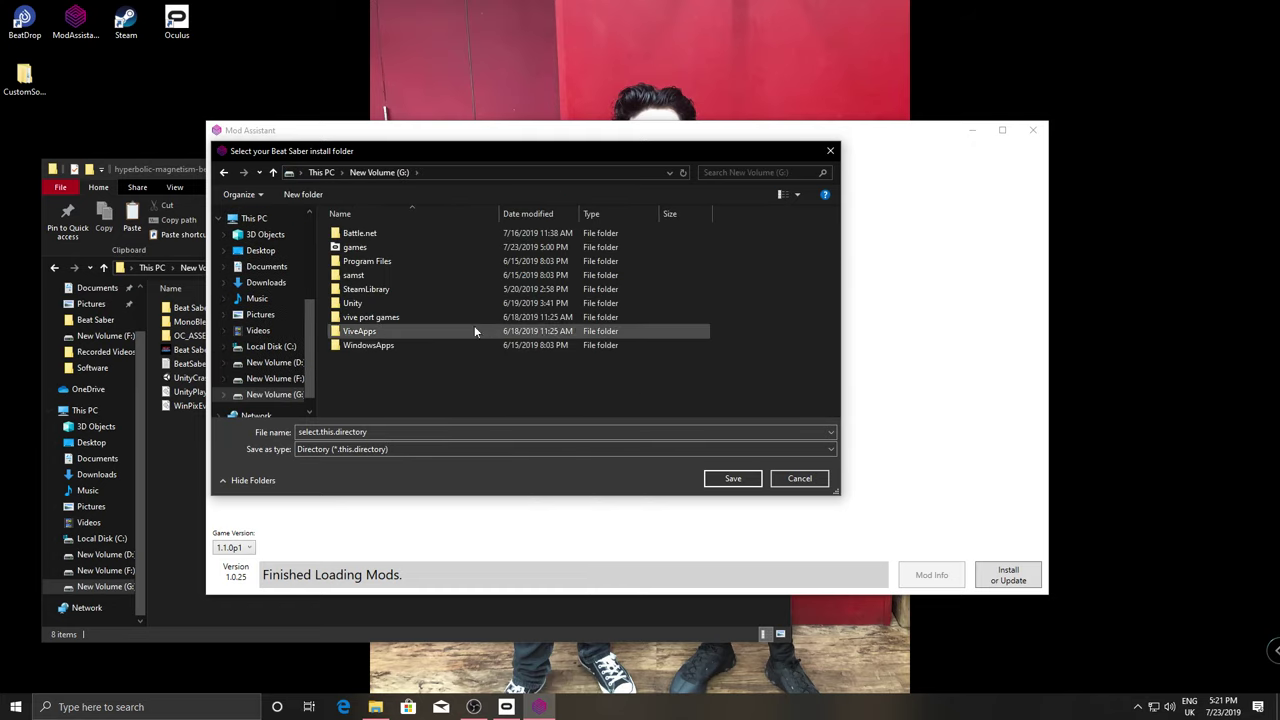
# Set the install folder to G:\games\Software\hyperbolic-magnetism-beat-saber
pyautogui.doubleClick(399, 246)
pyautogui.doubleClick(399, 234)
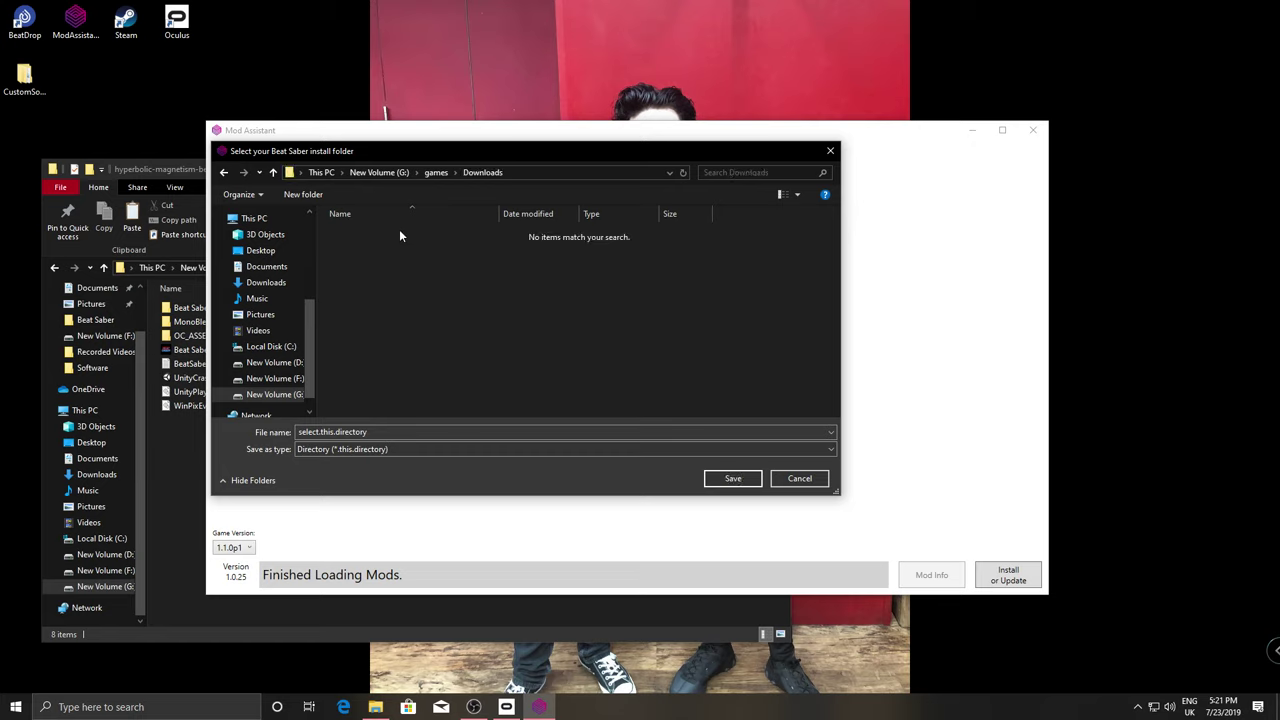
pyautogui.press('BackSpace')
pyautogui.doubleClick(416, 260)
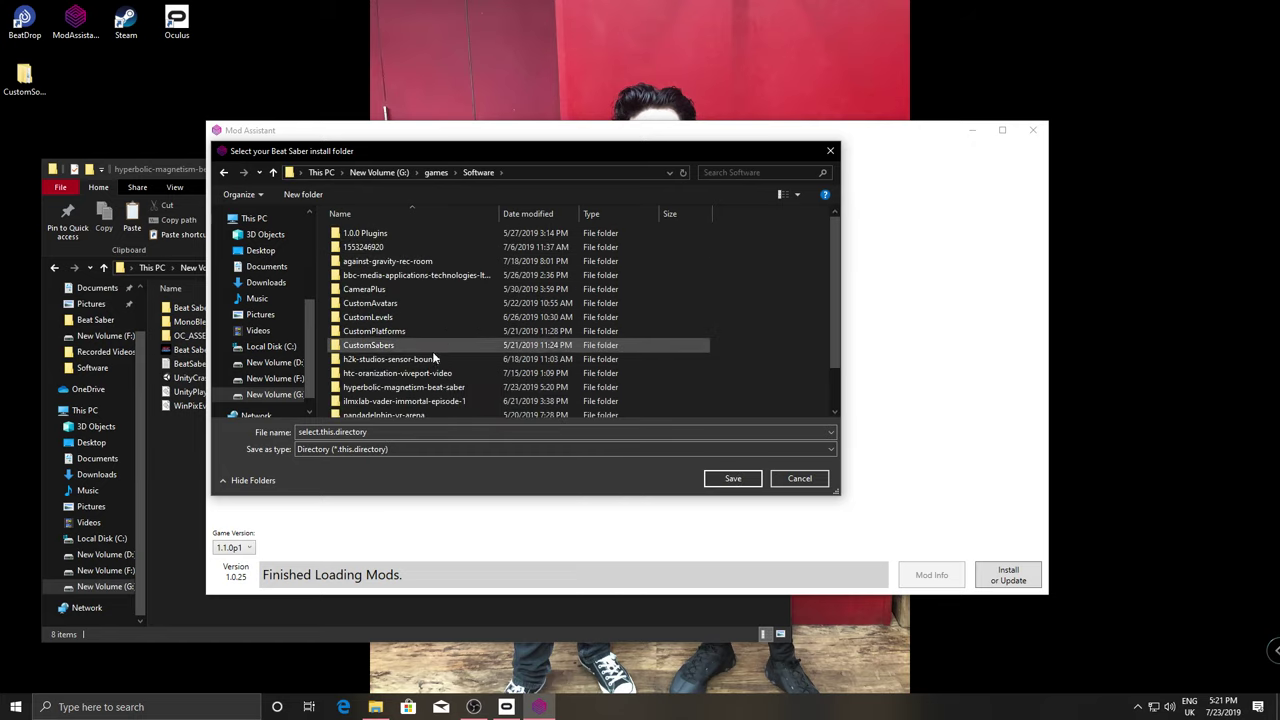
pyautogui.click(426, 388)
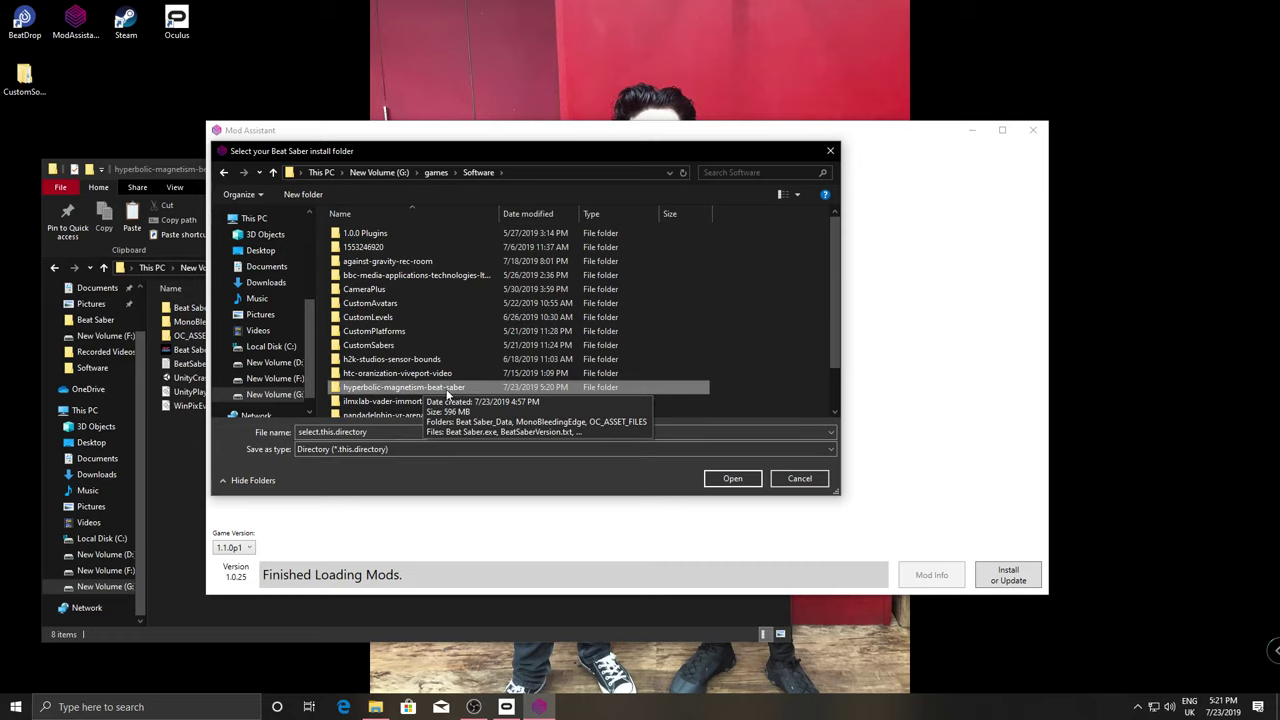
pyautogui.doubleClick(446, 389)
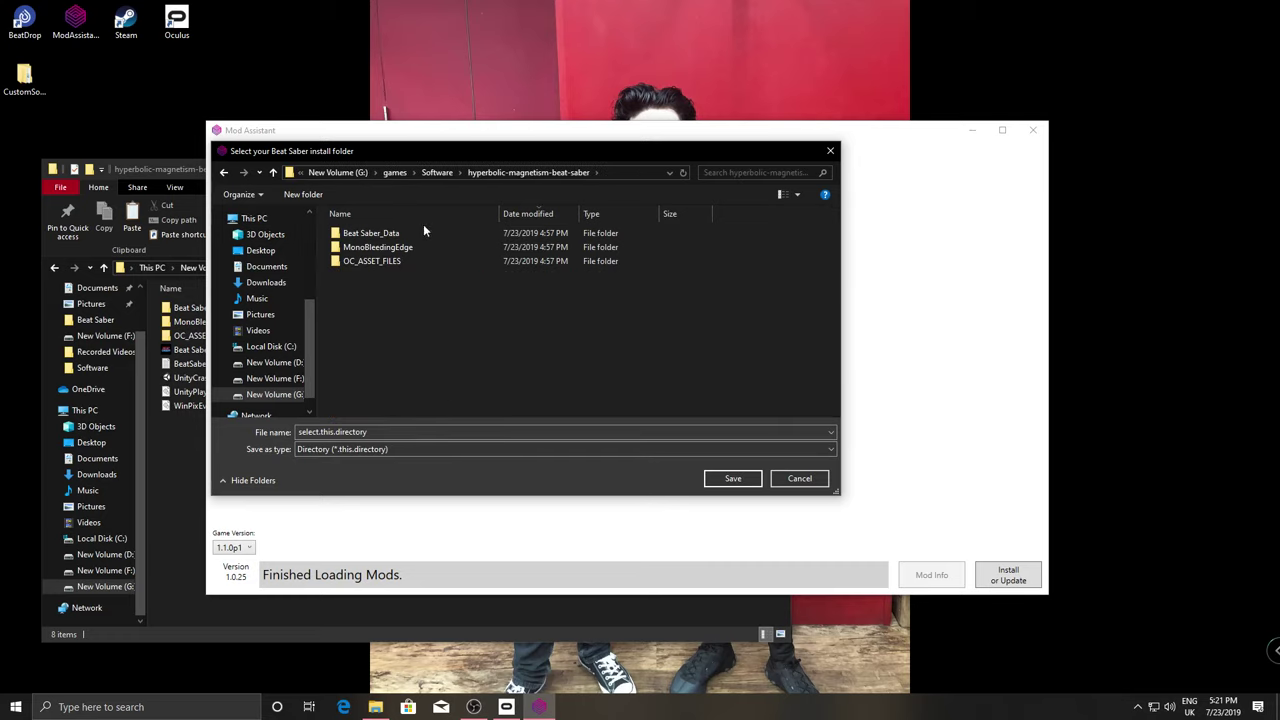
pyautogui.click(749, 479)
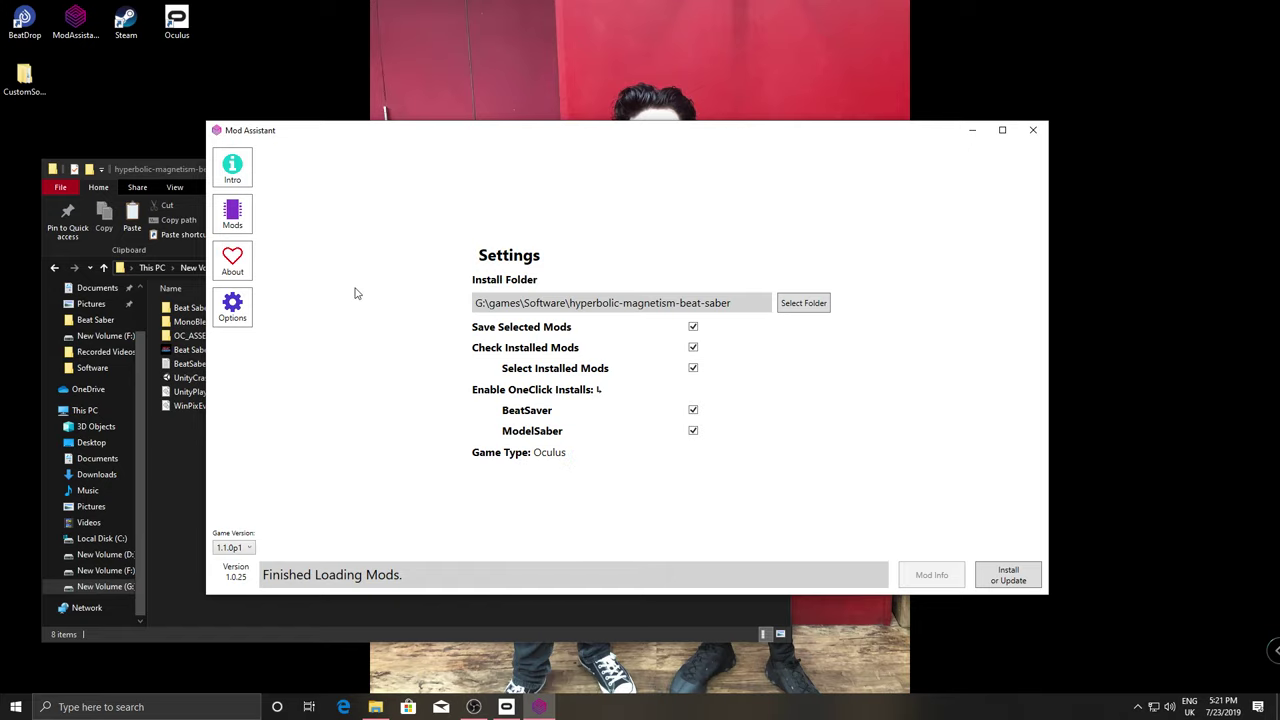
# Reload the mod list for the Oculus install folder and agree to Mod Assistant's terms of use
pyautogui.click(245, 218)
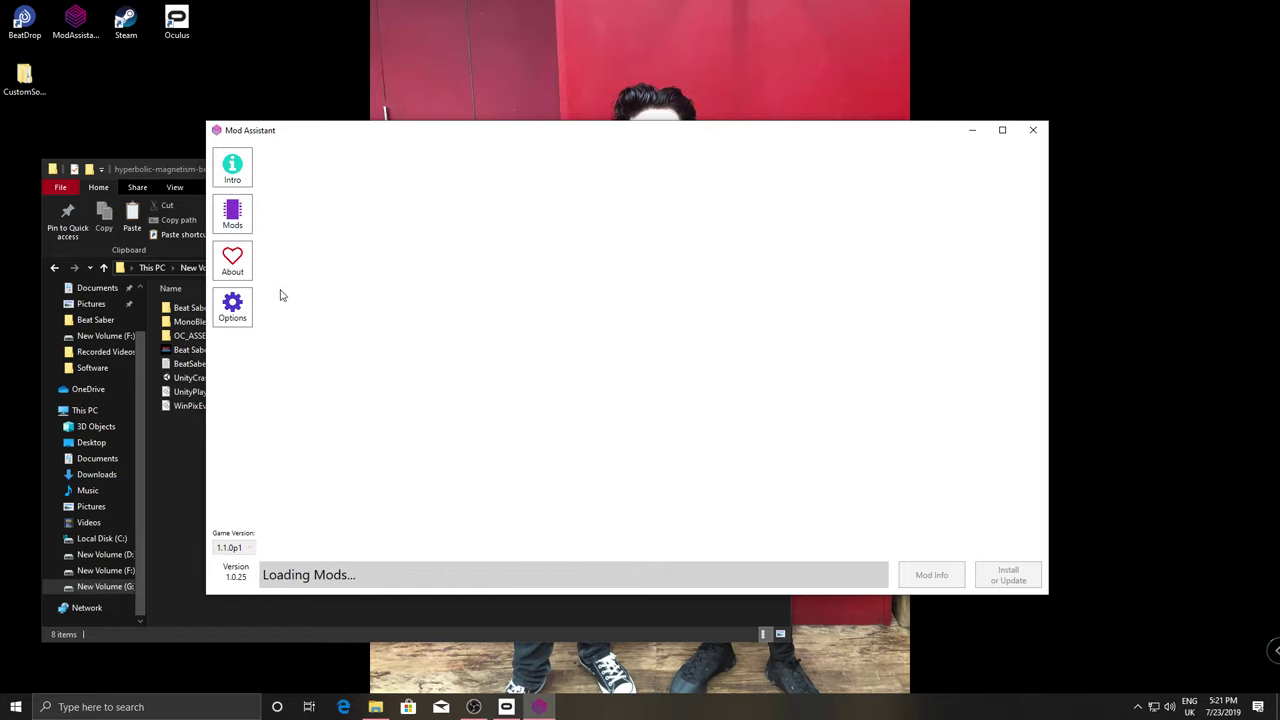
pyautogui.scroll(-10, 333, 380)
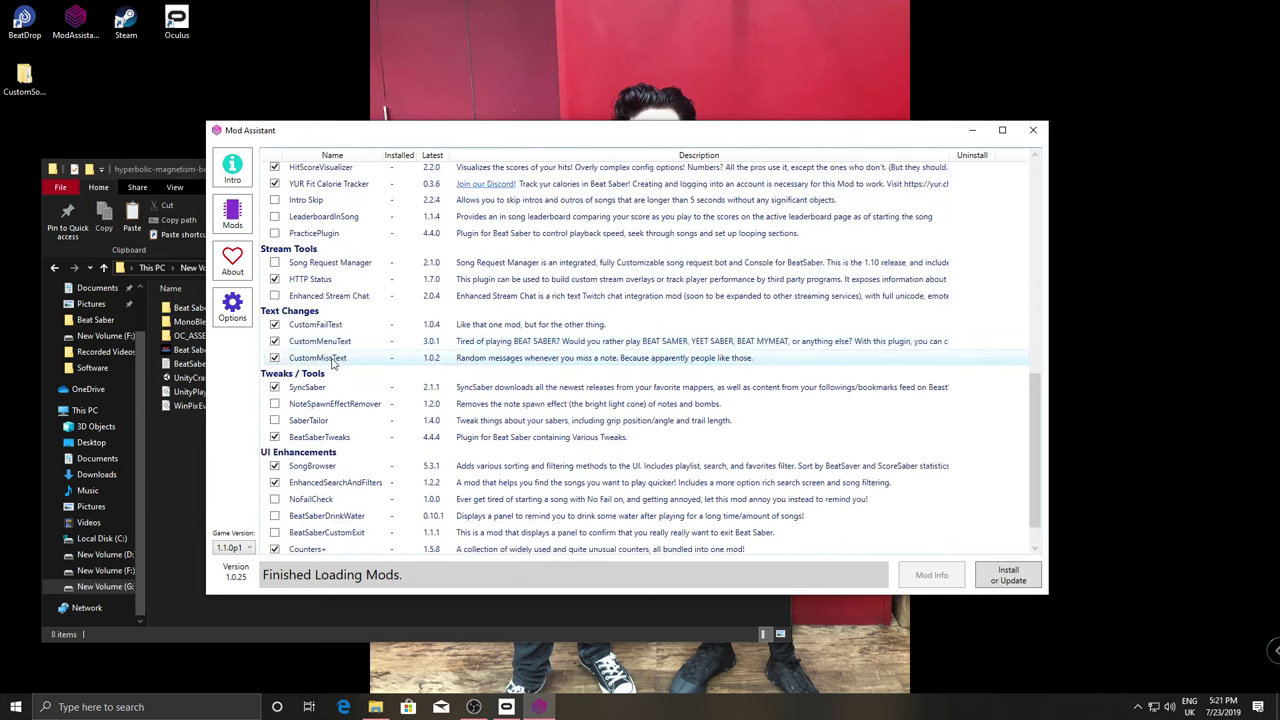
pyautogui.scroll(-1, 333, 365)
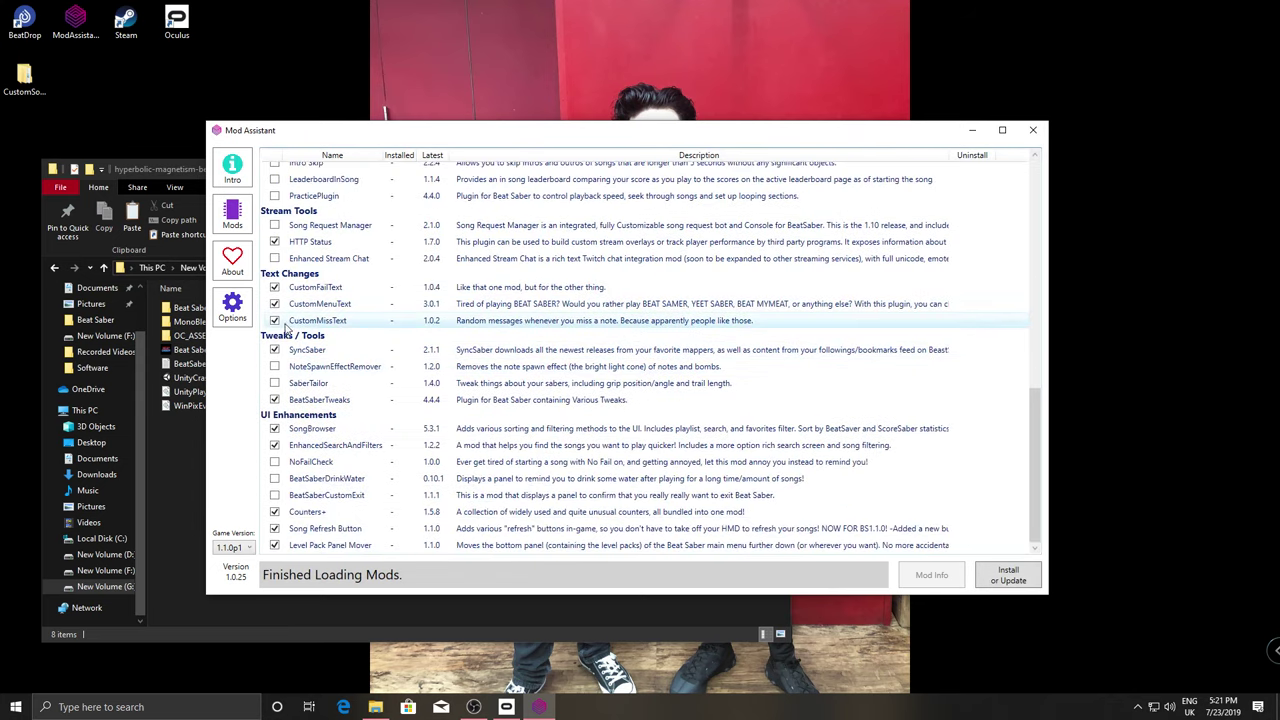
pyautogui.click(232, 308)
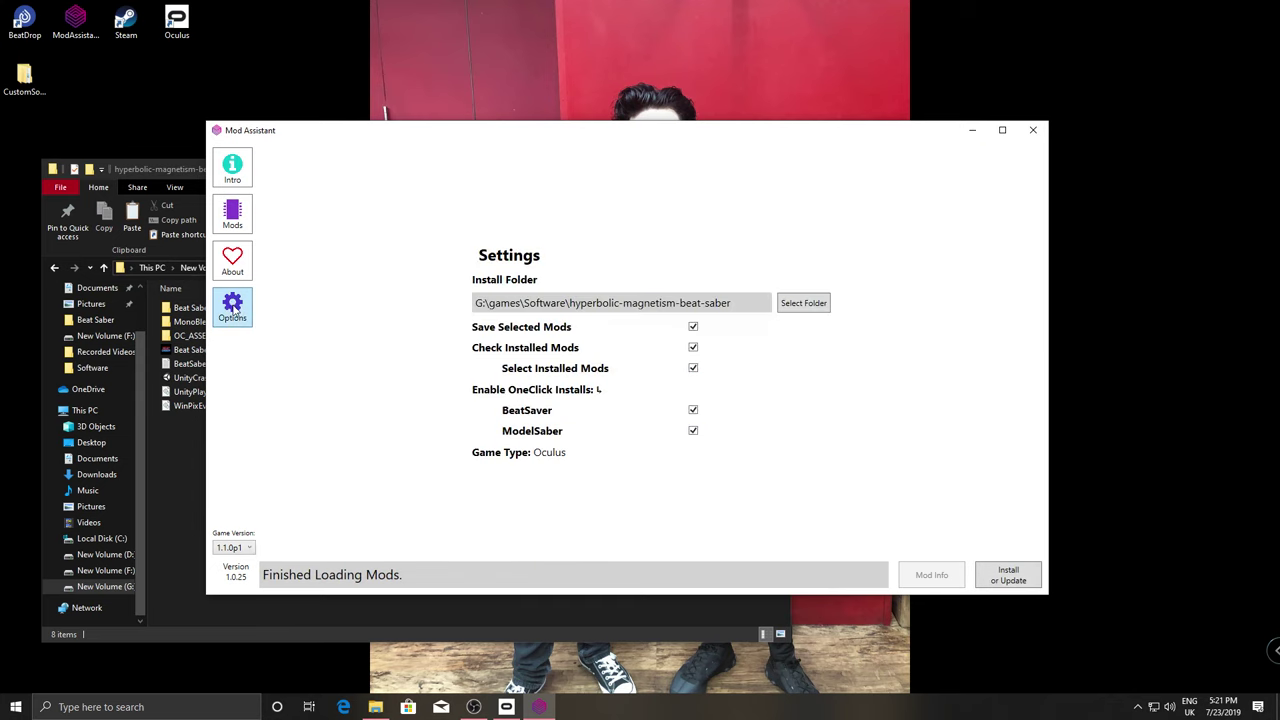
pyautogui.click(233, 254)
pyautogui.click(242, 185)
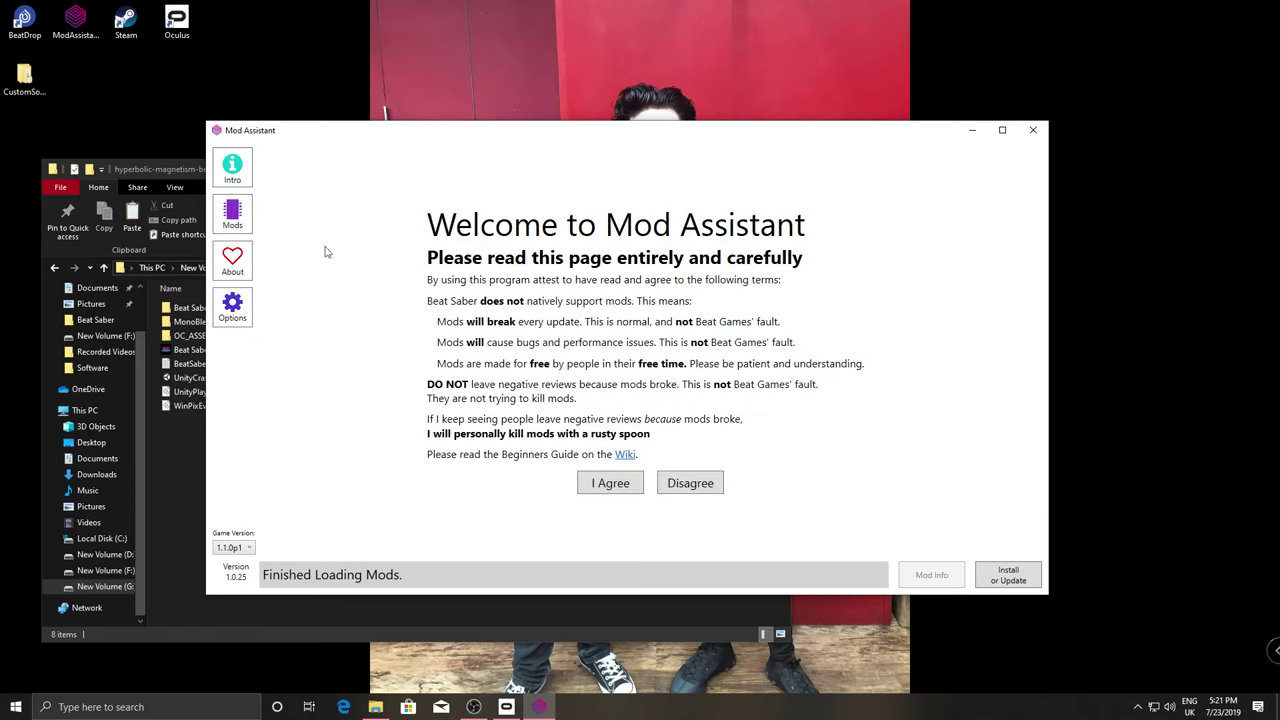
pyautogui.click(608, 483)
# Review which mods are ticked for installation across the categories of the mod list
pyautogui.click(236, 218)
pyautogui.scroll(3, 310, 235)
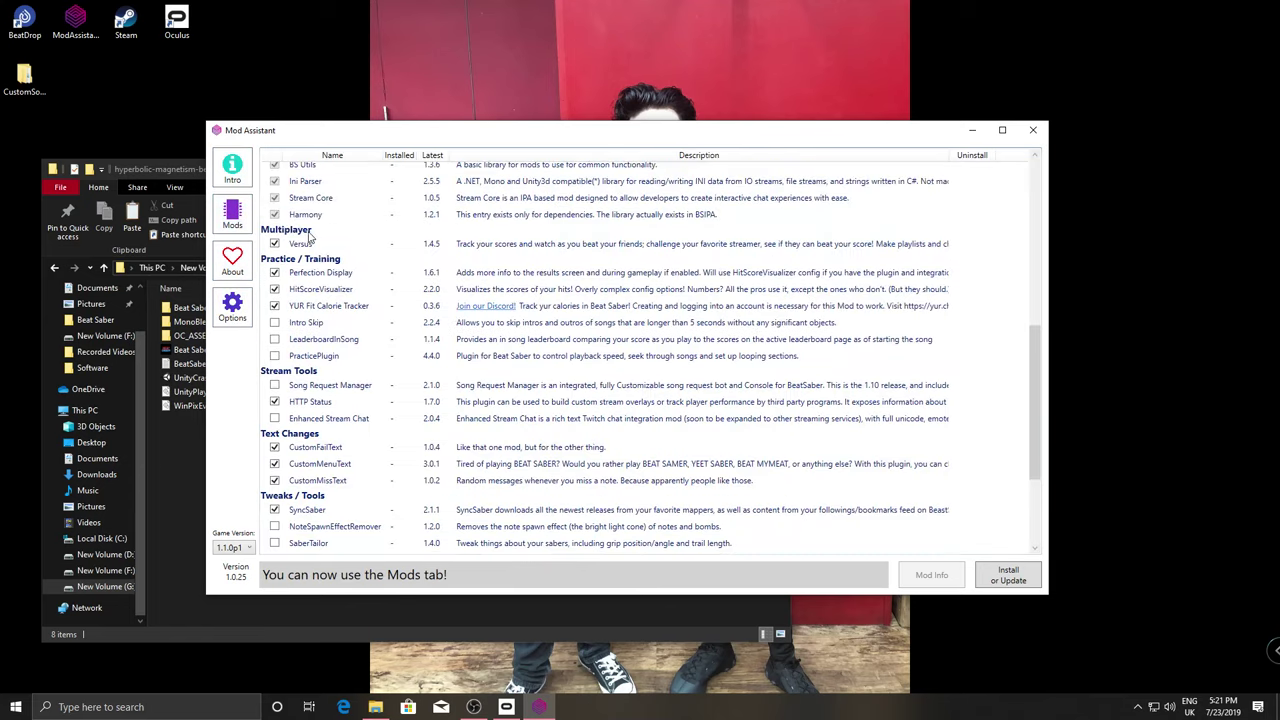
pyautogui.scroll(10, 310, 235)
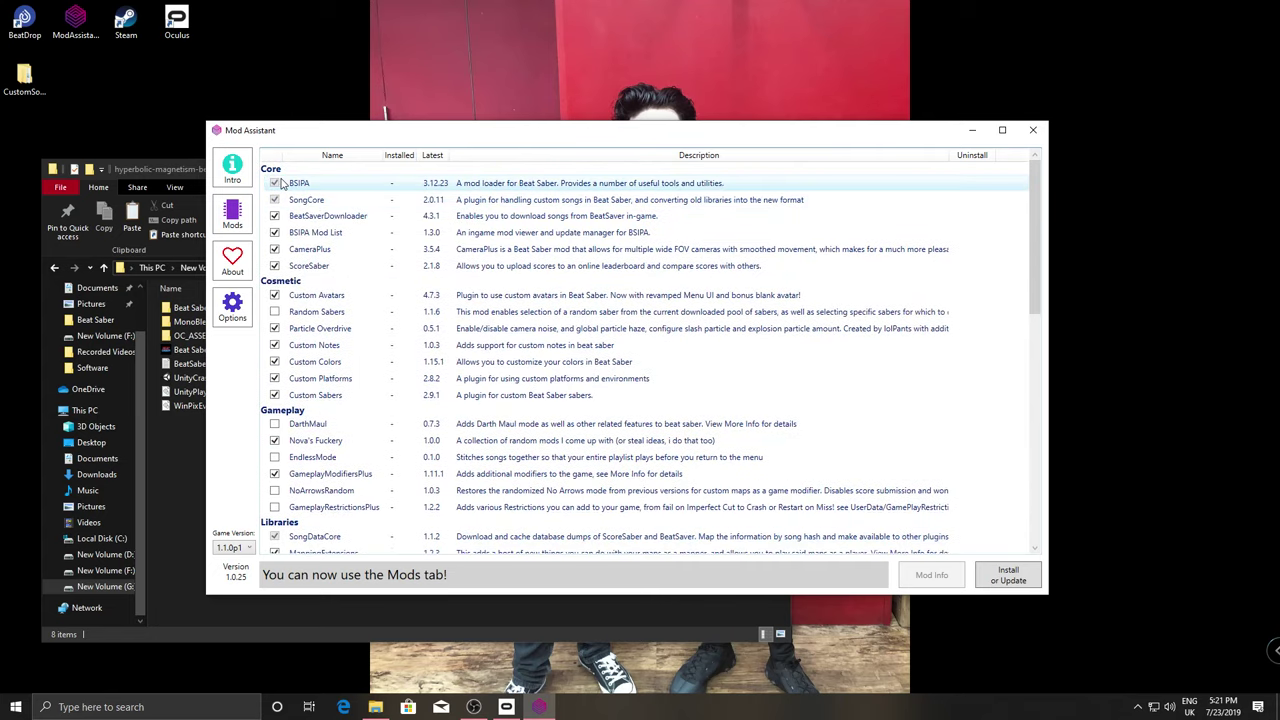
pyautogui.scroll(-10, 300, 250)
pyautogui.scroll(5, 353, 385)
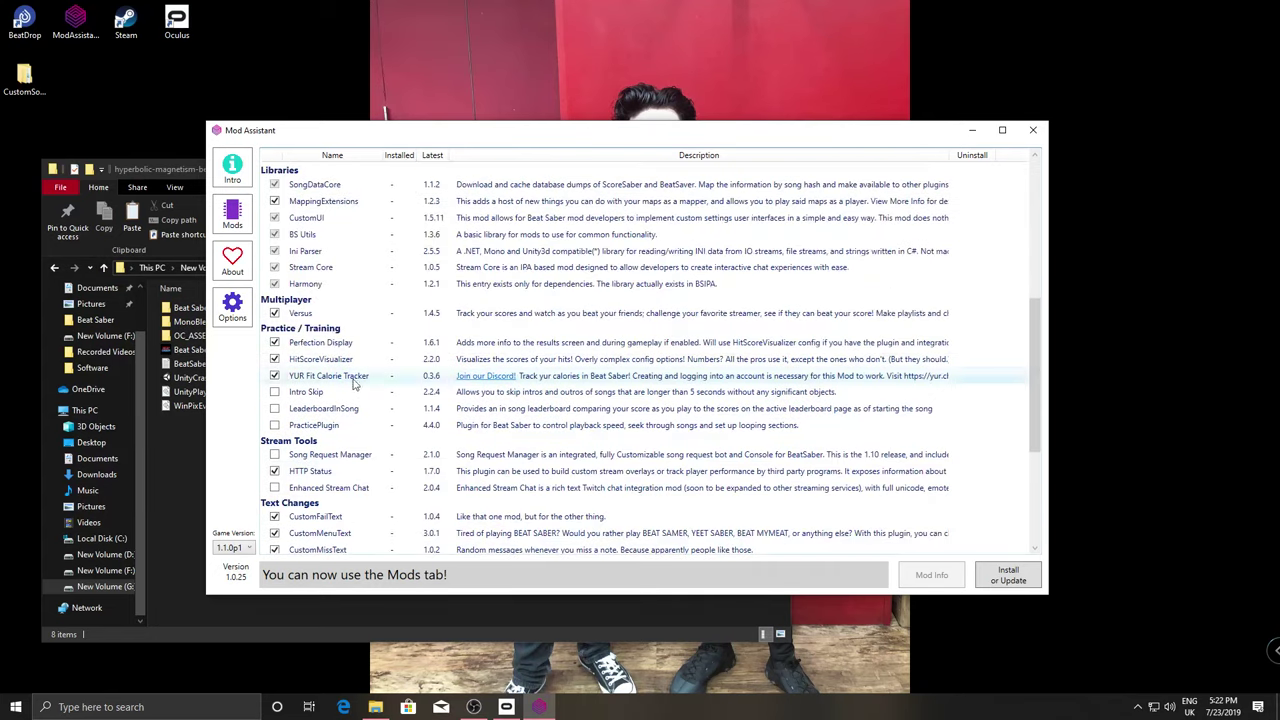
# Install the ticked mods into the Oculus game folder with Mod Assistant
pyautogui.scroll(7, 353, 385)
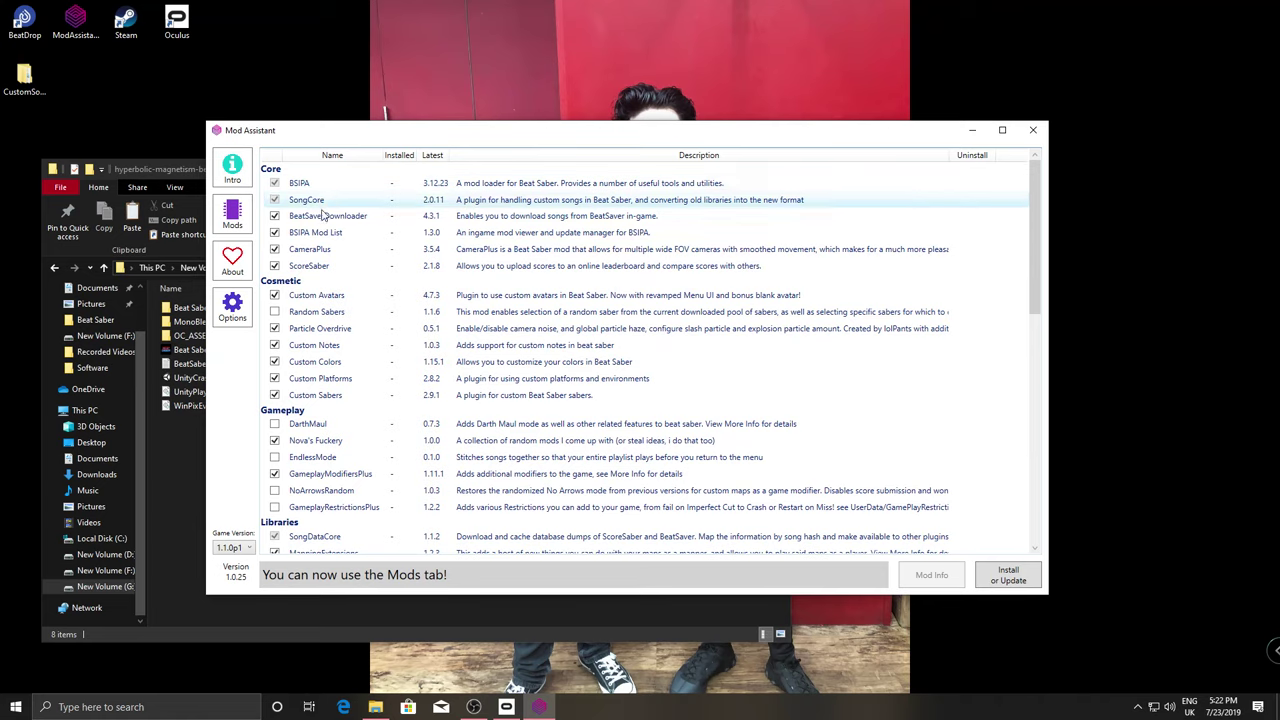
pyautogui.scroll(-5, 347, 388)
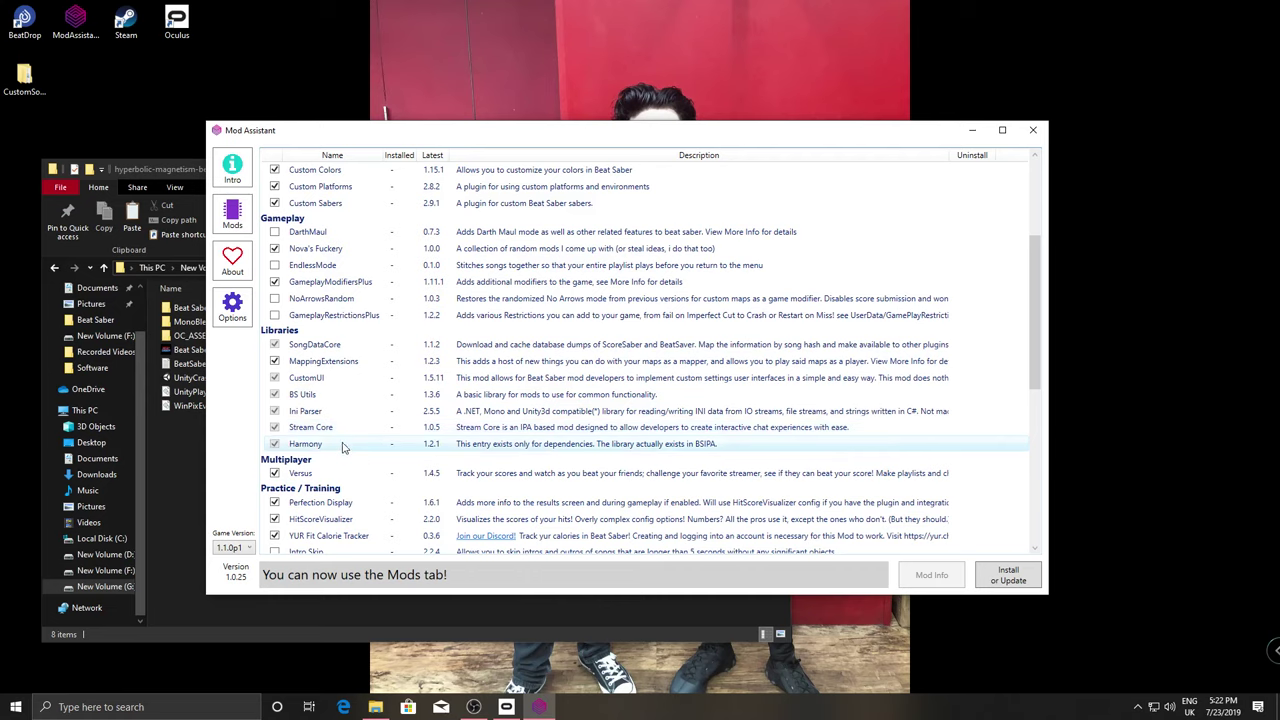
pyautogui.scroll(-8, 340, 445)
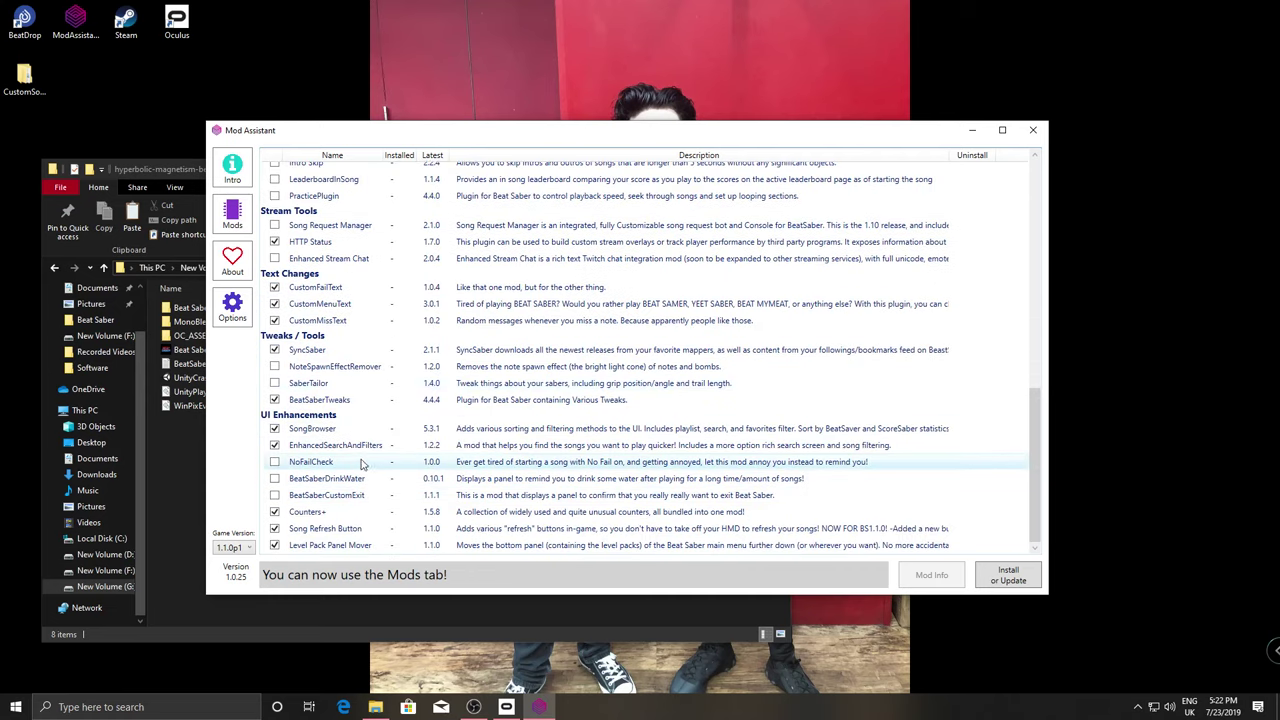
pyautogui.scroll(8, 757, 530)
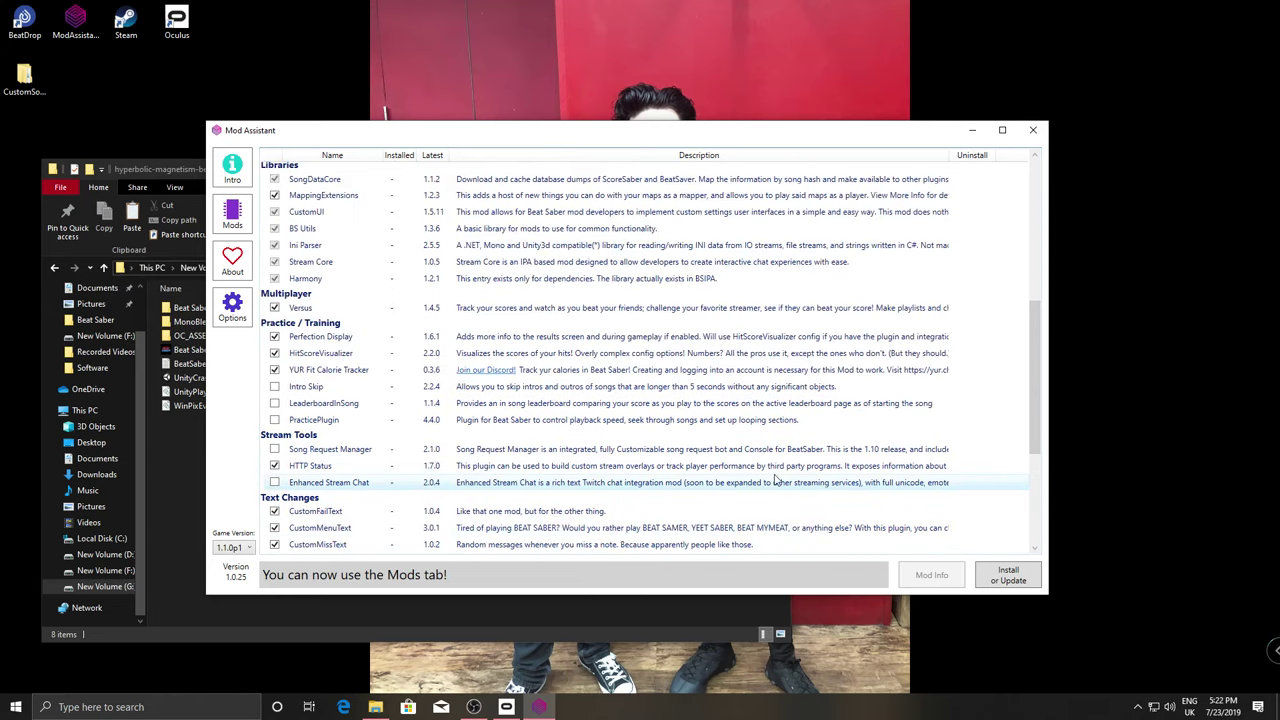
pyautogui.click(1008, 578)
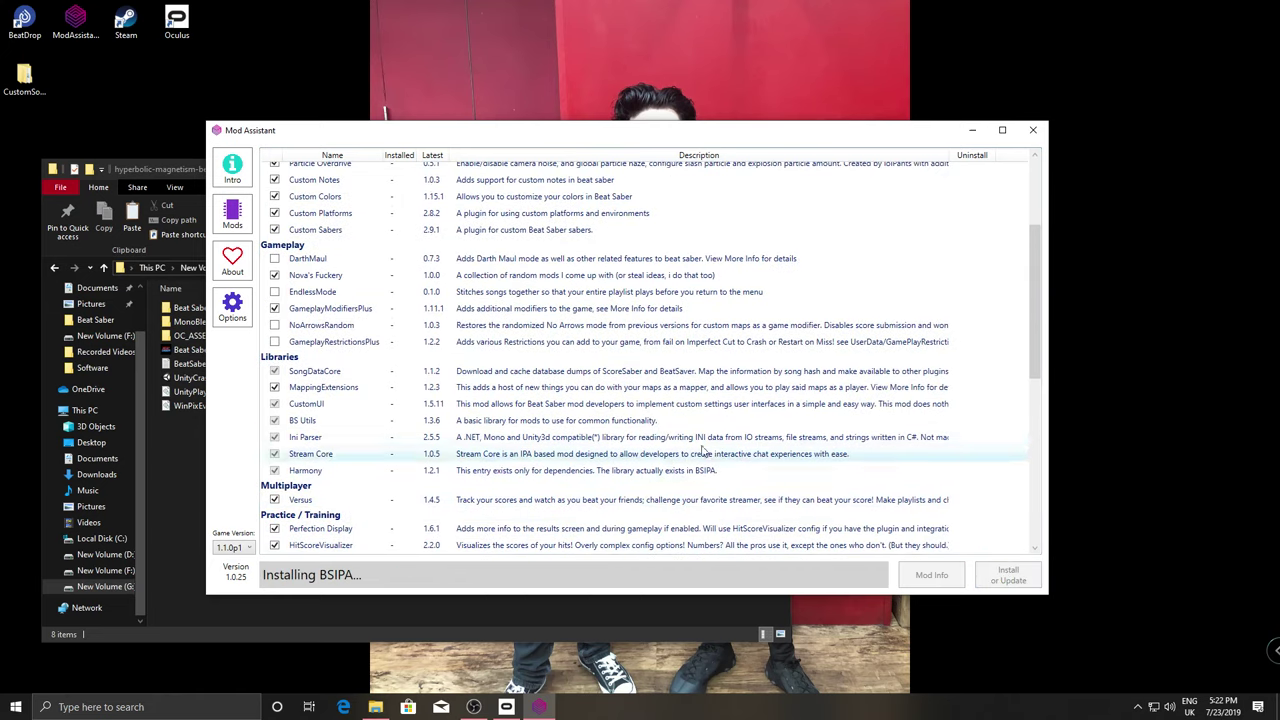
# Bring the hyperbolic-magnetism-beat-saber folder window forward and place it beside Mod Assistant
pyautogui.click(178, 500)
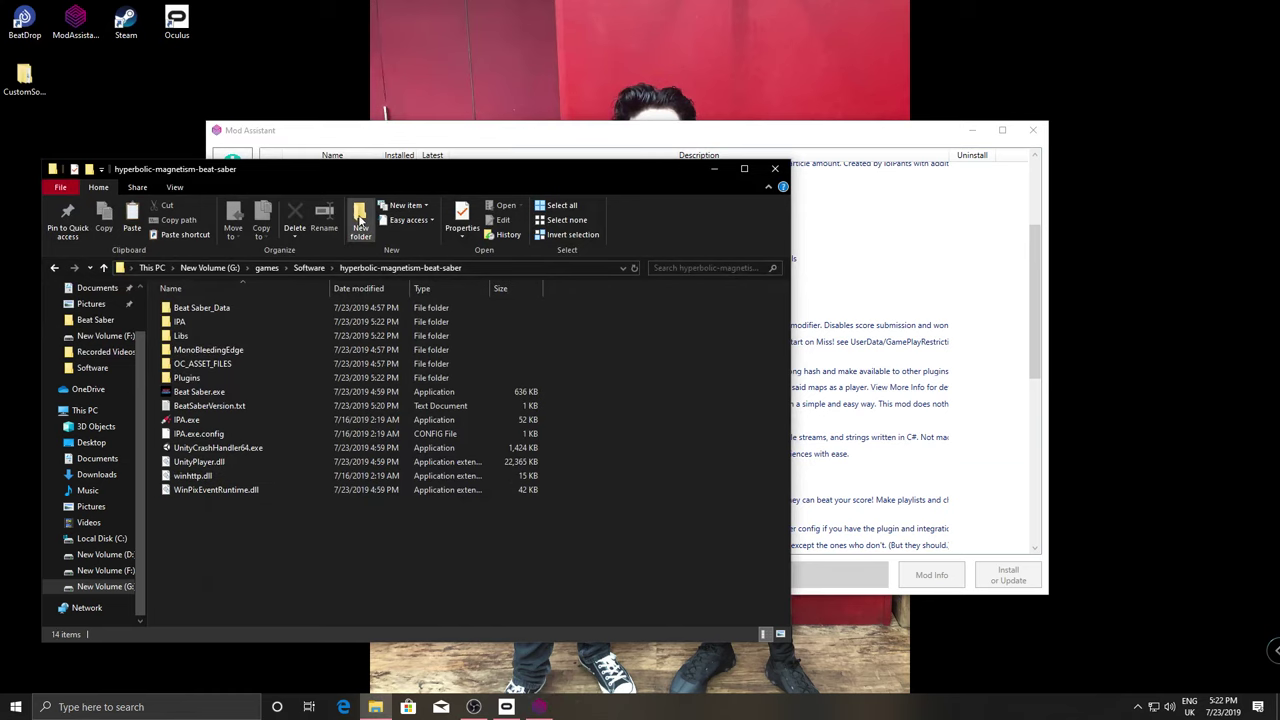
pyautogui.moveTo(380, 166); pyautogui.dragTo(885, 127)
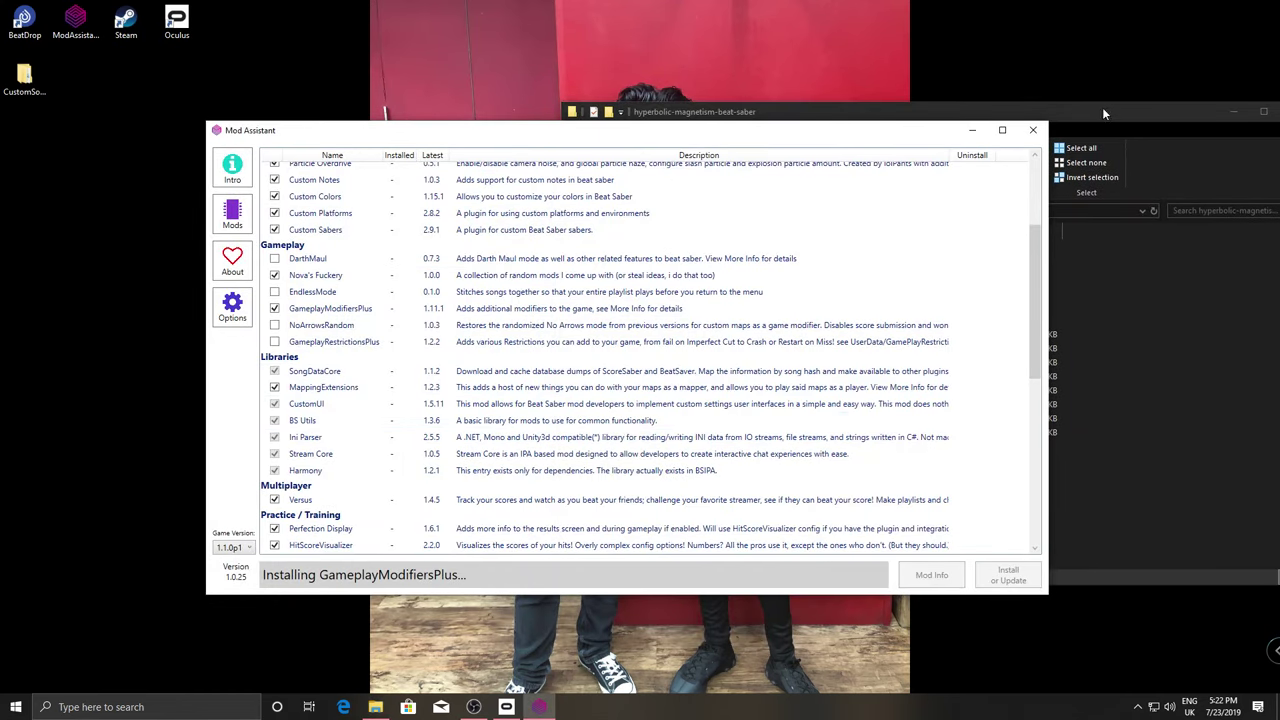
pyautogui.click(1104, 113)
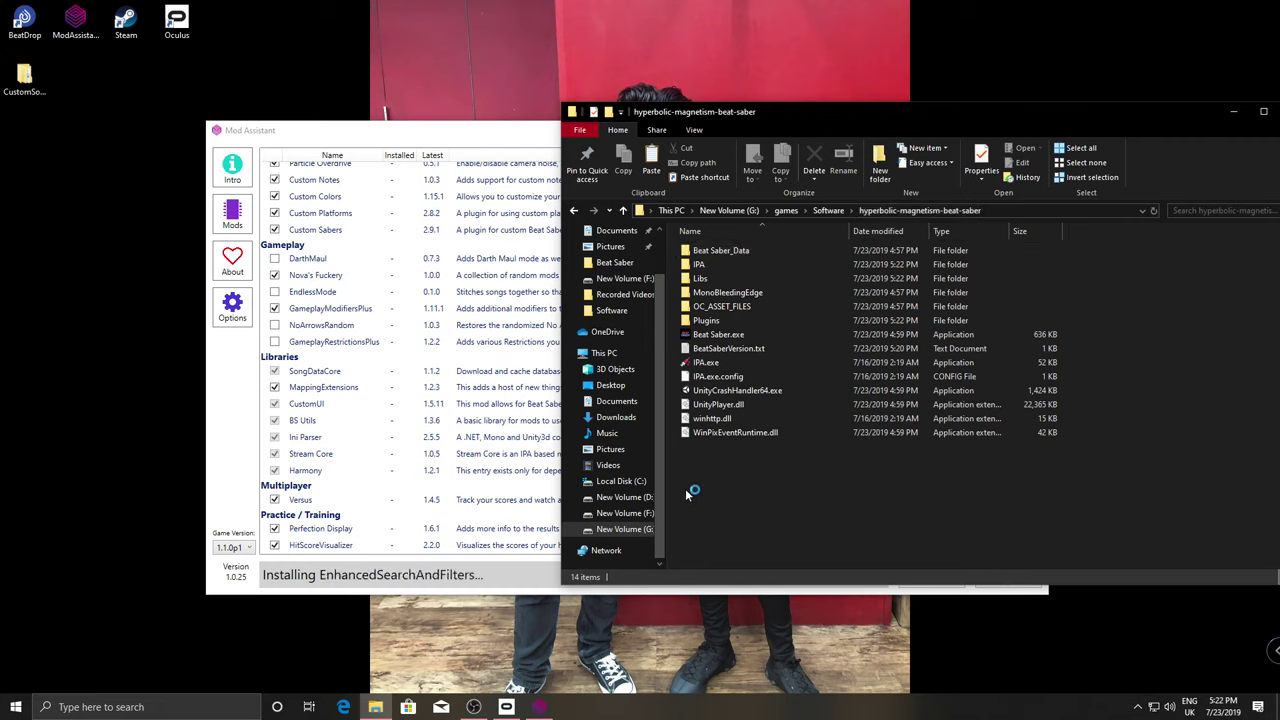
# Check the installed versions in the mod list and inspect the game's Plugins, Beat Saber_Data and IPA folders
pyautogui.scroll(4, 374, 300)
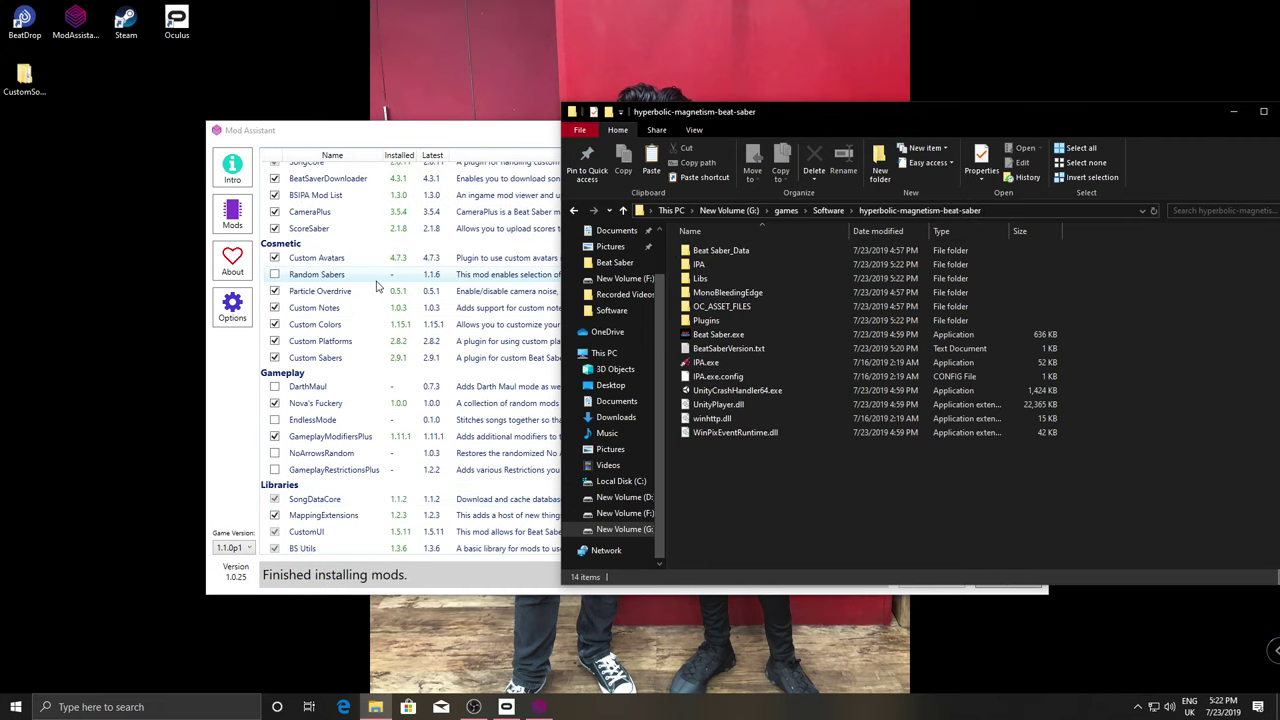
pyautogui.scroll(-6, 366, 284)
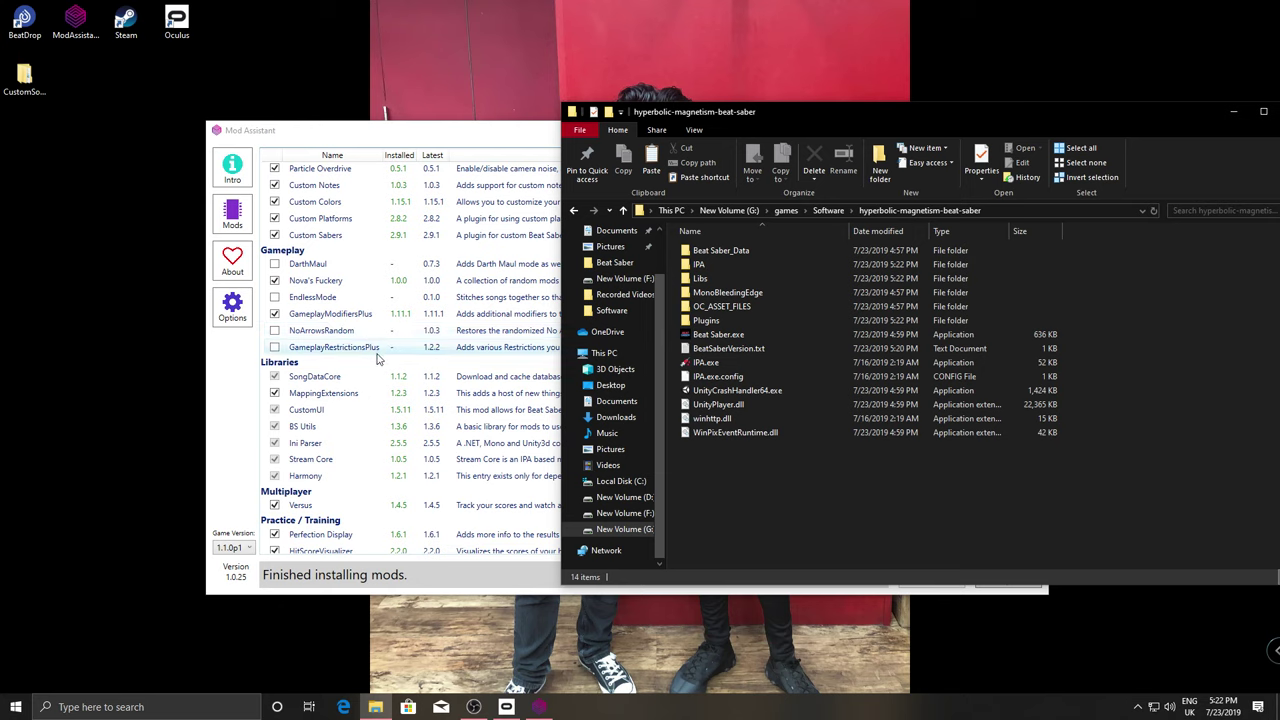
pyautogui.scroll(-3, 383, 410)
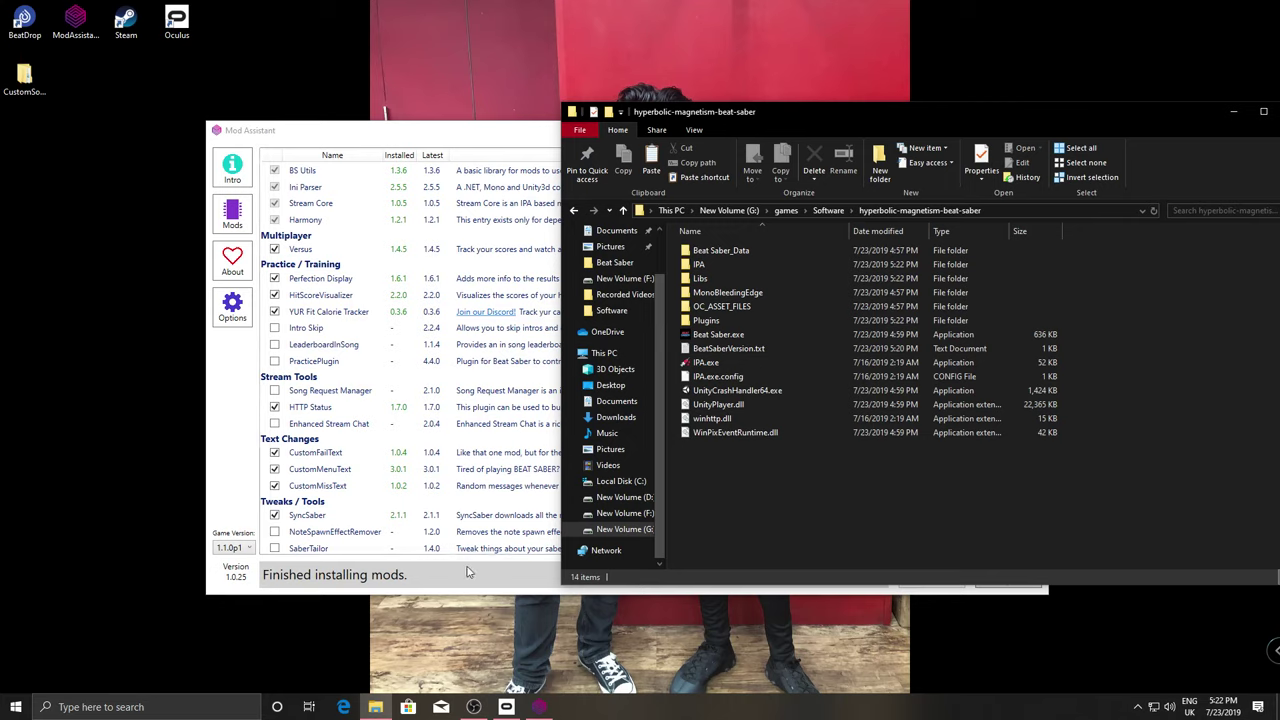
pyautogui.doubleClick(729, 318)
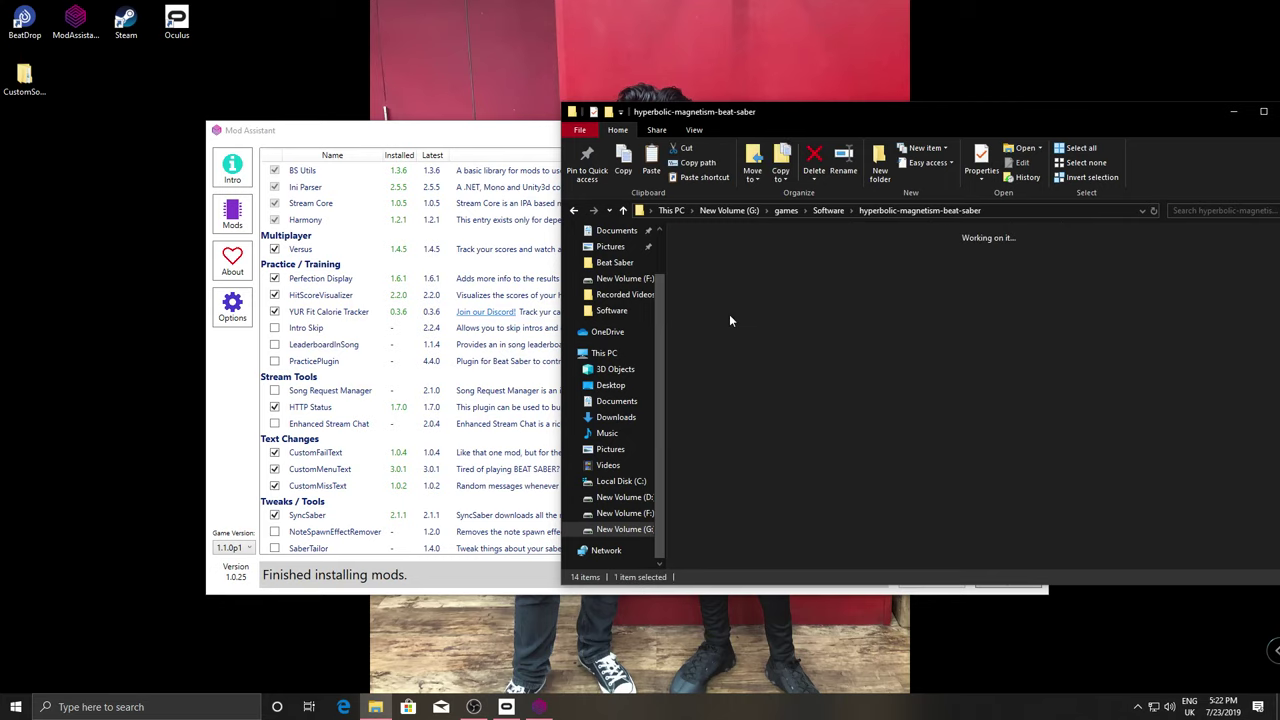
pyautogui.click(907, 210)
pyautogui.doubleClick(733, 249)
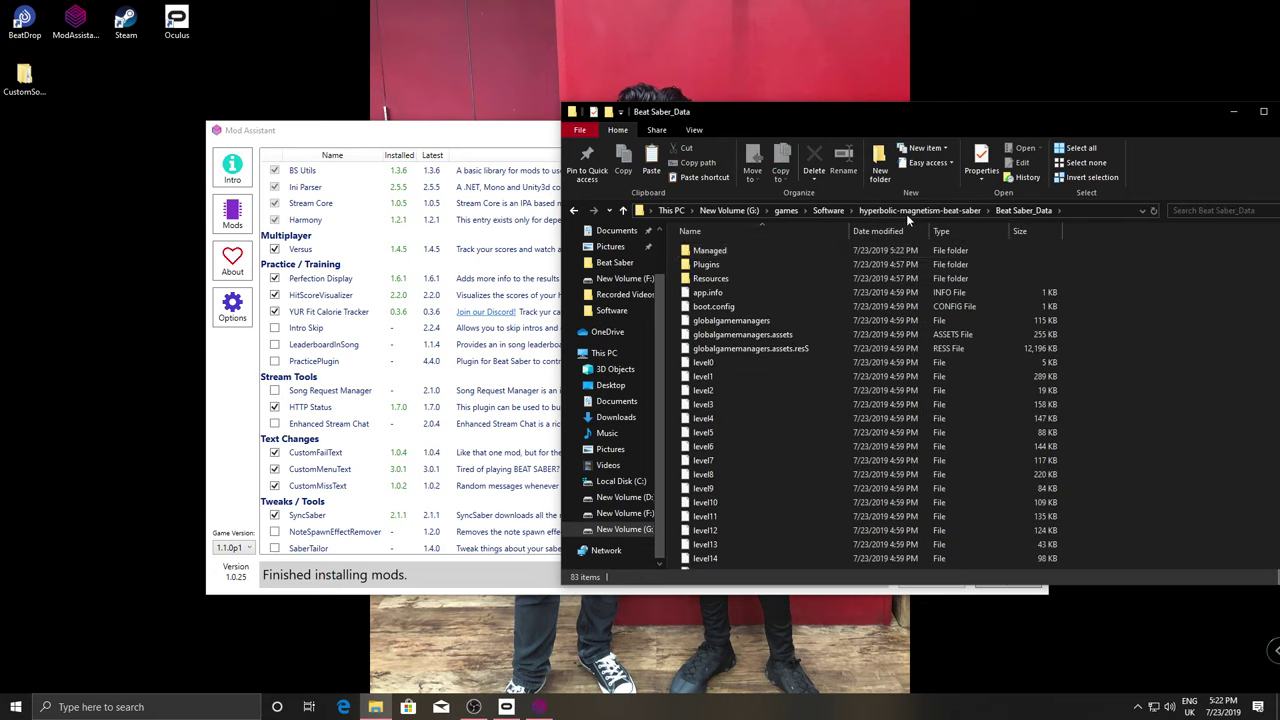
pyautogui.click(906, 214)
pyautogui.doubleClick(768, 263)
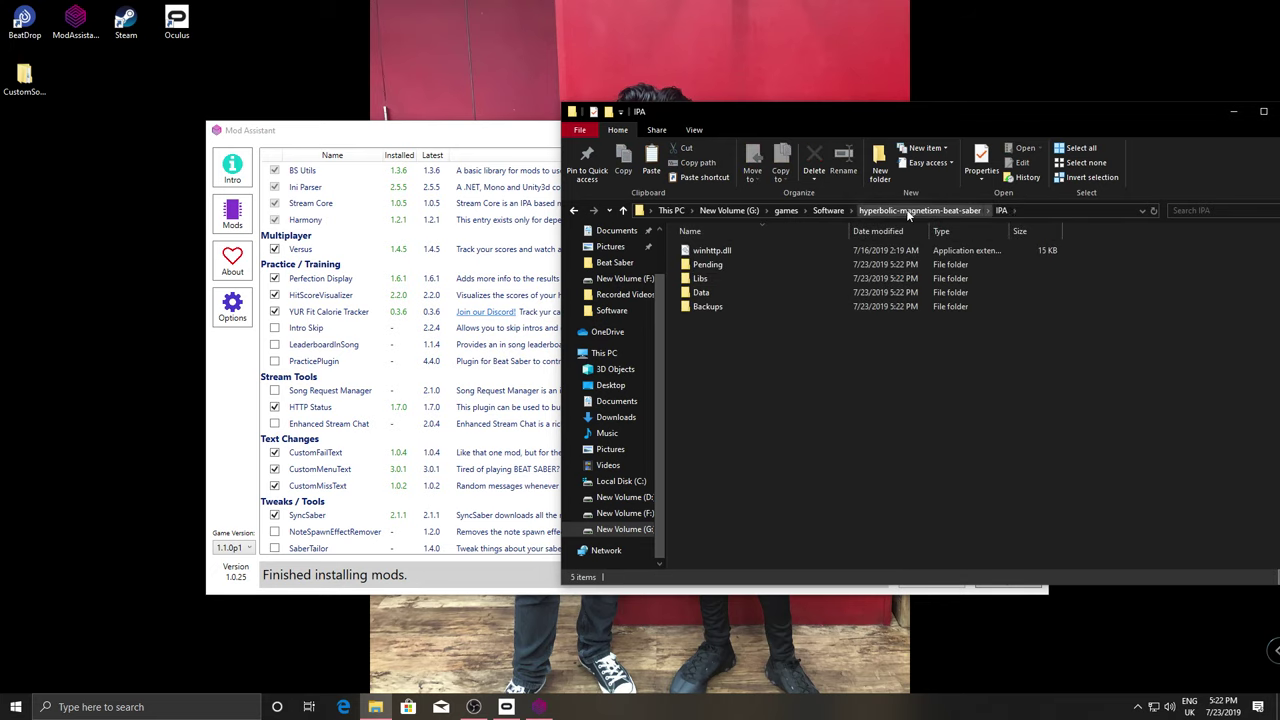
pyautogui.click(908, 212)
# Launch Beat Saber.exe from the hyperbolic-magnetism-beat-saber folder and close the in-game CameraPlus menu
pyautogui.click(748, 334)
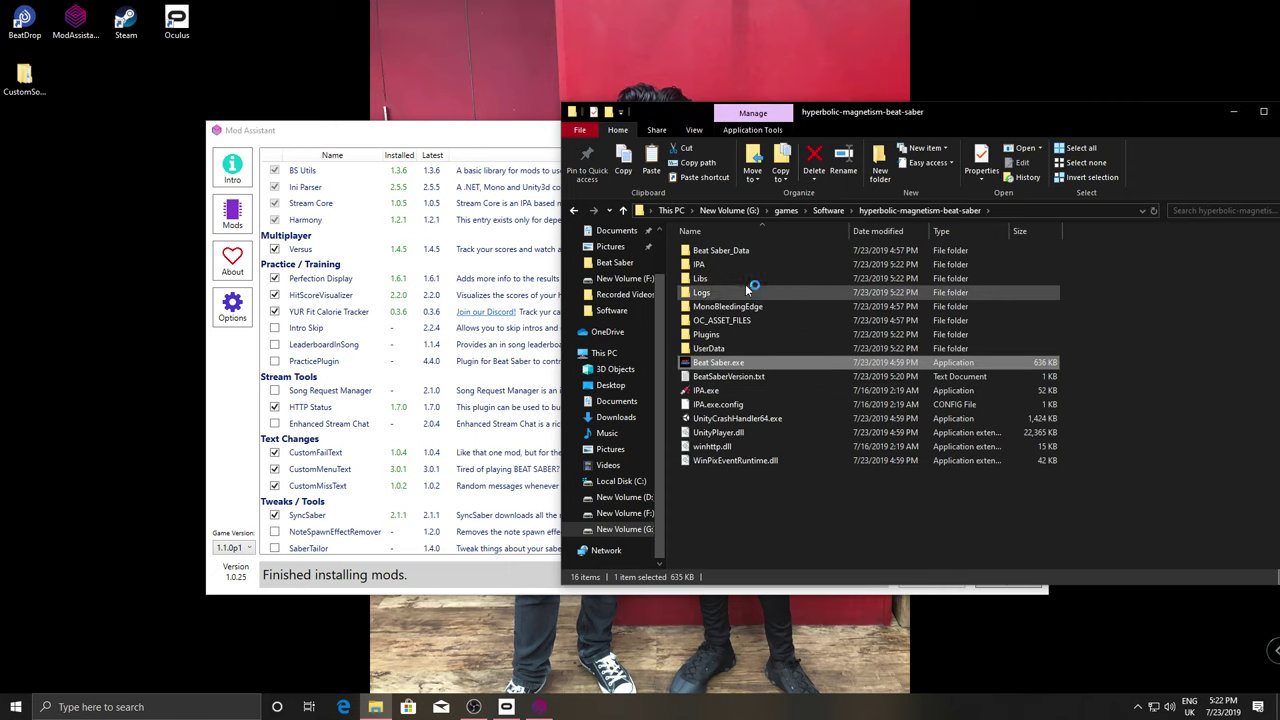
pyautogui.doubleClick(740, 334)
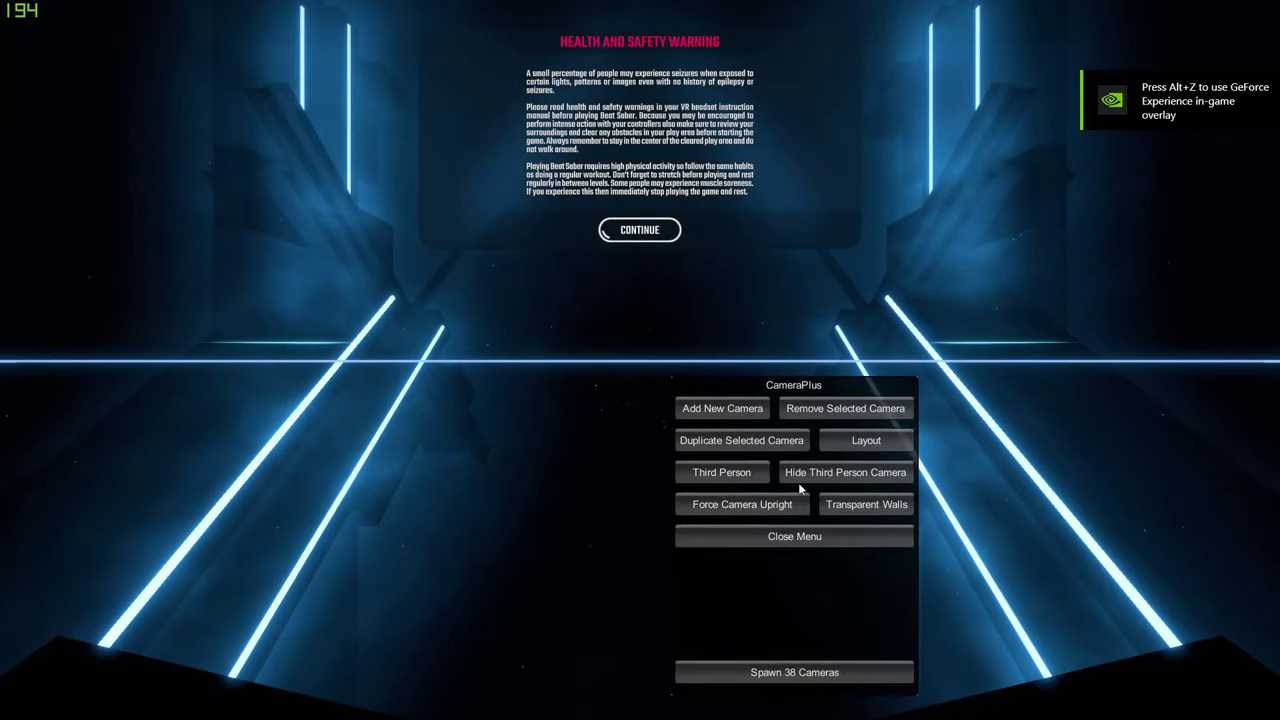
pyautogui.click(787, 538)
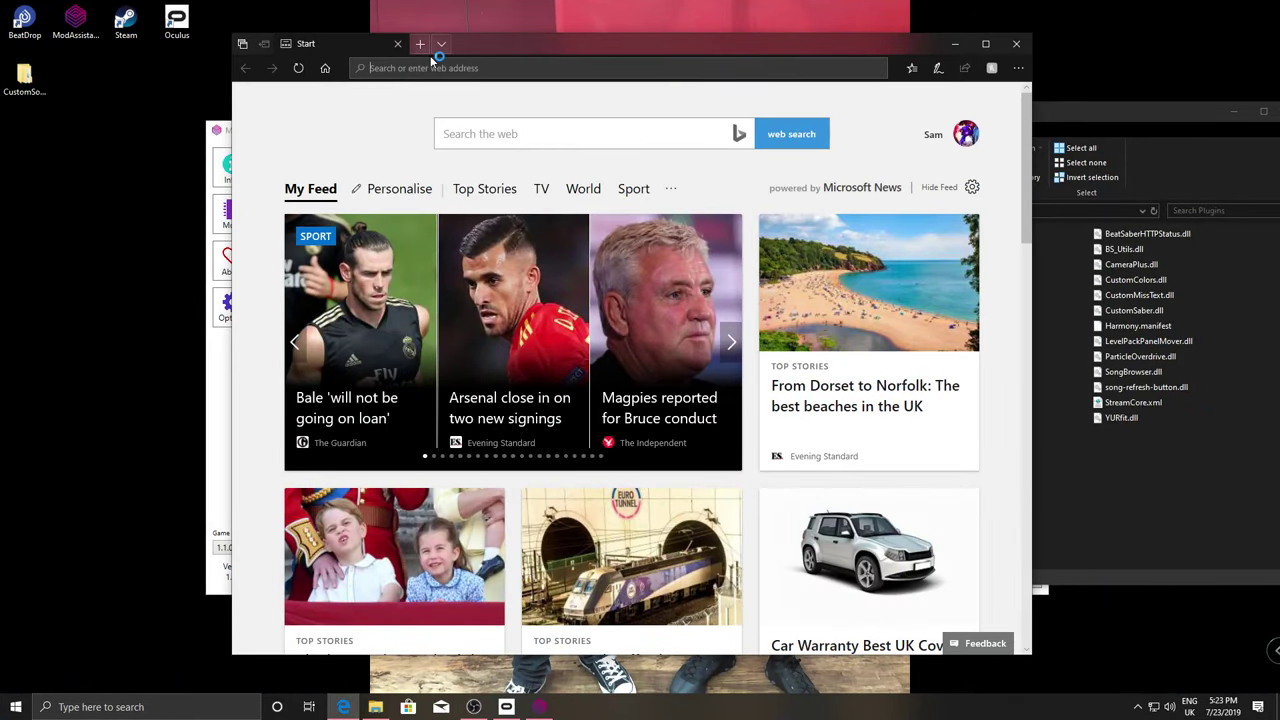
# Go to beatmods.com in the web browser, maximize the window and open the site's mods list
pyautogui.write('beatm')
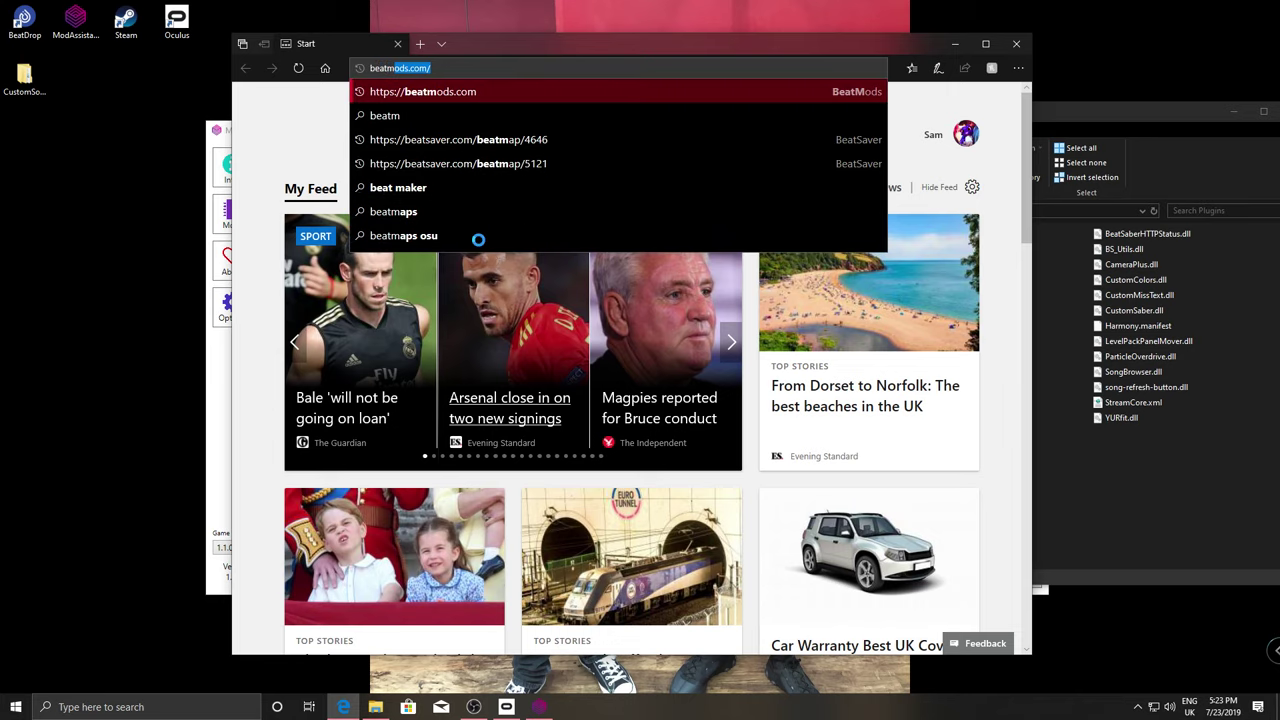
pyautogui.write('ods')
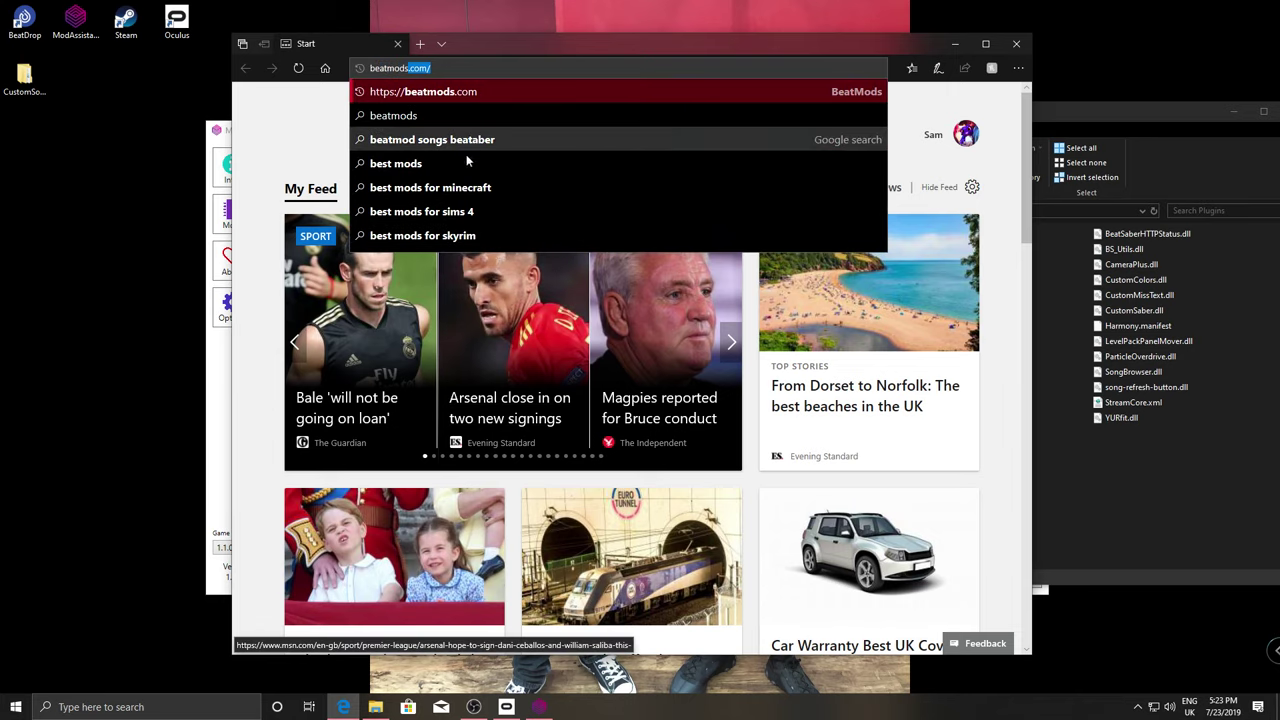
pyautogui.press('Return')
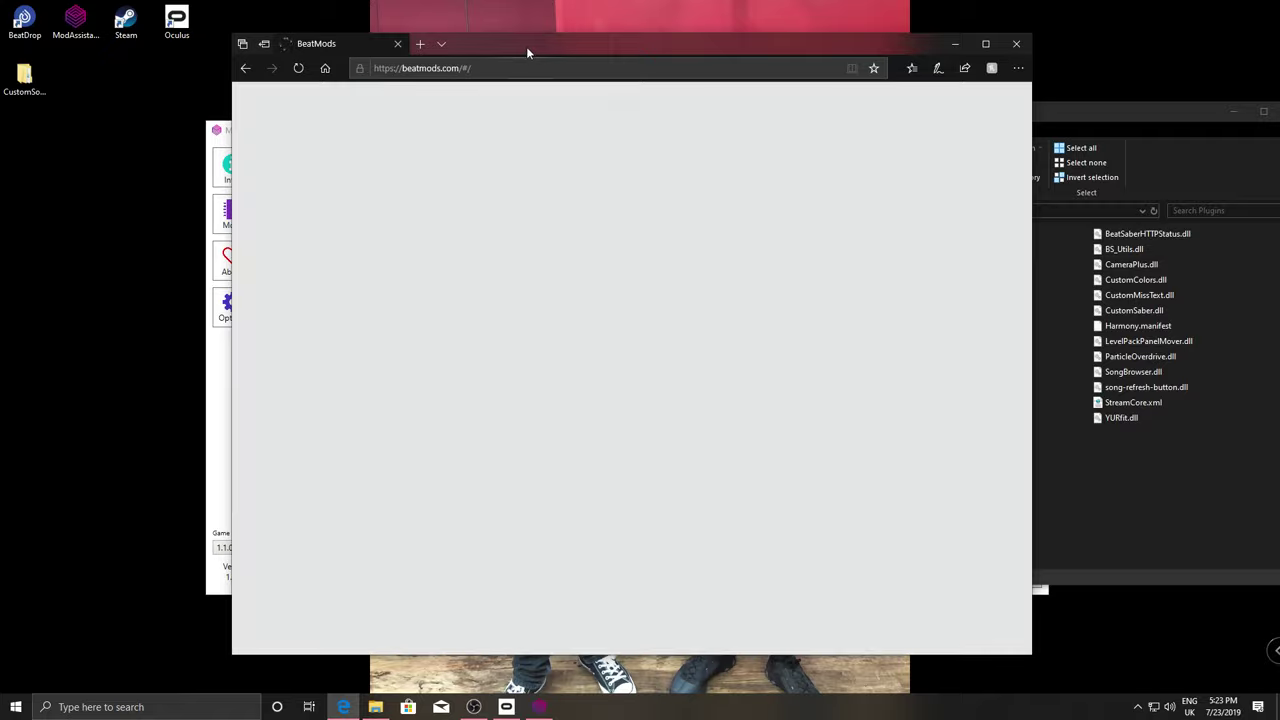
pyautogui.doubleClick(526, 46)
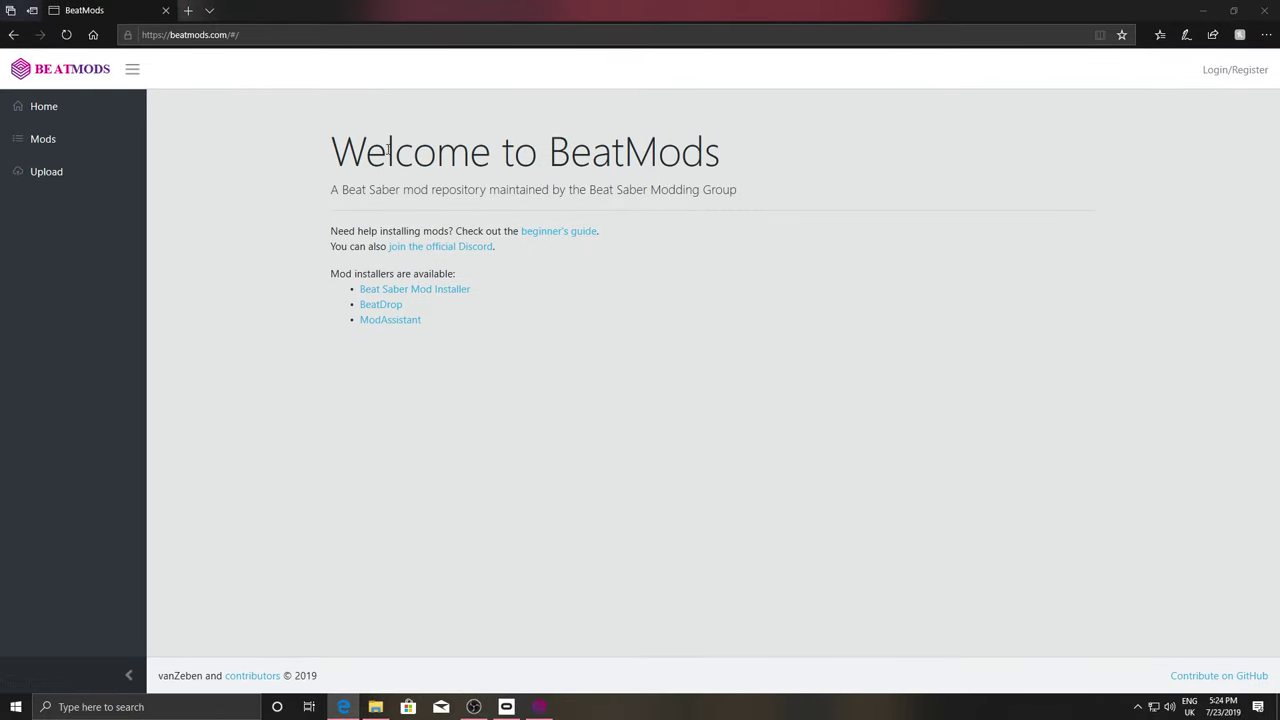
pyautogui.click(92, 138)
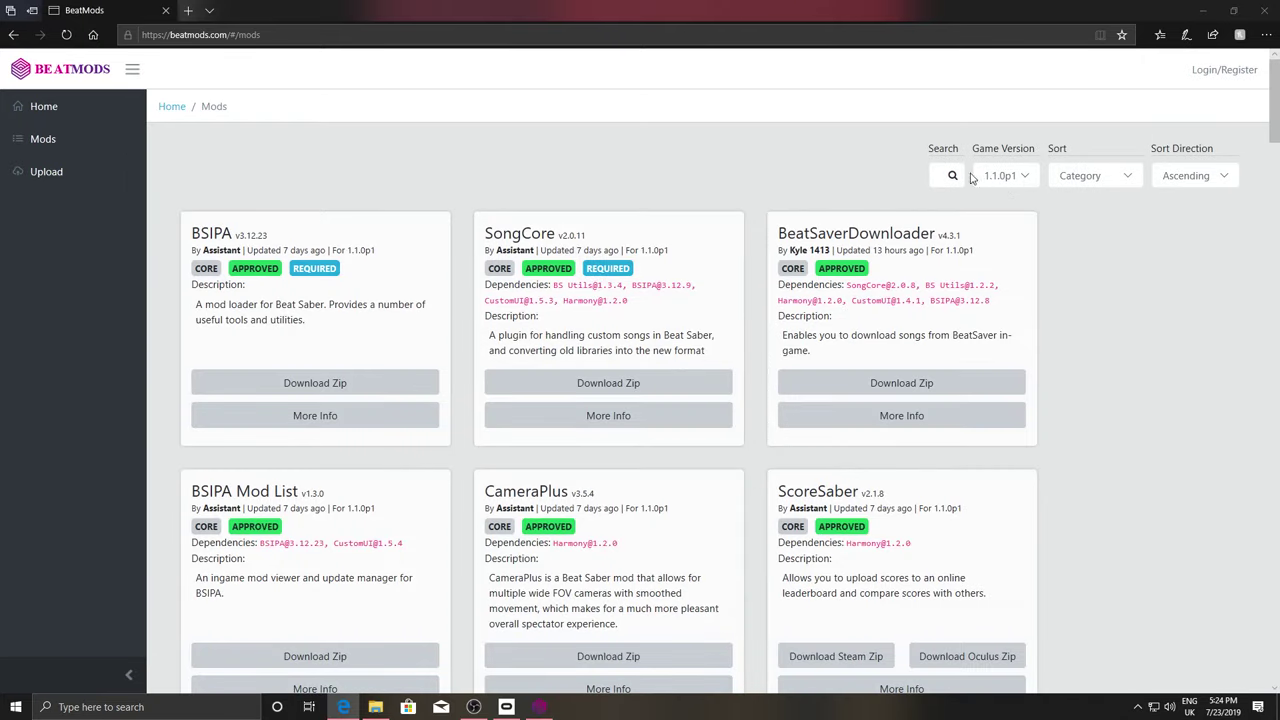
# Download the Oculus zip of ScoreSaber v2.1.8 from BeatMods and open the archive
pyautogui.click(1123, 177)
pyautogui.click(1262, 338)
pyautogui.scroll(-3, 1128, 374)
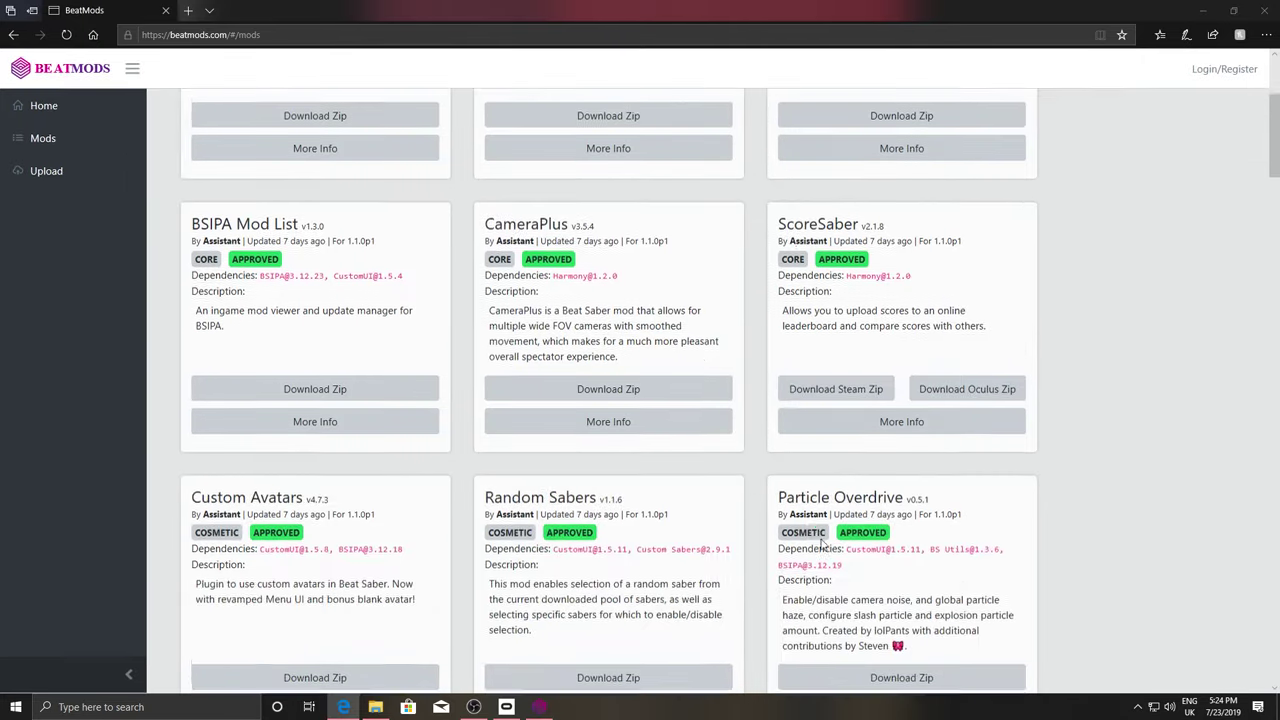
pyautogui.scroll(1, 634, 211)
pyautogui.moveTo(782, 300); pyautogui.dragTo(989, 417)
pyautogui.click(985, 425)
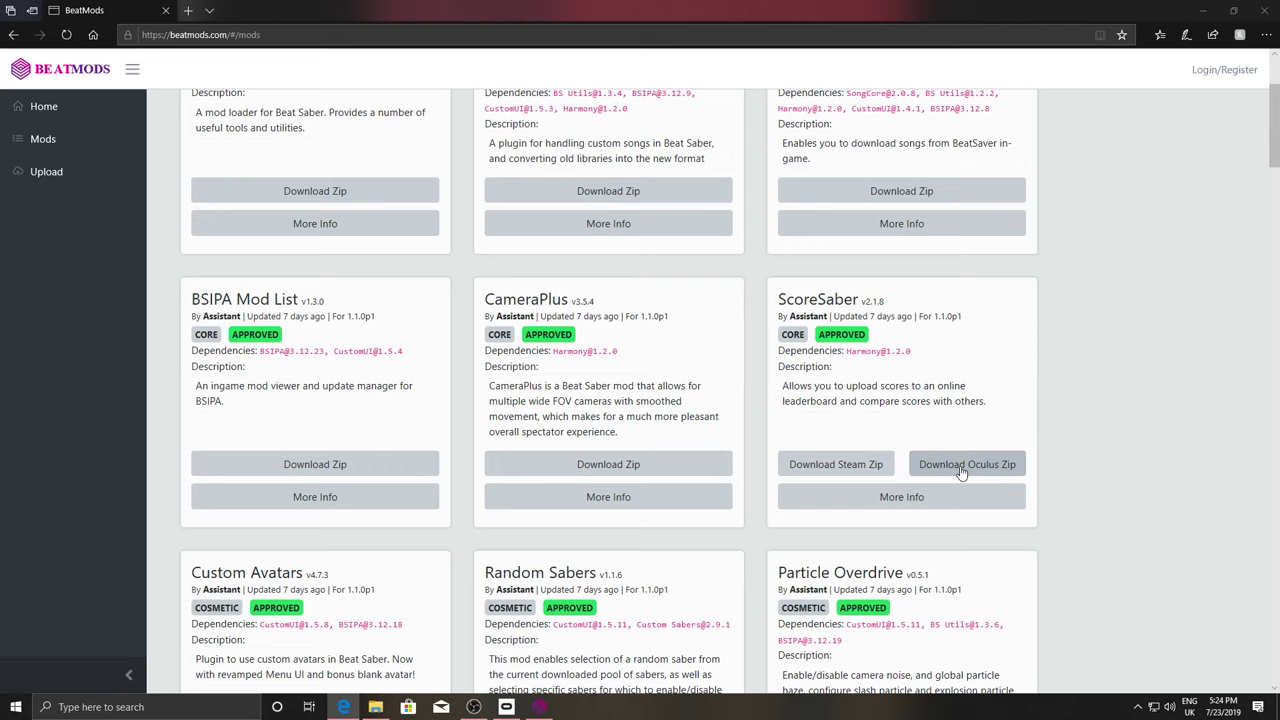
pyautogui.click(962, 466)
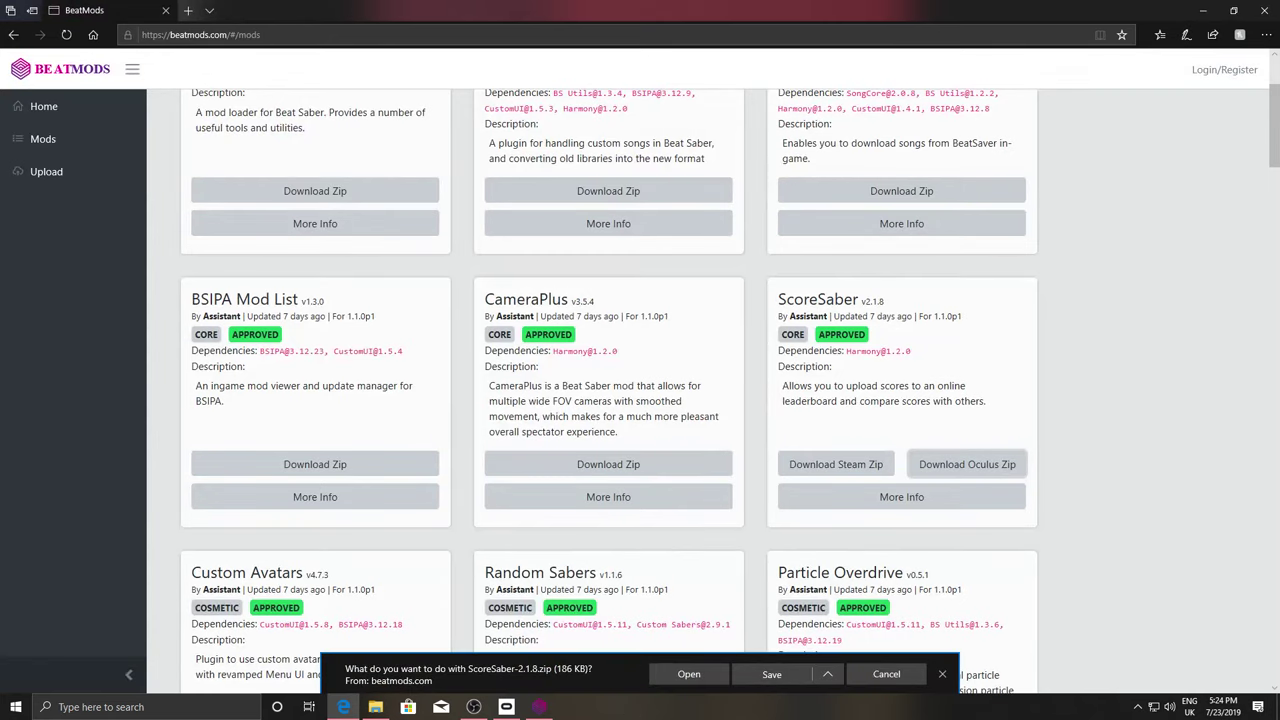
pyautogui.click(688, 675)
# Copy ScoreSaber.dll from the archive's Plugins folder into the game's Plugins folder, replacing the existing file
pyautogui.click(375, 707)
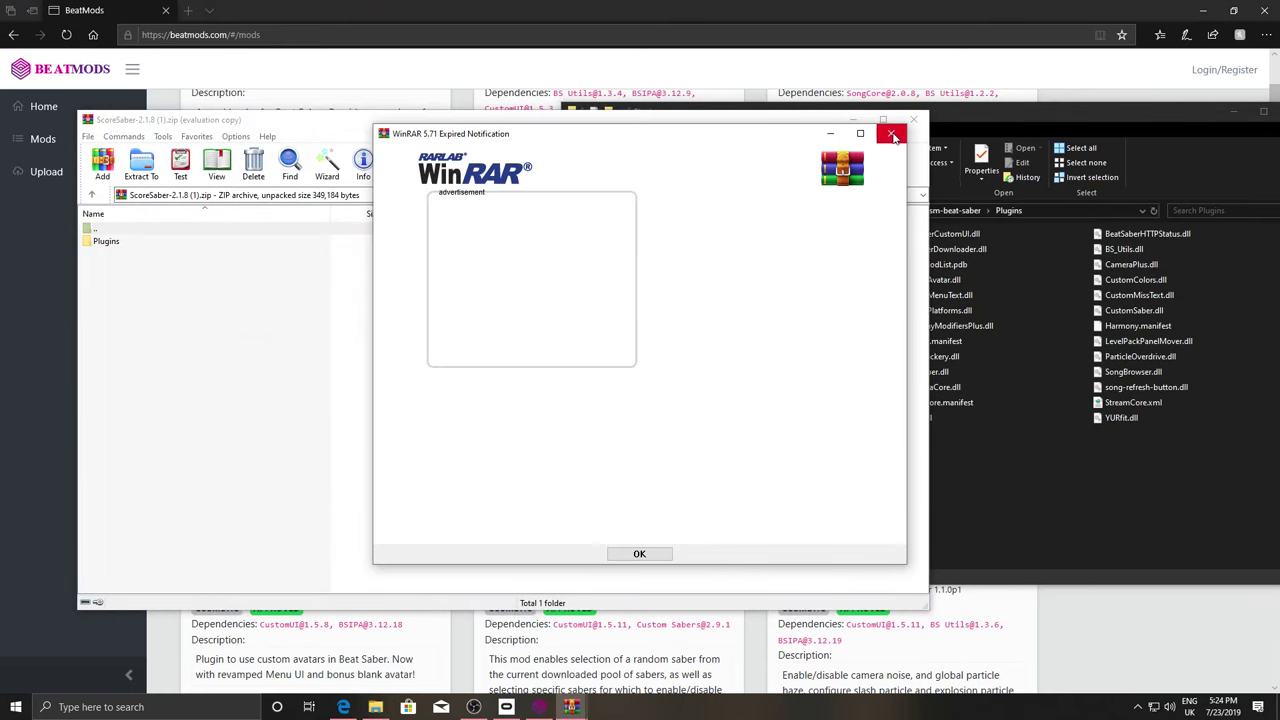
pyautogui.click(952, 208)
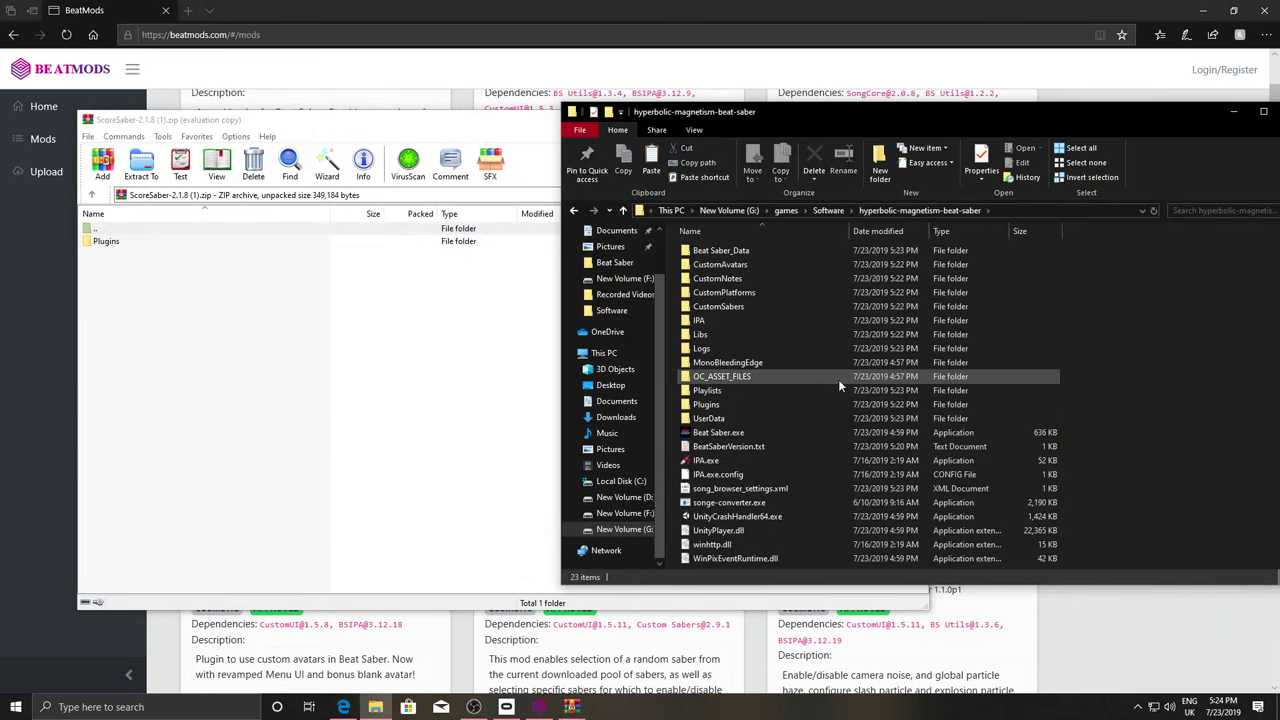
pyautogui.click(357, 245)
pyautogui.doubleClick(357, 245)
pyautogui.click(1079, 326)
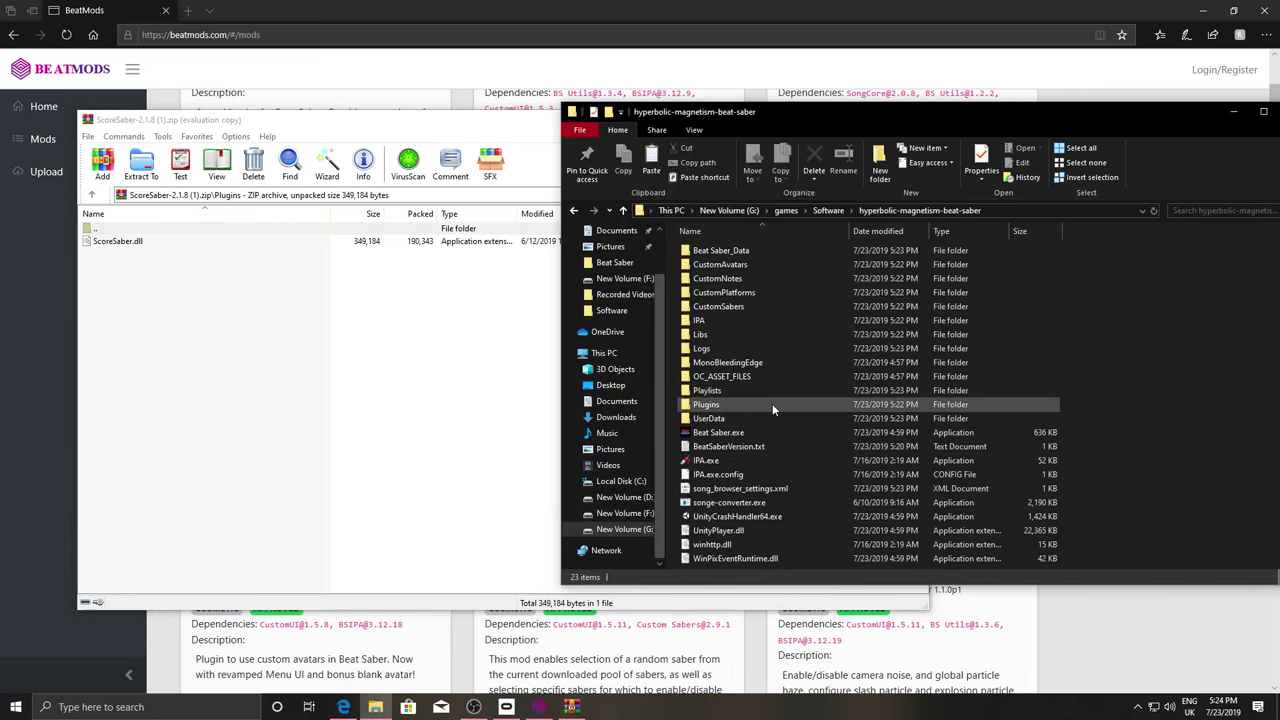
pyautogui.doubleClick(706, 404)
pyautogui.moveTo(117, 241); pyautogui.dragTo(1150, 517)
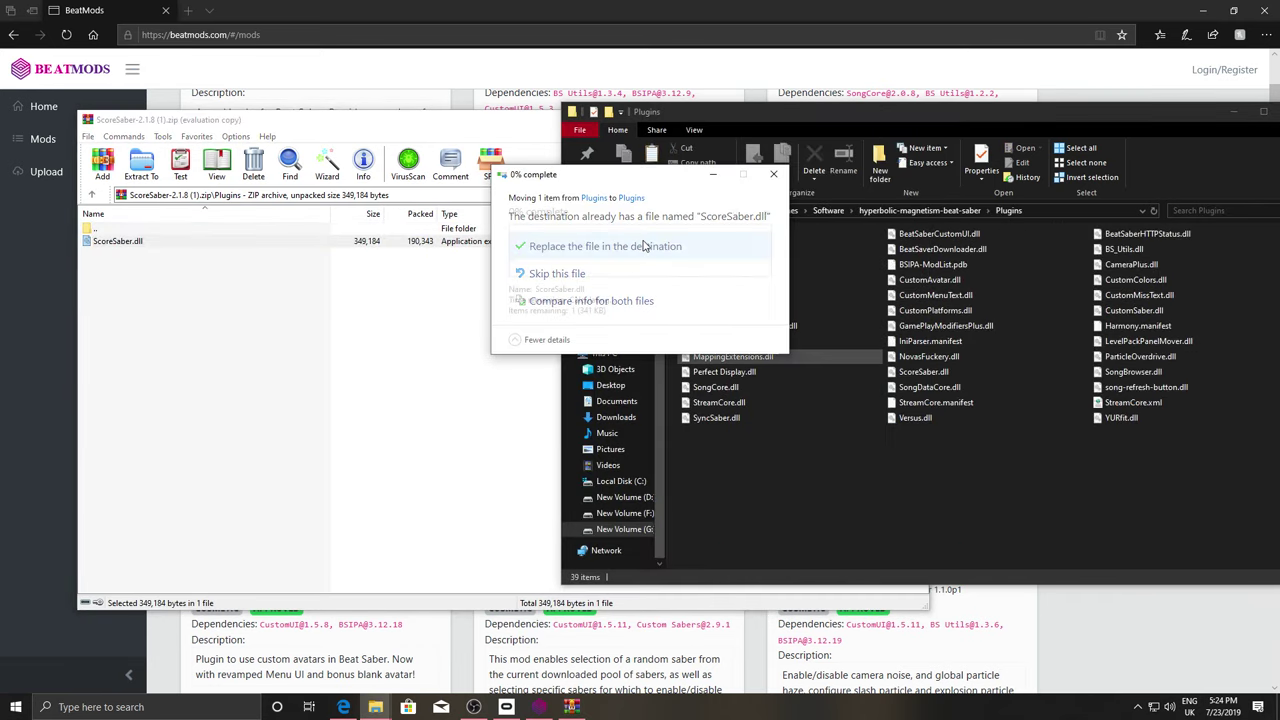
pyautogui.click(645, 246)
pyautogui.click(1076, 607)
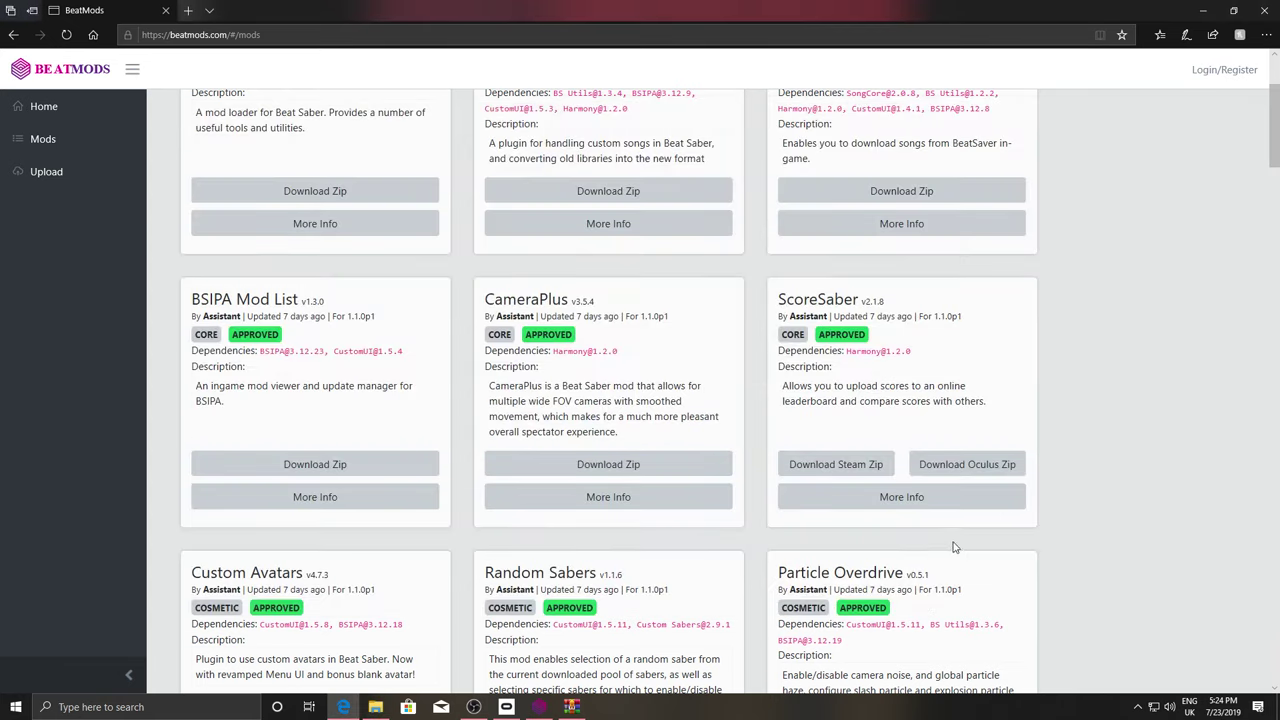
# Look through the full BeatMods list for game version 1.1.0p1, checking the download options offered for each mod
pyautogui.scroll(2, 553, 347)
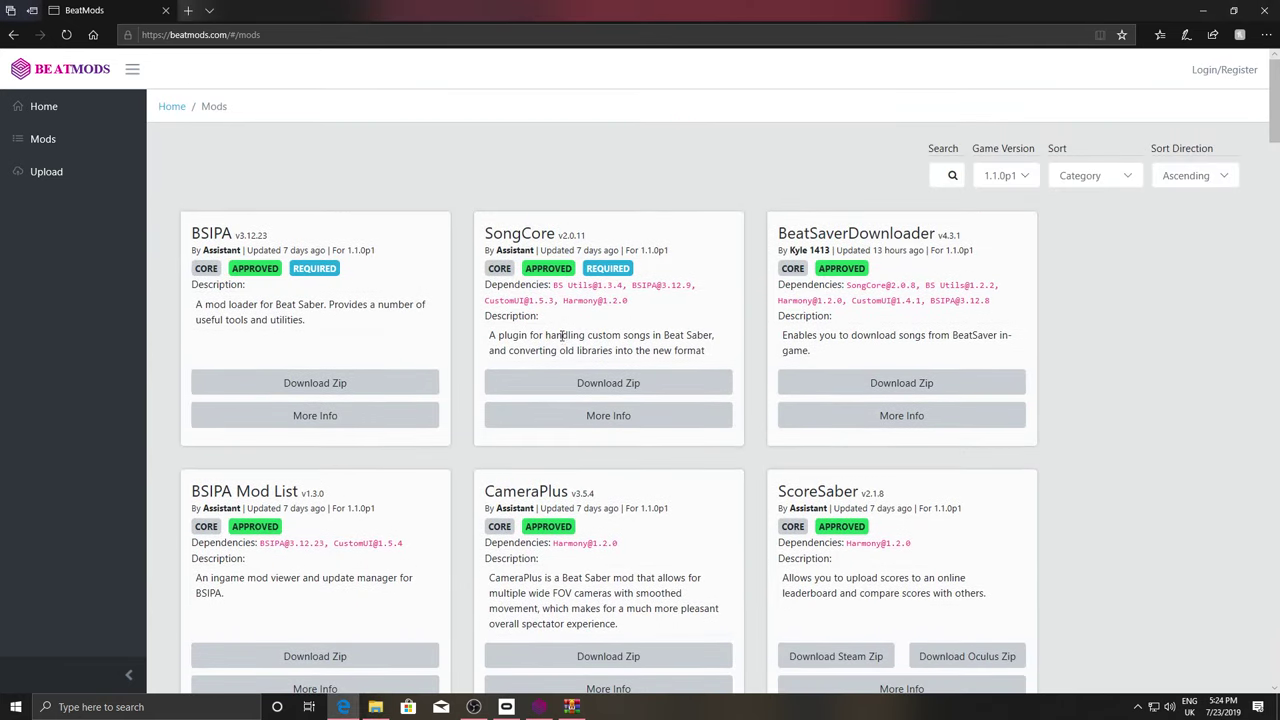
pyautogui.scroll(-5, 577, 331)
pyautogui.scroll(-12, 575, 344)
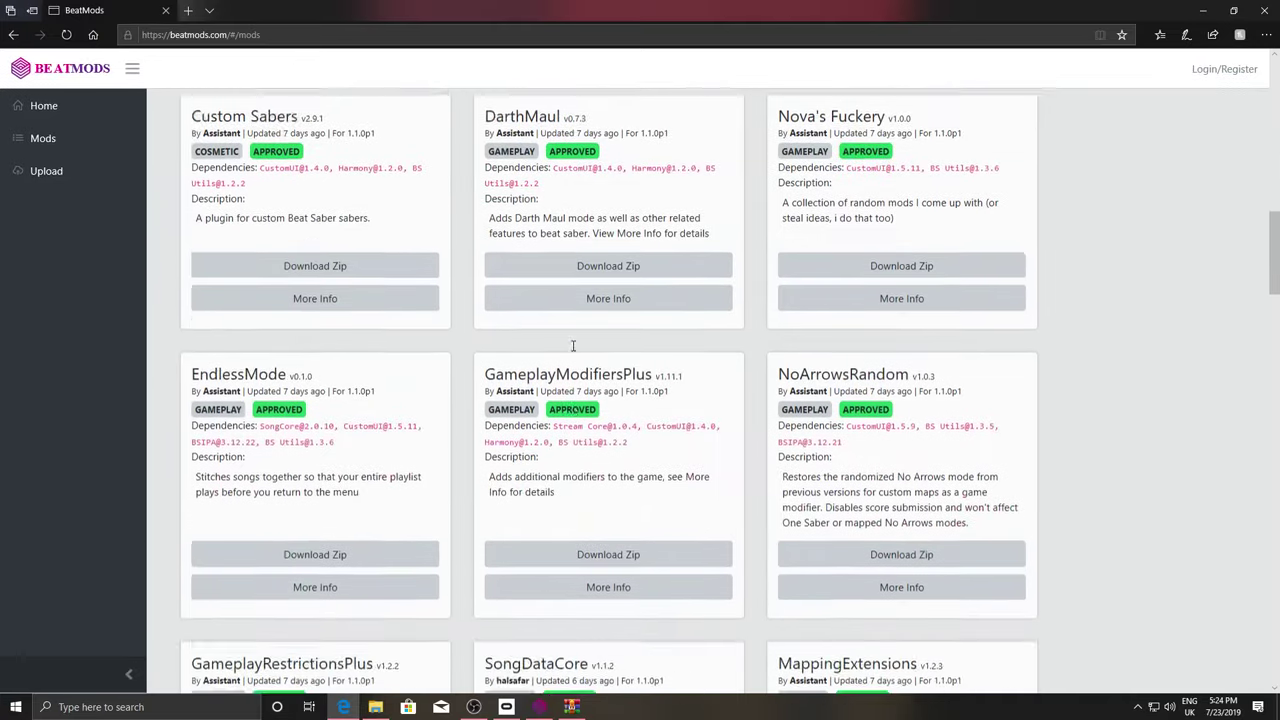
pyautogui.scroll(-12, 569, 363)
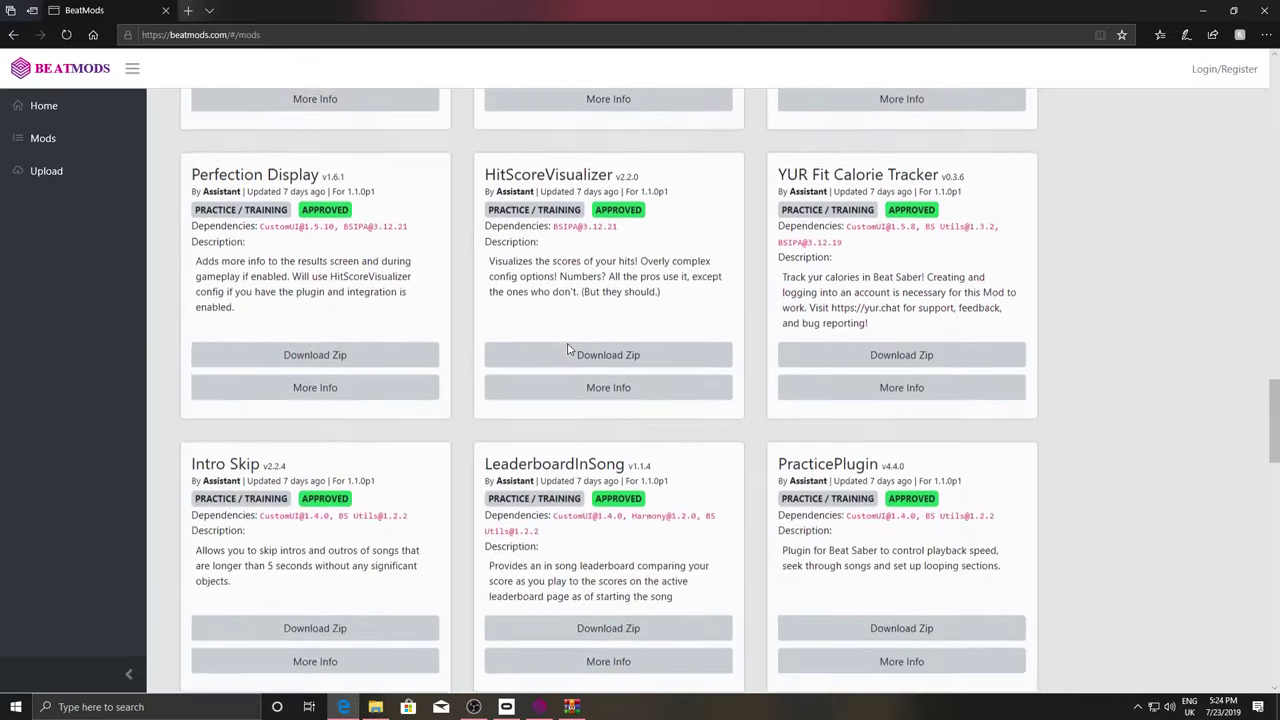
pyautogui.scroll(-10, 567, 360)
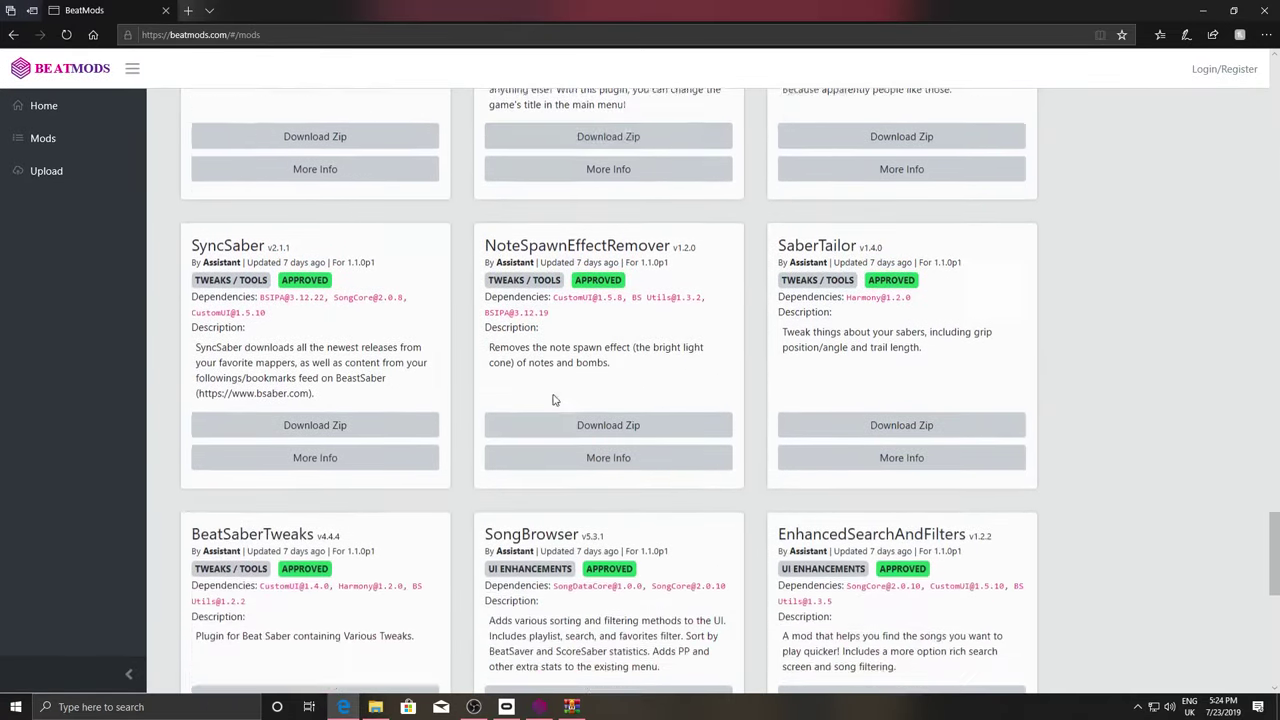
pyautogui.scroll(-3, 560, 365)
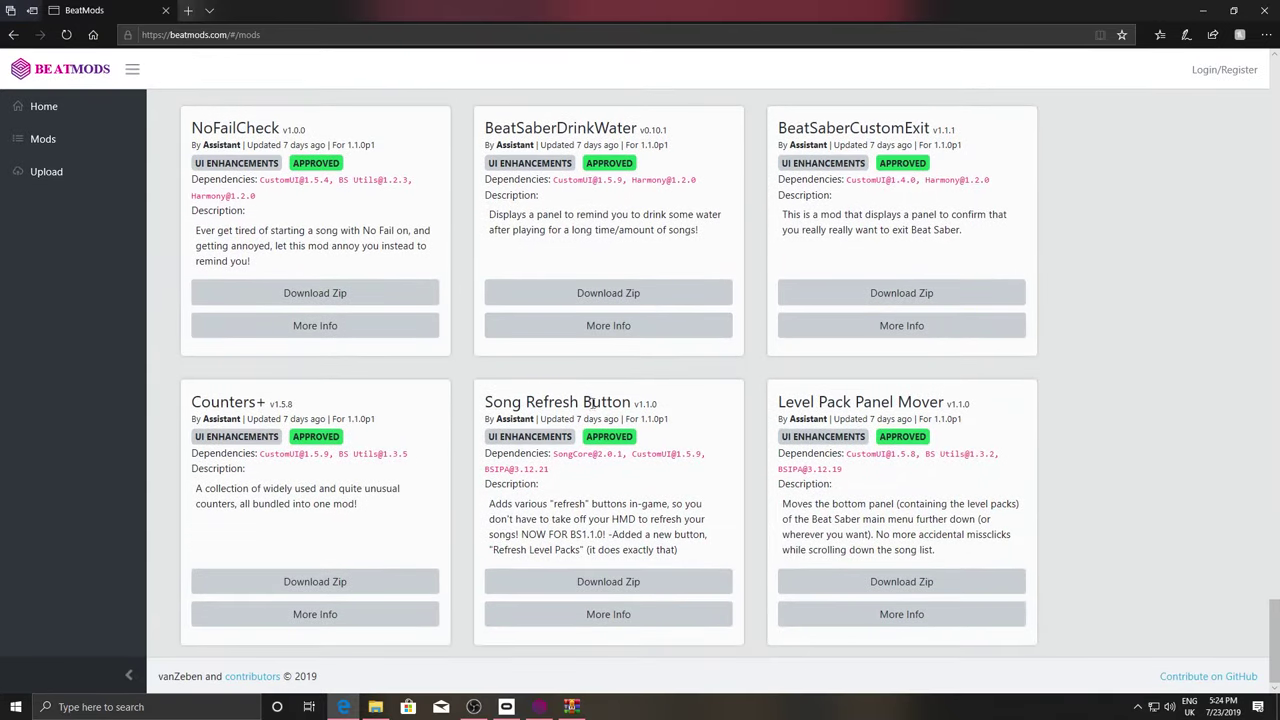
# Close the BeatMods browser window and the ScoreSaber archive, and go back to the hyperbolic-magnetism-beat-saber folder
pyautogui.scroll(10, 674, 451)
pyautogui.scroll(15, 724, 431)
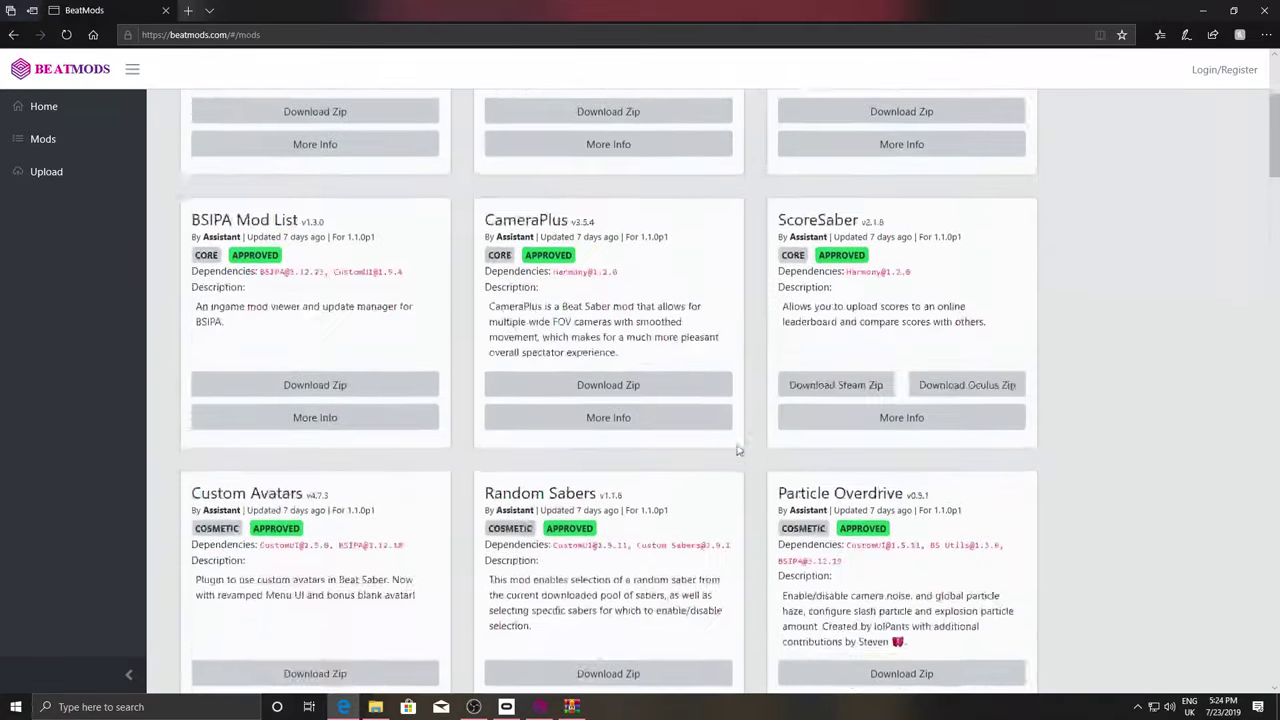
pyautogui.scroll(-2, 766, 466)
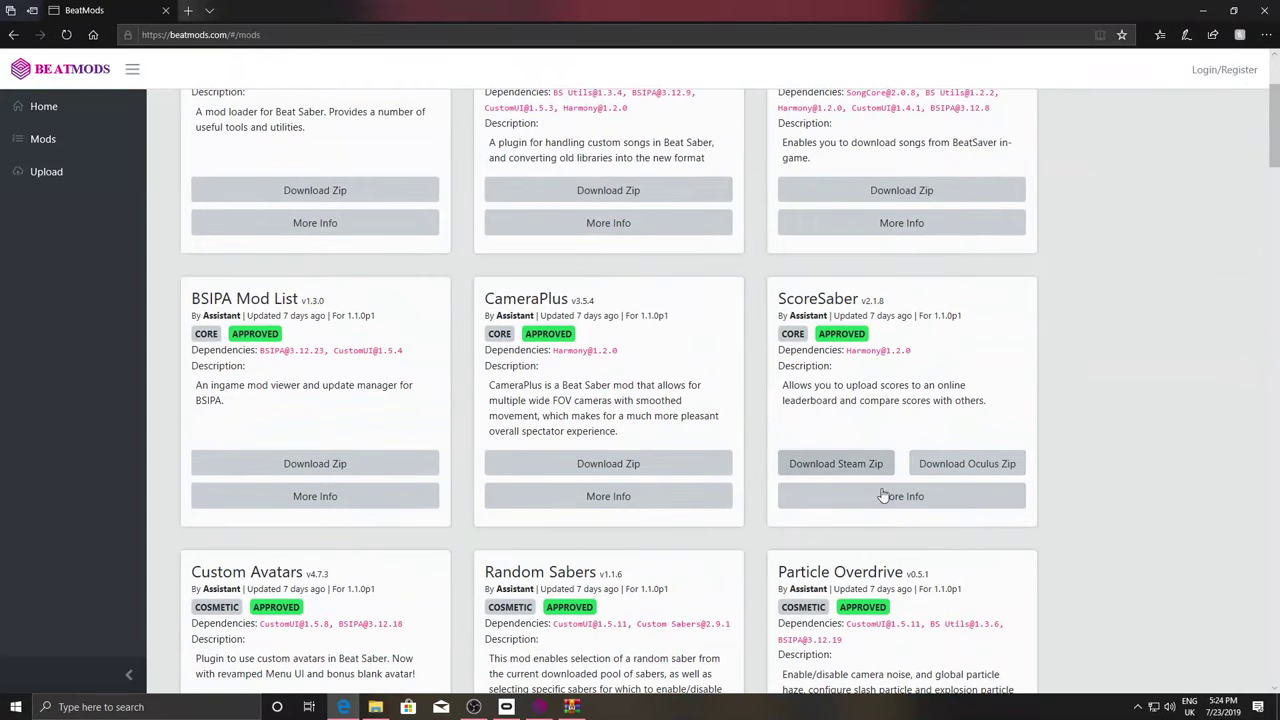
pyautogui.scroll(2, 912, 472)
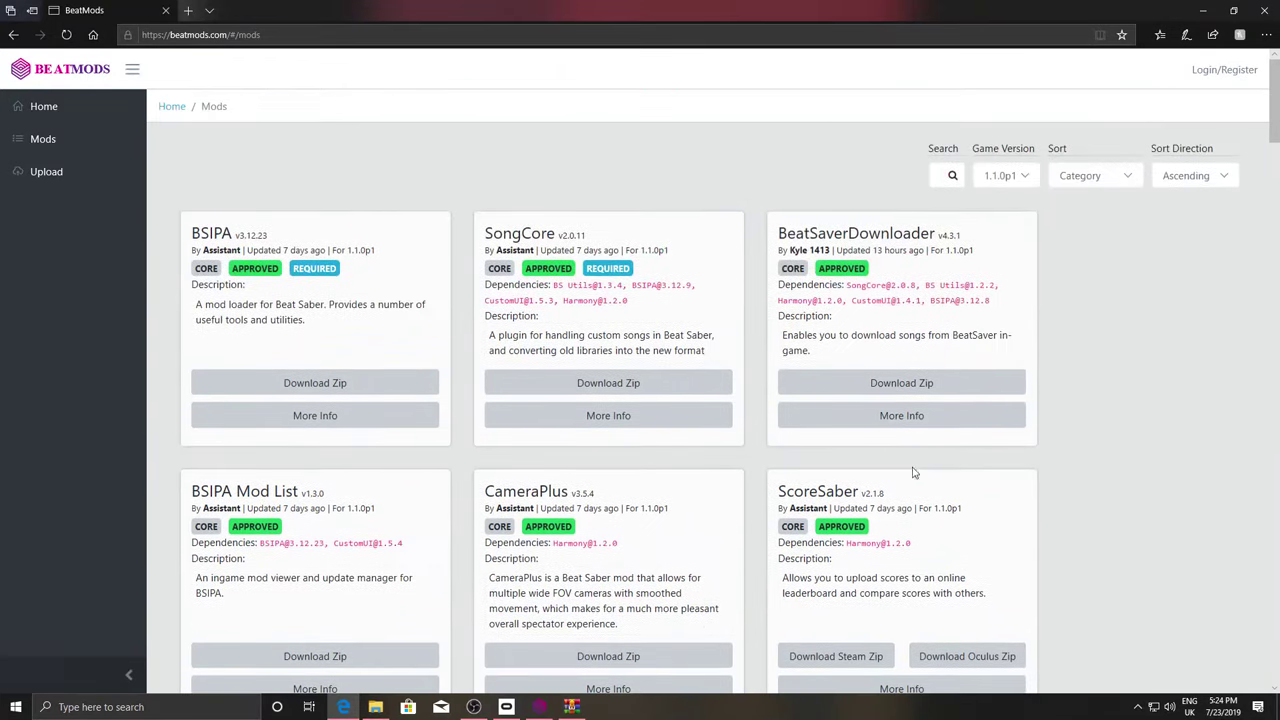
pyautogui.click(1265, 10)
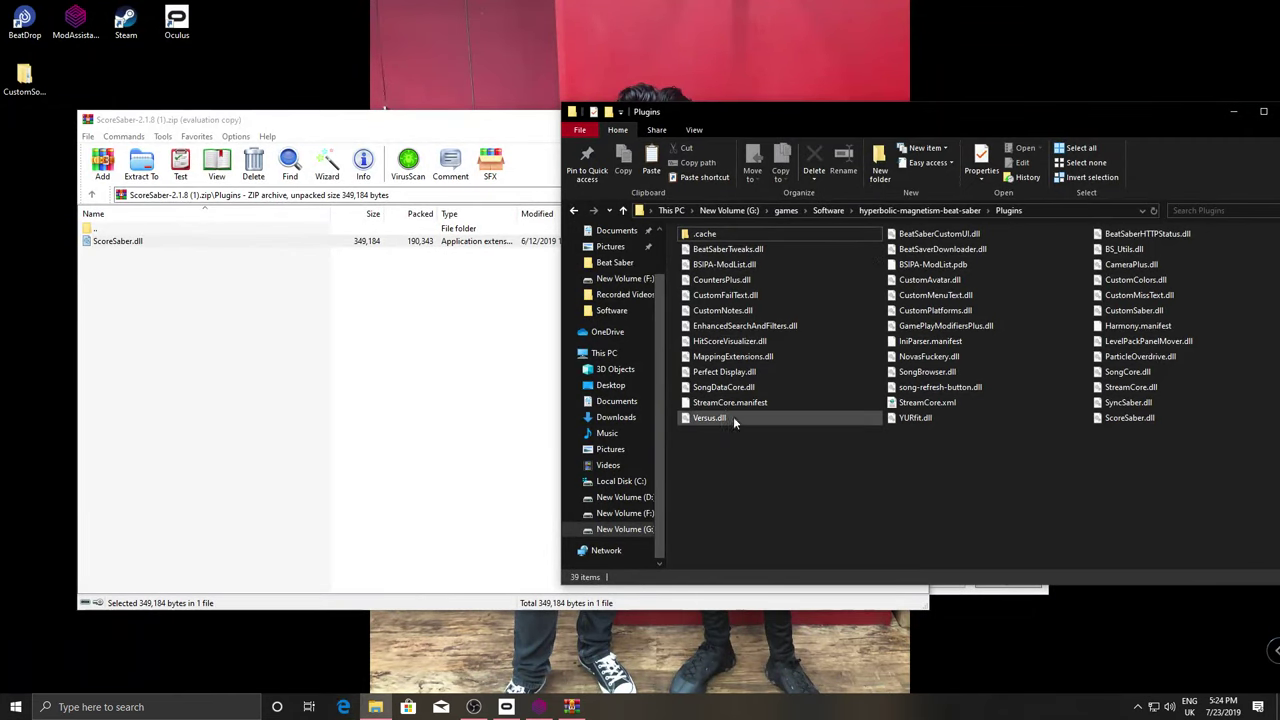
pyautogui.click(325, 128)
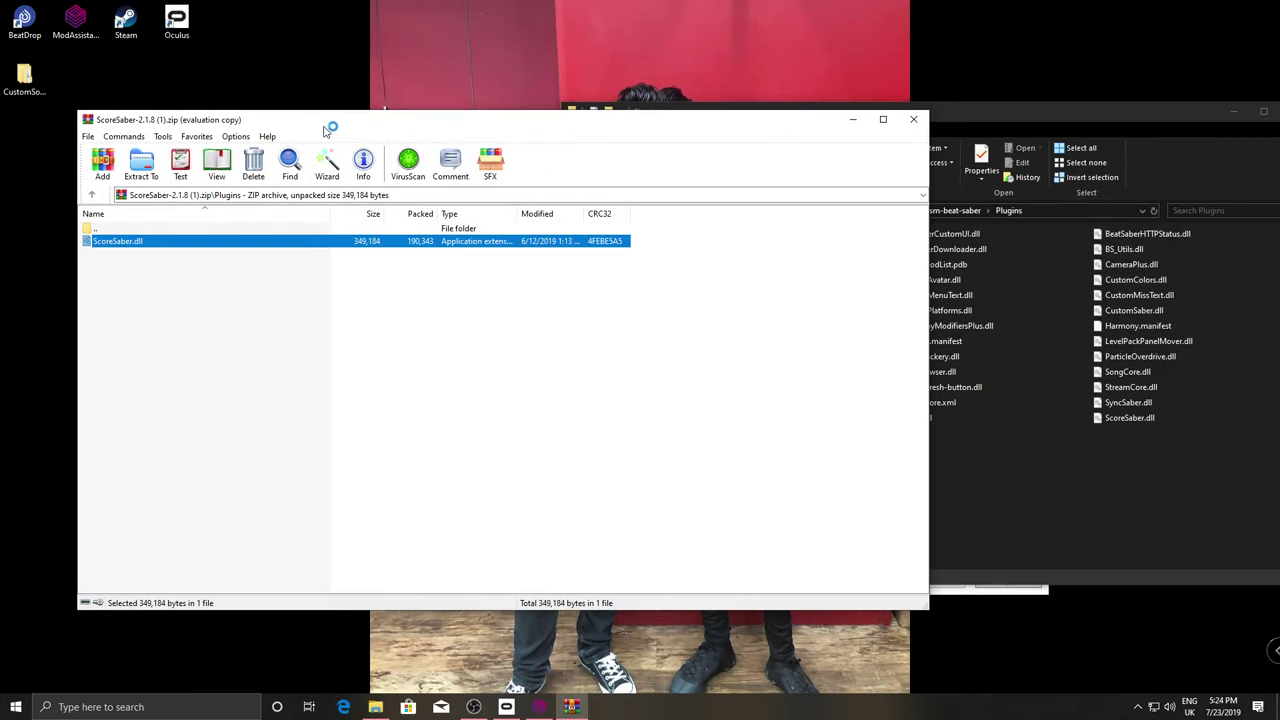
pyautogui.click(913, 119)
pyautogui.click(919, 210)
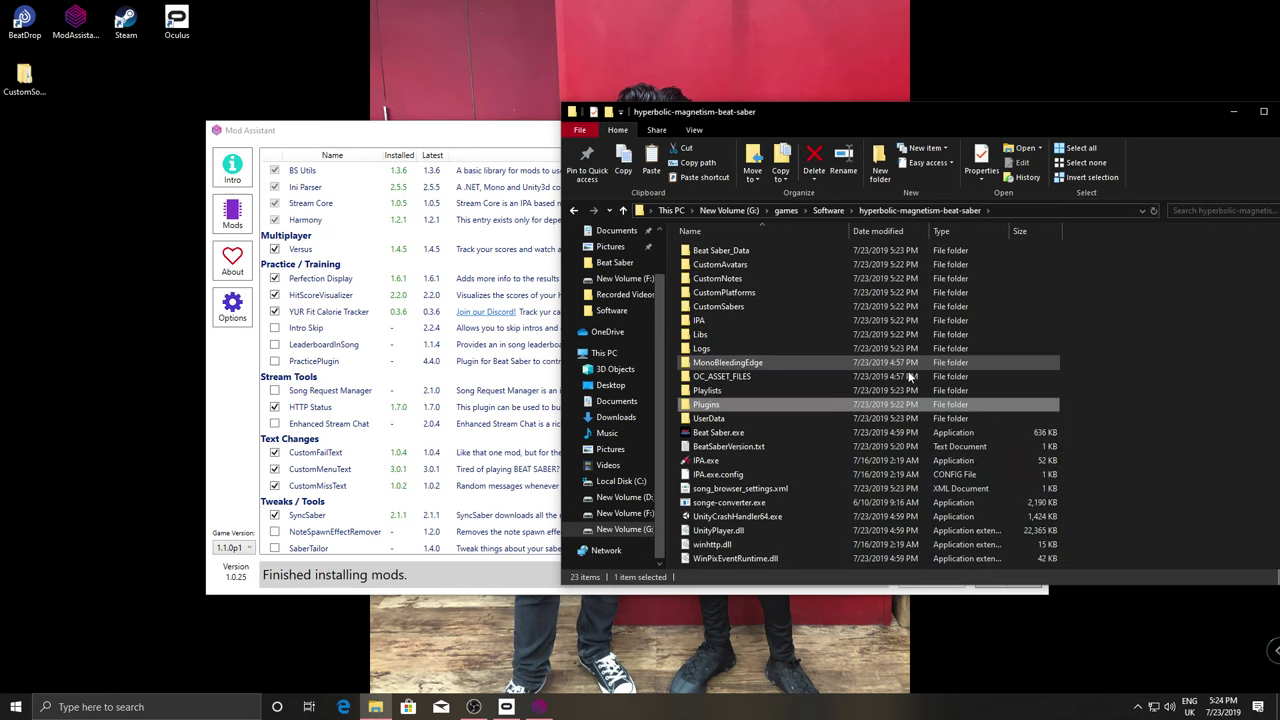
pyautogui.click(1149, 404)
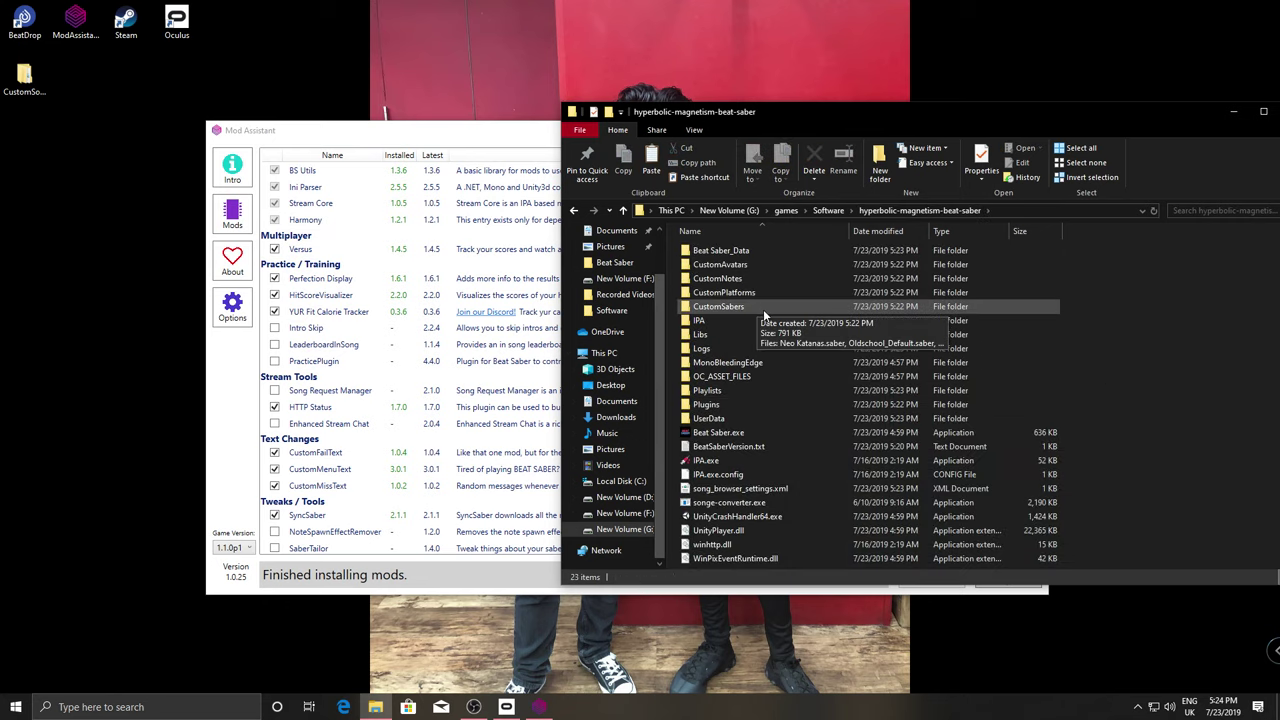
# Move the CustomSongs folder from the desktop into the hyperbolic-magnetism-beat-saber folder
pyautogui.click(6, 76)
pyautogui.moveTo(25, 90); pyautogui.dragTo(105, 34)
pyautogui.rightClick(20, 88)
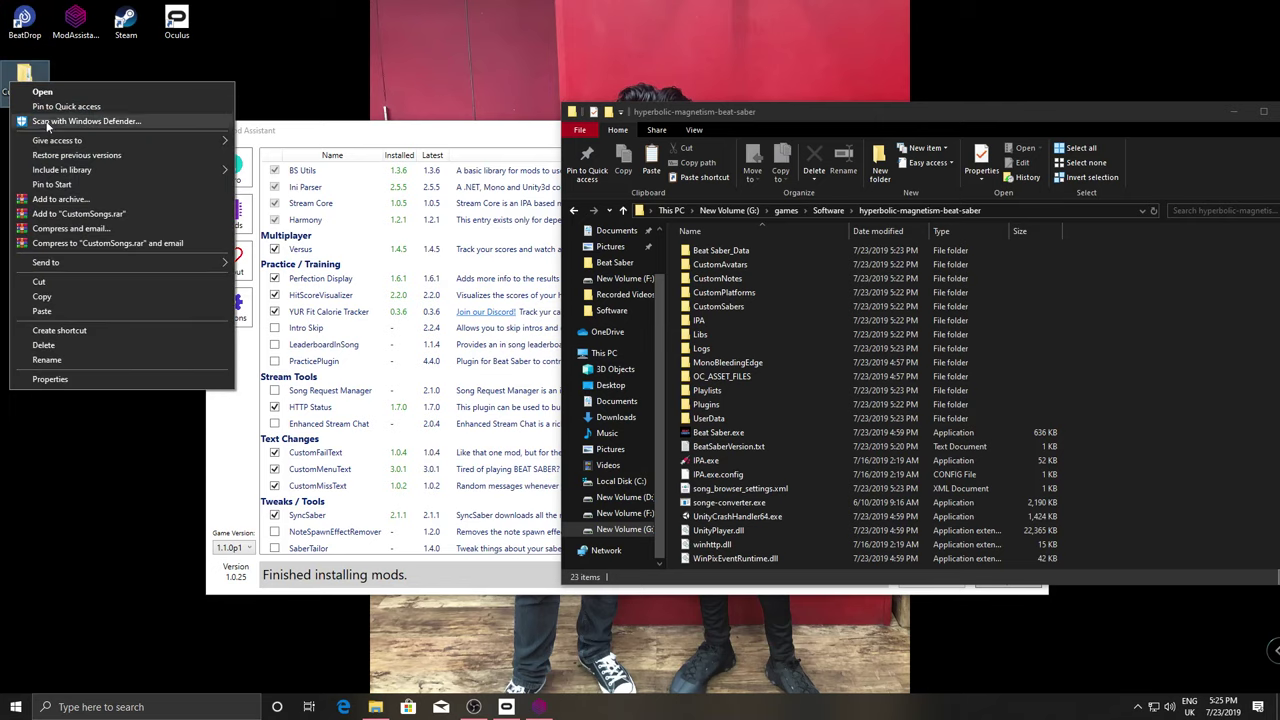
pyautogui.click(85, 289)
pyautogui.click(1247, 378)
pyautogui.rightClick(1247, 378)
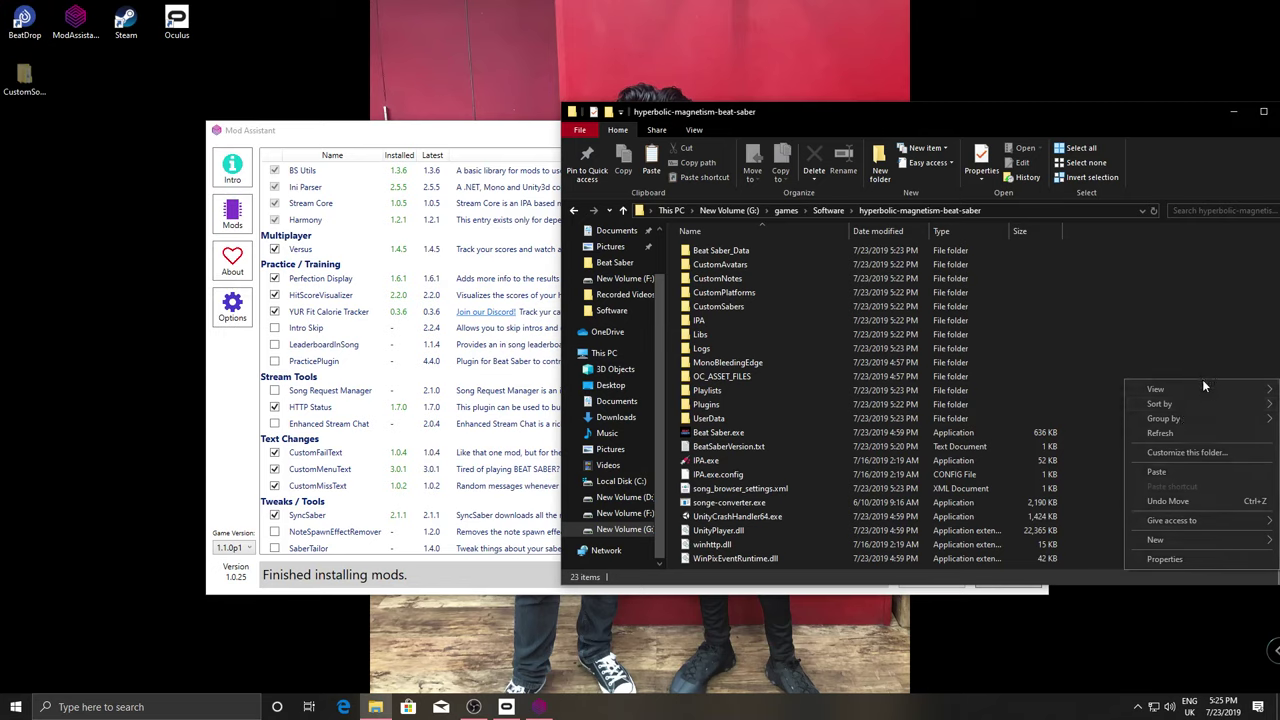
pyautogui.click(1158, 473)
# Close Mod Assistant and move the file transfer window and the game folder window apart
pyautogui.click(474, 135)
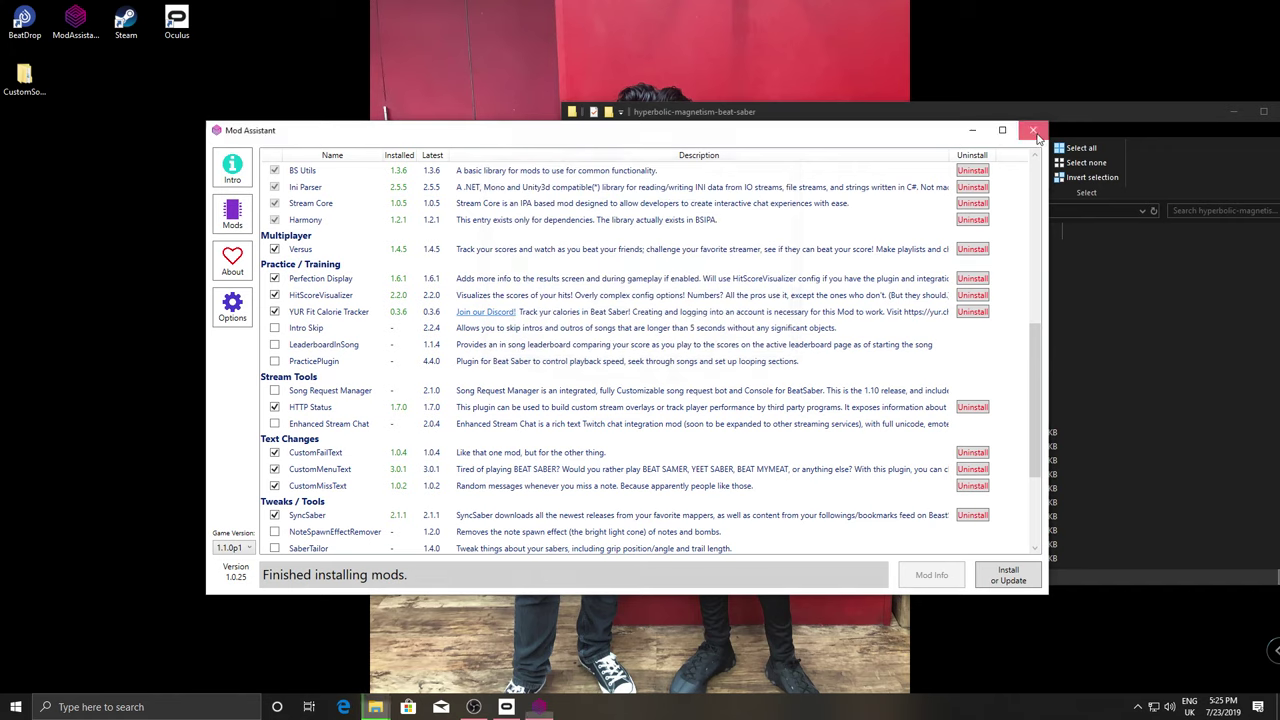
pyautogui.hotkey('alt', 'F4')
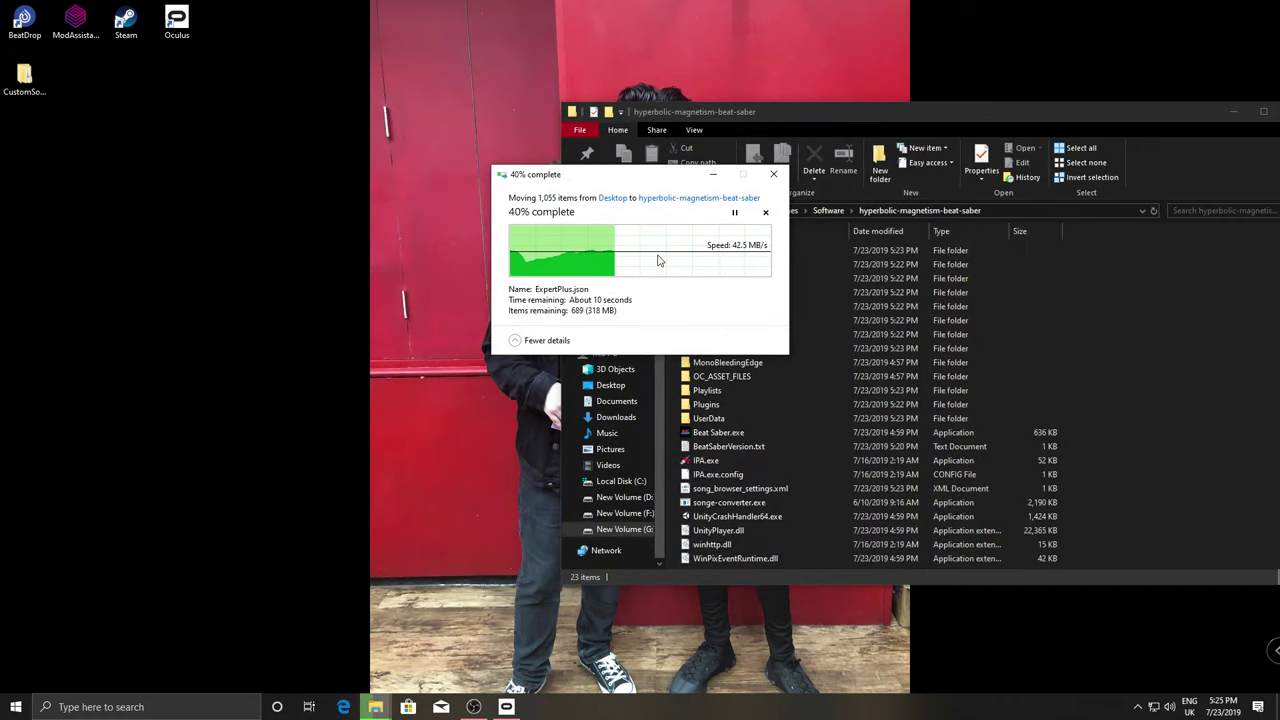
pyautogui.moveTo(648, 185); pyautogui.dragTo(203, 55)
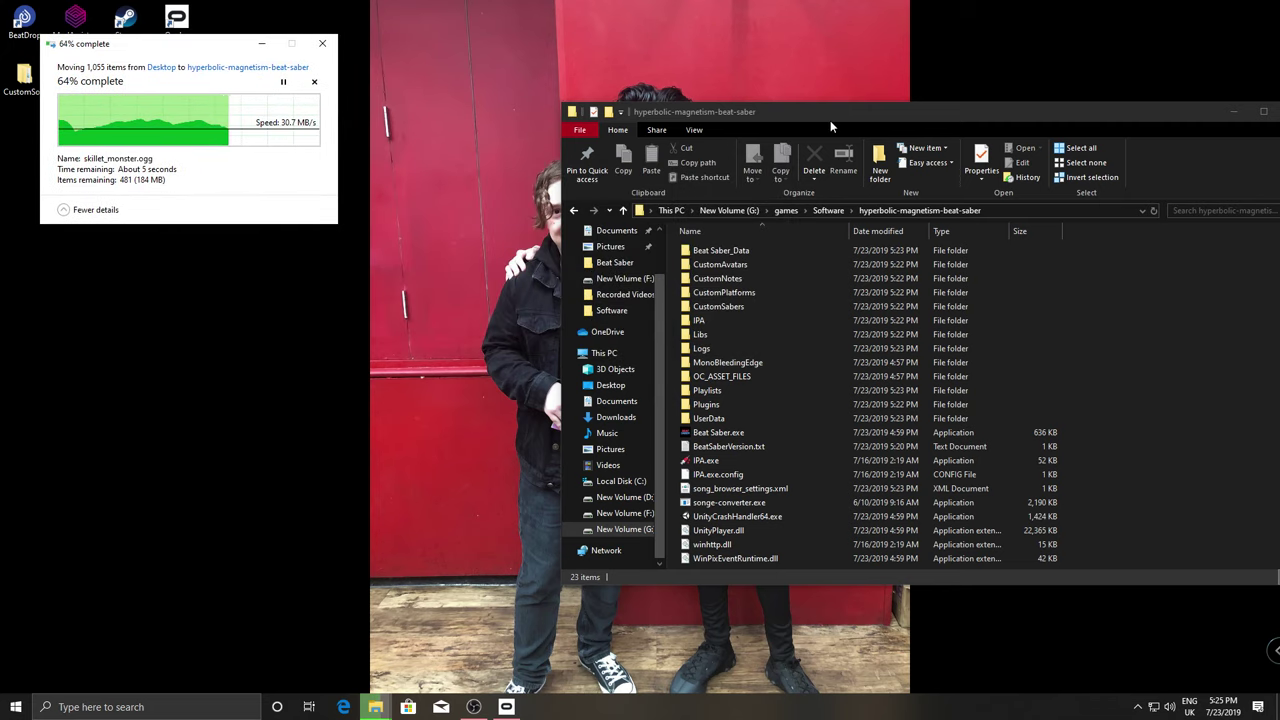
pyautogui.moveTo(830, 120); pyautogui.dragTo(681, 90)
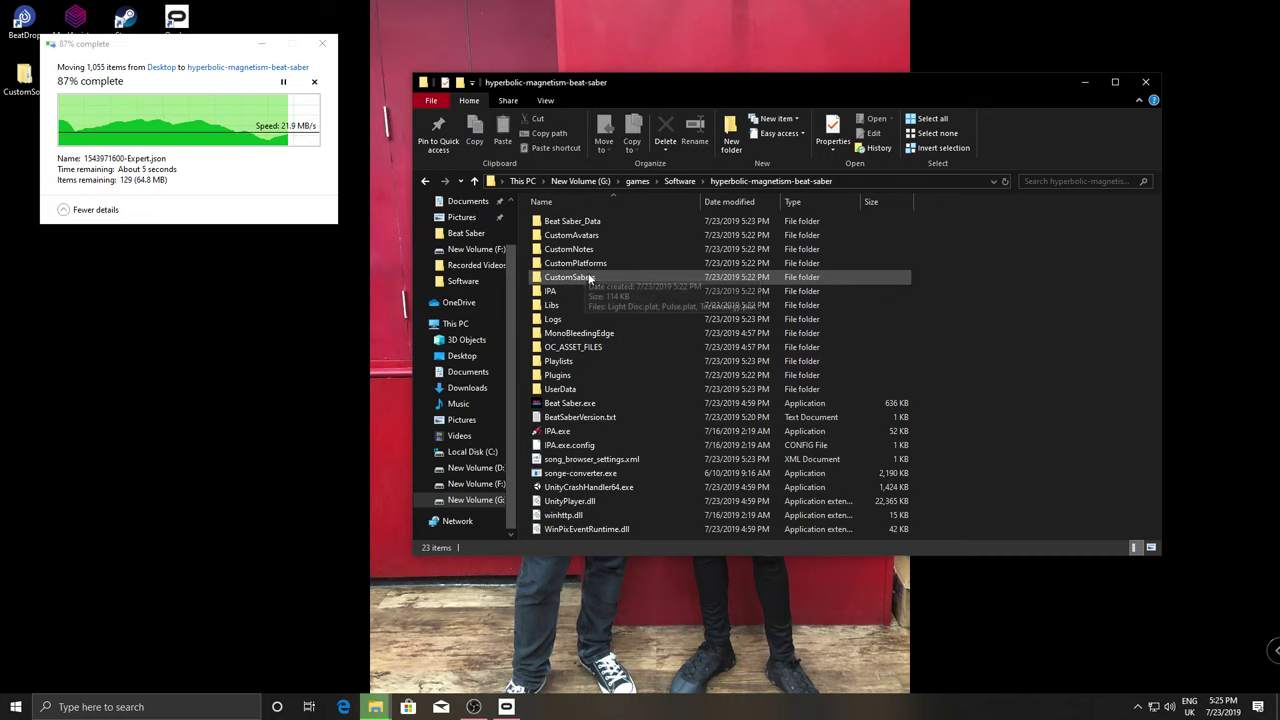
# Check the contents of the Beat Saber_Data and CustomSongs folders, returning to the main game folder
pyautogui.doubleClick(572, 221)
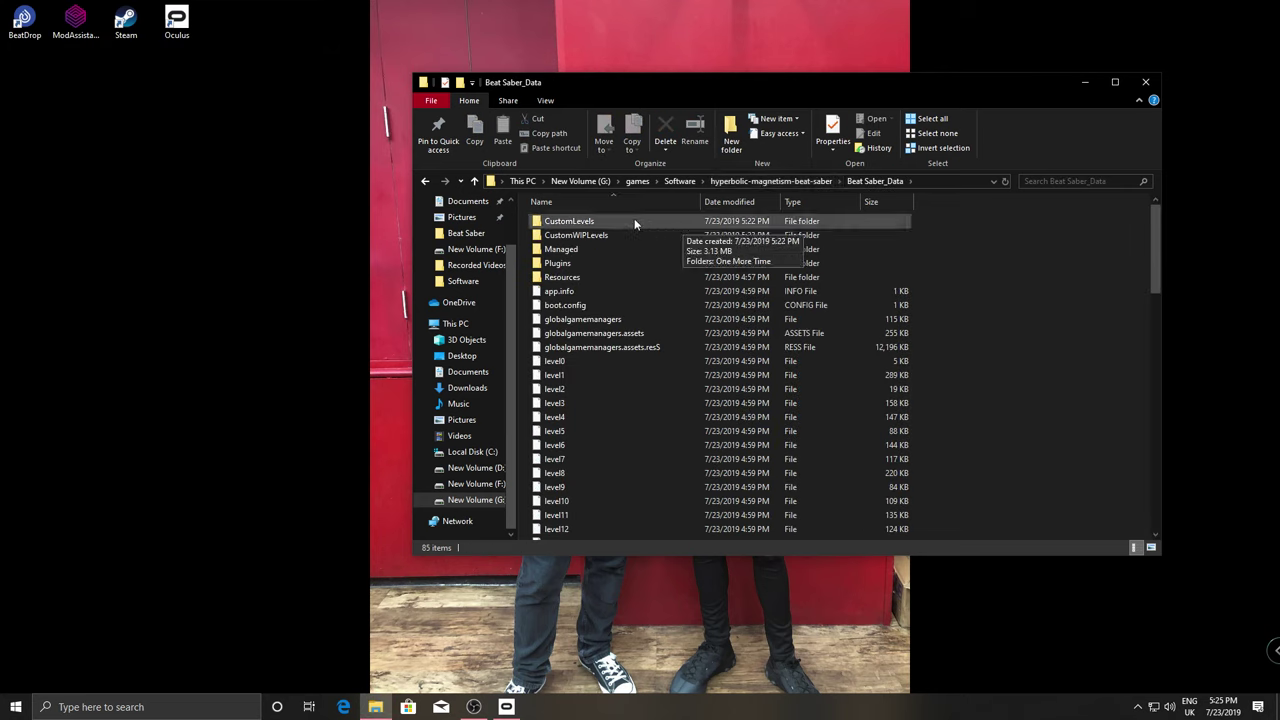
pyautogui.click(770, 181)
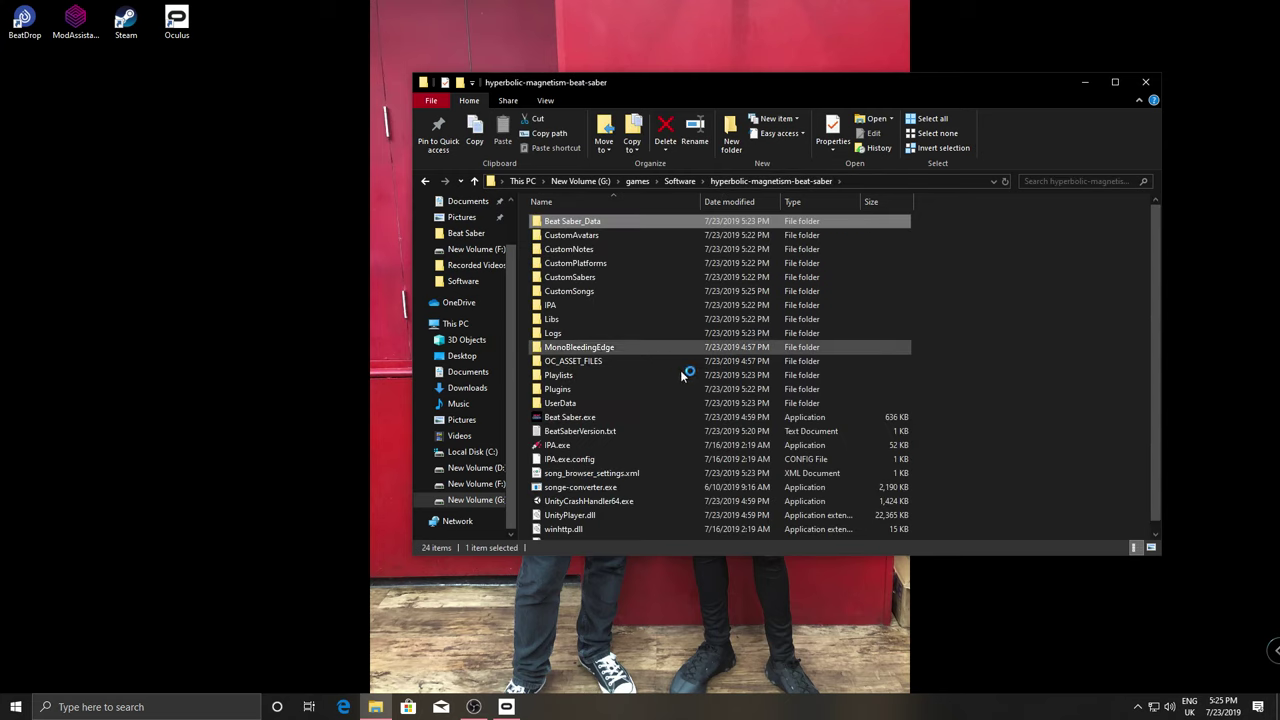
pyautogui.doubleClick(639, 291)
pyautogui.scroll(-15, 680, 275)
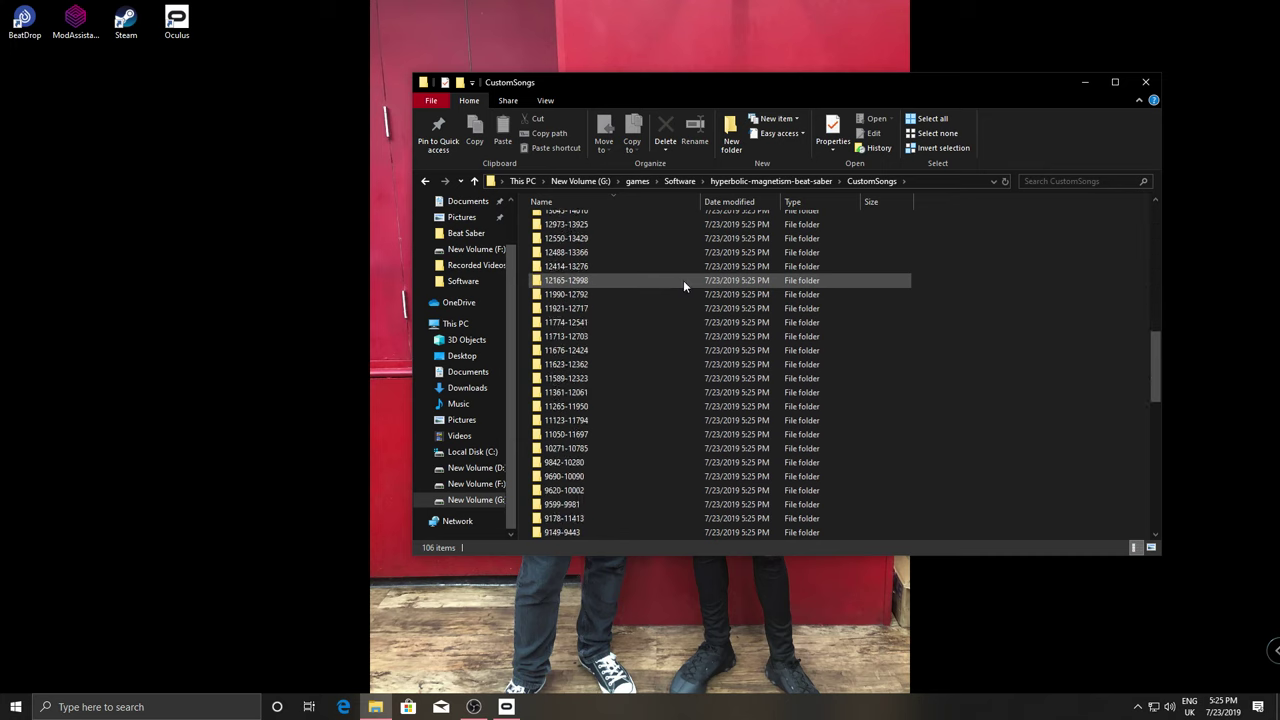
pyautogui.click(735, 182)
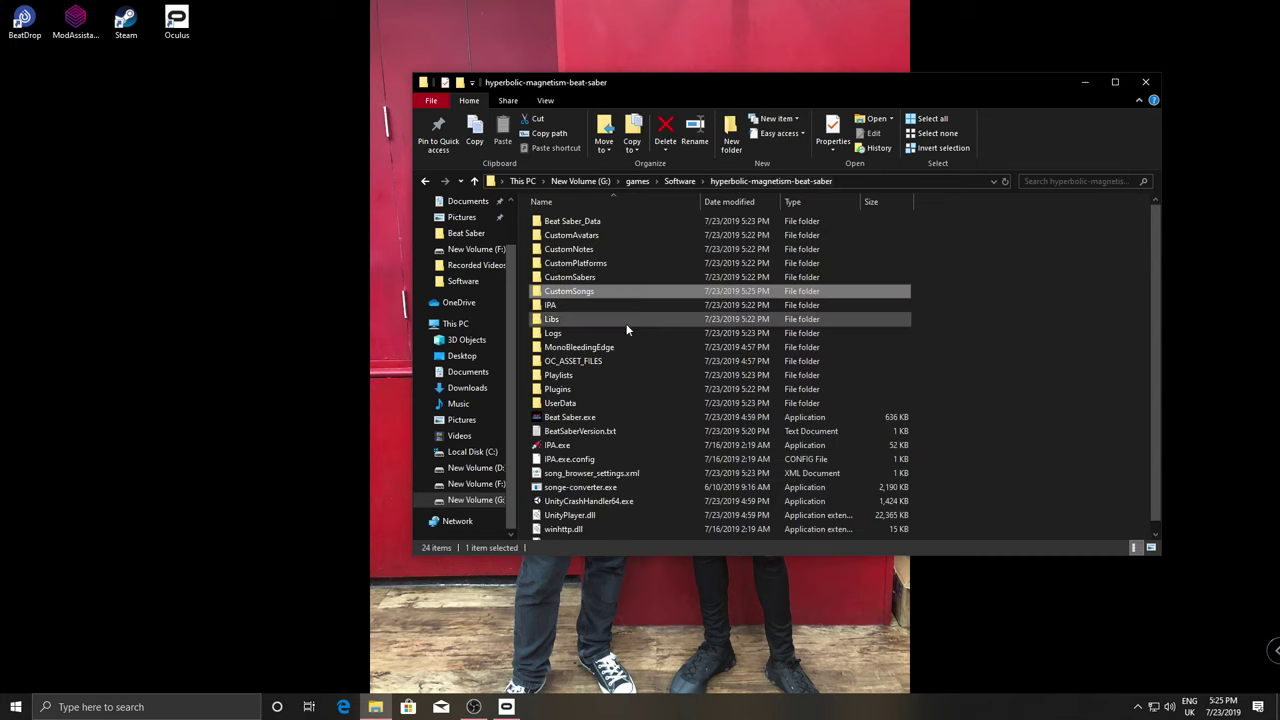
# Launch Beat Saber.exe to convert the custom songs, enlarge the converter console, and return to the game folder window
pyautogui.doubleClick(597, 418)
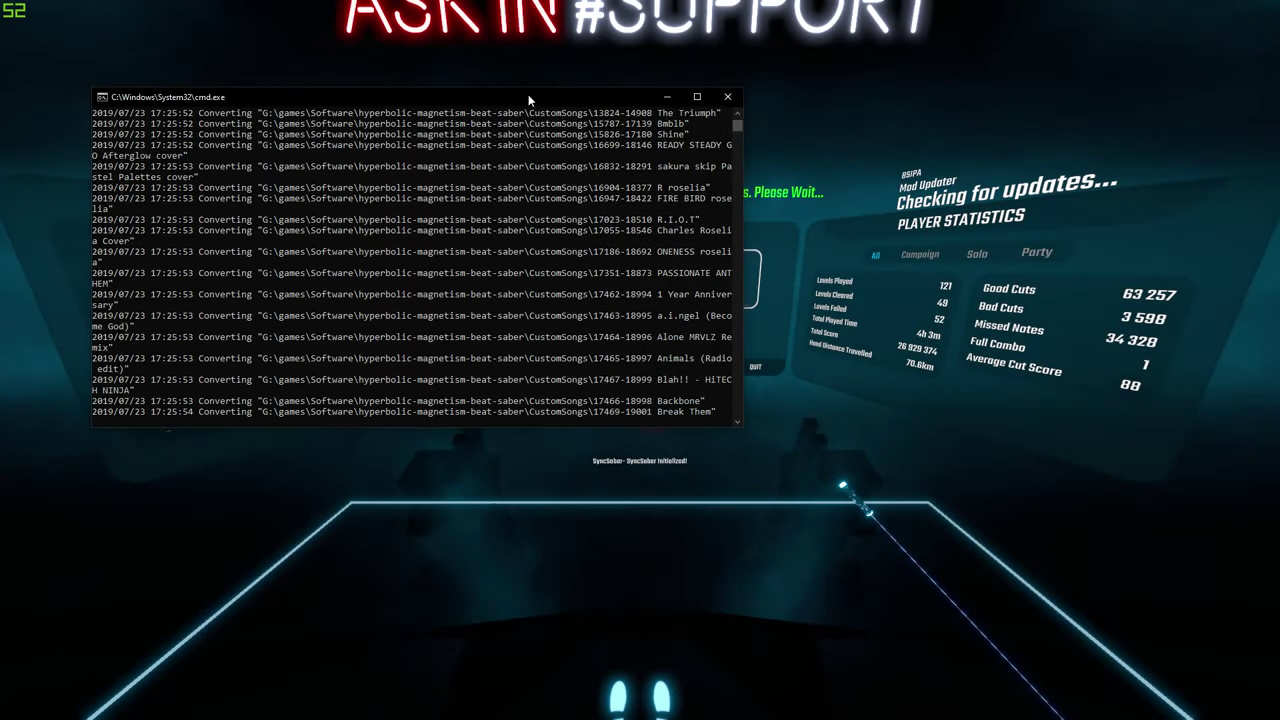
pyautogui.moveTo(528, 94); pyautogui.dragTo(751, 320)
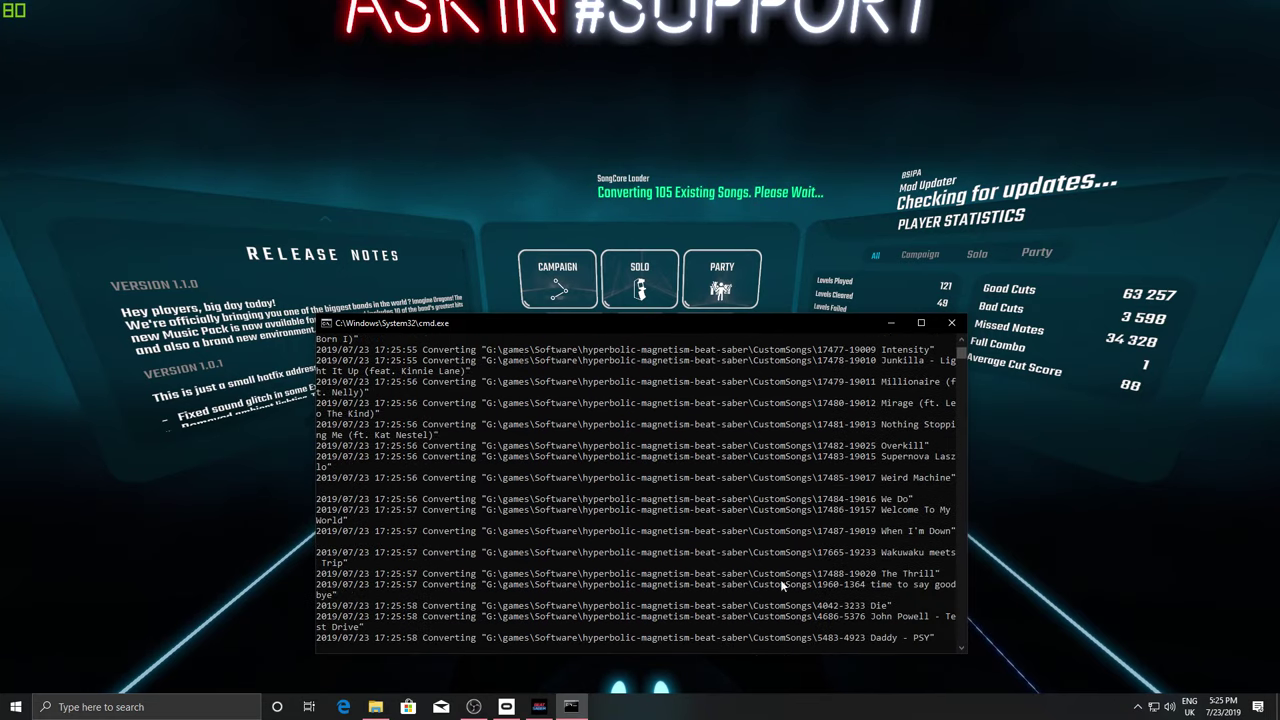
pyautogui.click(921, 323)
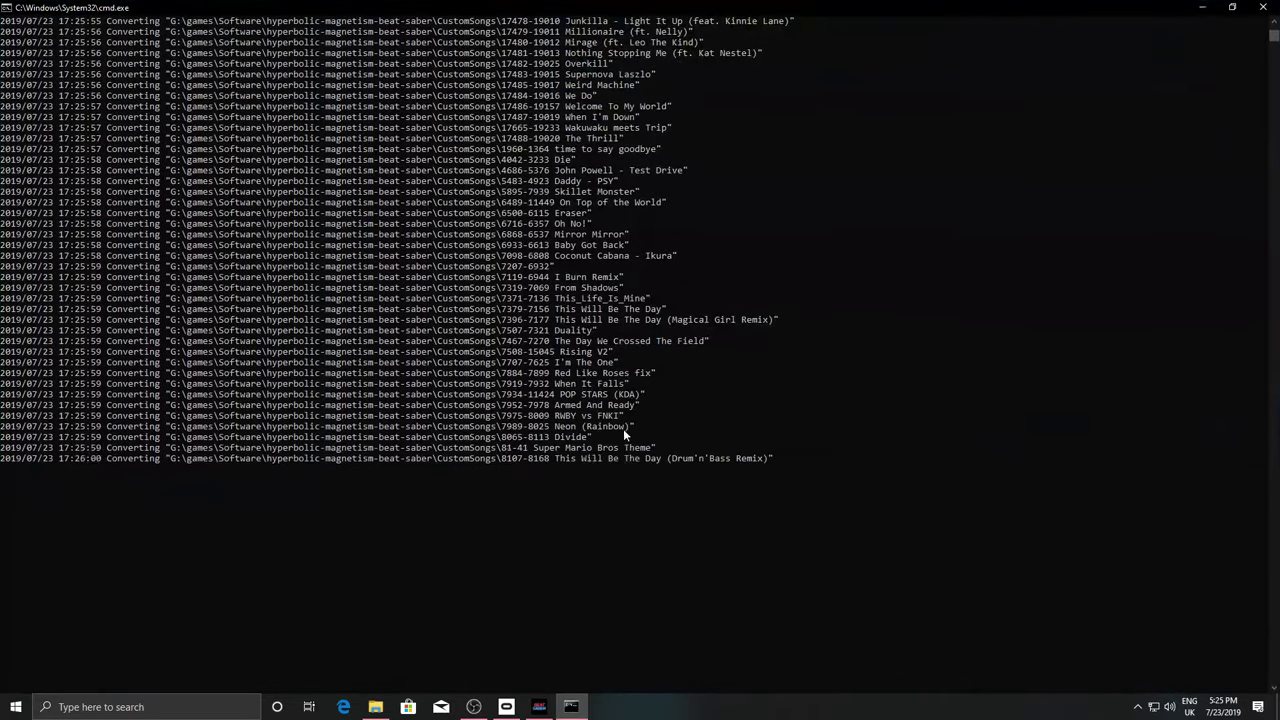
pyautogui.hotkey('alt', 'Tab')
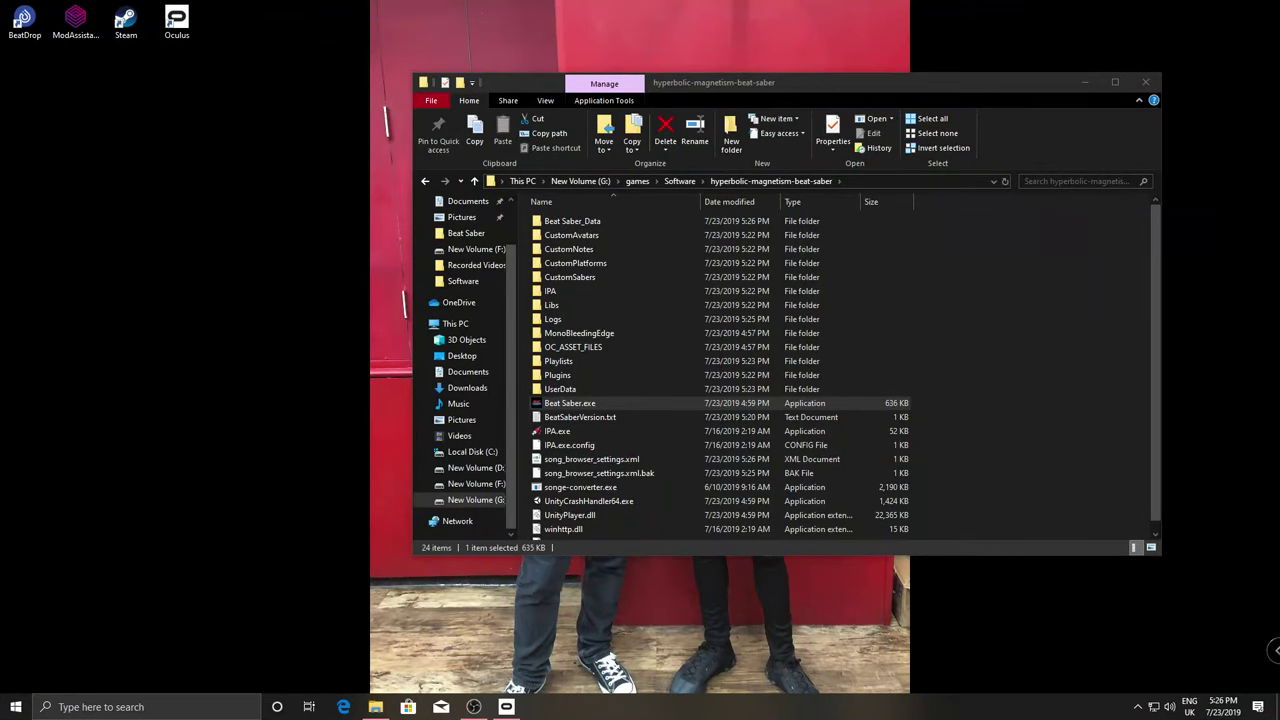
pyautogui.click(853, 304)
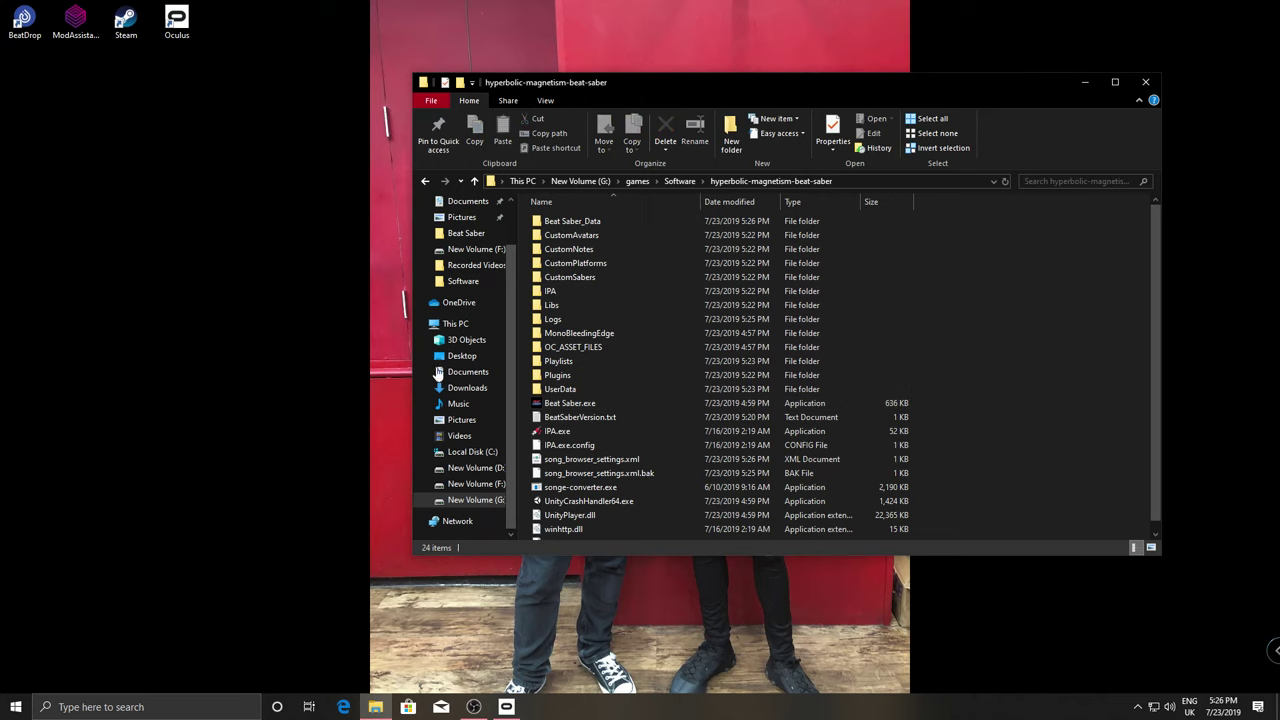
# Switch to the Edge browser and go to beatsaver.com
pyautogui.click(341, 707)
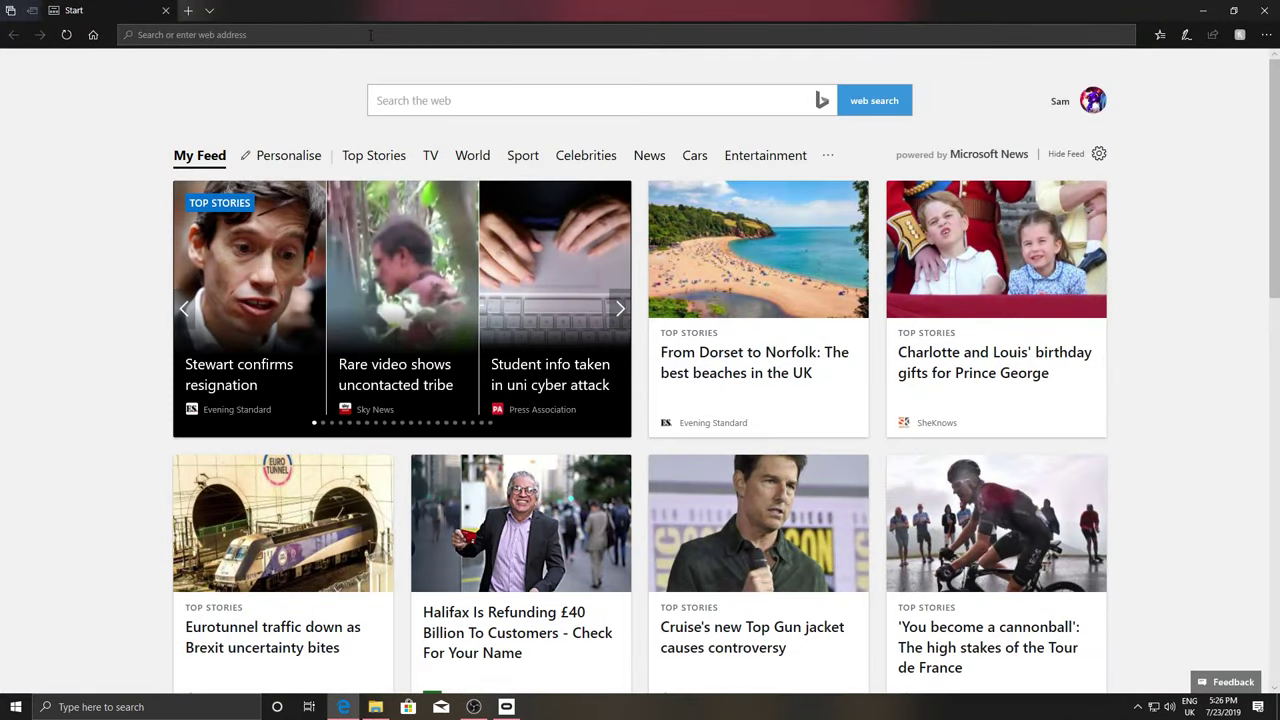
pyautogui.write('beatsa')
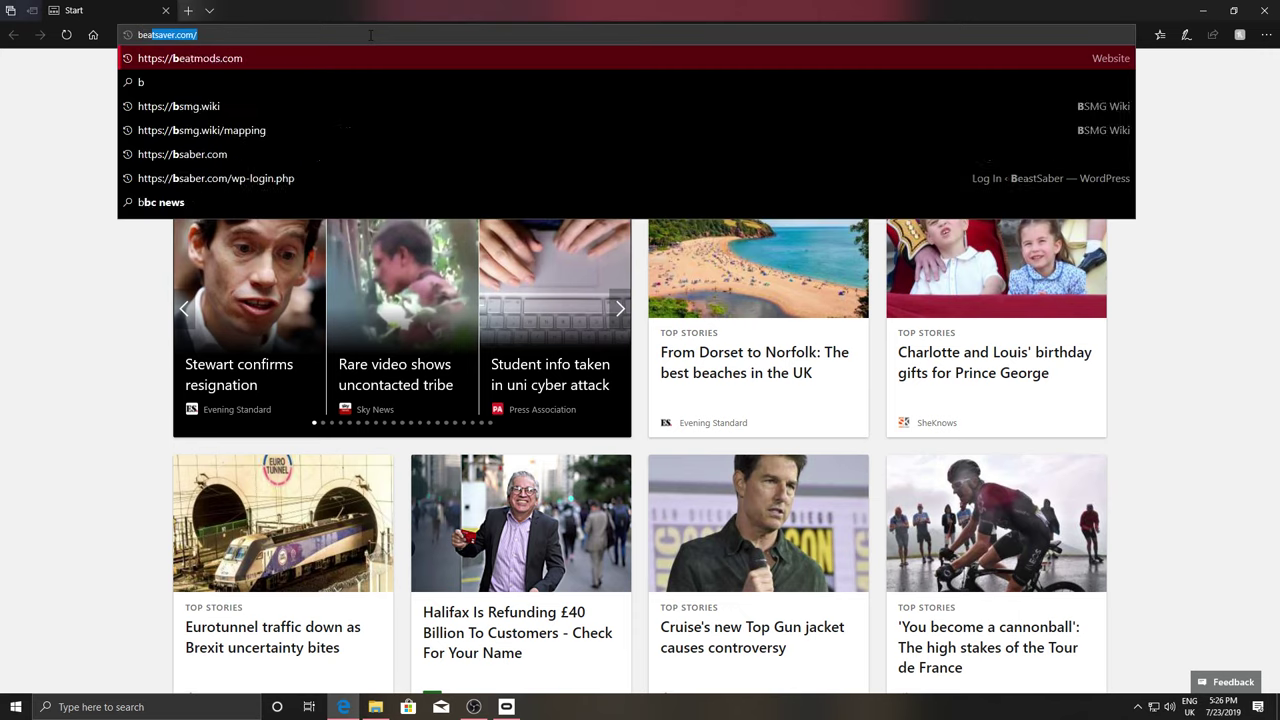
pyautogui.write('ver')
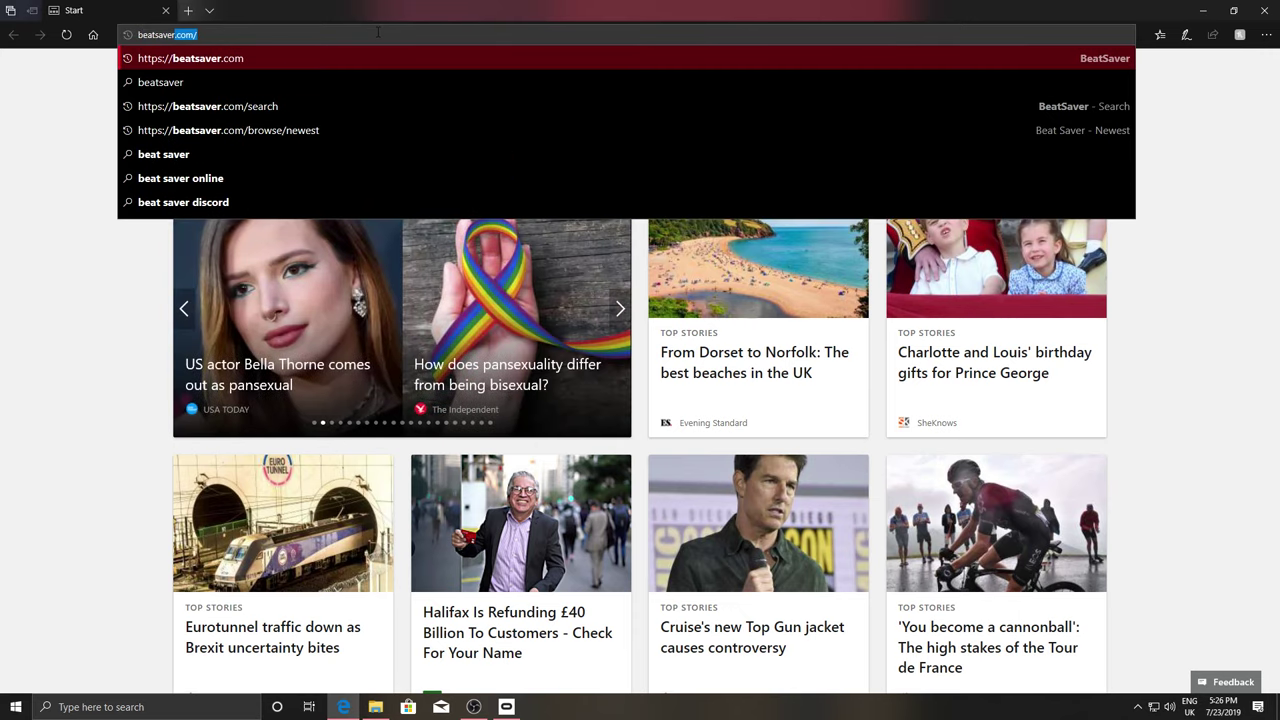
pyautogui.press('Return')
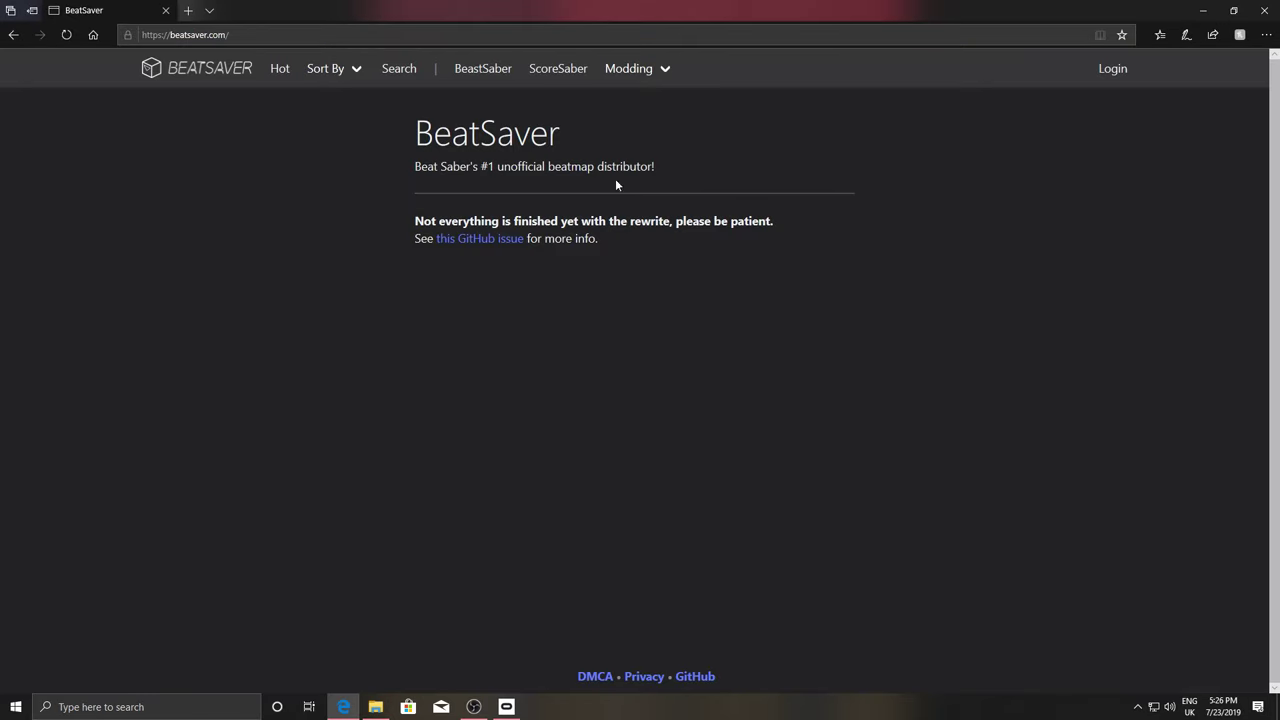
pyautogui.moveTo(381, 146); pyautogui.dragTo(668, 178)
pyautogui.click(668, 178)
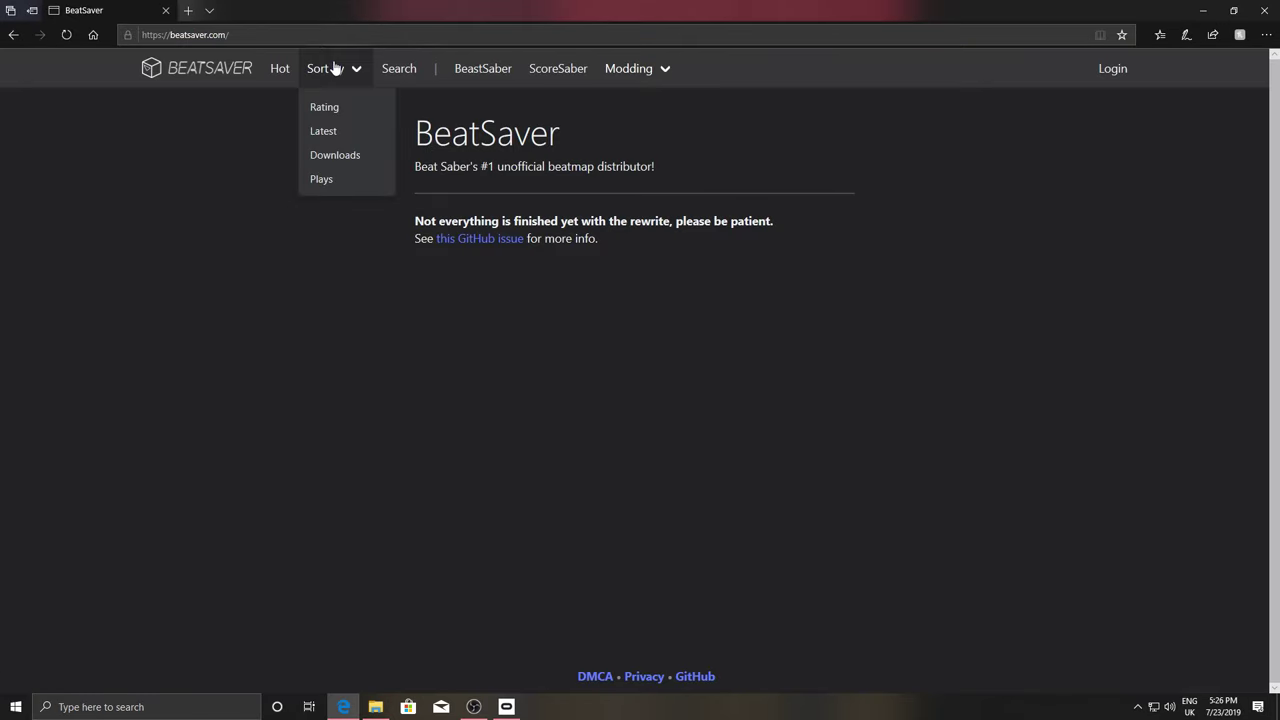
# Download Cracks (Flux Pavilion Remix) from BeatSaver's Hot list and open the downloaded archive
pyautogui.click(279, 69)
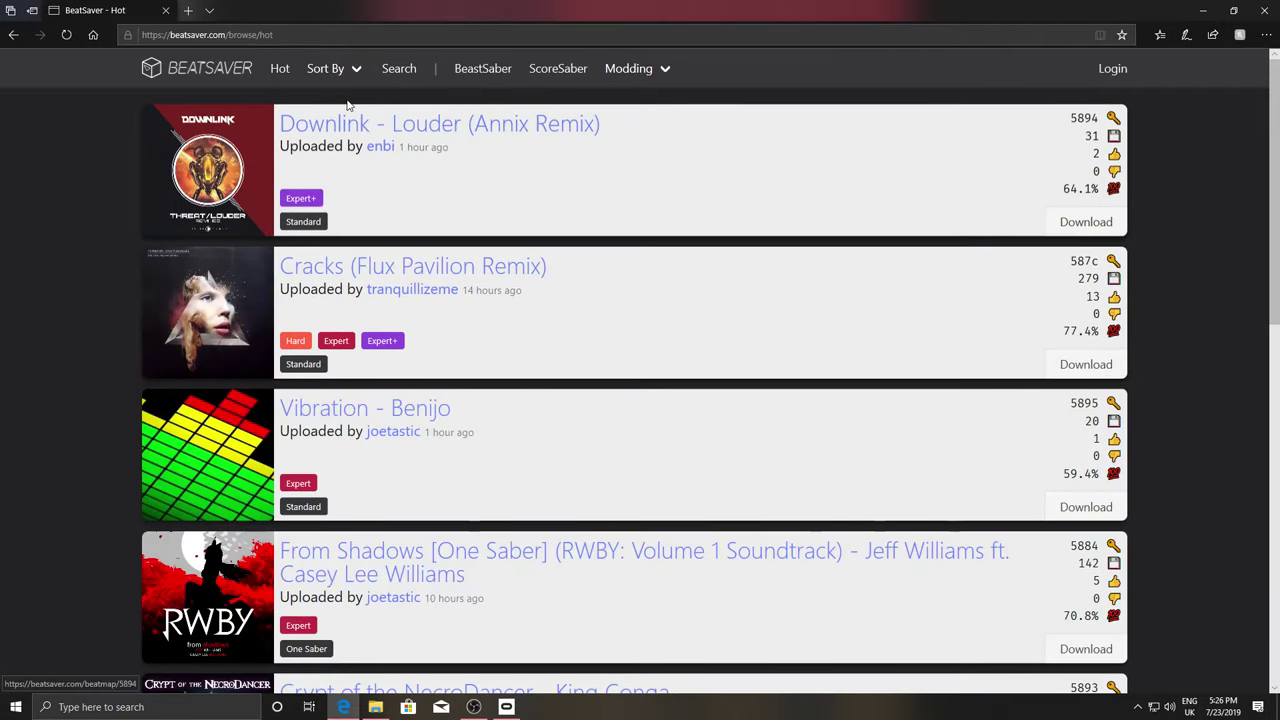
pyautogui.click(337, 270)
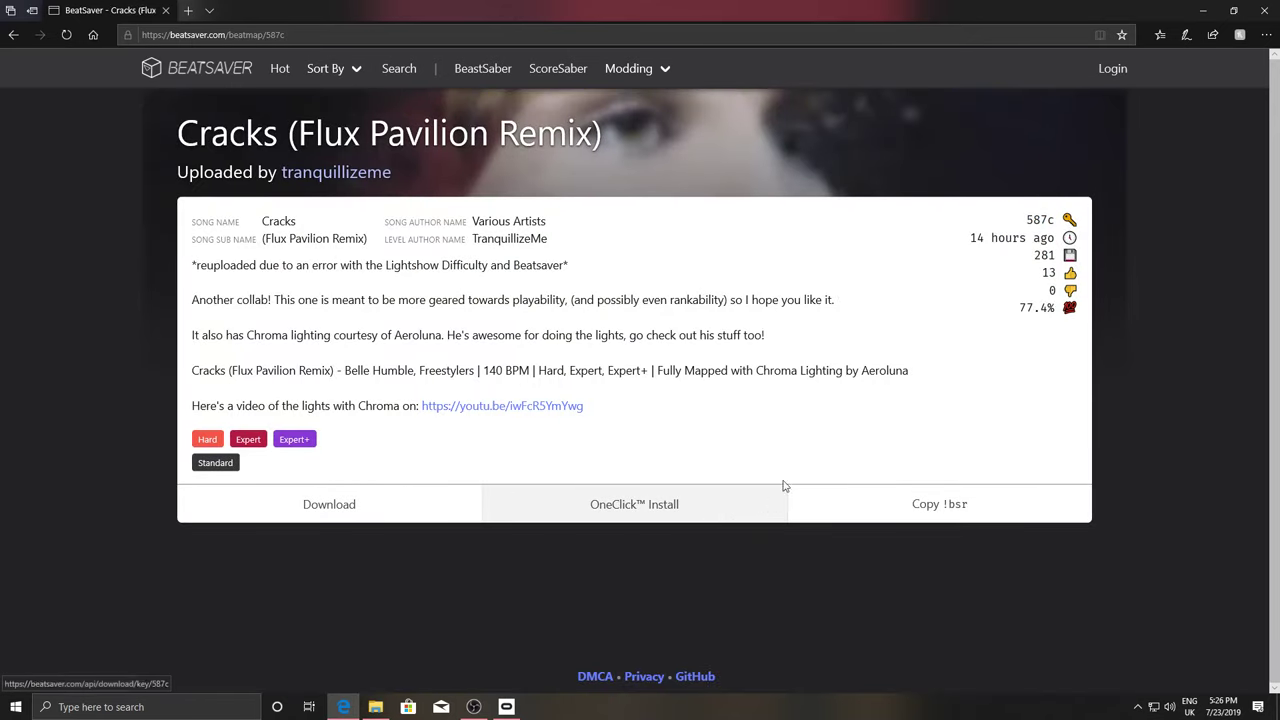
pyautogui.click(311, 506)
pyautogui.click(674, 676)
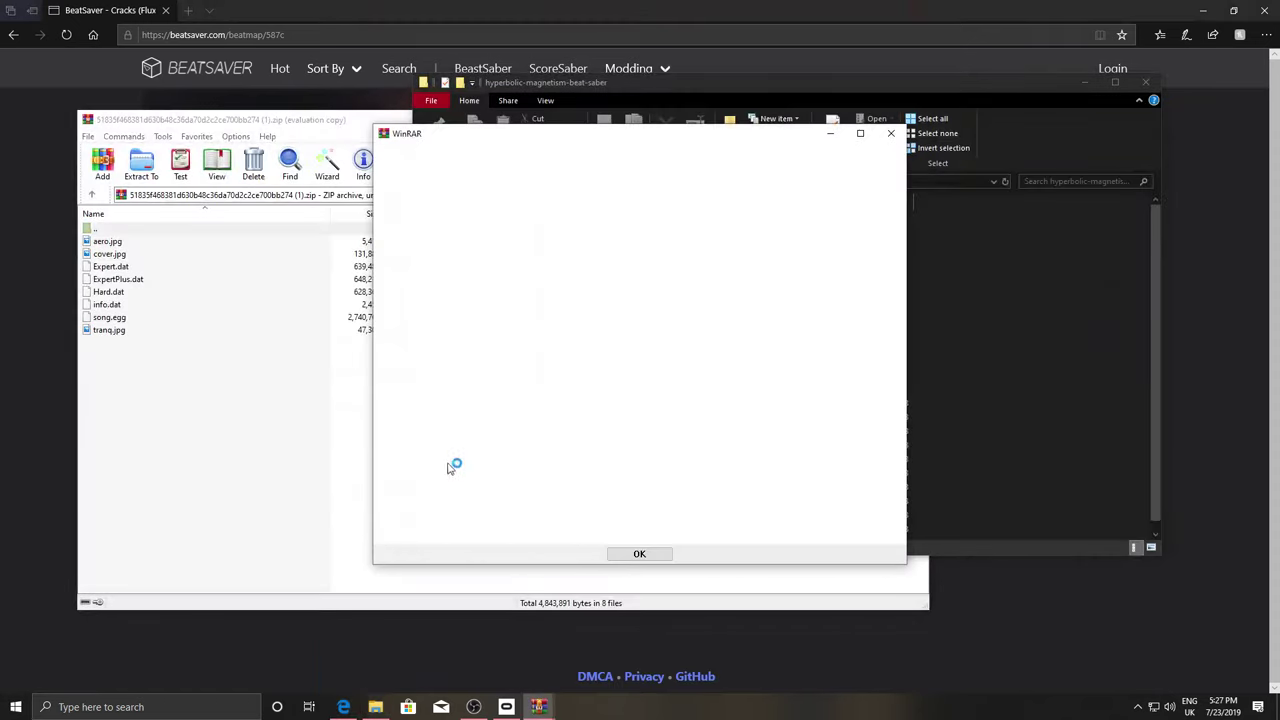
pyautogui.click(891, 134)
pyautogui.moveTo(224, 471); pyautogui.dragTo(174, 237)
pyautogui.click(380, 484)
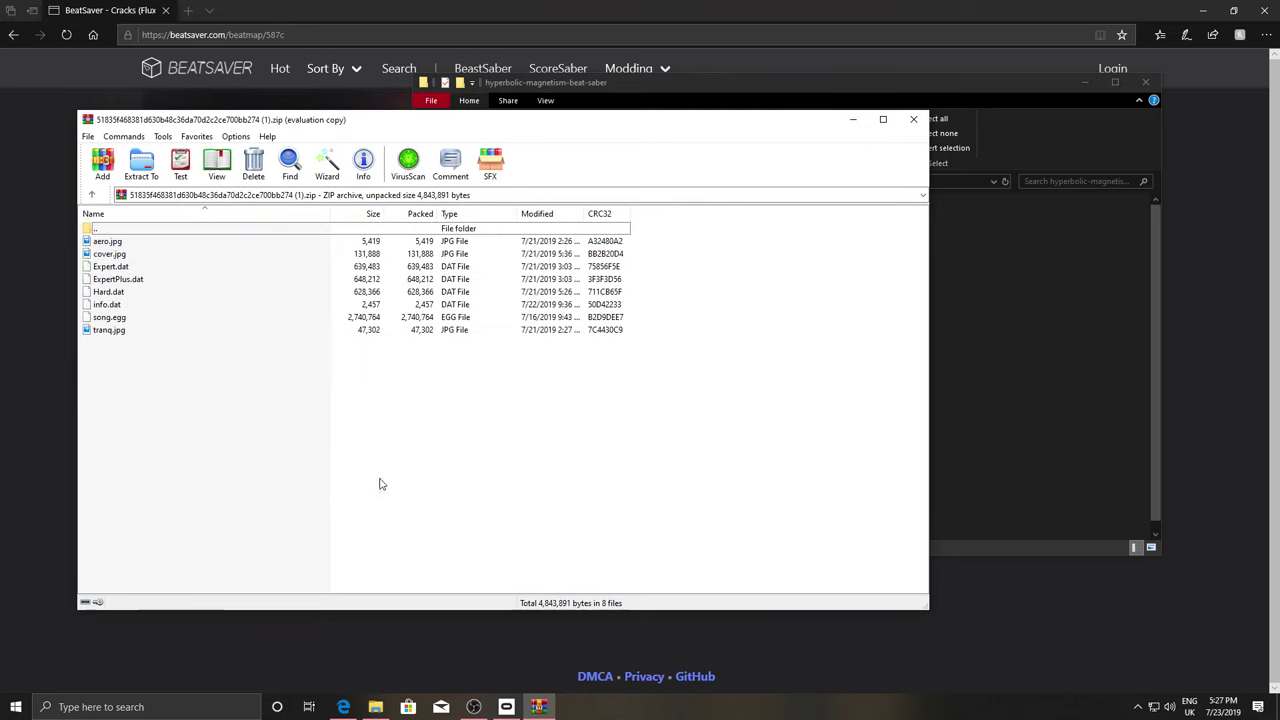
pyautogui.click(939, 392)
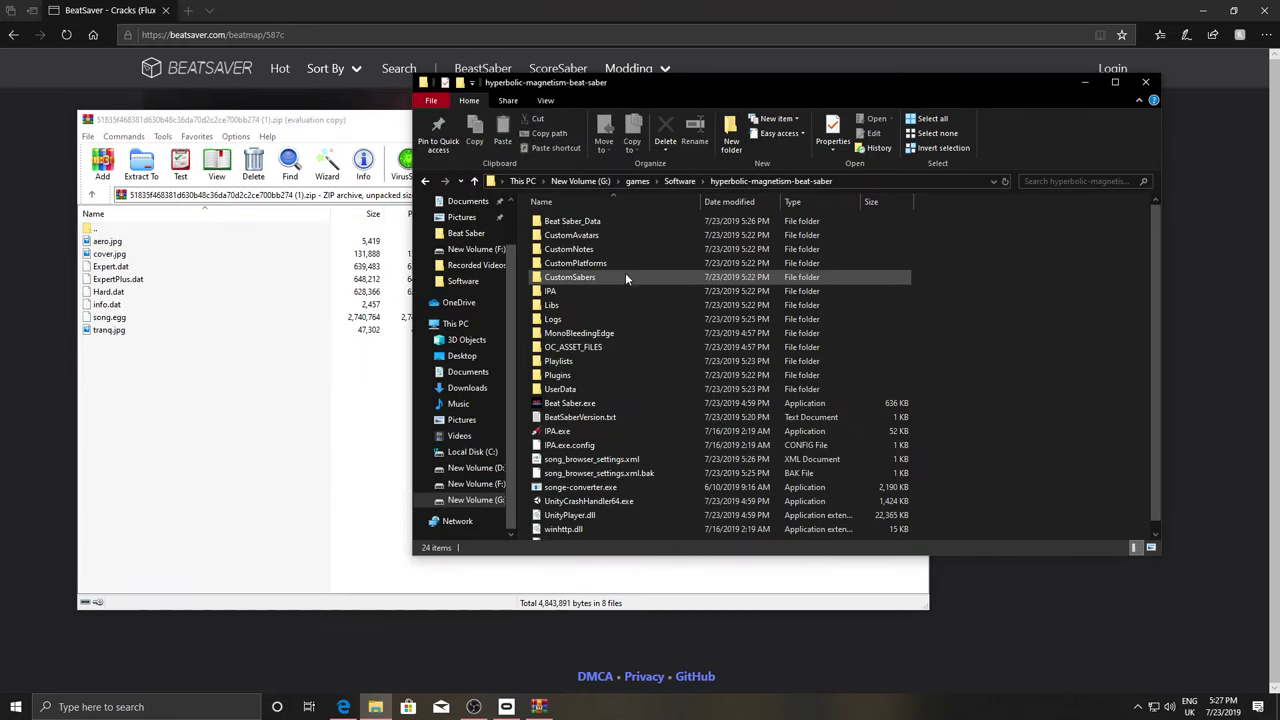
pyautogui.click(596, 277)
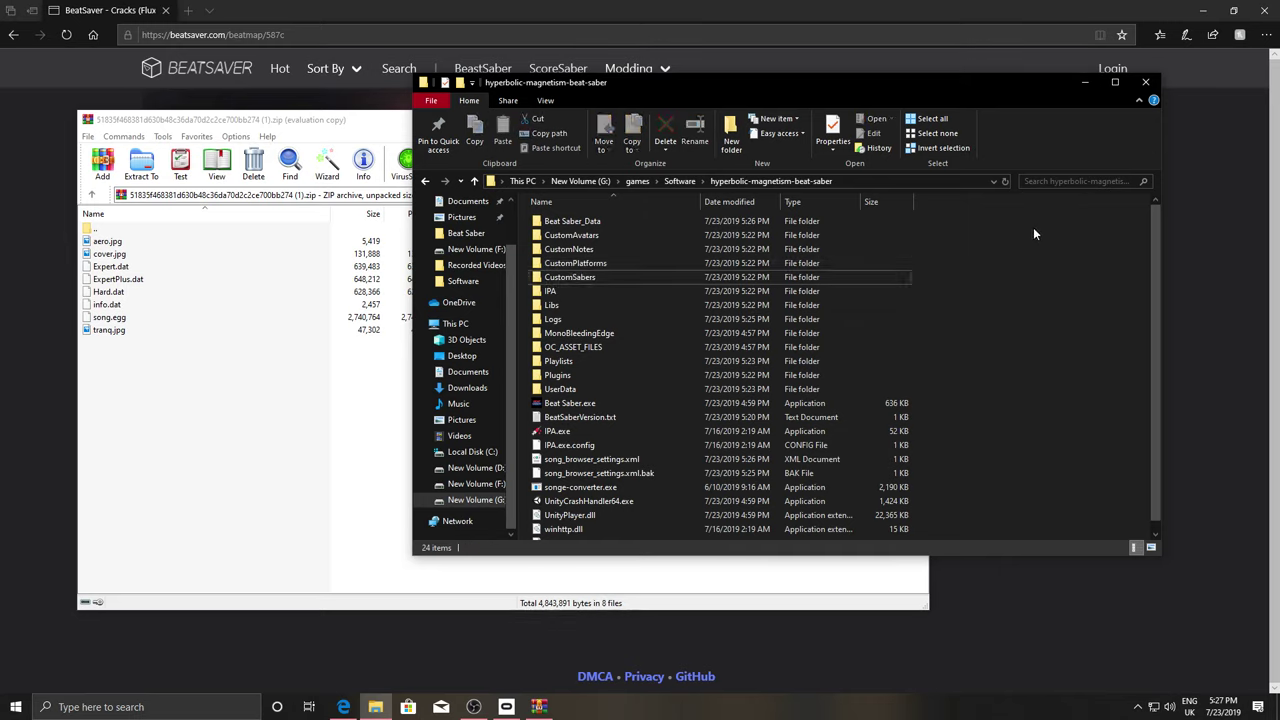
pyautogui.moveTo(1040, 228); pyautogui.dragTo(896, 332)
pyautogui.click(626, 218)
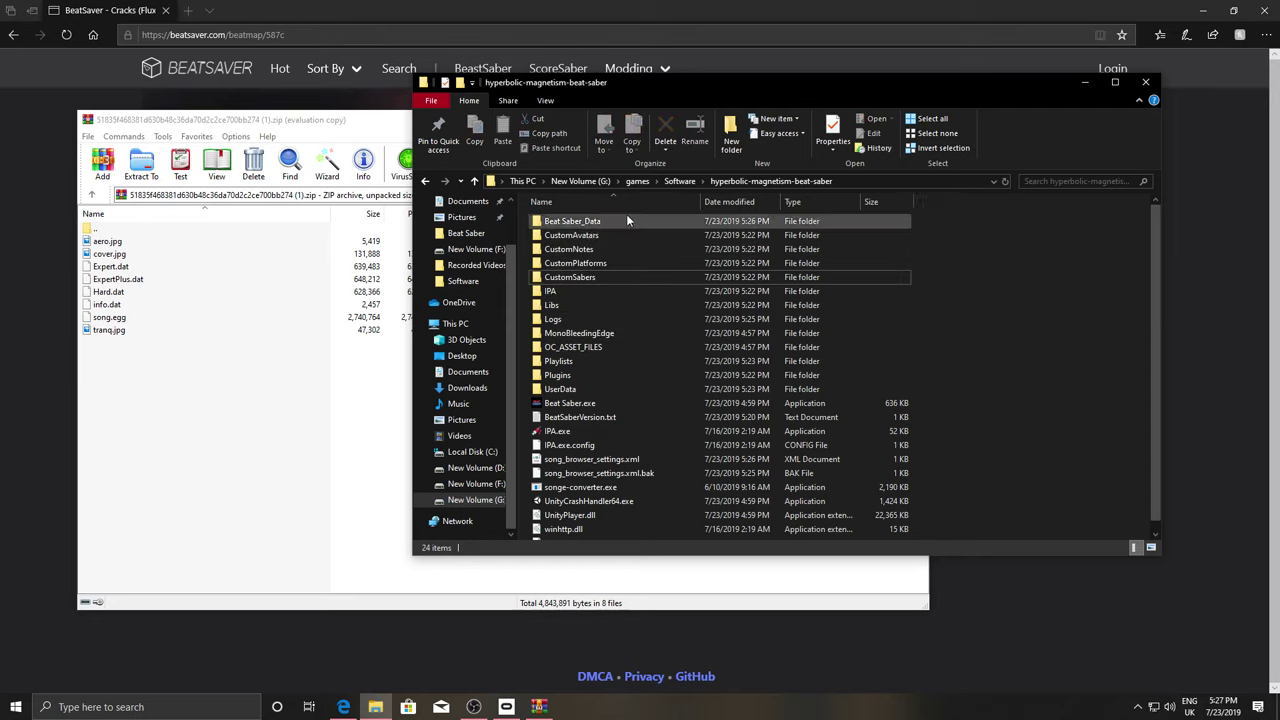
pyautogui.doubleClick(627, 219)
pyautogui.doubleClick(634, 235)
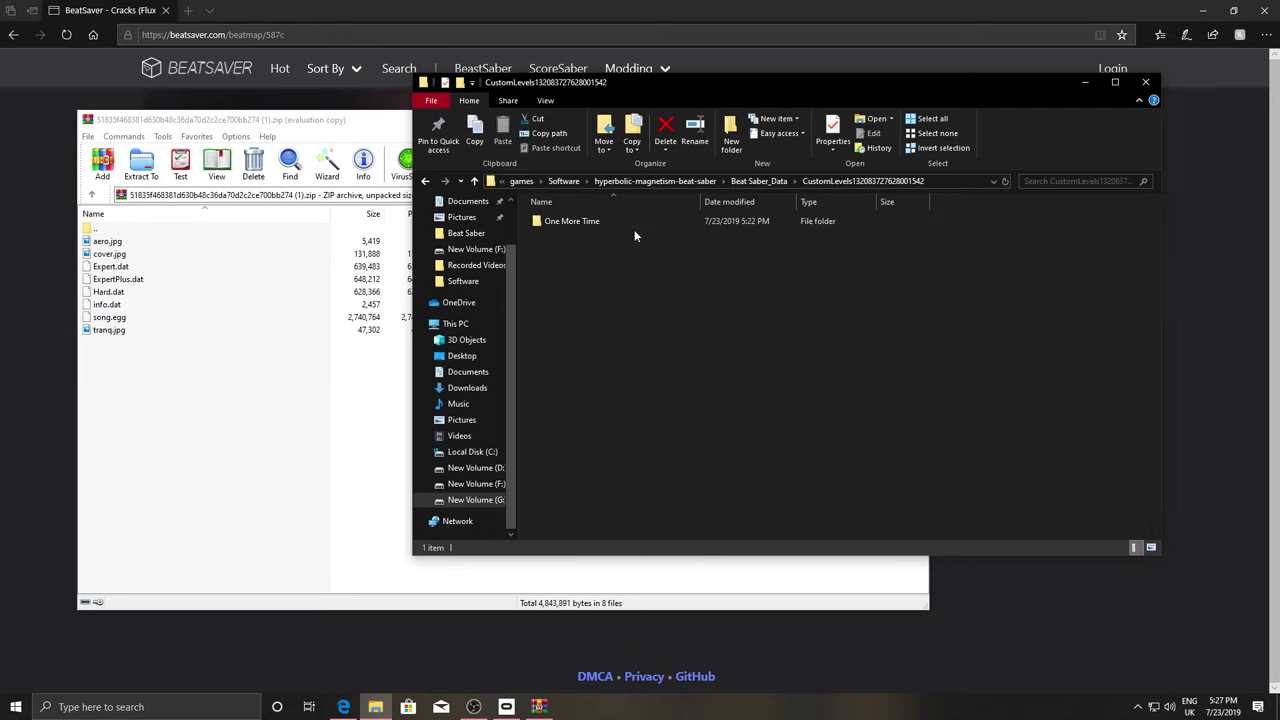
pyautogui.press('BackSpace')
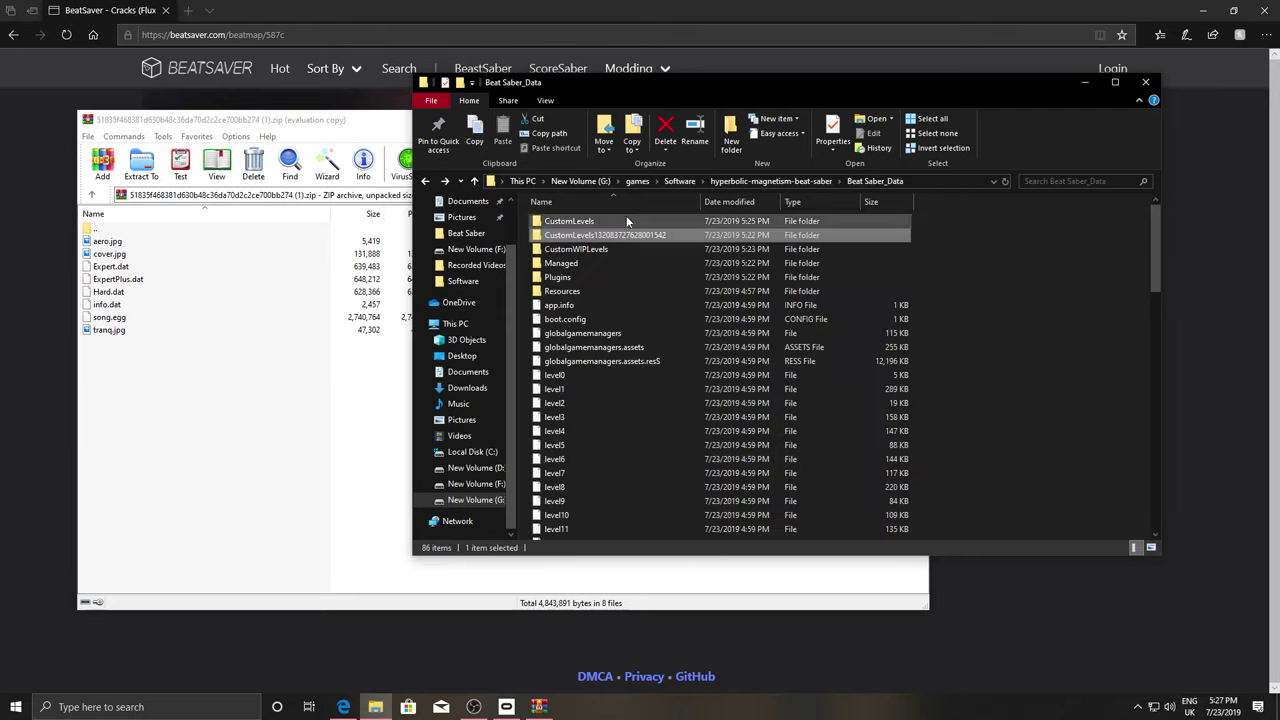
pyautogui.doubleClick(627, 218)
pyautogui.press('BackSpace')
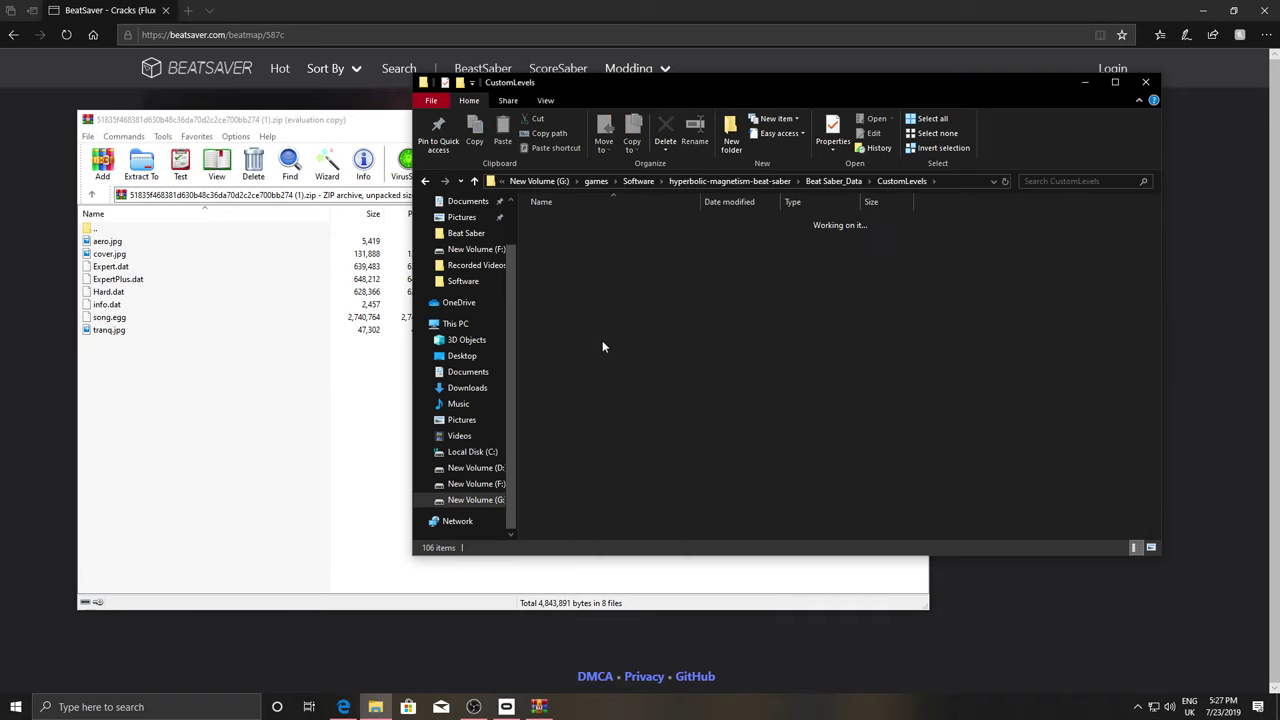
pyautogui.doubleClick(600, 238)
pyautogui.press('BackSpace')
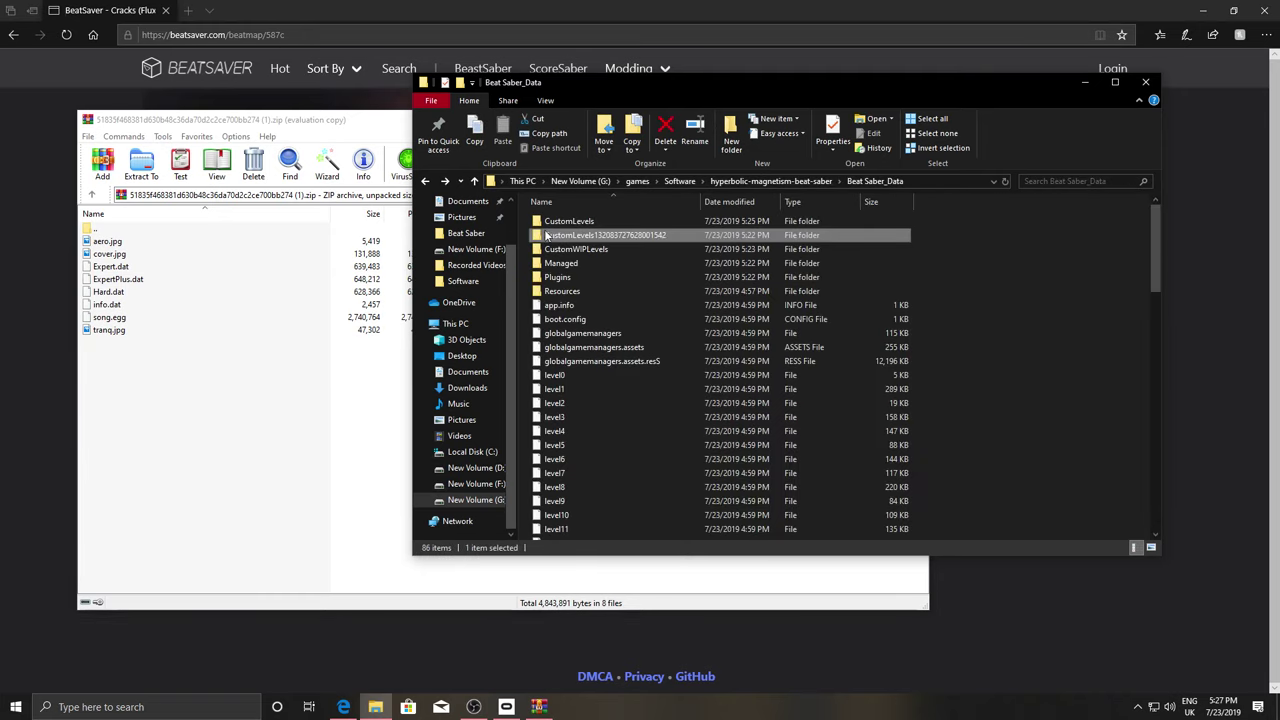
pyautogui.doubleClick(687, 235)
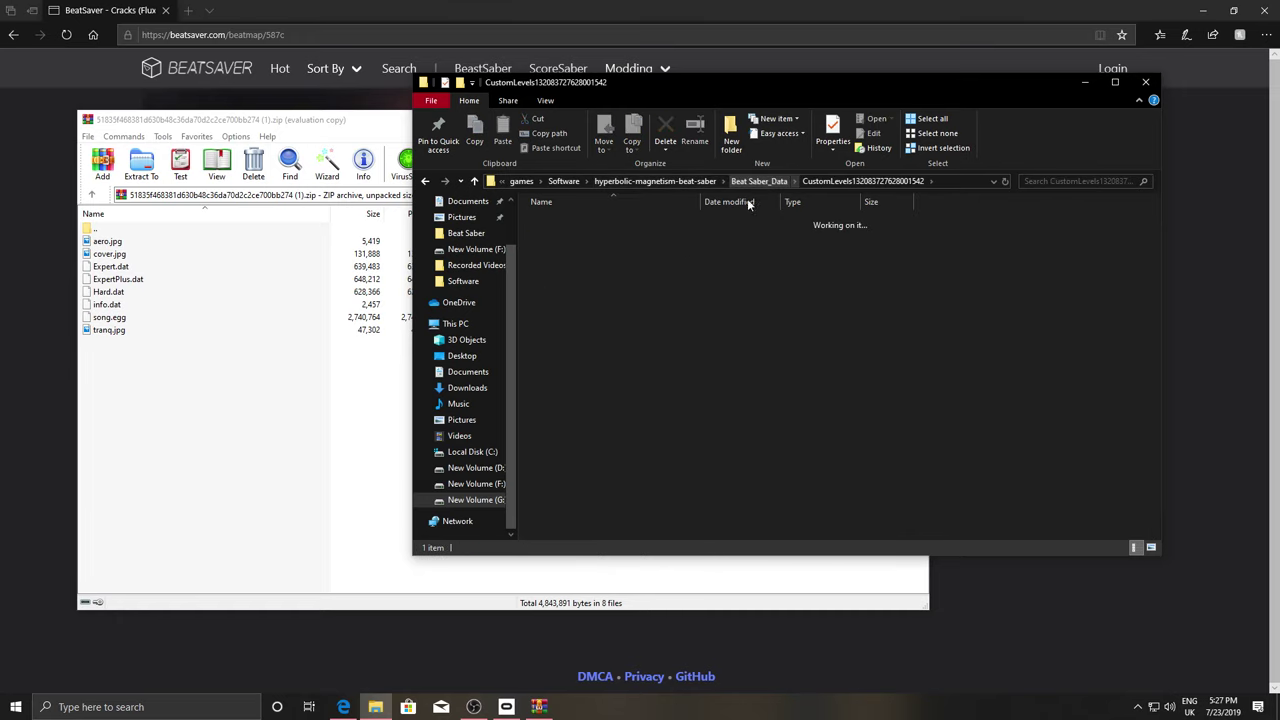
pyautogui.press('BackSpace')
pyautogui.doubleClick(659, 219)
pyautogui.press('BackSpace')
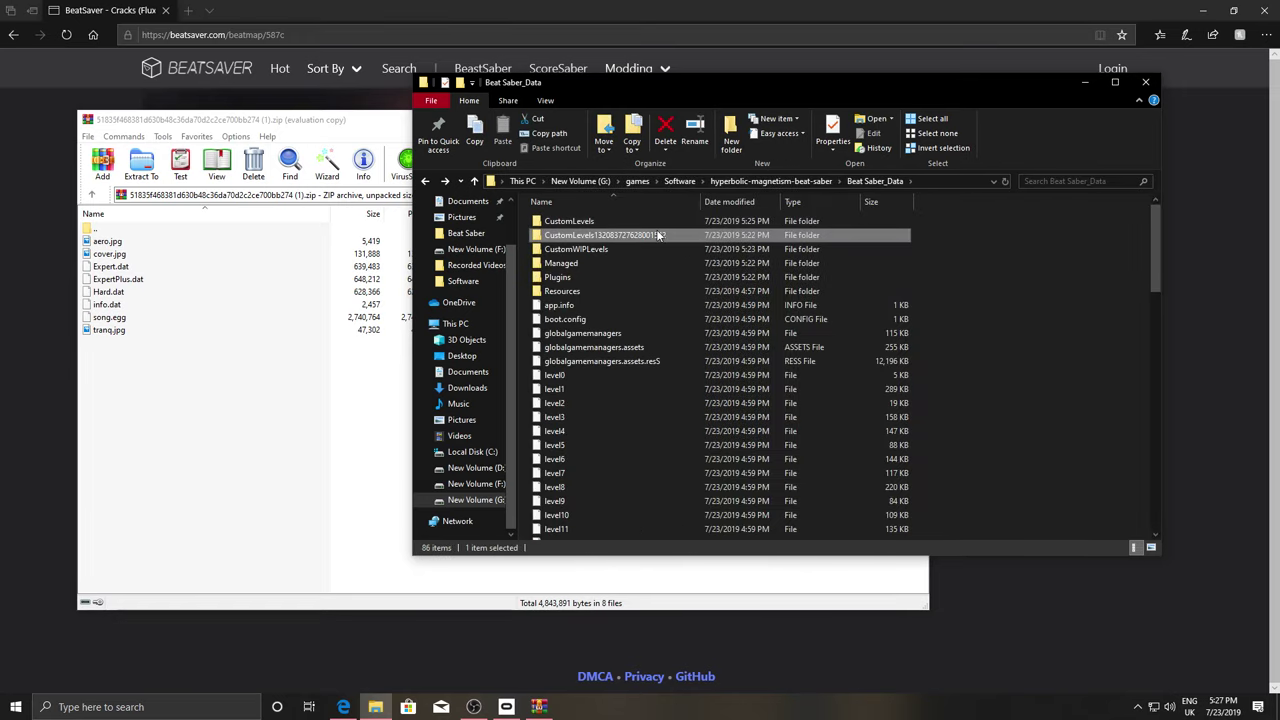
pyautogui.doubleClick(657, 235)
pyautogui.press('BackSpace')
pyautogui.click(631, 222)
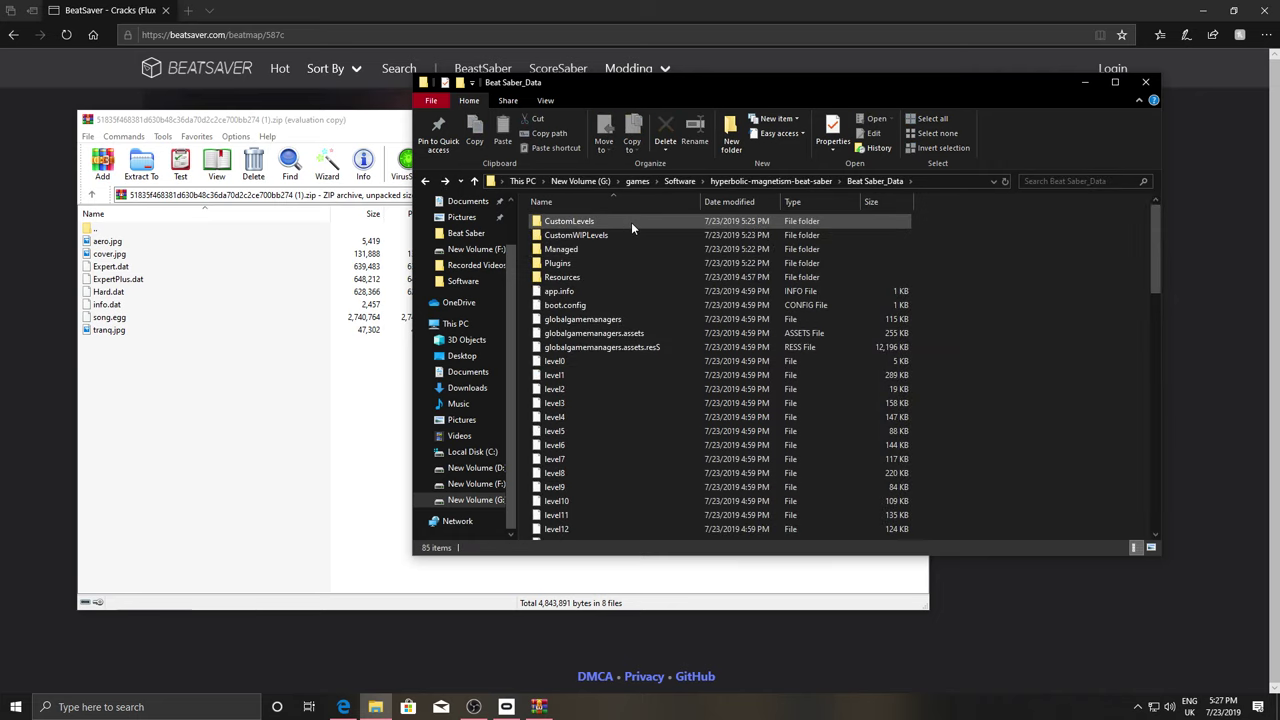
pyautogui.doubleClick(631, 222)
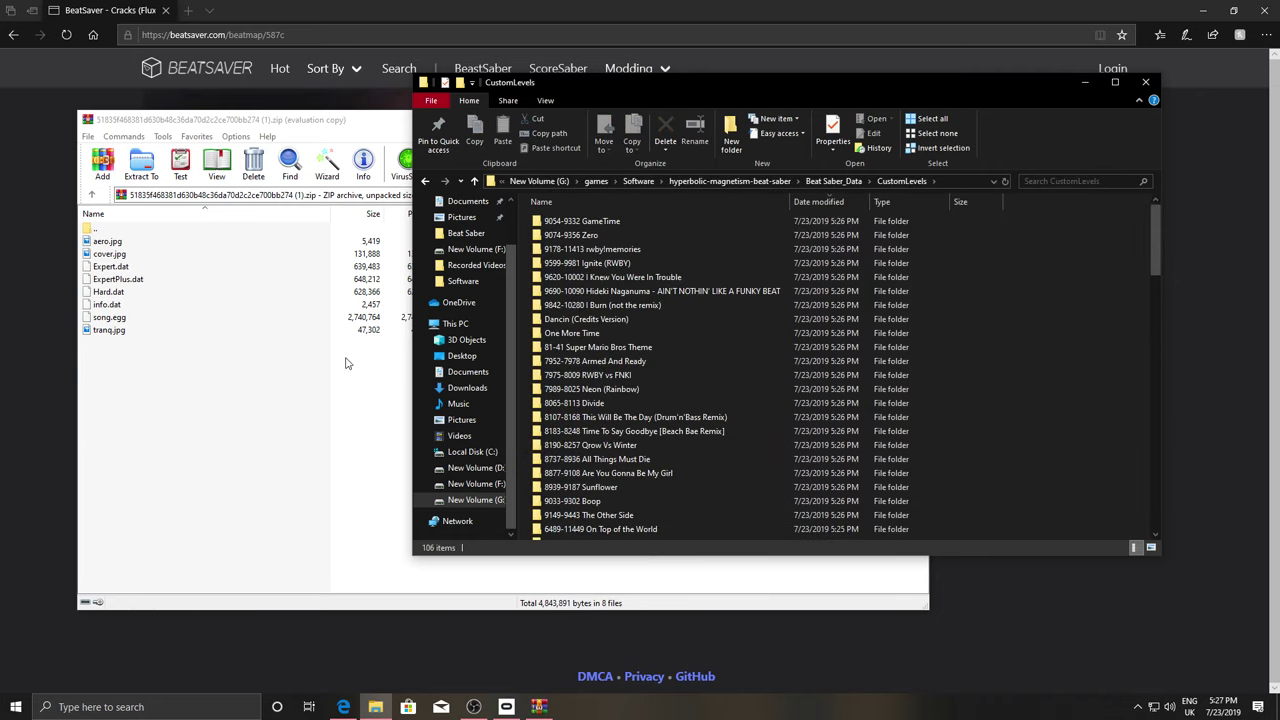
pyautogui.moveTo(183, 371); pyautogui.dragTo(158, 236)
pyautogui.moveTo(214, 388); pyautogui.dragTo(212, 245)
pyautogui.click(234, 360)
pyautogui.moveTo(263, 360); pyautogui.dragTo(265, 253)
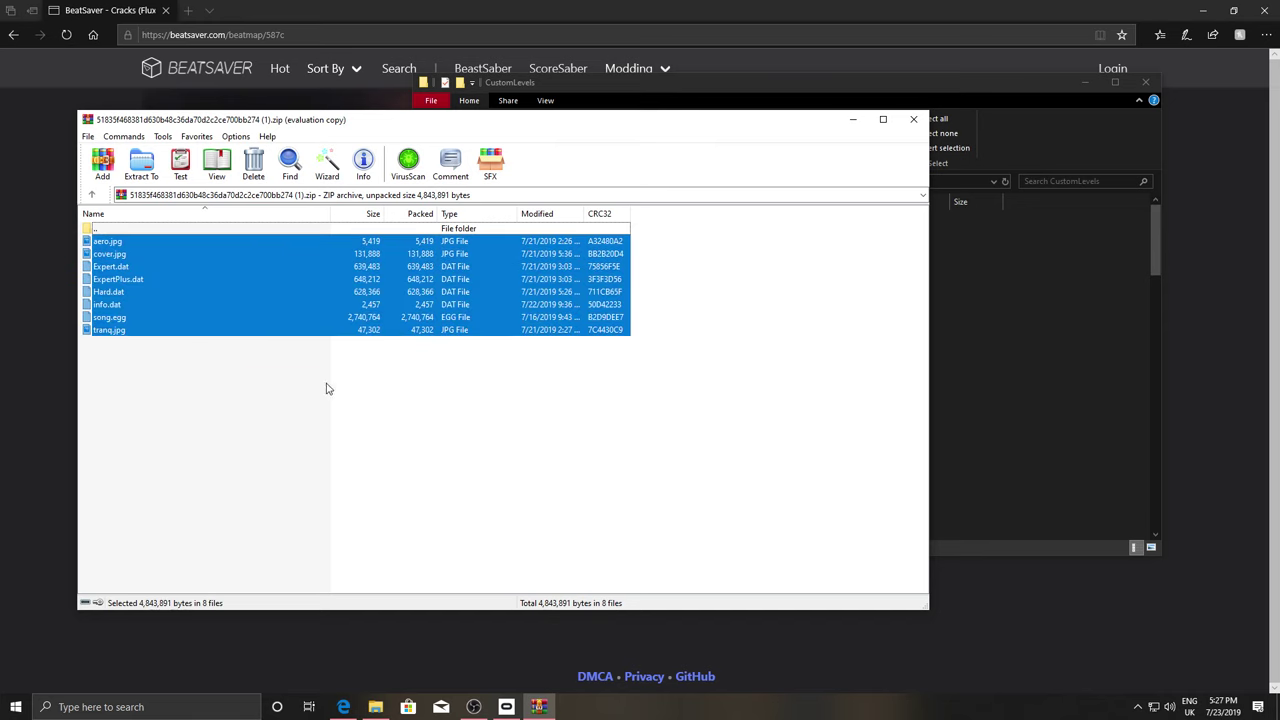
pyautogui.click(326, 383)
# Create a new folder with its default name inside CustomLevels and open it
pyautogui.click(1012, 419)
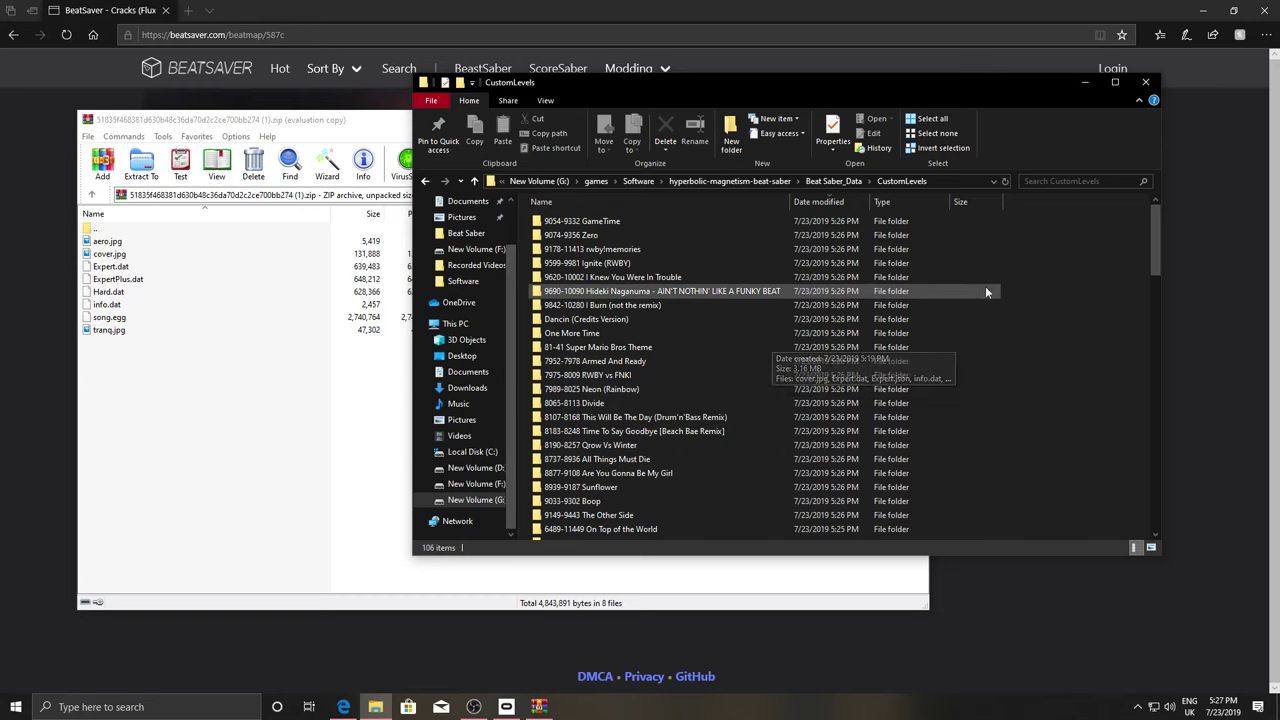
pyautogui.rightClick(1019, 283)
pyautogui.moveTo(1068, 445)
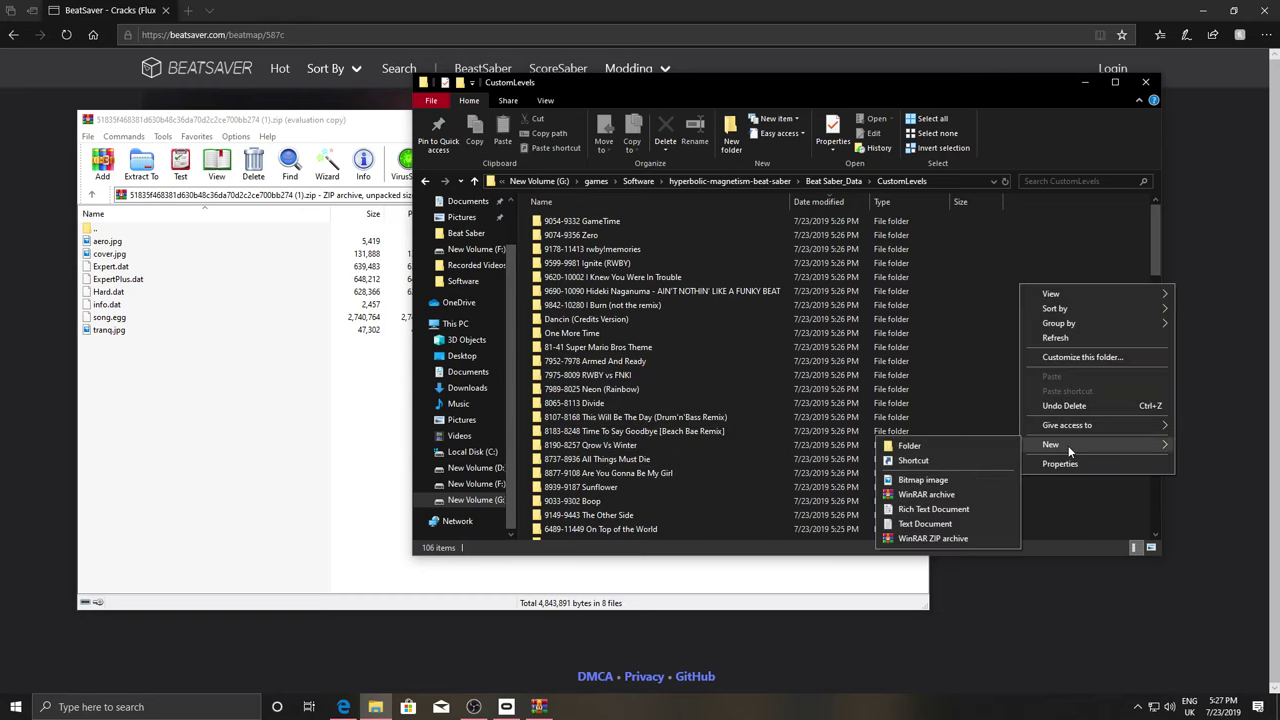
pyautogui.click(946, 442)
pyautogui.click(966, 418)
pyautogui.doubleClick(565, 221)
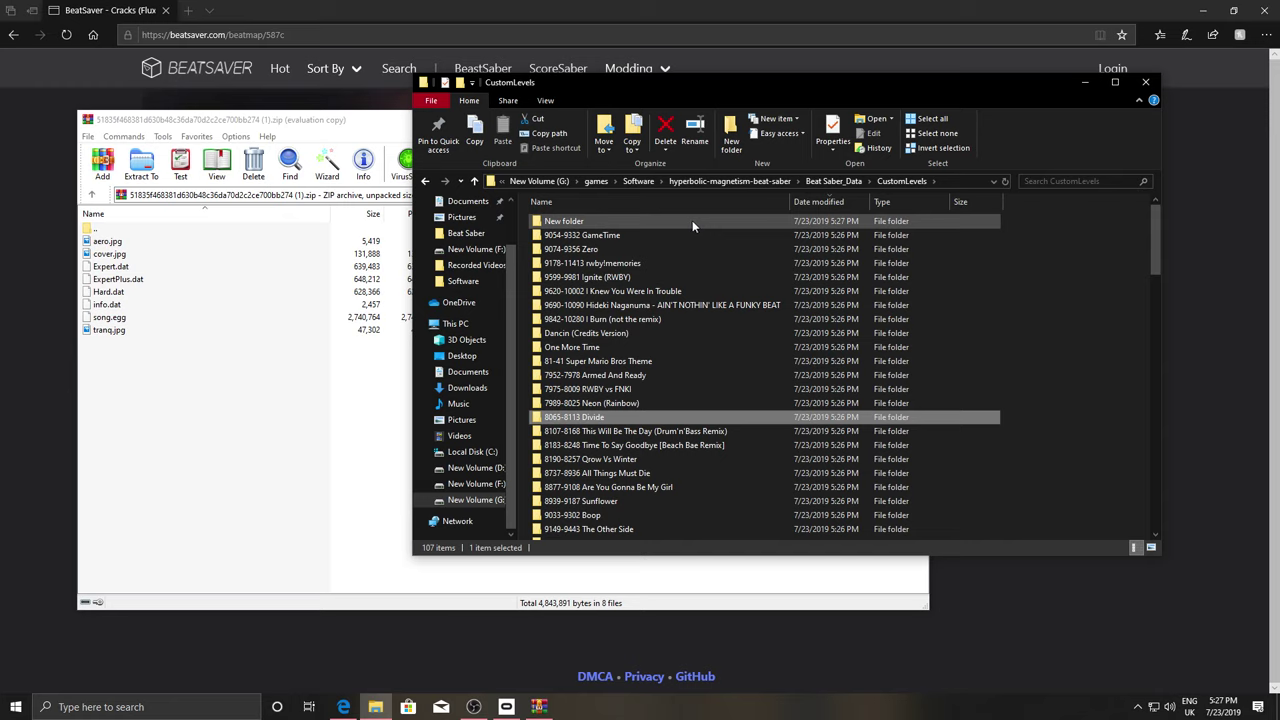
# Extract all files of the Cracks song archive into the empty New folder in CustomLevels and close the archive window
pyautogui.moveTo(245, 437); pyautogui.dragTo(192, 243)
pyautogui.moveTo(192, 243); pyautogui.dragTo(938, 402)
pyautogui.click(756, 380)
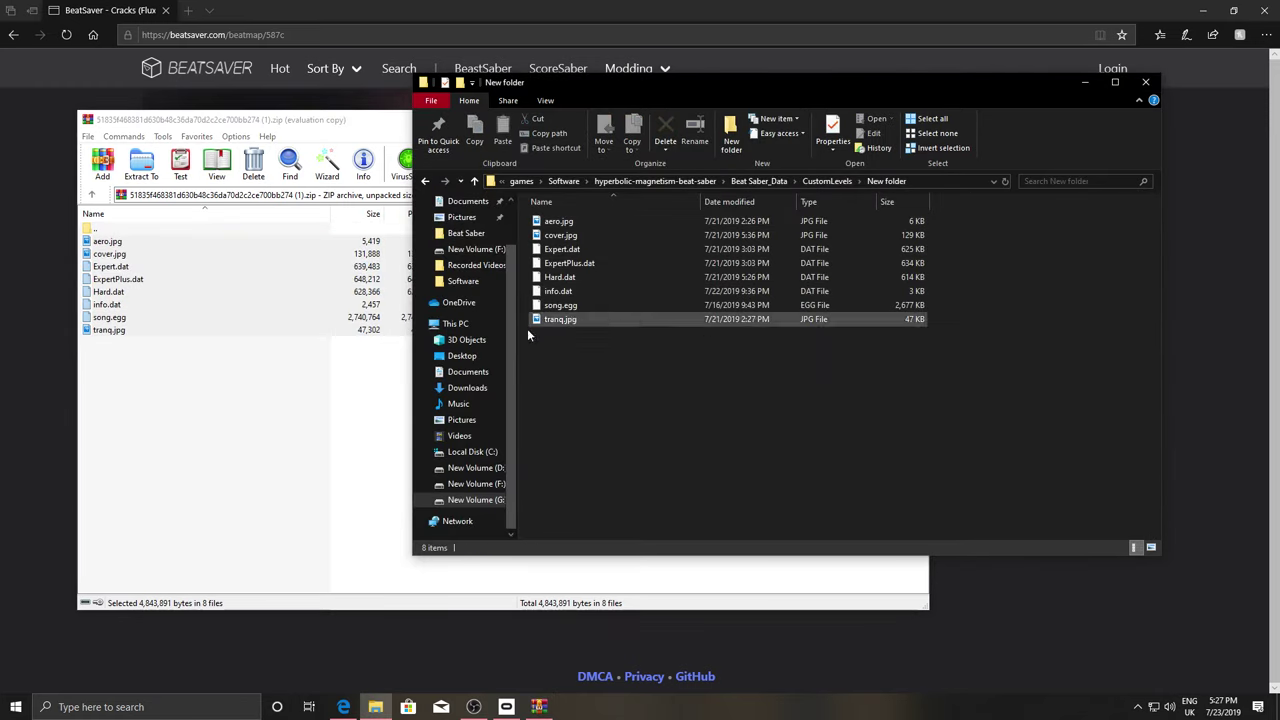
pyautogui.click(382, 418)
pyautogui.click(919, 121)
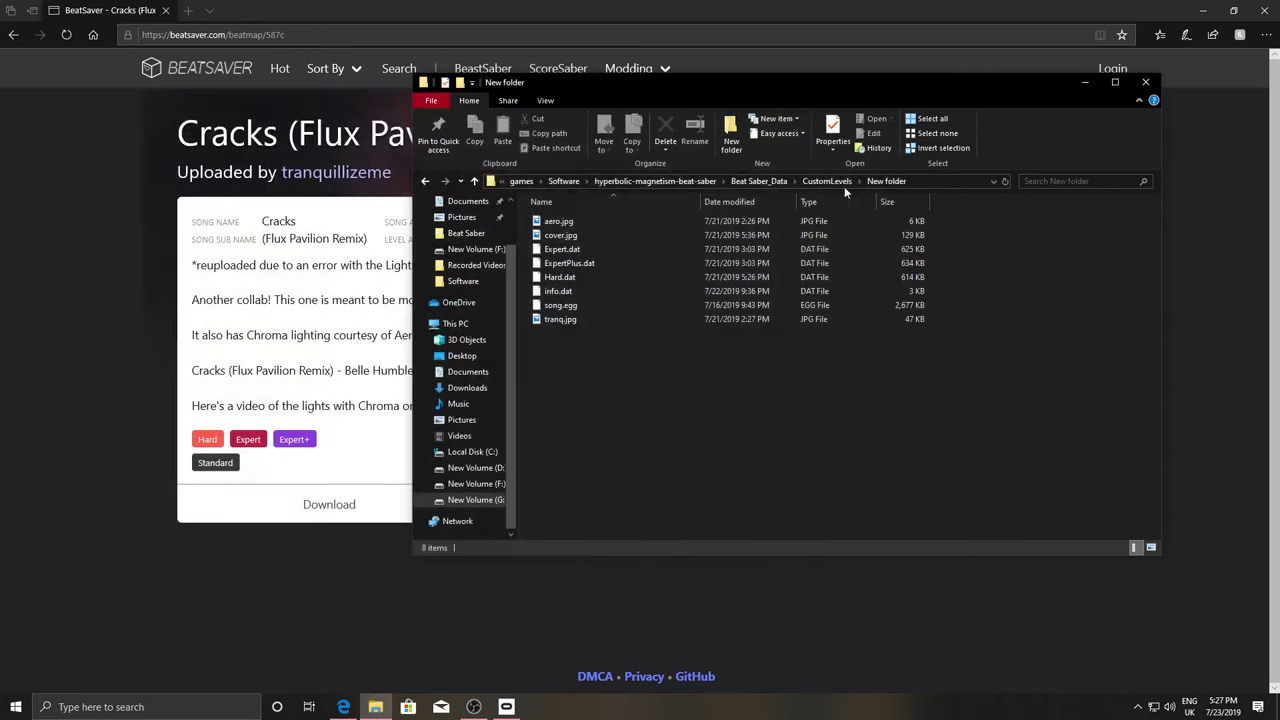
# Run OneClick Install for Cracks (Flux Pavilion Remix) on its BeatSaver page, allowing the switch to ModAssistant, and close the browser
pyautogui.click(380, 240)
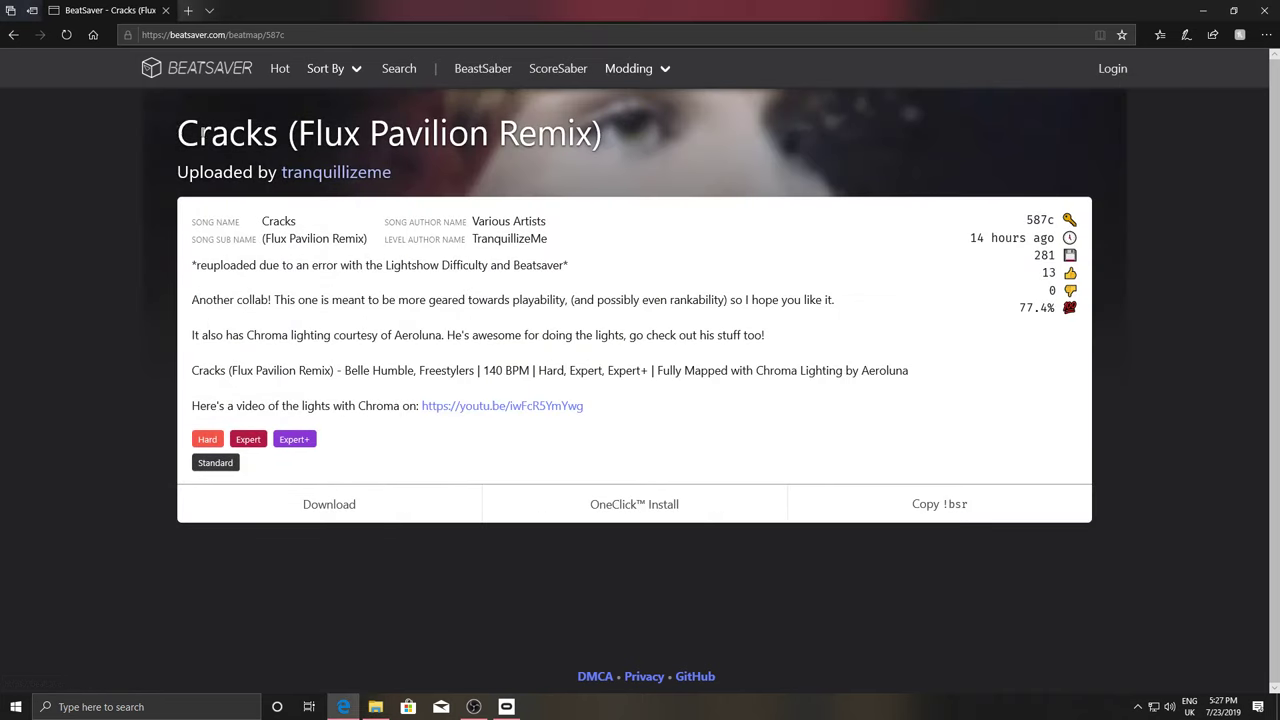
pyautogui.moveTo(203, 133); pyautogui.dragTo(580, 125)
pyautogui.click(832, 140)
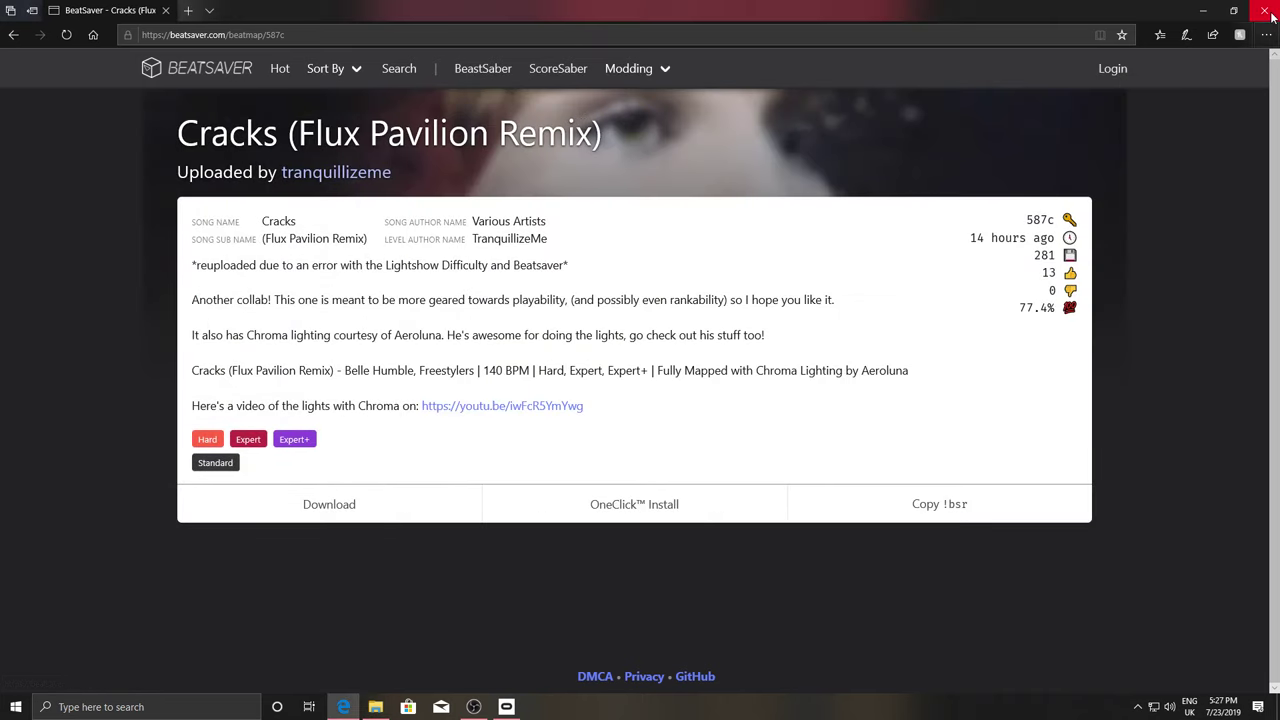
pyautogui.click(634, 503)
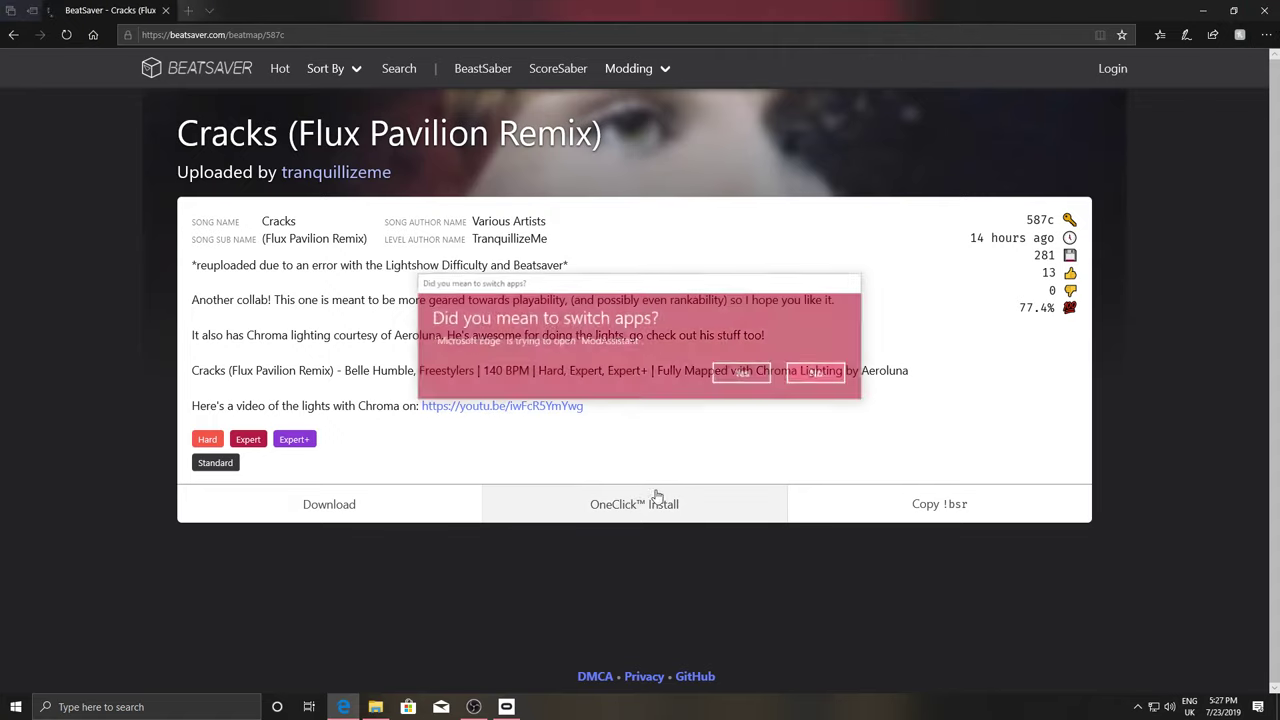
pyautogui.click(740, 375)
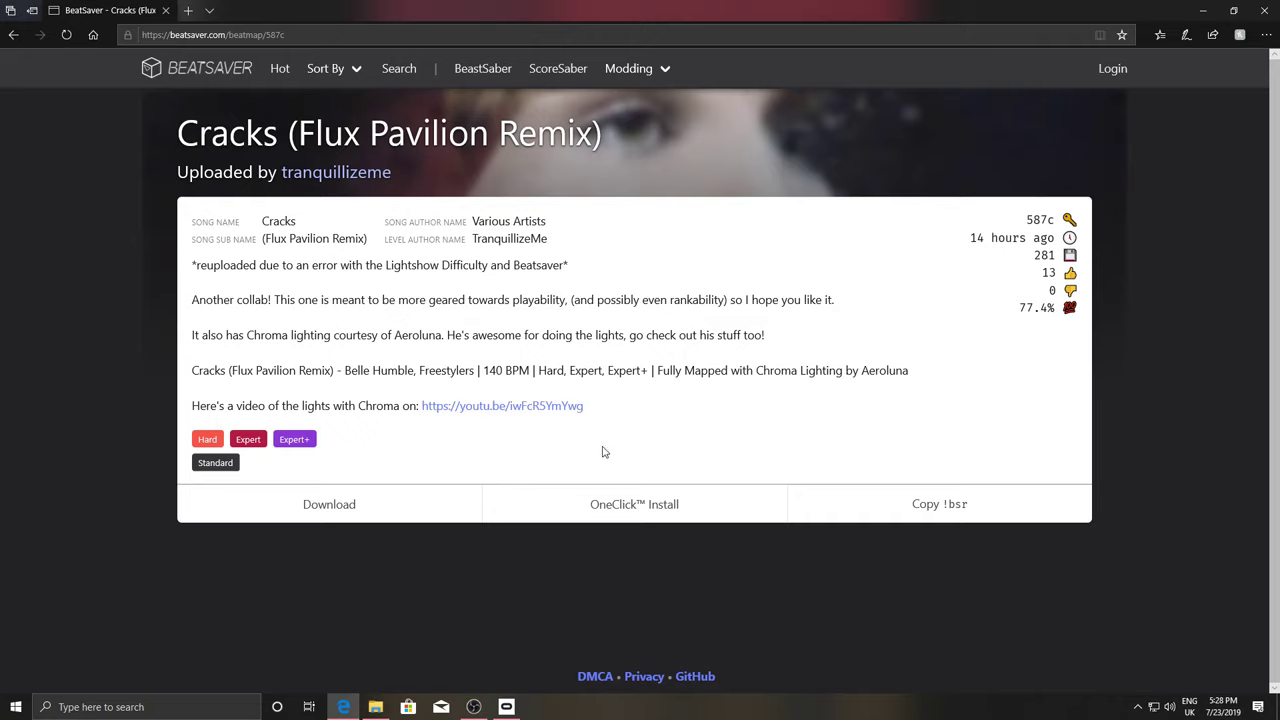
pyautogui.click(1268, 8)
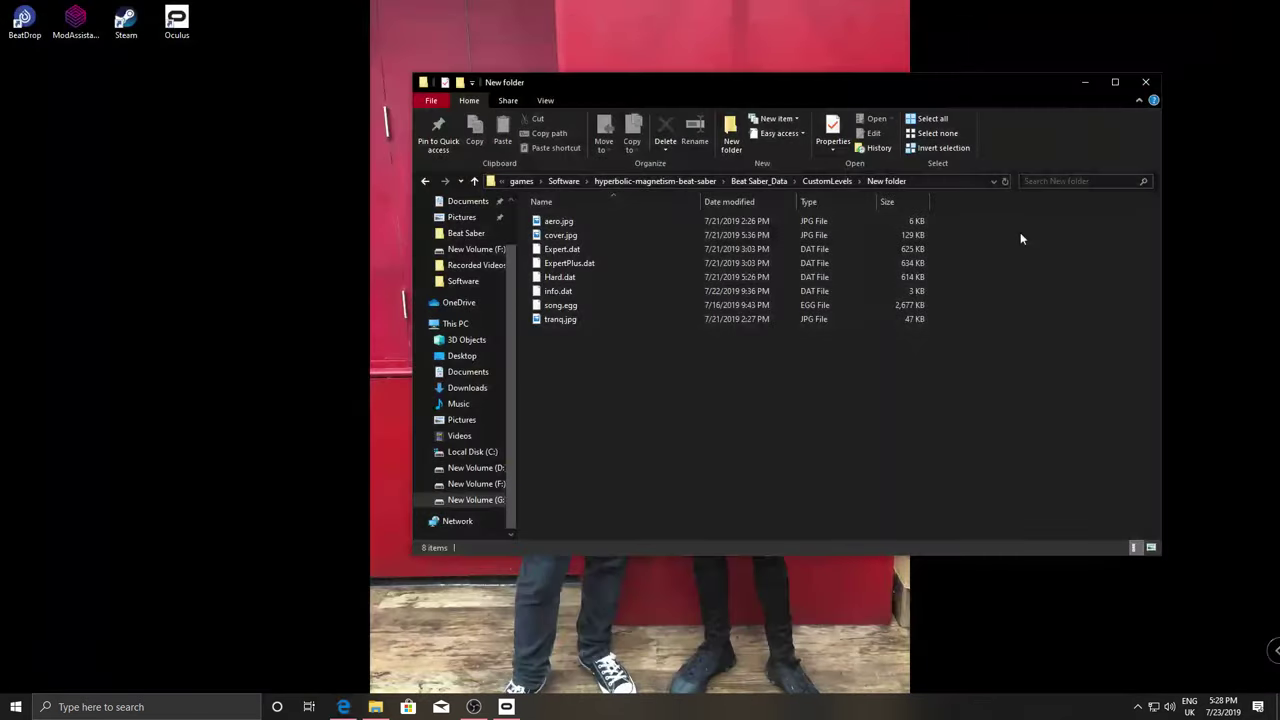
# Go back up from the new song folder to the hyperbolic-magnetism-beat-saber folder
pyautogui.click(765, 181)
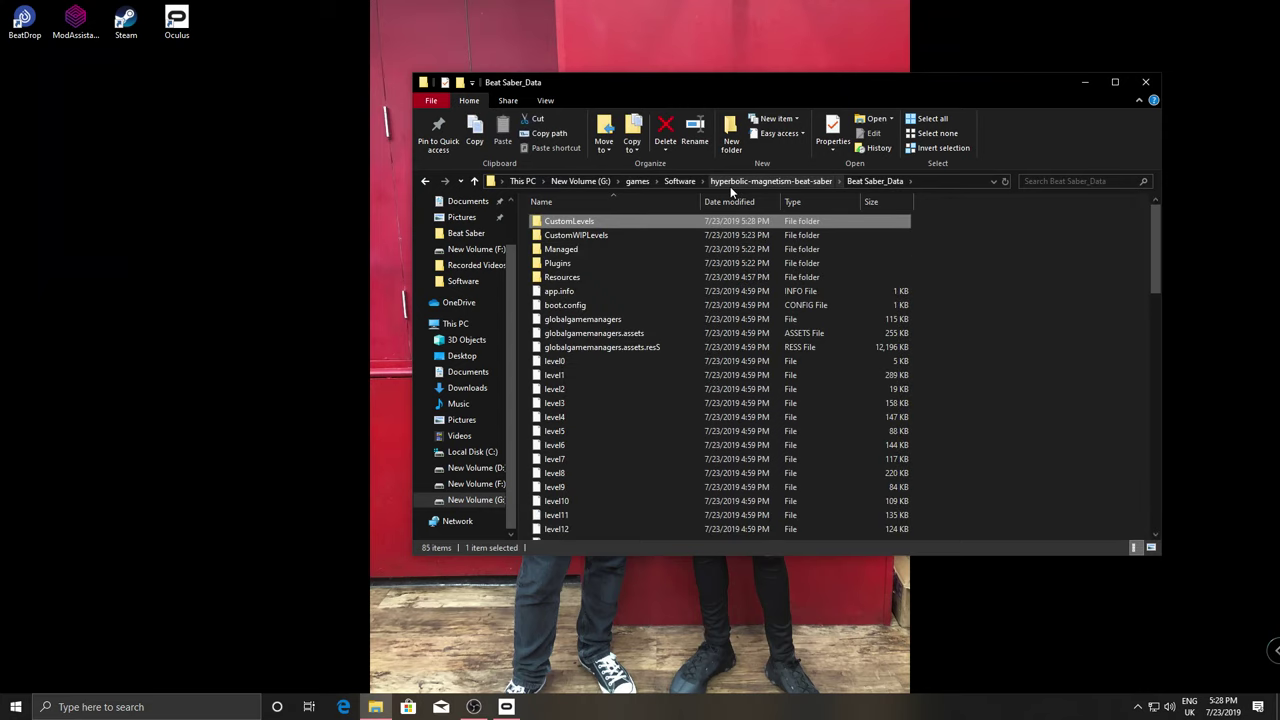
pyautogui.click(765, 181)
pyautogui.click(568, 642)
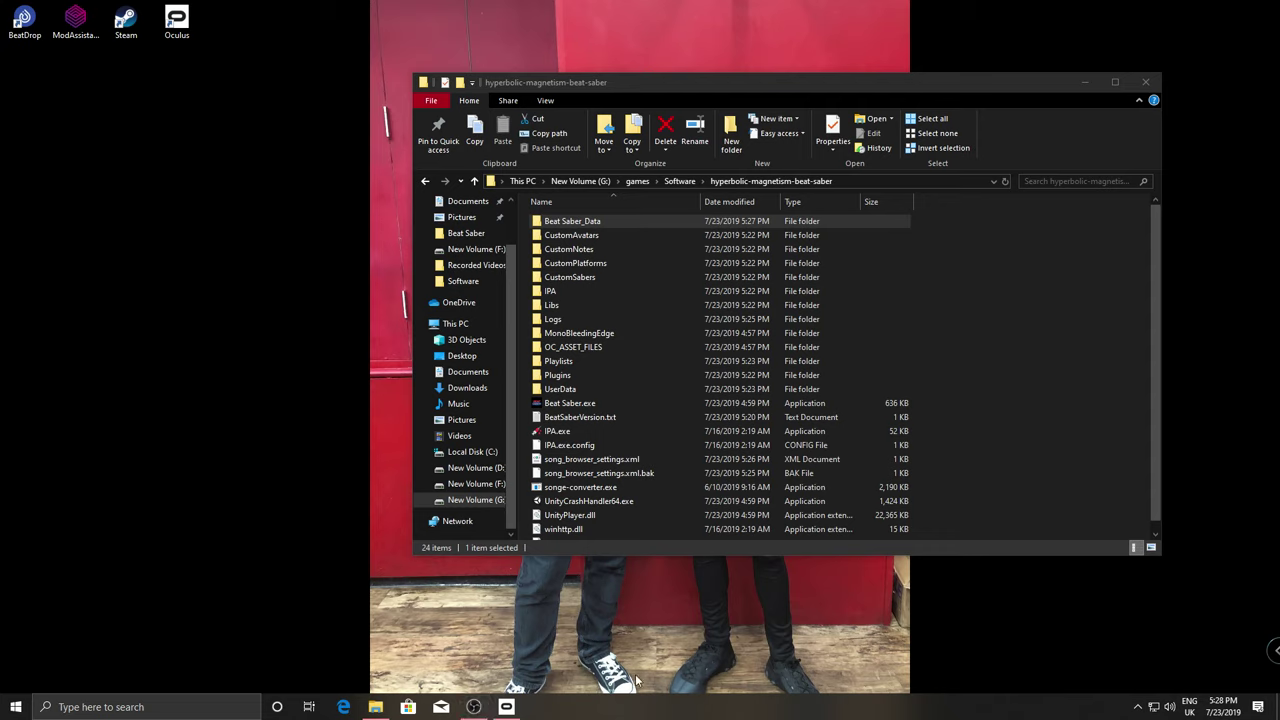
pyautogui.click(1139, 707)
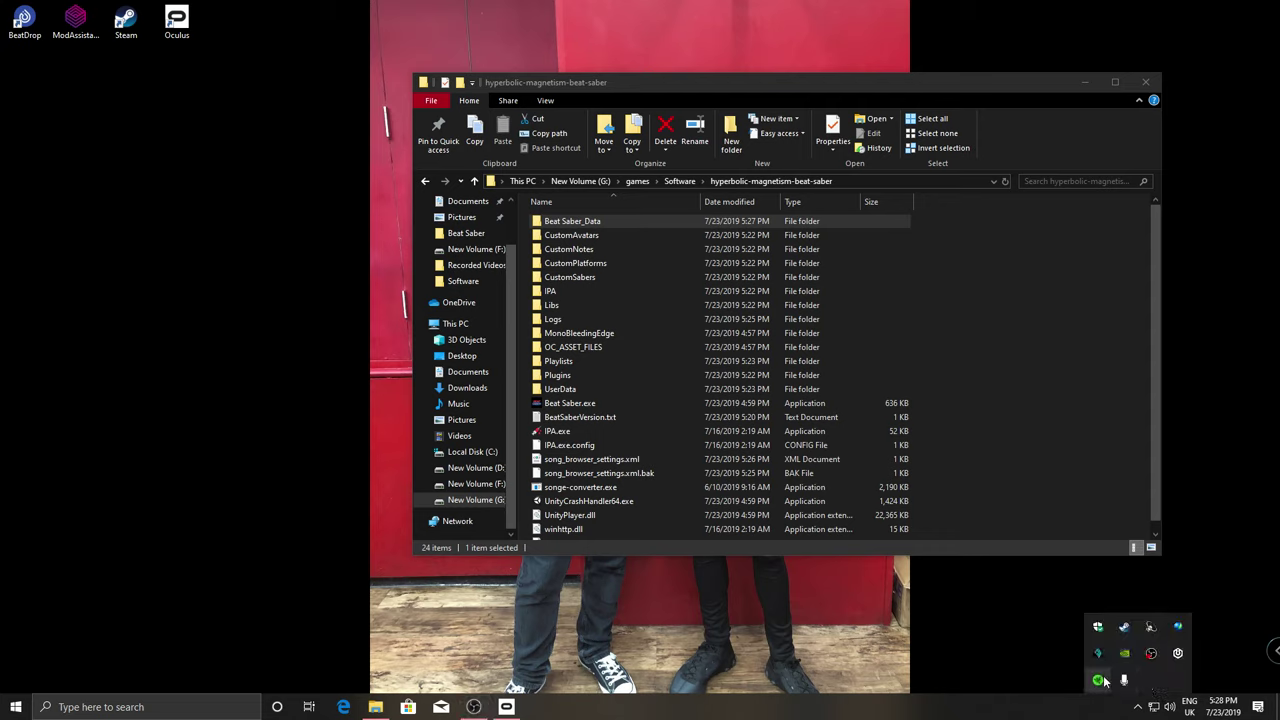
pyautogui.click(1027, 448)
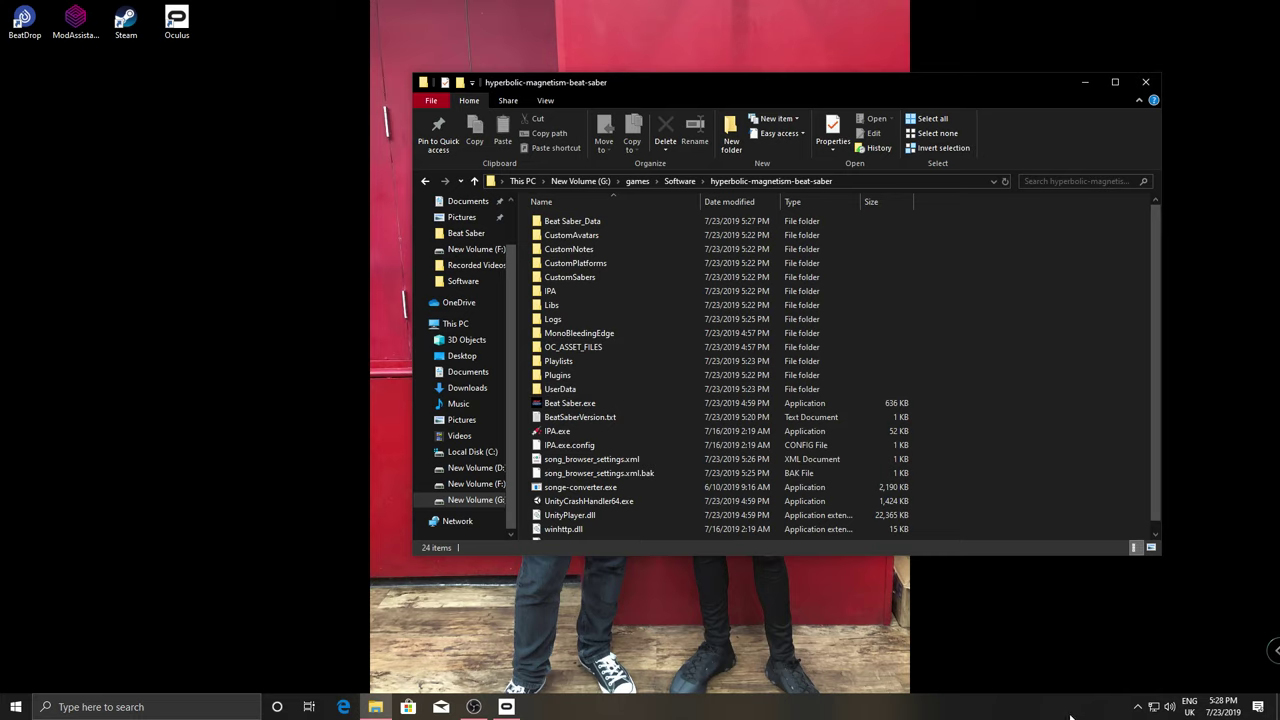
pyautogui.click(1138, 707)
pyautogui.rightClick(1100, 627)
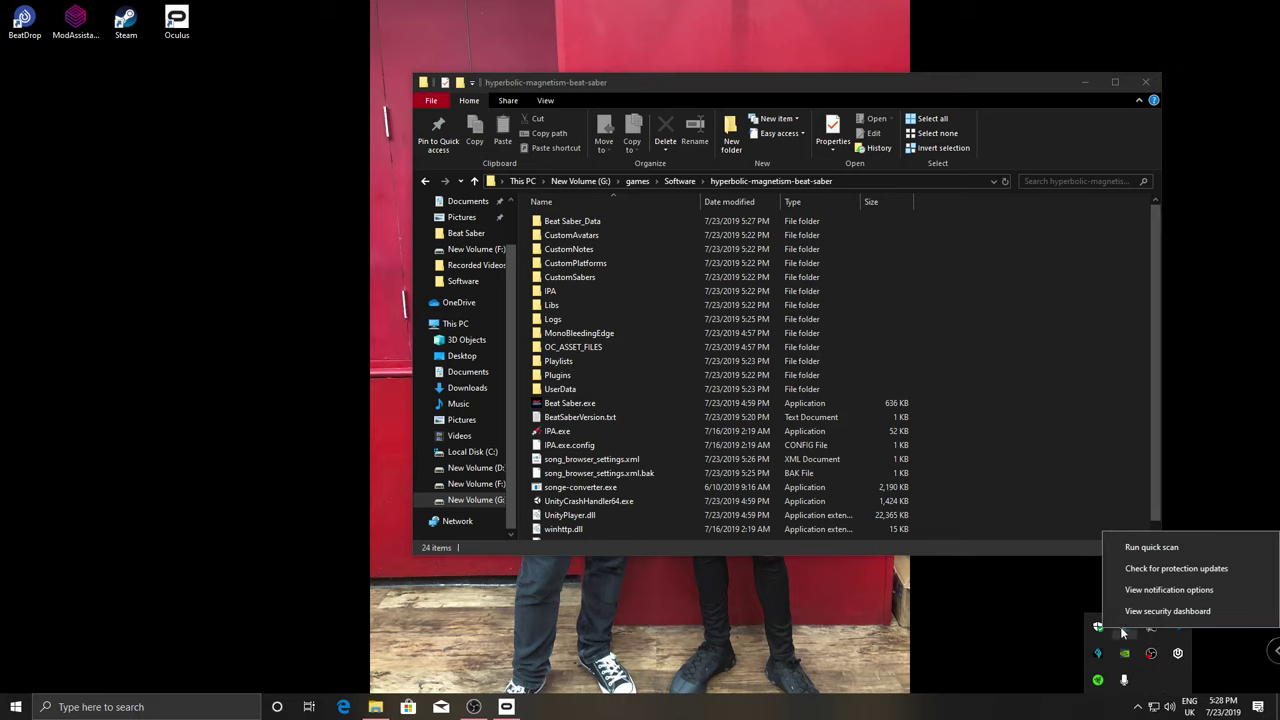
pyautogui.rightClick(1122, 628)
pyautogui.click(1092, 622)
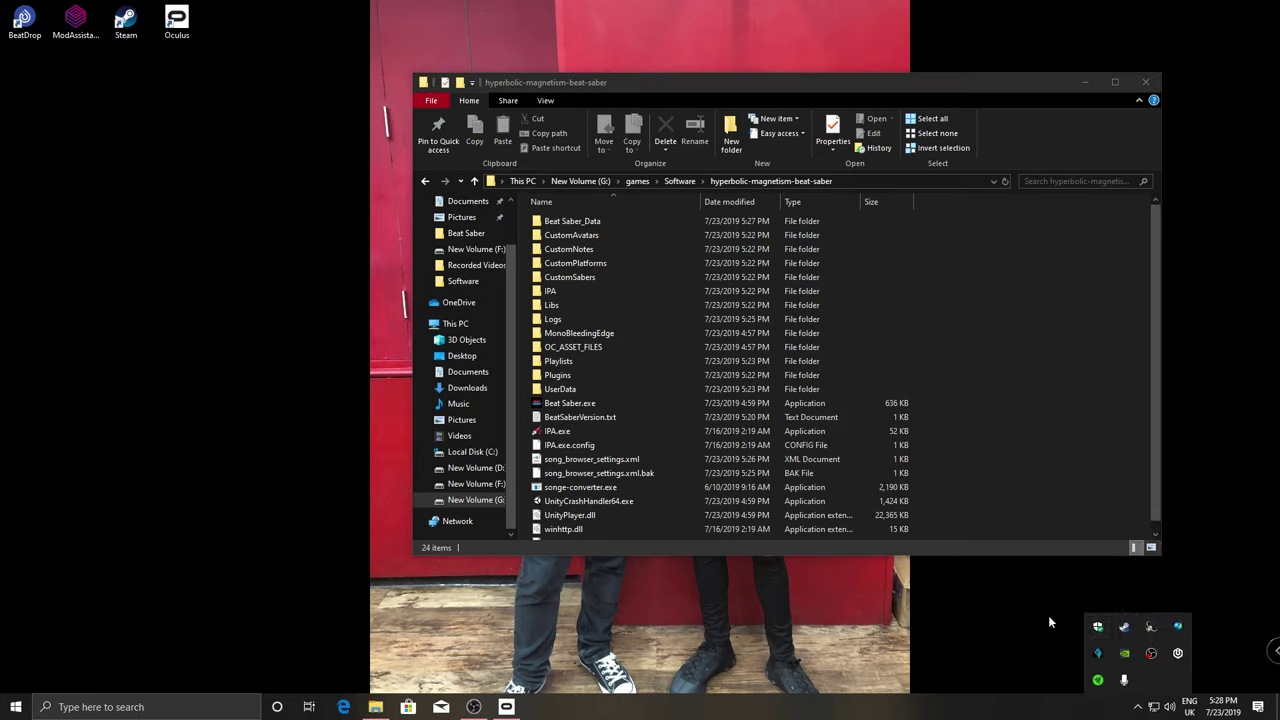
# Launch Beat Saber.exe from the main game folder
pyautogui.doubleClick(602, 405)
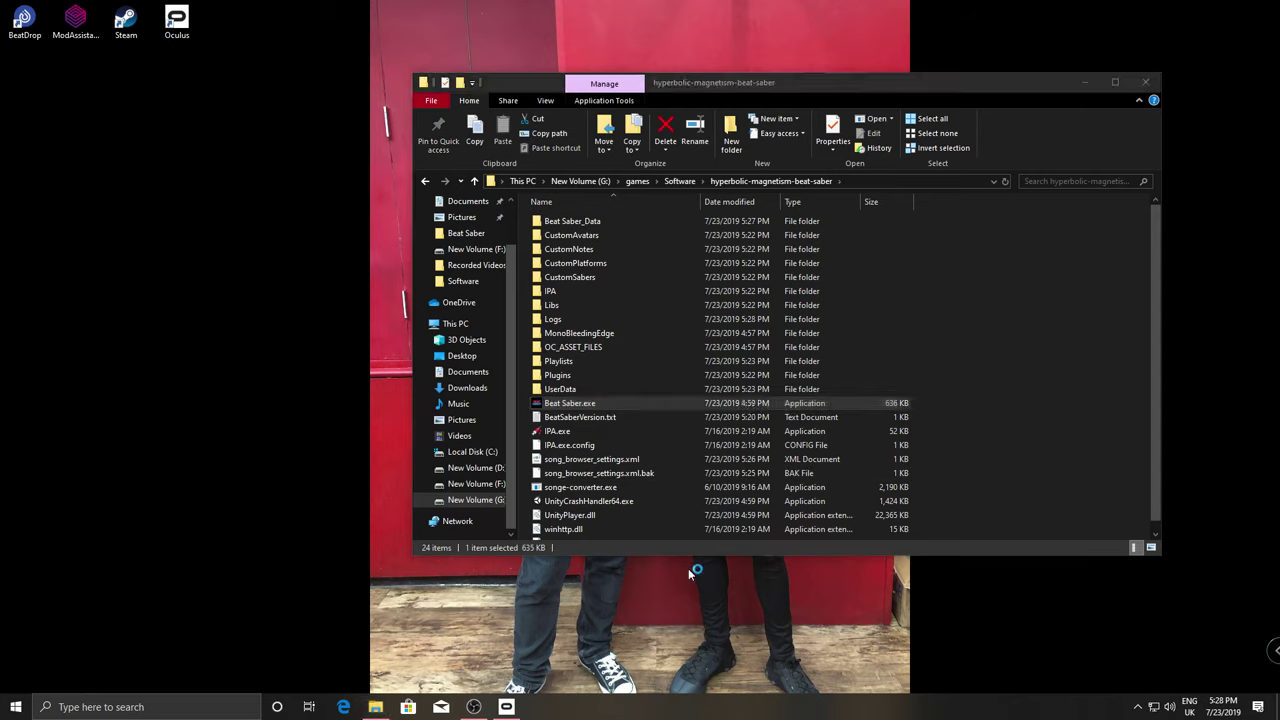
pyautogui.click(1000, 408)
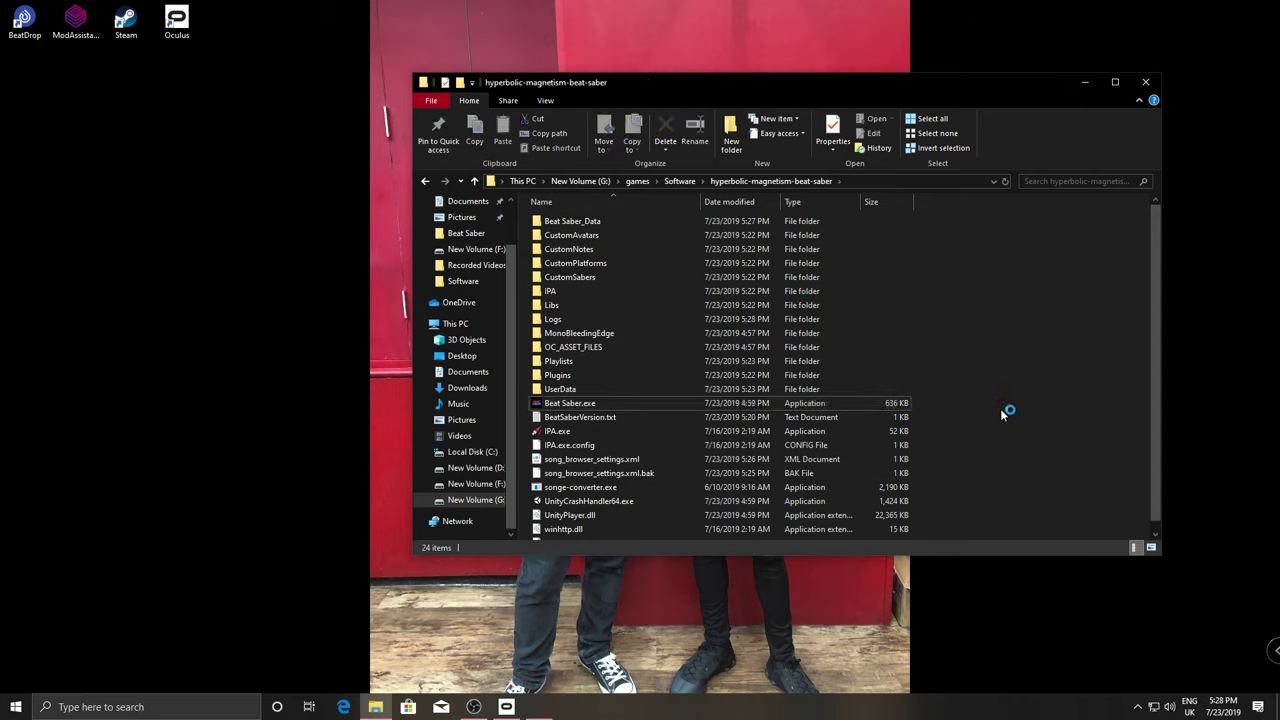
pyautogui.doubleClick(628, 221)
pyautogui.doubleClick(627, 222)
pyautogui.click(618, 231)
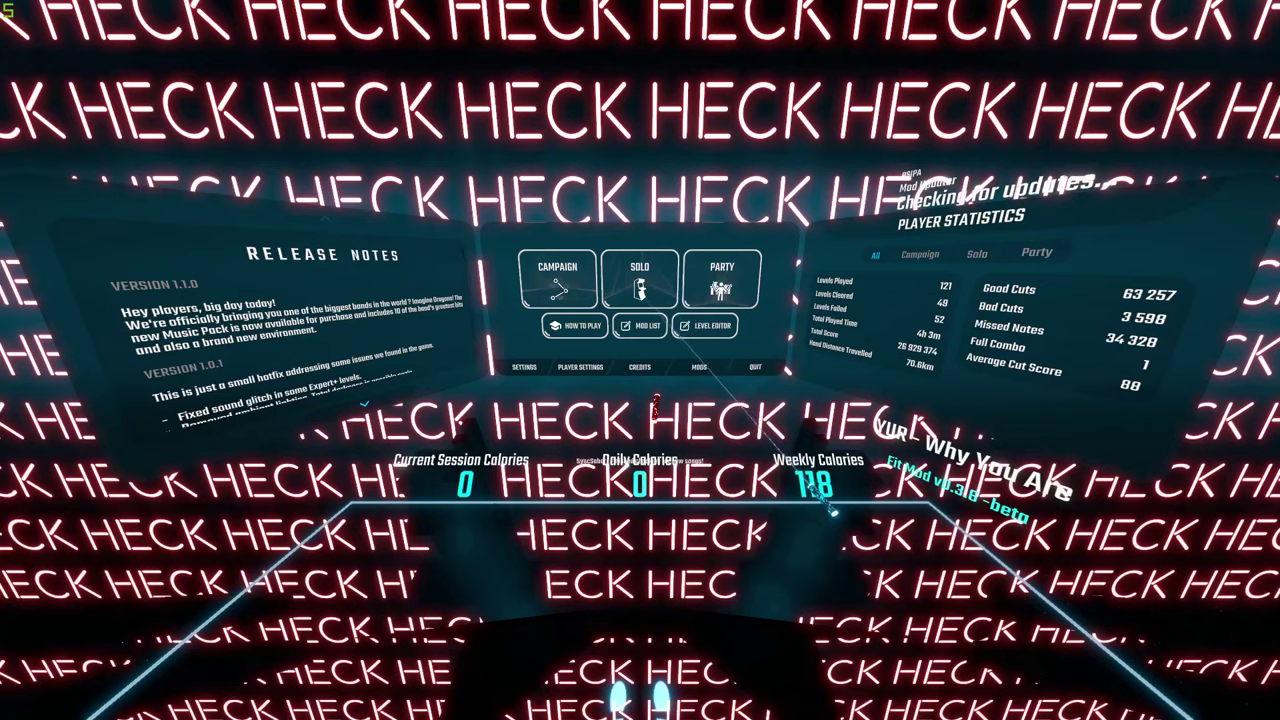
# In Solo mode, sort the songs by newest and play Cracks (Flux Pavilion Remix) on Expert+
pyautogui.click(640, 282)
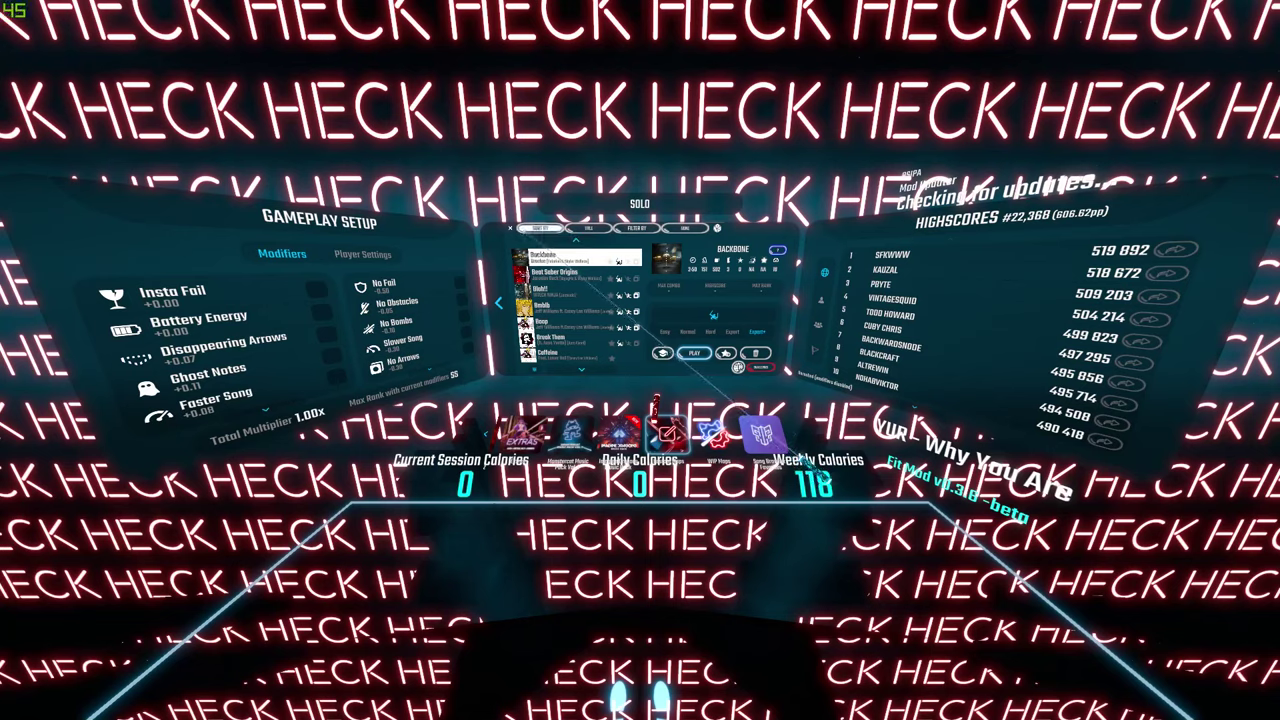
pyautogui.click(541, 228)
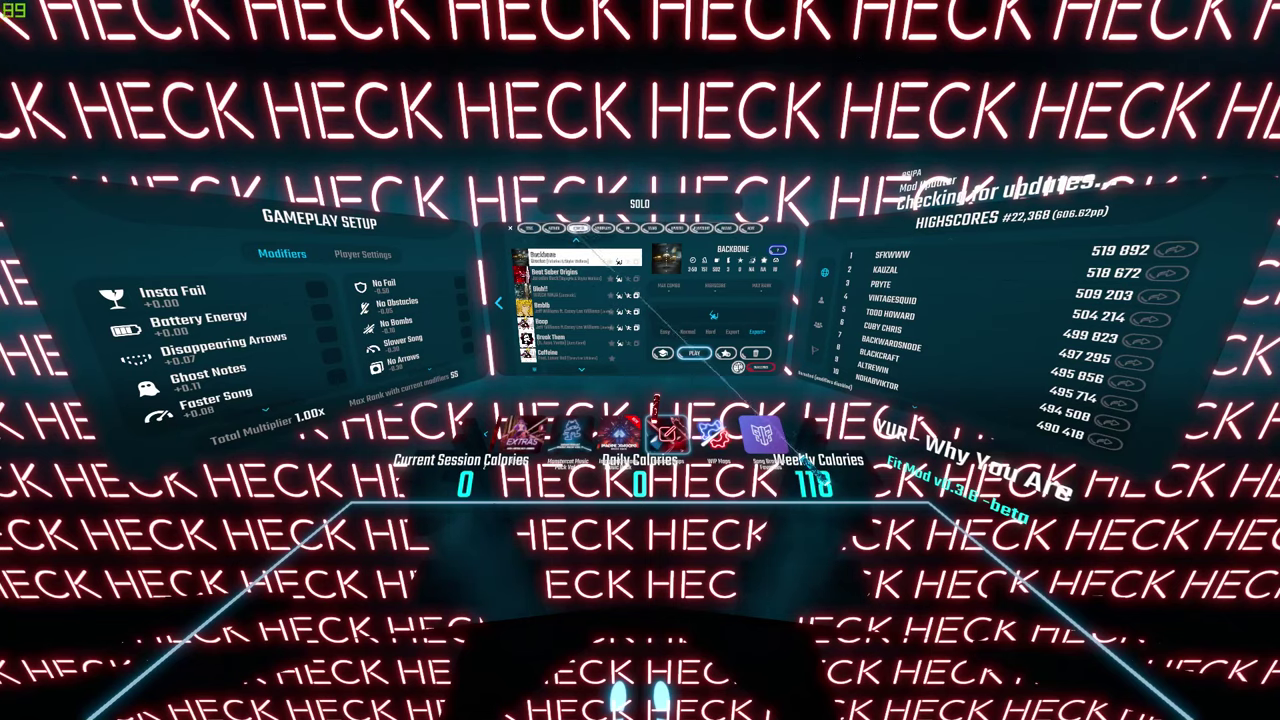
pyautogui.click(578, 229)
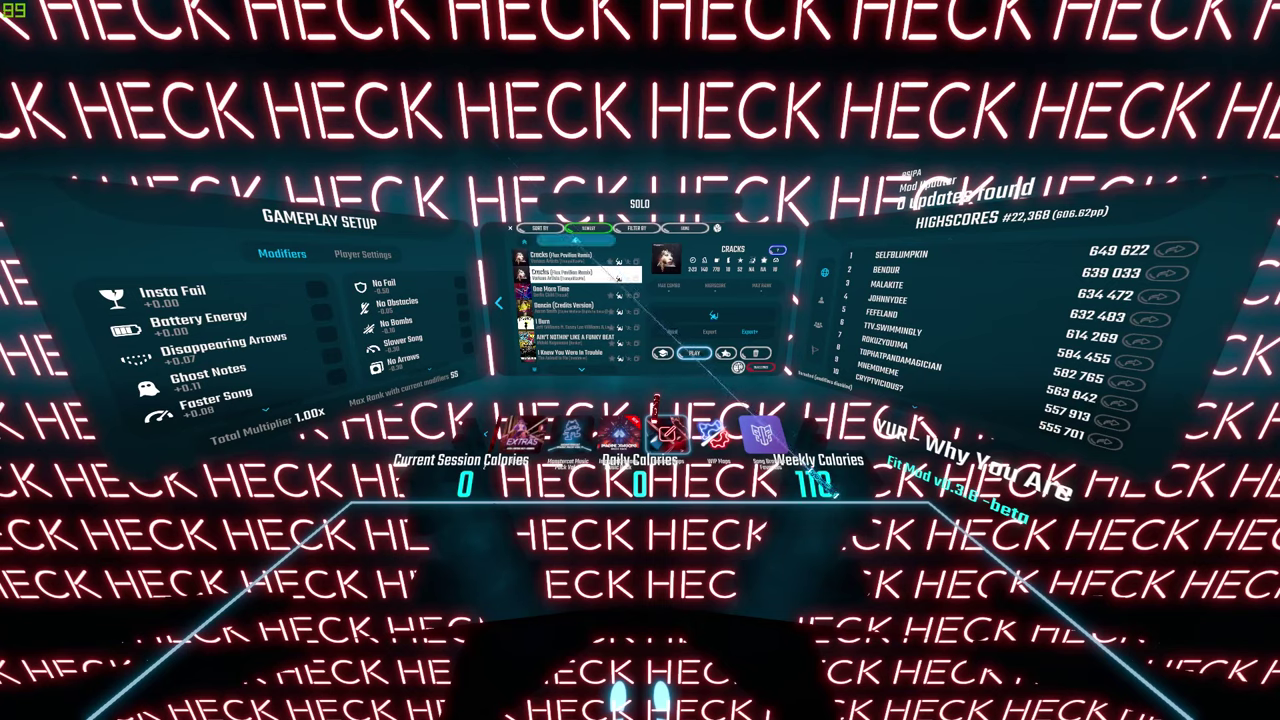
pyautogui.scroll(1, 620, 285)
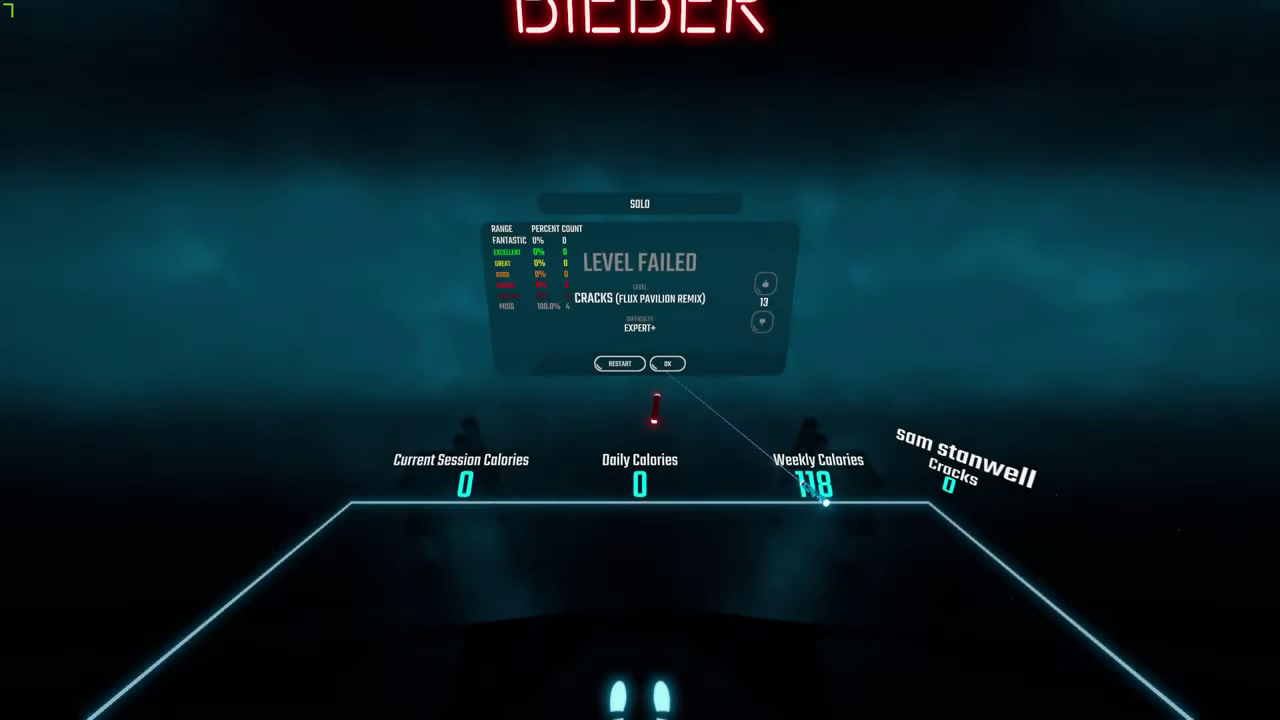
# Leave the failed level's results and pin Saber Menu and More Songs from the mods list to the main menu
pyautogui.click(667, 363)
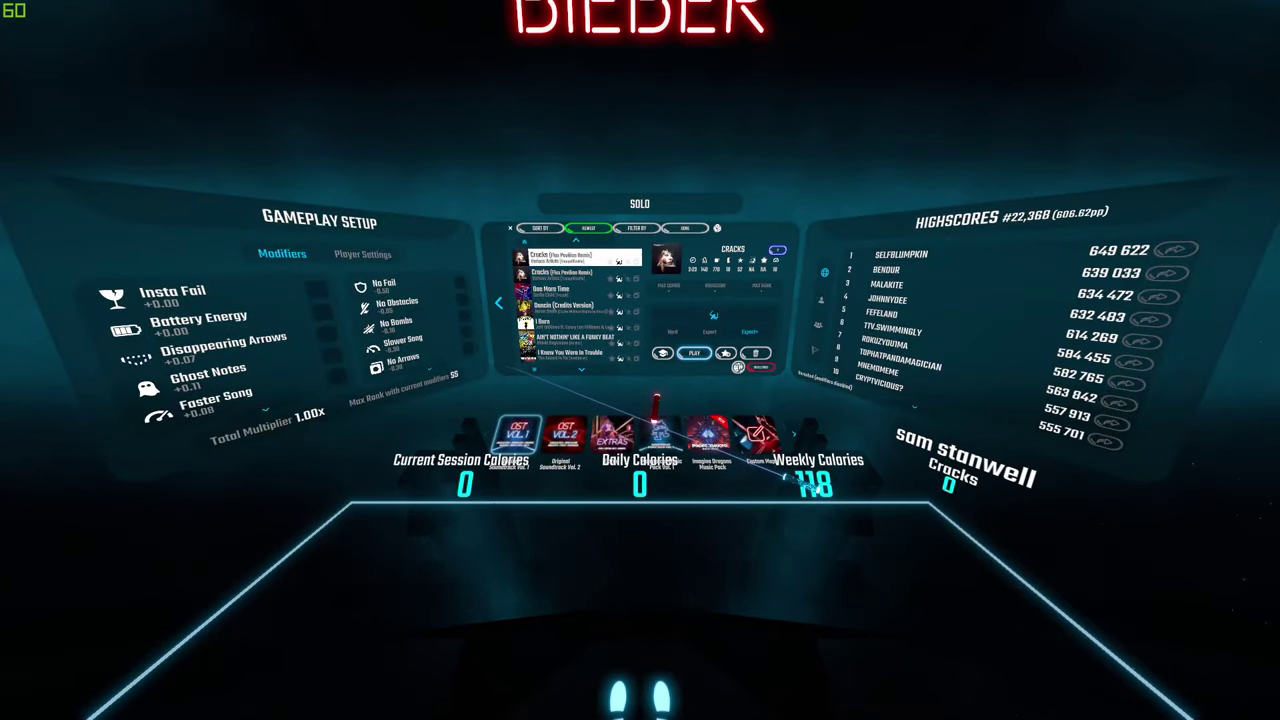
pyautogui.click(499, 362)
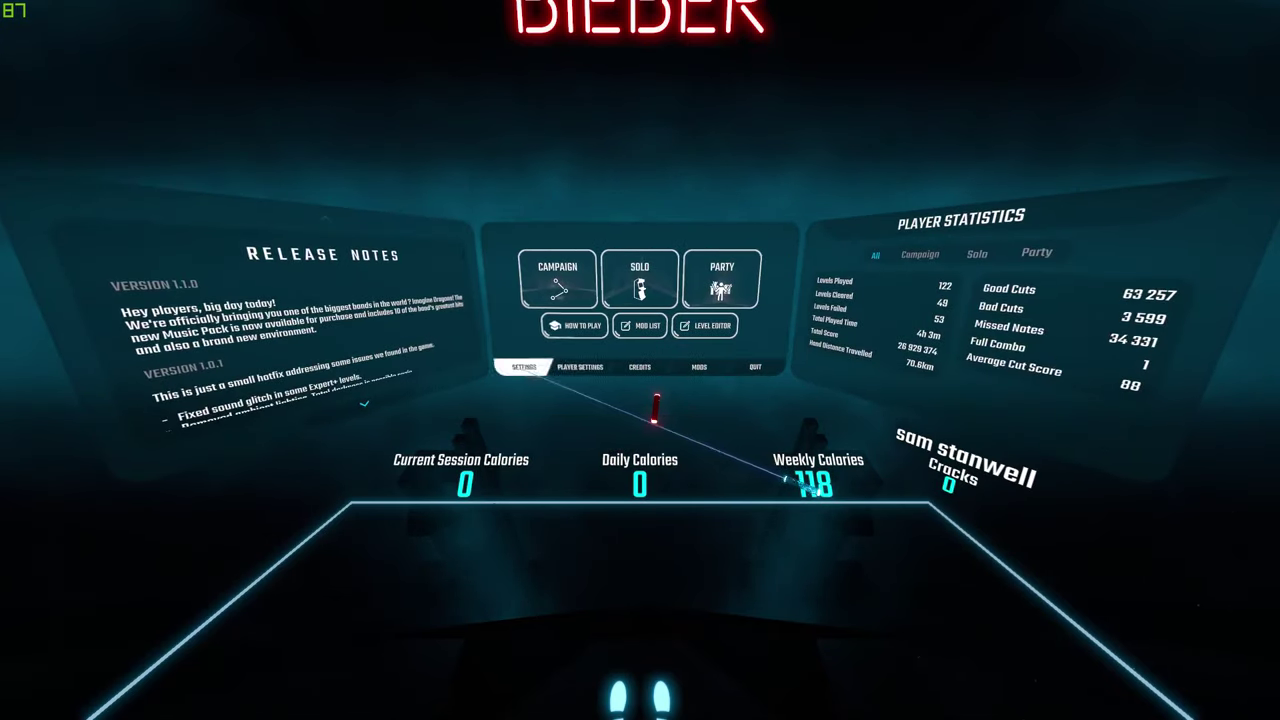
pyautogui.click(699, 367)
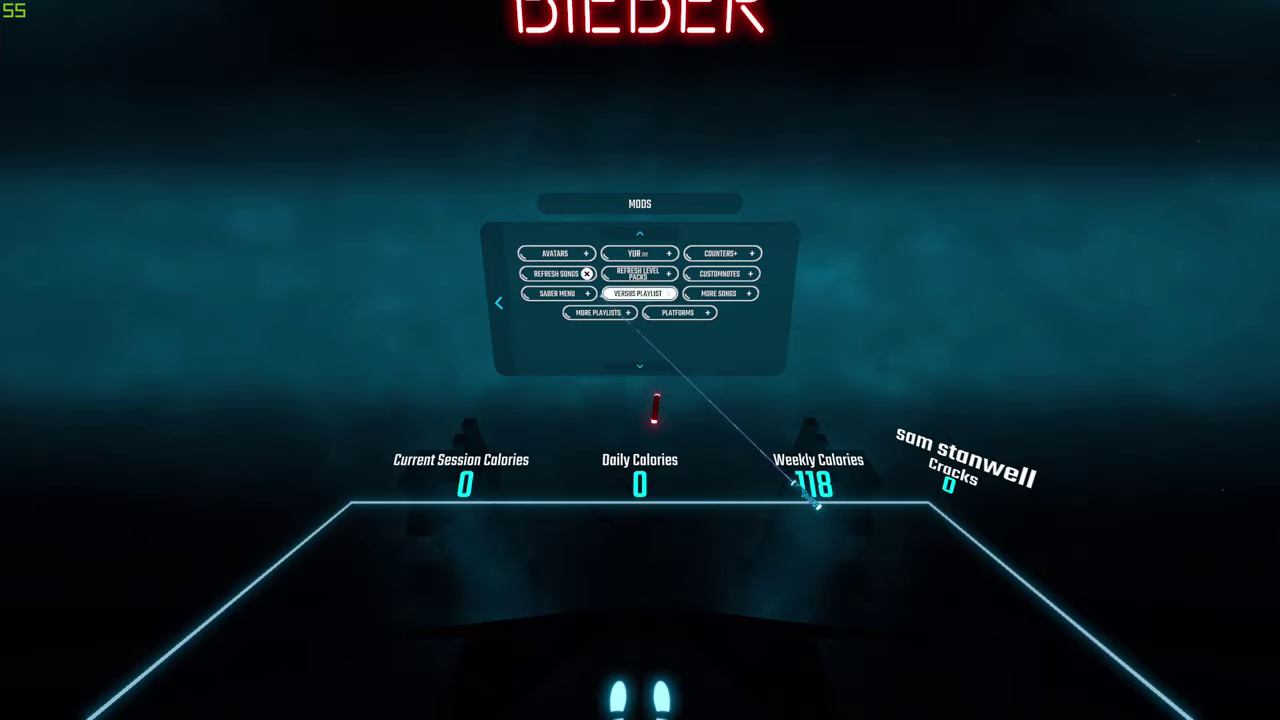
pyautogui.click(587, 293)
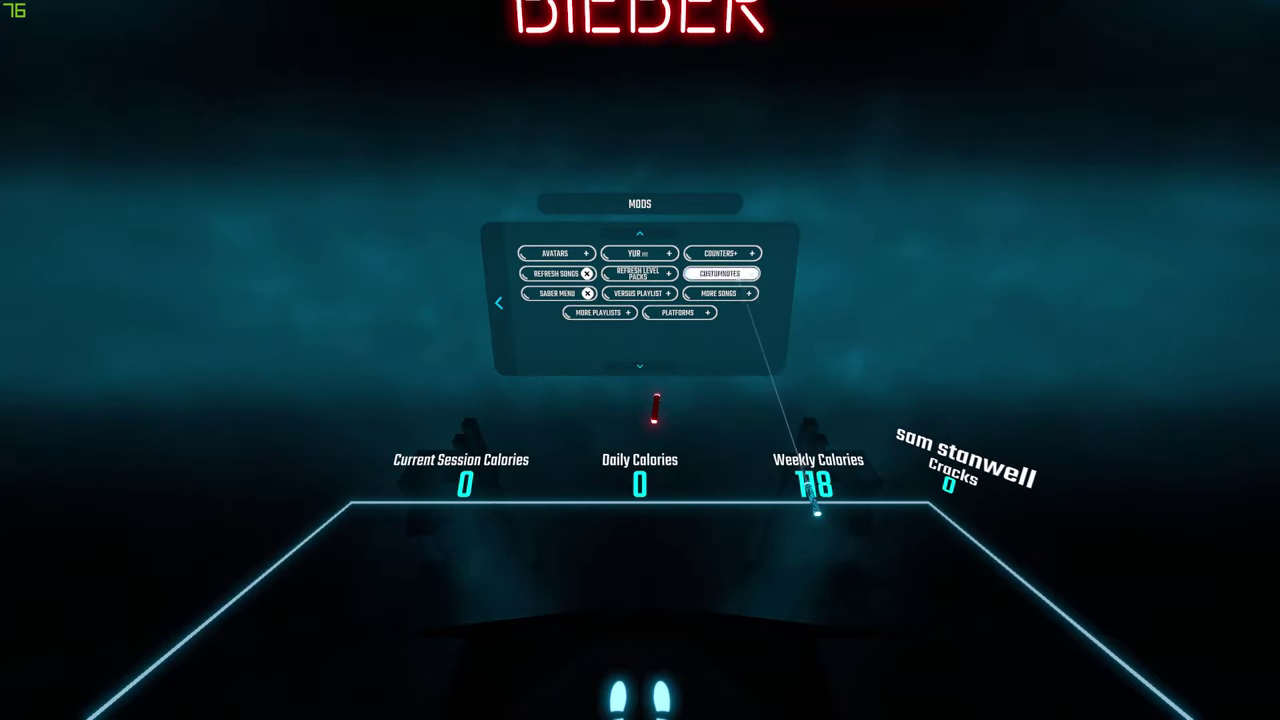
pyautogui.click(748, 293)
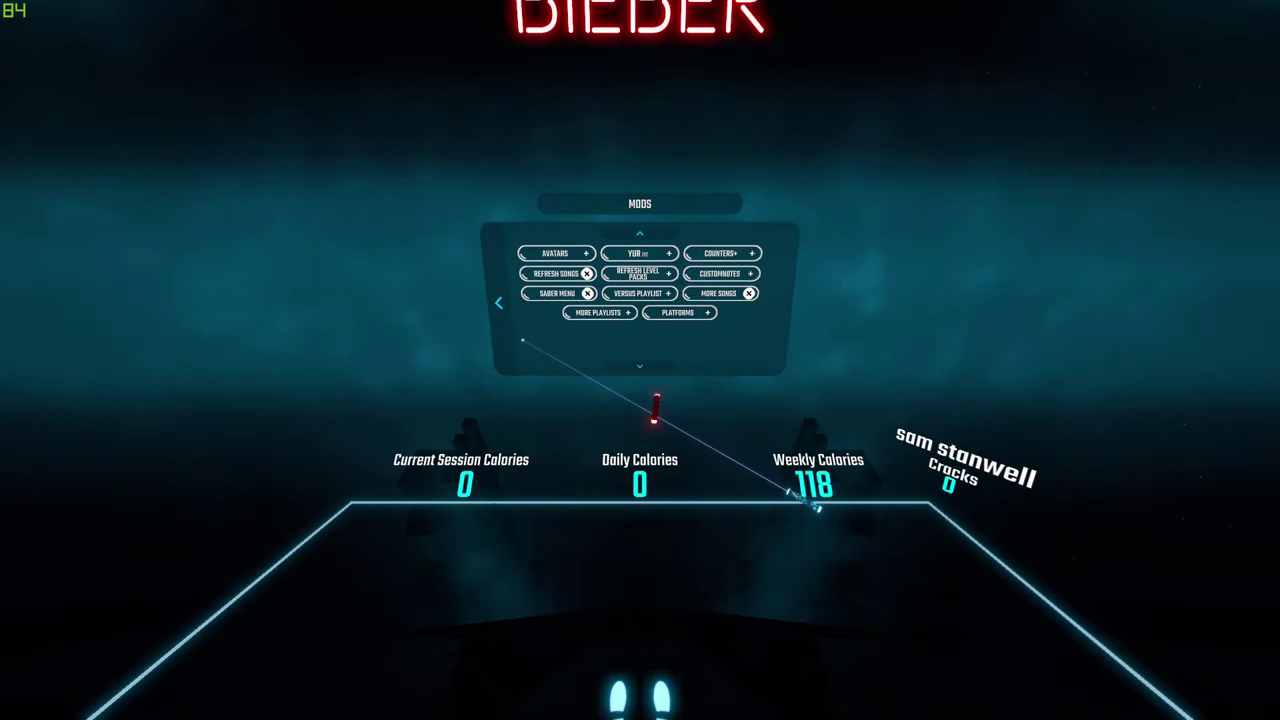
pyautogui.click(498, 302)
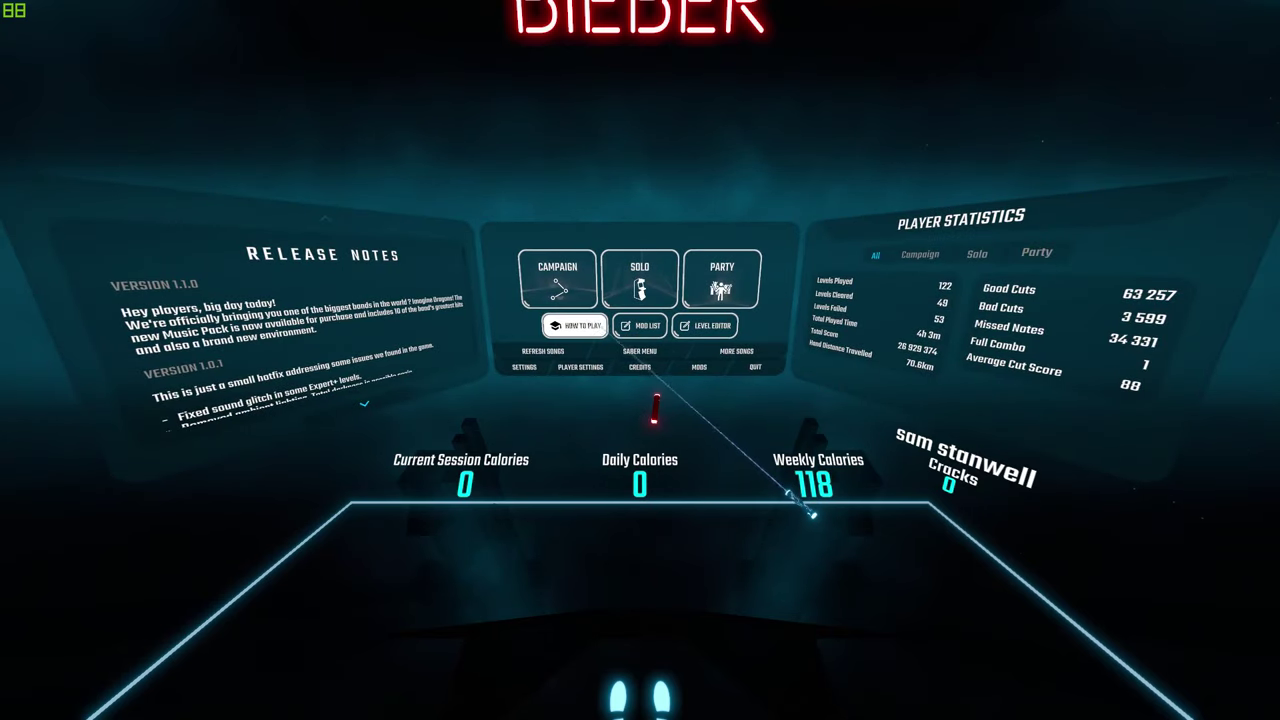
# Quit the game and go up from CustomLevels to the hyperbolic-magnetism-beat-saber folder
pyautogui.click(755, 366)
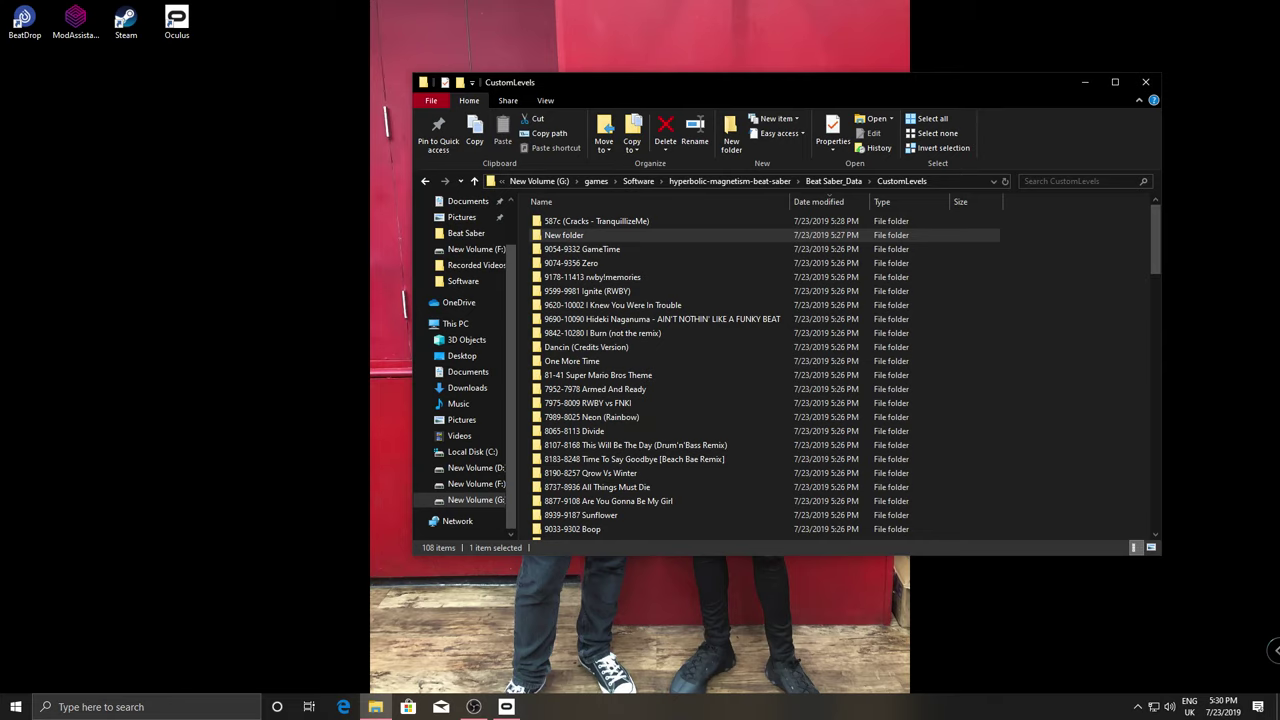
pyautogui.click(729, 181)
pyautogui.click(995, 295)
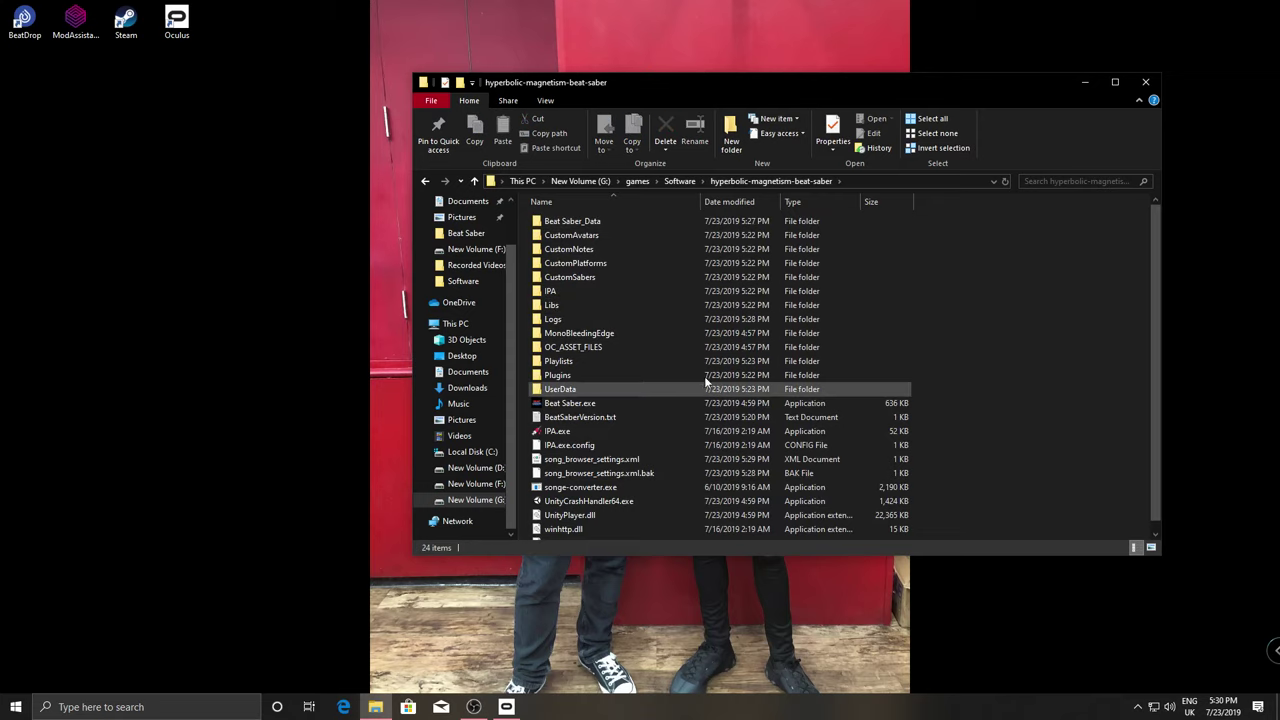
# Look through the game's Plugins folder and return to the hyperbolic-magnetism-beat-saber folder
pyautogui.doubleClick(594, 376)
pyautogui.moveTo(590, 480); pyautogui.dragTo(626, 236)
pyautogui.doubleClick(607, 208)
pyautogui.moveTo(670, 478); pyautogui.dragTo(808, 171)
pyautogui.click(781, 180)
pyautogui.click(304, 162)
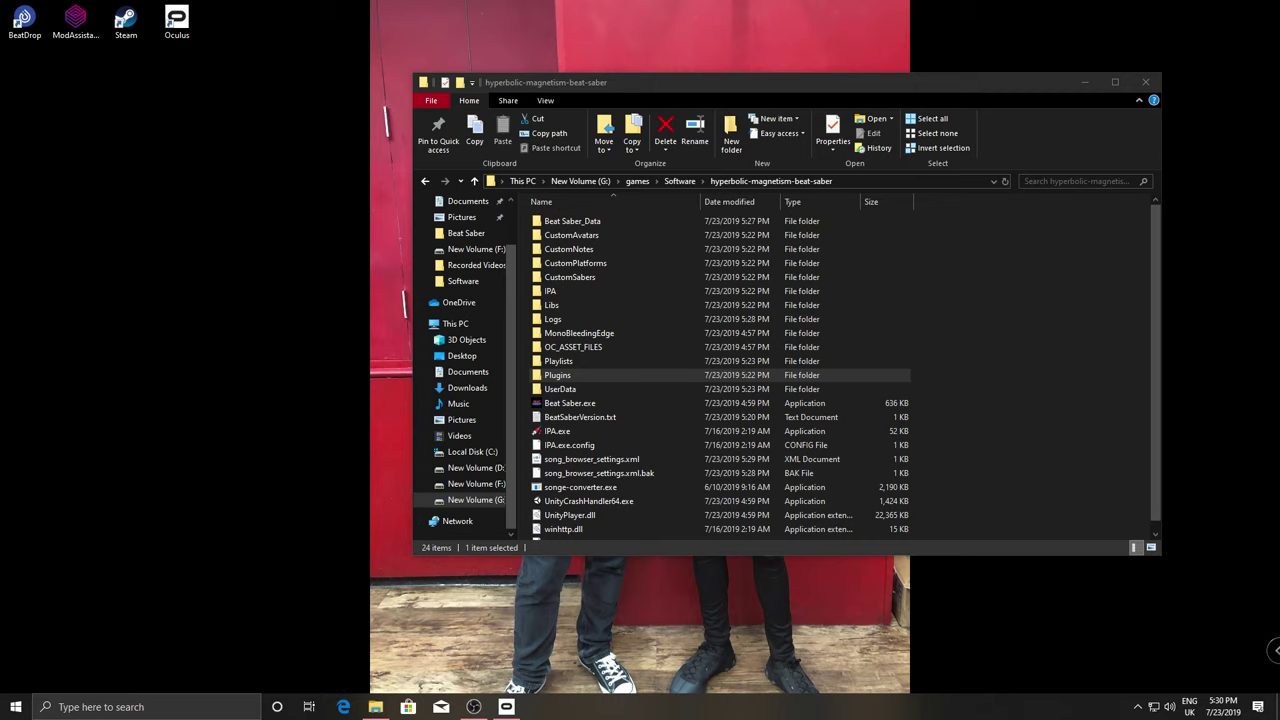
# Switch to OBS and set the display capture sources in both scenes to Display 2: 1920x1080 @ -1920,0
pyautogui.click(473, 706)
pyautogui.moveTo(674, 57); pyautogui.dragTo(867, 29)
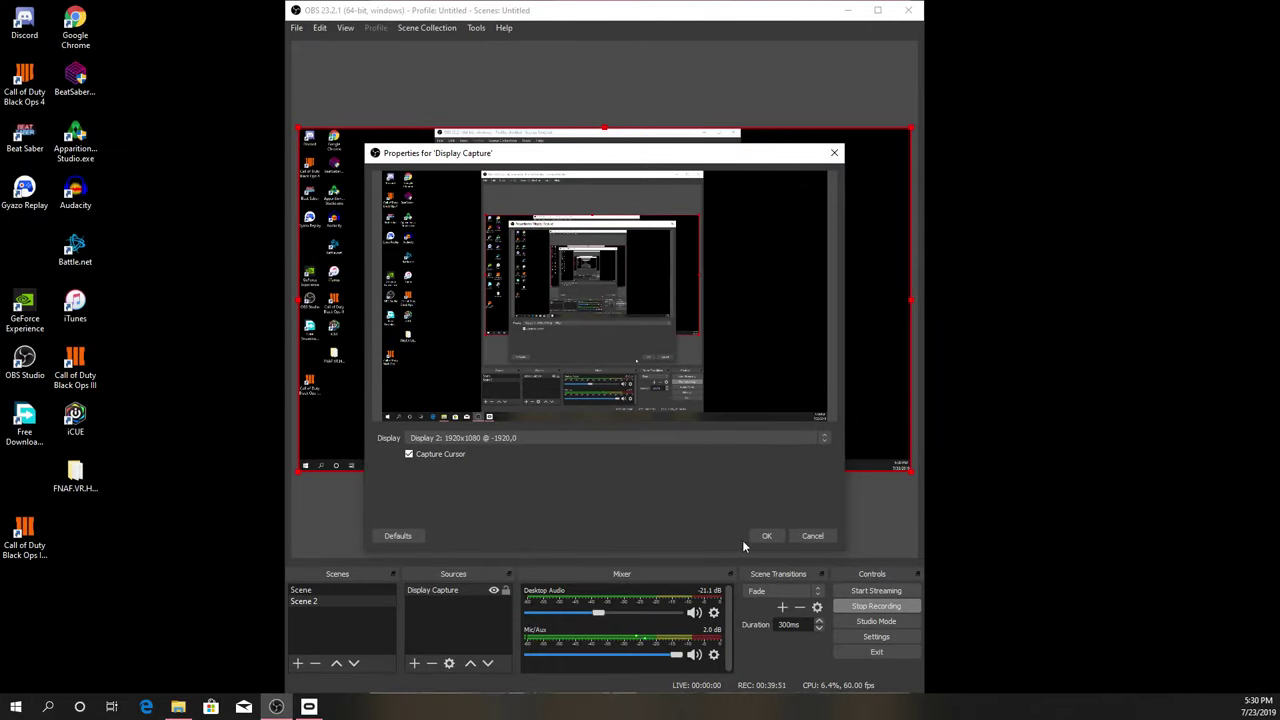
pyautogui.click(757, 532)
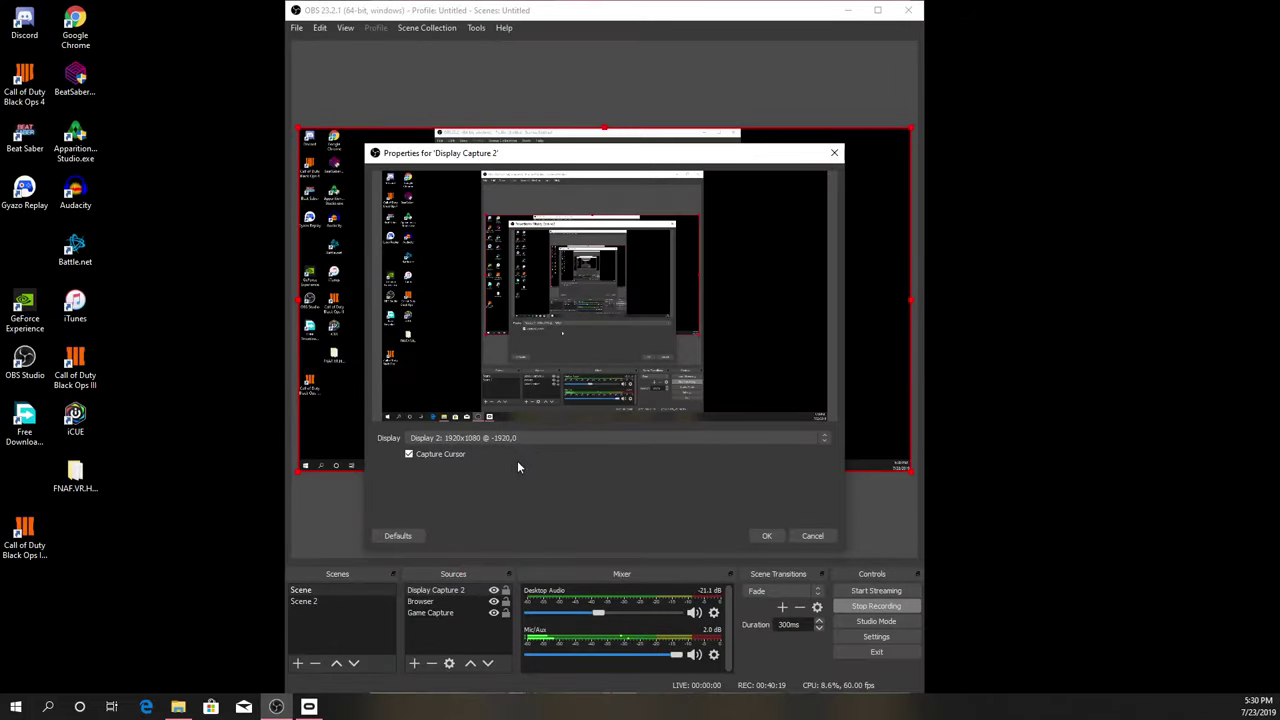
pyautogui.click(760, 536)
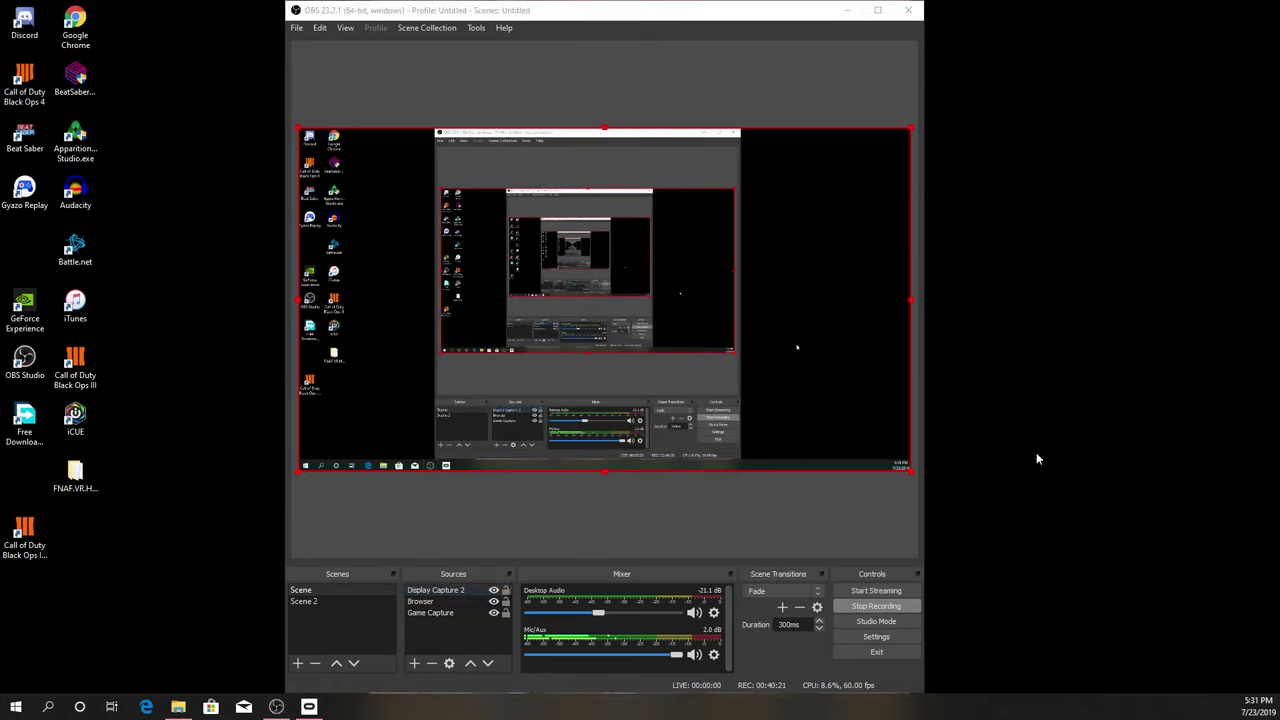
pyautogui.click(790, 484)
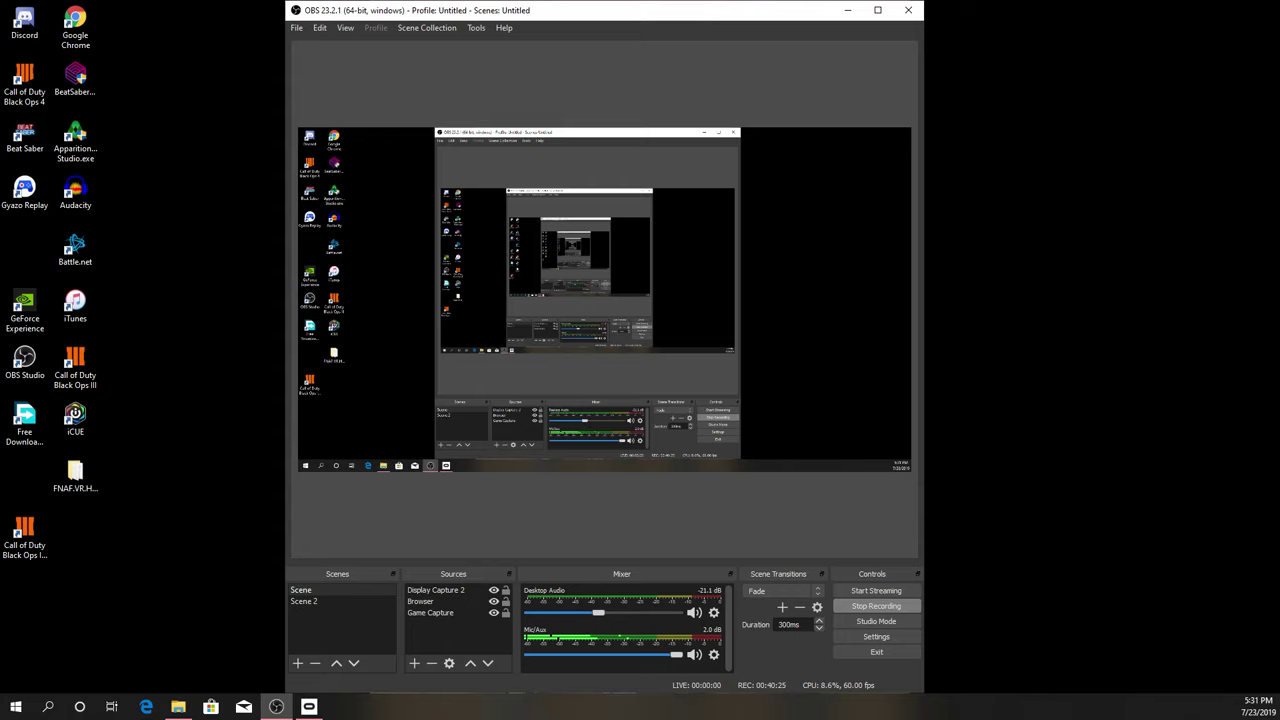
# Move OBS out of the way and search Google in Edge for "httpstatus beat saber"
pyautogui.moveTo(783, 20); pyautogui.dragTo(814, 29)
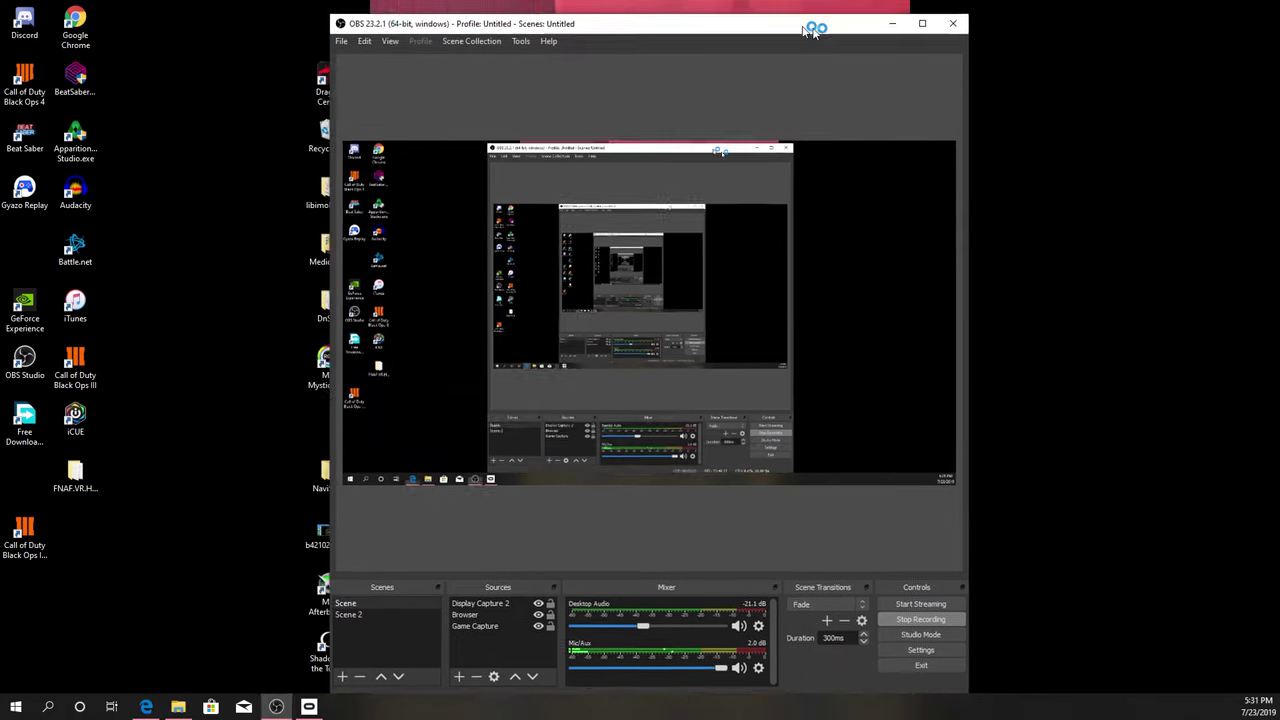
pyautogui.click(880, 38)
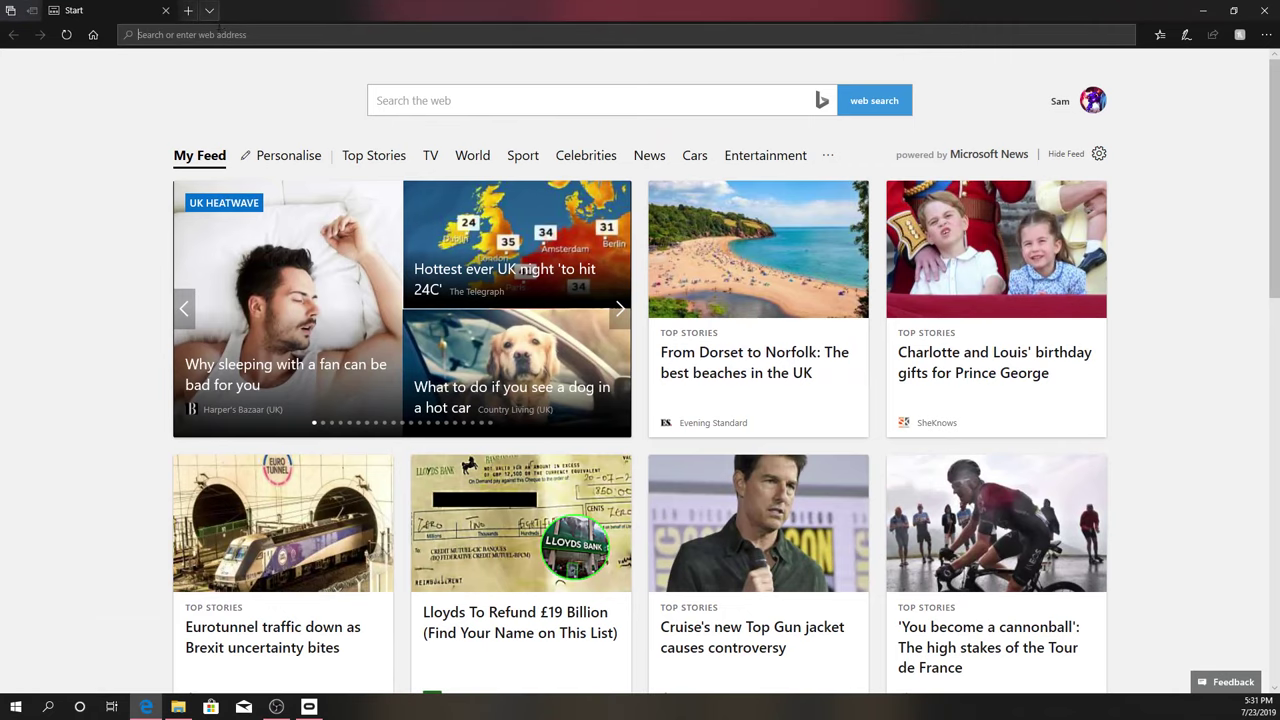
pyautogui.write('google.co.uk/')
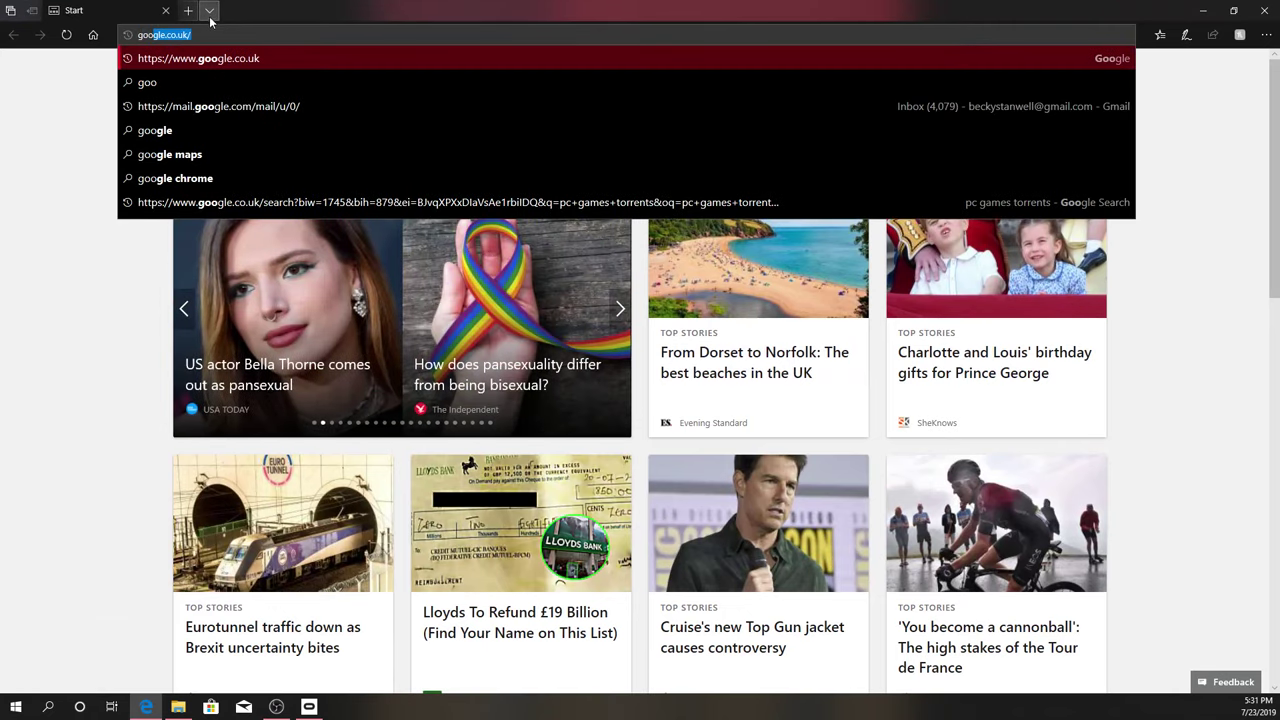
pyautogui.press('Return')
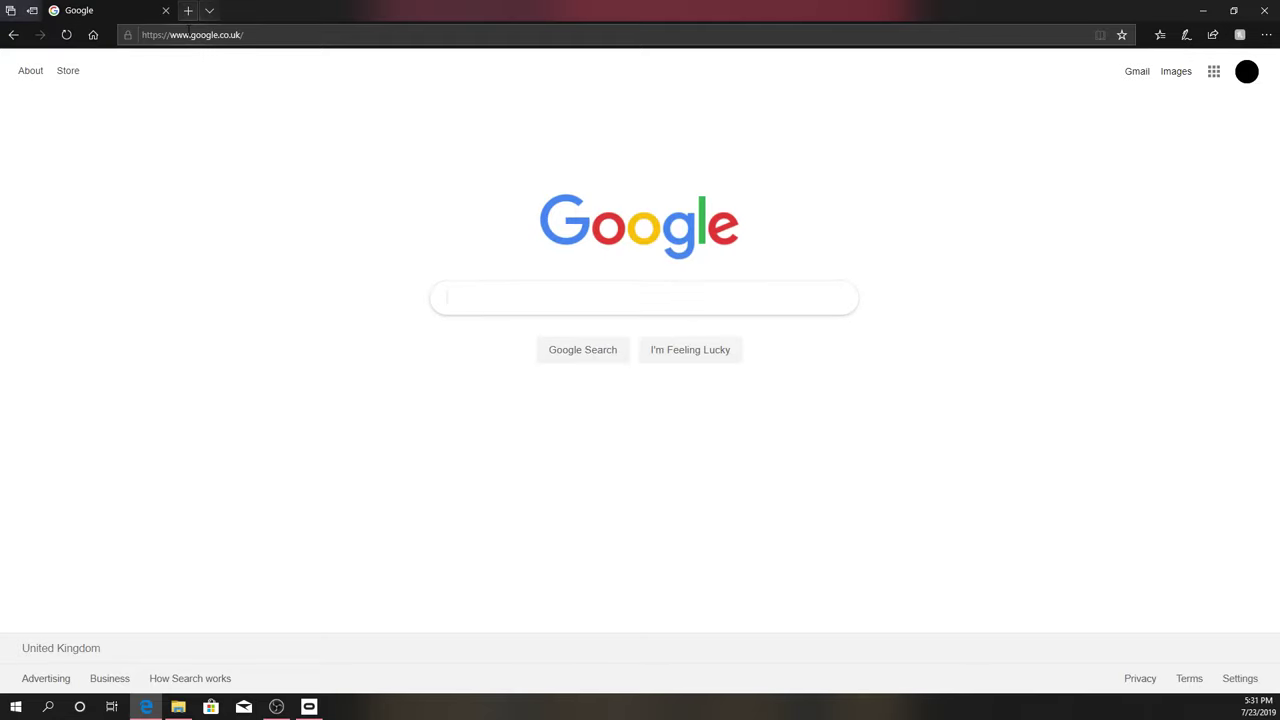
pyautogui.write('http')
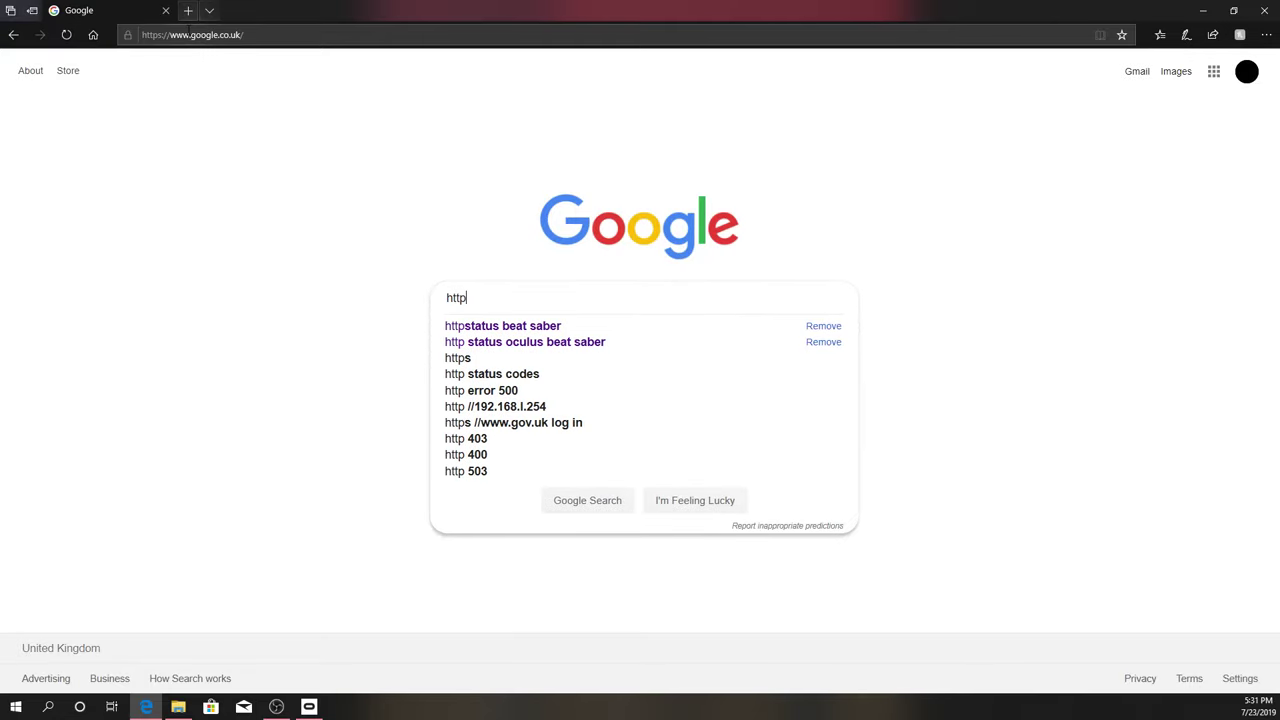
pyautogui.press('Down')
pyautogui.press('Return')
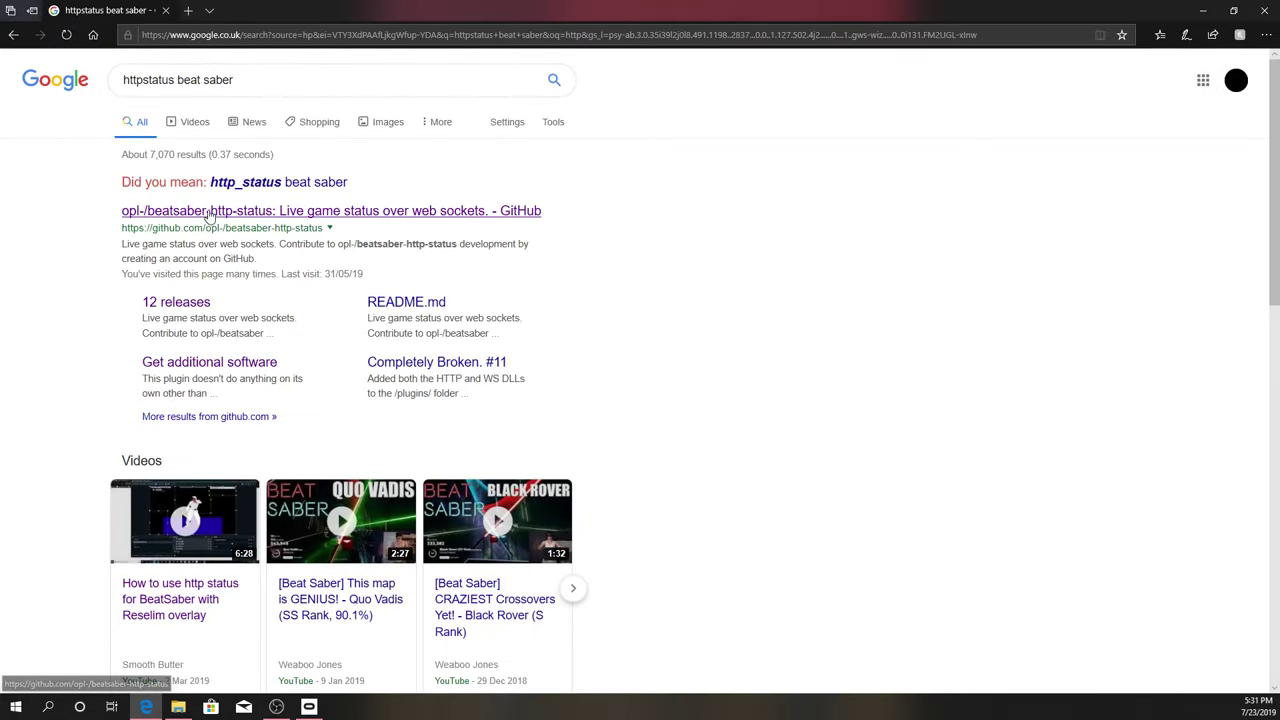
# Open the opl-/beatsaber-http-status repository and follow its custom stream overlays link to Song info overlay by Reselim
pyautogui.click(211, 211)
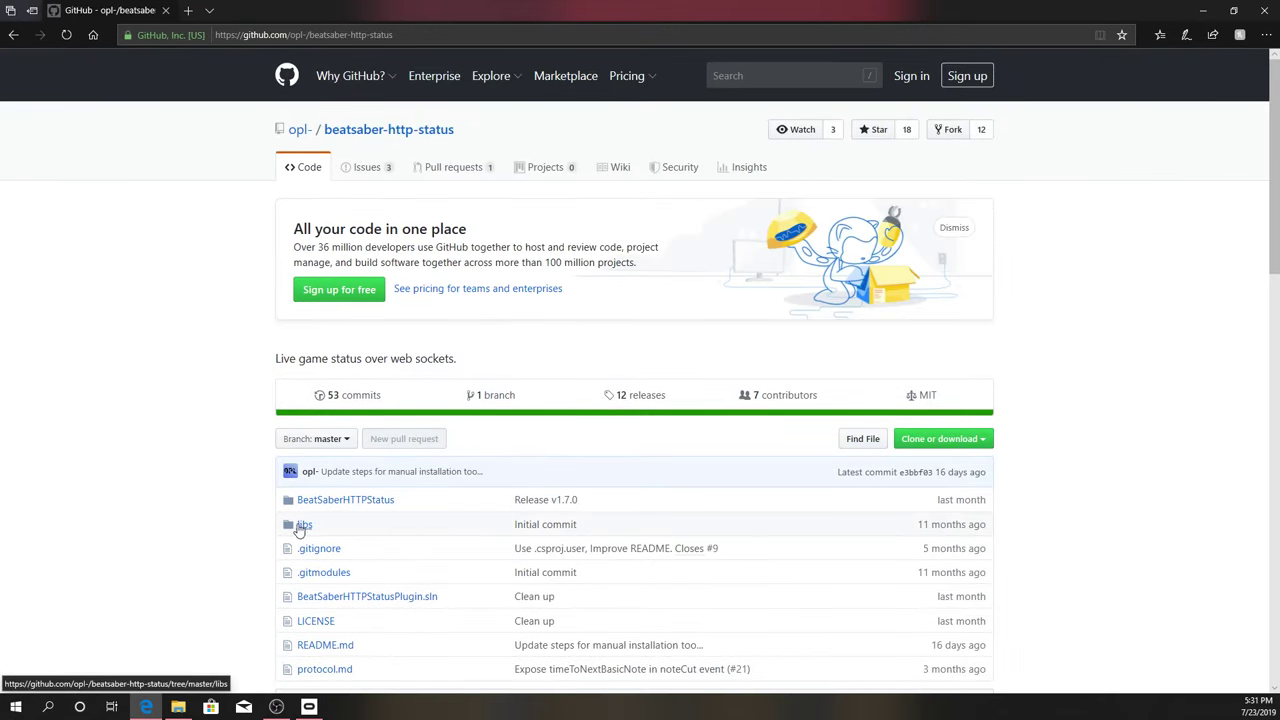
pyautogui.scroll(-4, 288, 515)
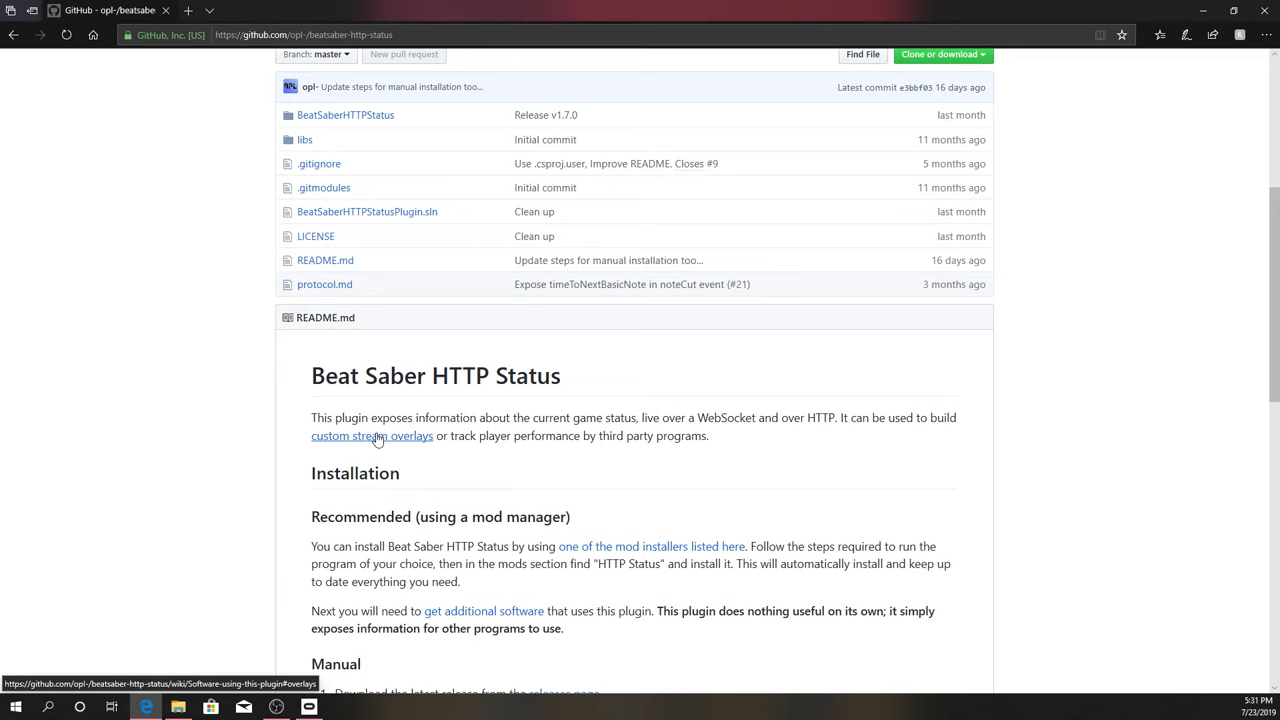
pyautogui.click(378, 442)
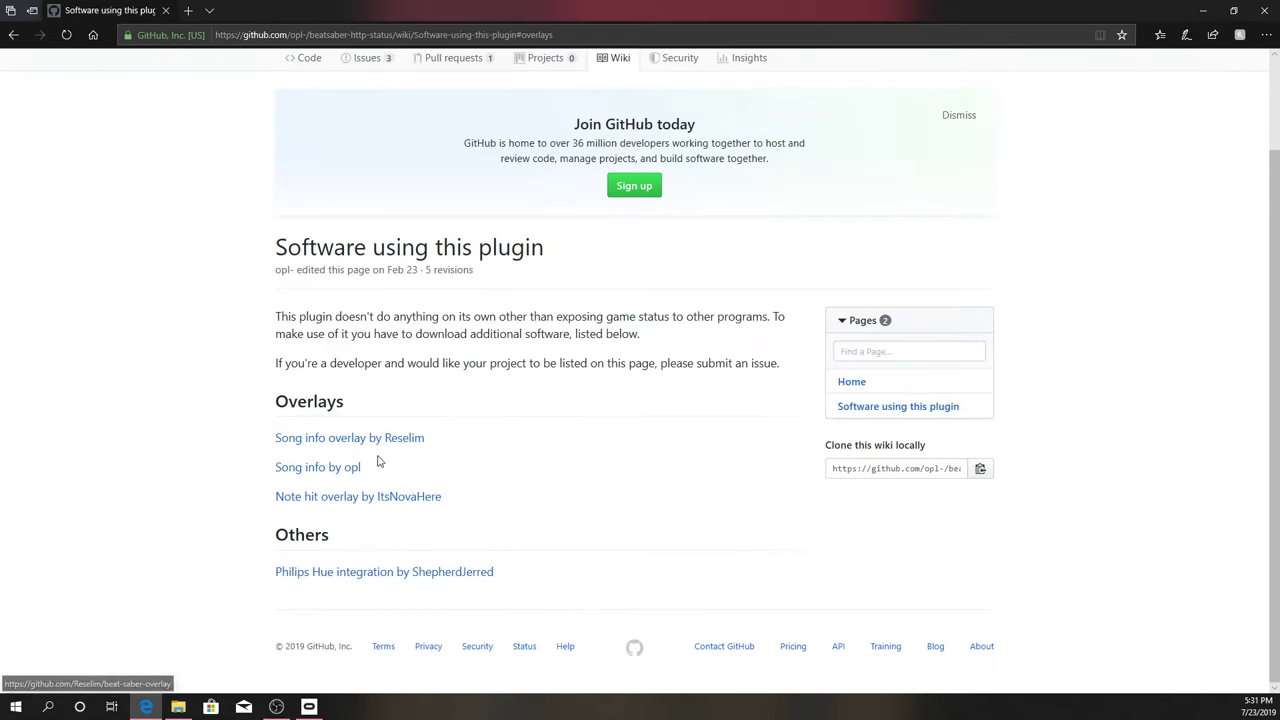
pyautogui.click(372, 438)
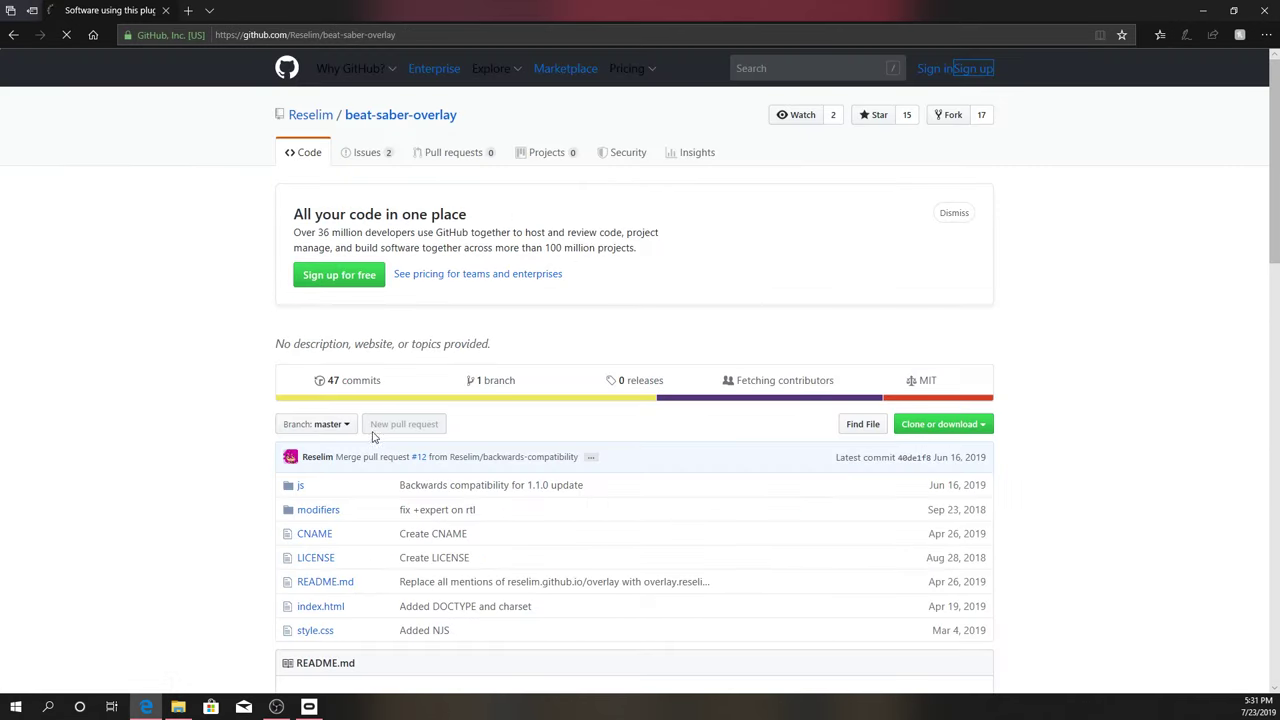
pyautogui.scroll(-6, 400, 450)
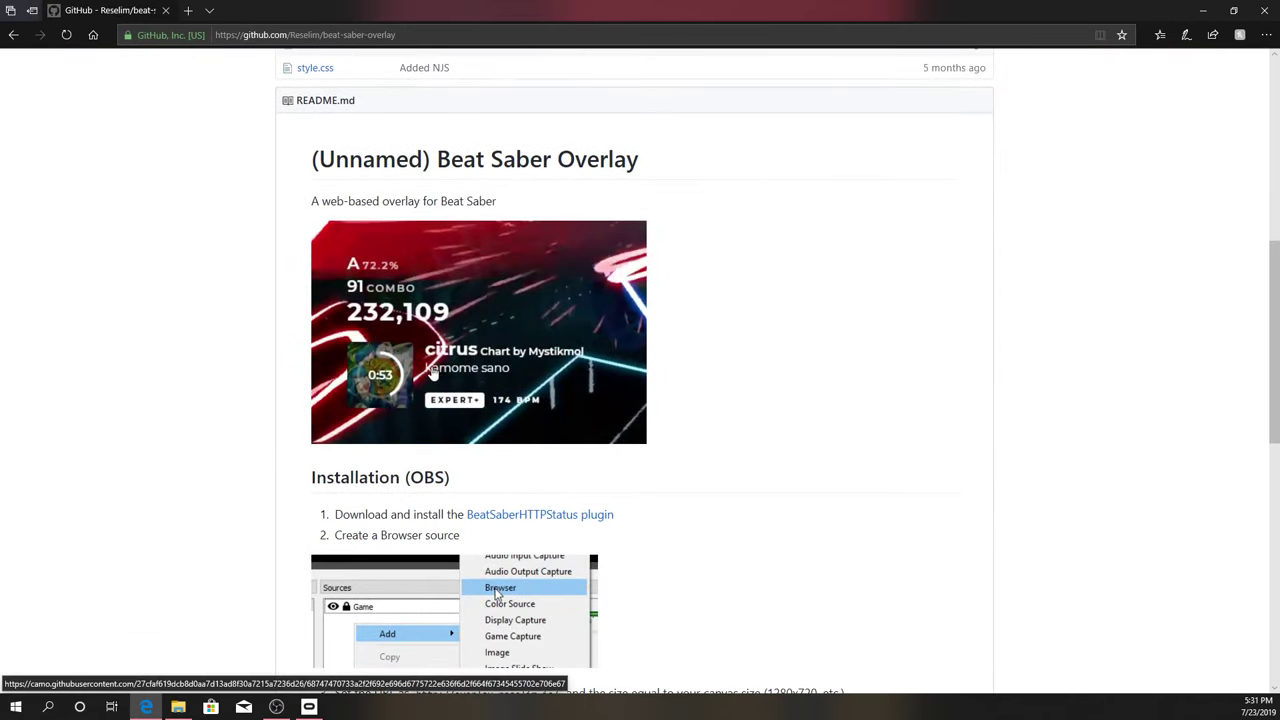
pyautogui.scroll(-2, 560, 500)
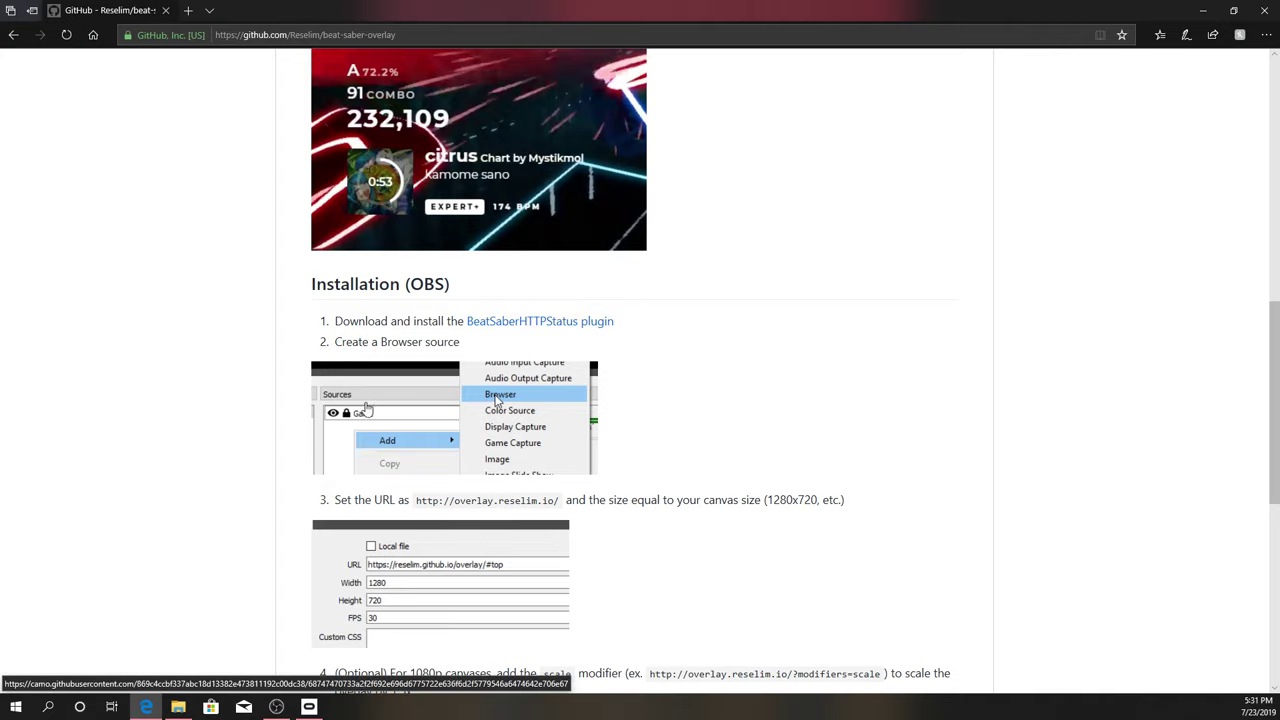
pyautogui.scroll(-2, 437, 515)
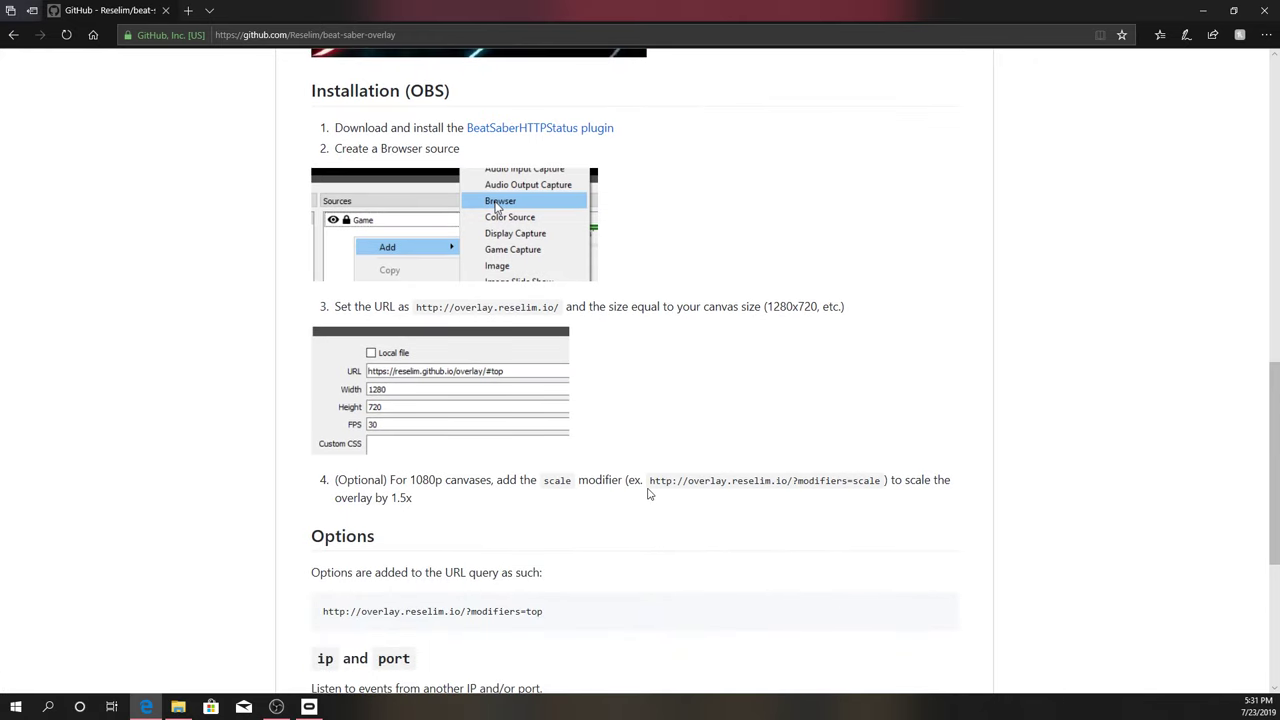
pyautogui.moveTo(651, 481); pyautogui.dragTo(861, 481)
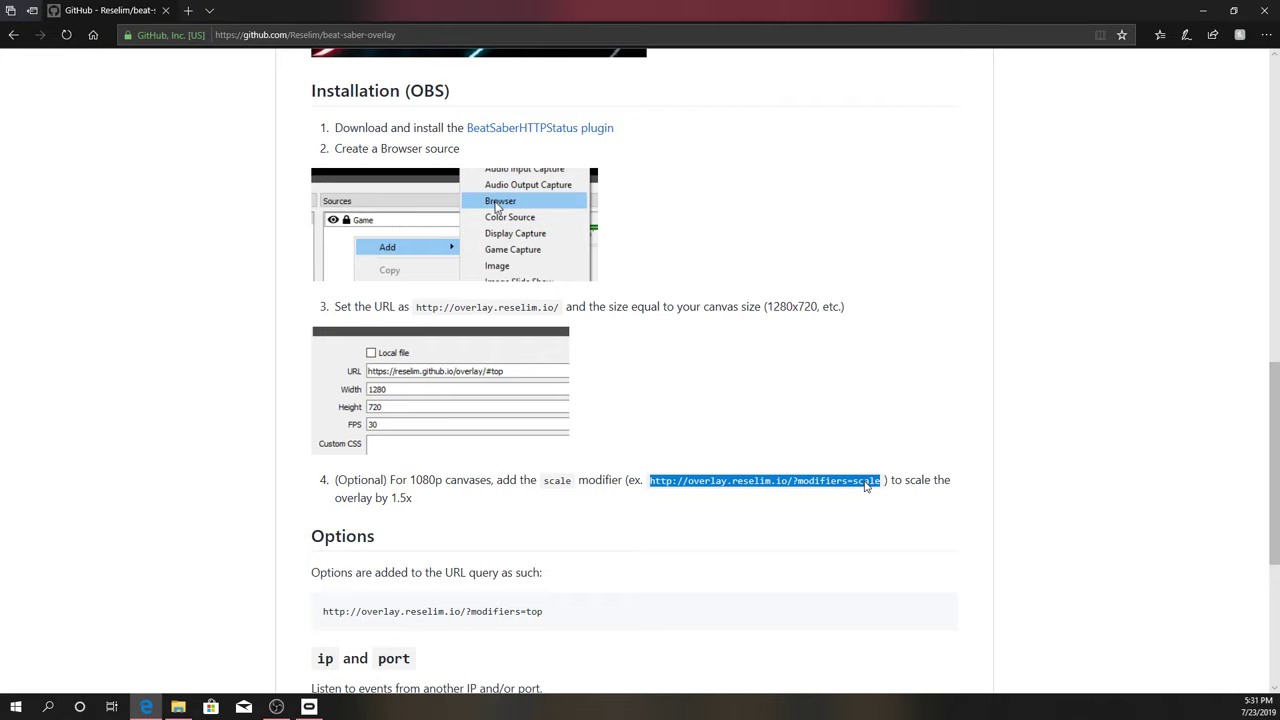
# Switch to OBS and check the existing Browser source's properties without changing them
pyautogui.hotkey('alt', 'Tab')
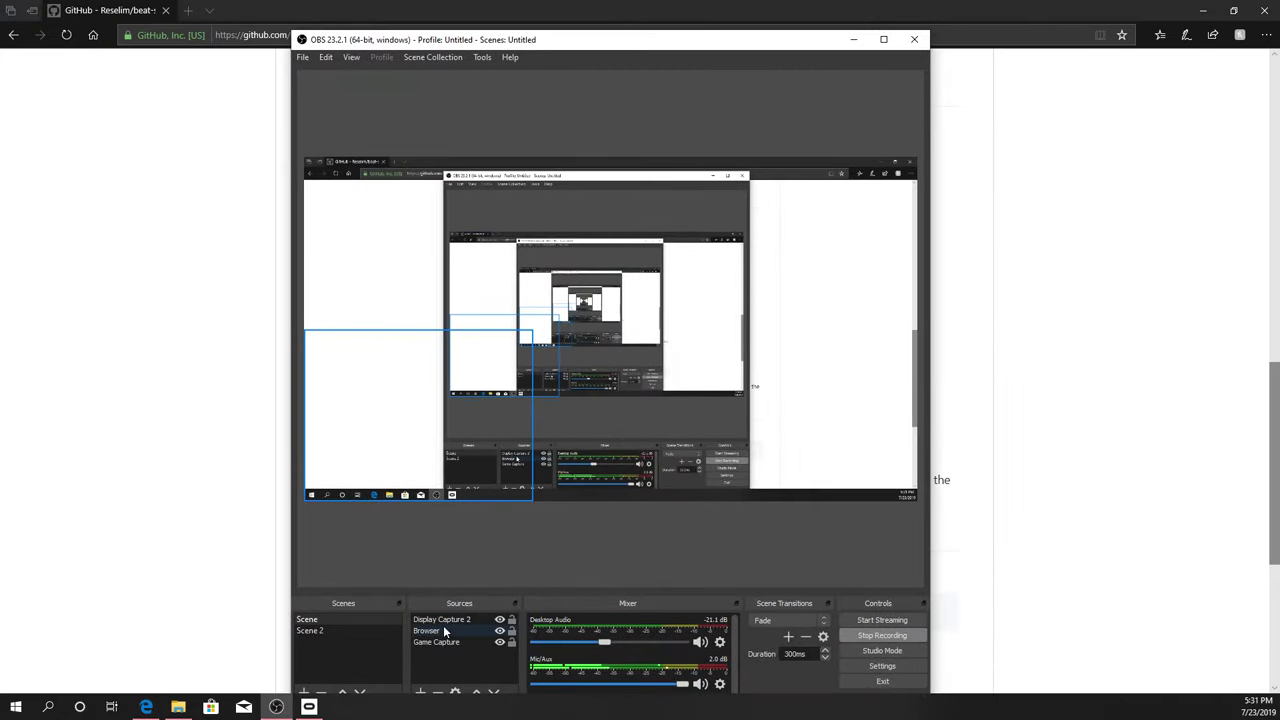
pyautogui.click(445, 630)
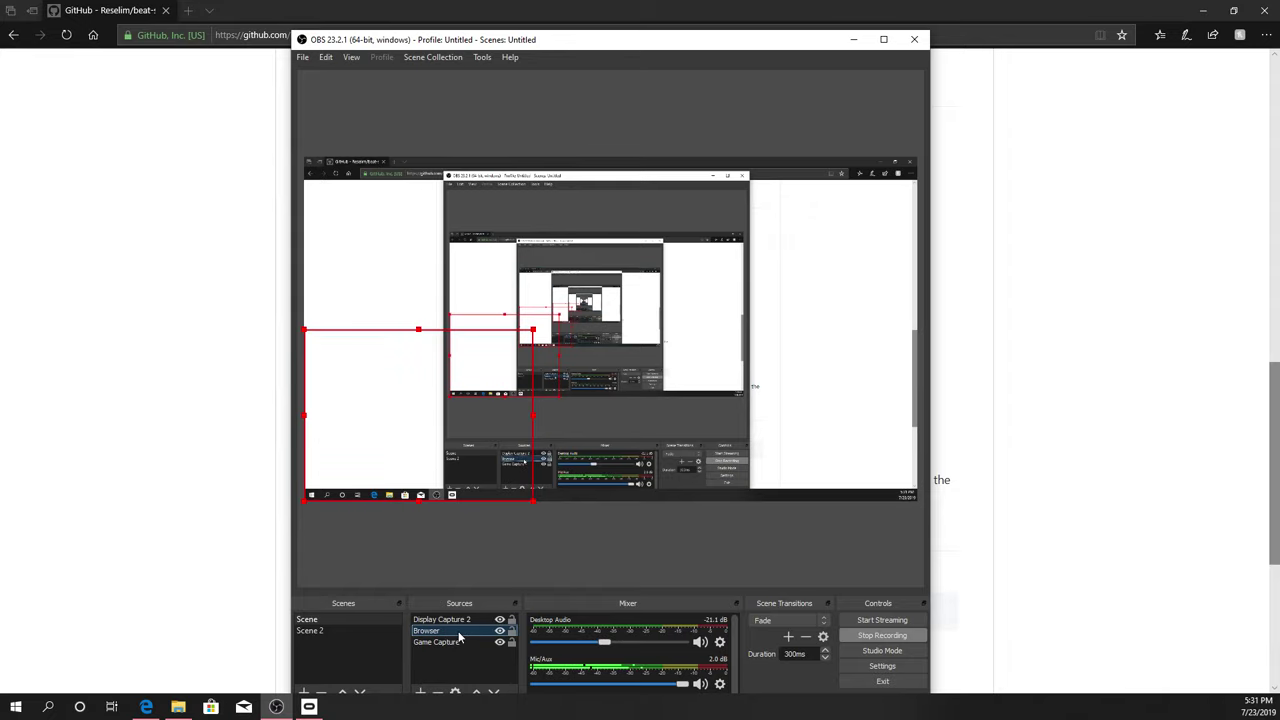
pyautogui.doubleClick(459, 637)
pyautogui.click(819, 567)
pyautogui.click(420, 692)
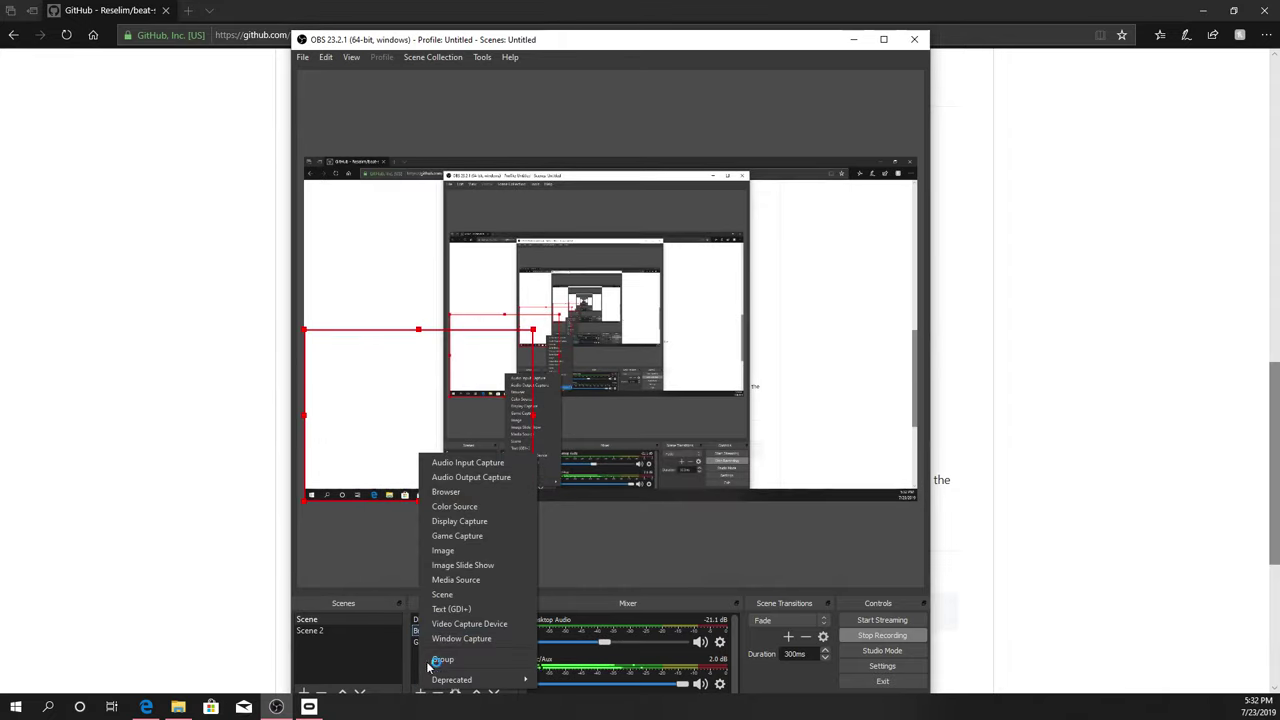
pyautogui.click(476, 491)
pyautogui.click(648, 472)
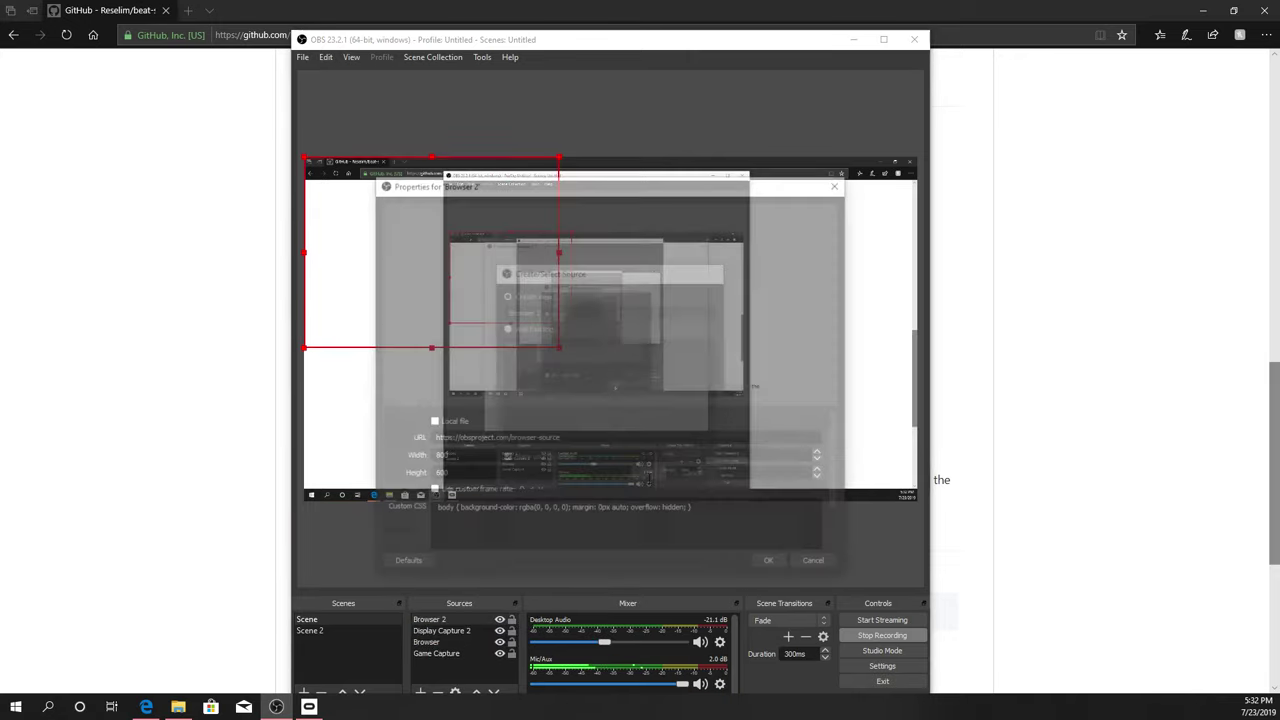
pyautogui.moveTo(541, 440); pyautogui.dragTo(357, 442)
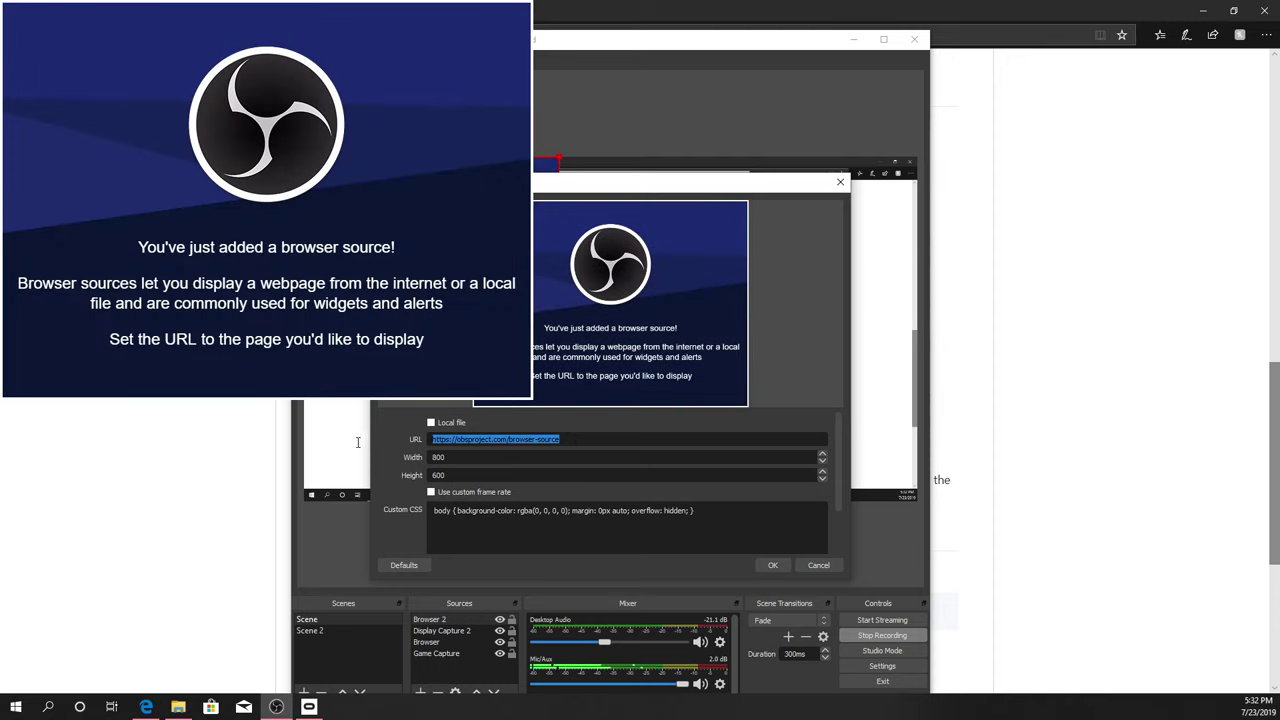
pyautogui.write('http://overlay.reselim.io/?modifiers=scale')
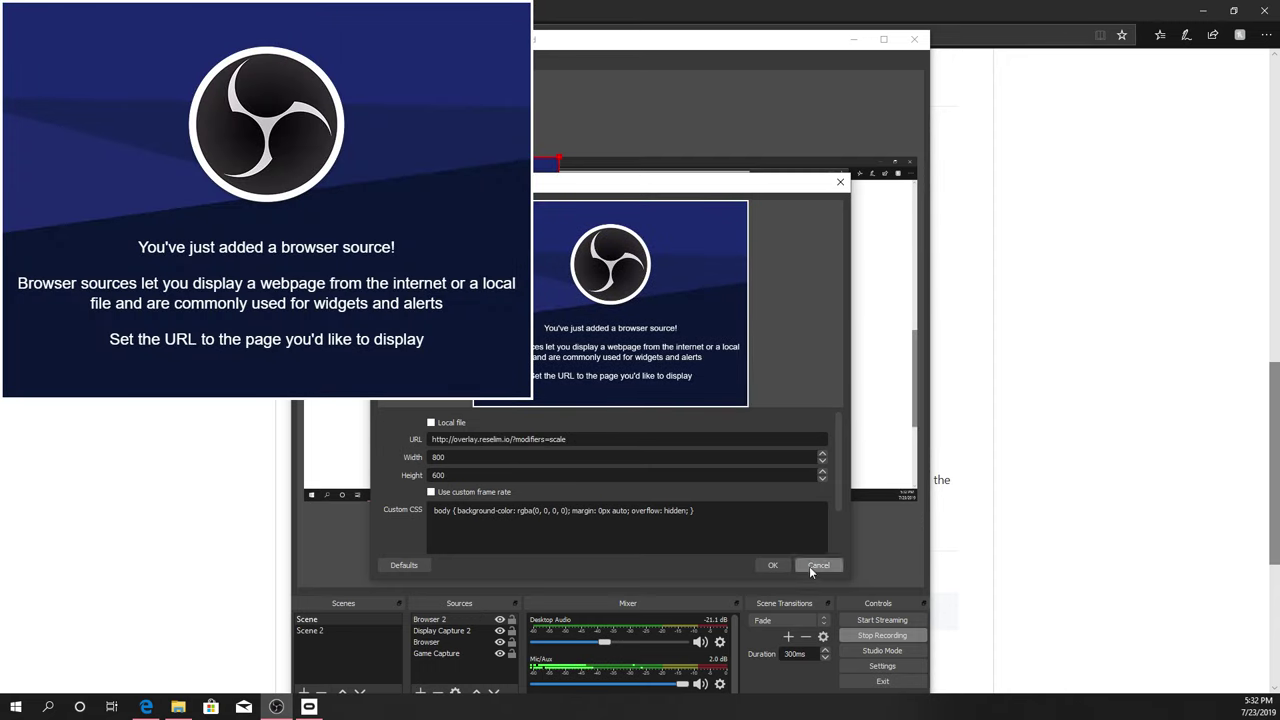
pyautogui.click(771, 565)
pyautogui.click(460, 370)
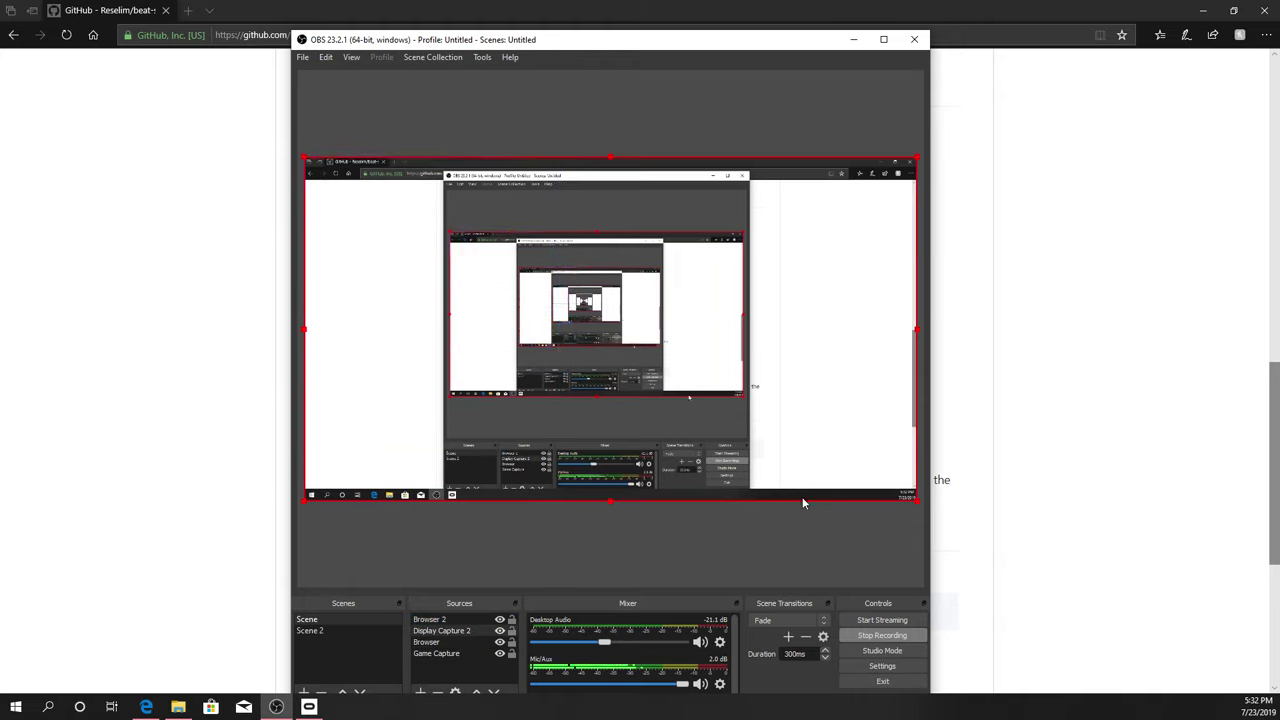
pyautogui.press('super+e')
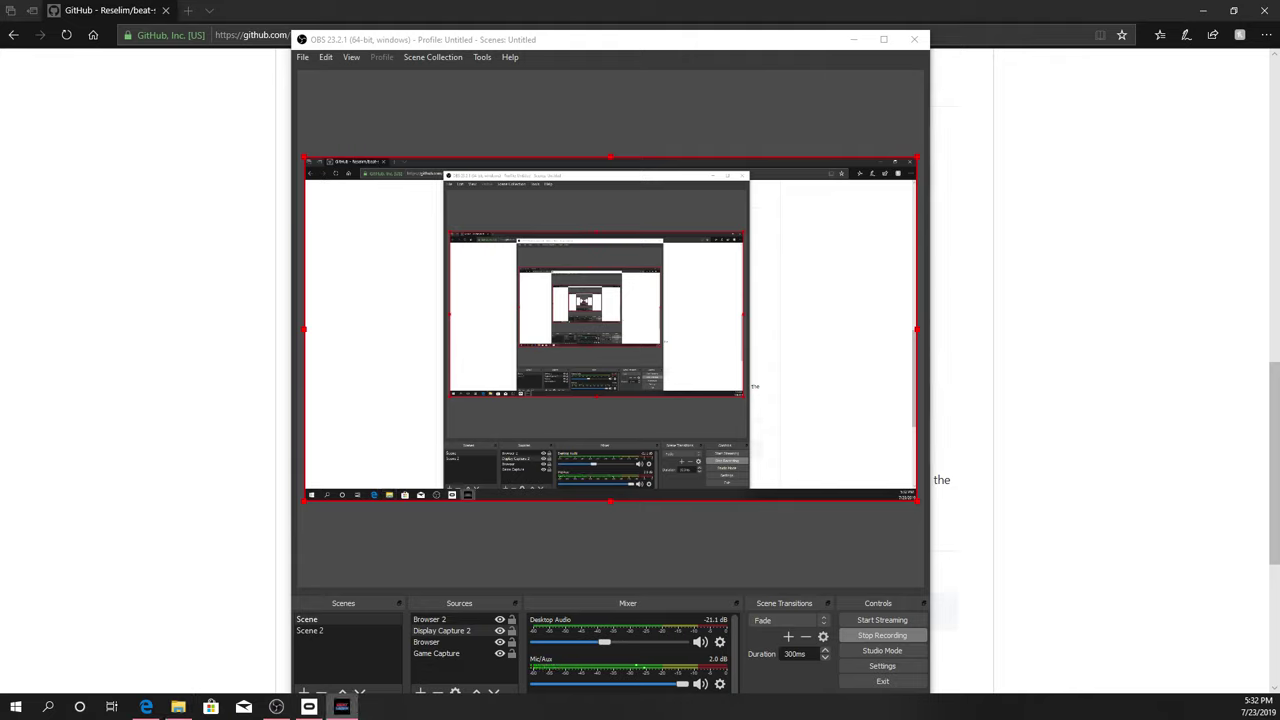
pyautogui.click(1066, 368)
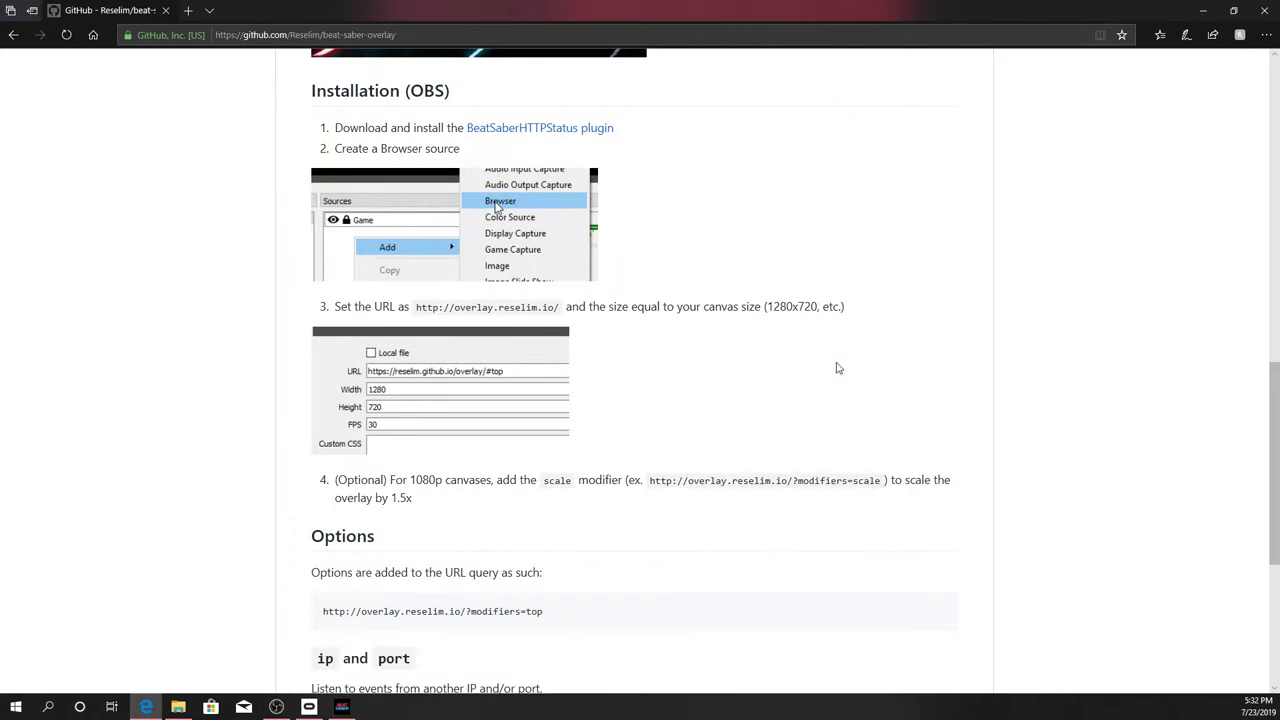
pyautogui.doubleClick(855, 481)
pyautogui.click(872, 482)
pyautogui.moveTo(558, 310); pyautogui.dragTo(417, 311)
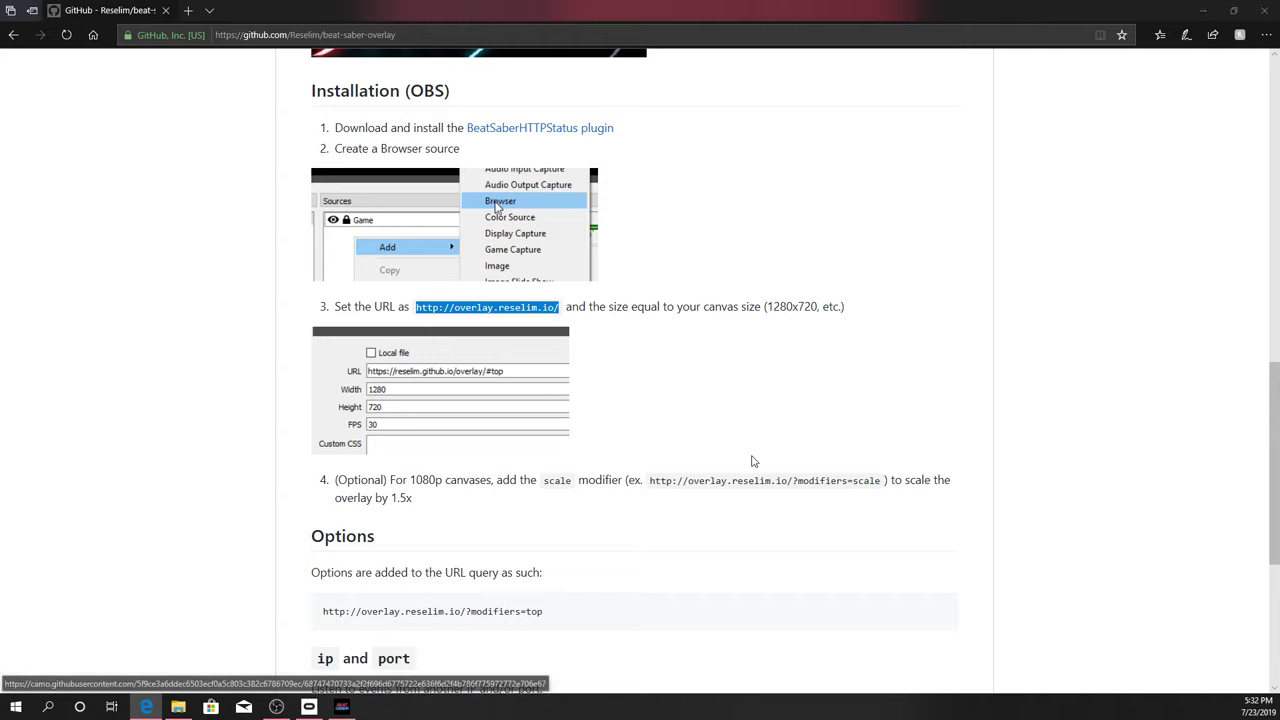